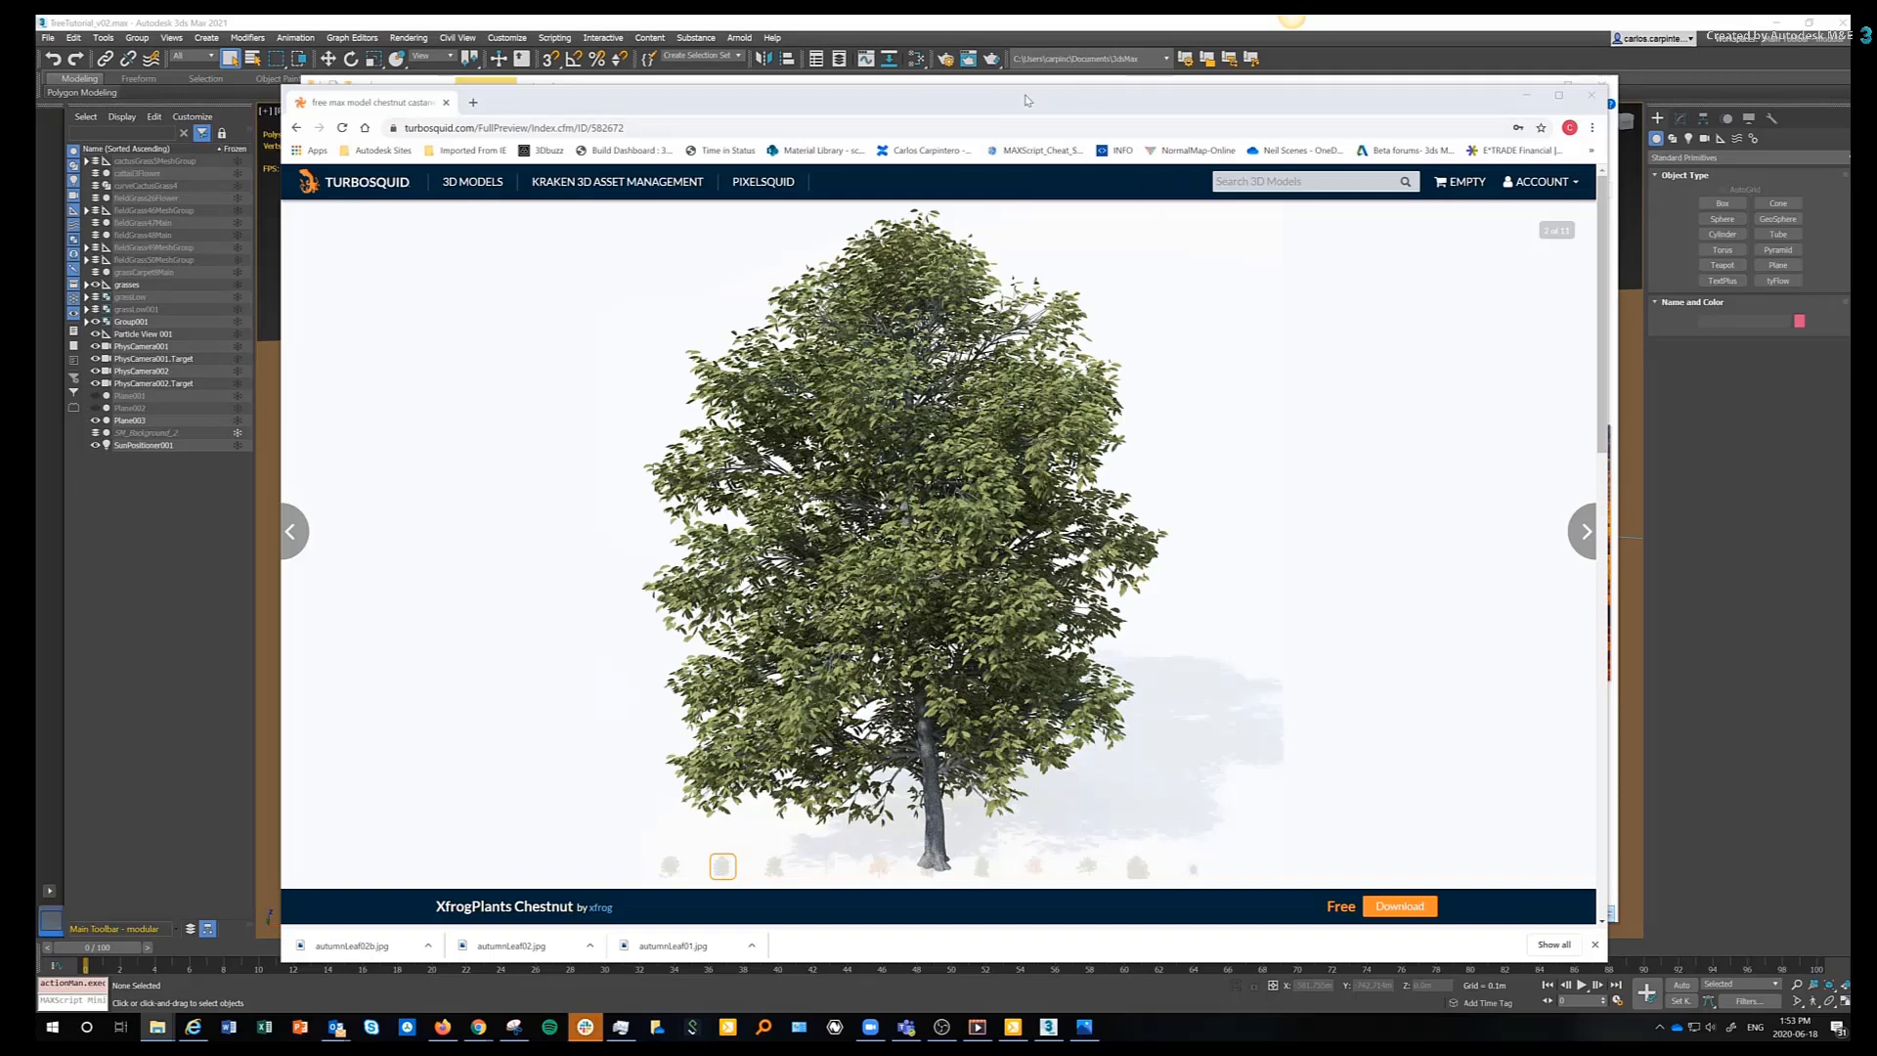
# - Set the chestnut tree web page aside and review the autumn reference photos from autumnLeaf04.jpg back to autumnLeaf02.jpg
pyautogui.moveTo(1057, 85); pyautogui.dragTo(1074, 77)
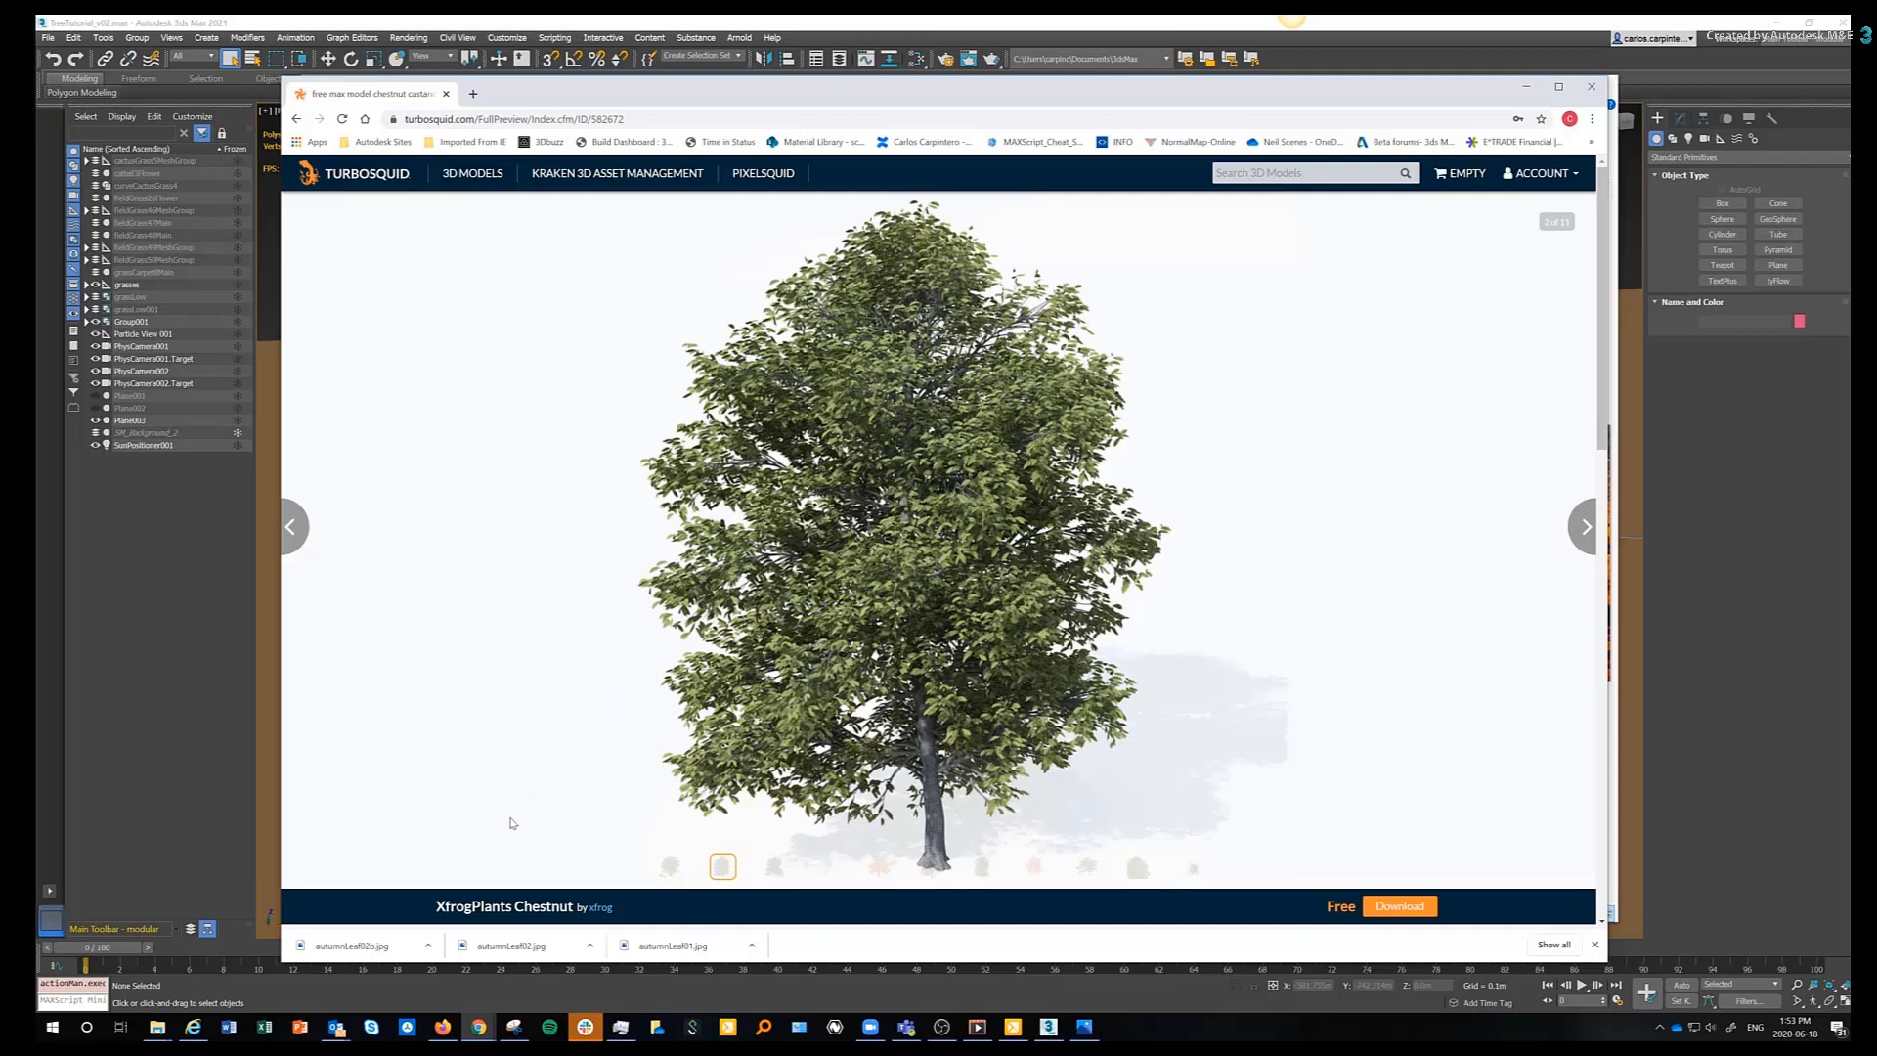
pyautogui.click(1526, 87)
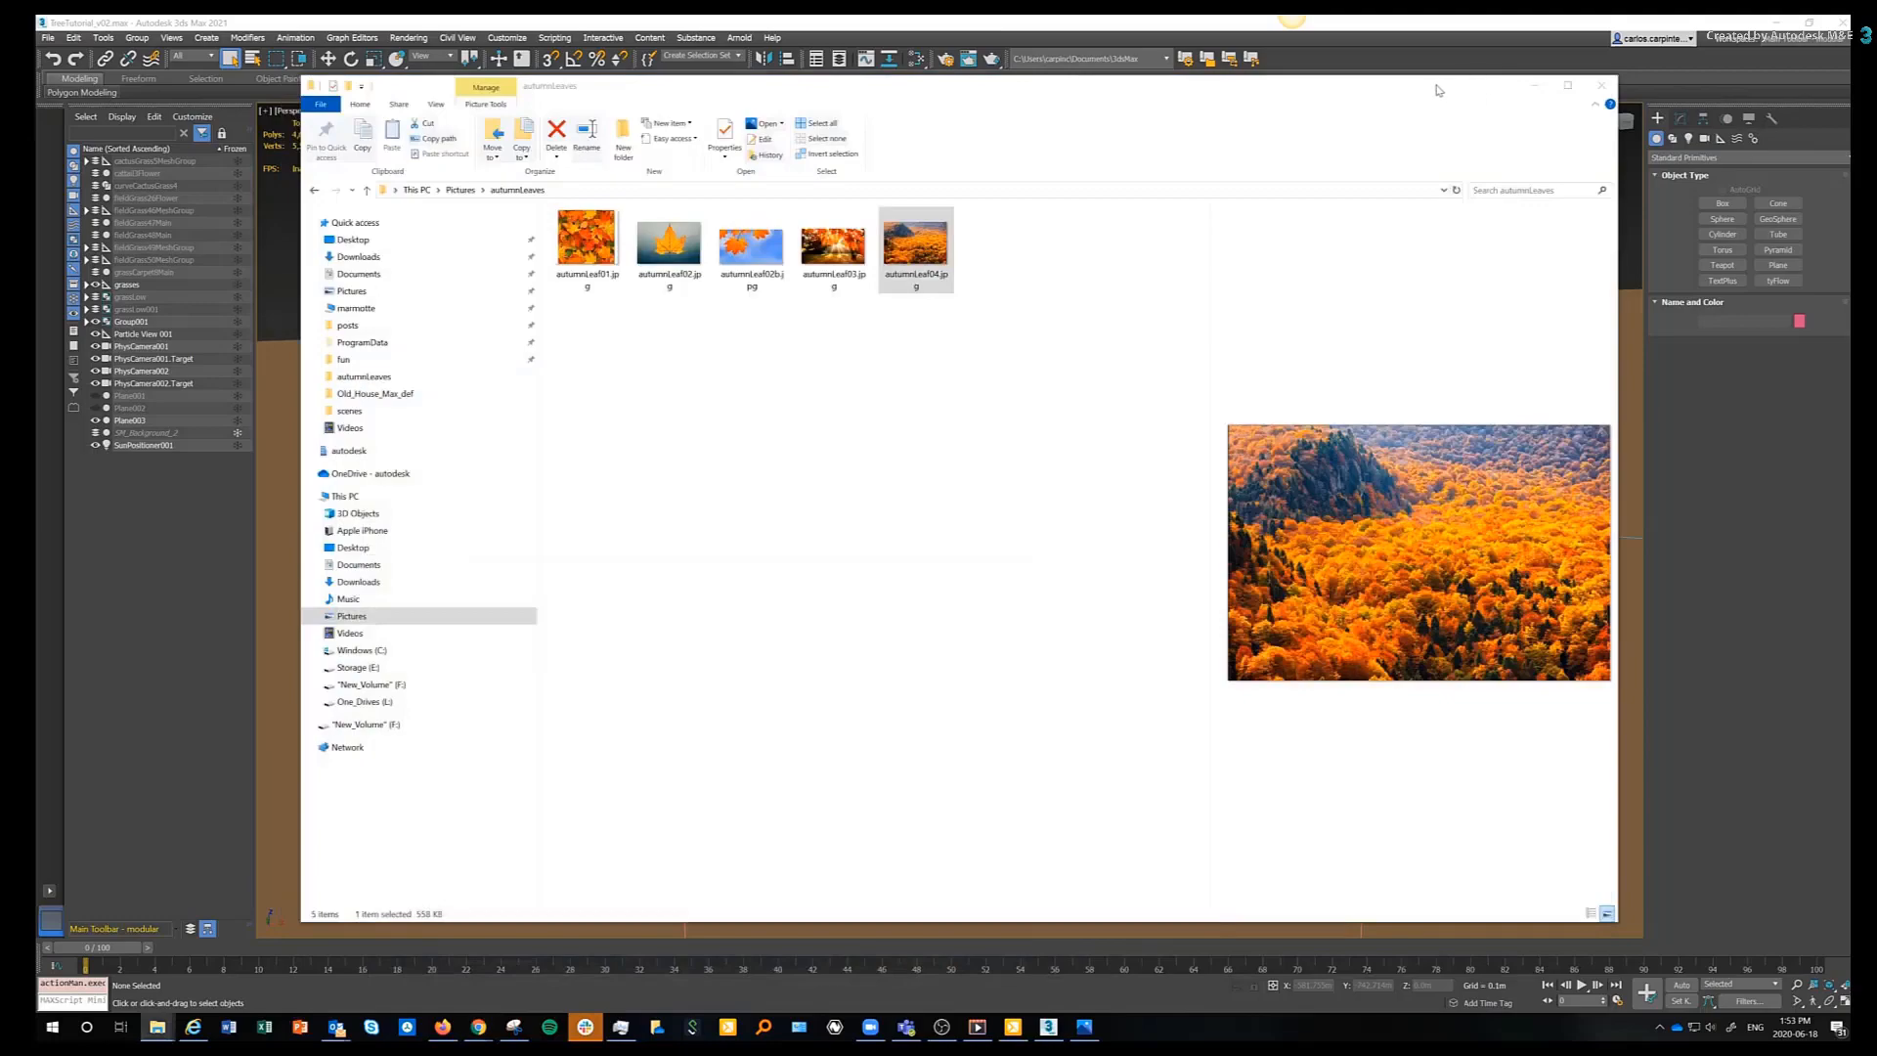
pyautogui.click(912, 256)
pyautogui.doubleClick(912, 256)
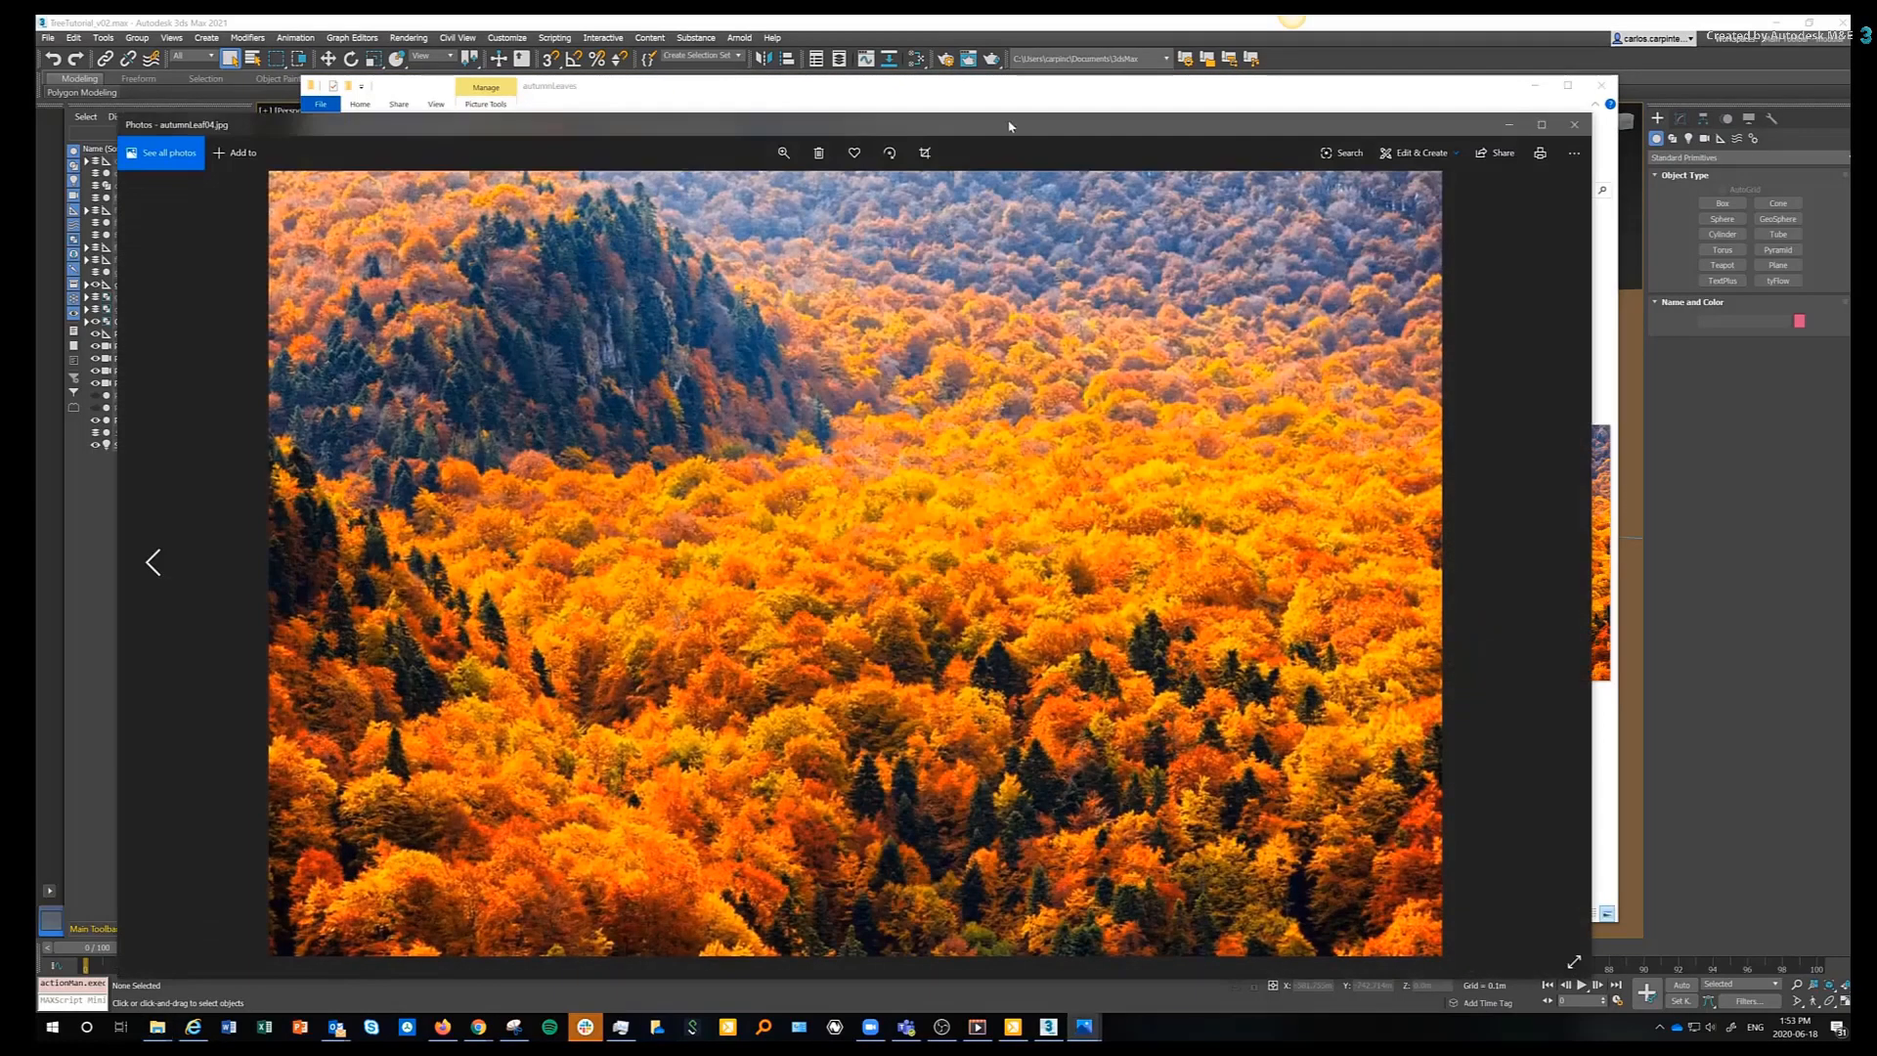
pyautogui.moveTo(1007, 127); pyautogui.dragTo(1049, 94)
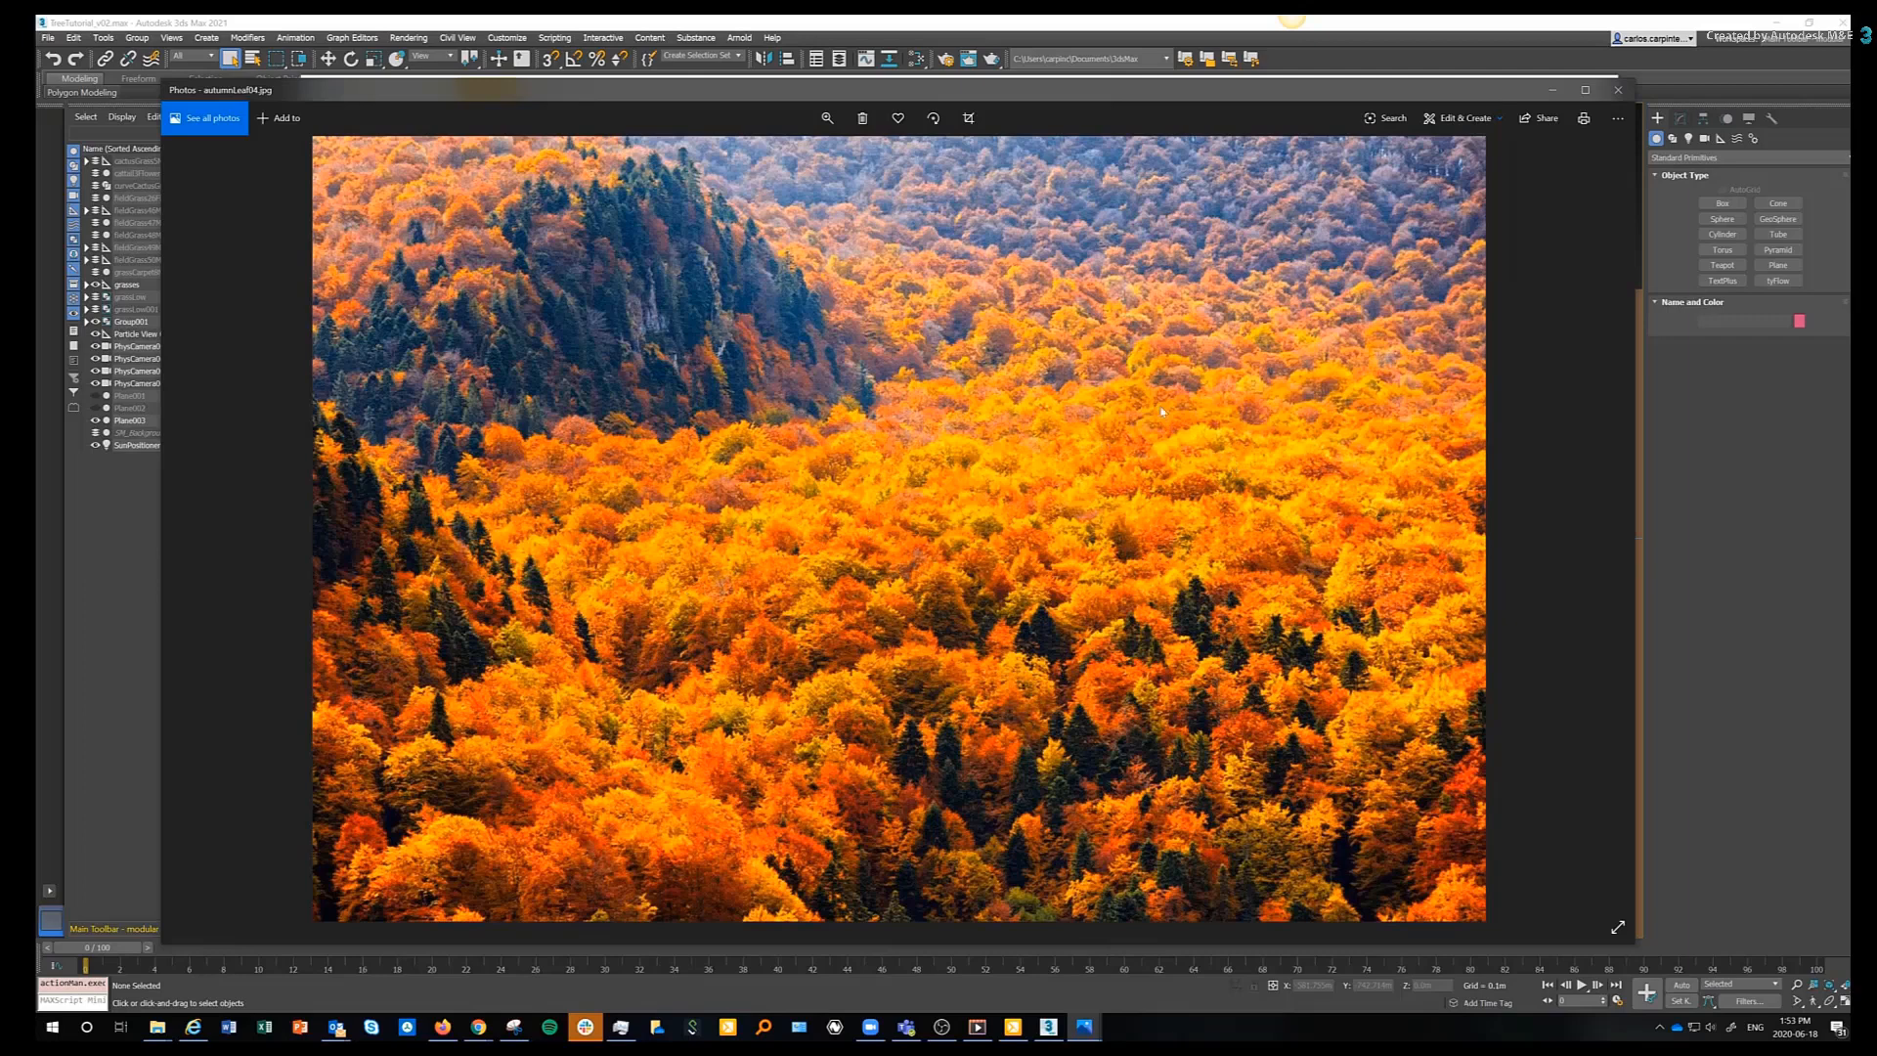
pyautogui.press('Left')
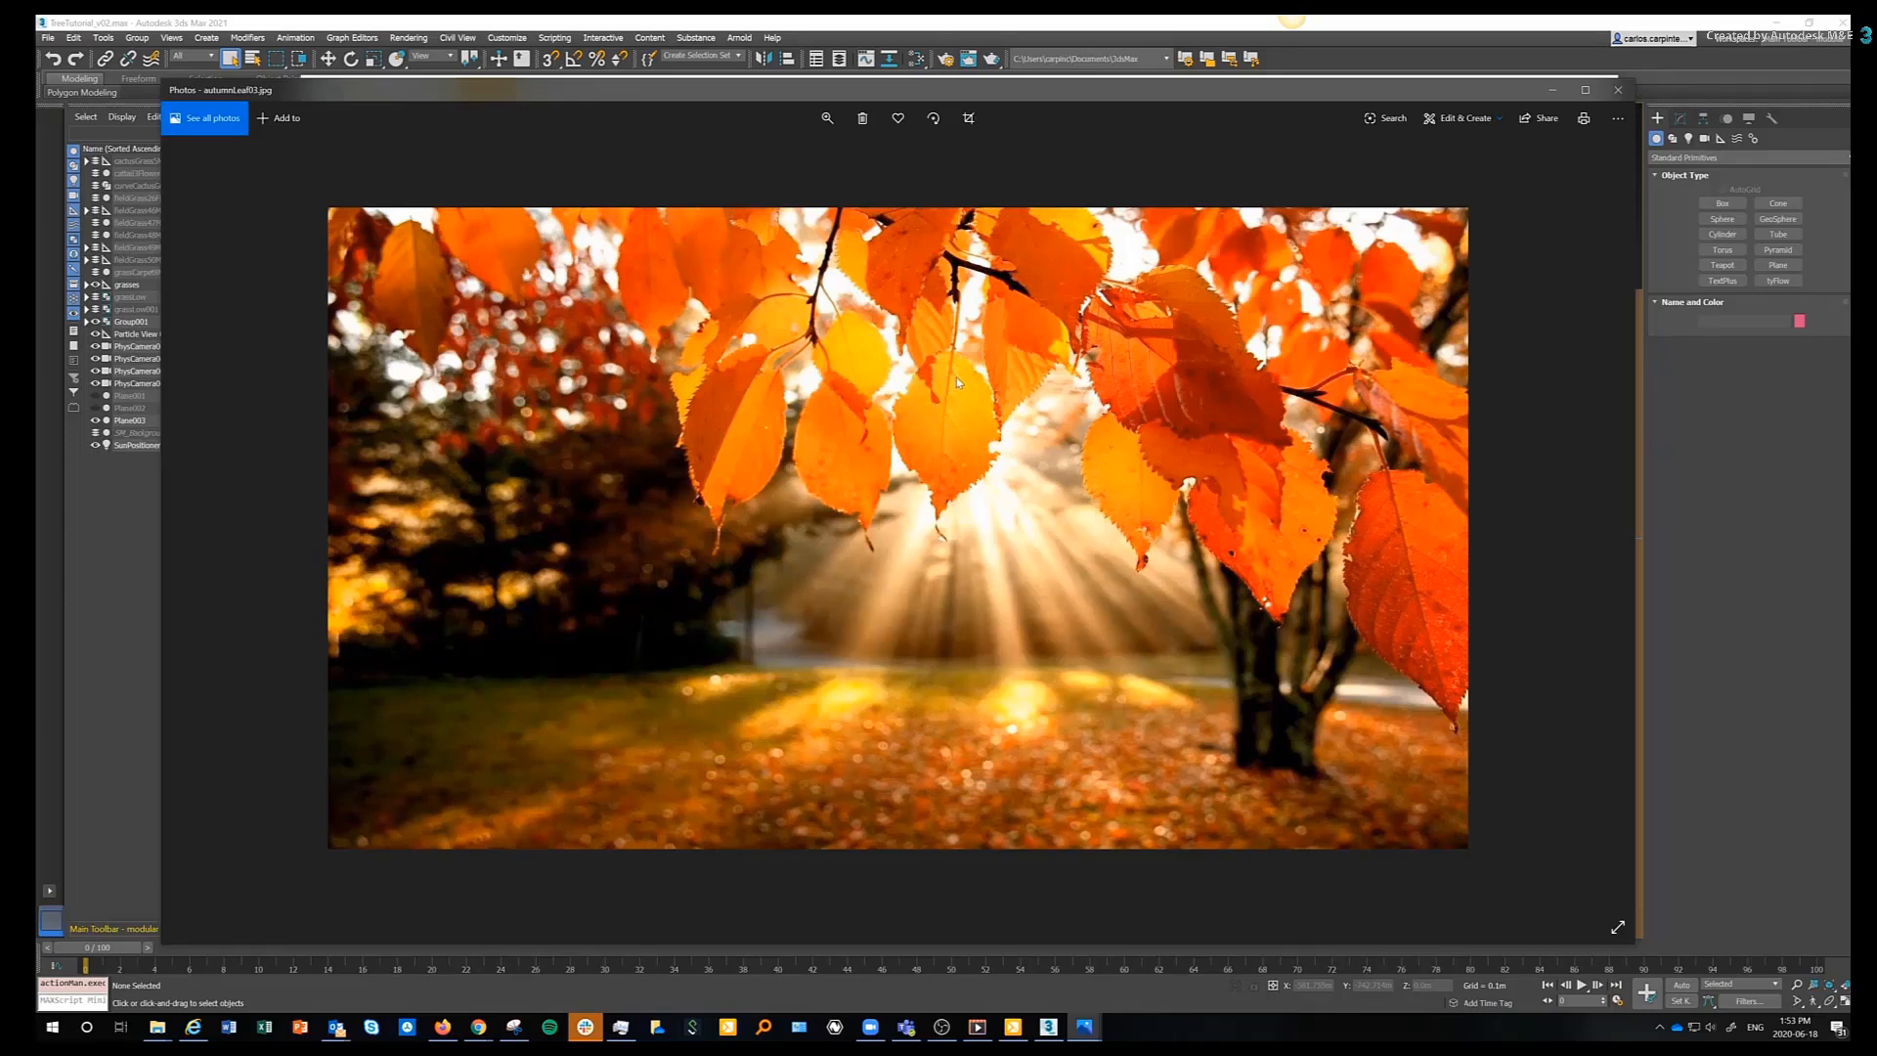
pyautogui.press('Left')
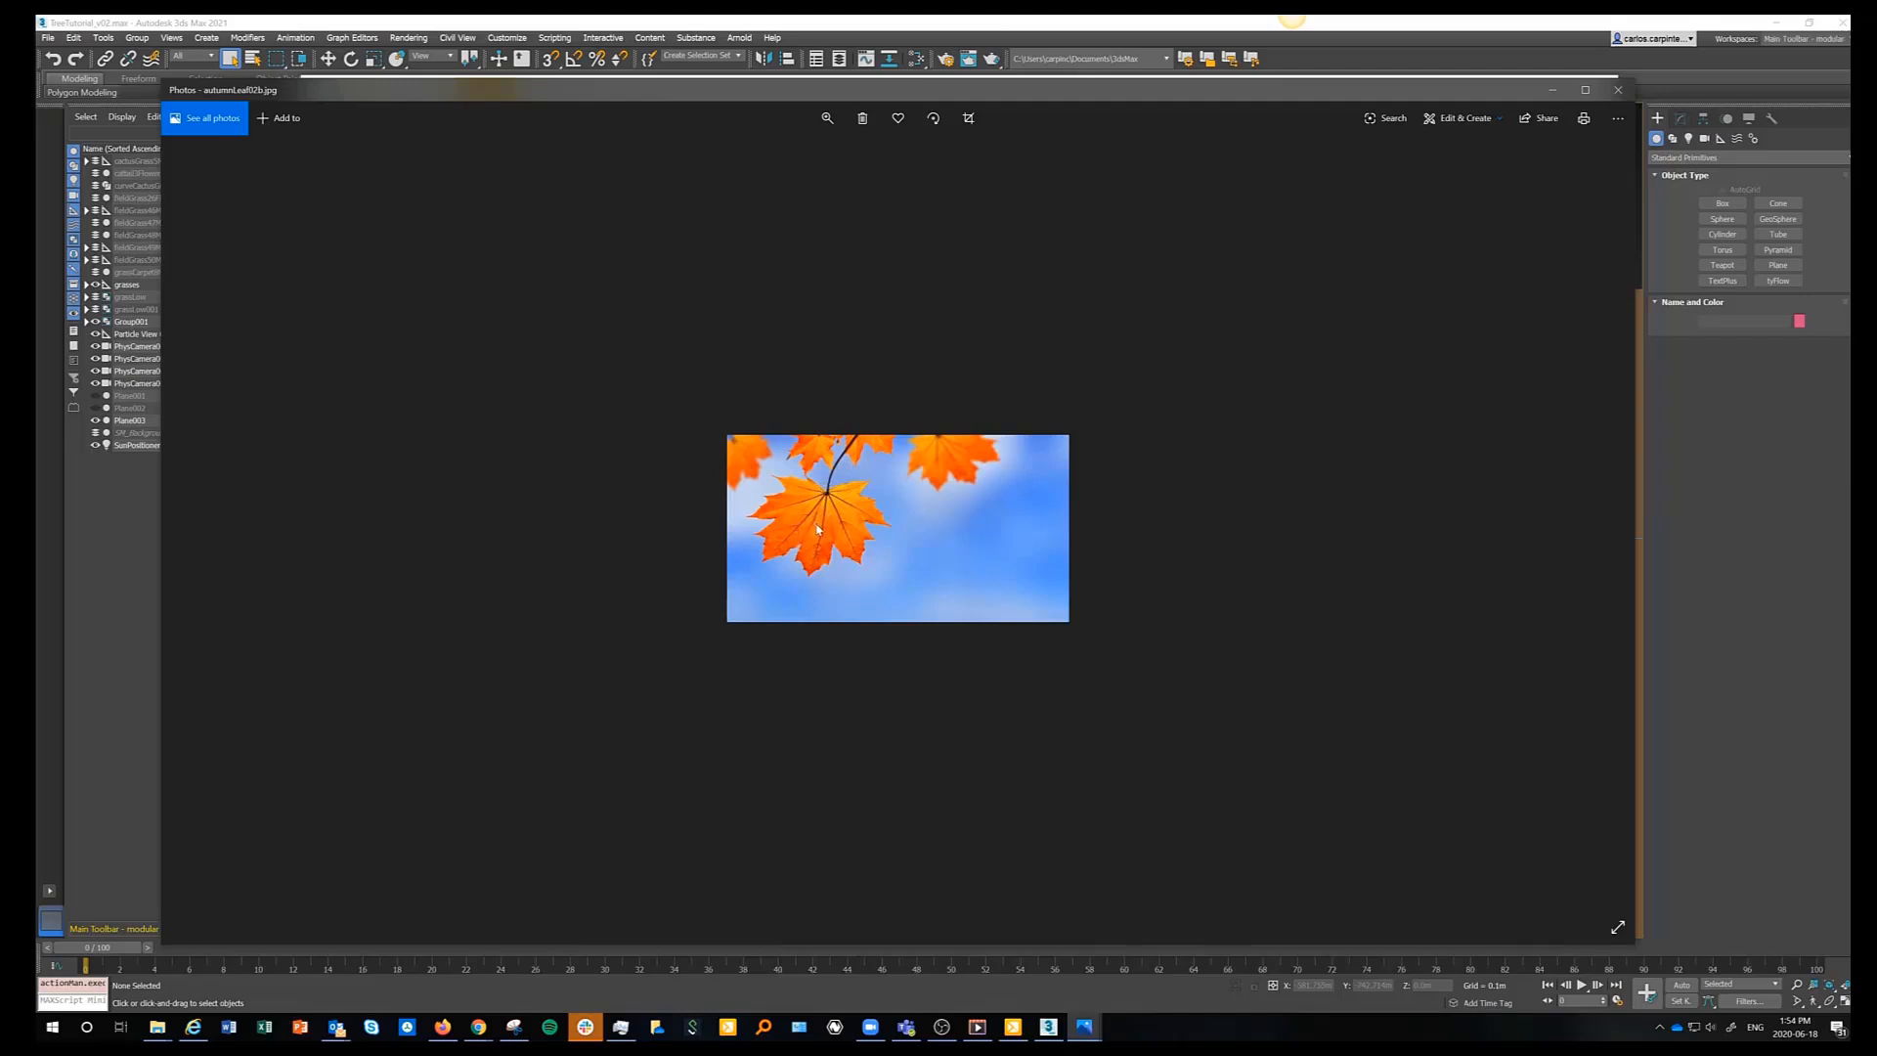
pyautogui.press('Left')
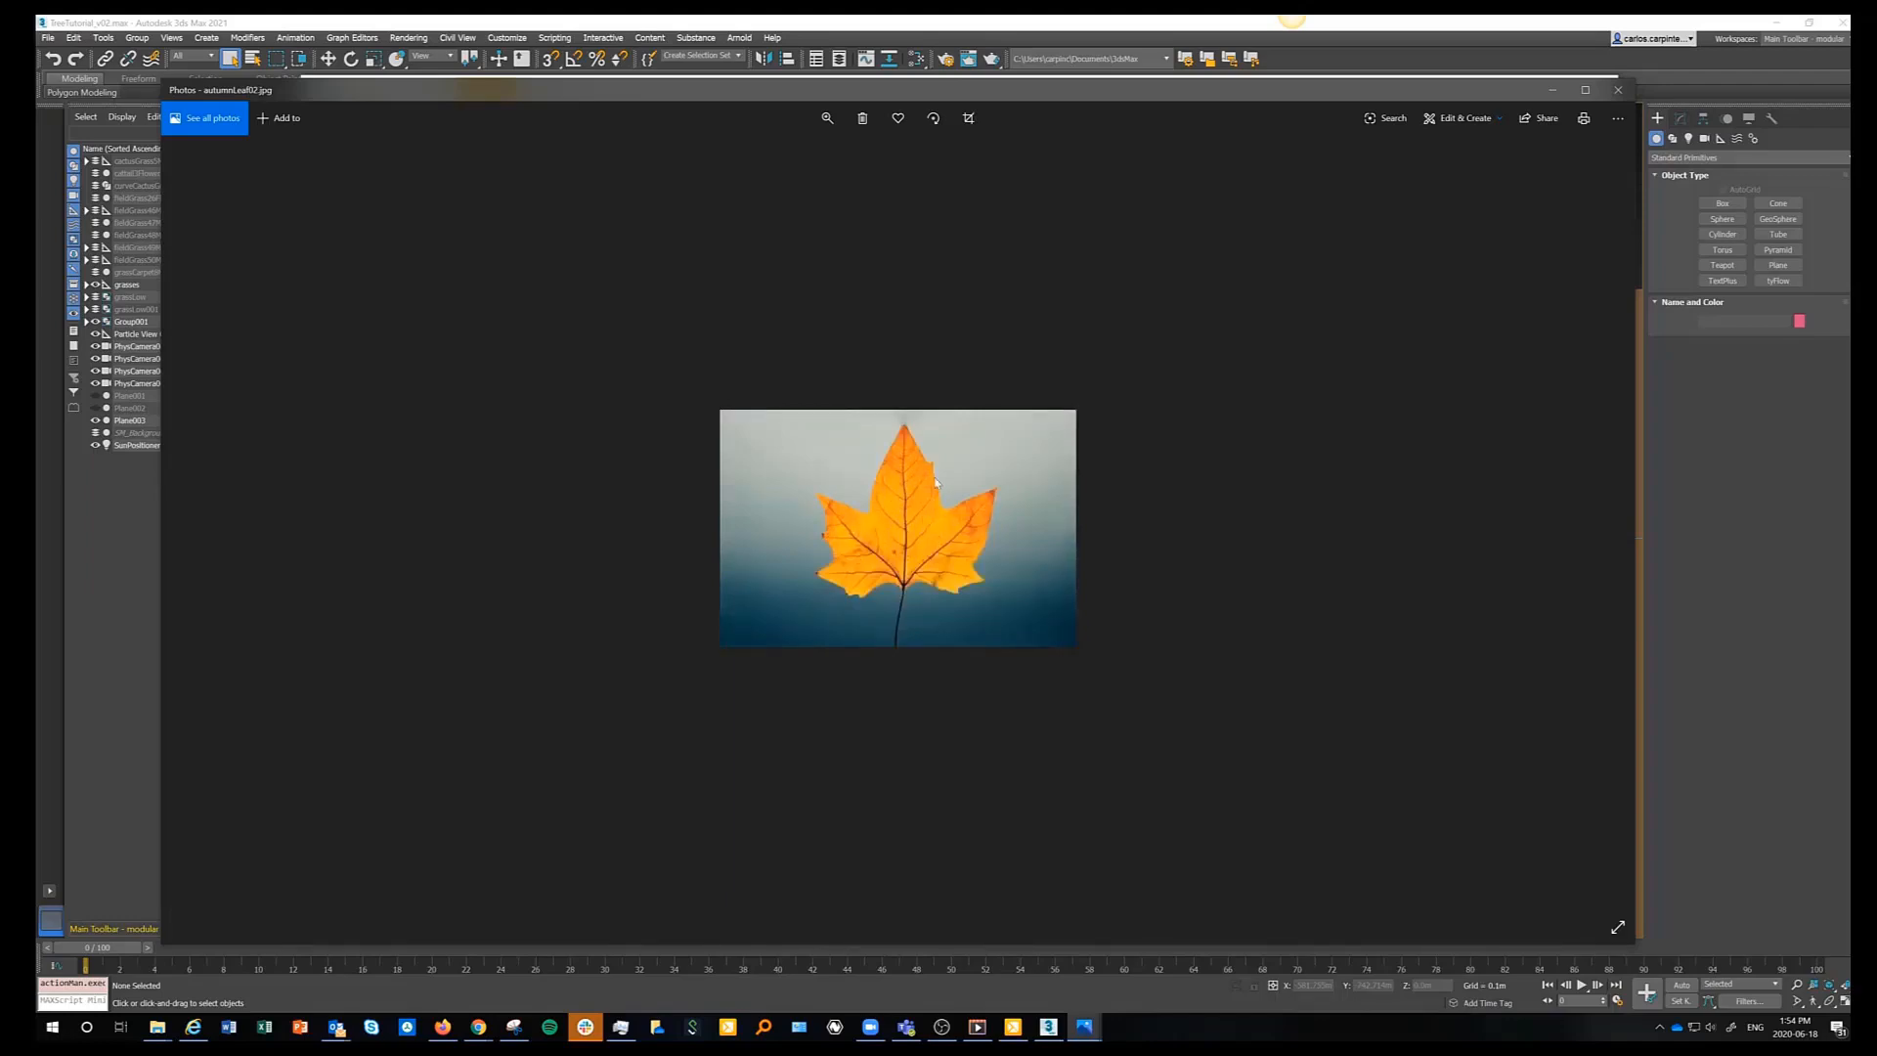
pyautogui.click(1616, 92)
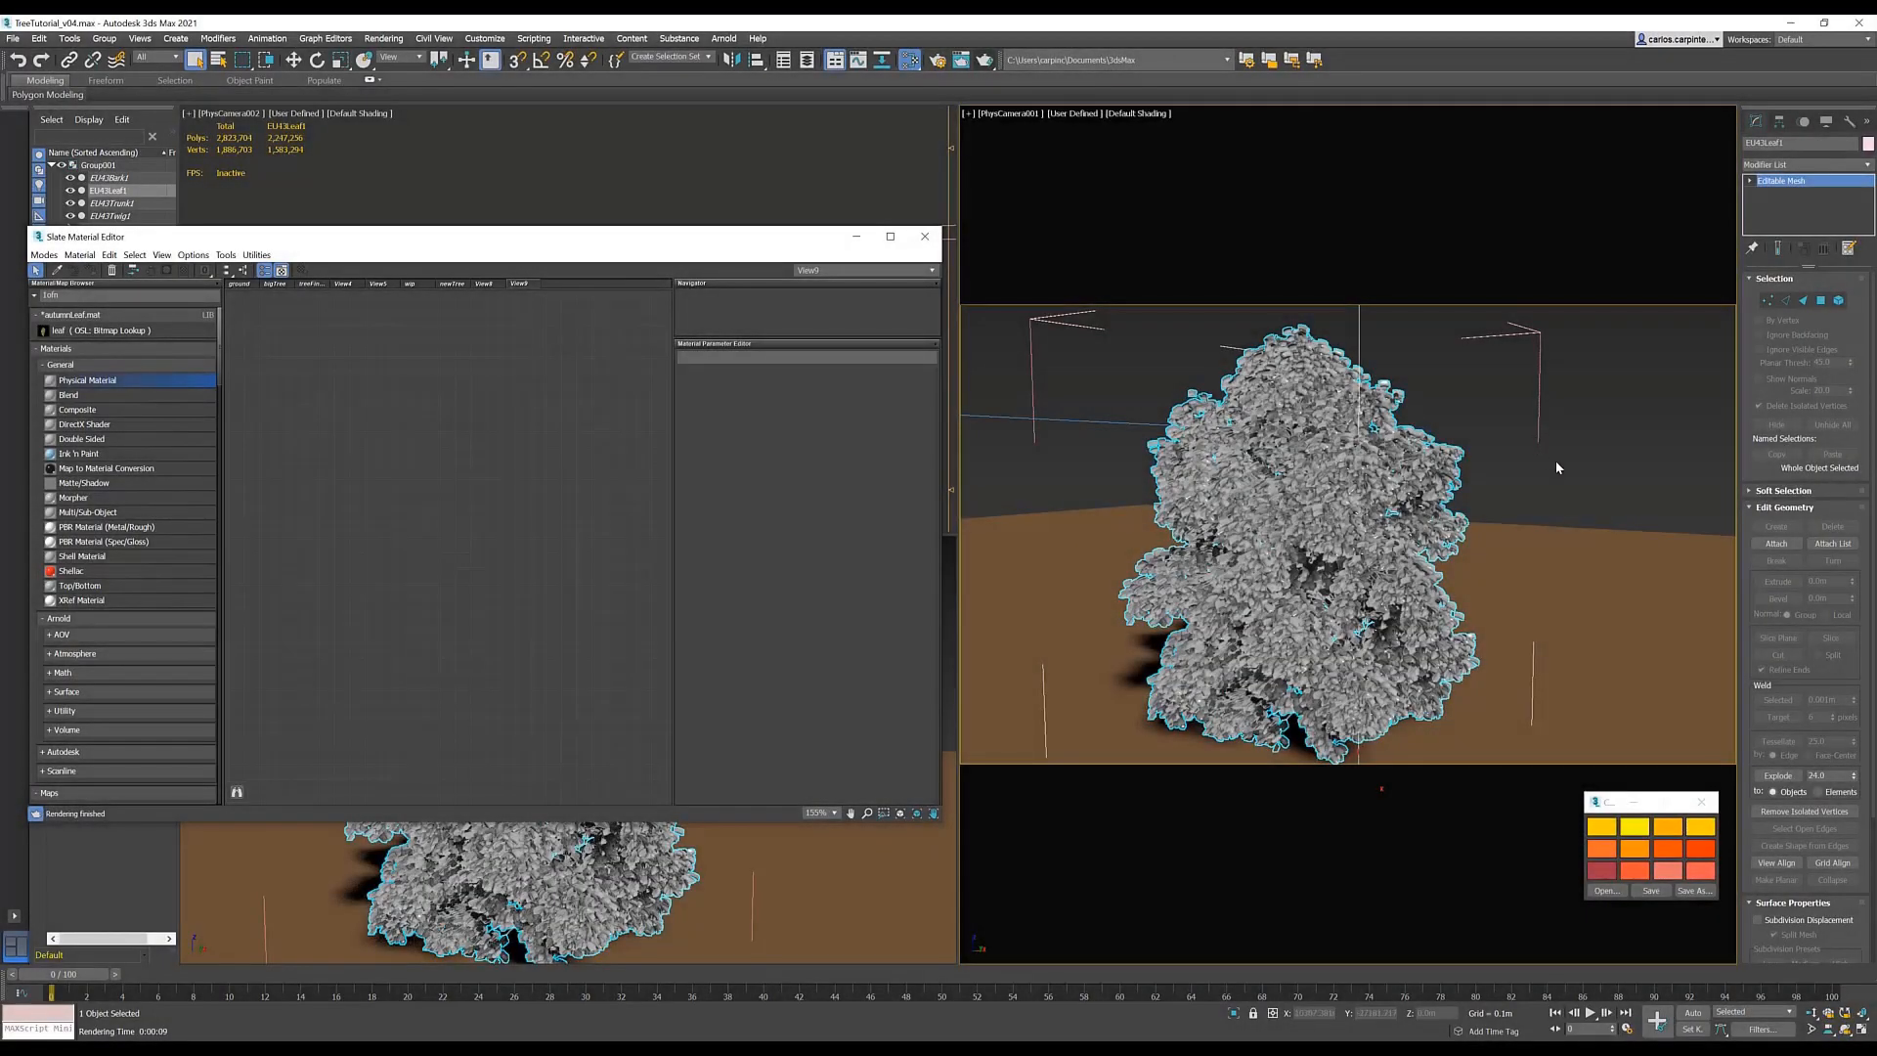
# - Inspect the leaf mesh's material ID groups by selecting its faces by ID, ending back at whole-object level
pyautogui.click(1801, 302)
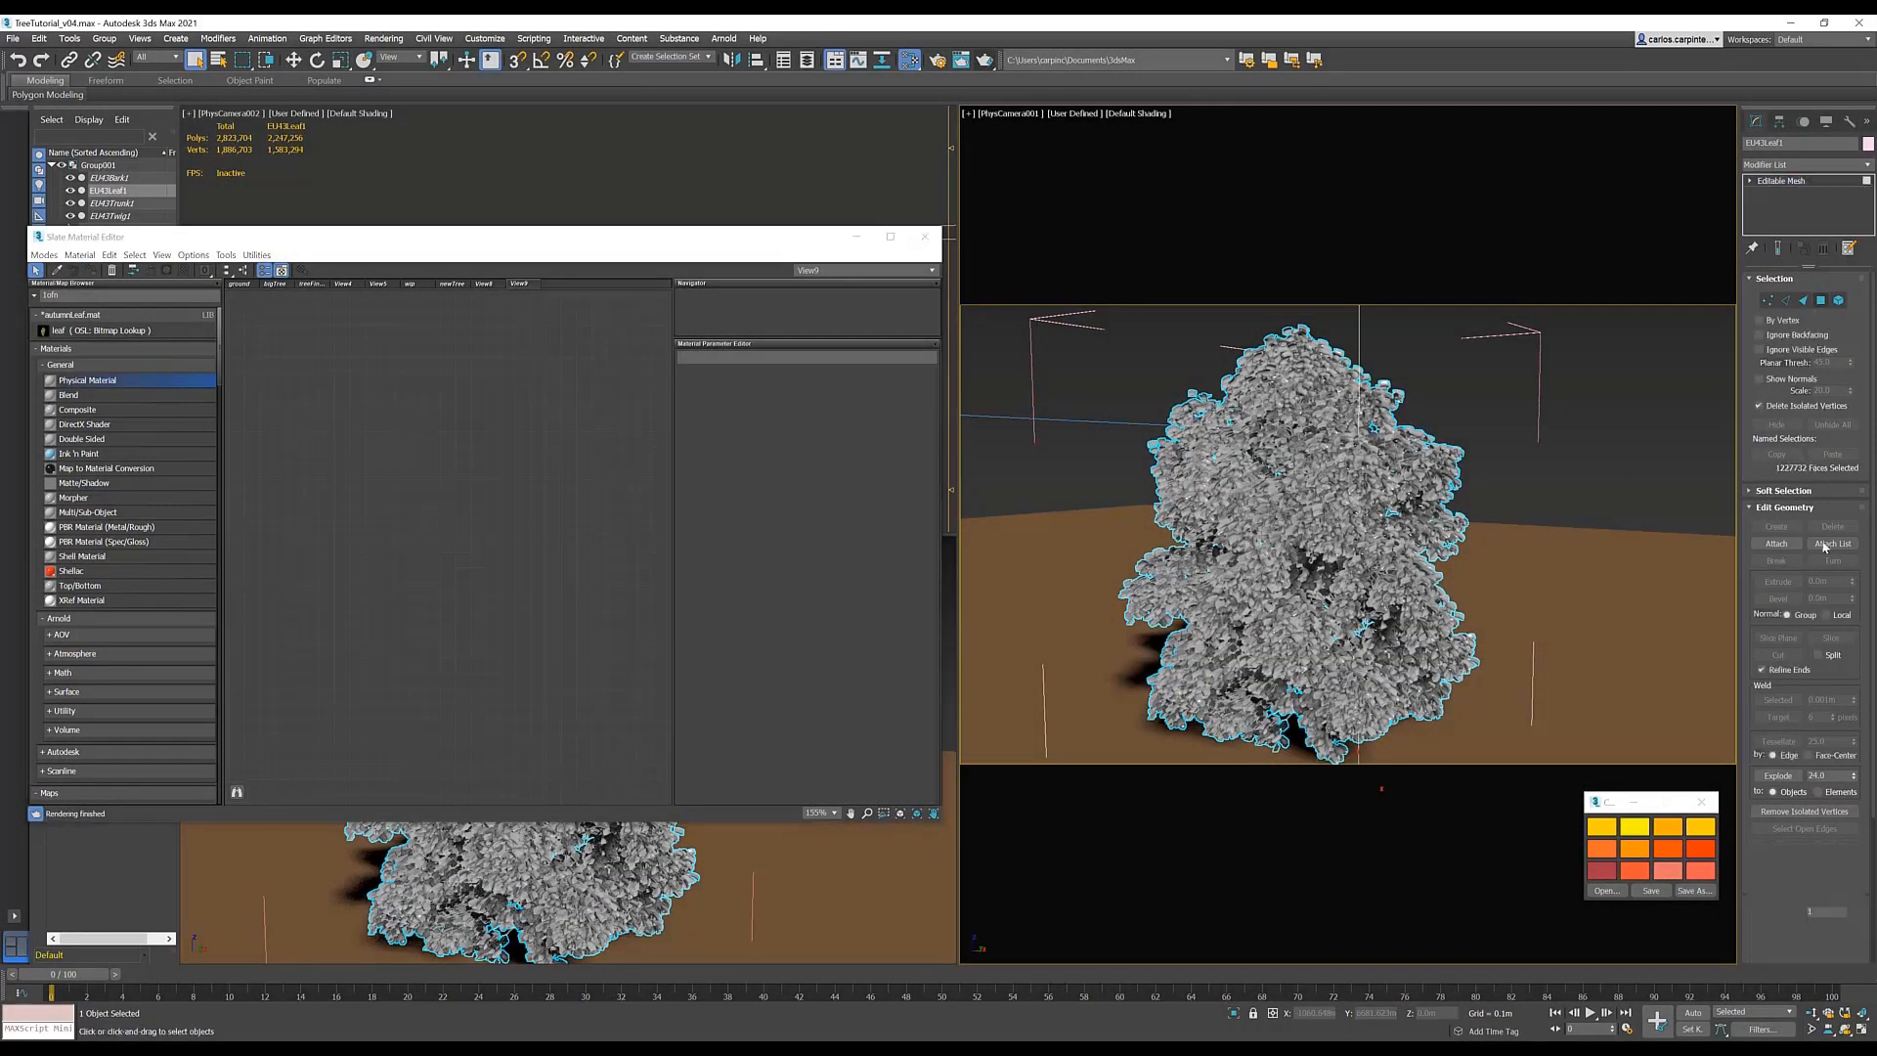
pyautogui.scroll(-3, 1826, 547)
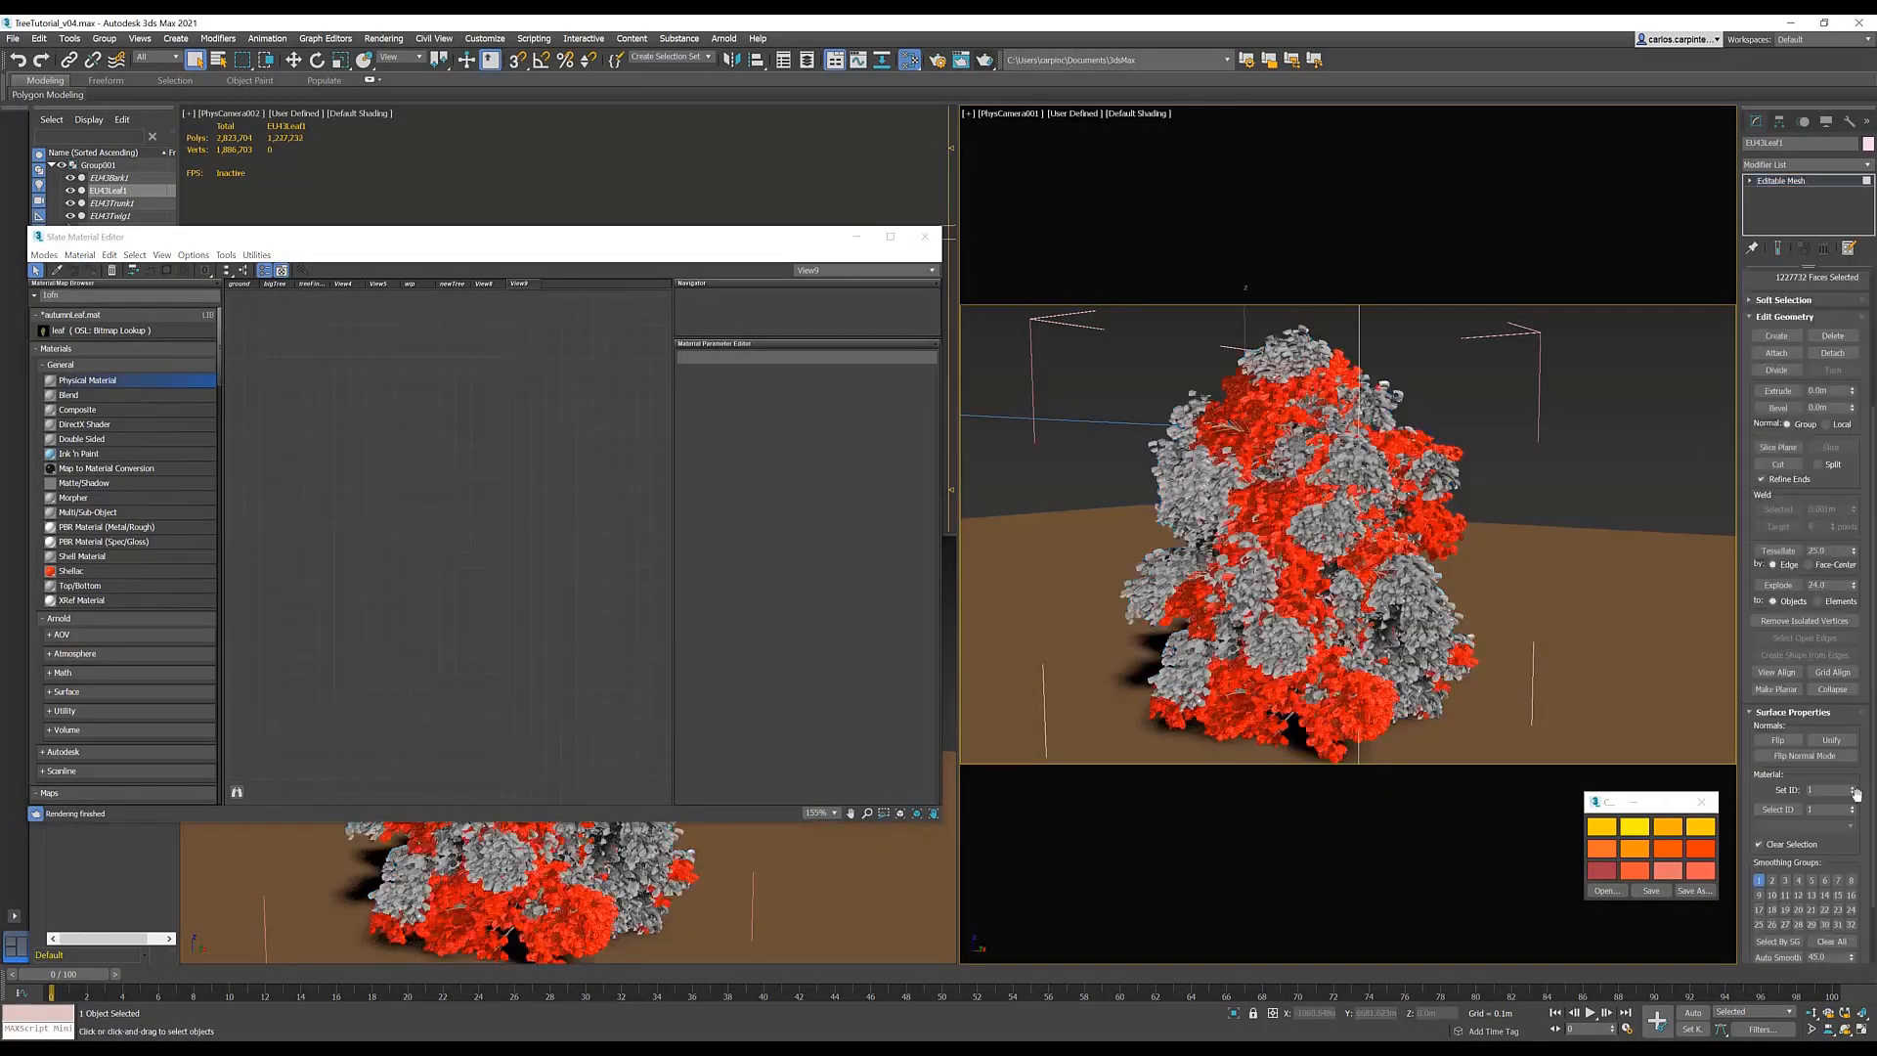
pyautogui.click(1852, 806)
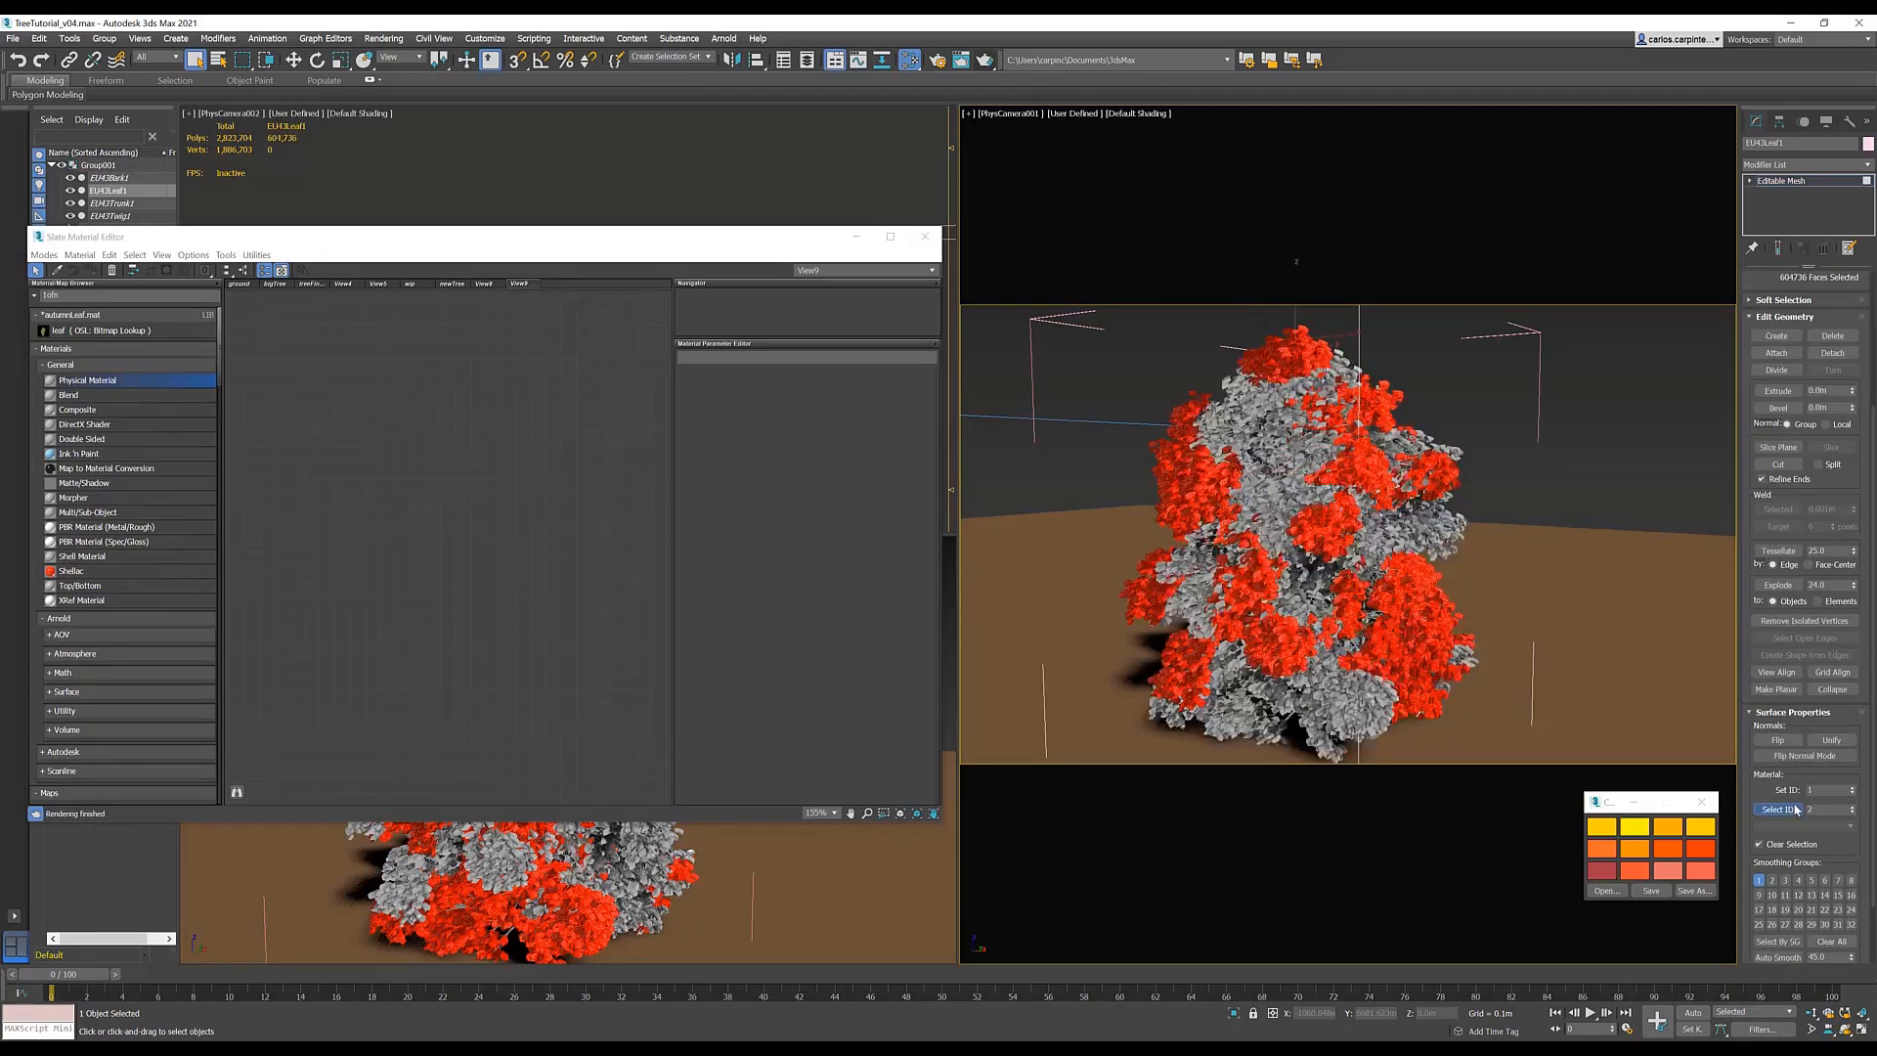
pyautogui.click(1796, 808)
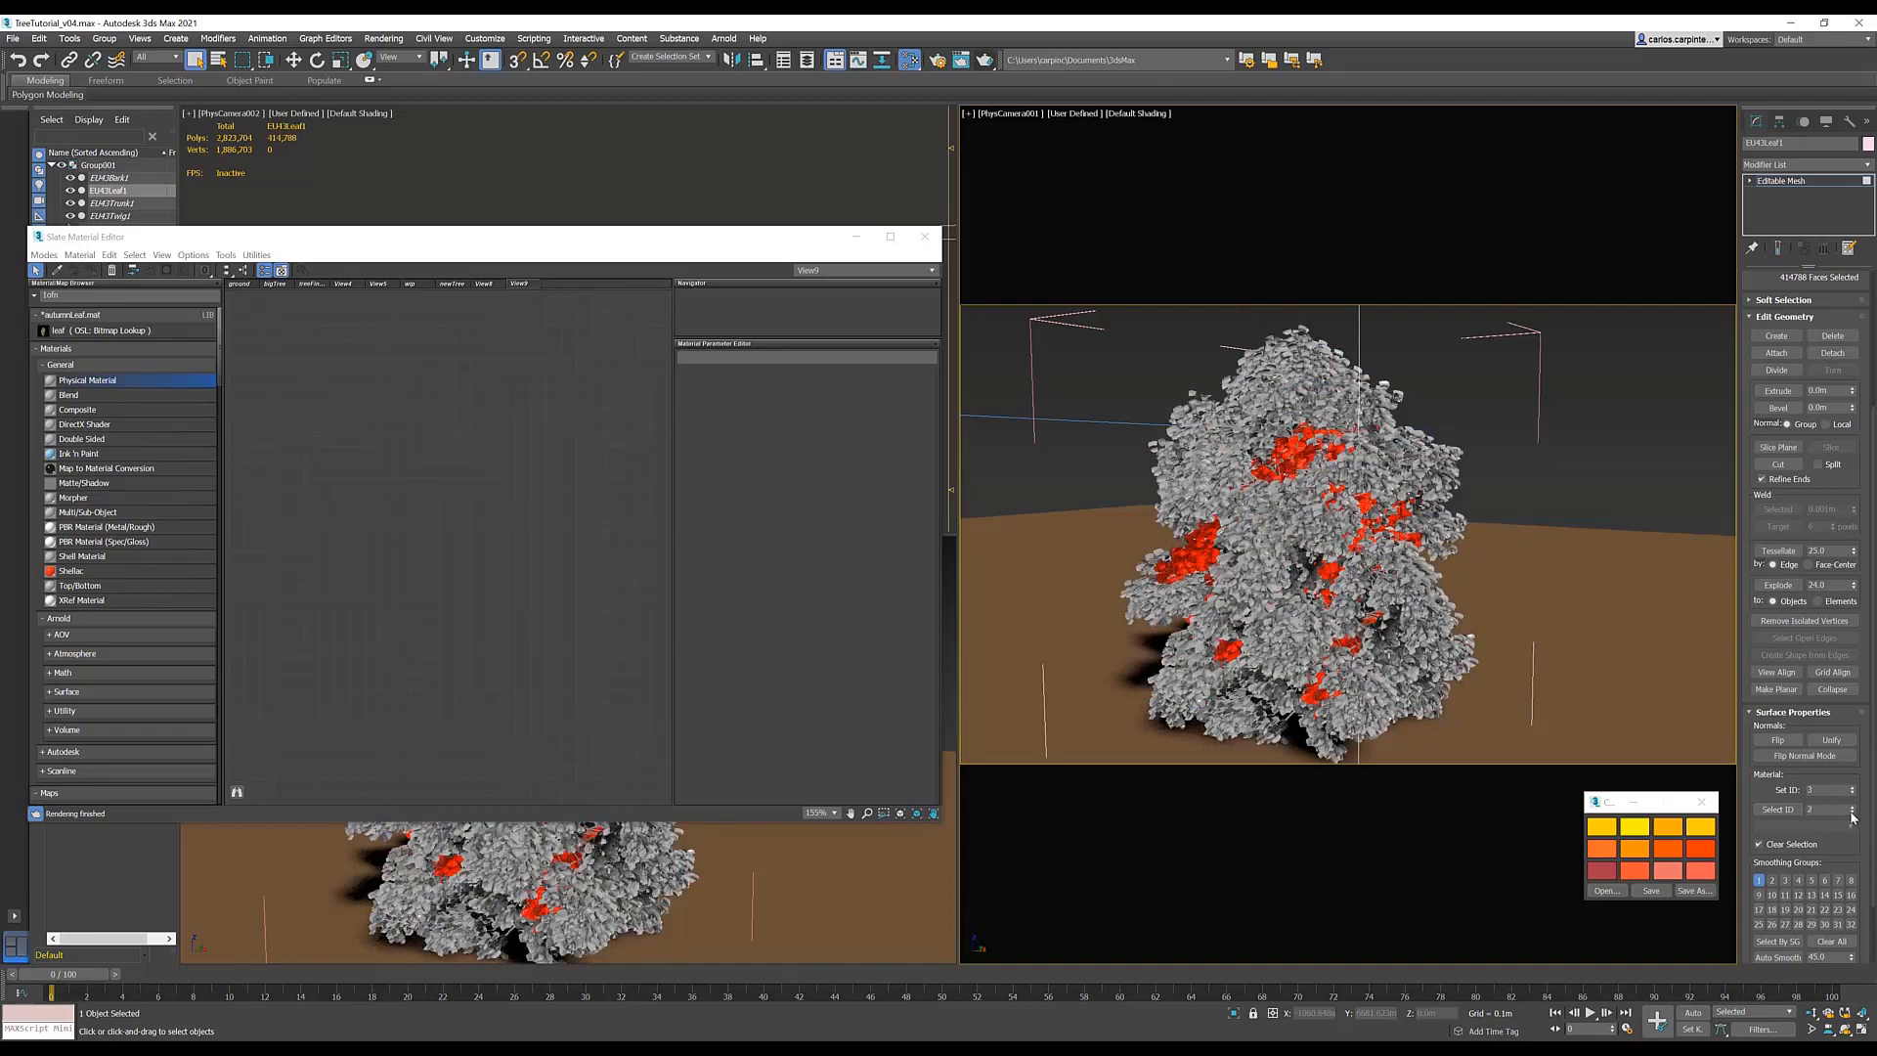
pyautogui.click(1799, 809)
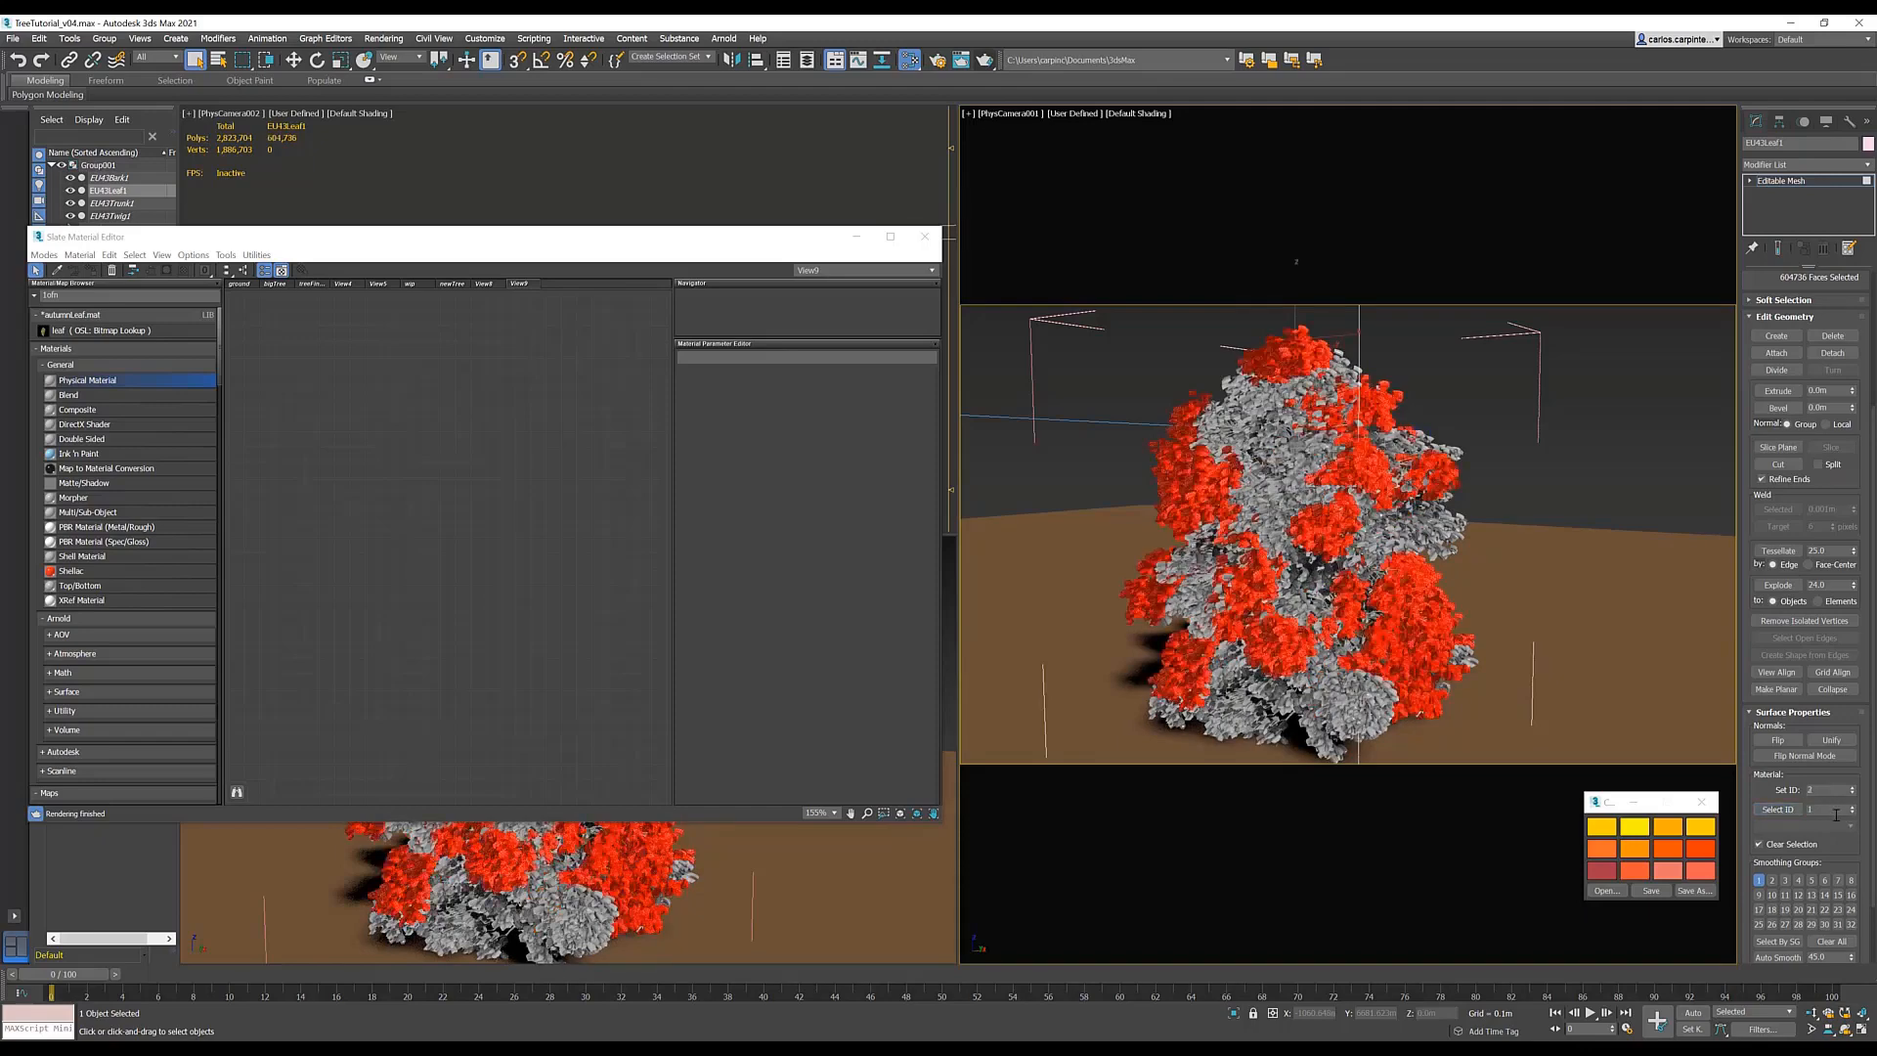
pyautogui.click(1809, 181)
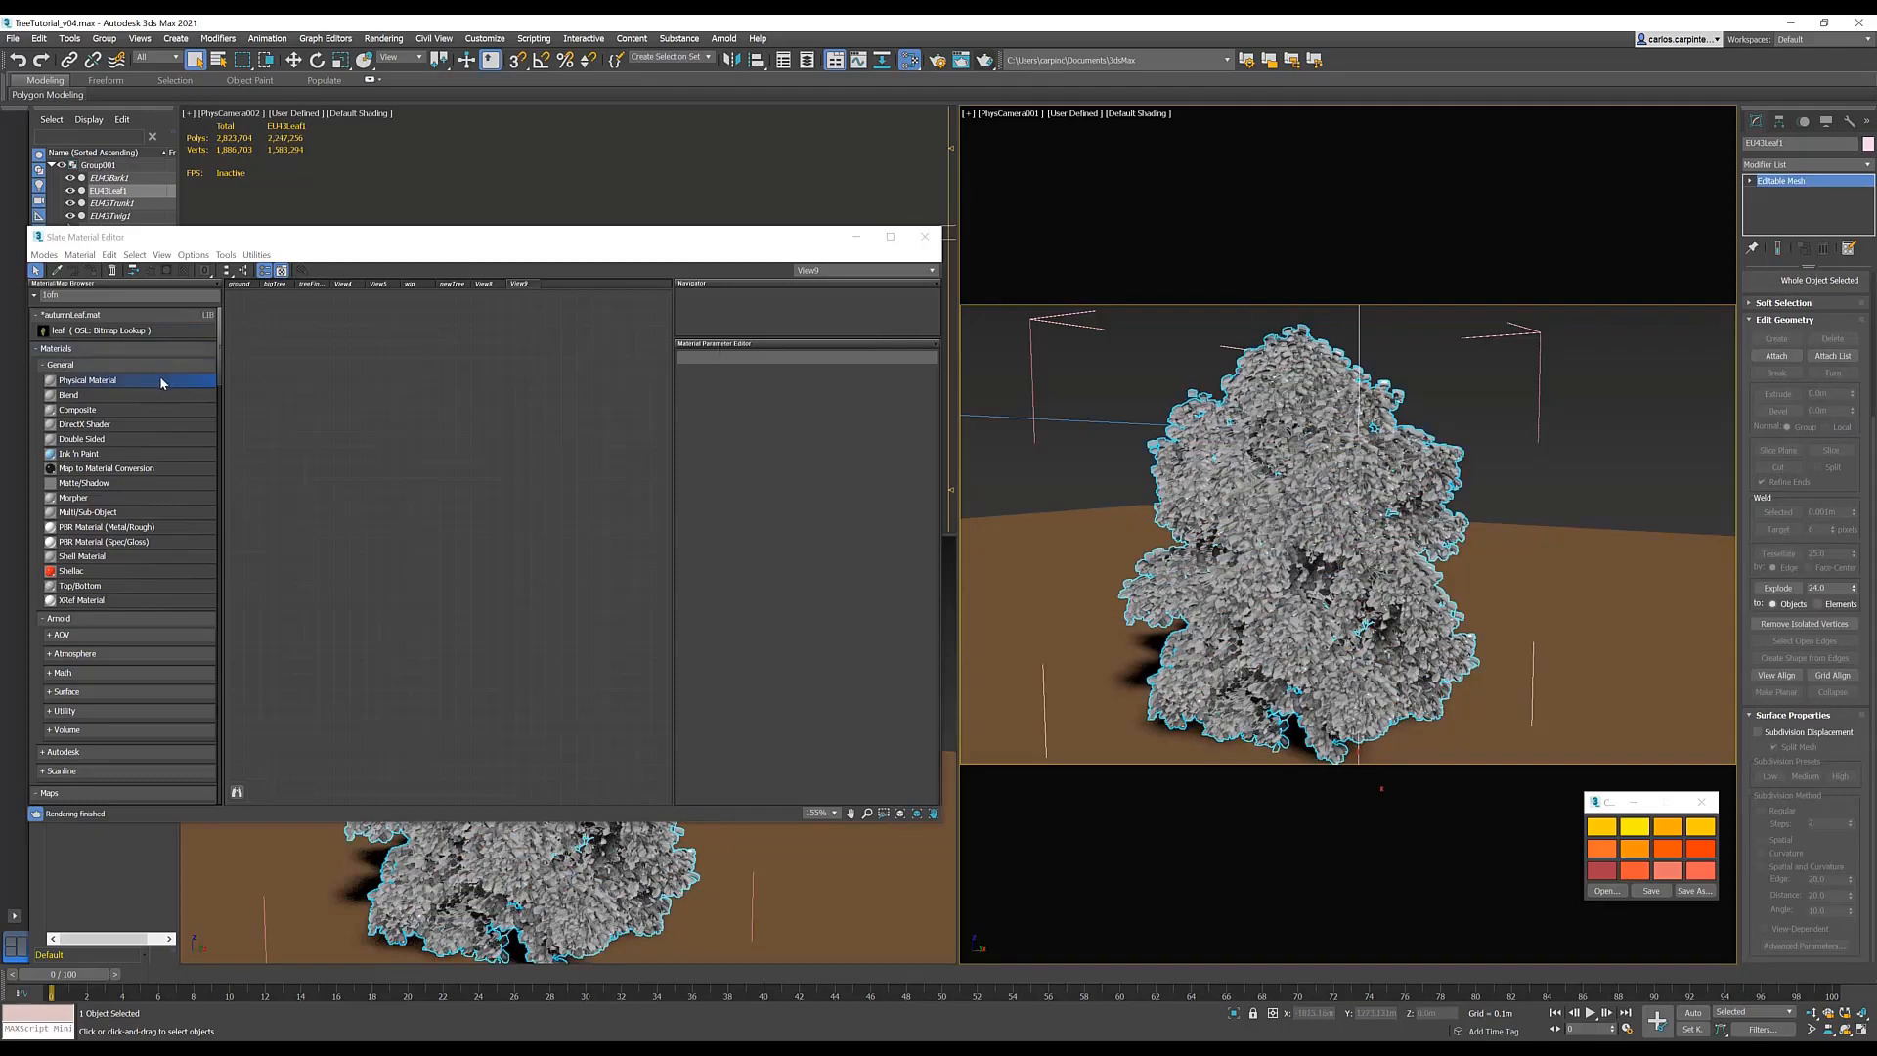
# - Create a new Physical Material and assign it to the selected leaf mesh
pyautogui.moveTo(160, 379); pyautogui.dragTo(593, 368)
pyautogui.doubleClick(593, 369)
pyautogui.rightClick(586, 364)
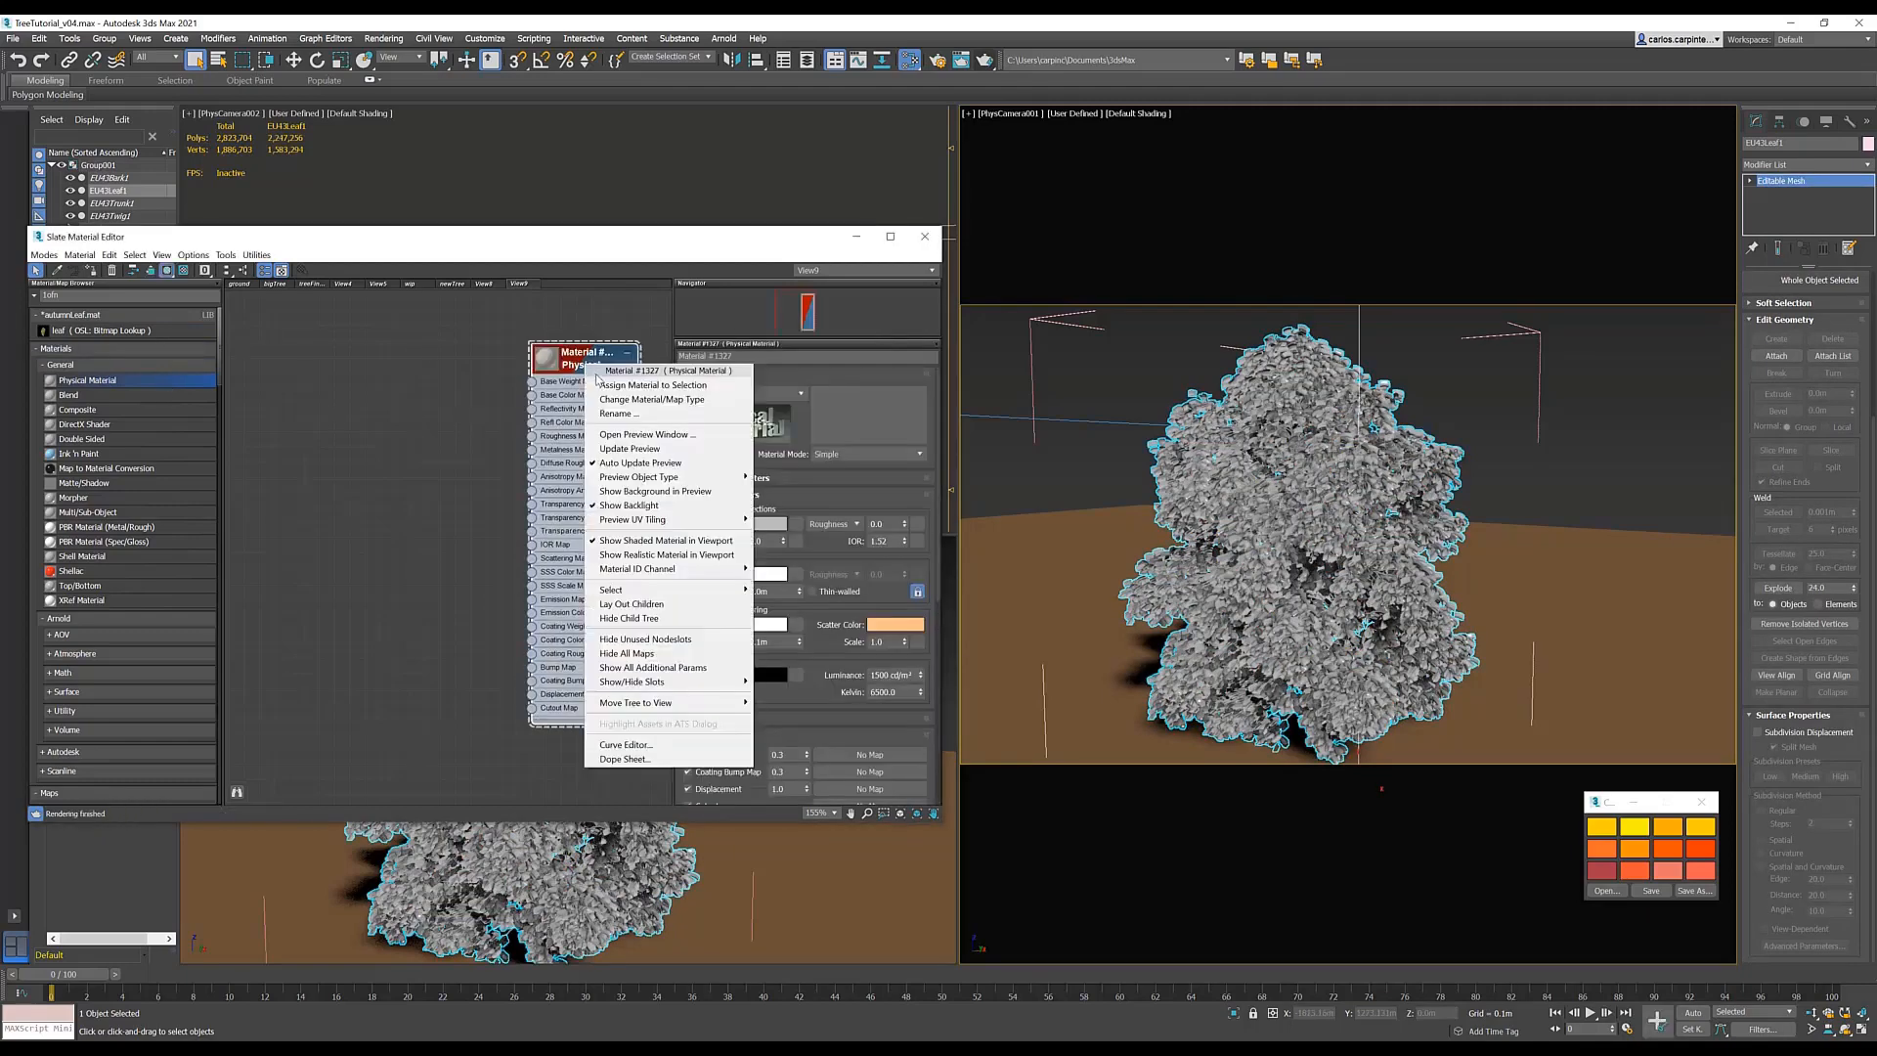
pyautogui.click(600, 386)
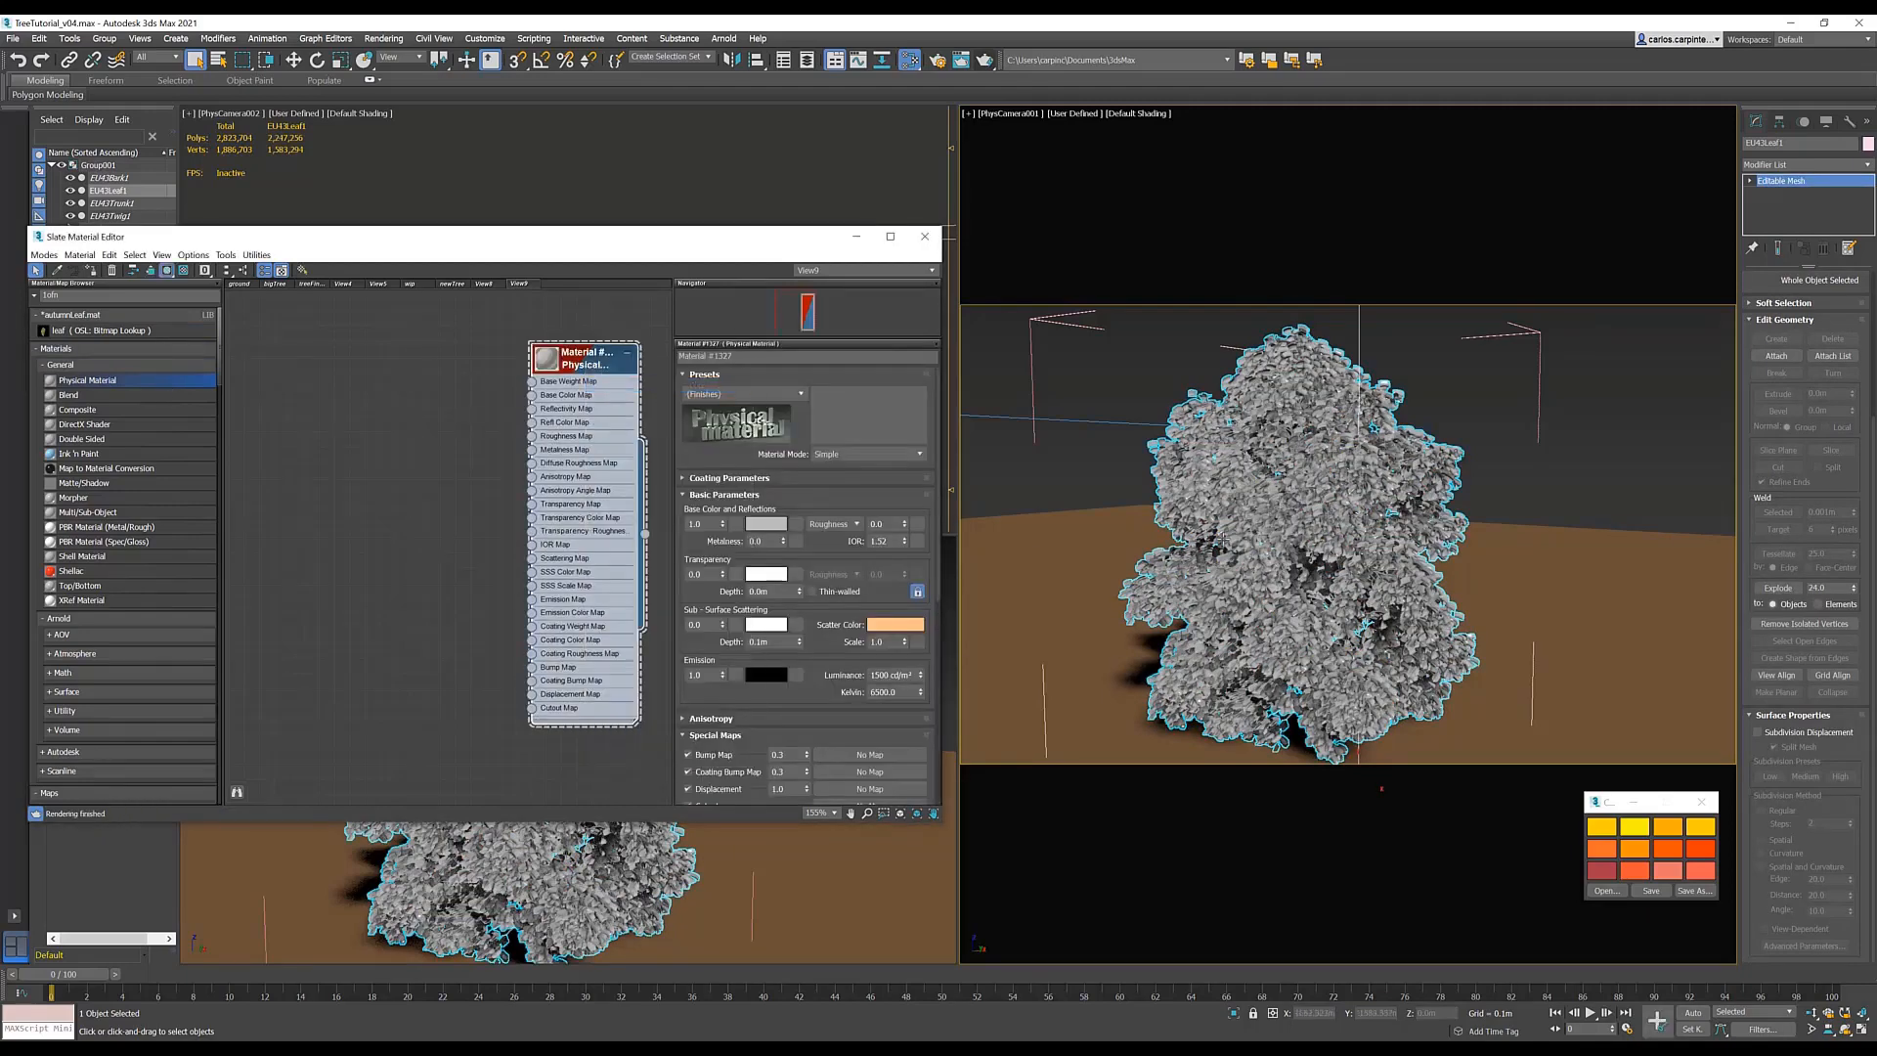
# - Switch the material's roughness mode to Glossiness and set it to 0.2
pyautogui.doubleClick(885, 524)
pyautogui.click(849, 524)
pyautogui.click(836, 553)
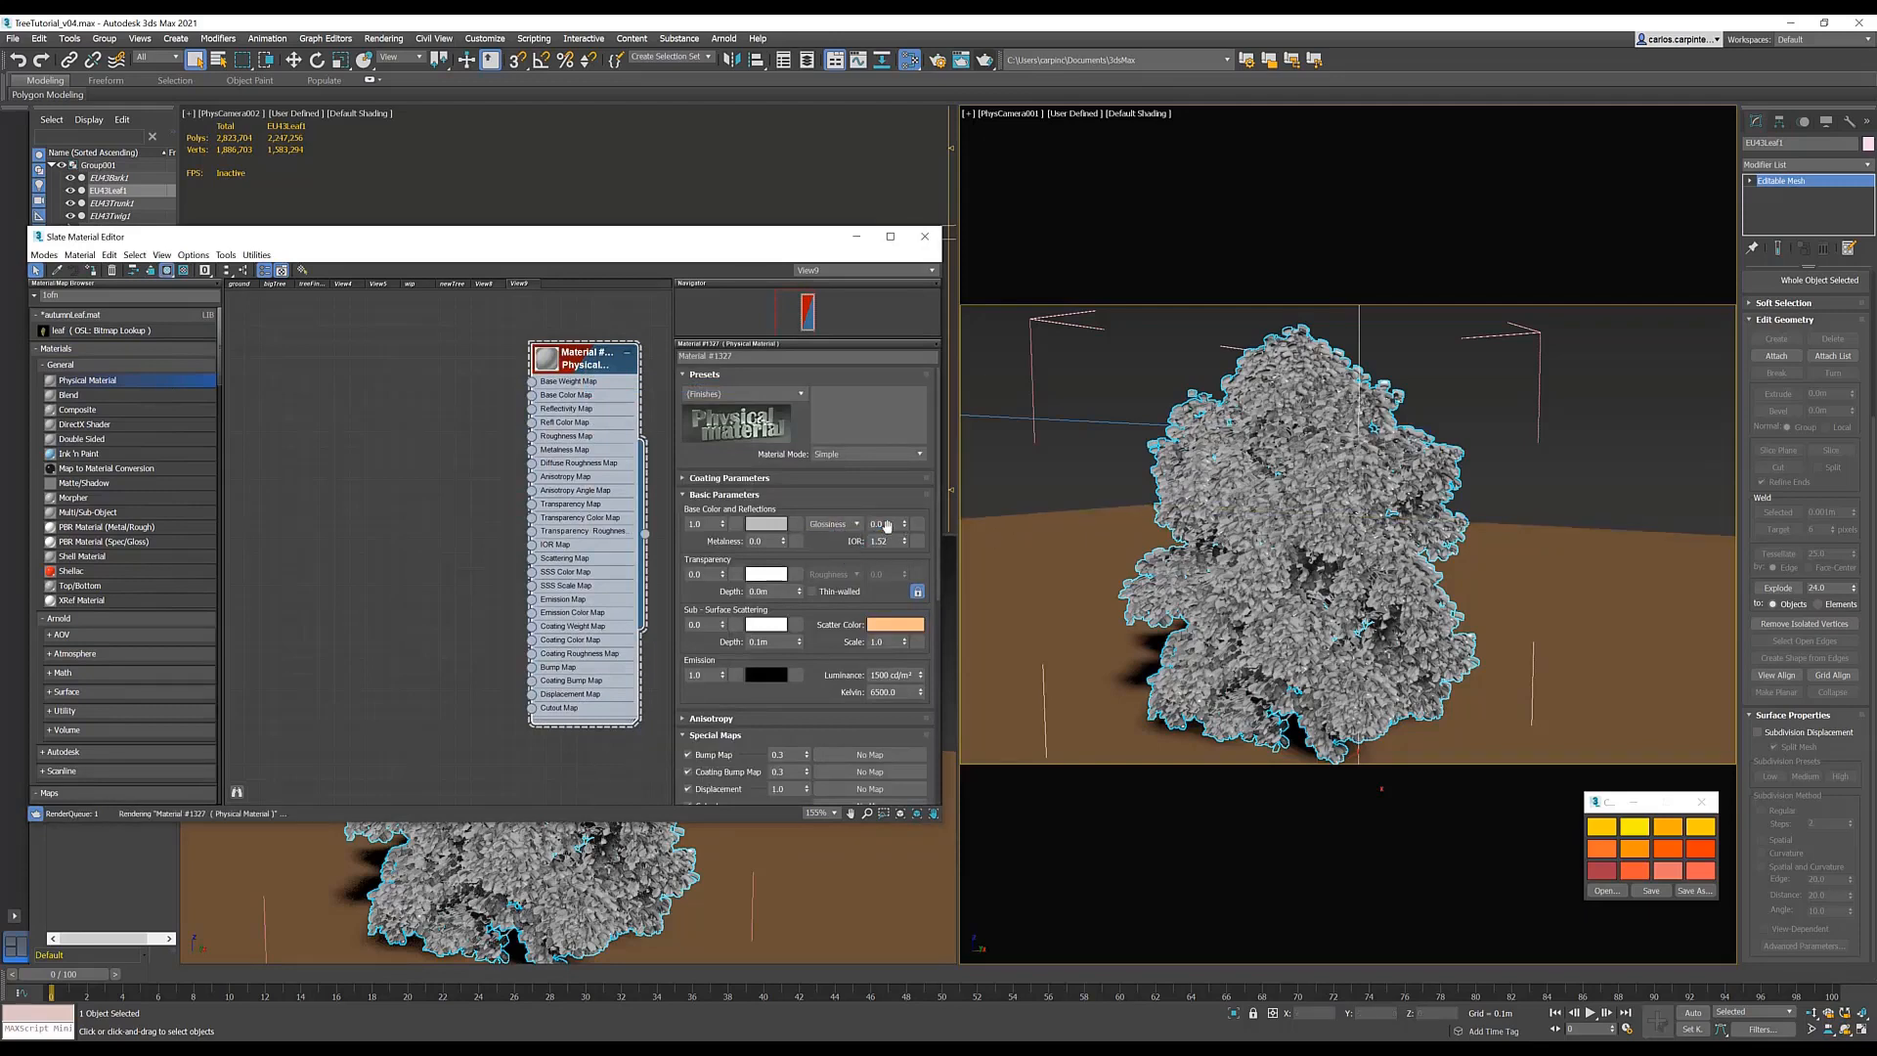
pyautogui.moveTo(882, 524); pyautogui.dragTo(858, 527)
pyautogui.write('0.2')
pyautogui.press('Return')
# - Make the leaf material thin-walled and set its translucency weight to 0.2
pyautogui.click(815, 591)
pyautogui.moveTo(706, 625); pyautogui.dragTo(681, 624)
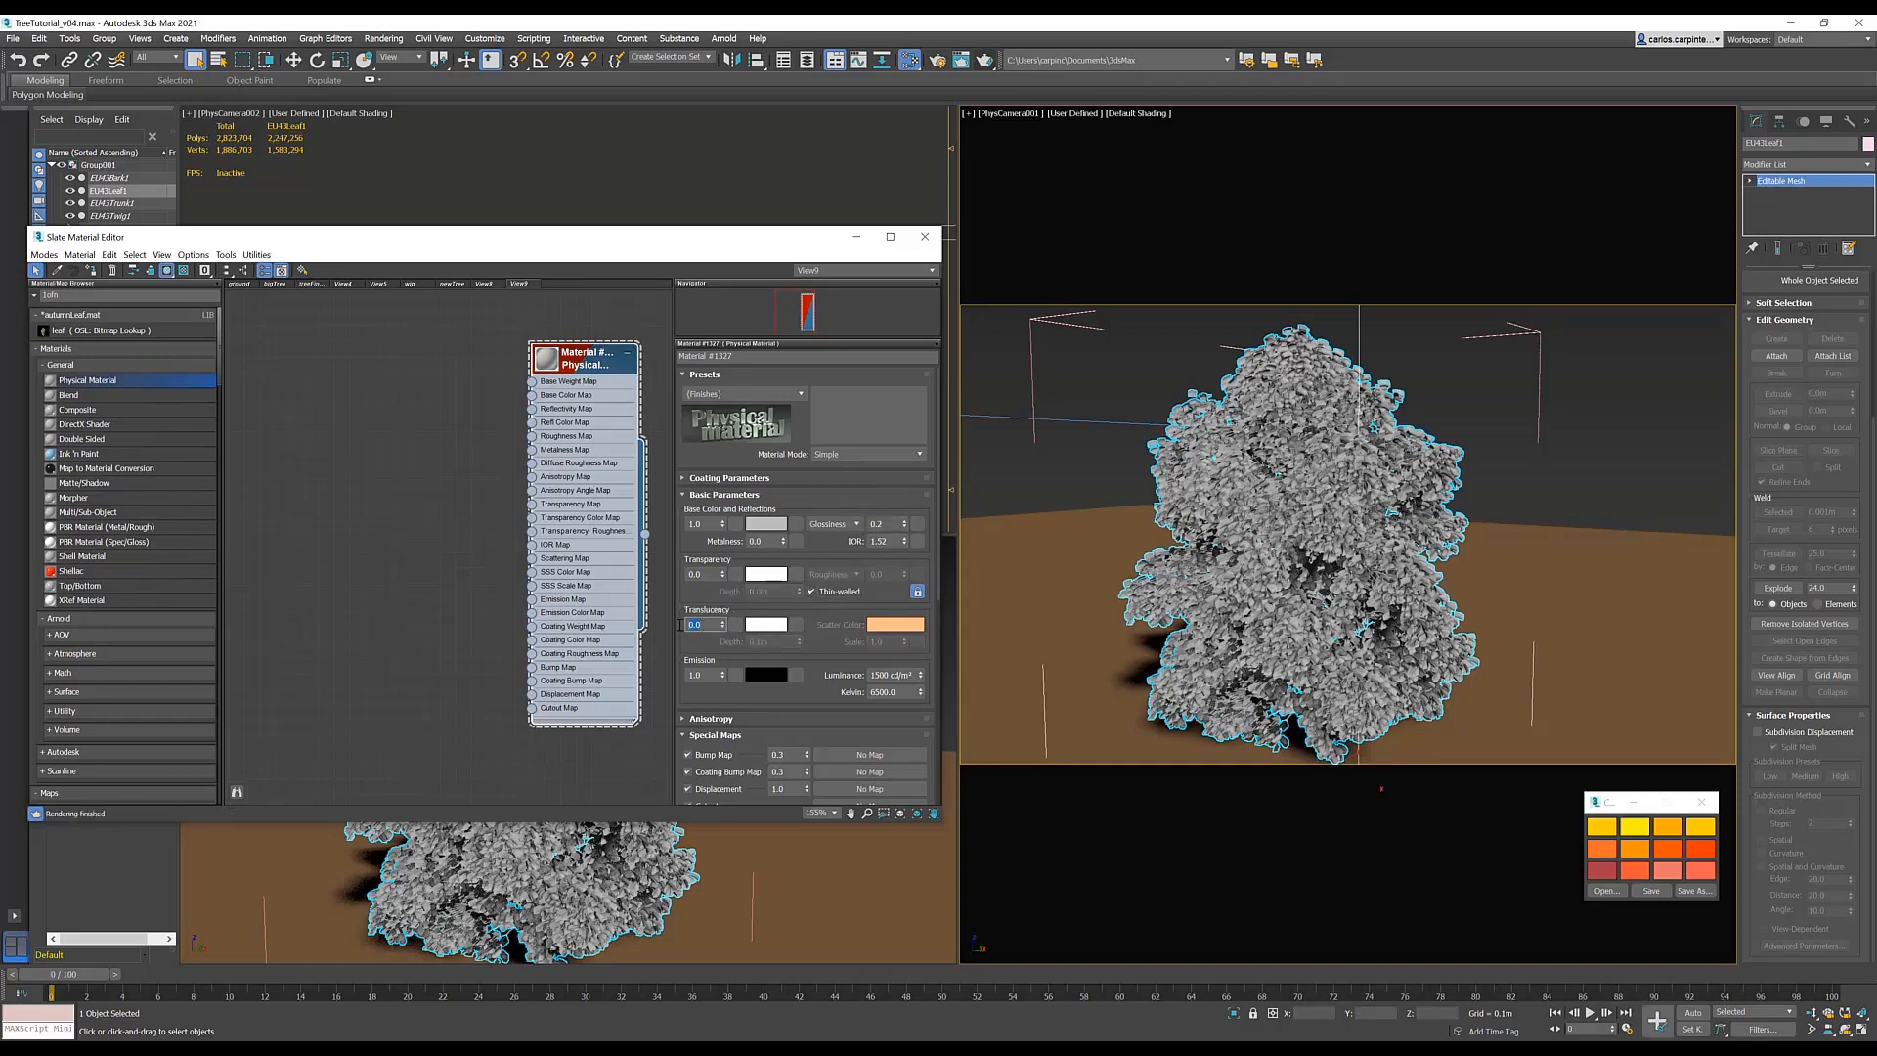
pyautogui.write('.2')
pyautogui.press('Return')
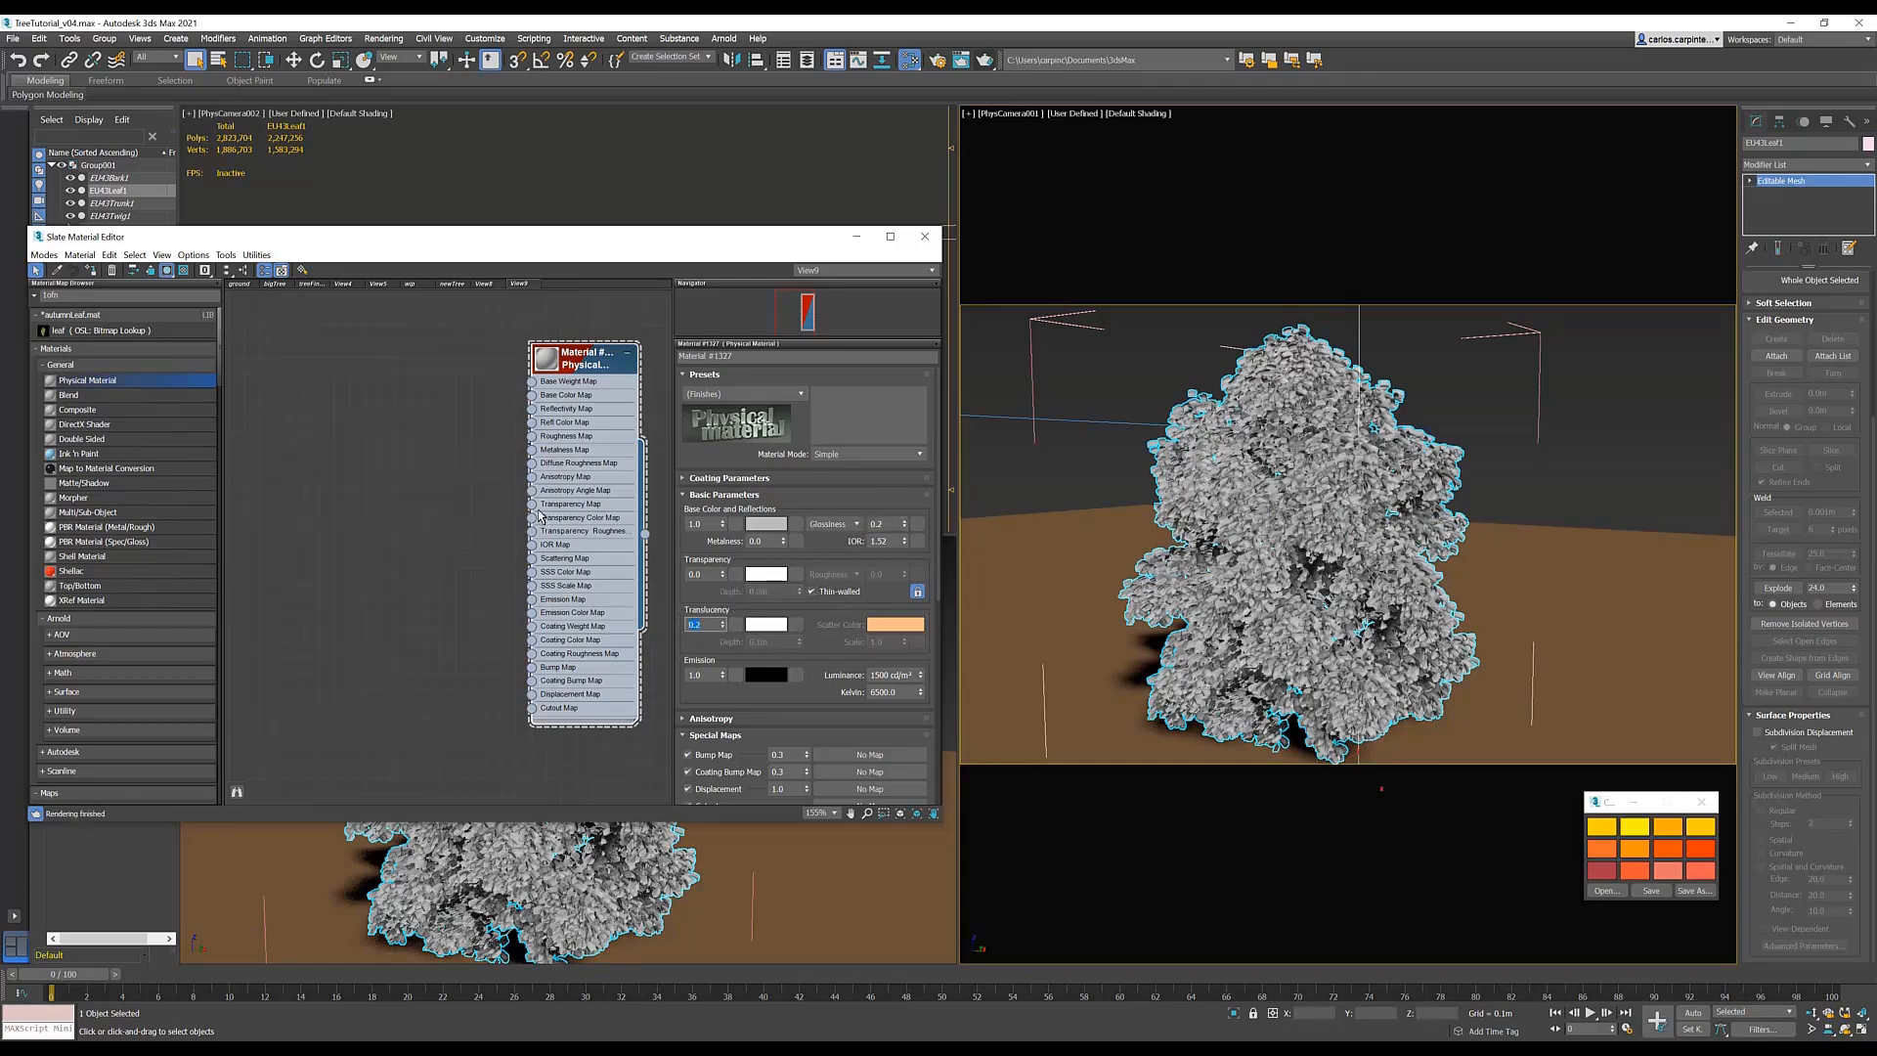
# - Add the leaf bitmap lookup to the graph and connect its alpha output to the material's Cutout Map
pyautogui.moveTo(156, 331); pyautogui.dragTo(290, 484)
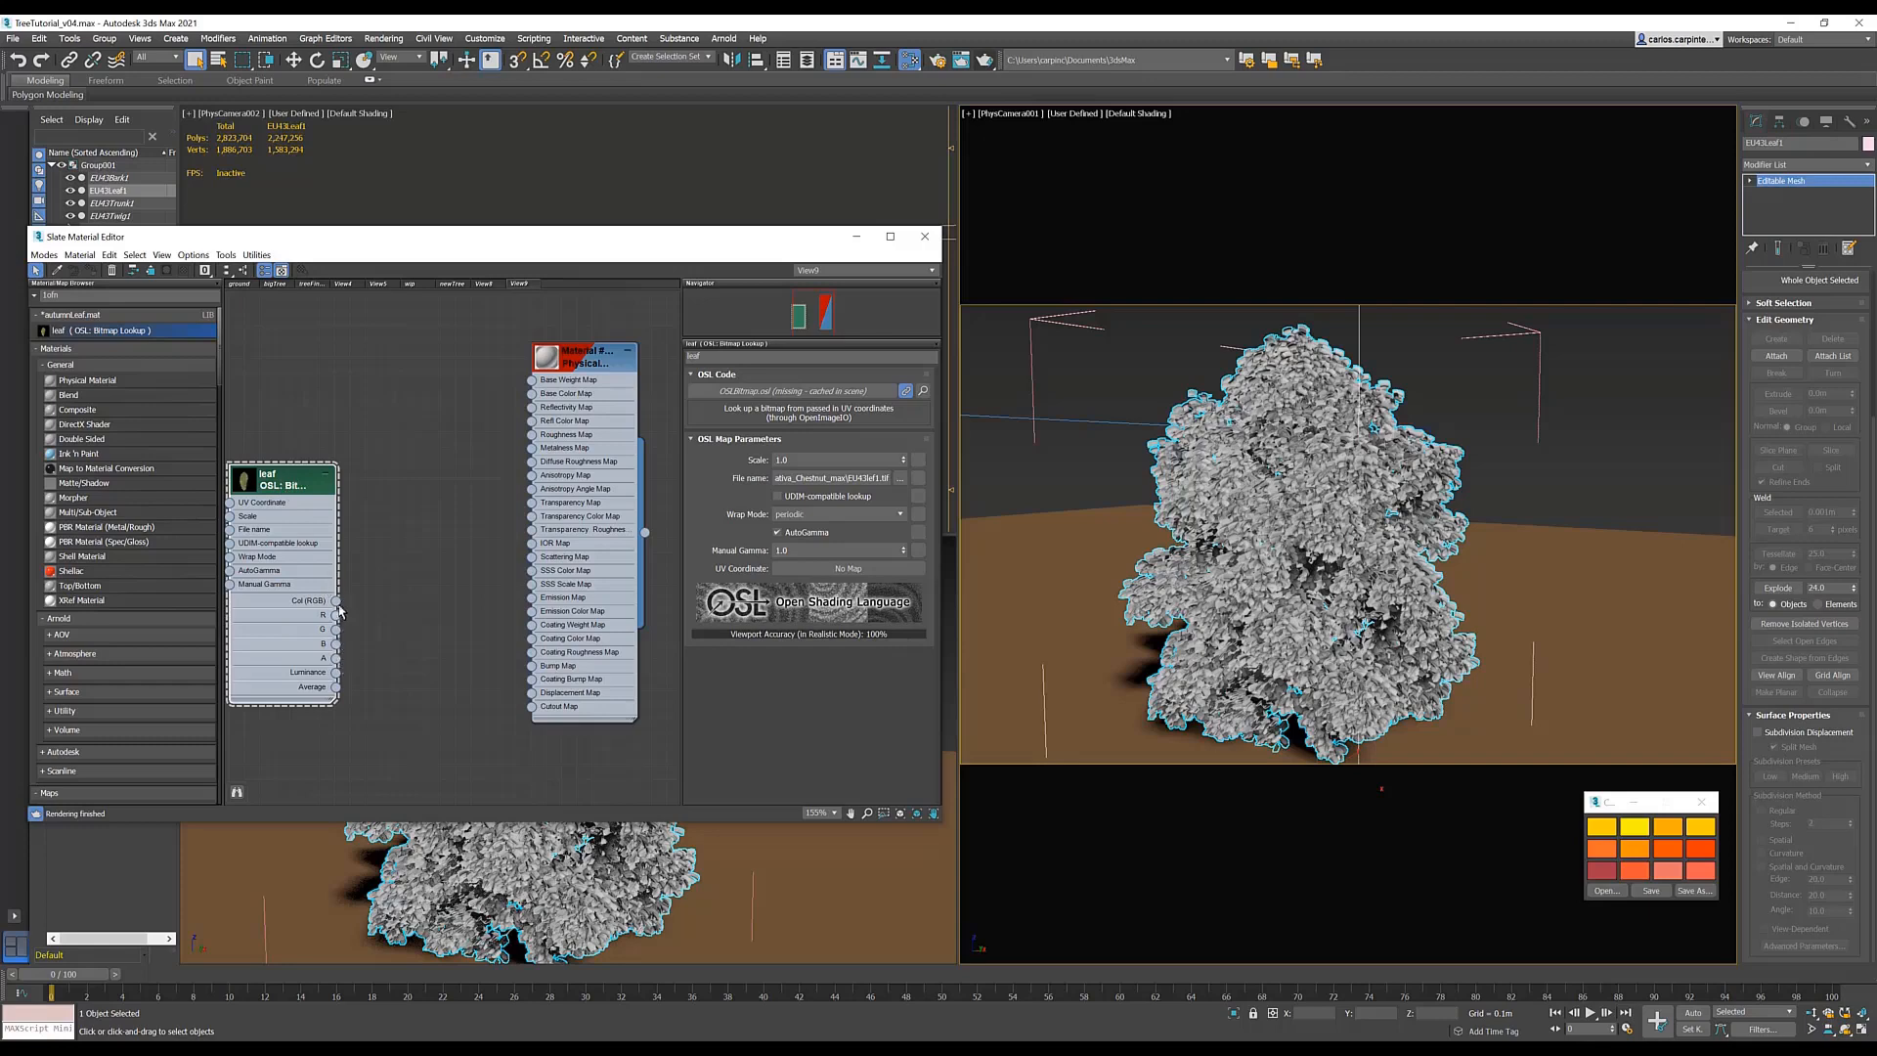
pyautogui.moveTo(337, 664); pyautogui.dragTo(531, 706)
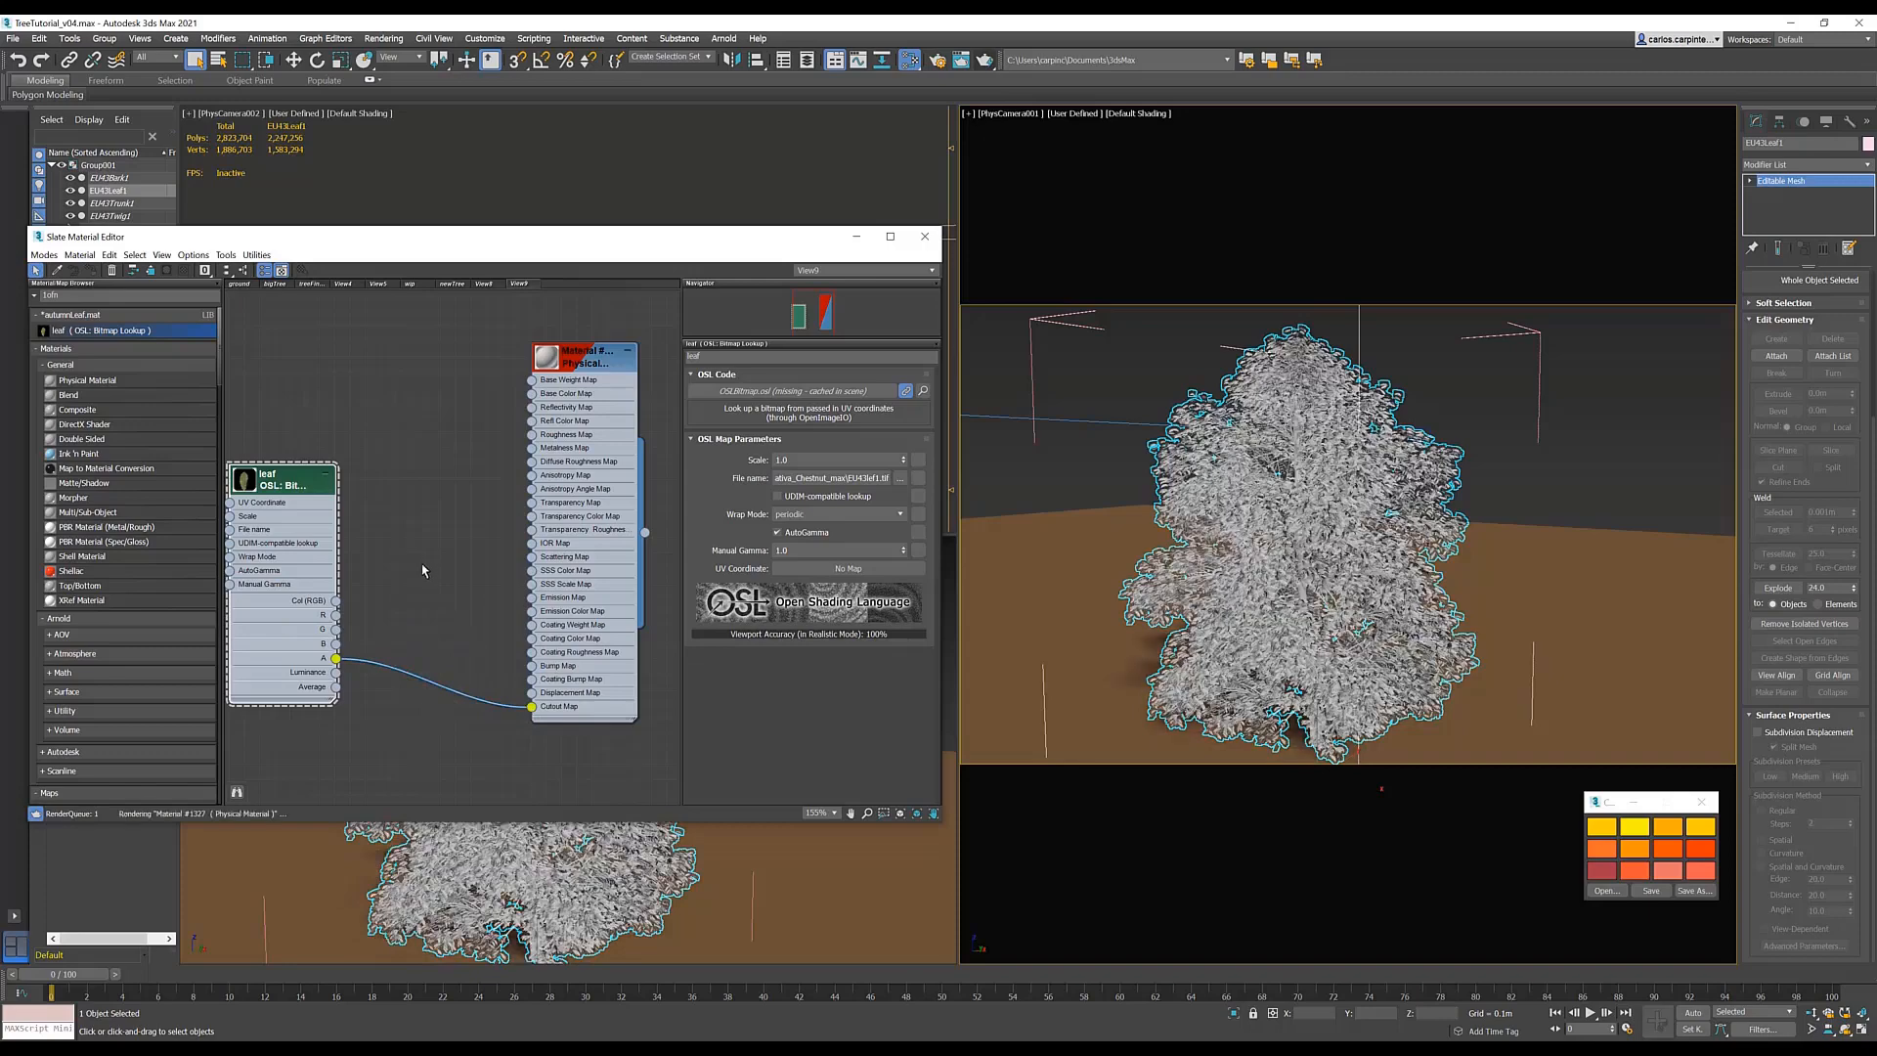
# - Find and add an OSL Simple Gradient map, and reduce it to two color layers
pyautogui.click(98, 295)
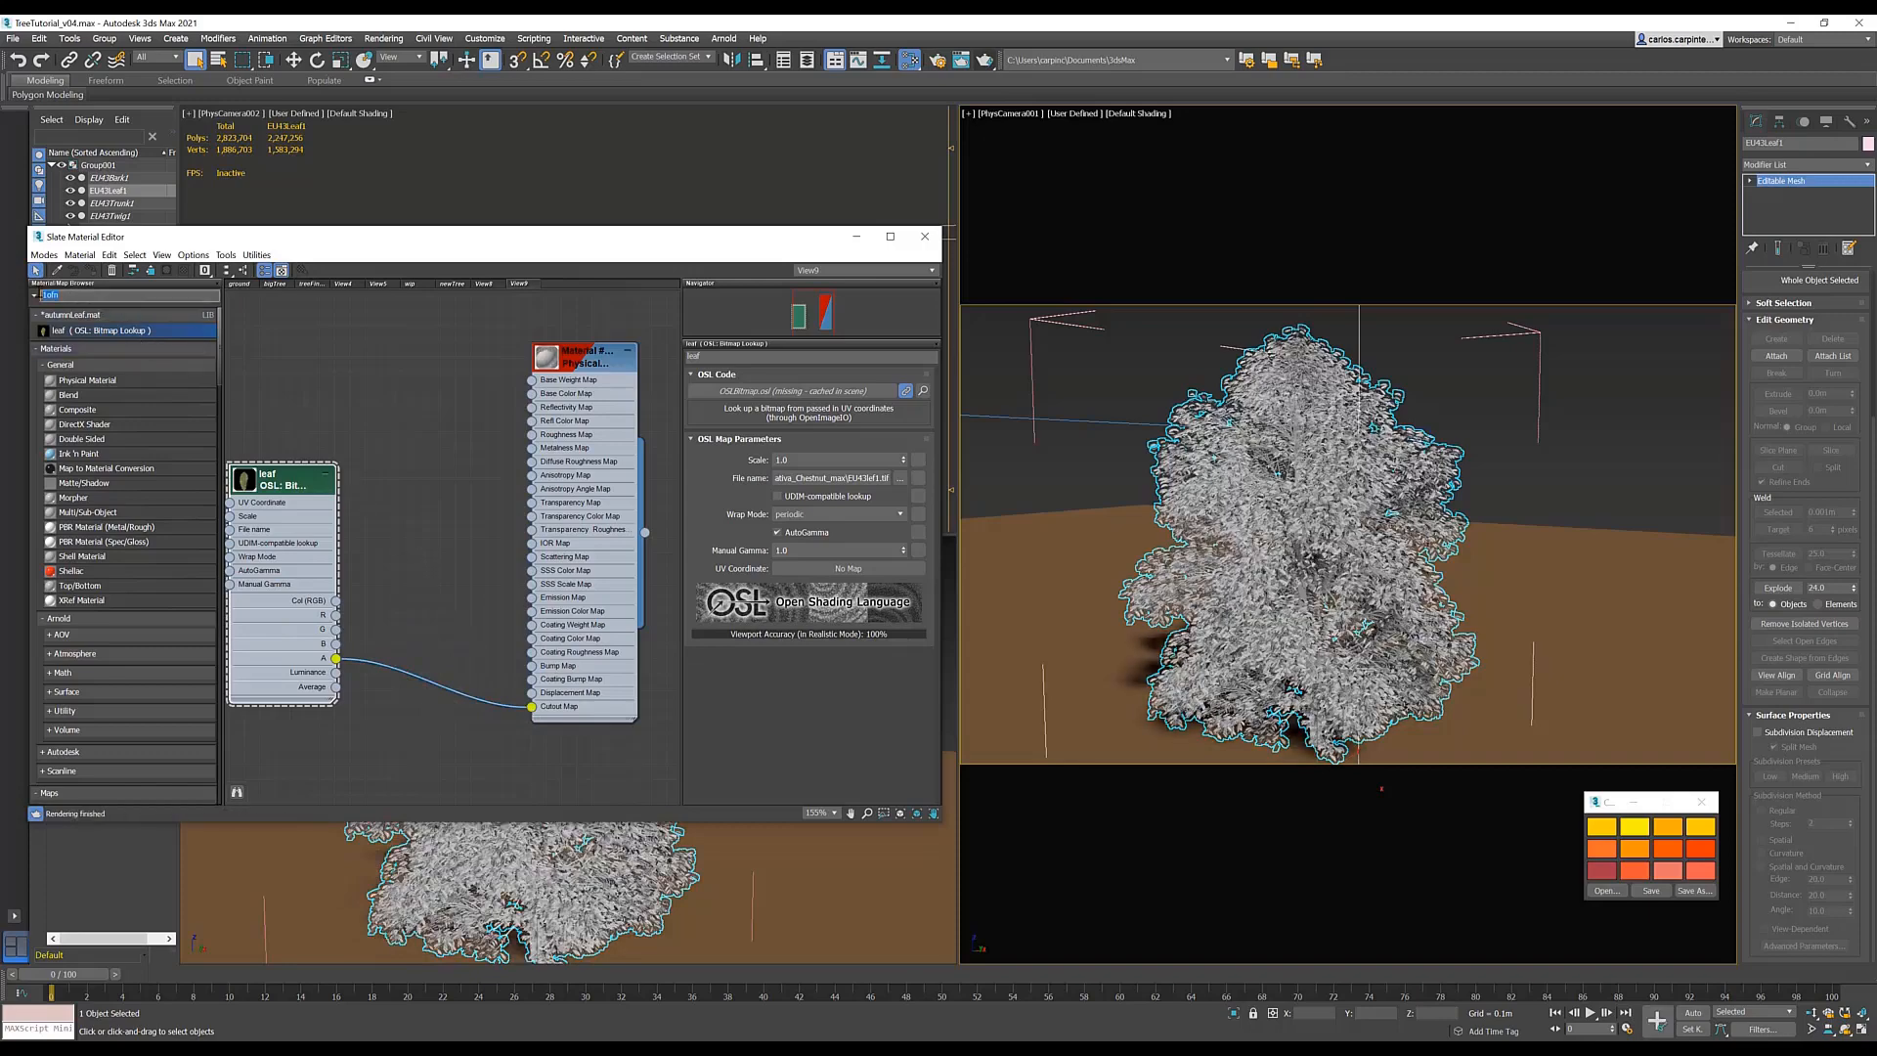
pyautogui.write('simple')
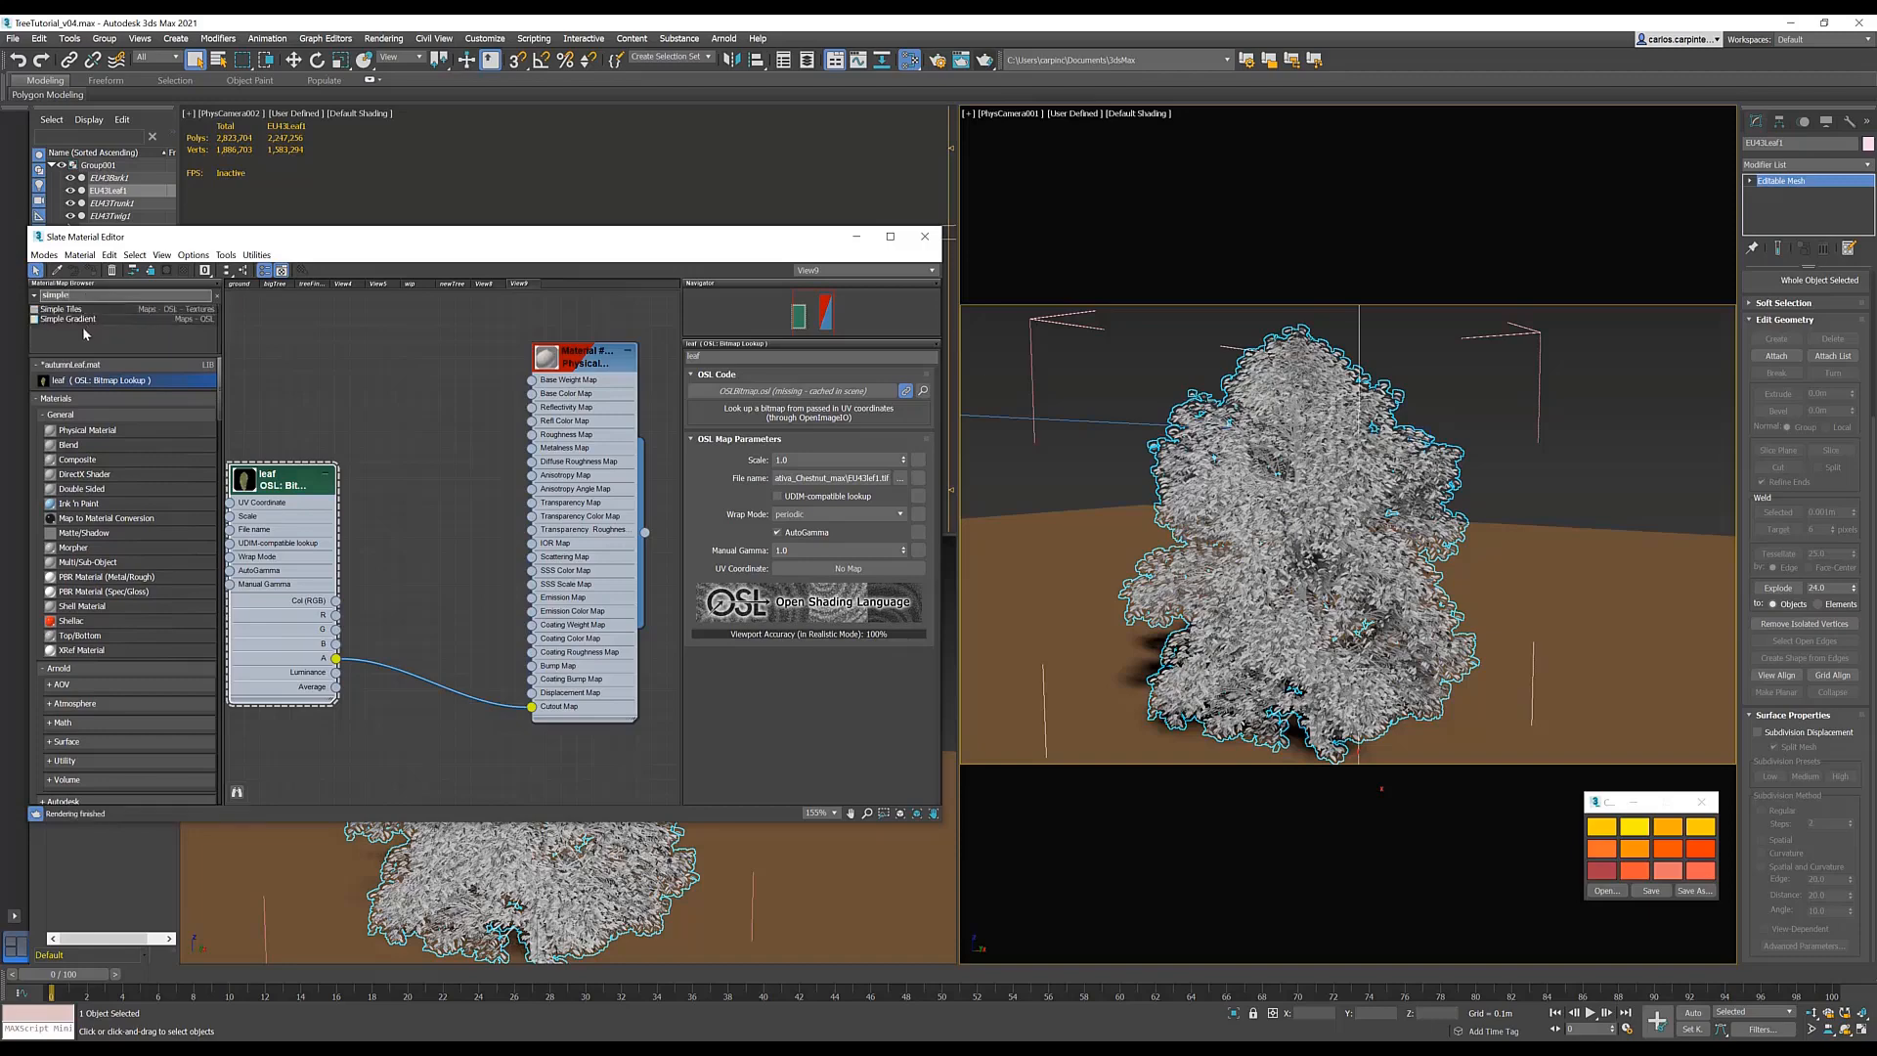
pyautogui.moveTo(69, 319); pyautogui.dragTo(390, 369)
pyautogui.scroll(-2, 384, 425)
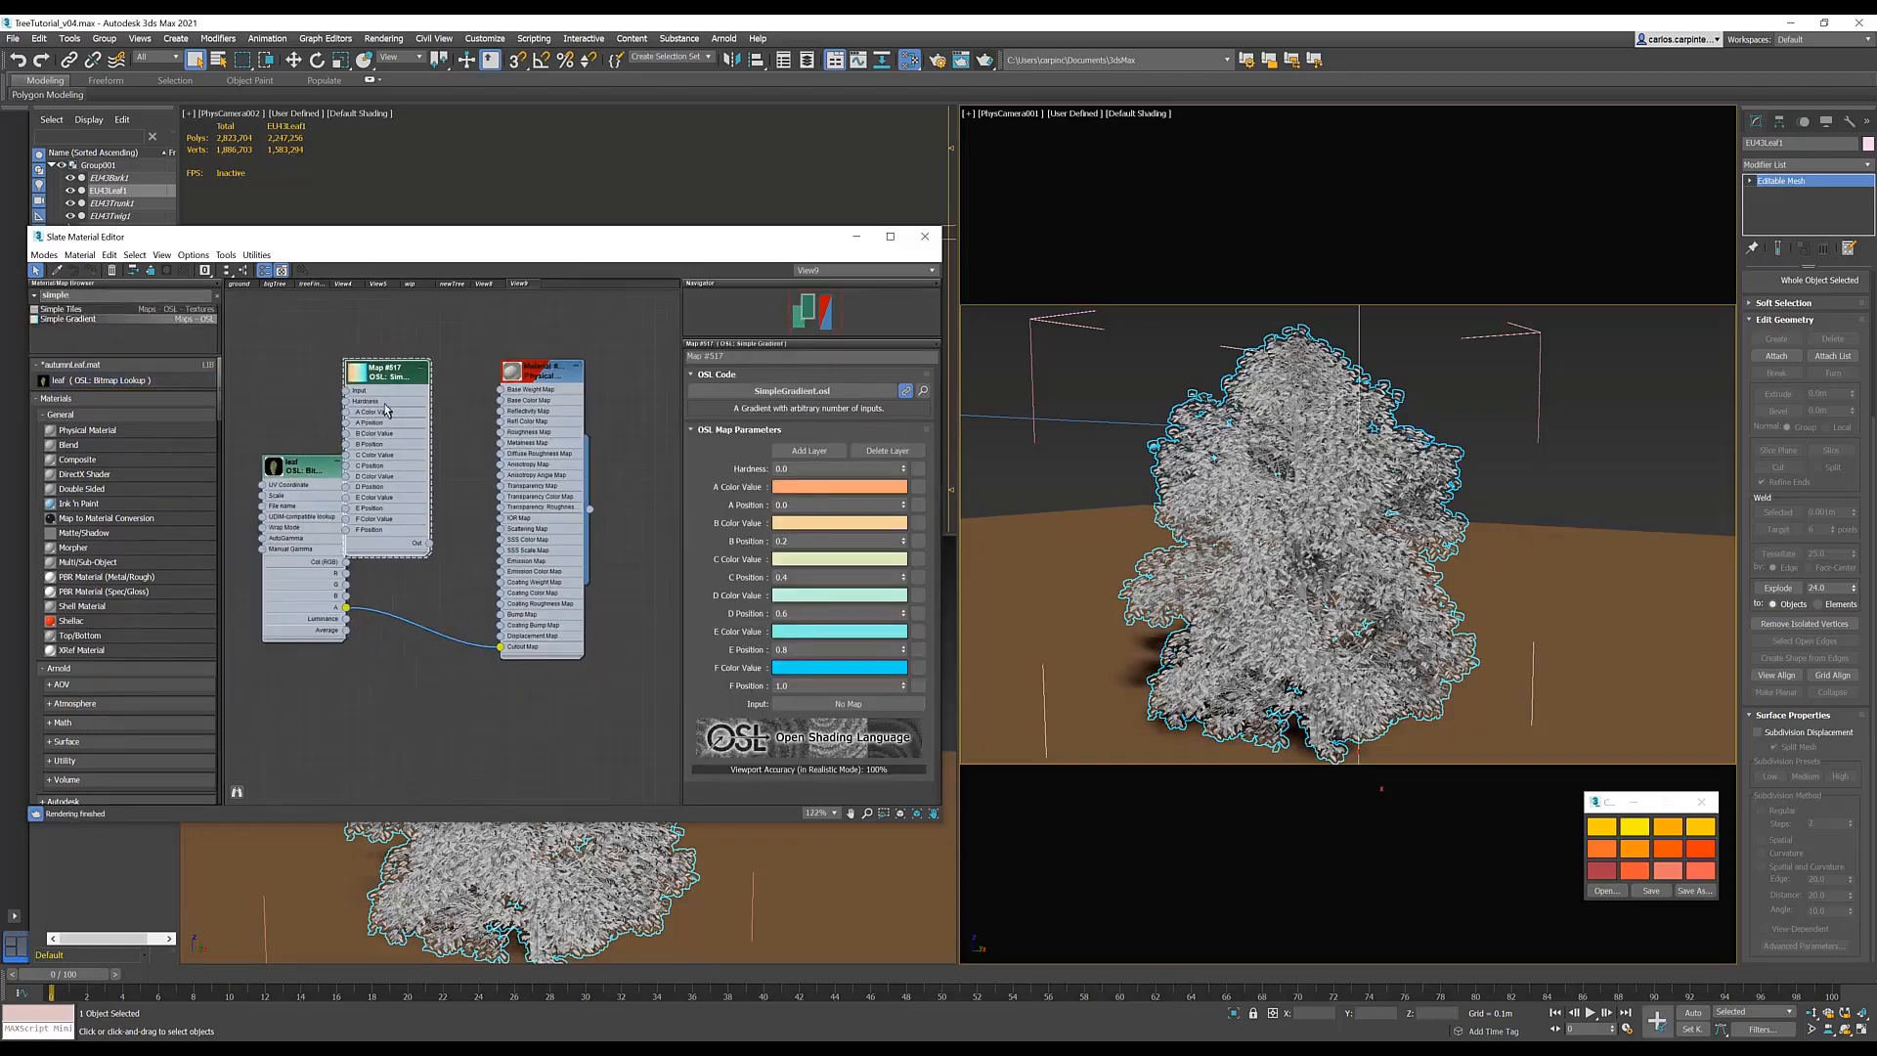
pyautogui.click(895, 456)
pyautogui.click(895, 456)
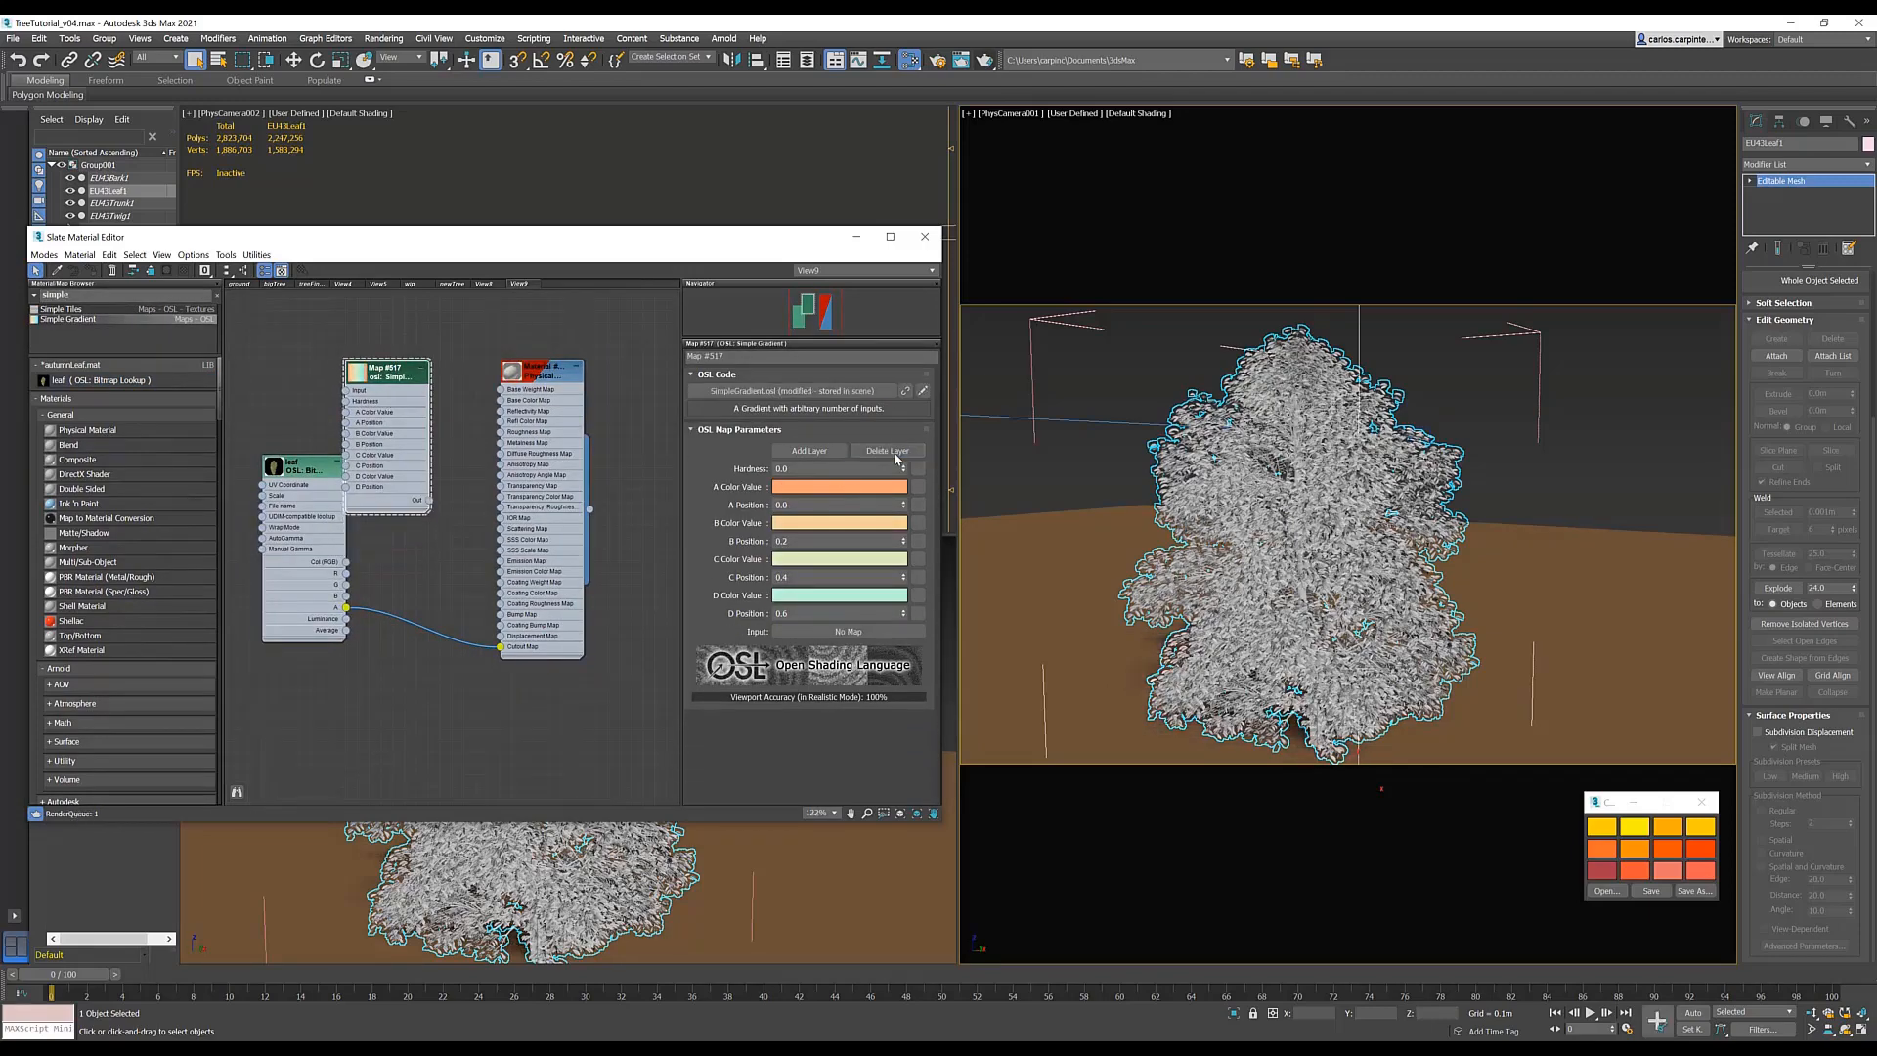
pyautogui.click(894, 456)
pyautogui.click(894, 455)
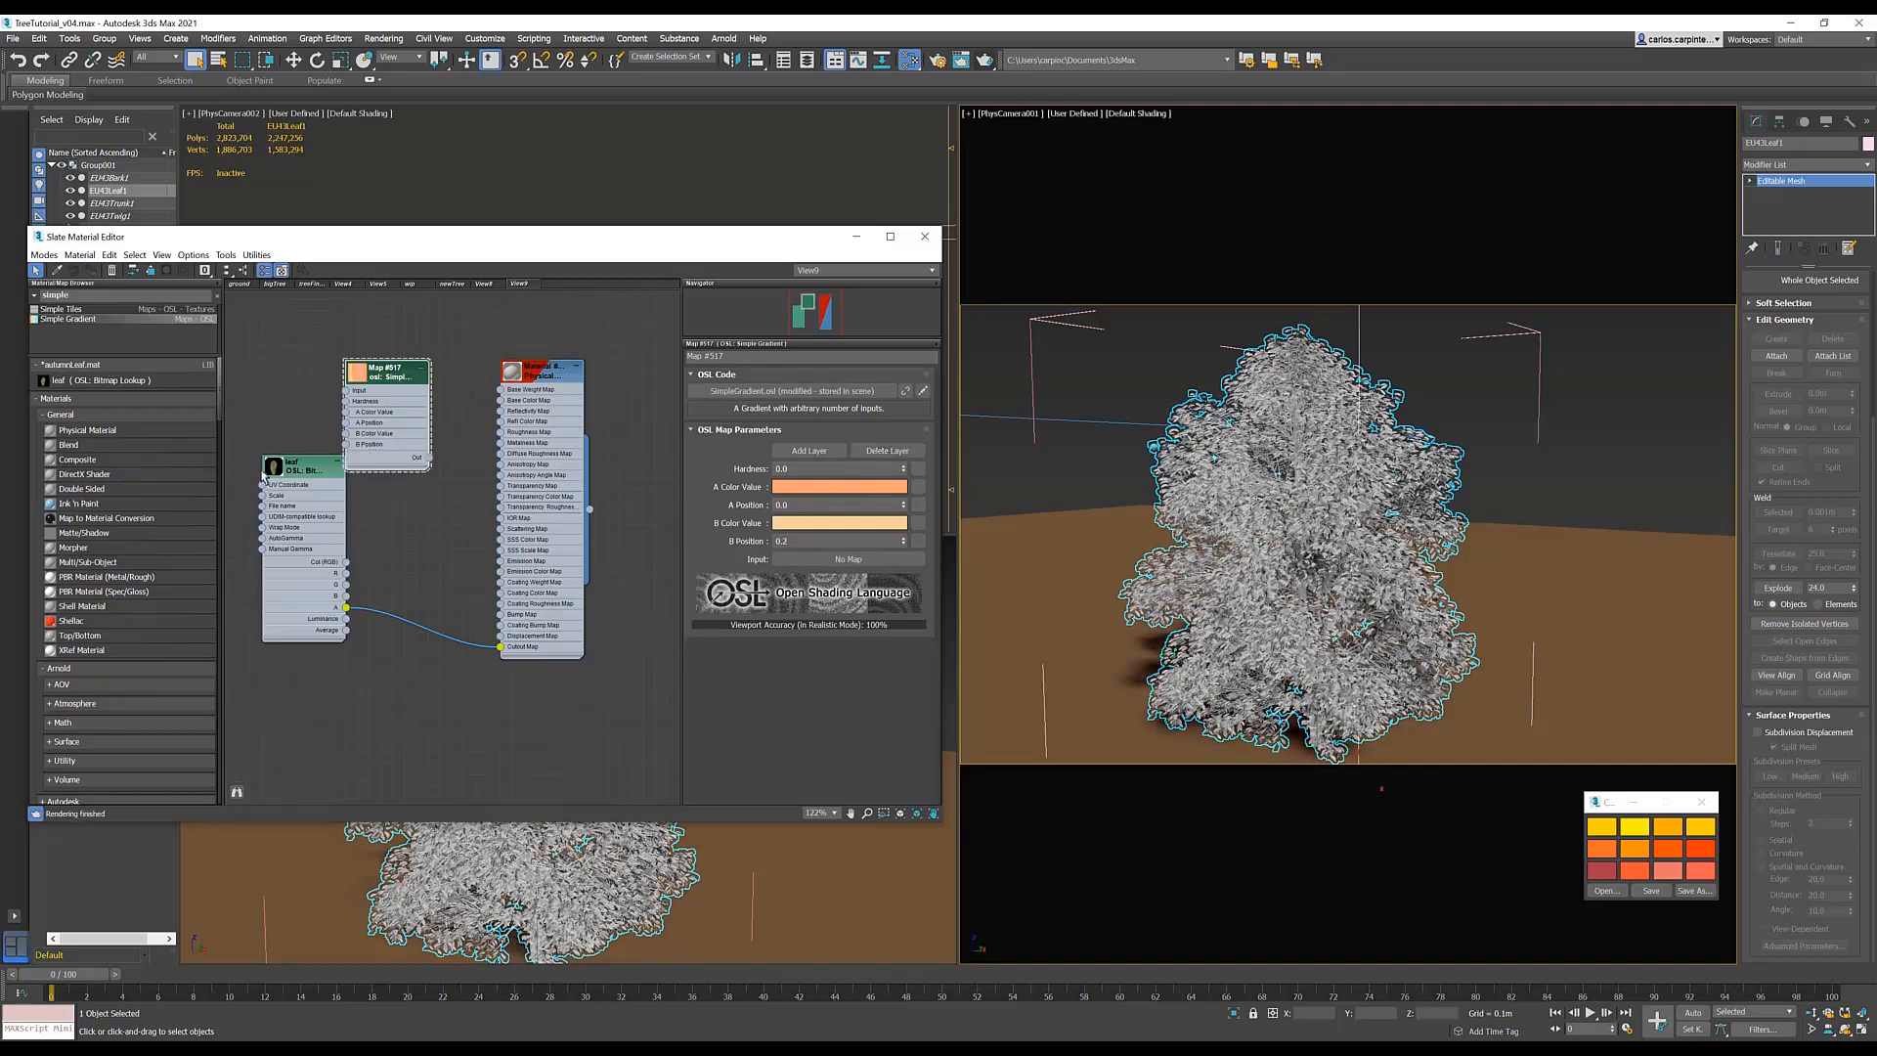
# - Separate the overlapping leaf bitmap and gradient nodes, and set the gradient's B position to 1.0
pyautogui.moveTo(302, 472); pyautogui.dragTo(302, 531)
pyautogui.click(803, 539)
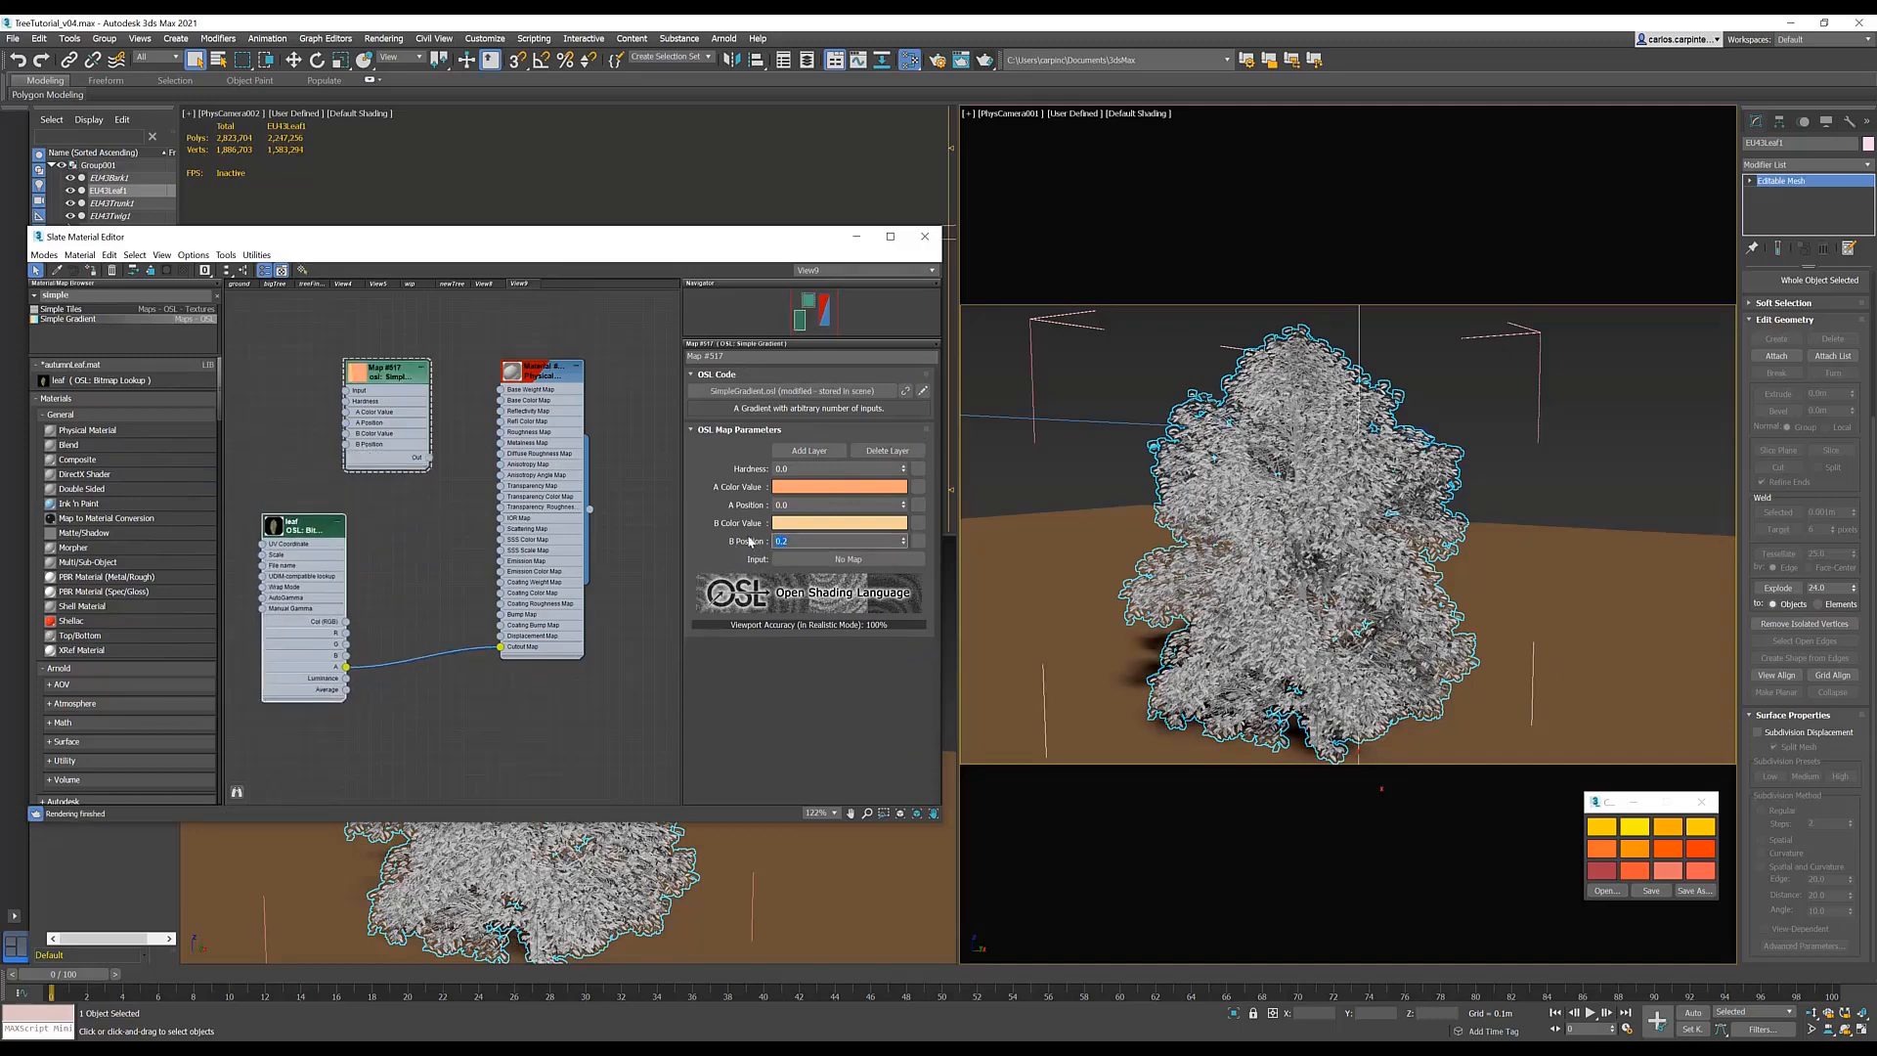
pyautogui.write('1')
pyautogui.press('Return')
pyautogui.moveTo(384, 378); pyautogui.dragTo(396, 365)
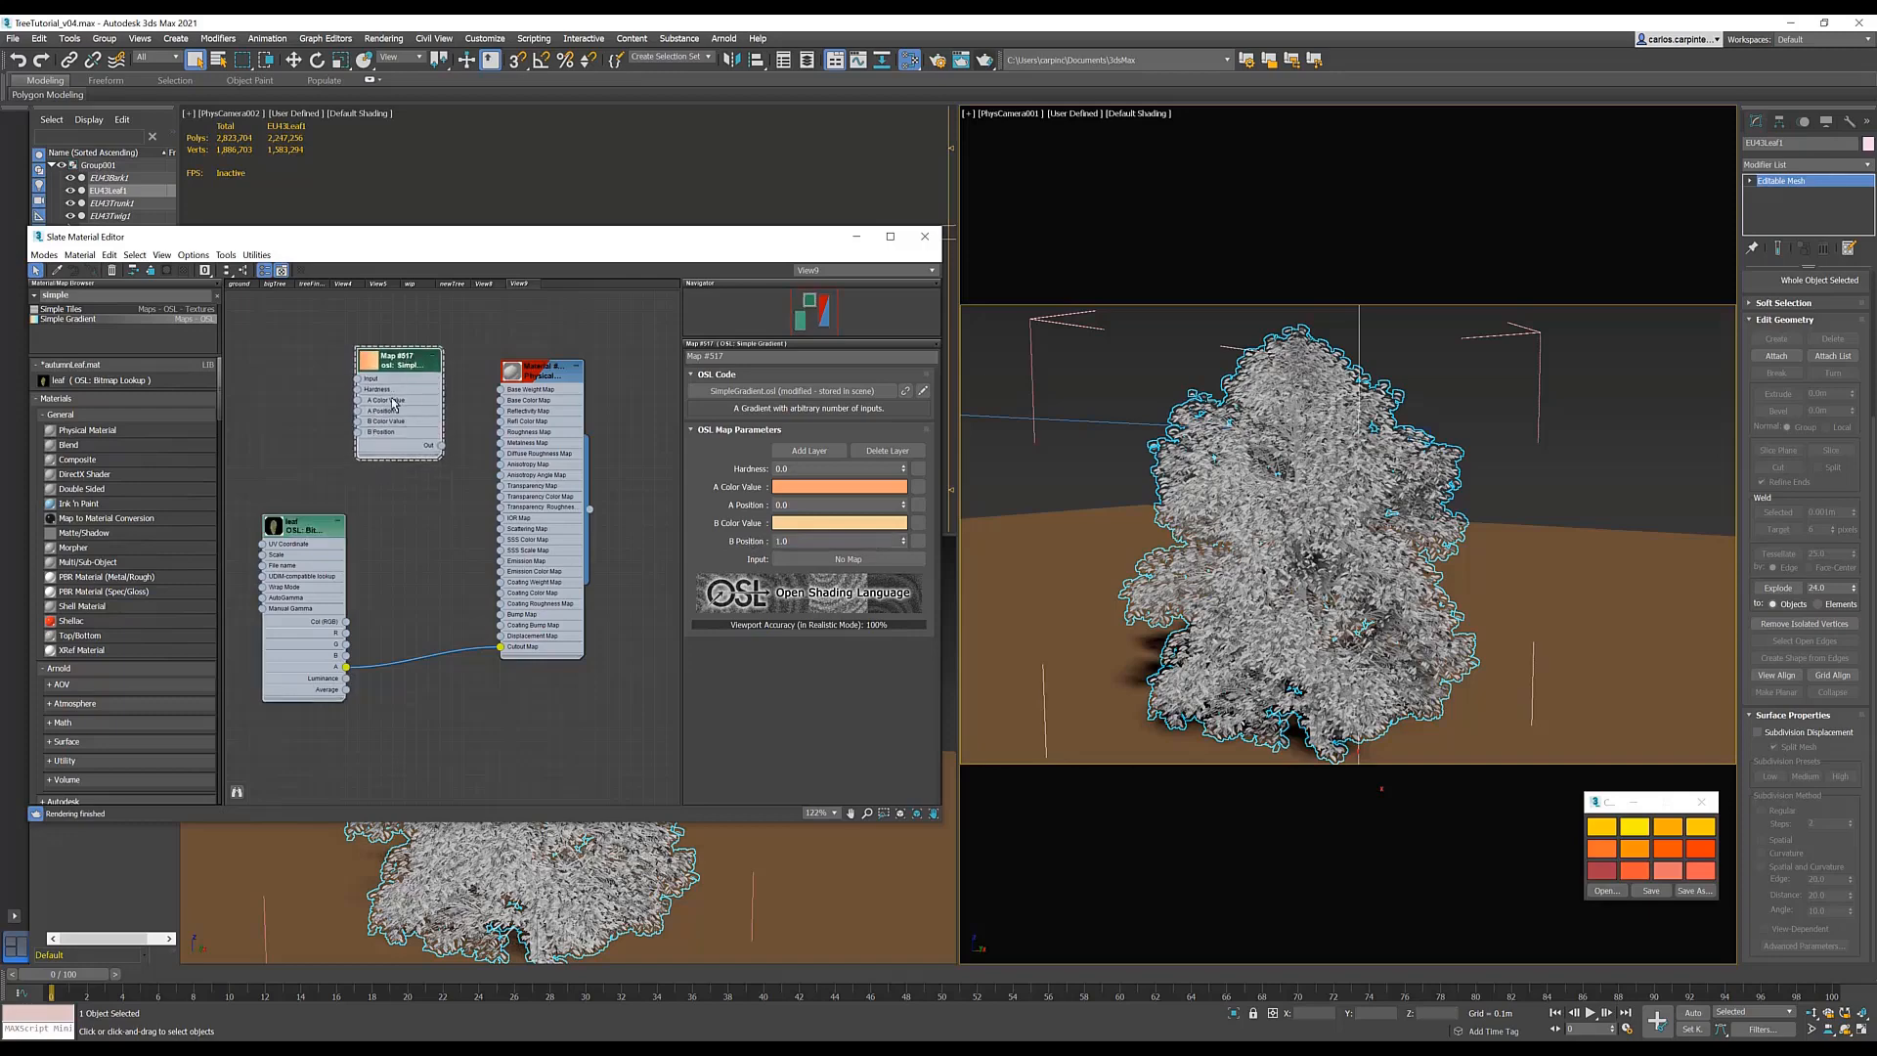
# - Sample the palette's first golden-yellow swatch for the gradient's A color and the brighter yellow second swatch for its B color
pyautogui.click(778, 486)
pyautogui.click(216, 223)
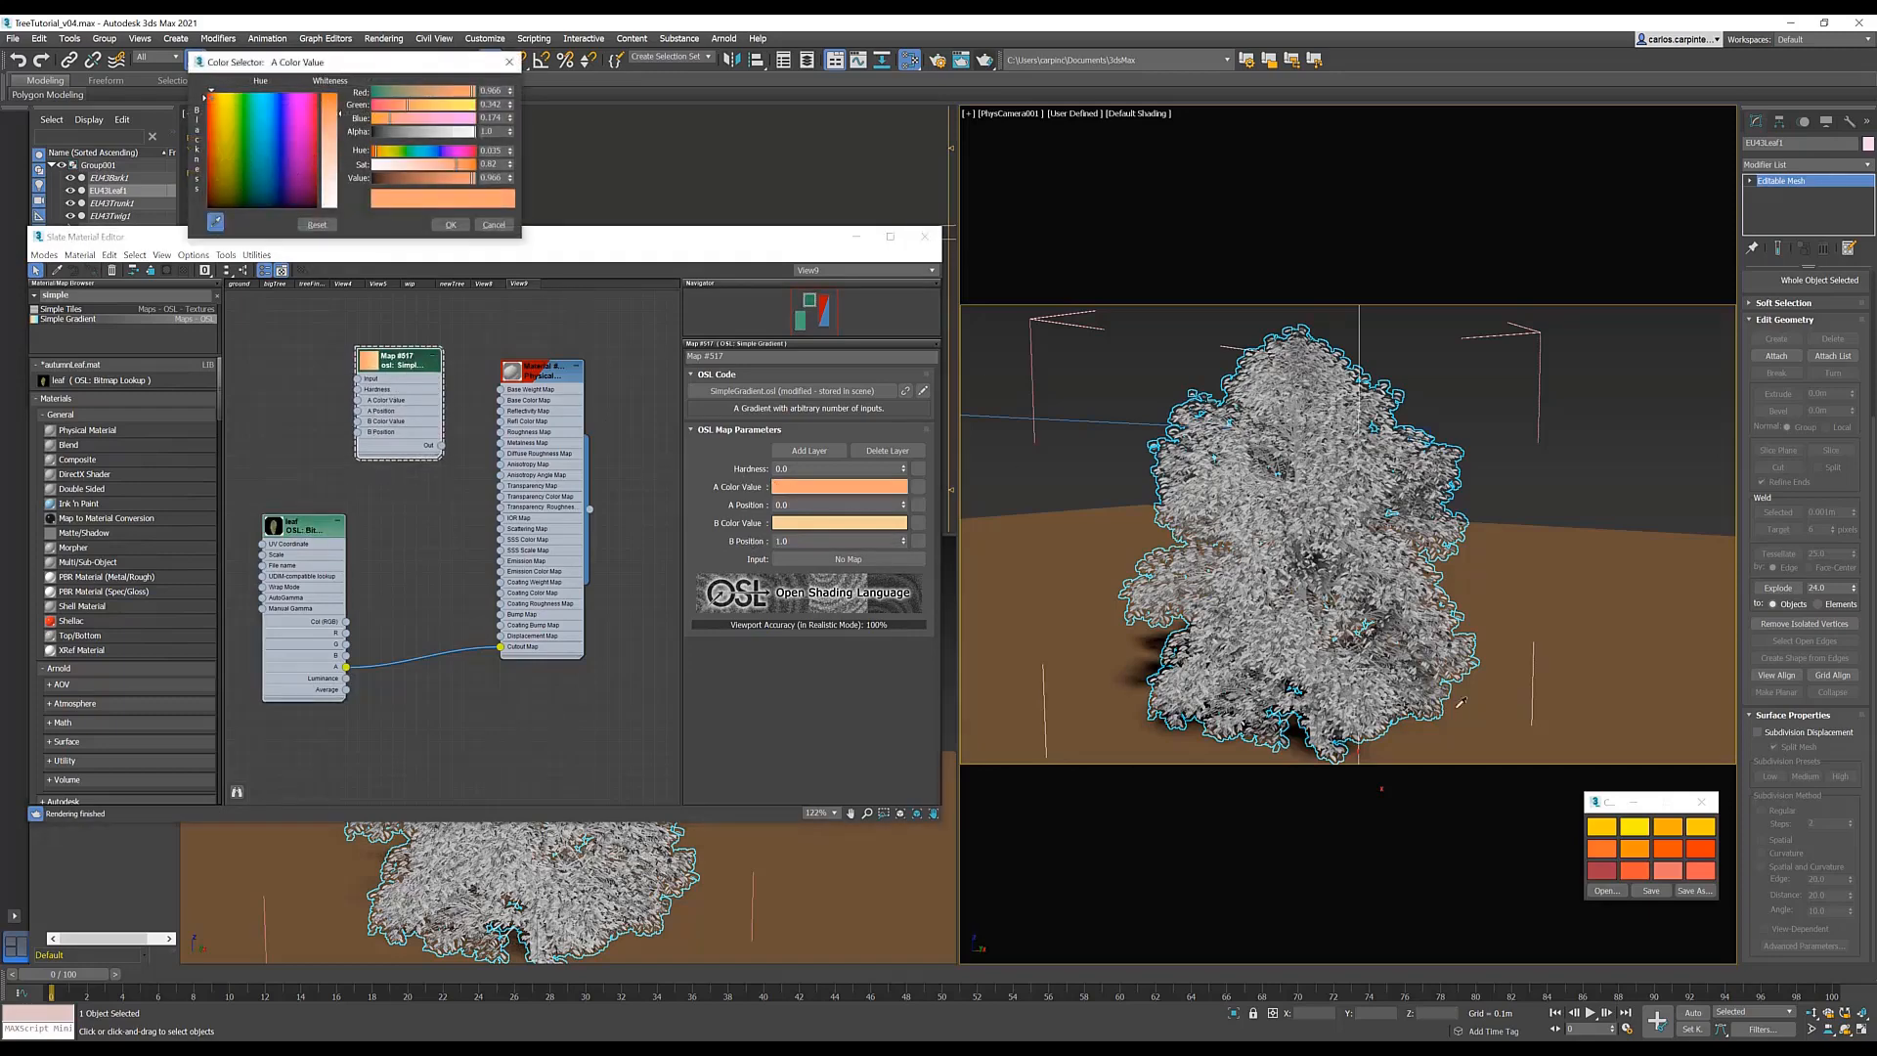
pyautogui.click(1594, 830)
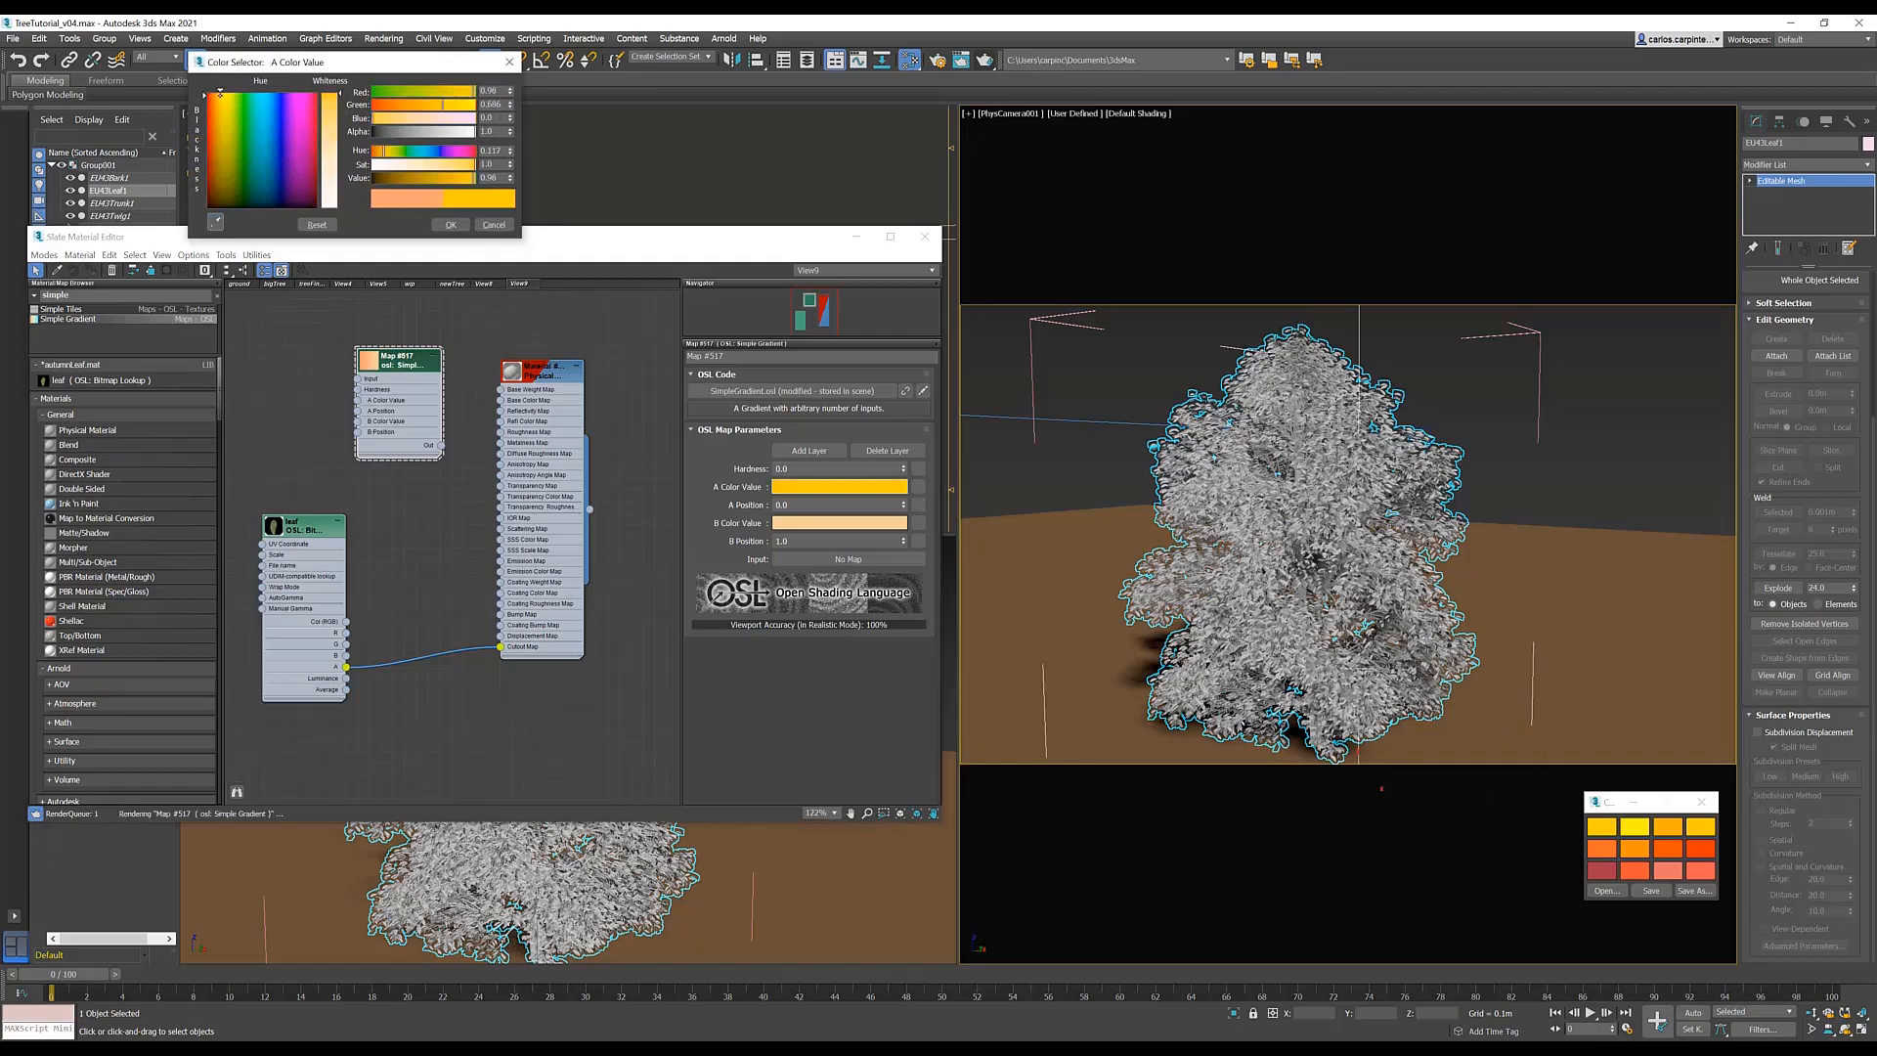
pyautogui.click(452, 225)
pyautogui.click(833, 523)
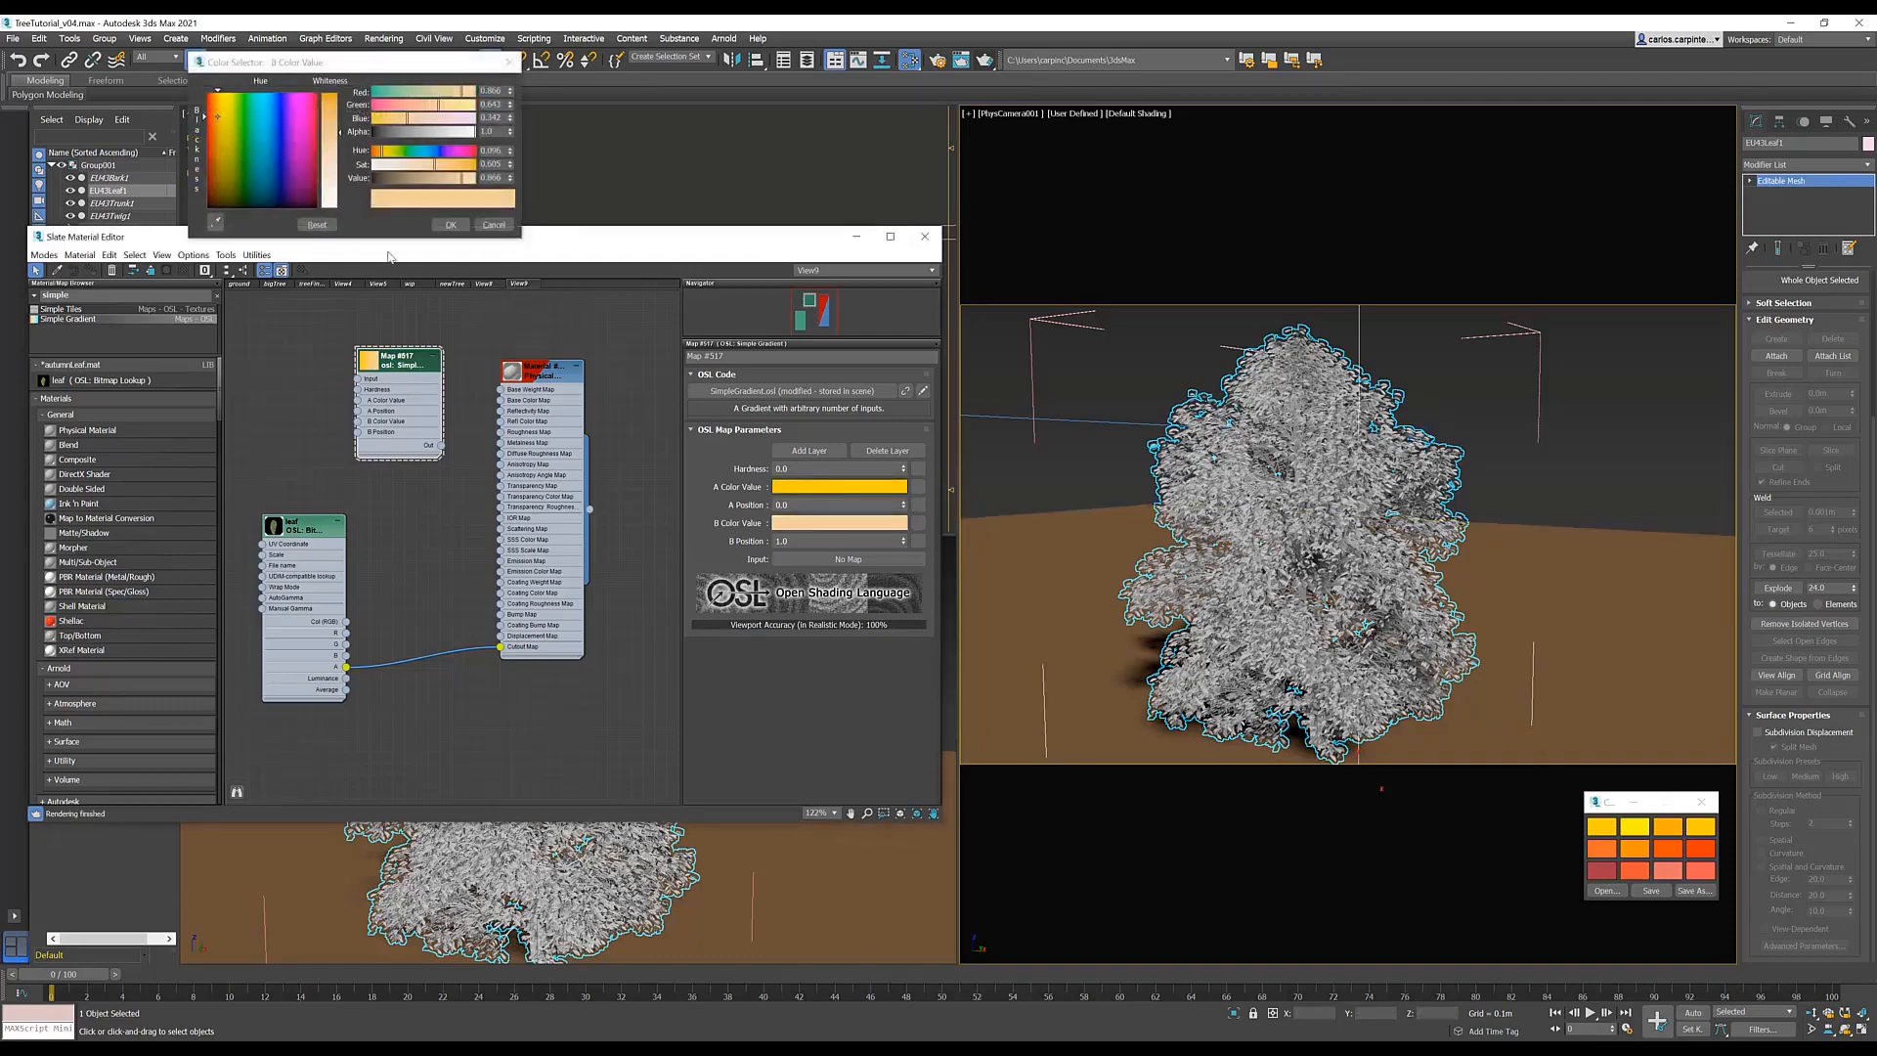
pyautogui.click(216, 223)
pyautogui.click(1639, 829)
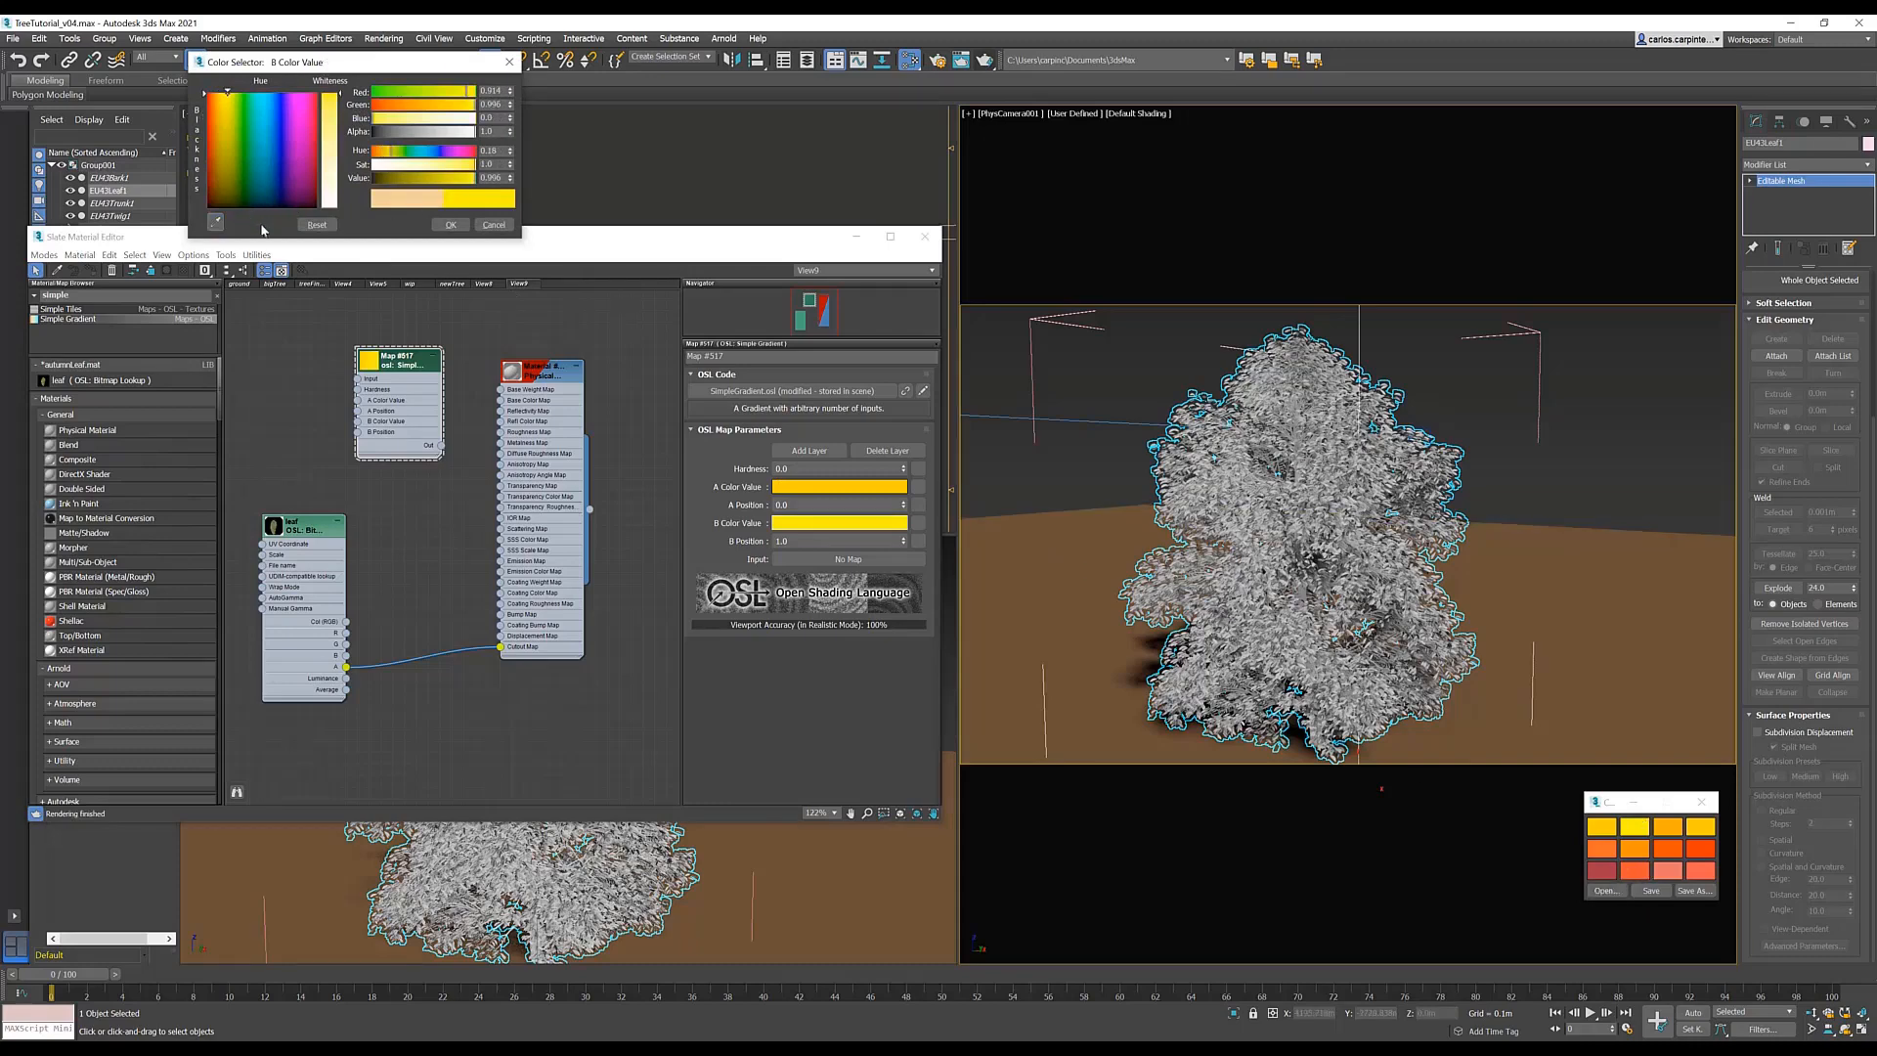
pyautogui.click(451, 225)
# - Make two copies of the Simple Gradient map and arrange the nodes with the leaf bitmap moved farther from the material
pyautogui.scroll(-3, 472, 448)
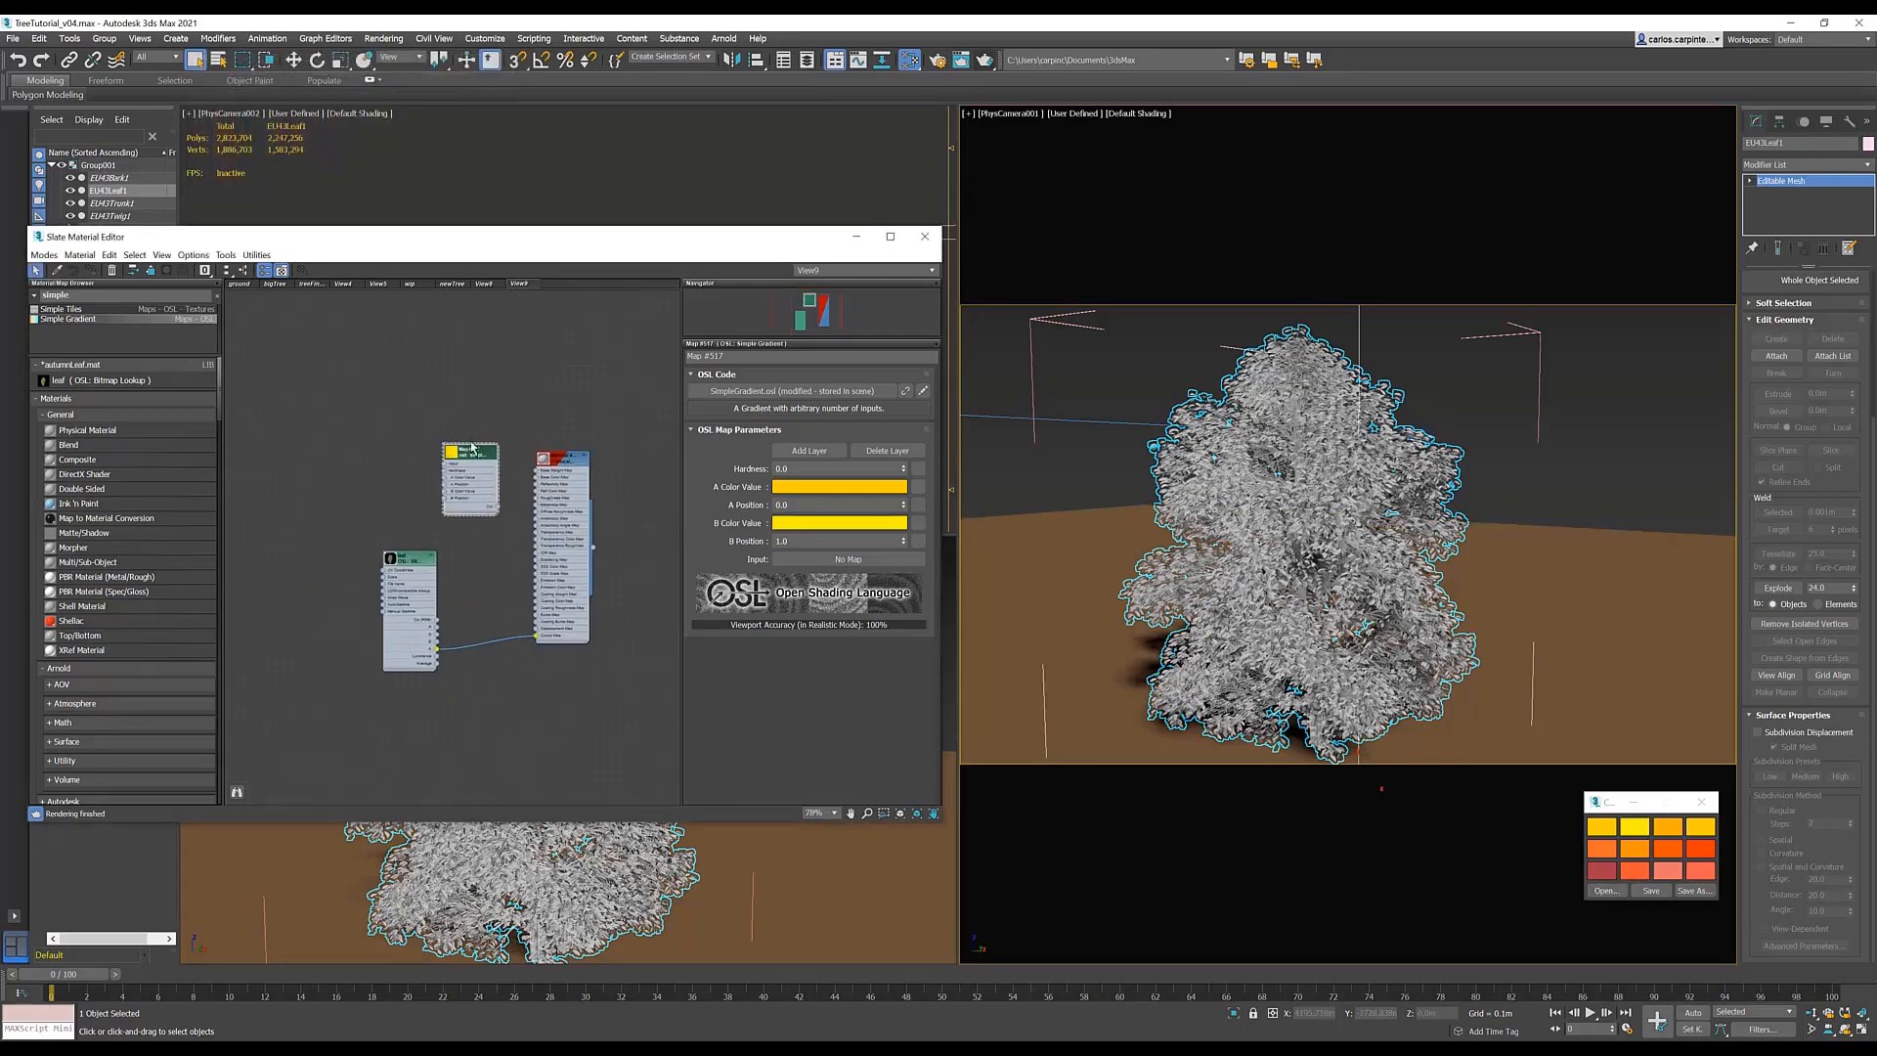
pyautogui.moveTo(472, 447); pyautogui.dragTo(307, 536)
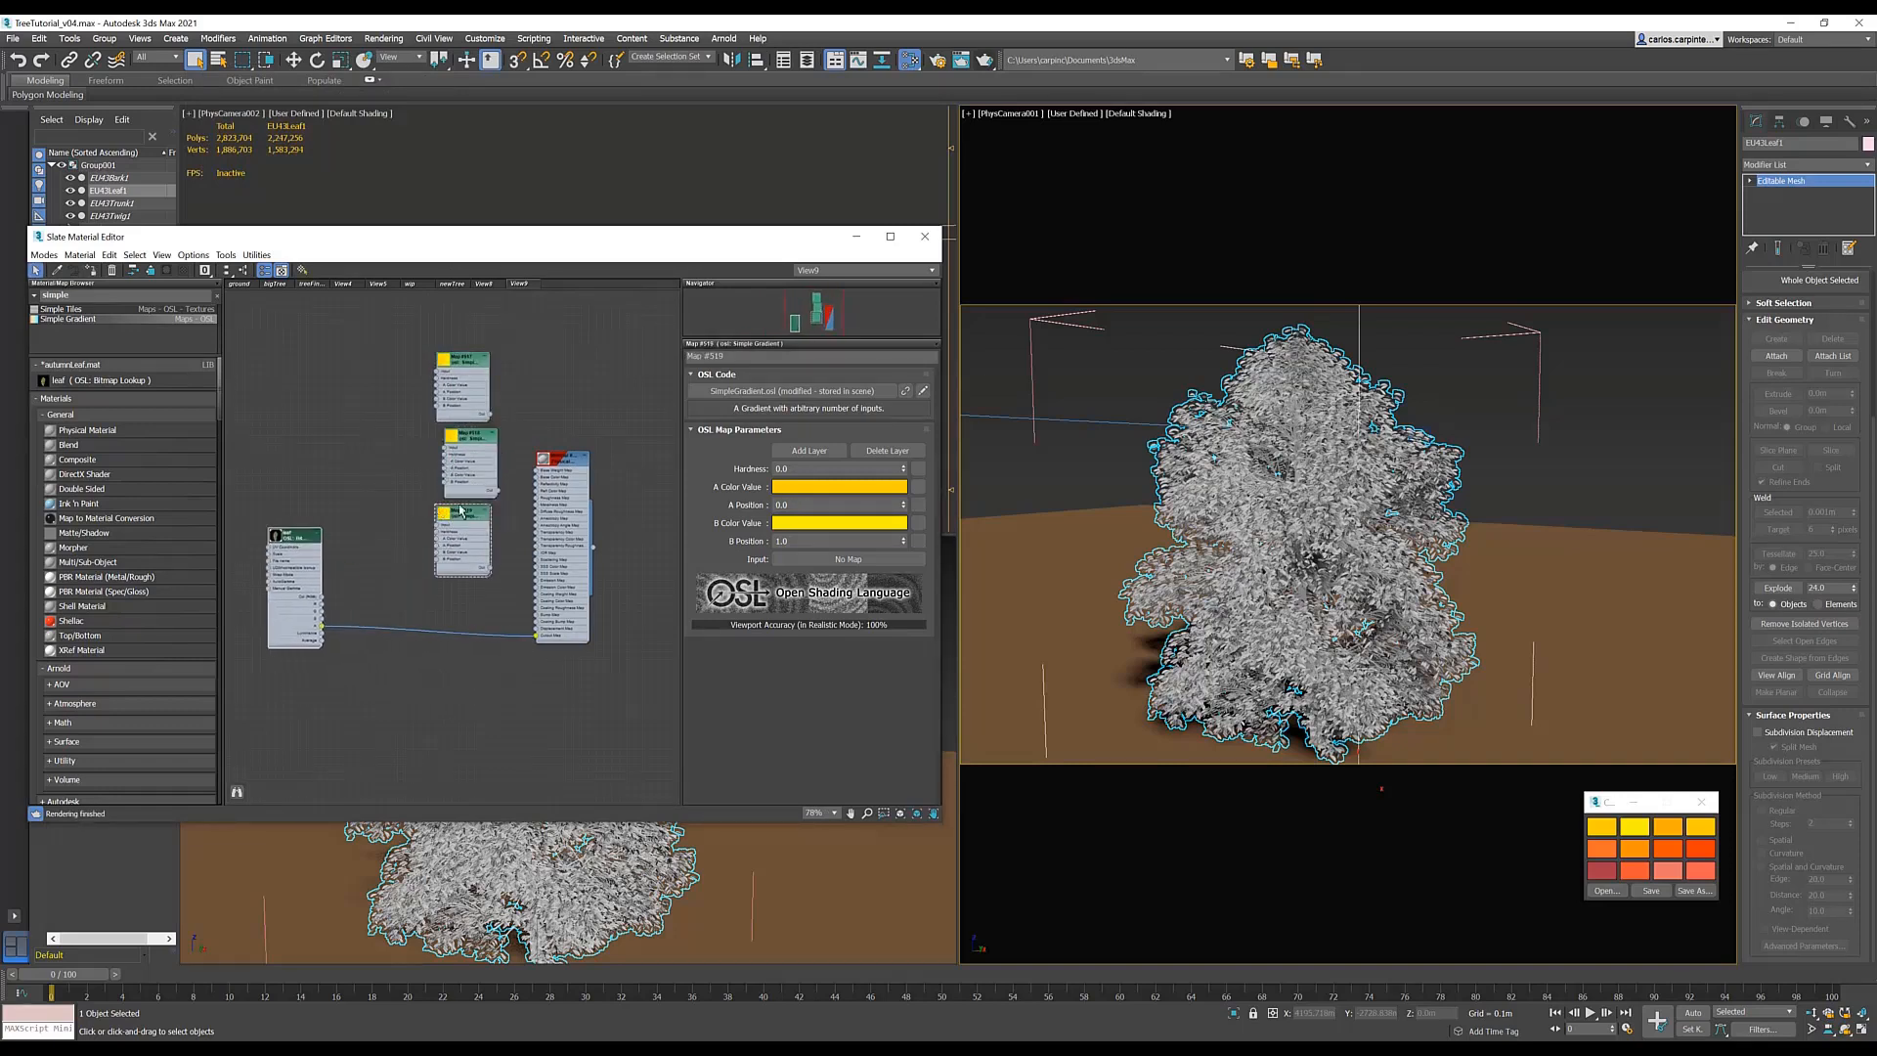
# - Sample the palette's third top-row swatch for the middle Simple Gradient's A color and the fourth top-row swatch for its B color
pyautogui.click(471, 439)
pyautogui.click(804, 486)
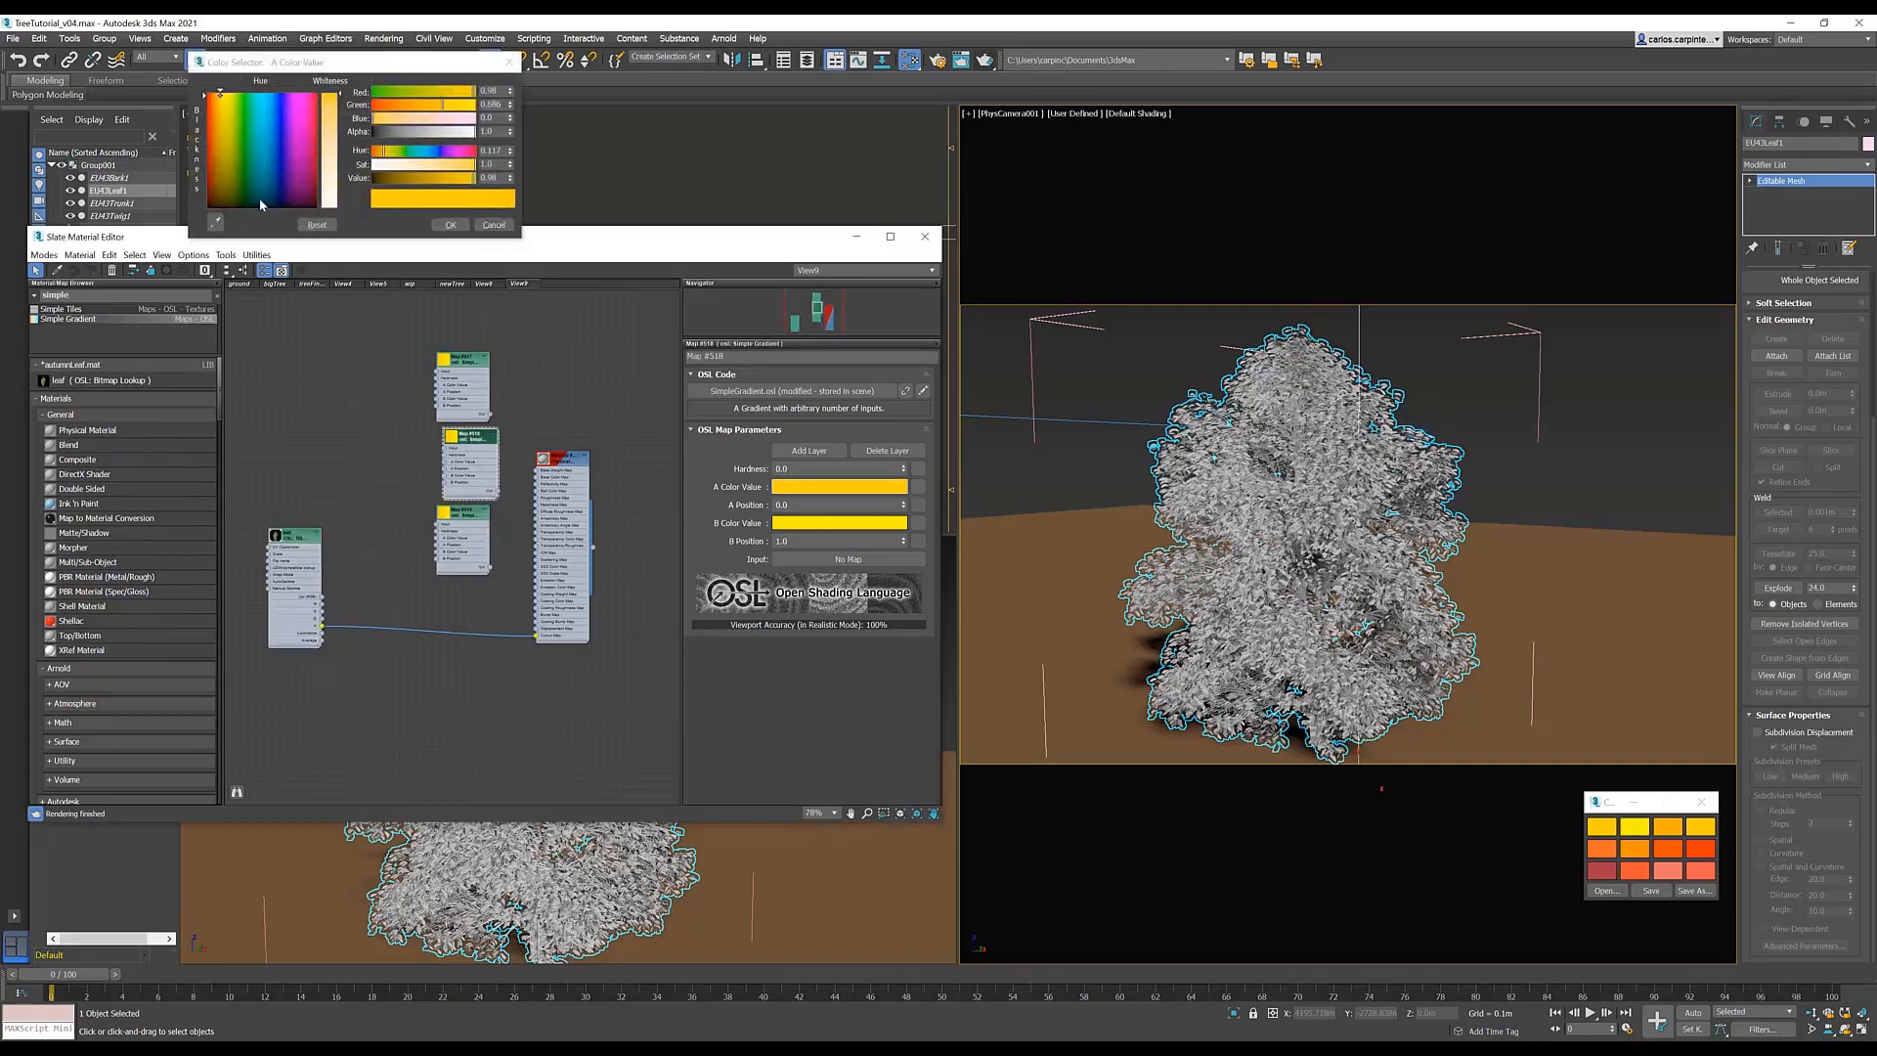
pyautogui.click(215, 222)
pyautogui.click(1666, 826)
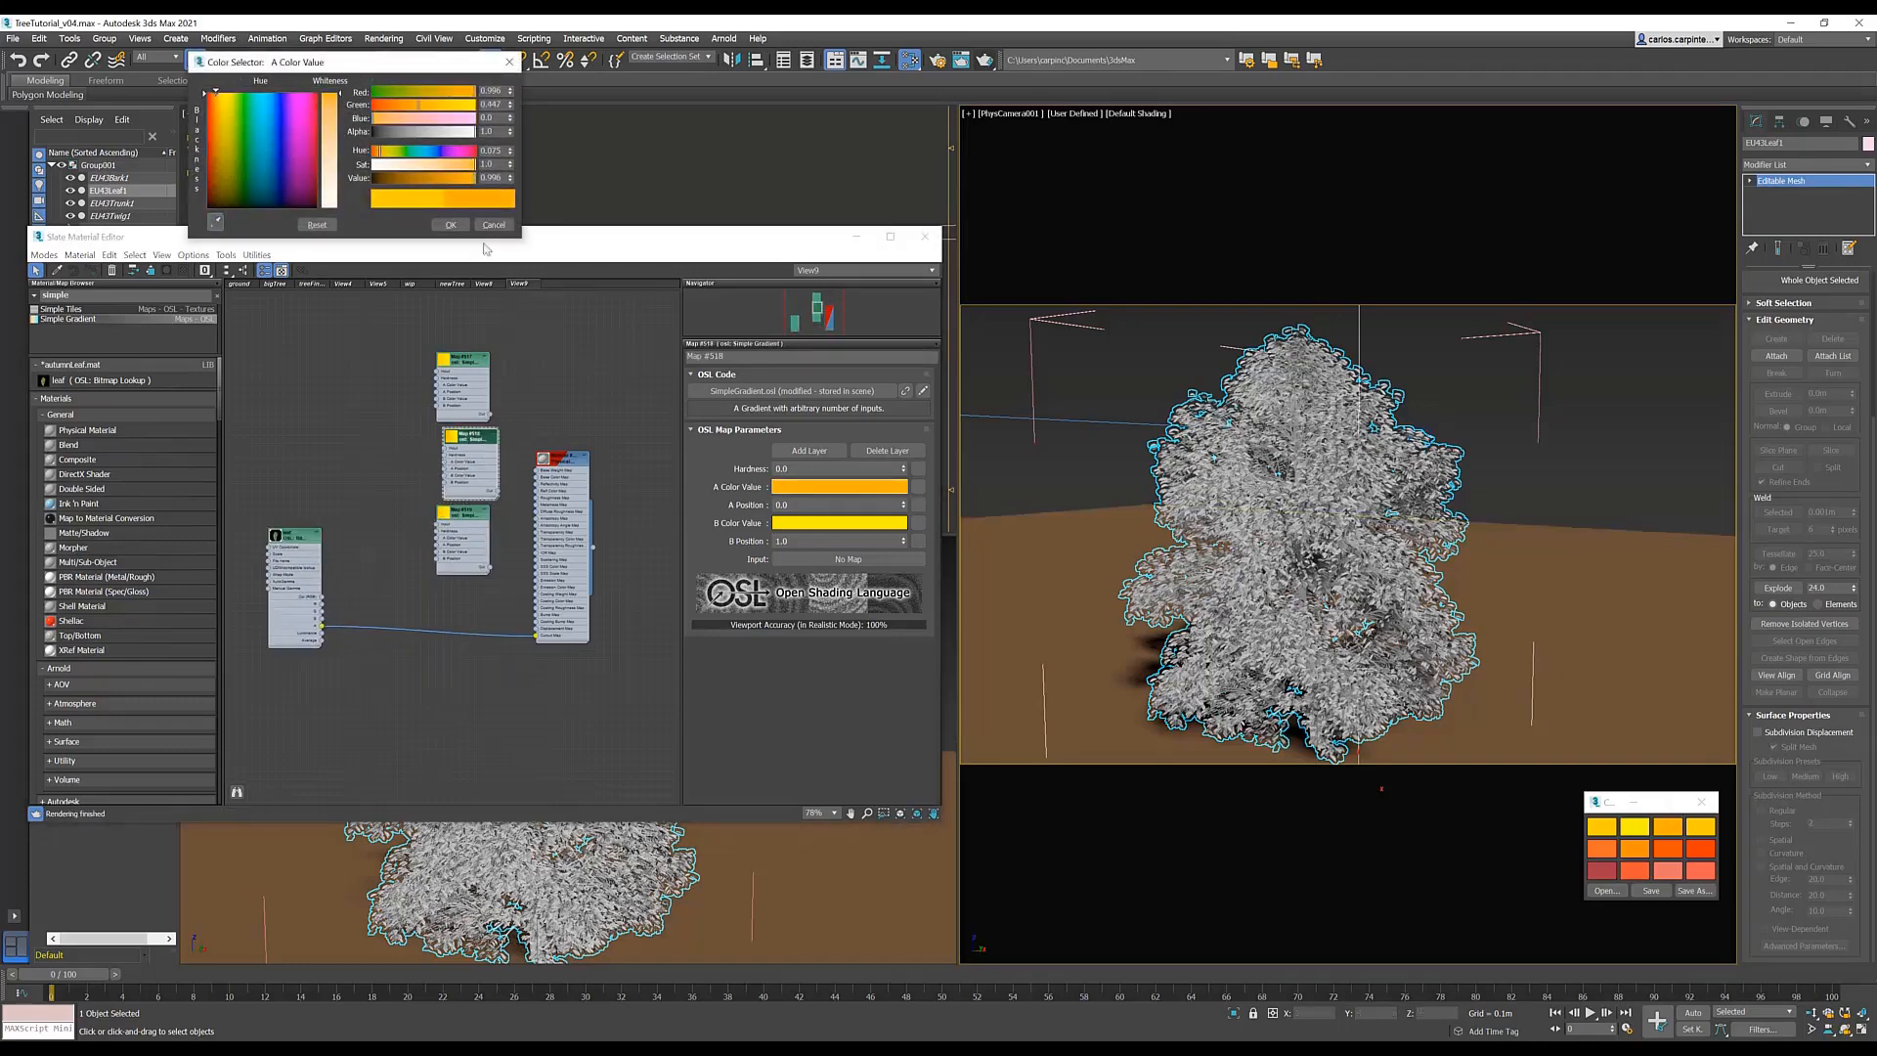
pyautogui.click(451, 225)
pyautogui.click(838, 522)
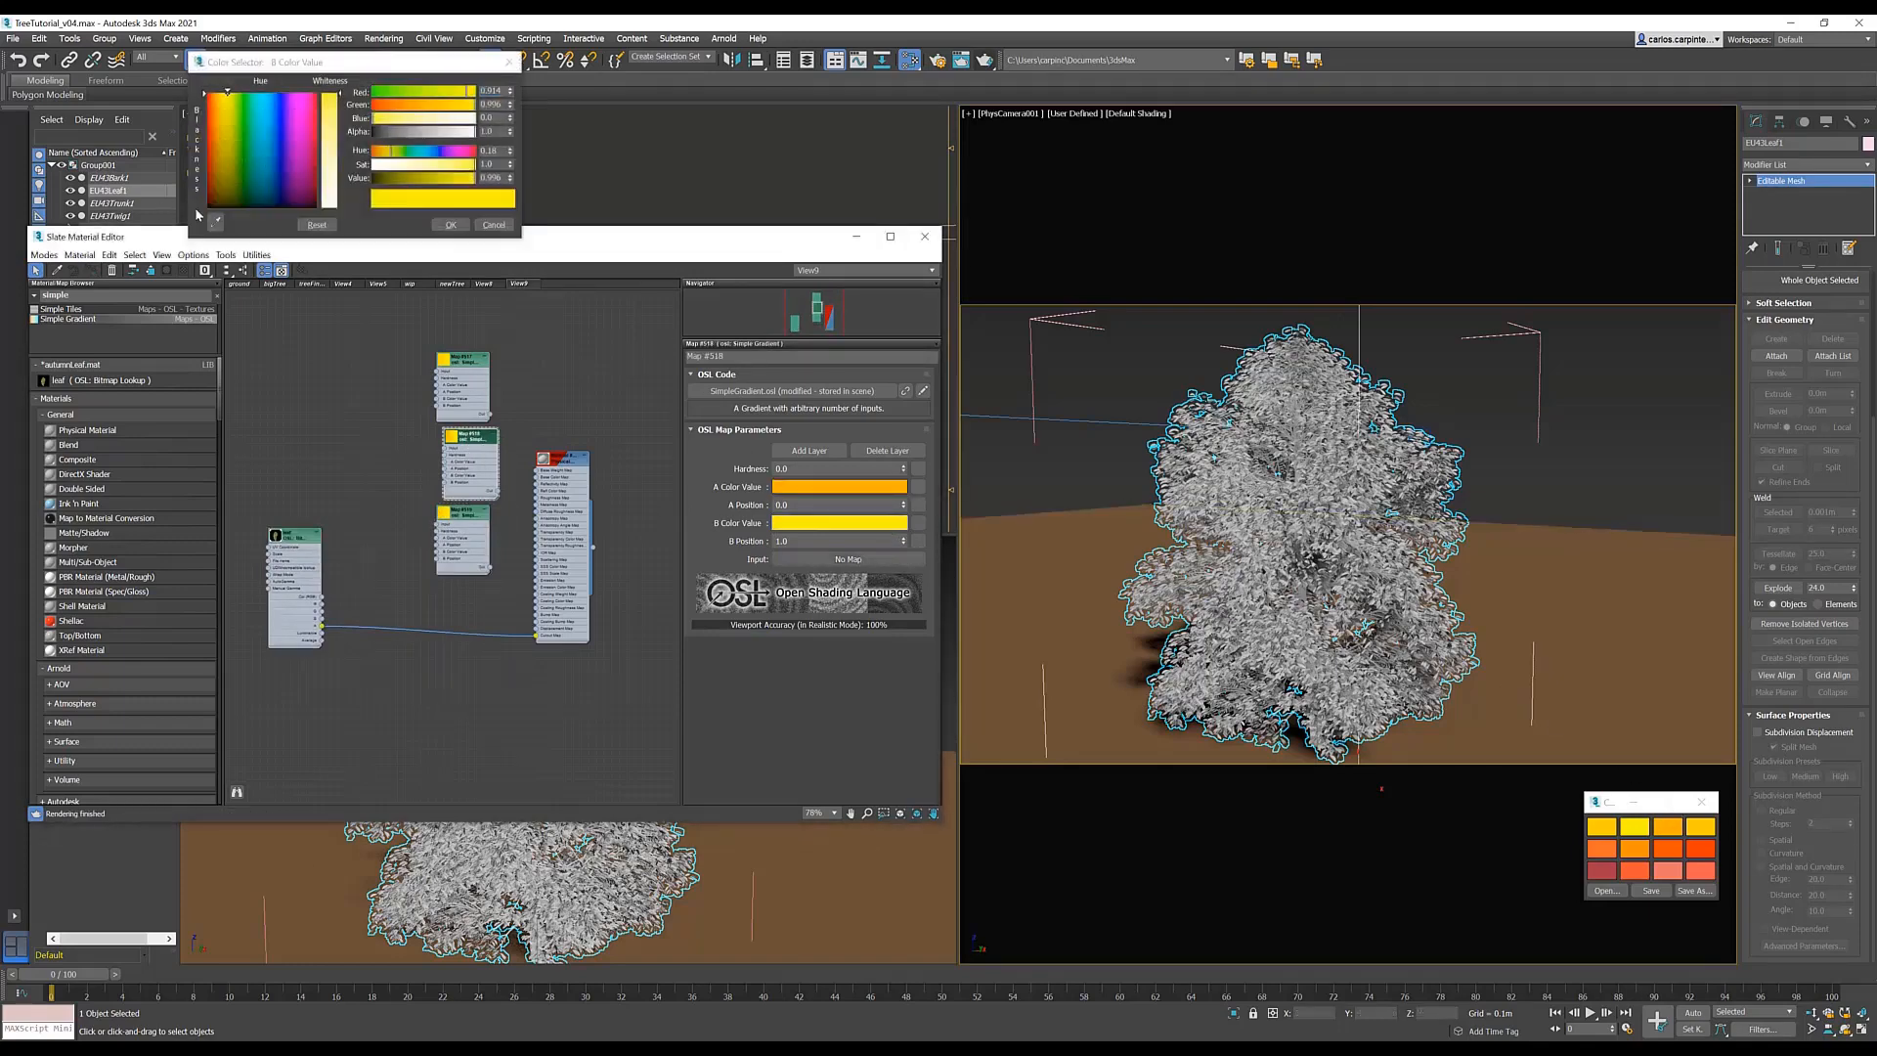
pyautogui.click(215, 222)
pyautogui.click(1683, 826)
pyautogui.click(451, 225)
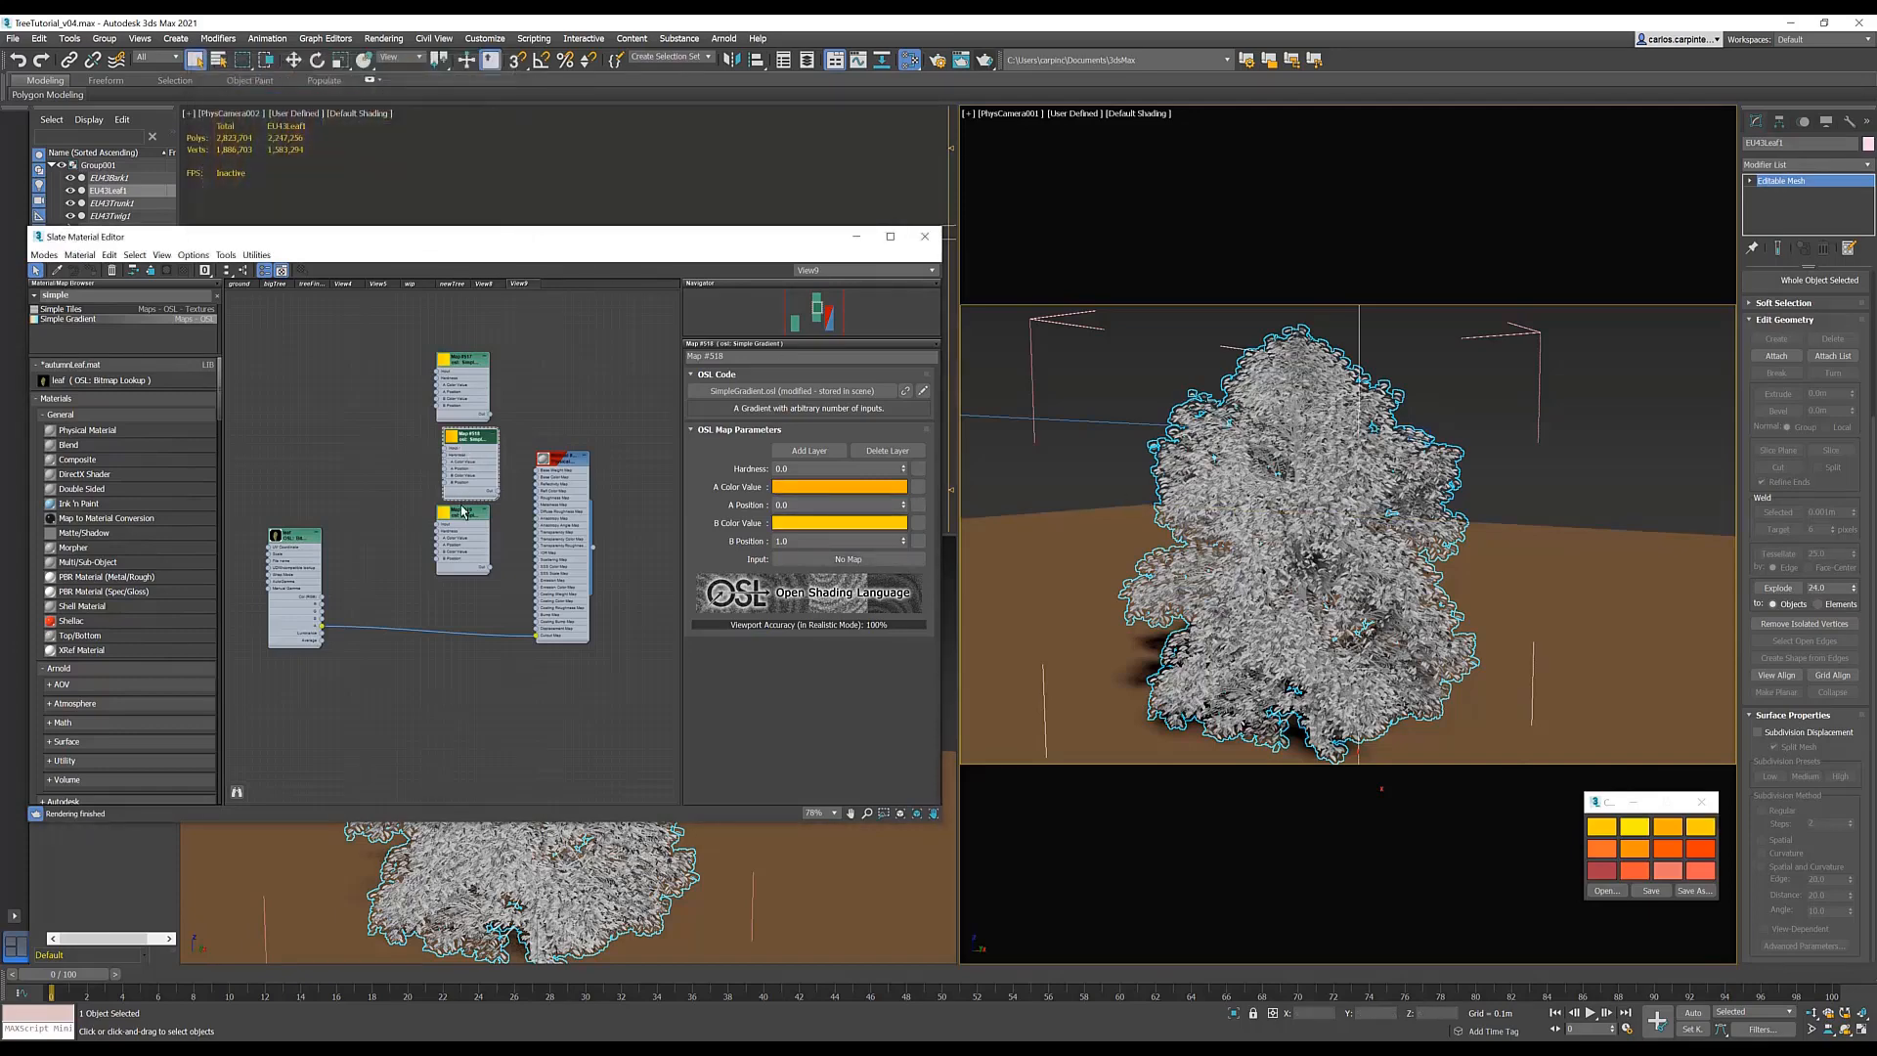
# - Sample the palette's first second-row orange for the lowest Simple Gradient's A color and the second swatch in that row for its B color
pyautogui.click(461, 512)
pyautogui.click(838, 486)
pyautogui.click(215, 222)
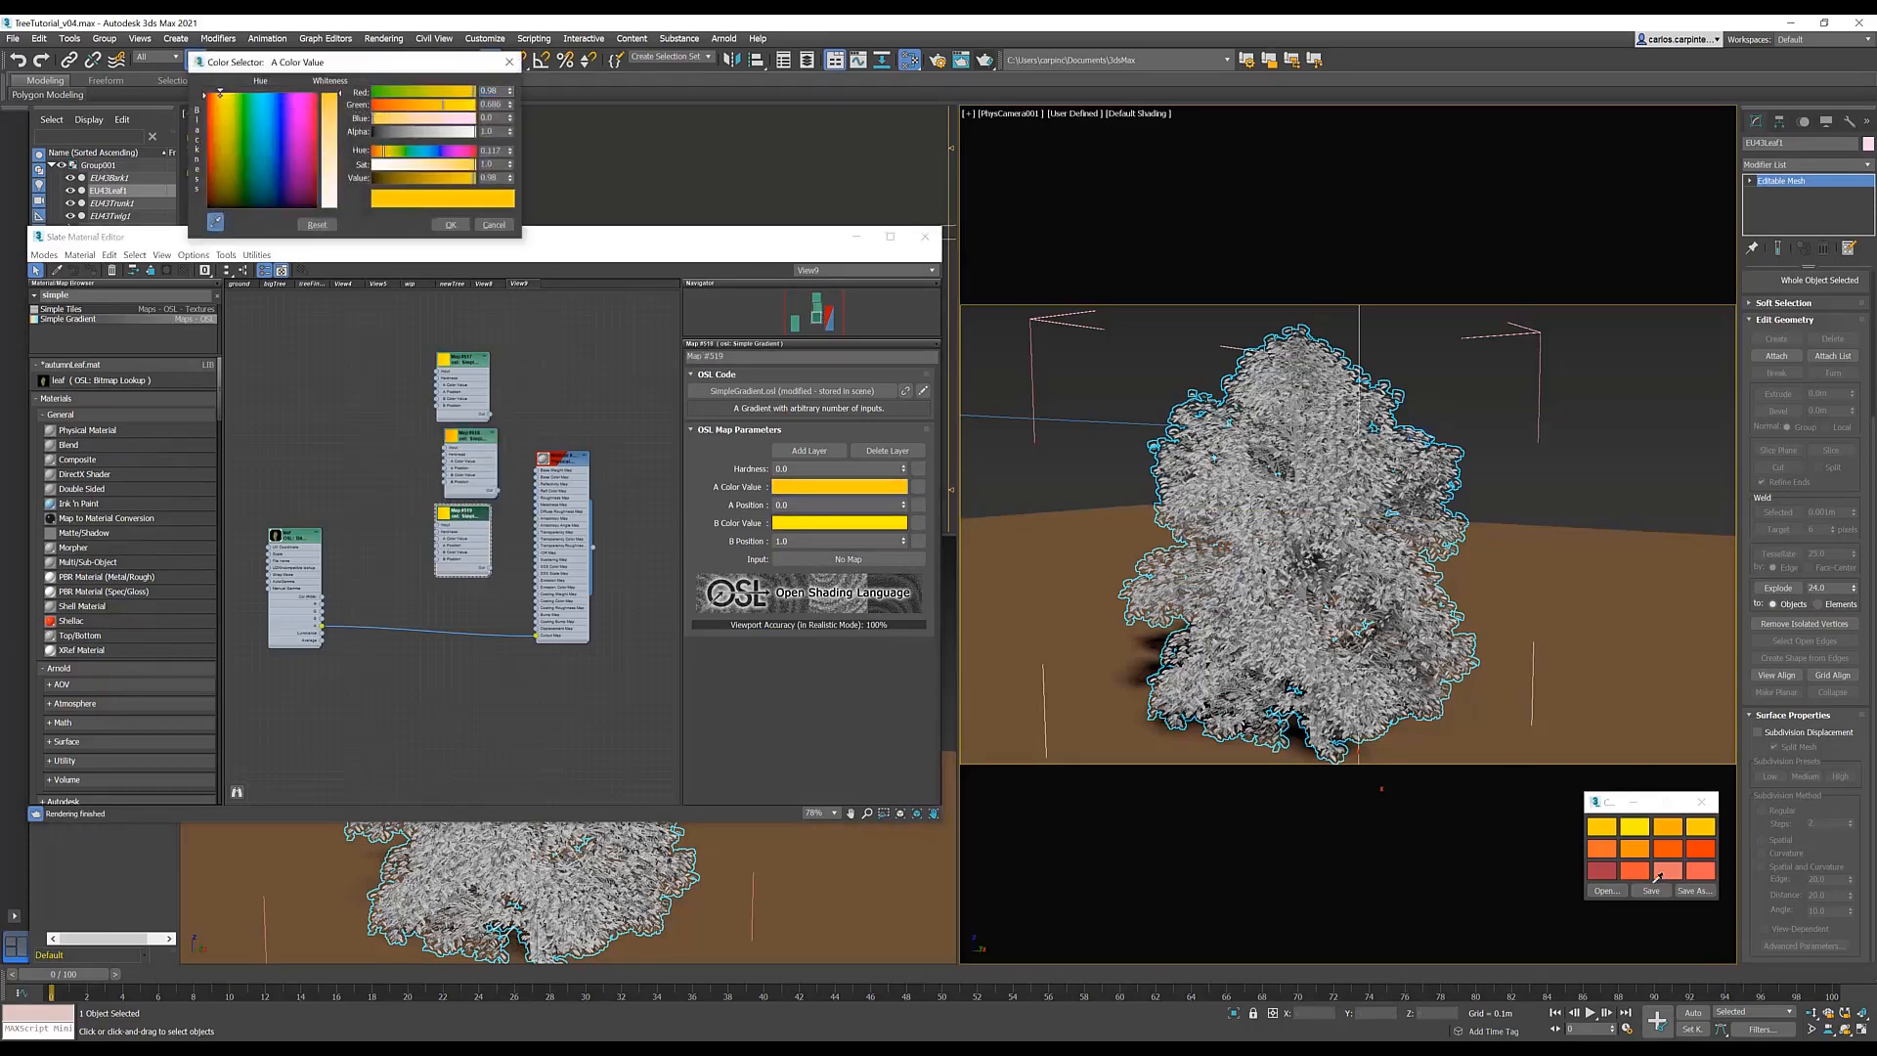
pyautogui.click(1603, 849)
pyautogui.click(450, 225)
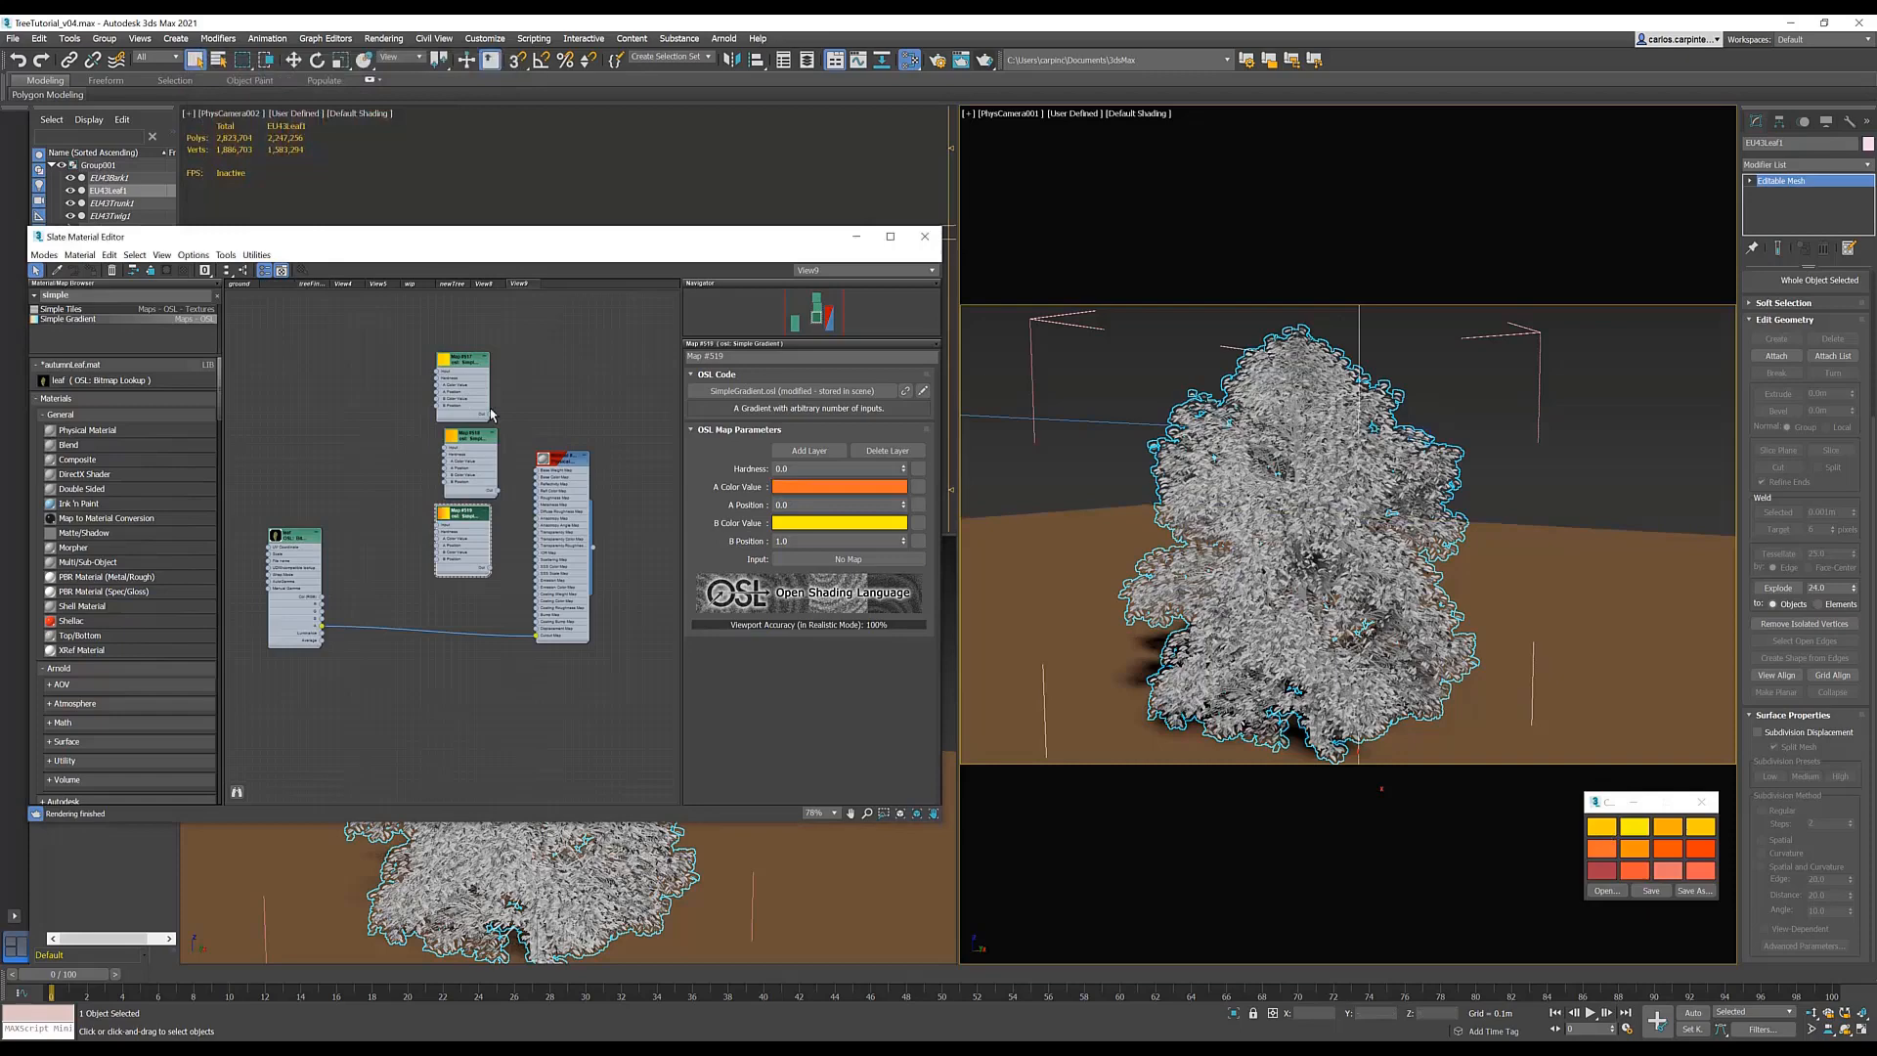
pyautogui.click(839, 522)
pyautogui.click(215, 222)
pyautogui.click(1634, 848)
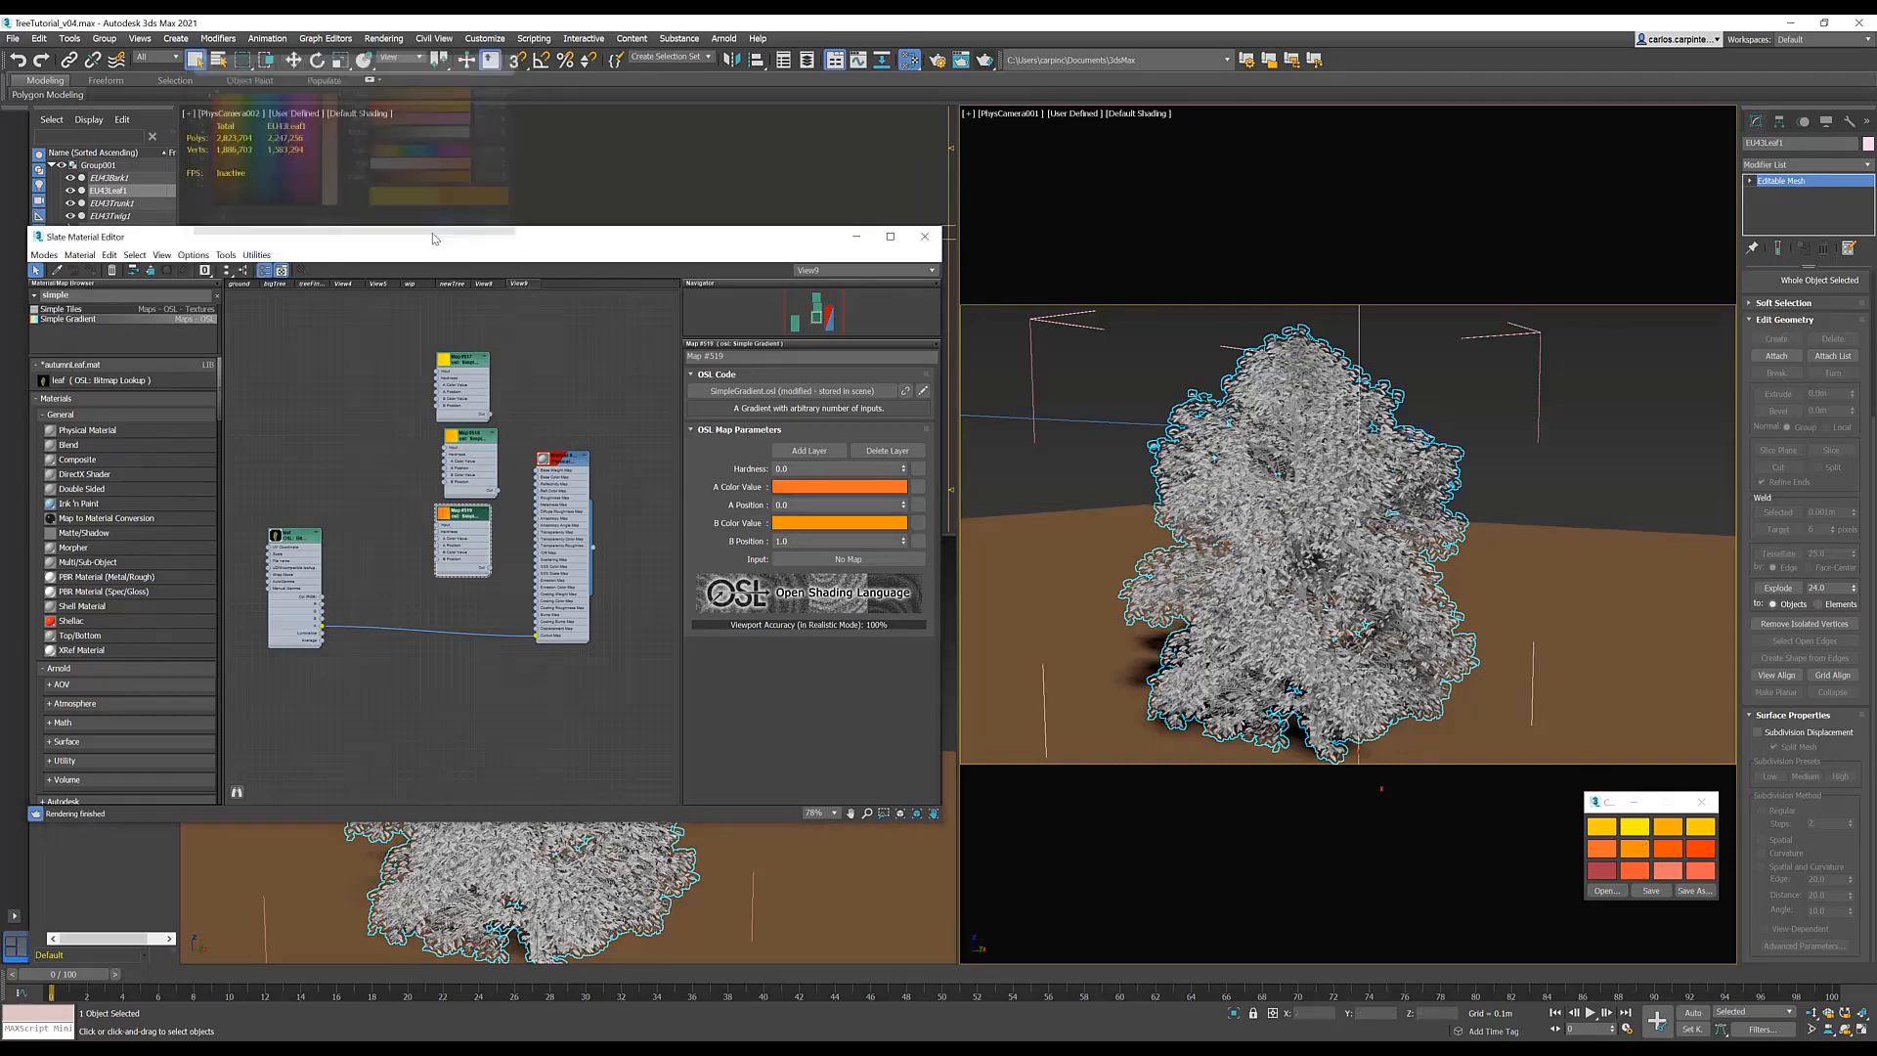
pyautogui.click(450, 225)
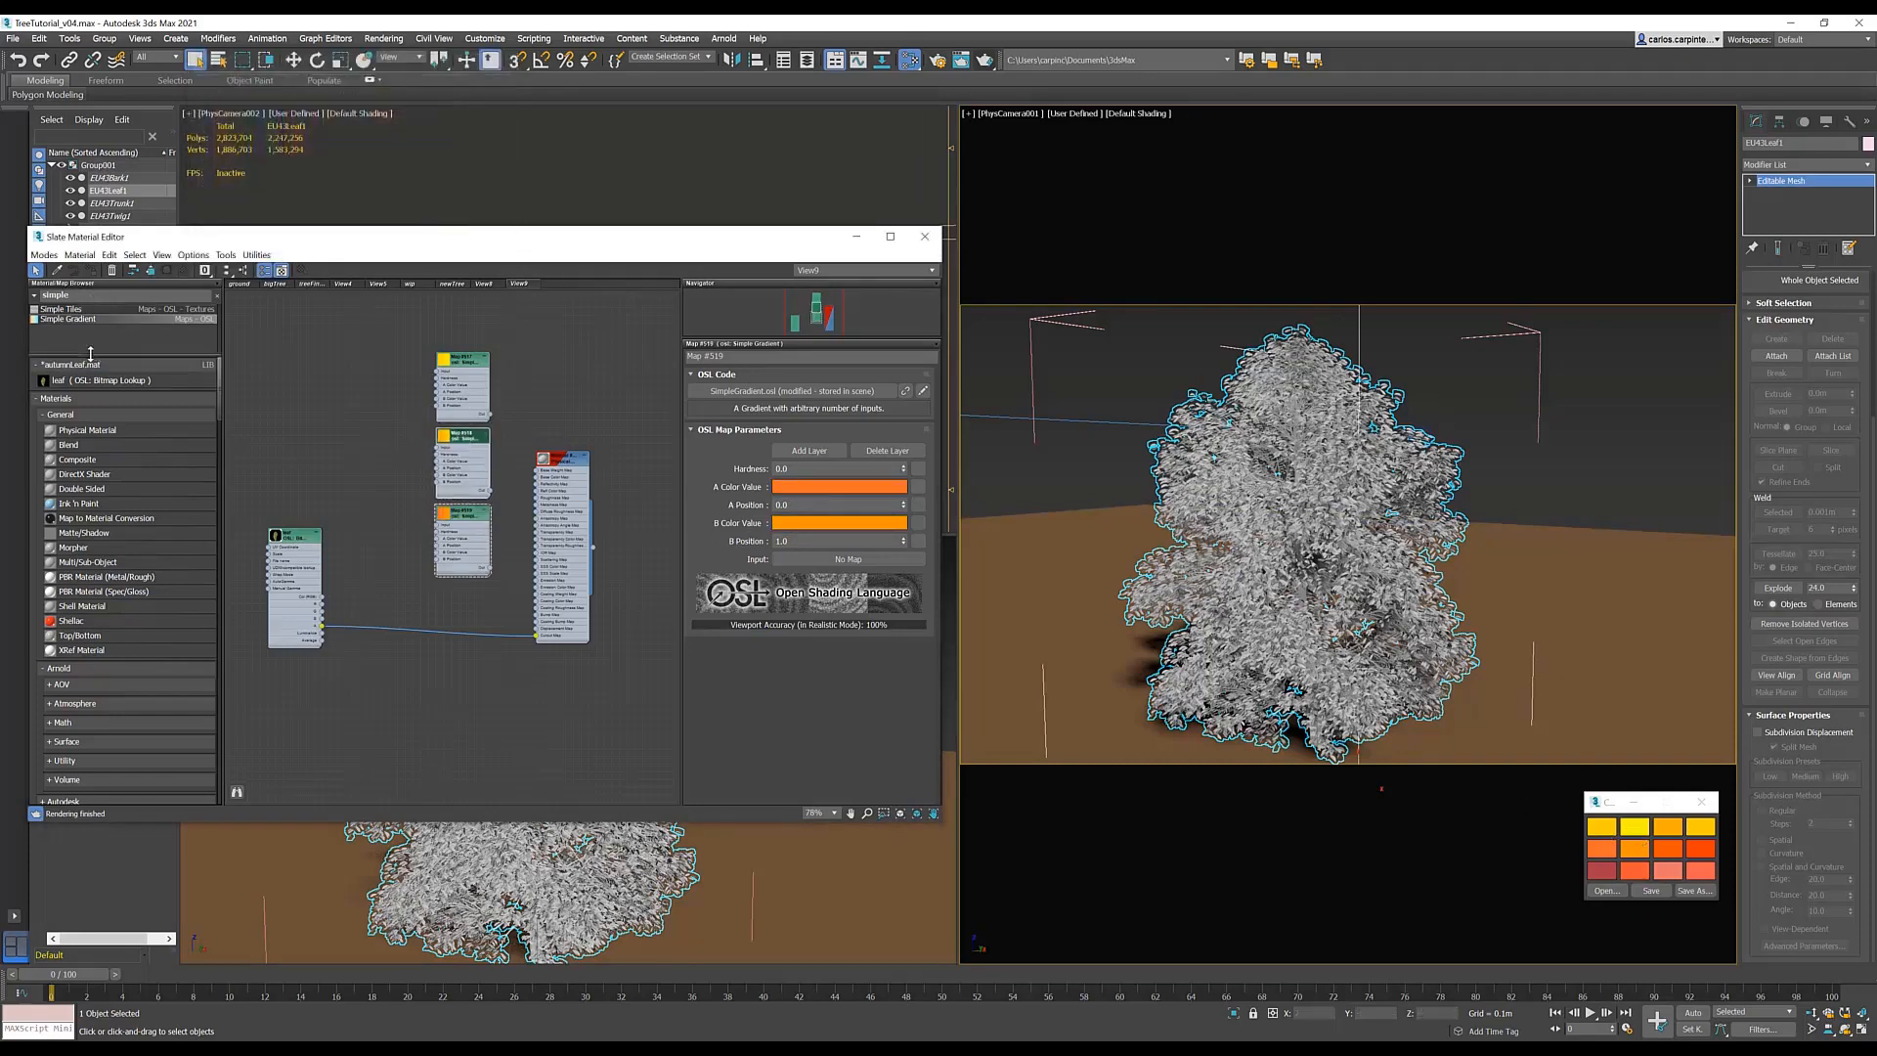
# - Find the OSL Switchers and add a 1 of N (color) map beside the gradient nodes
pyautogui.scroll(-3, 97, 618)
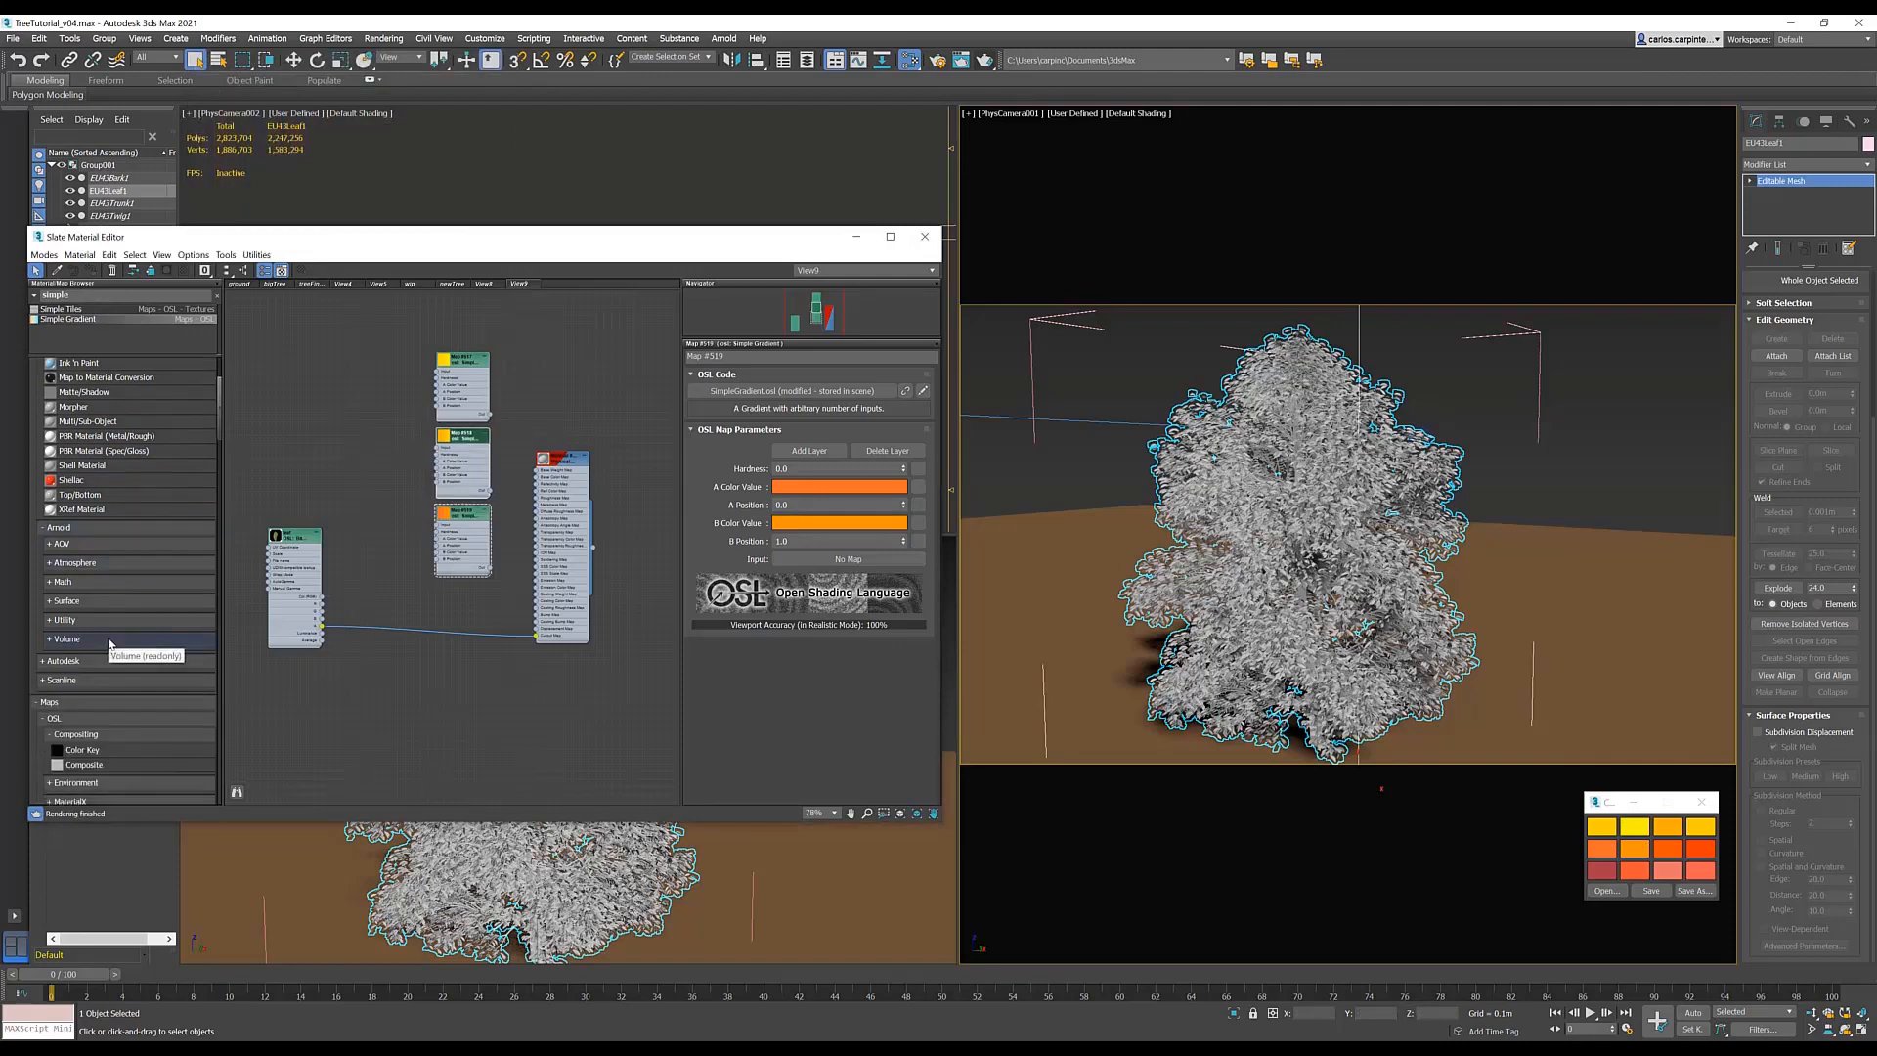
pyautogui.scroll(-6, 110, 643)
pyautogui.click(51, 540)
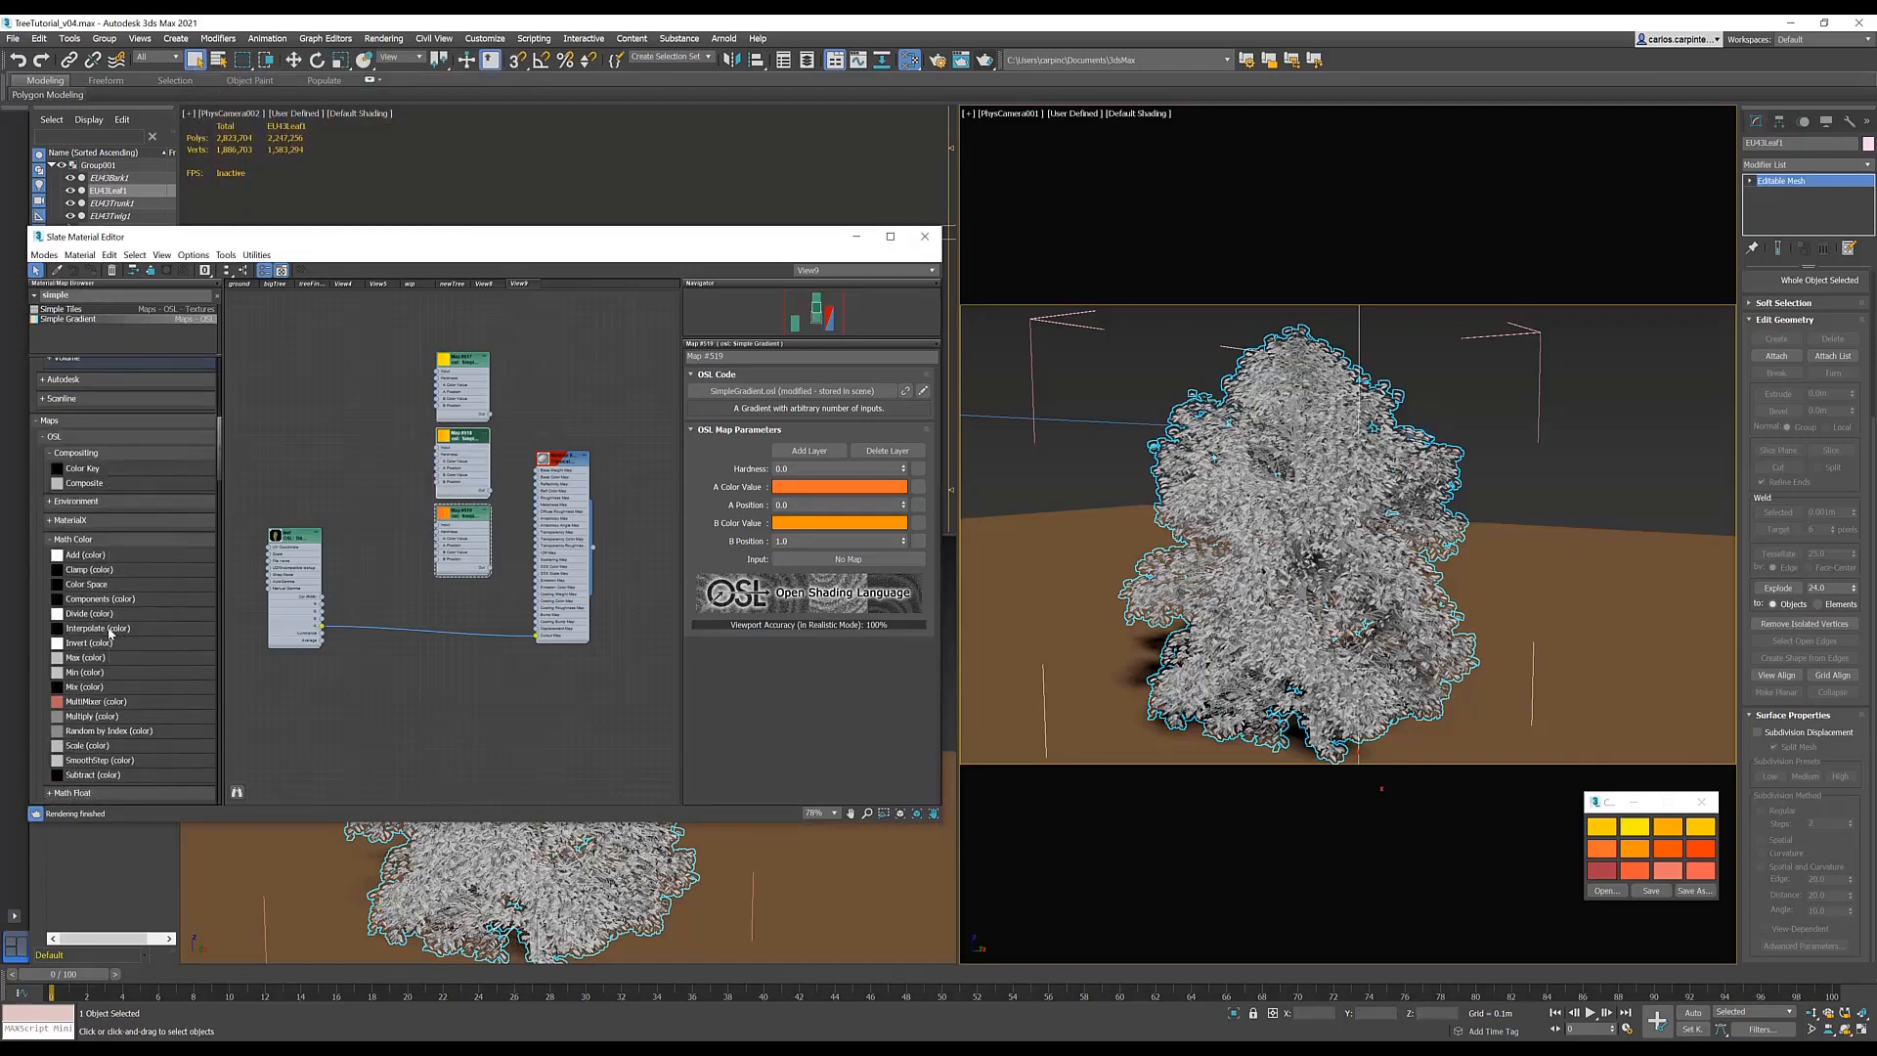
pyautogui.click(51, 540)
pyautogui.click(48, 616)
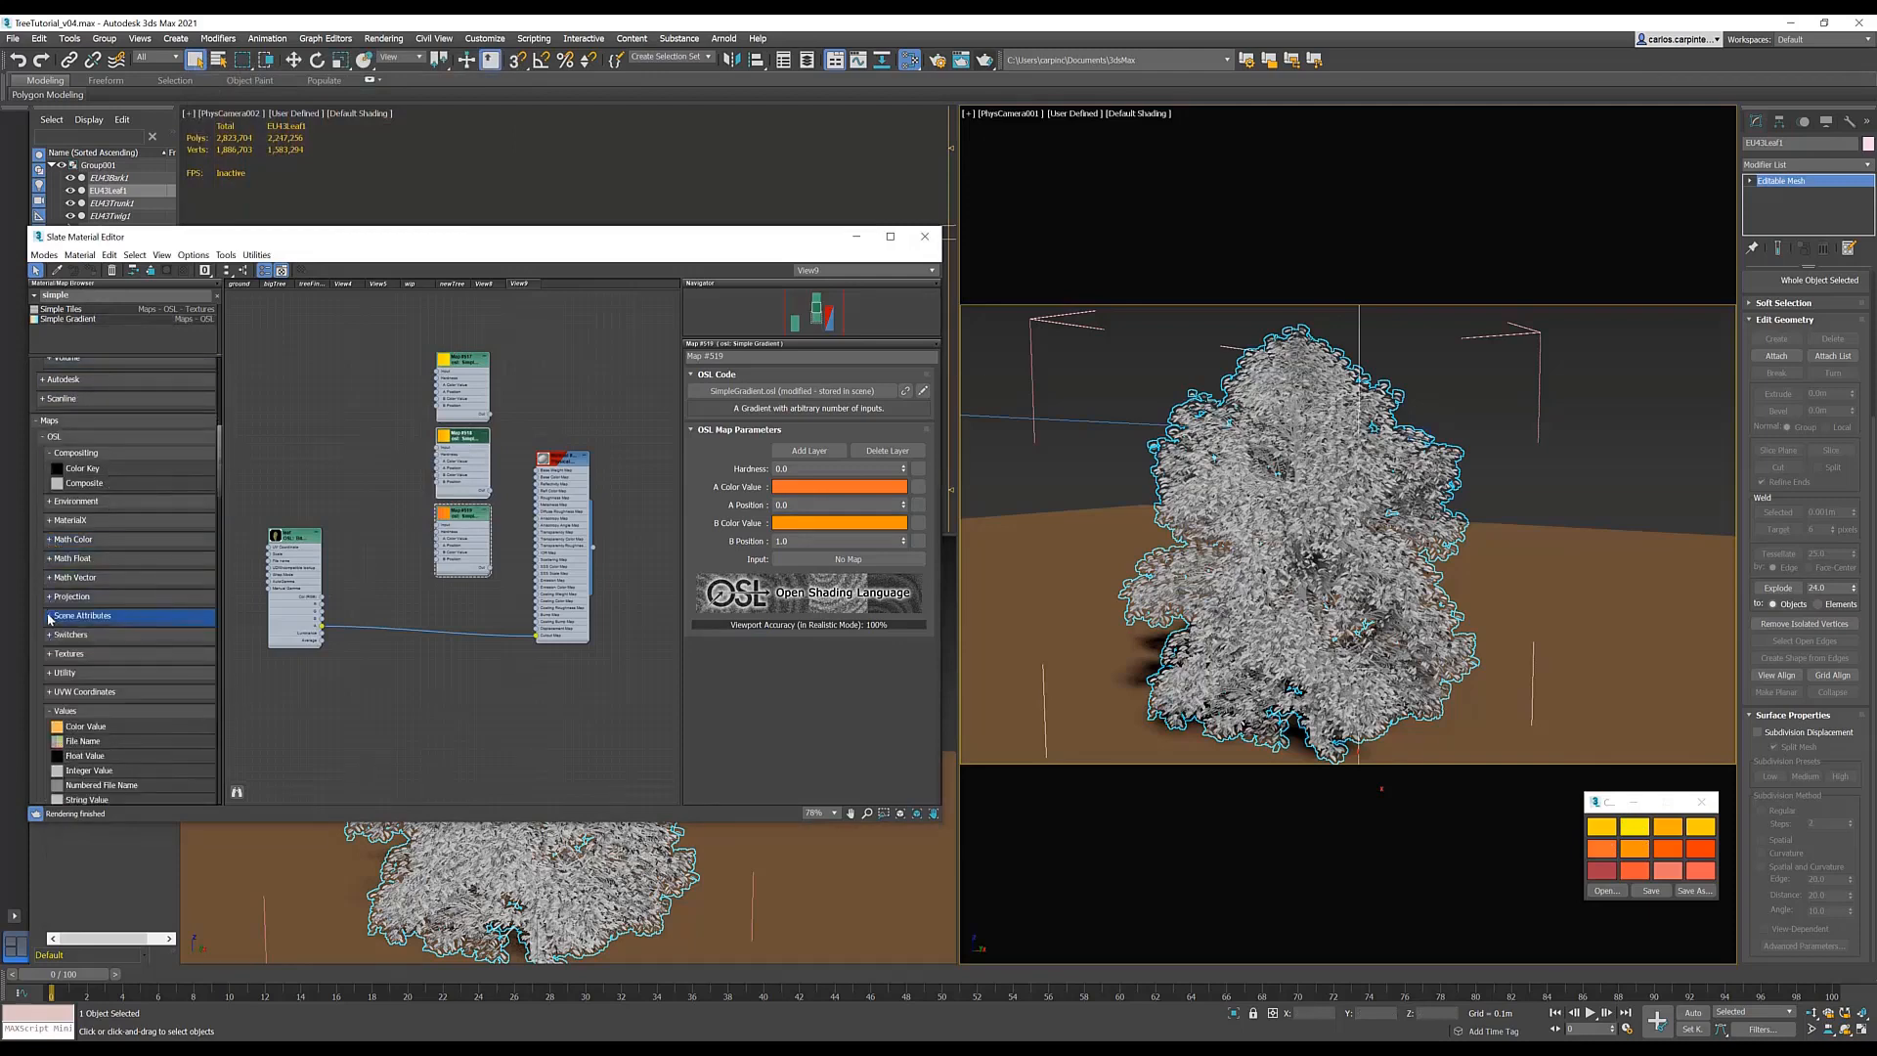
pyautogui.click(48, 637)
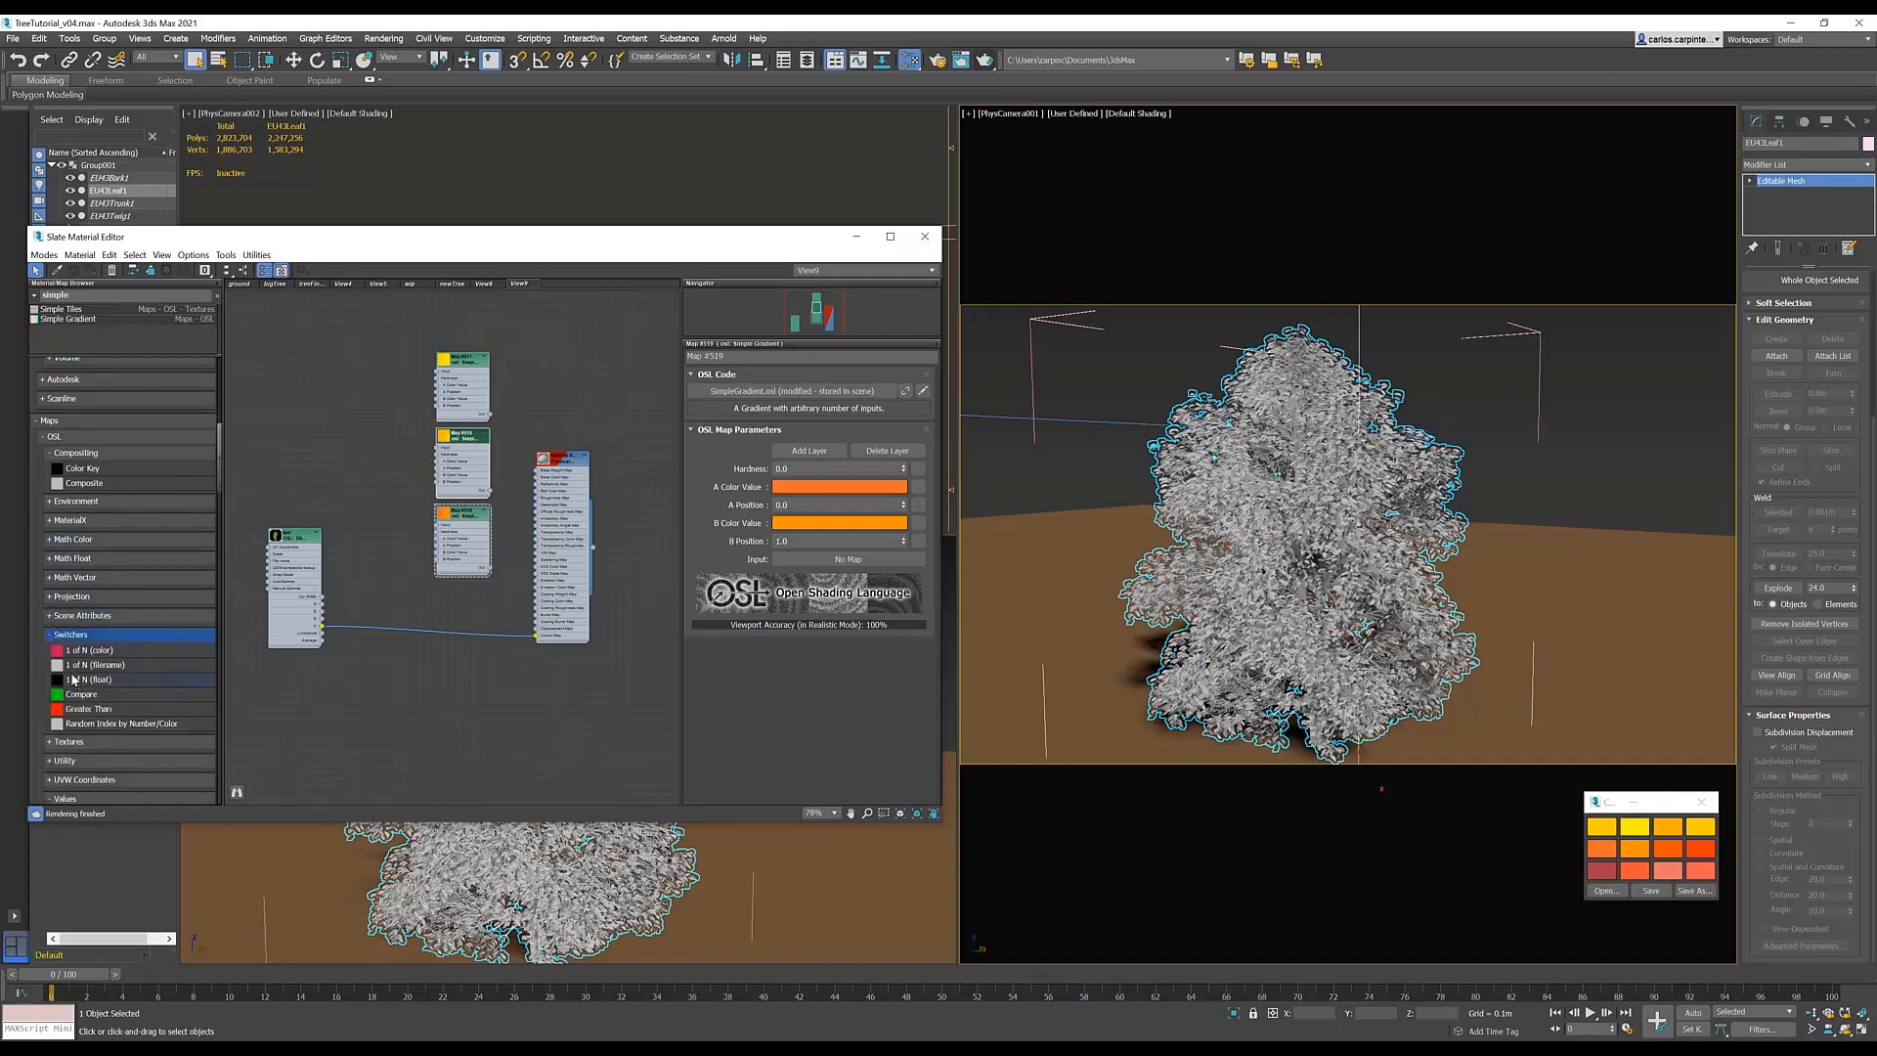
pyautogui.click(77, 652)
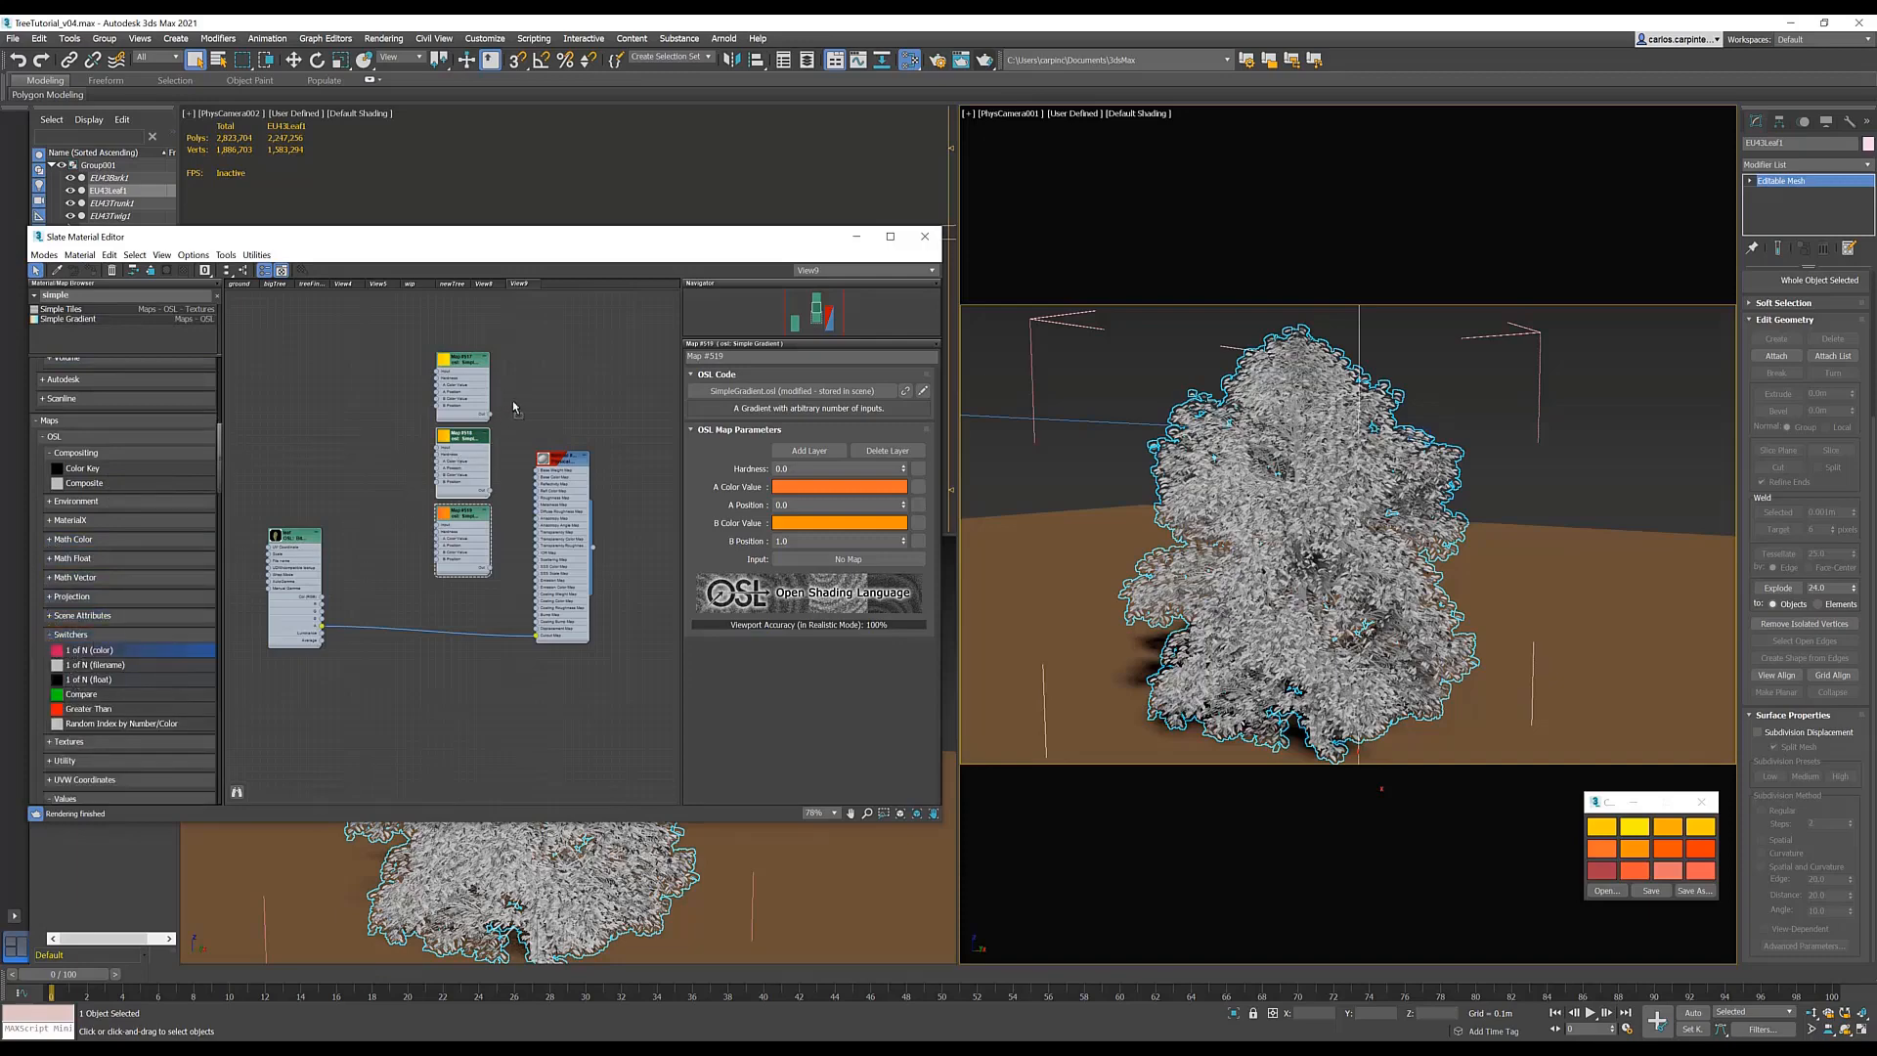
pyautogui.click(537, 375)
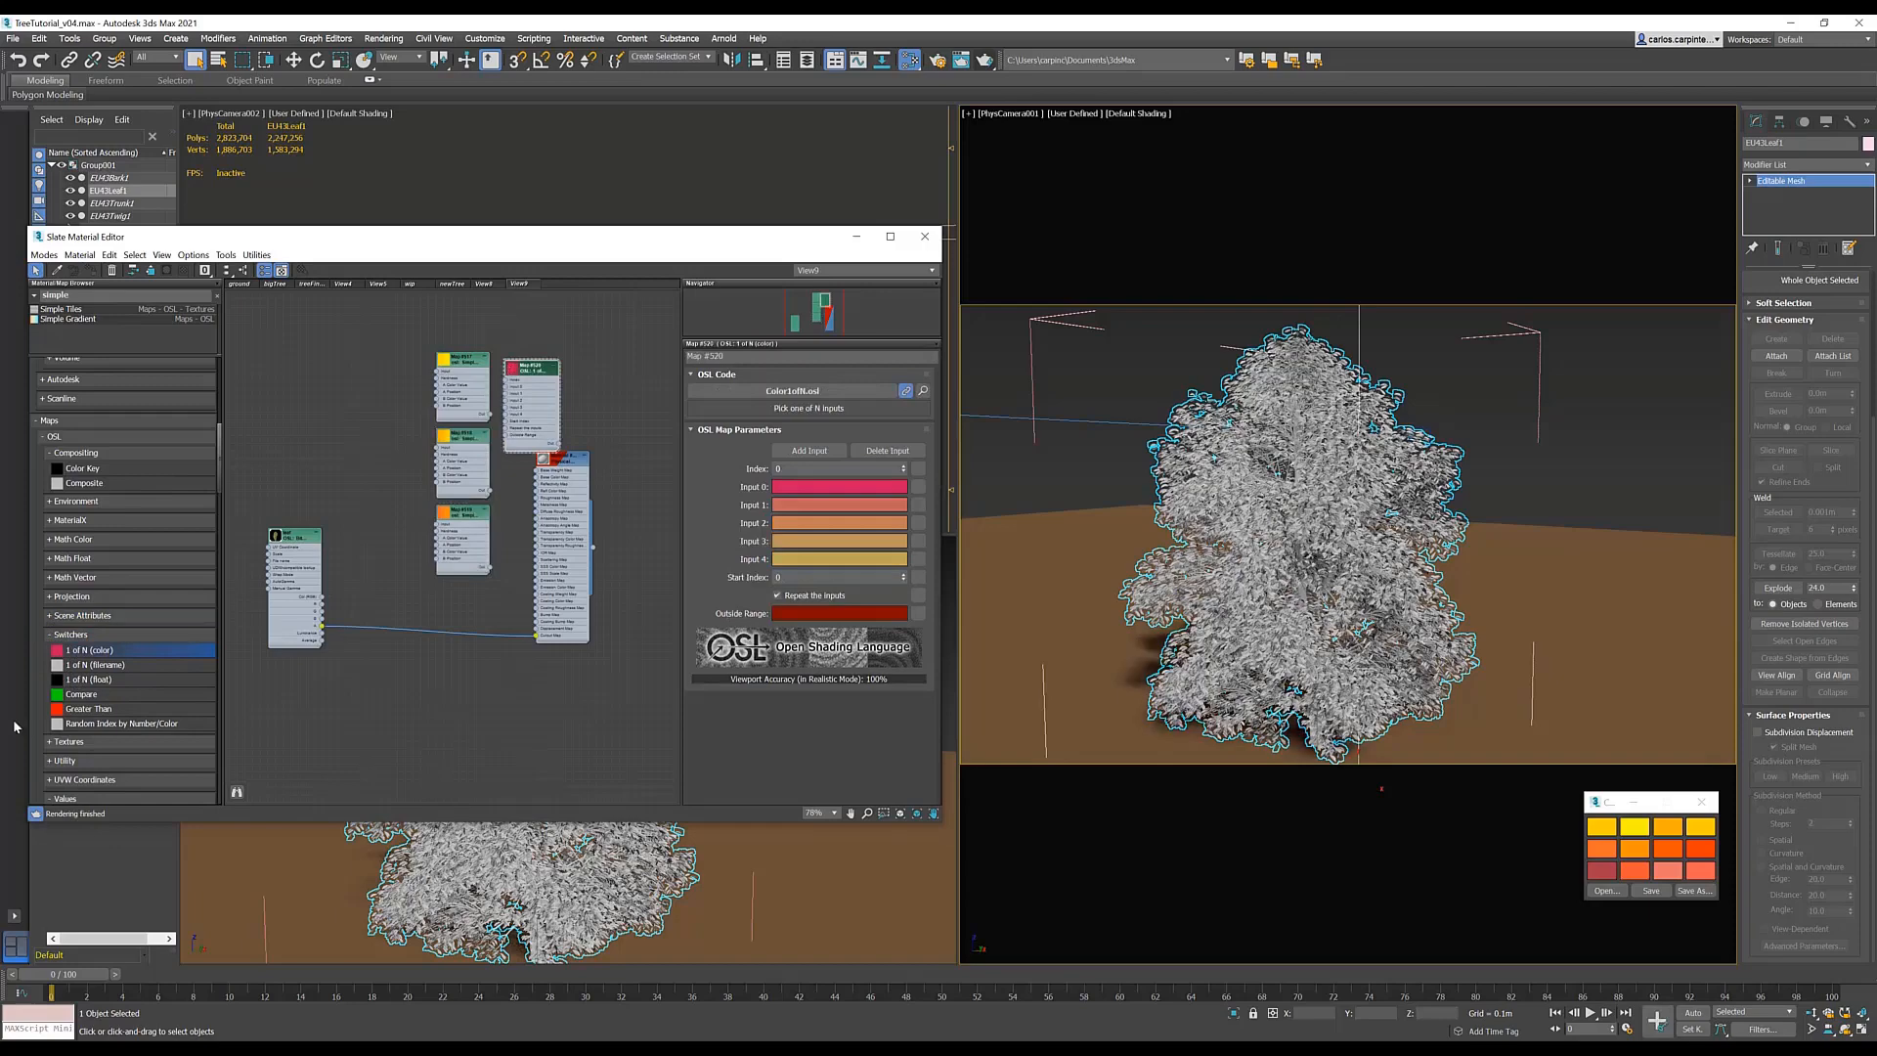
# - Add an OSL UVW Transform map before the gradients and set its rotation to -90
pyautogui.scroll(-3, 116, 723)
pyautogui.click(59, 710)
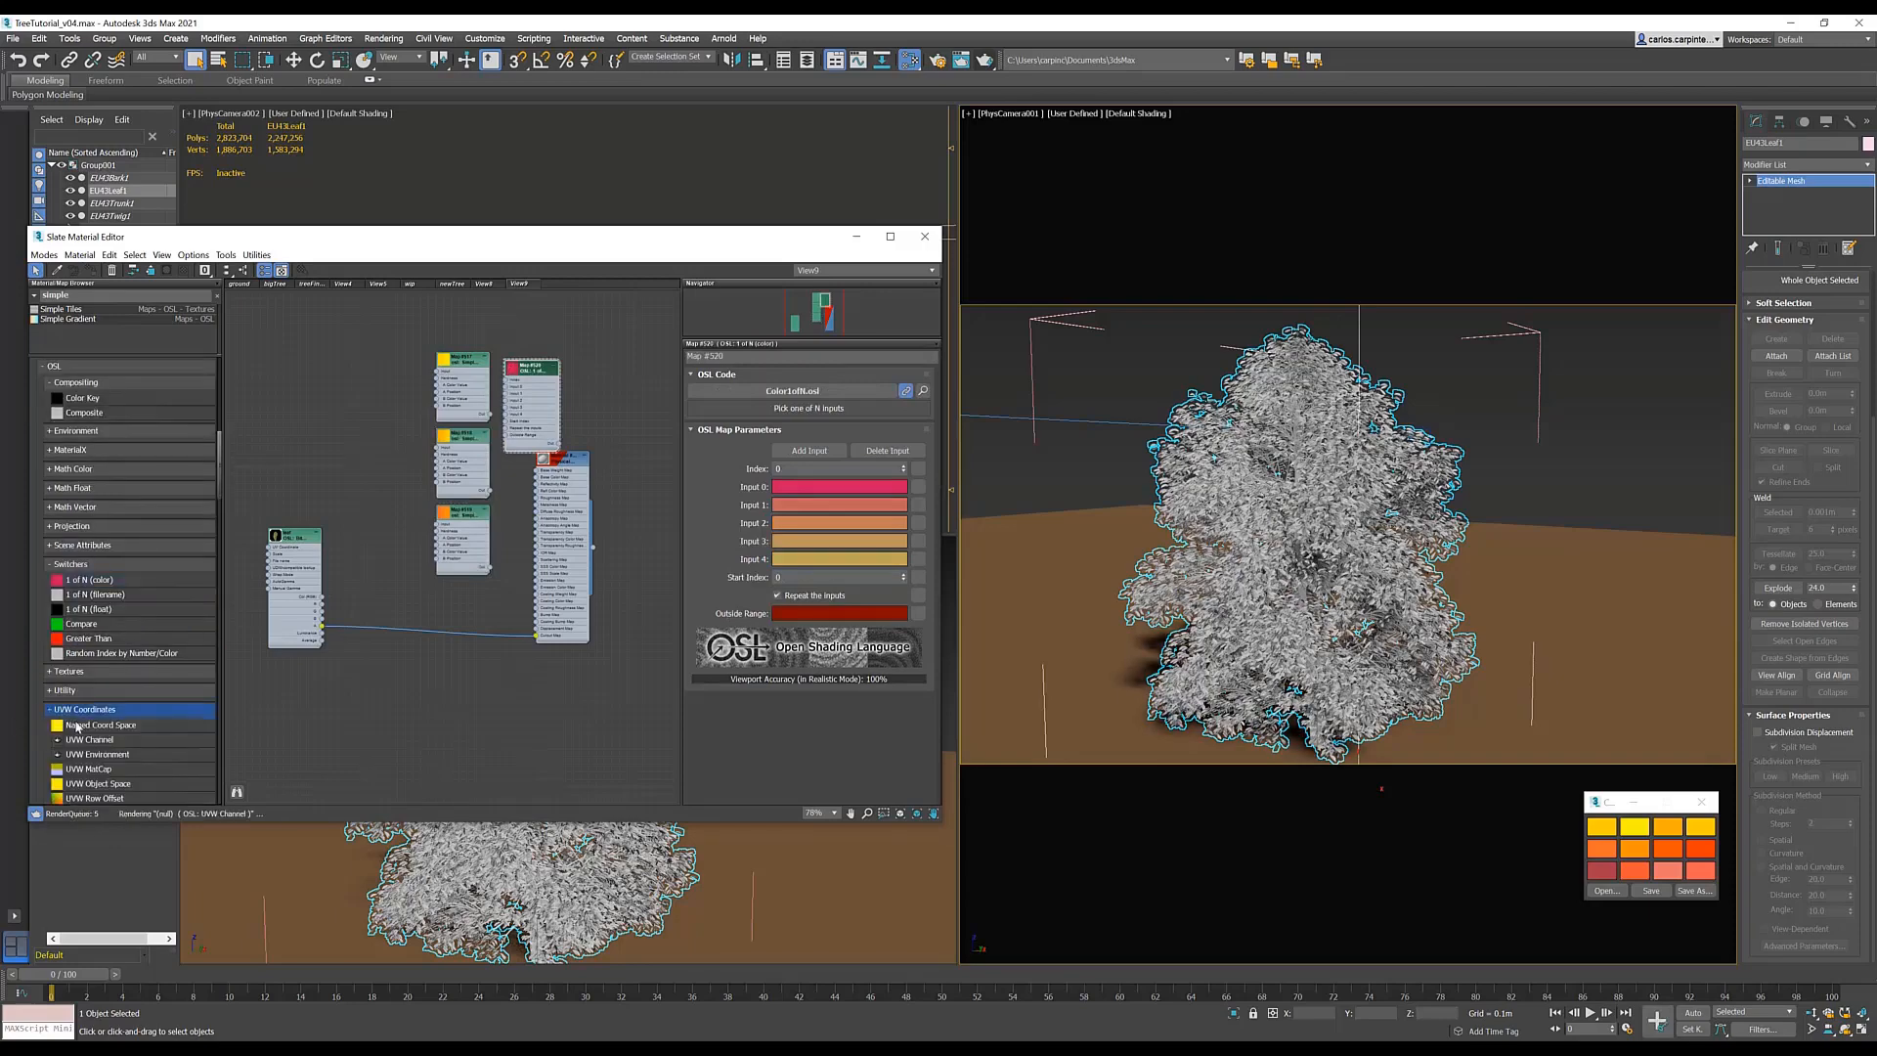
pyautogui.scroll(-3, 88, 743)
pyautogui.click(91, 743)
pyautogui.click(320, 416)
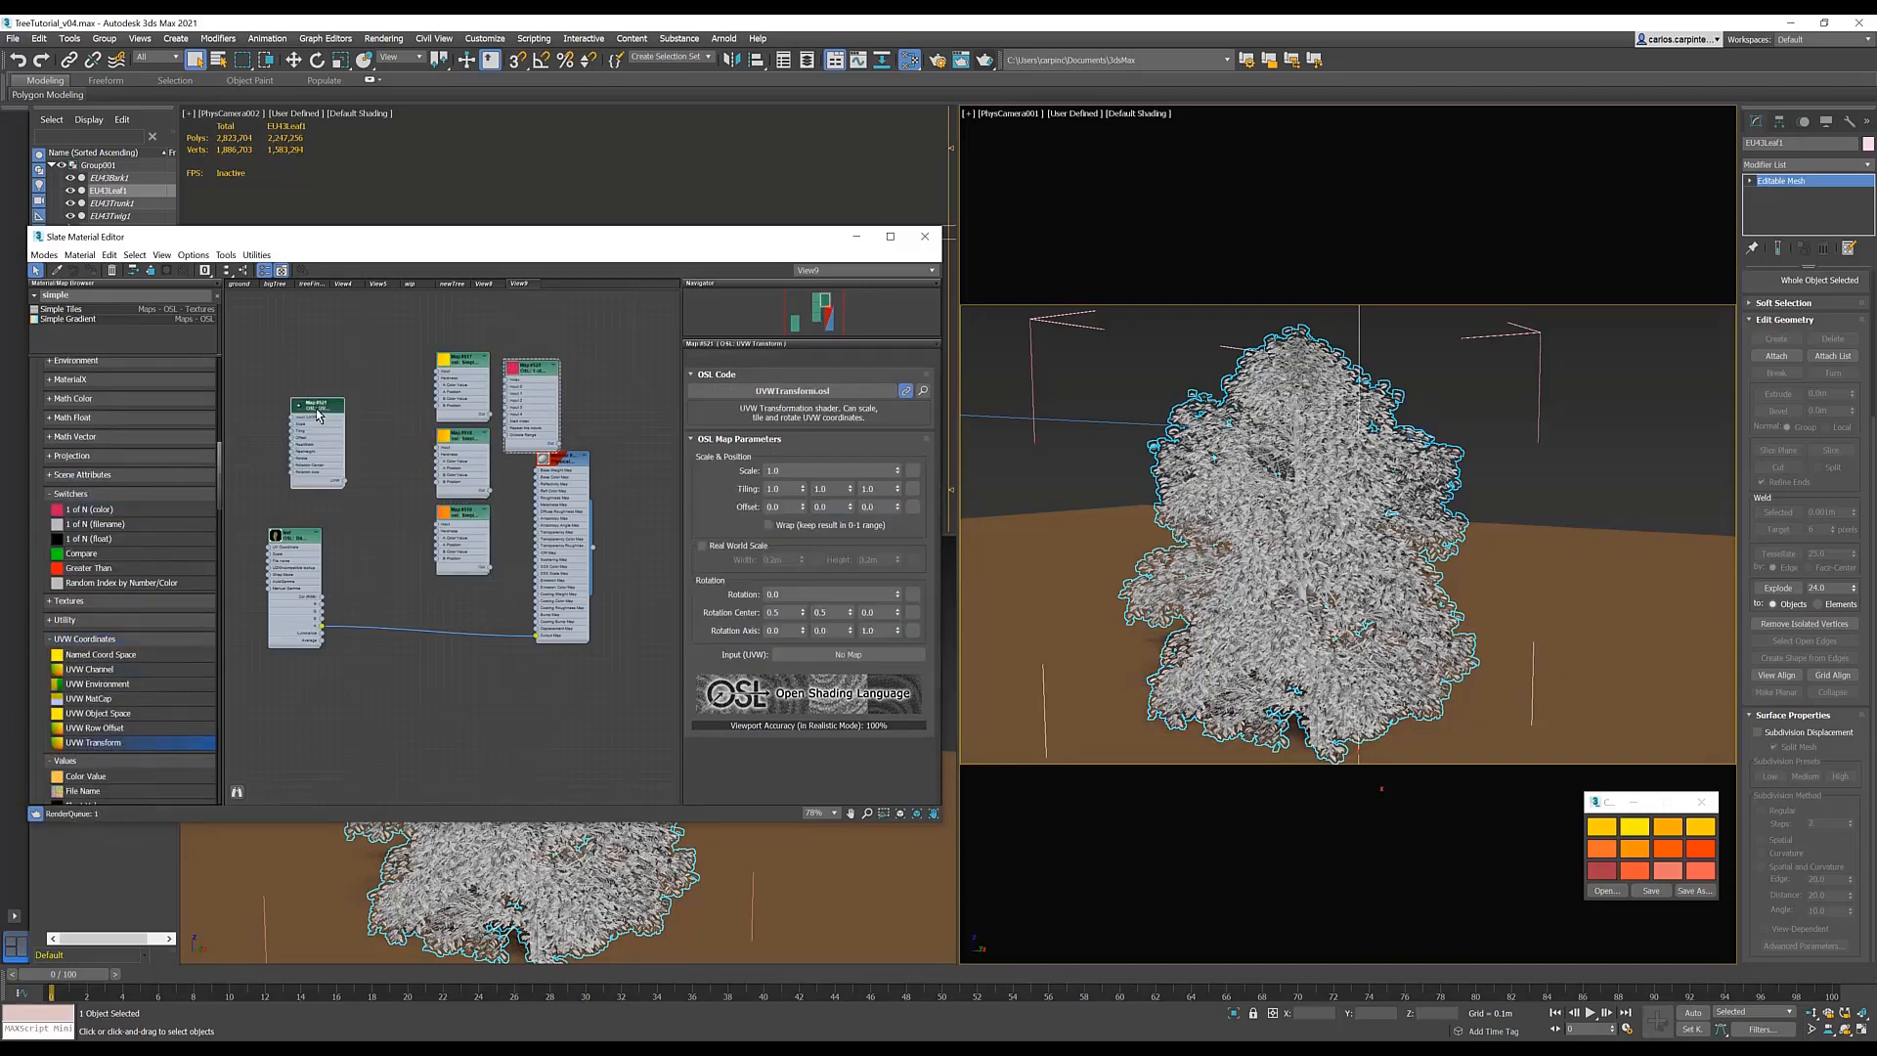
pyautogui.doubleClick(796, 591)
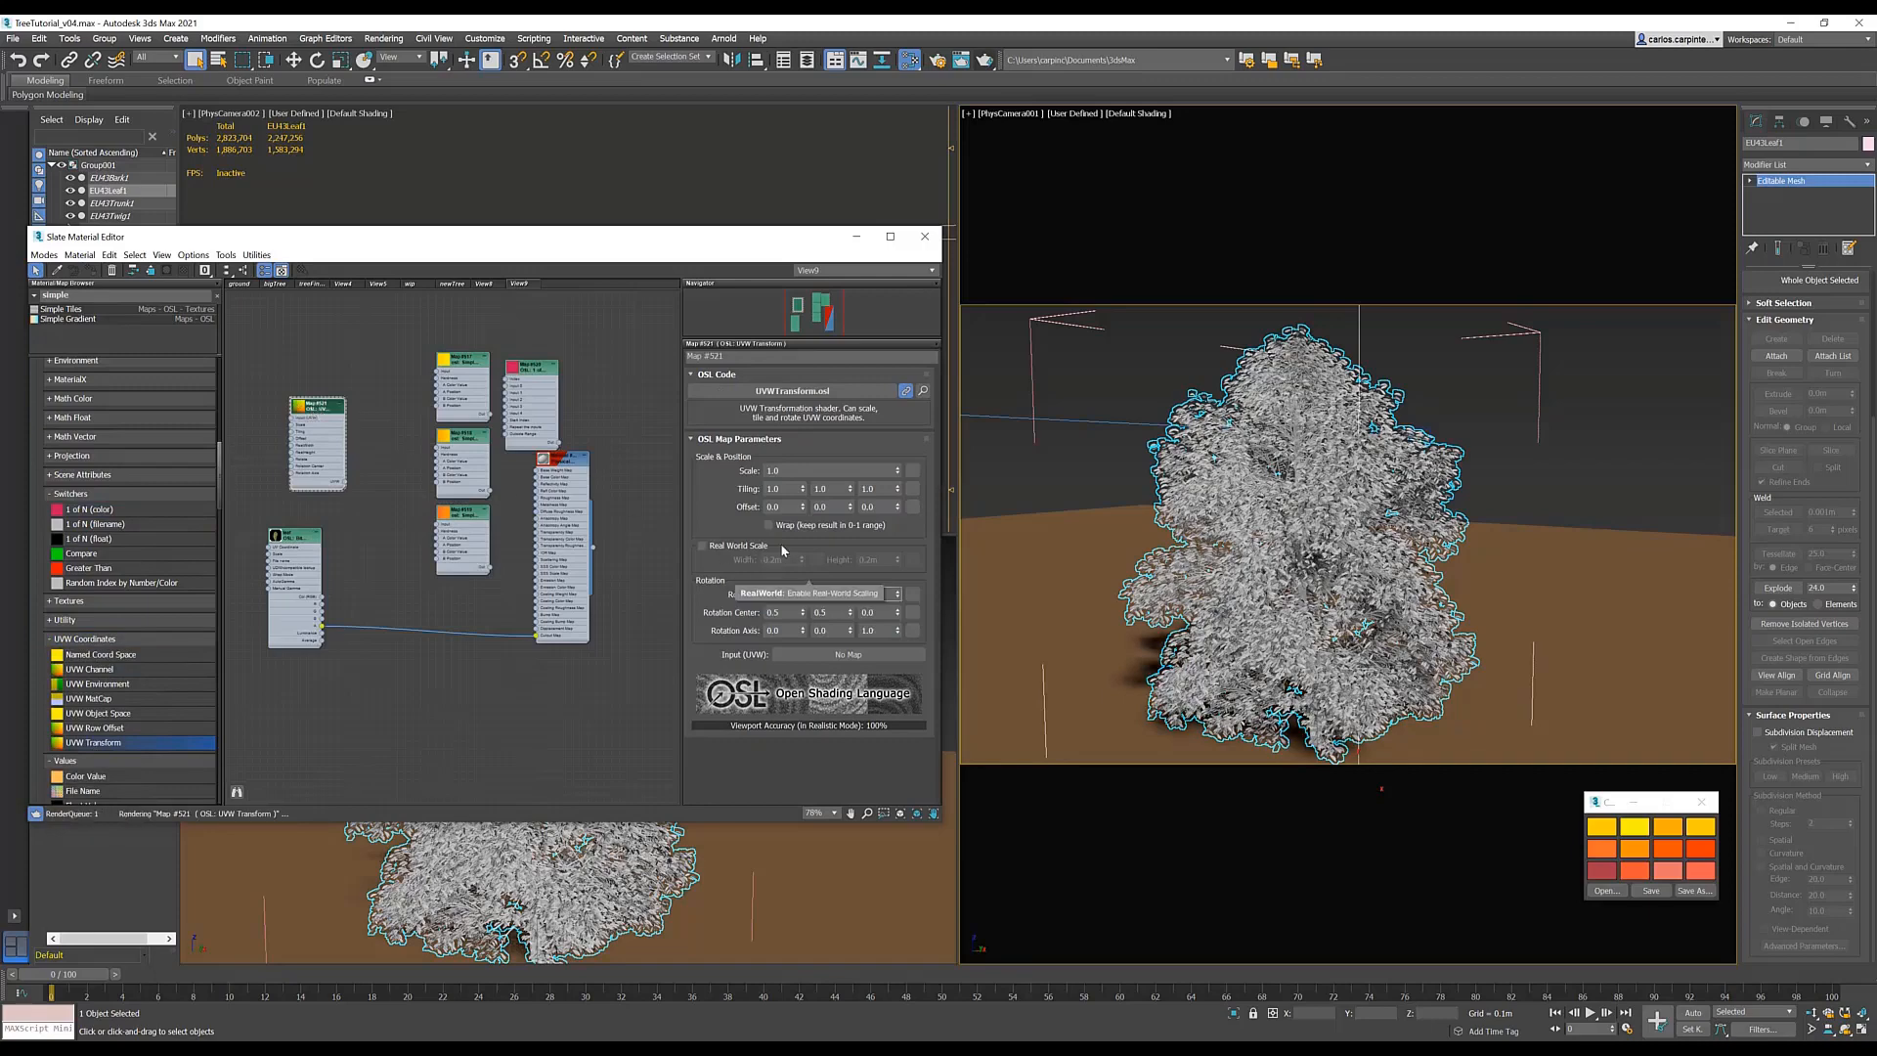
# - Connect the UVW Transform output to the Input of all three Simple Gradient maps
pyautogui.scroll(2, 450, 479)
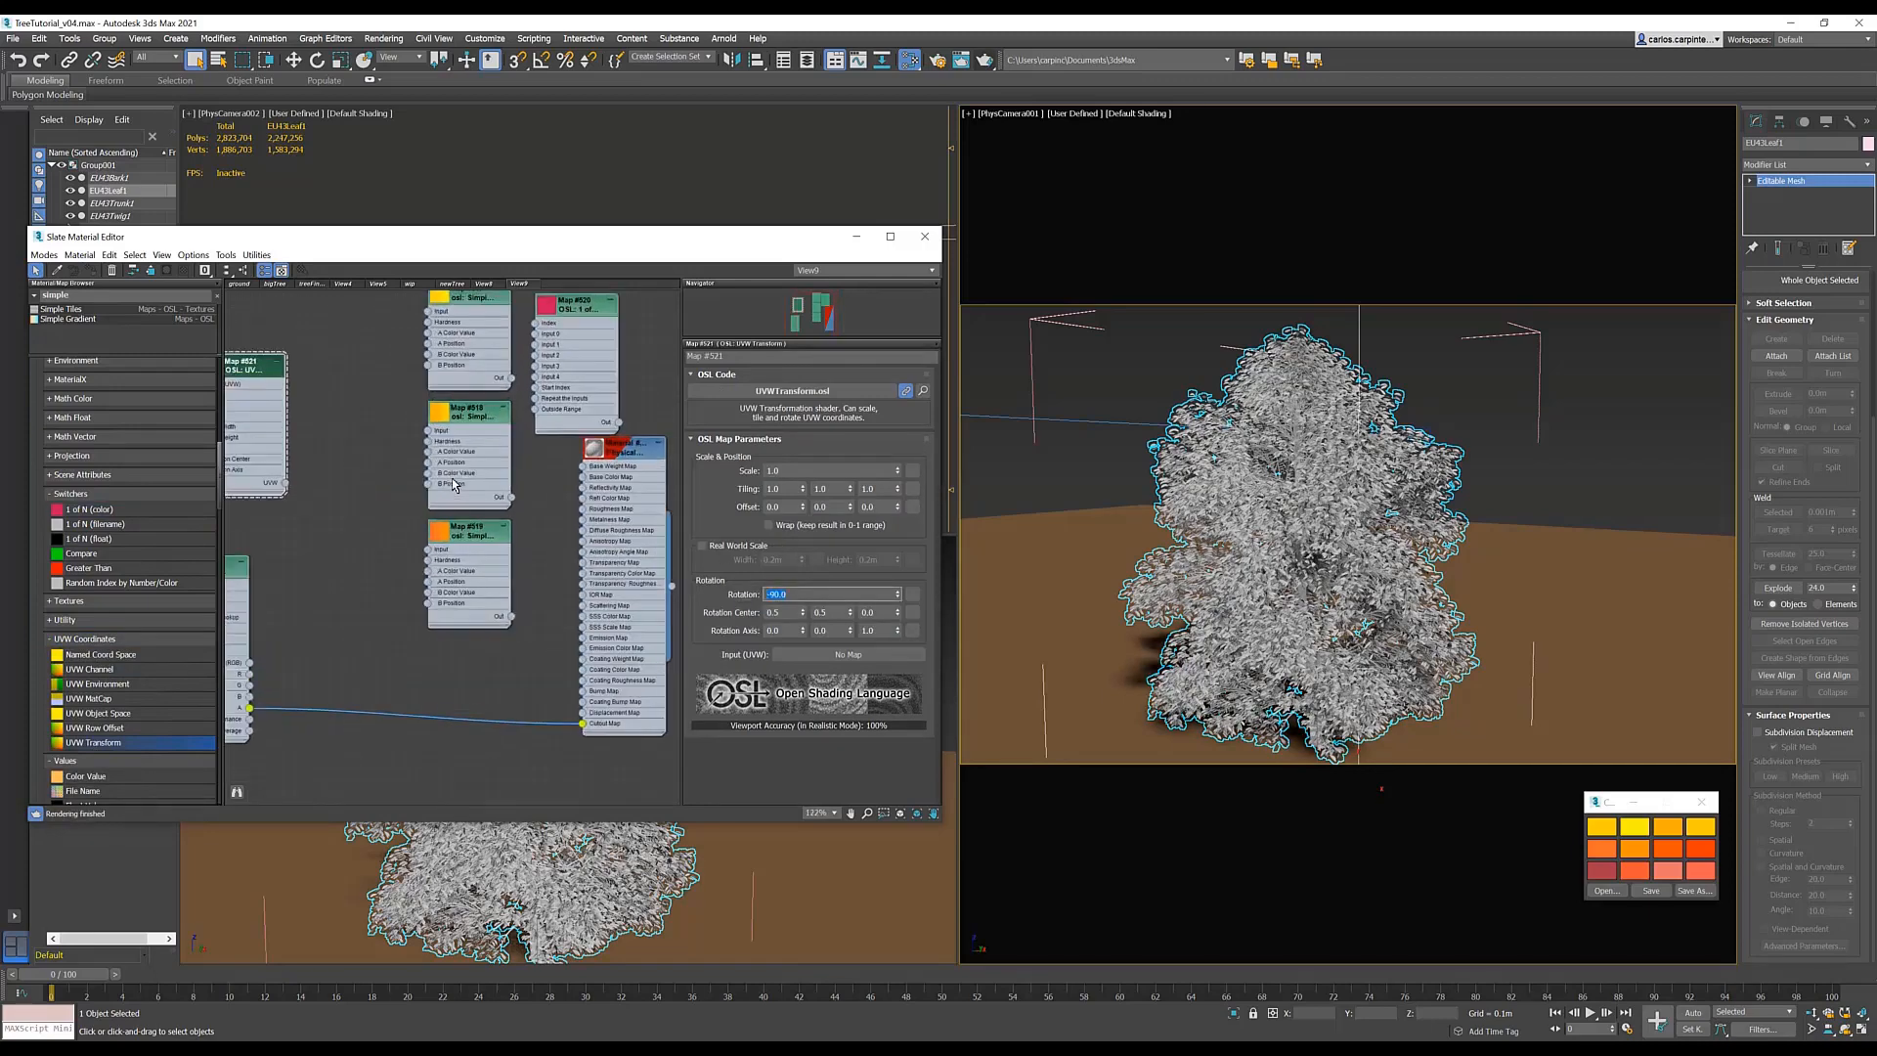
pyautogui.moveTo(417, 433); pyautogui.dragTo(456, 489, button='middle')
pyautogui.moveTo(324, 538); pyautogui.dragTo(467, 367)
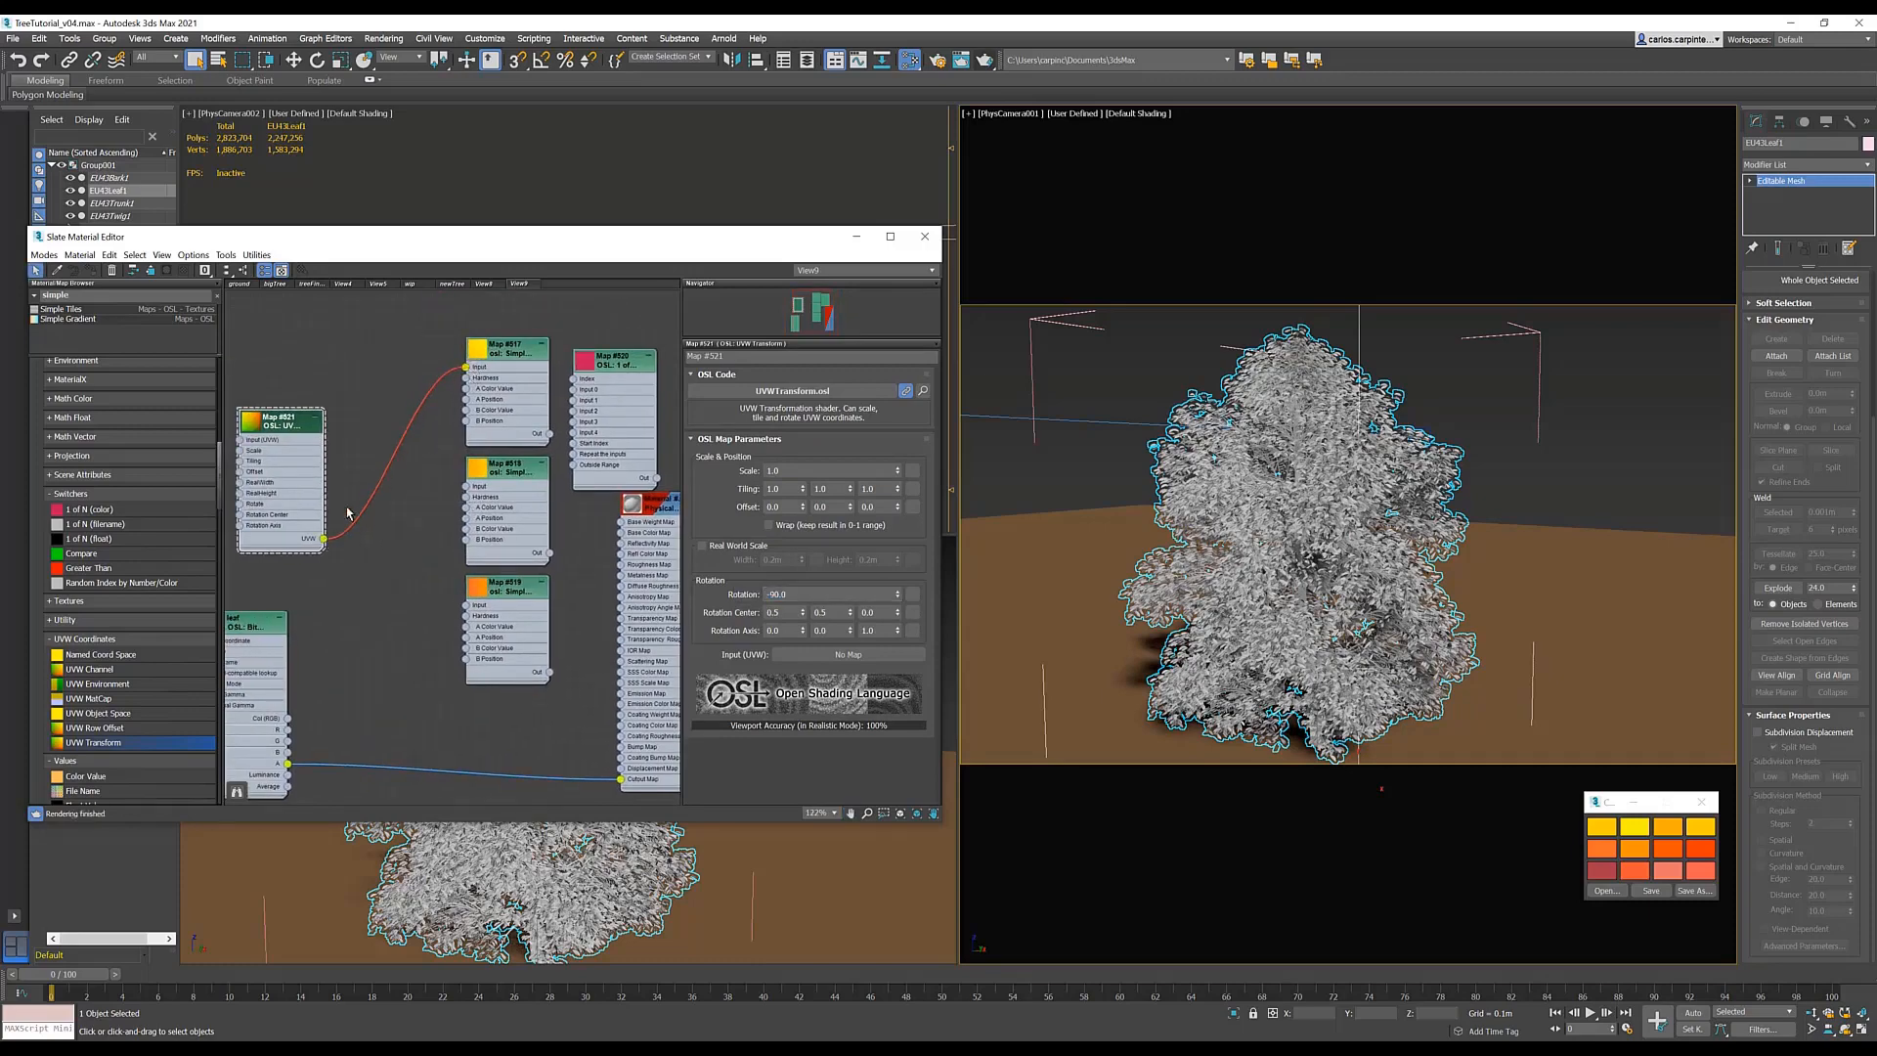
pyautogui.moveTo(324, 537); pyautogui.dragTo(463, 487)
pyautogui.moveTo(324, 538); pyautogui.dragTo(393, 525)
# - Rearrange the nodes so the 1 of N map stands clear of the gradients and the material sits below it
pyautogui.scroll(-3, 465, 607)
pyautogui.scroll(2, 395, 526)
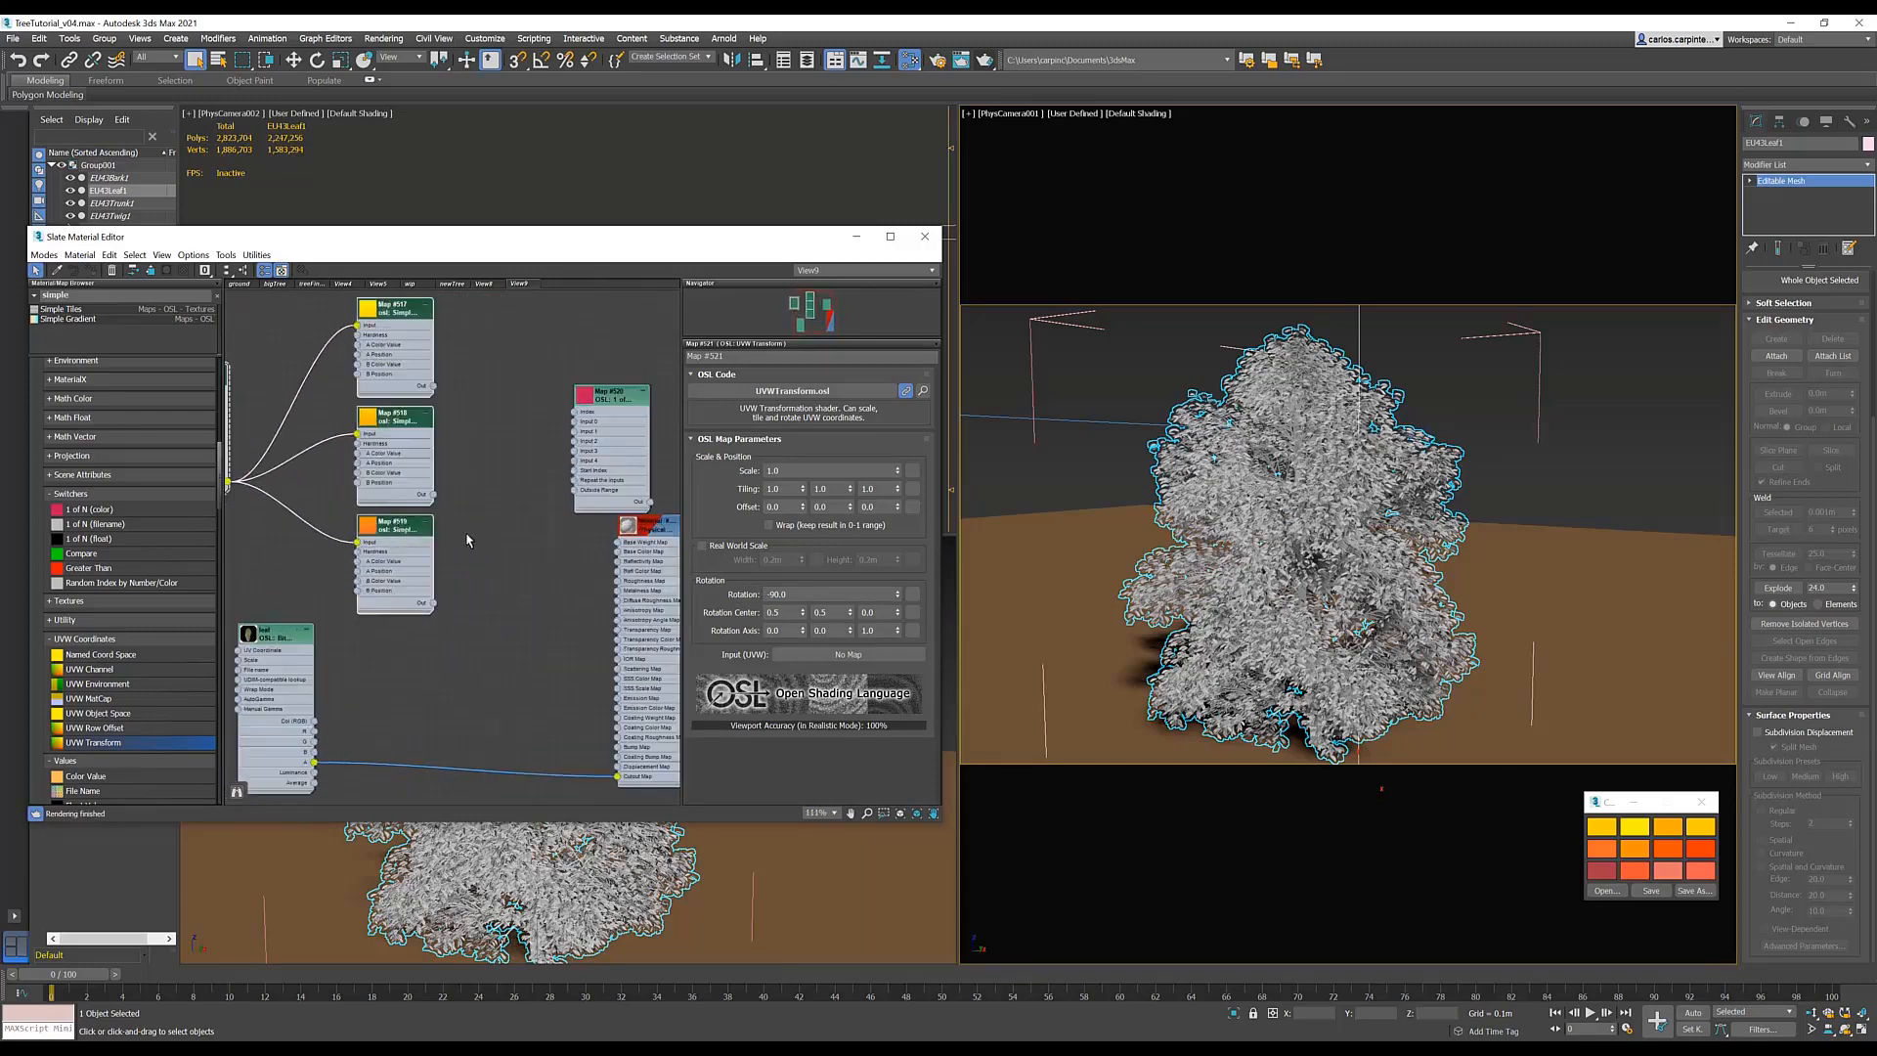
pyautogui.moveTo(666, 527); pyautogui.dragTo(557, 535, button='middle')
pyautogui.moveTo(557, 535); pyautogui.dragTo(591, 608)
pyautogui.moveTo(499, 410); pyautogui.dragTo(520, 431)
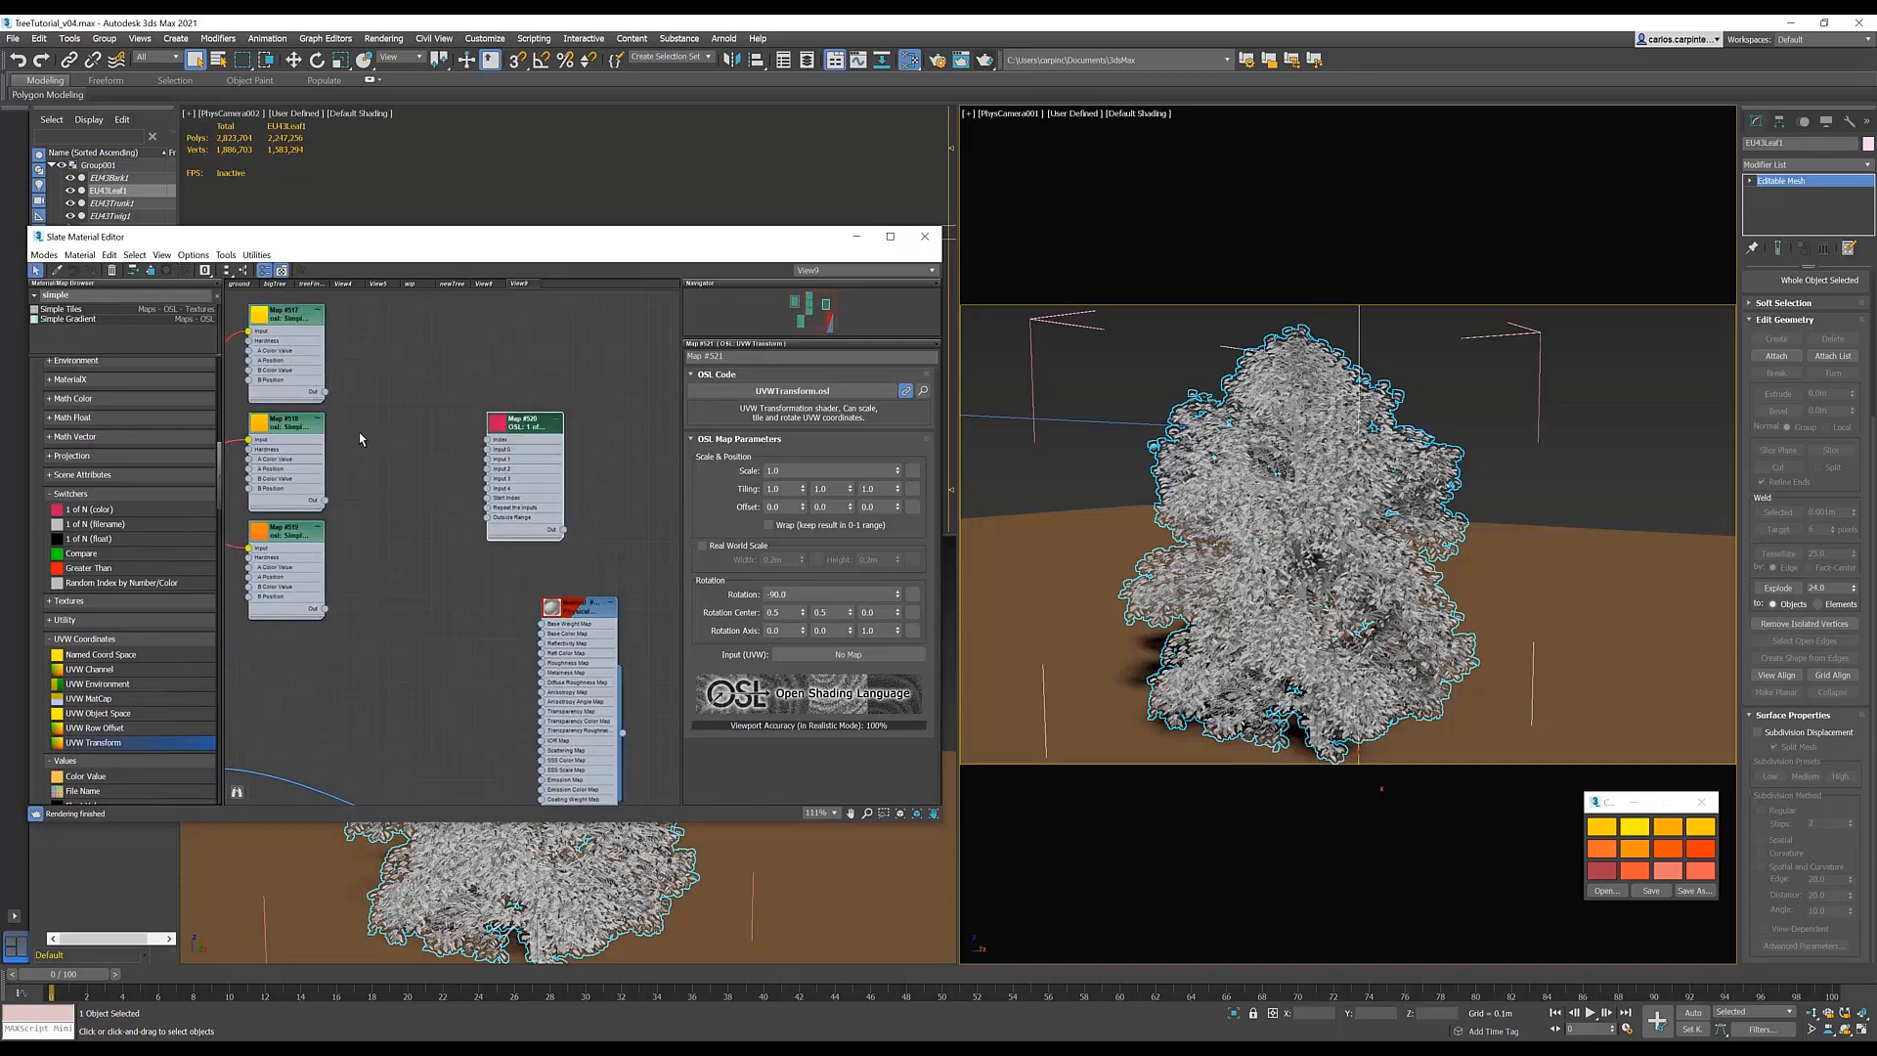
pyautogui.moveTo(350, 466); pyautogui.dragTo(405, 472, button='middle')
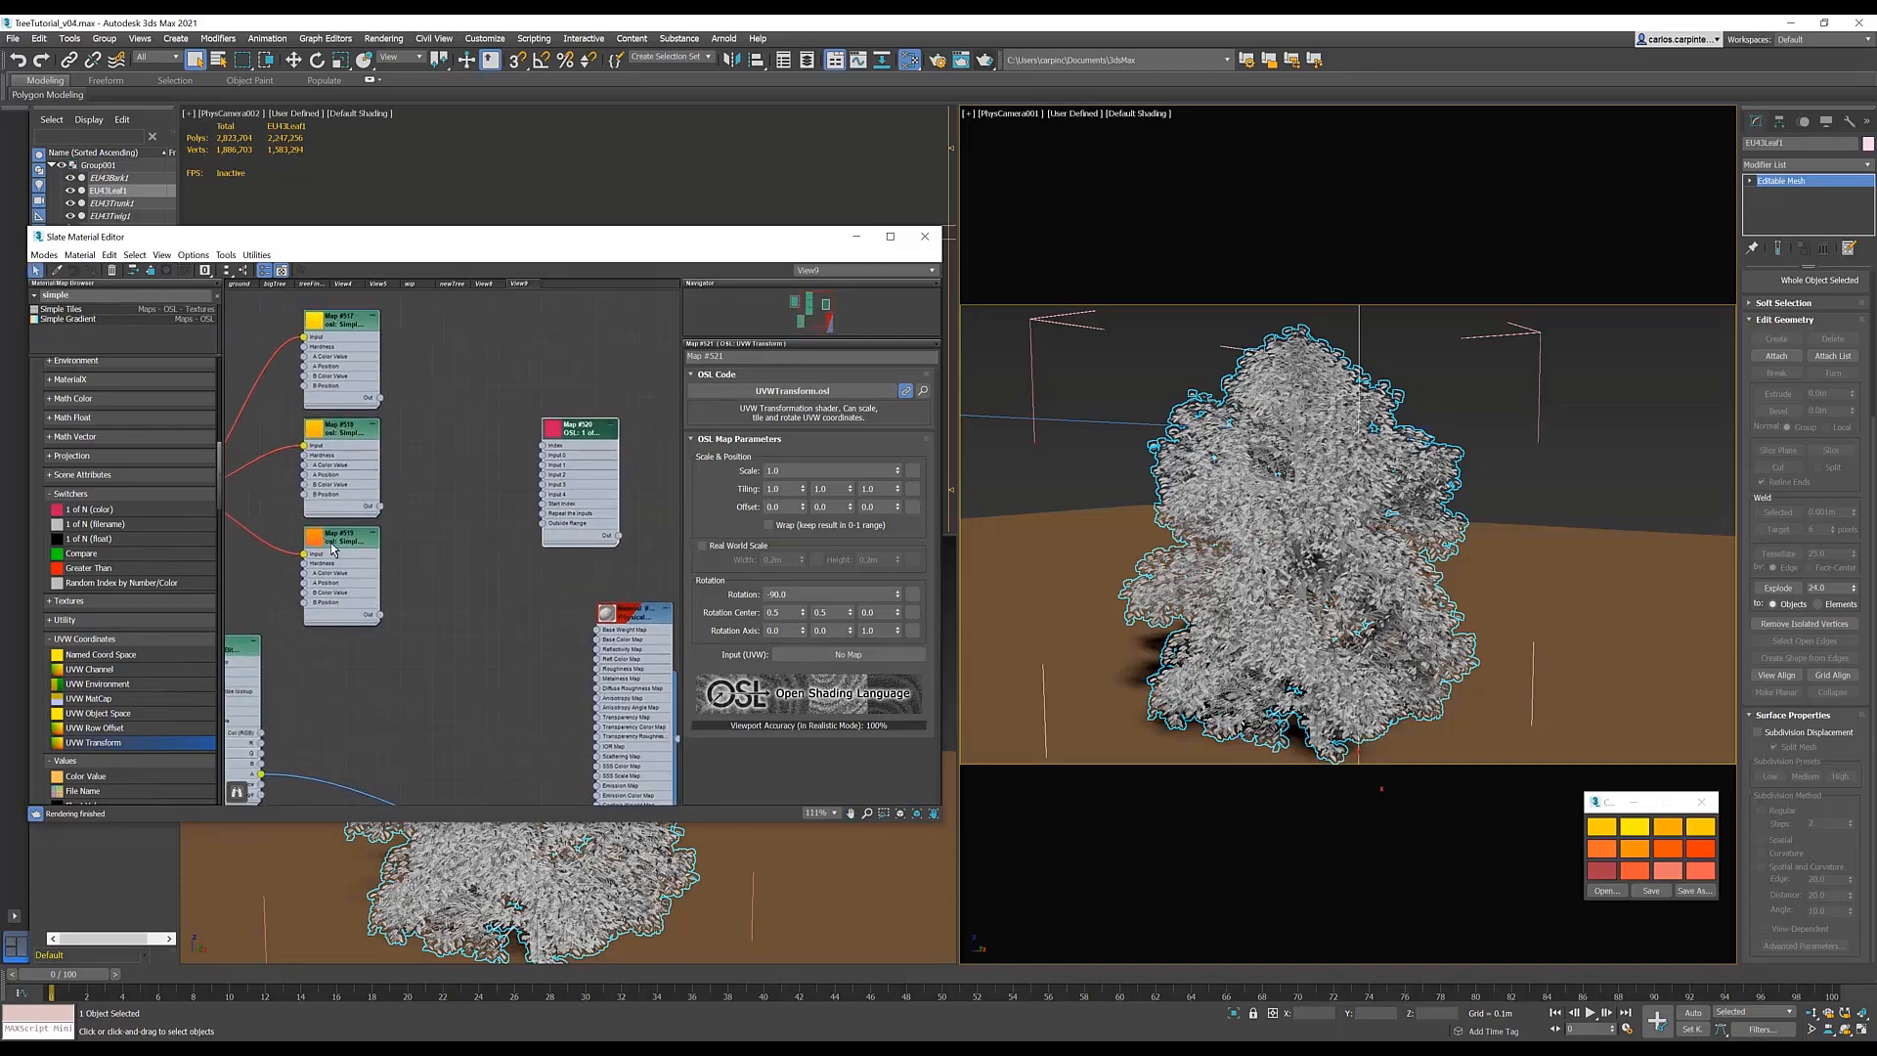
pyautogui.moveTo(336, 542); pyautogui.dragTo(336, 542)
pyautogui.moveTo(380, 616); pyautogui.dragTo(542, 473)
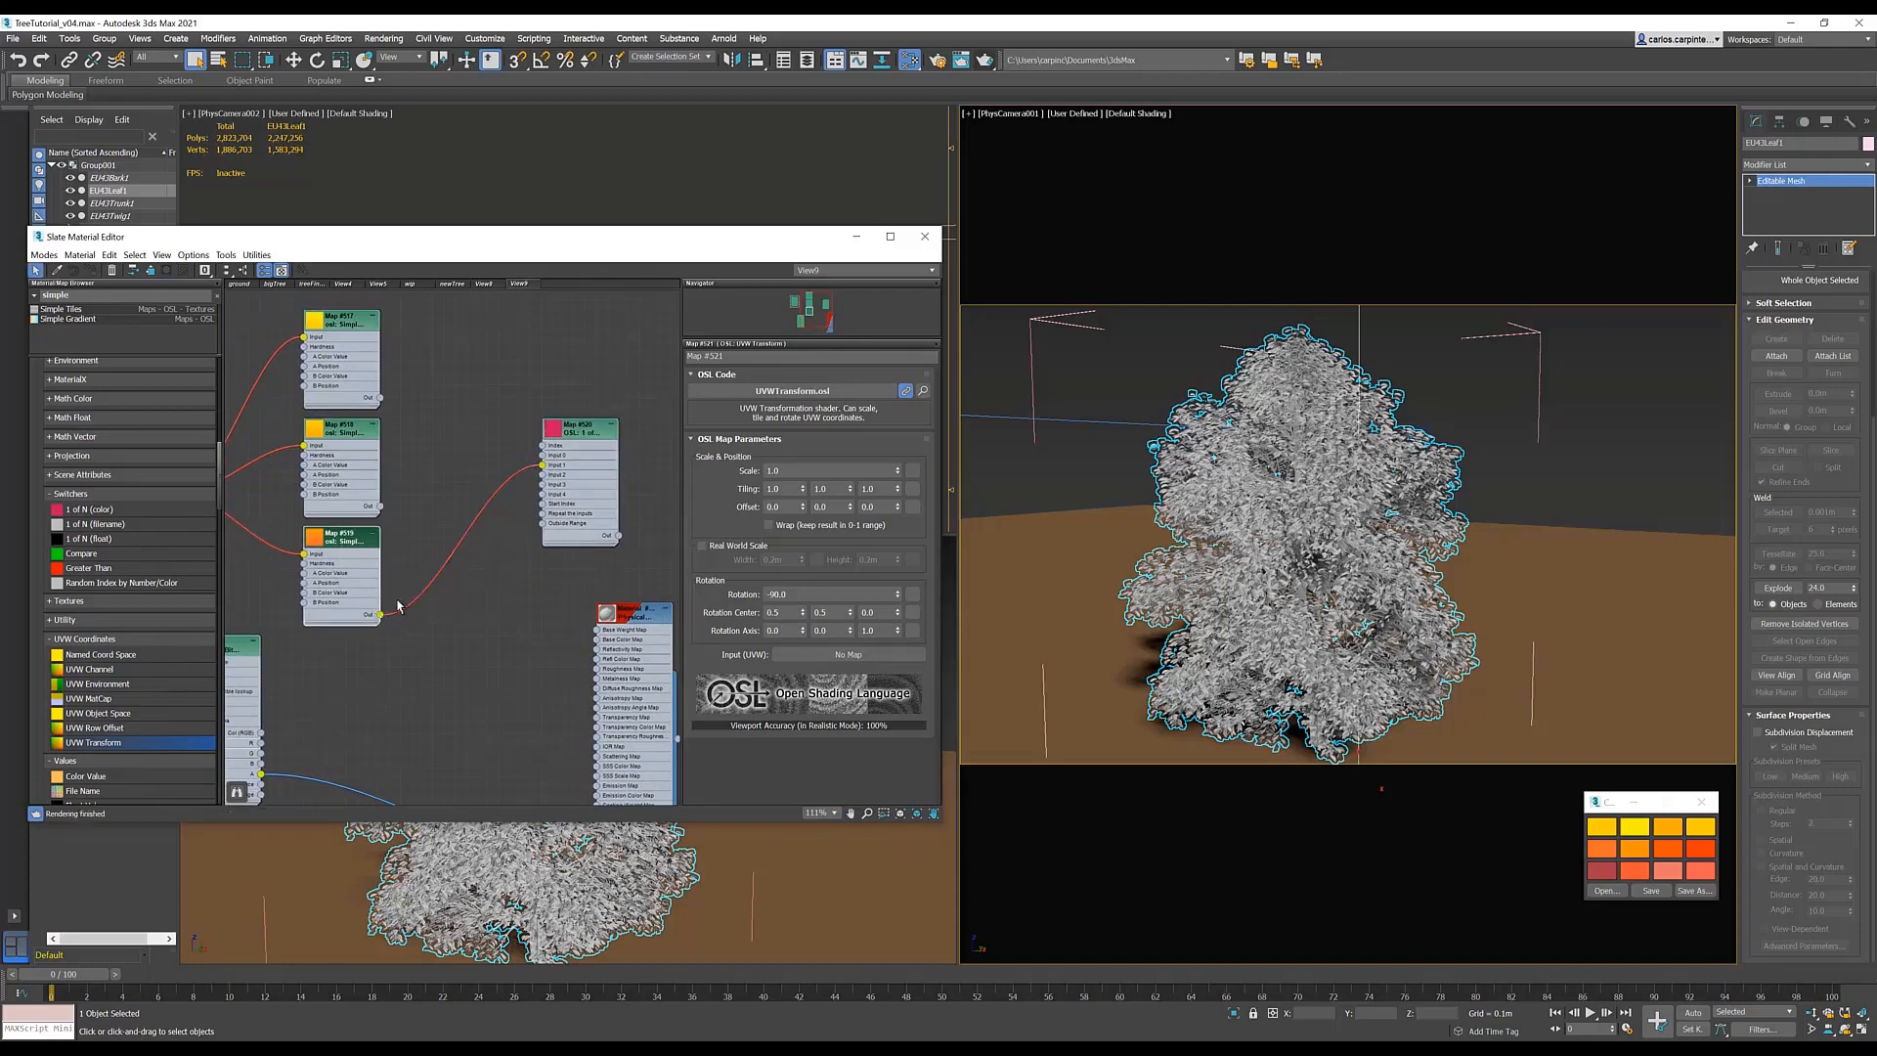
pyautogui.click(497, 546)
pyautogui.press('Delete')
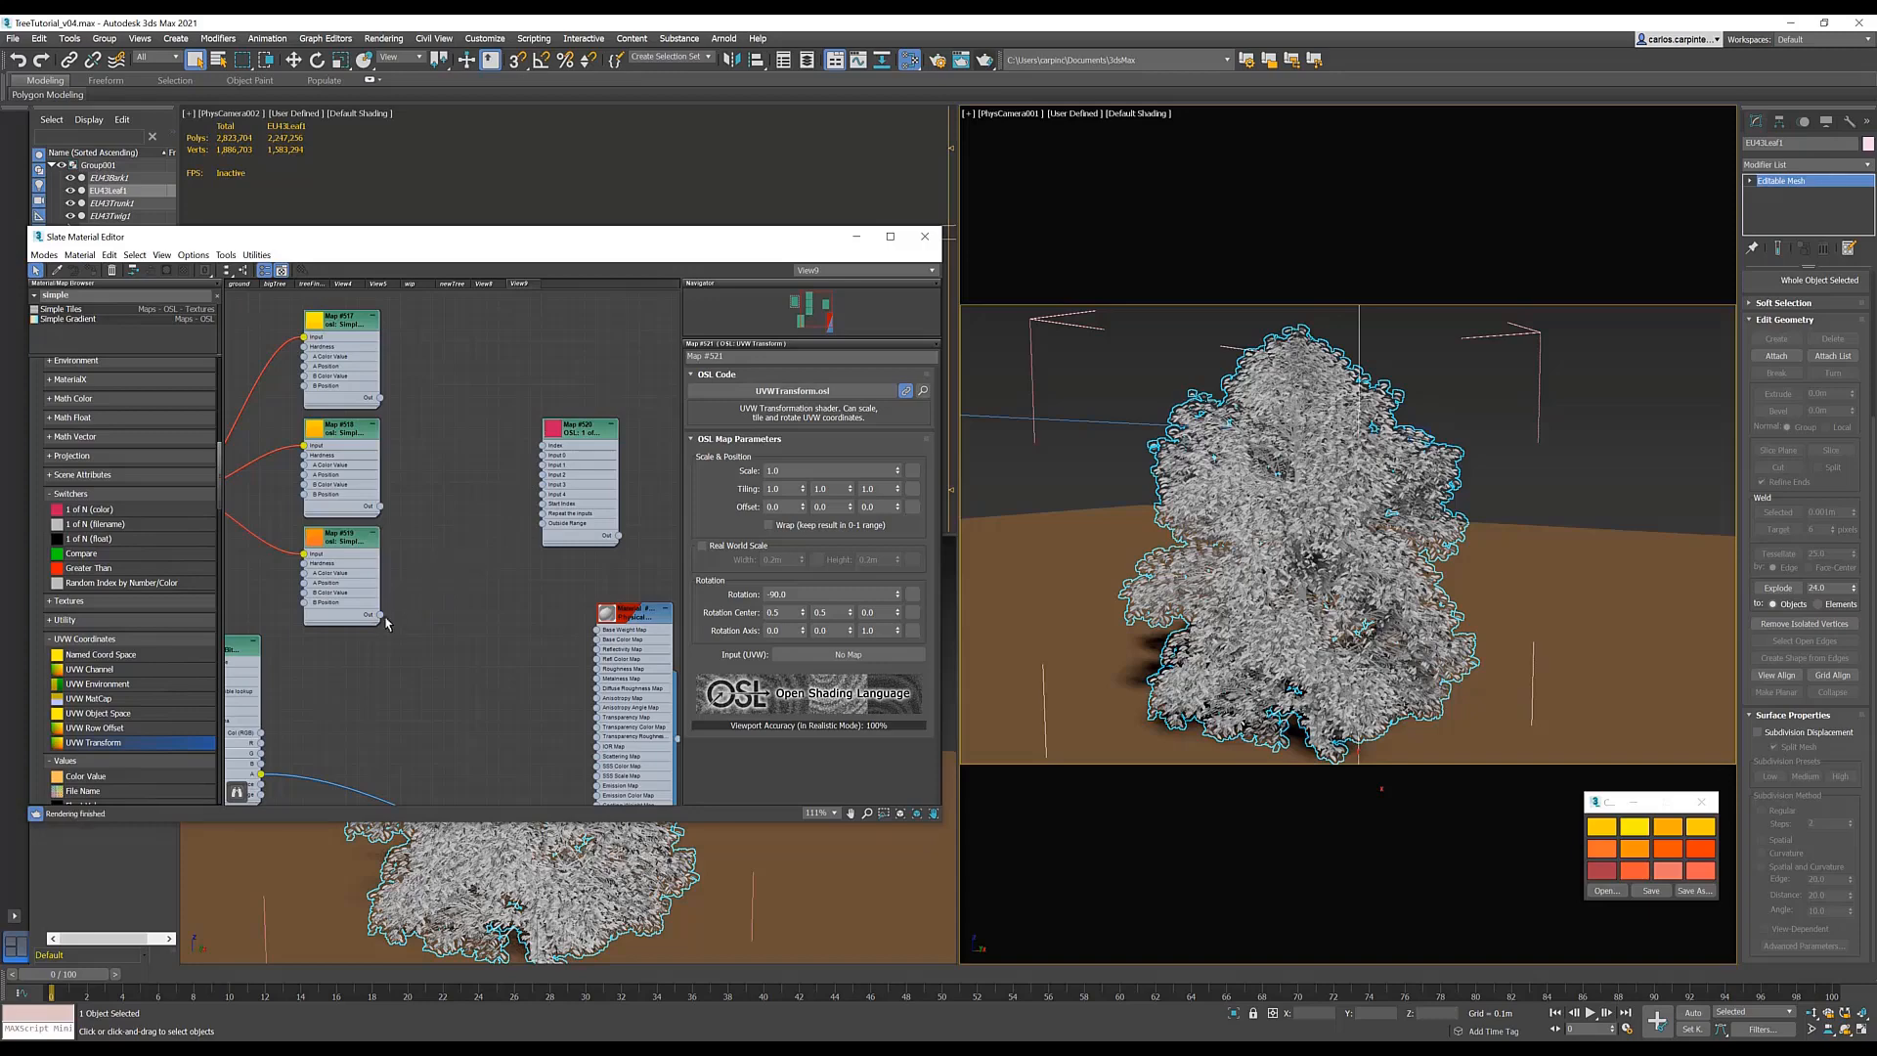
# - Connect the orange Simple Gradient's output to Input 2 of the 1 of N map
pyautogui.moveTo(380, 617); pyautogui.dragTo(543, 475)
pyautogui.doubleClick(359, 438)
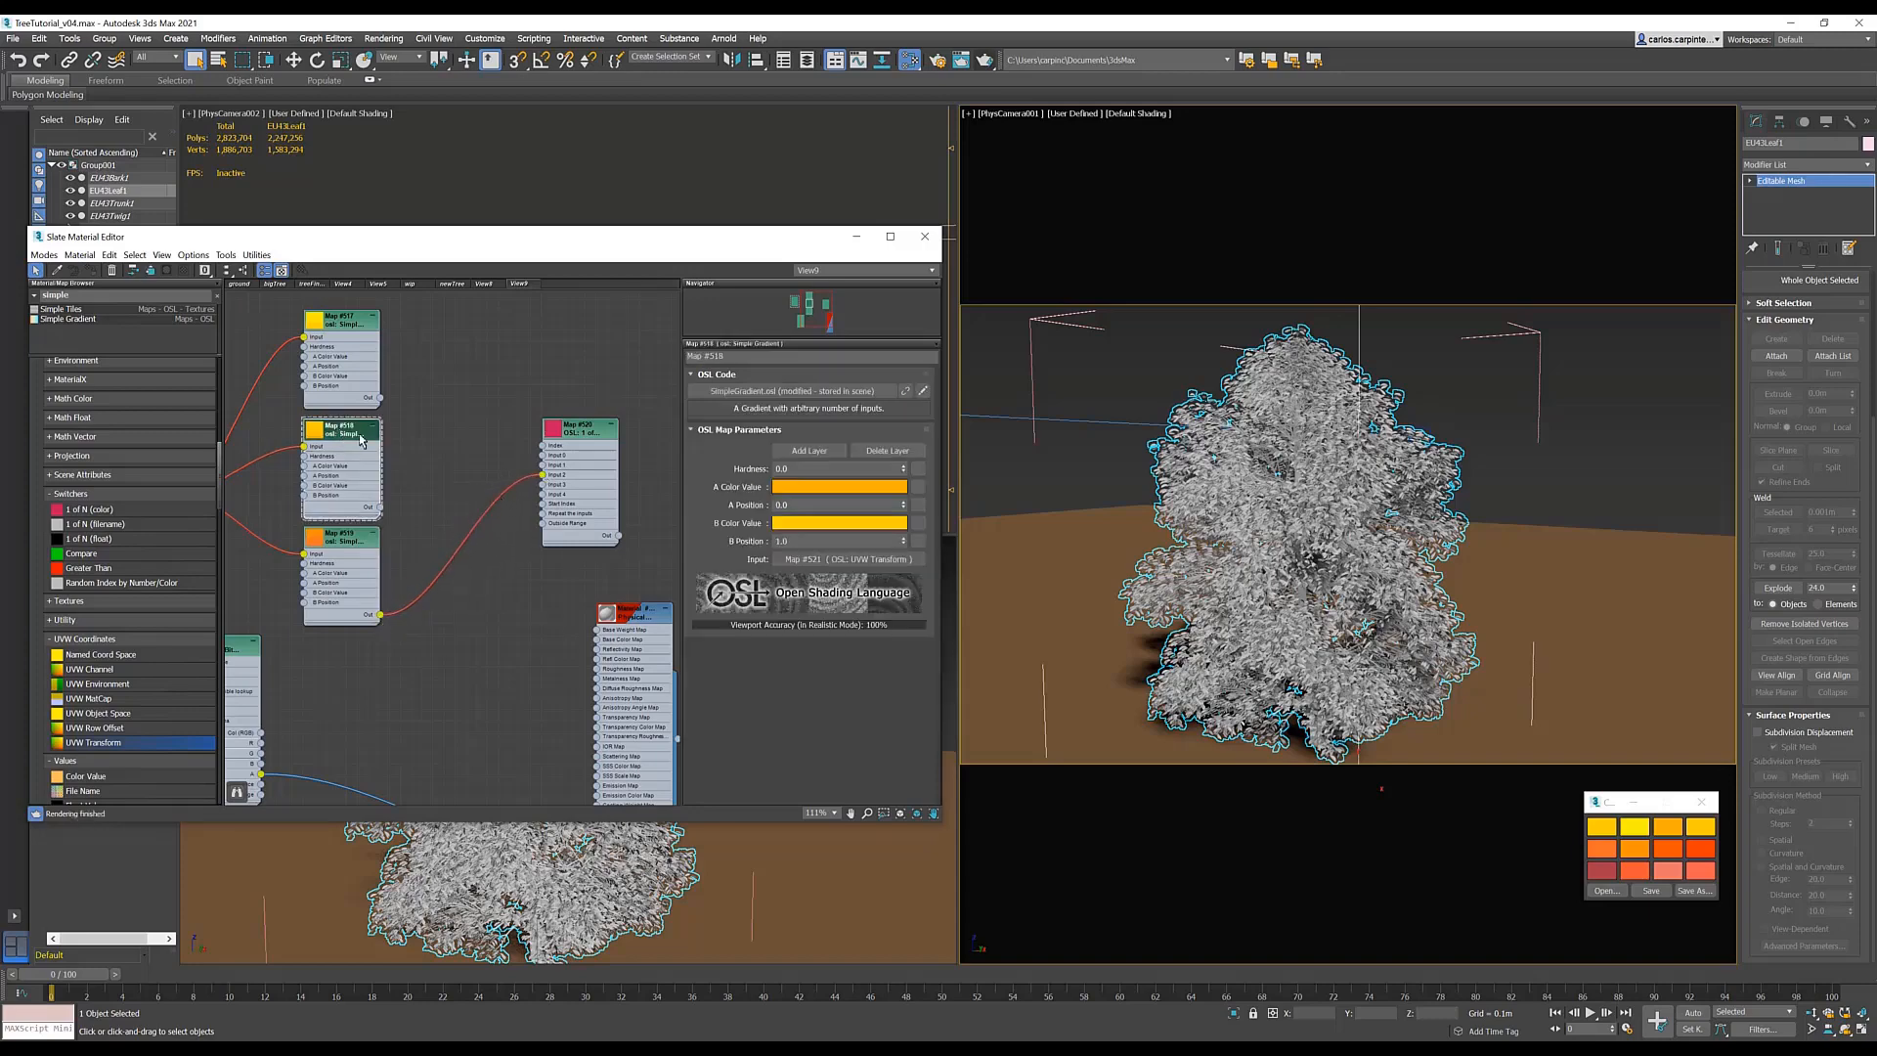
# - Add an OSL Composite map and position it between the gradients and the 1 of N map
pyautogui.scroll(-1, 410, 450)
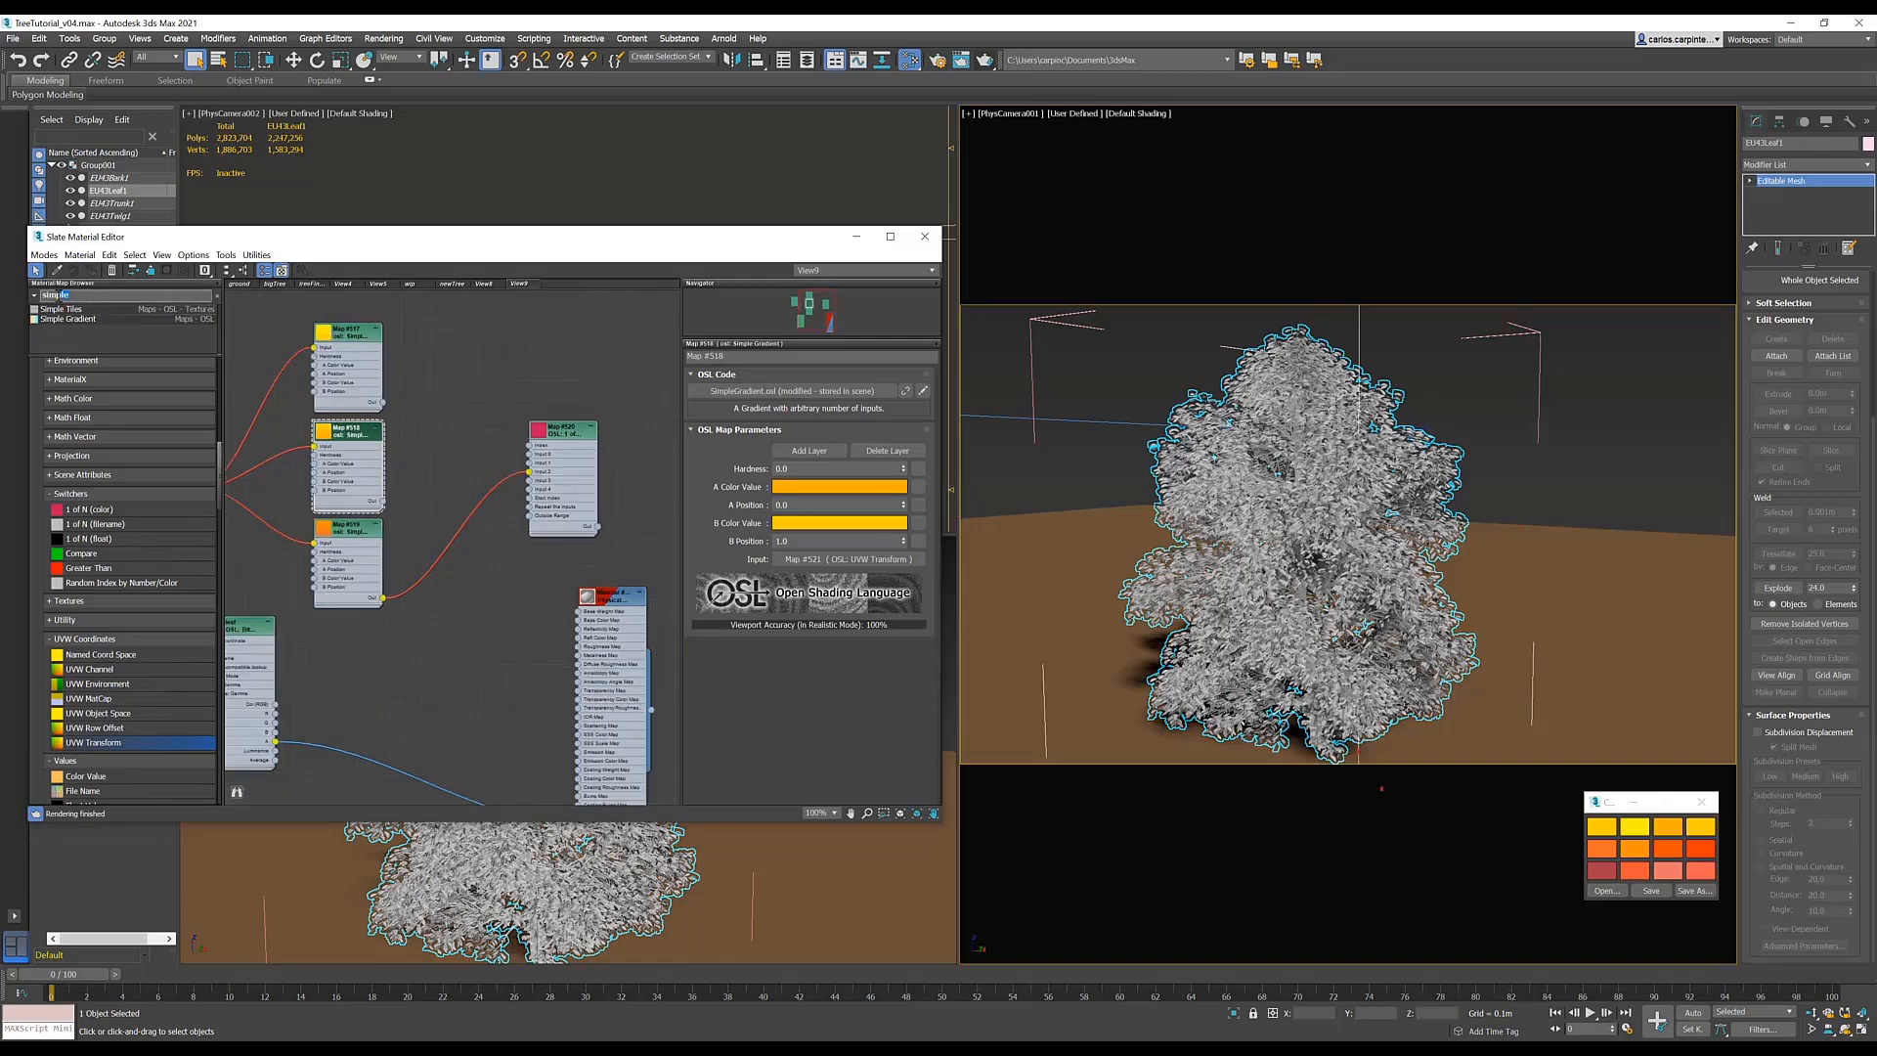
pyautogui.scroll(2, 87, 411)
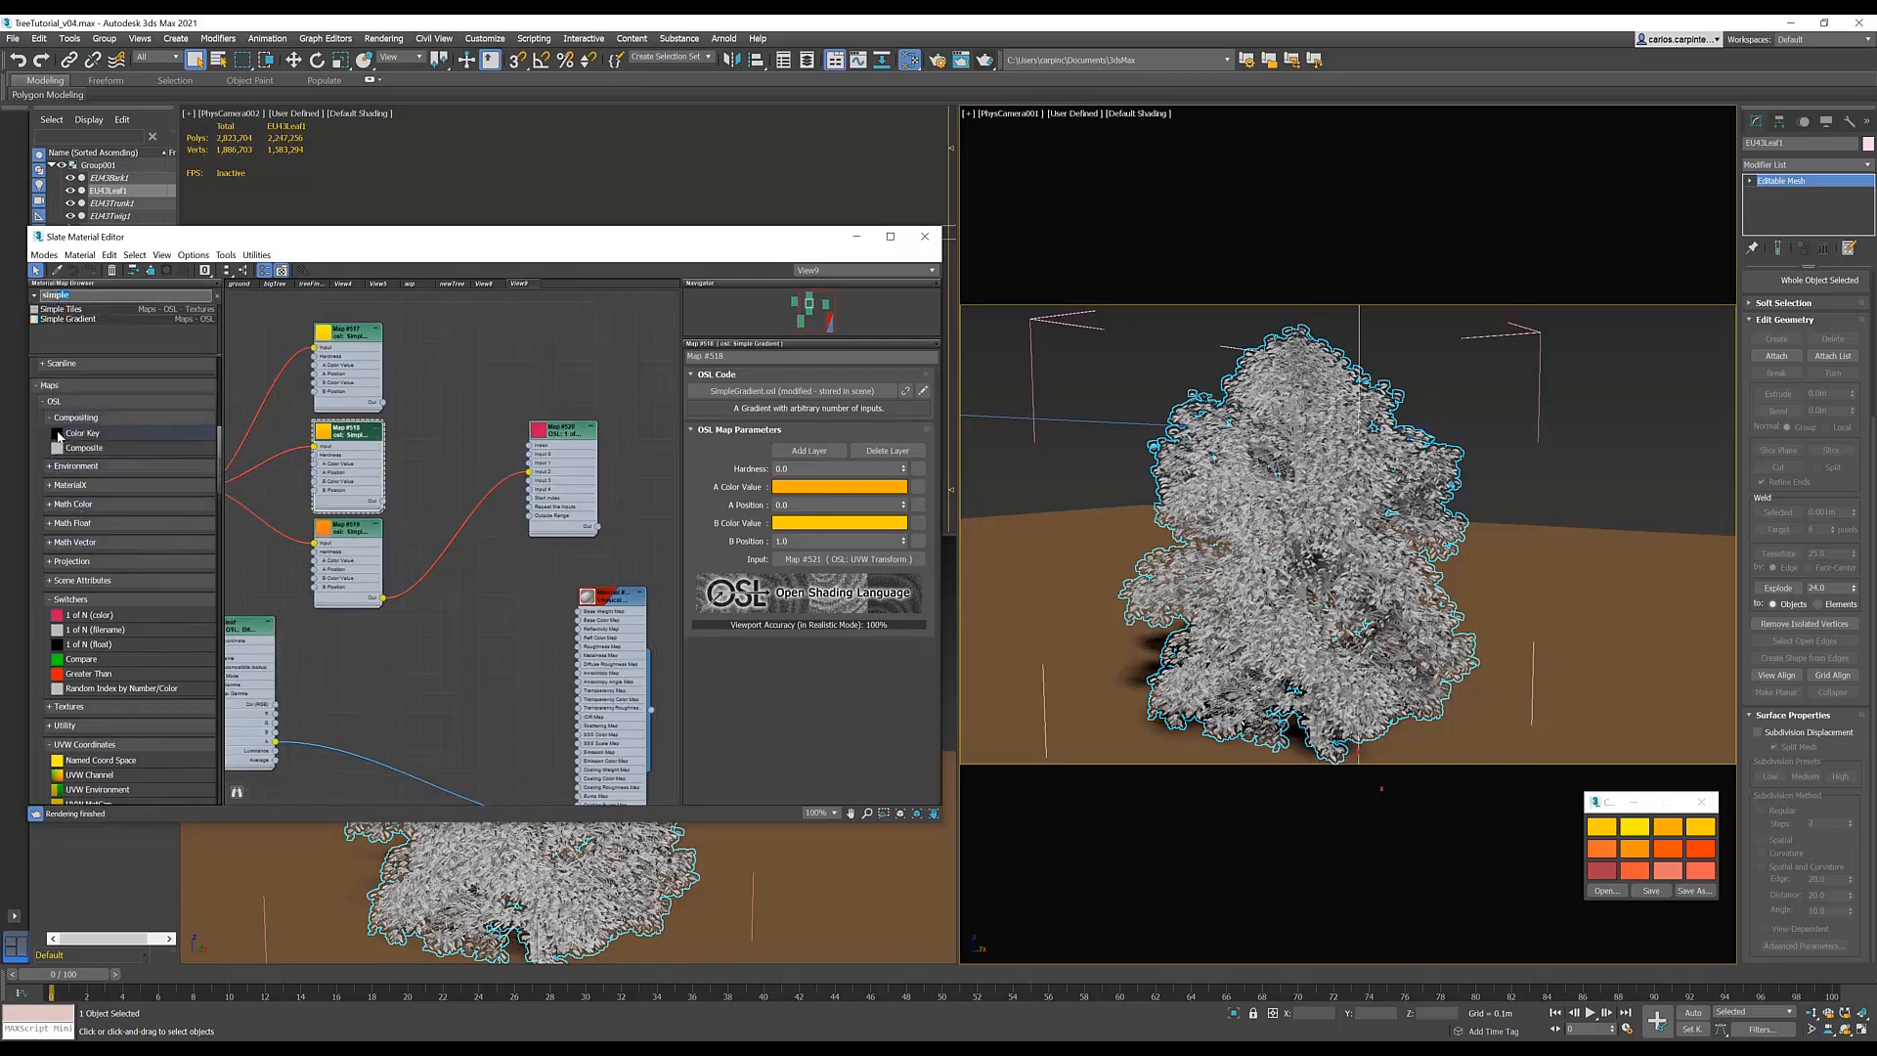
pyautogui.click(70, 448)
pyautogui.click(455, 391)
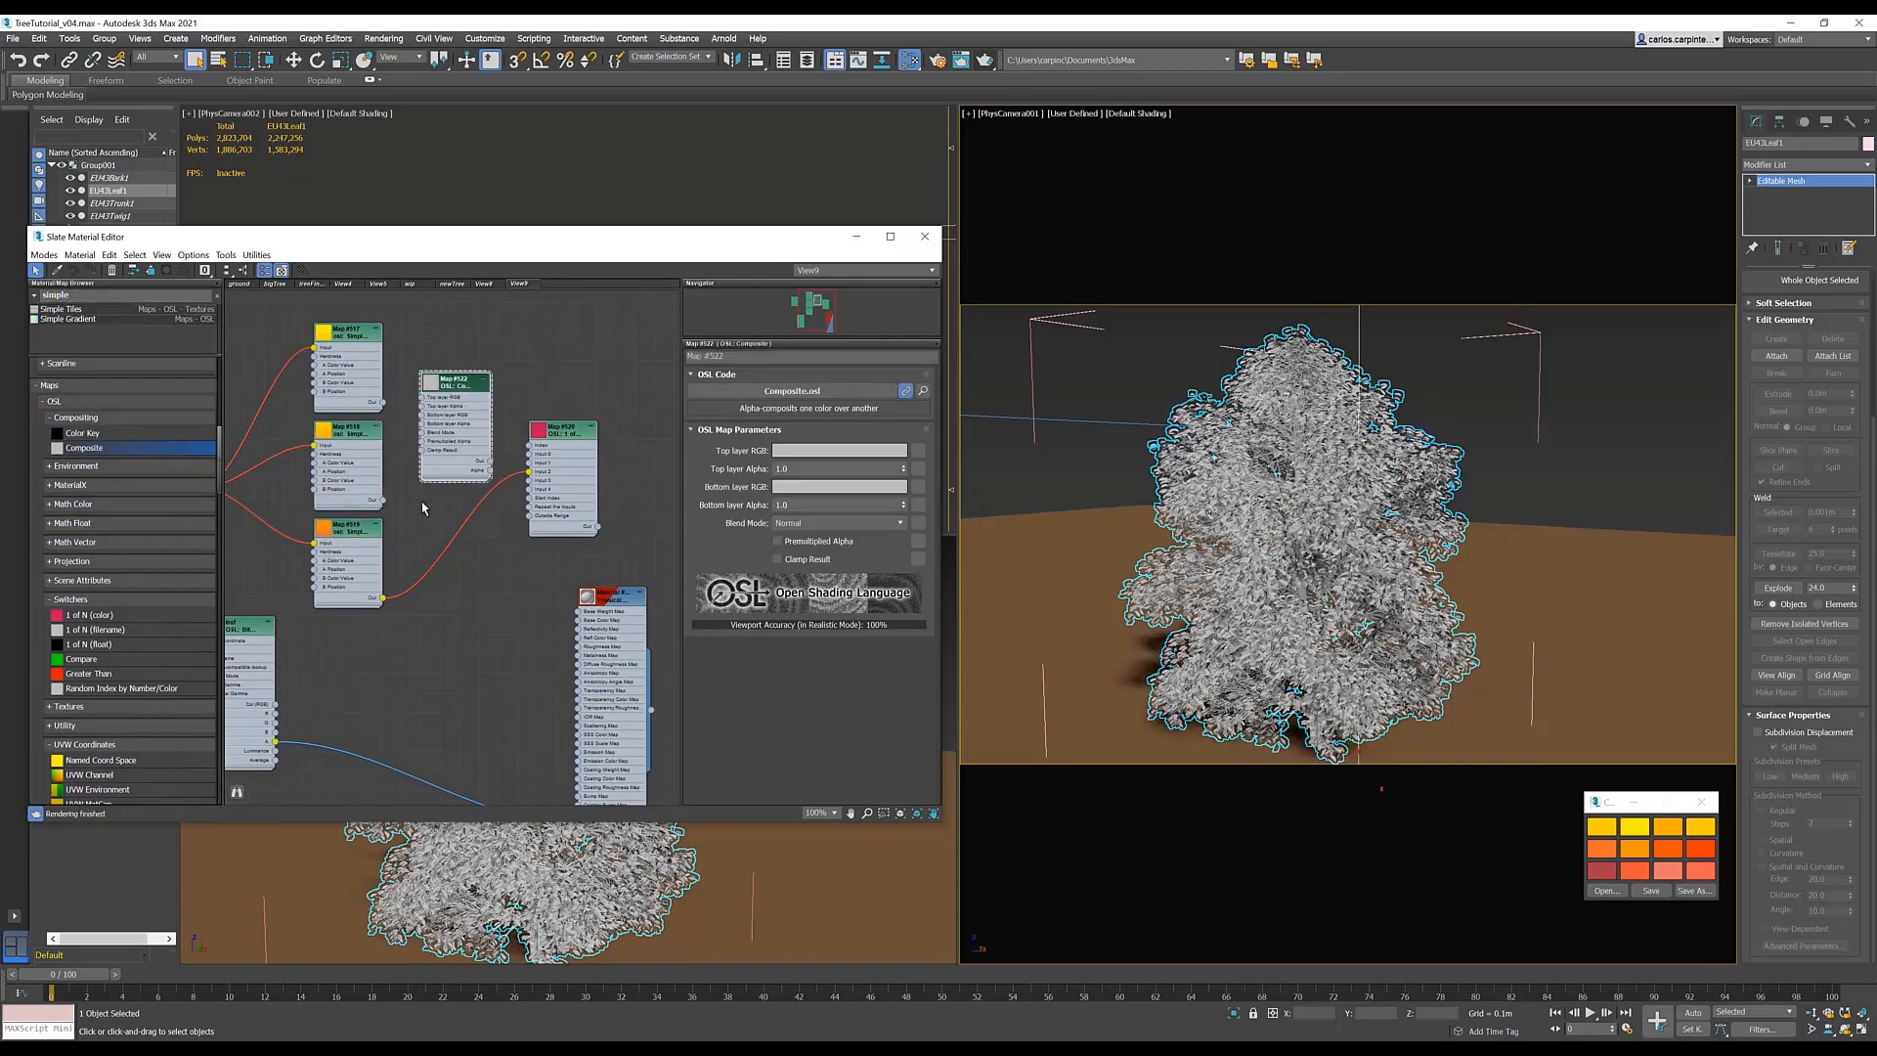
pyautogui.moveTo(646, 428); pyautogui.dragTo(666, 505)
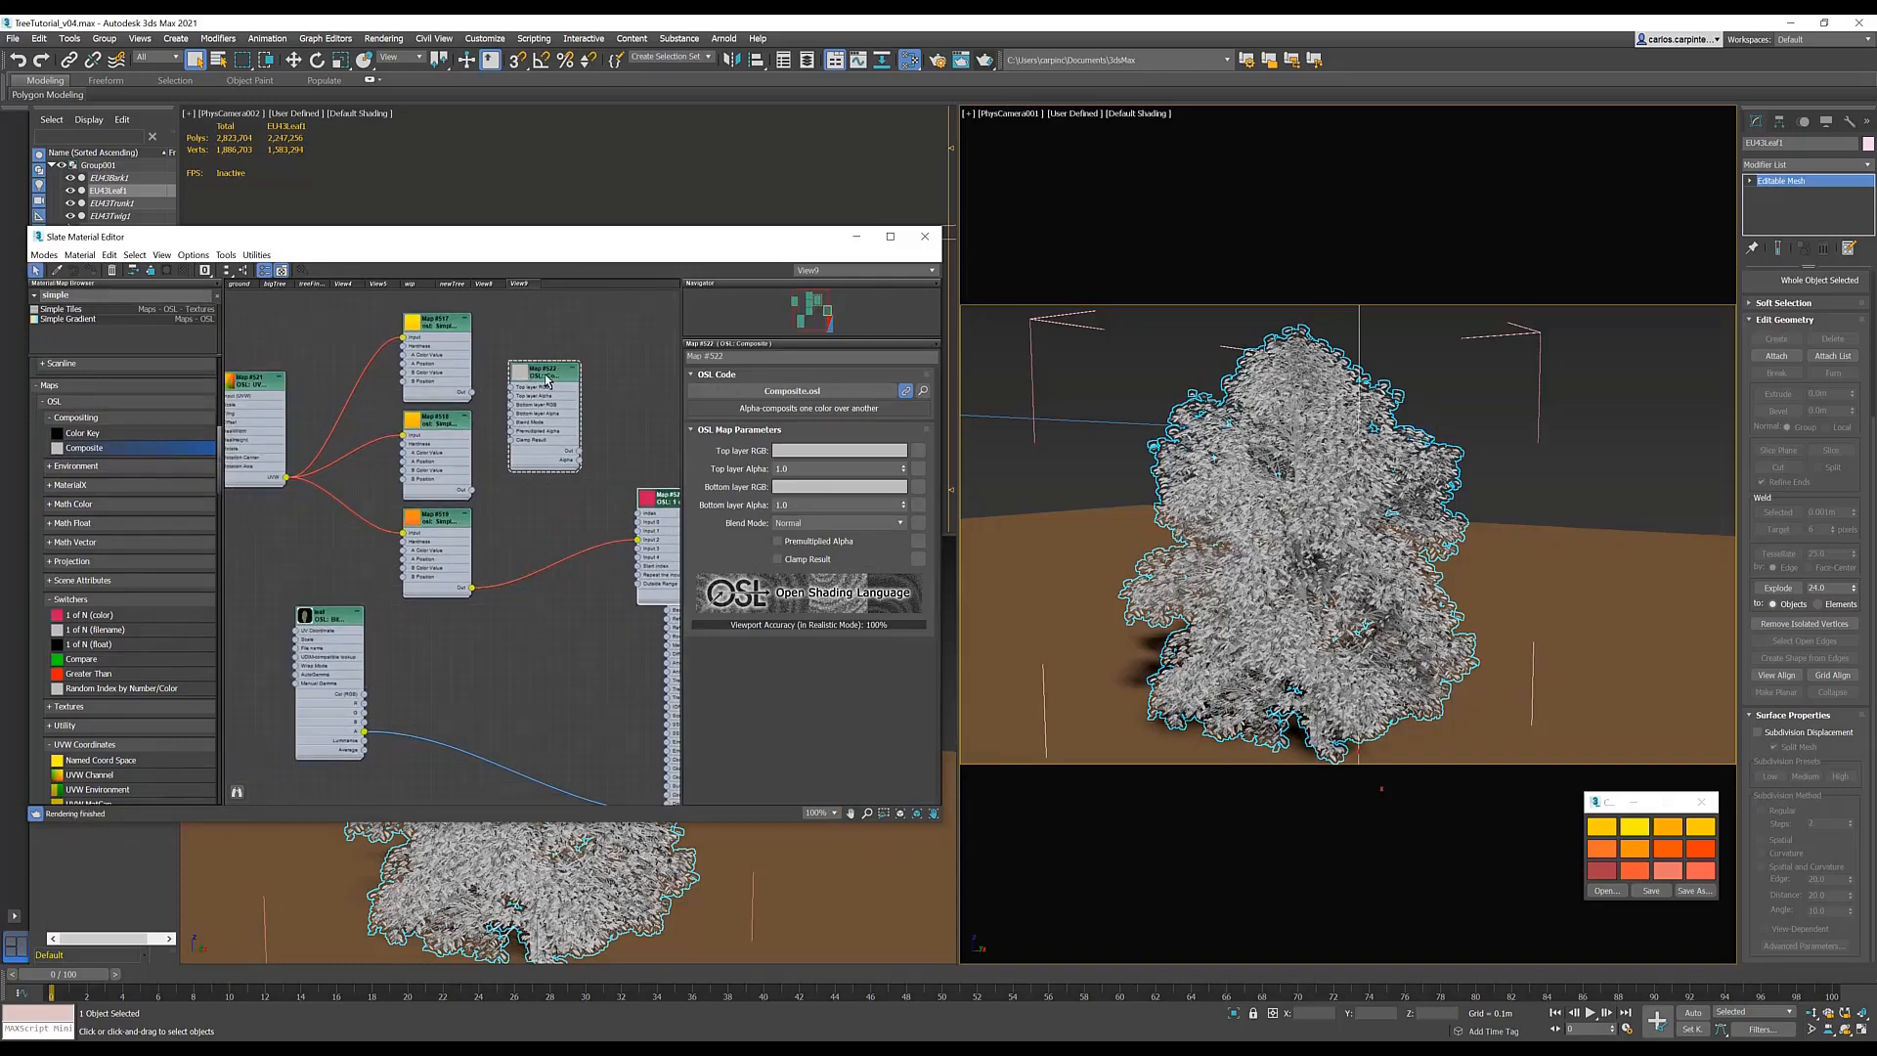
pyautogui.moveTo(546, 381); pyautogui.dragTo(566, 419)
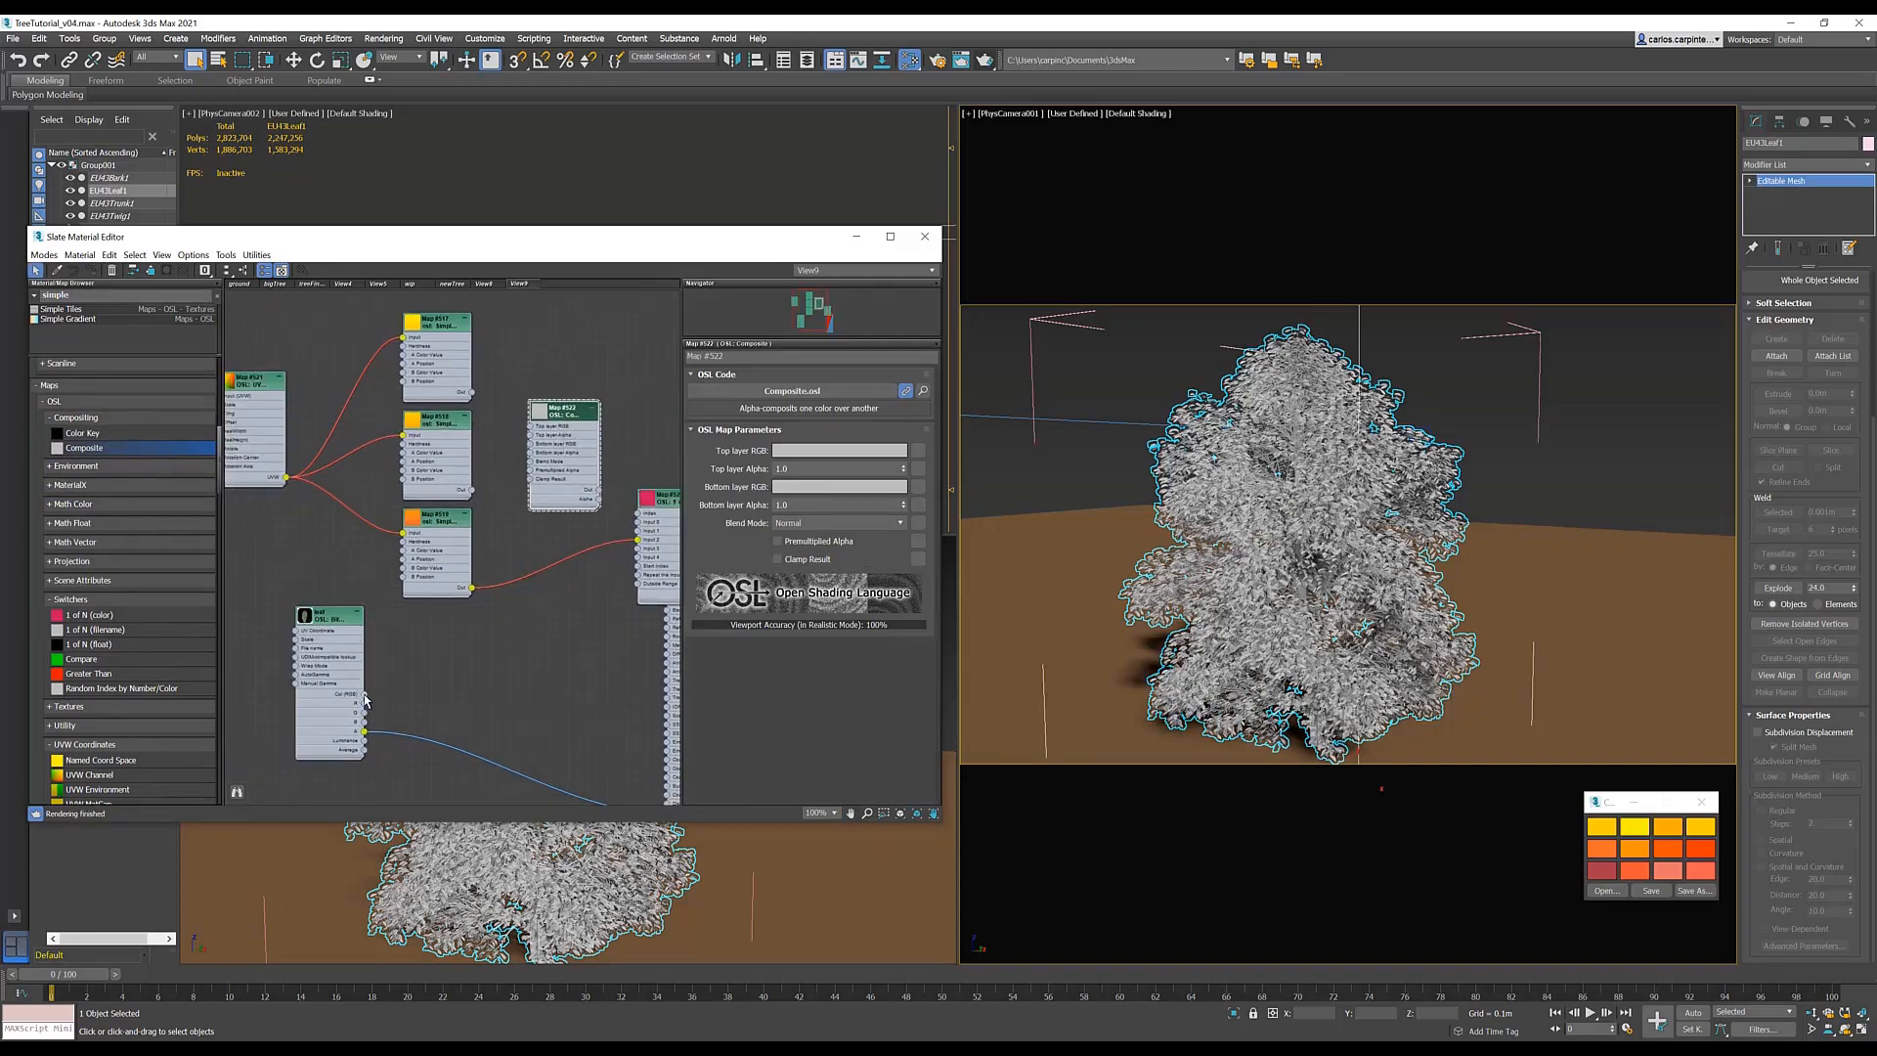
pyautogui.moveTo(363, 695); pyautogui.dragTo(531, 427)
pyautogui.moveTo(507, 496); pyautogui.dragTo(513, 464)
pyautogui.click(485, 432)
pyautogui.click(490, 461)
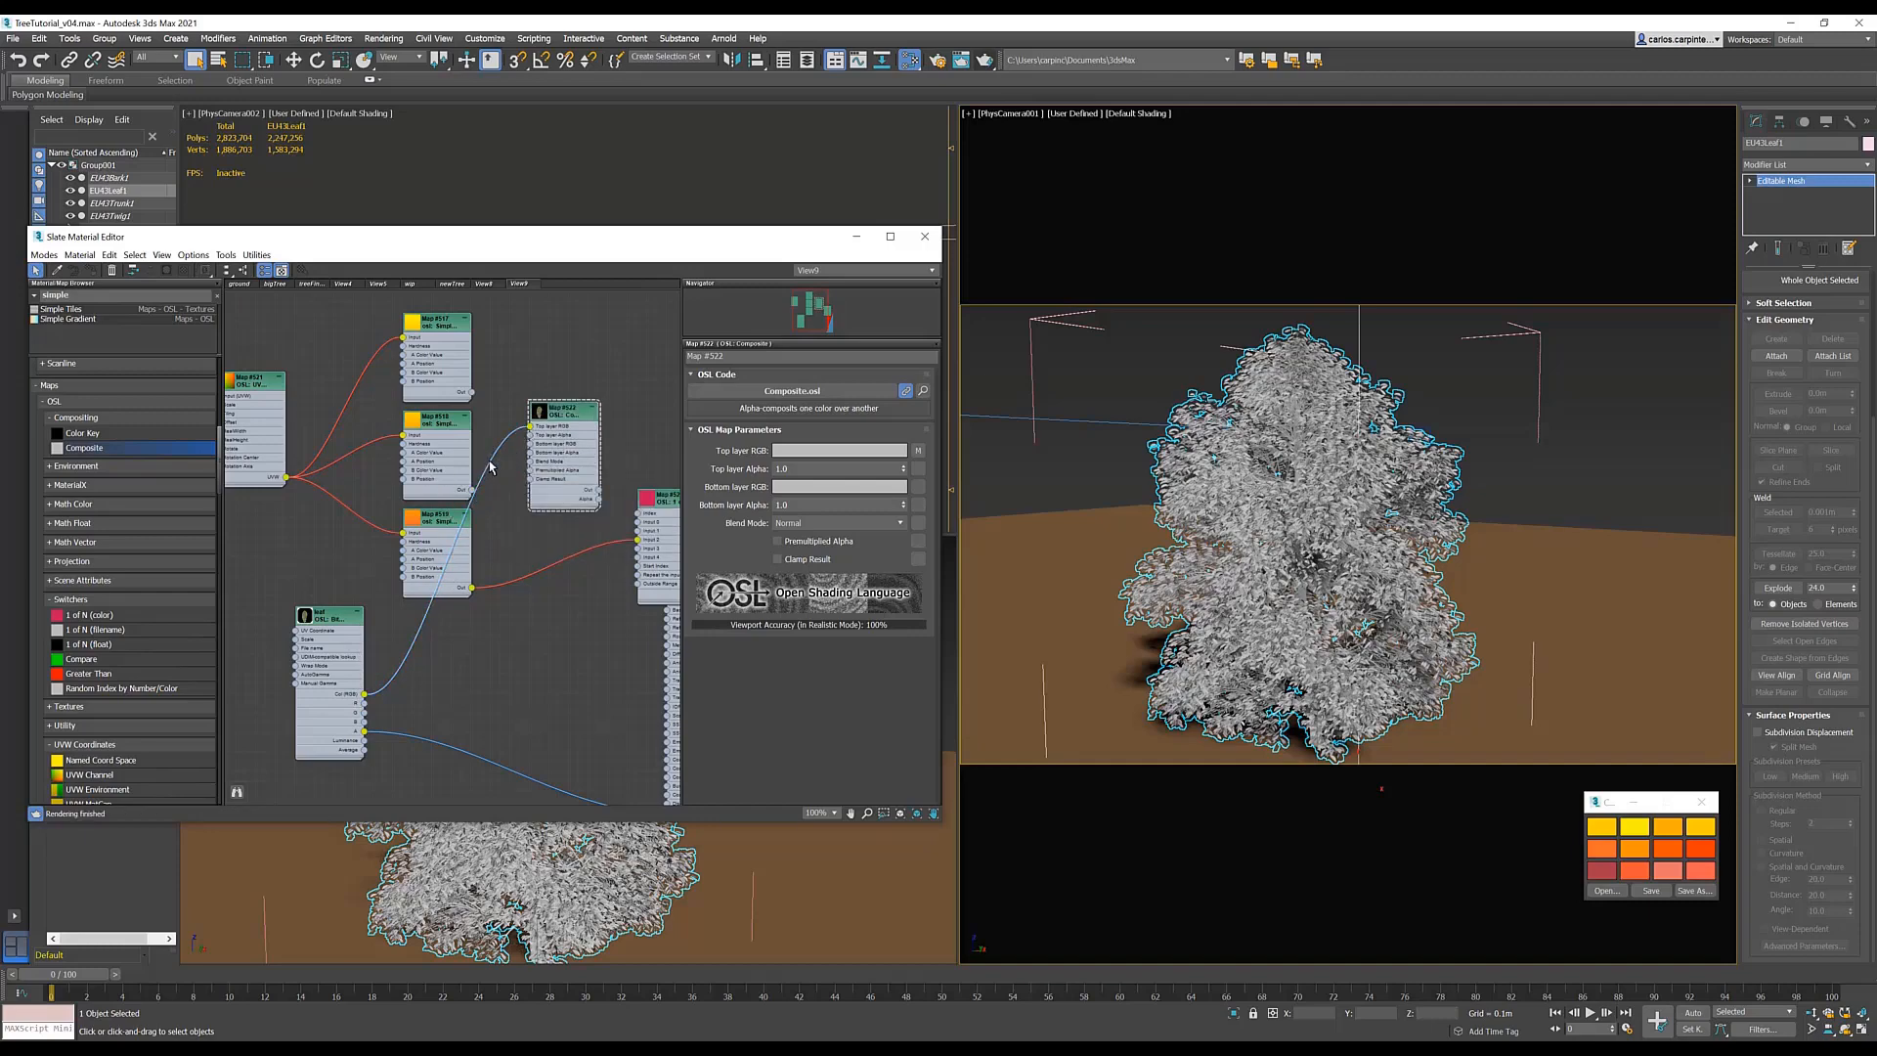
pyautogui.press('Delete')
# - Feed the middle gradient into the Composite's top layer RGB and the leaf bitmap into its bottom layer RGB, using Color Dodge blending
pyautogui.moveTo(516, 454); pyautogui.dragTo(530, 429)
pyautogui.moveTo(363, 696); pyautogui.dragTo(528, 442)
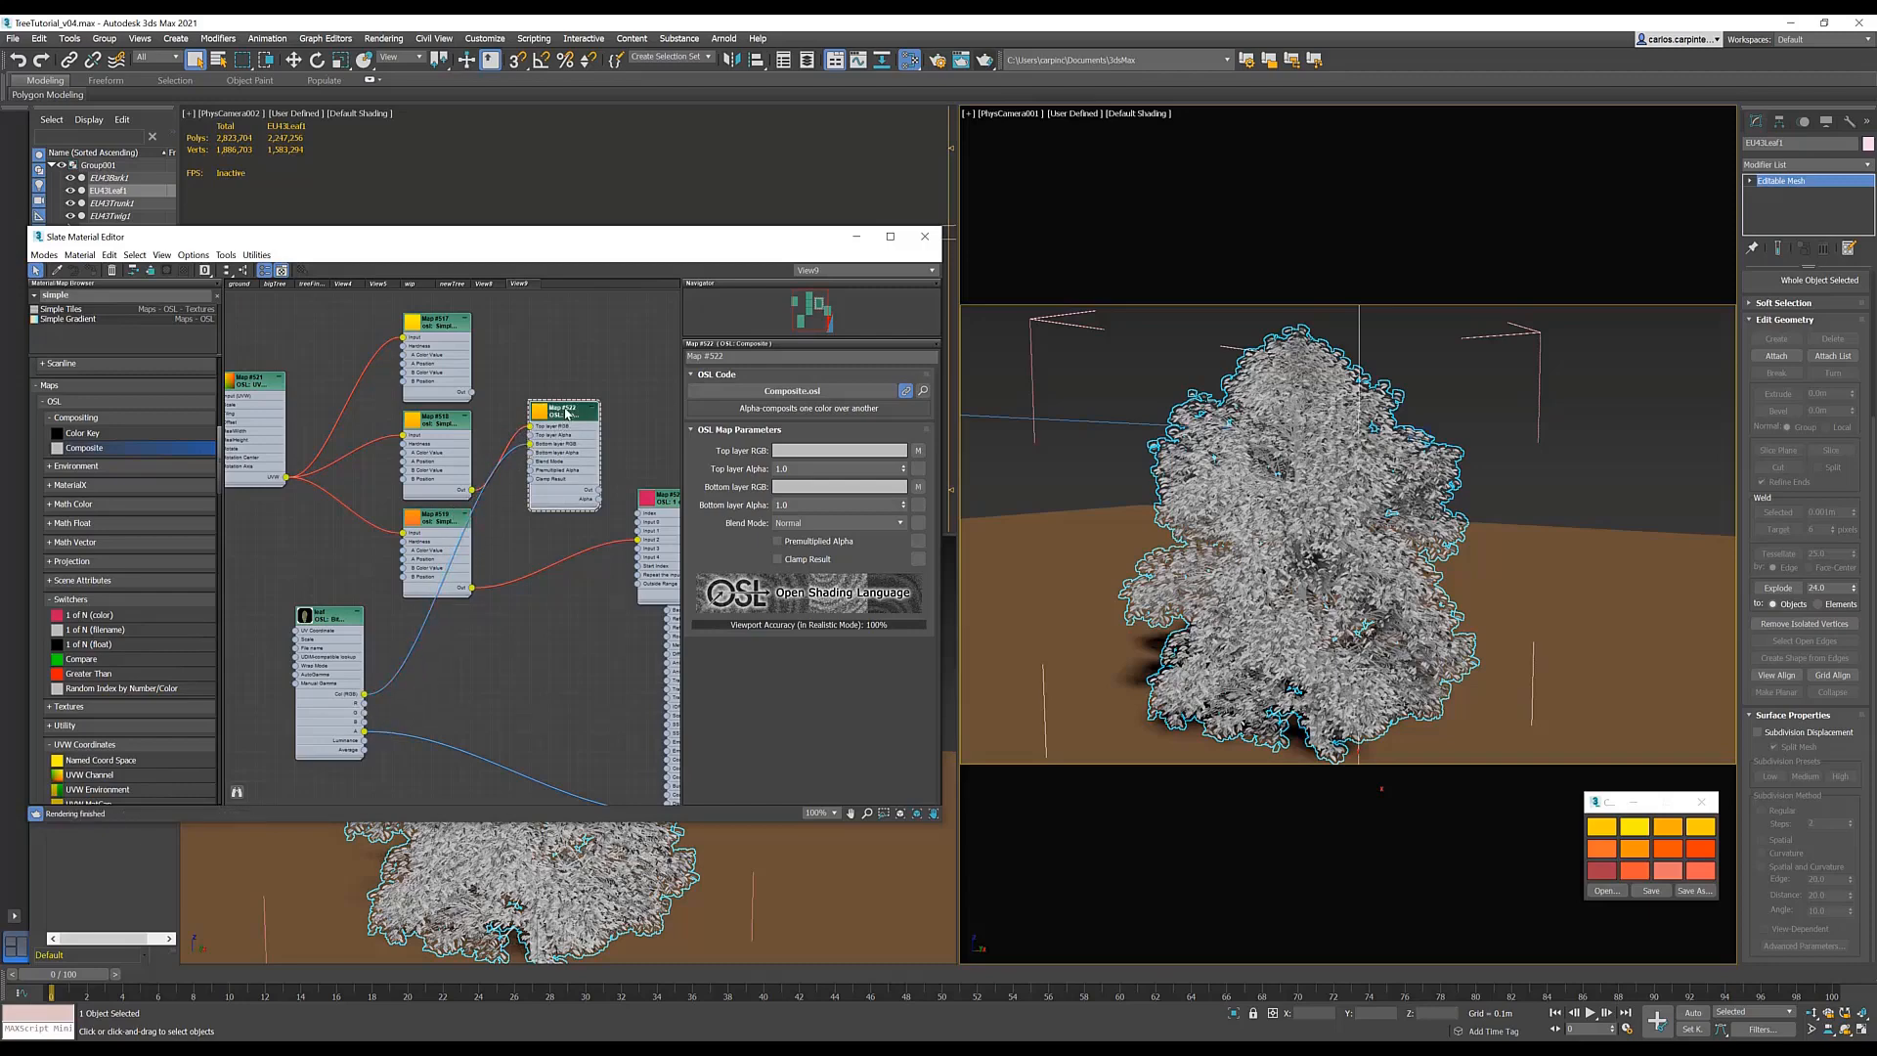
pyautogui.click(838, 523)
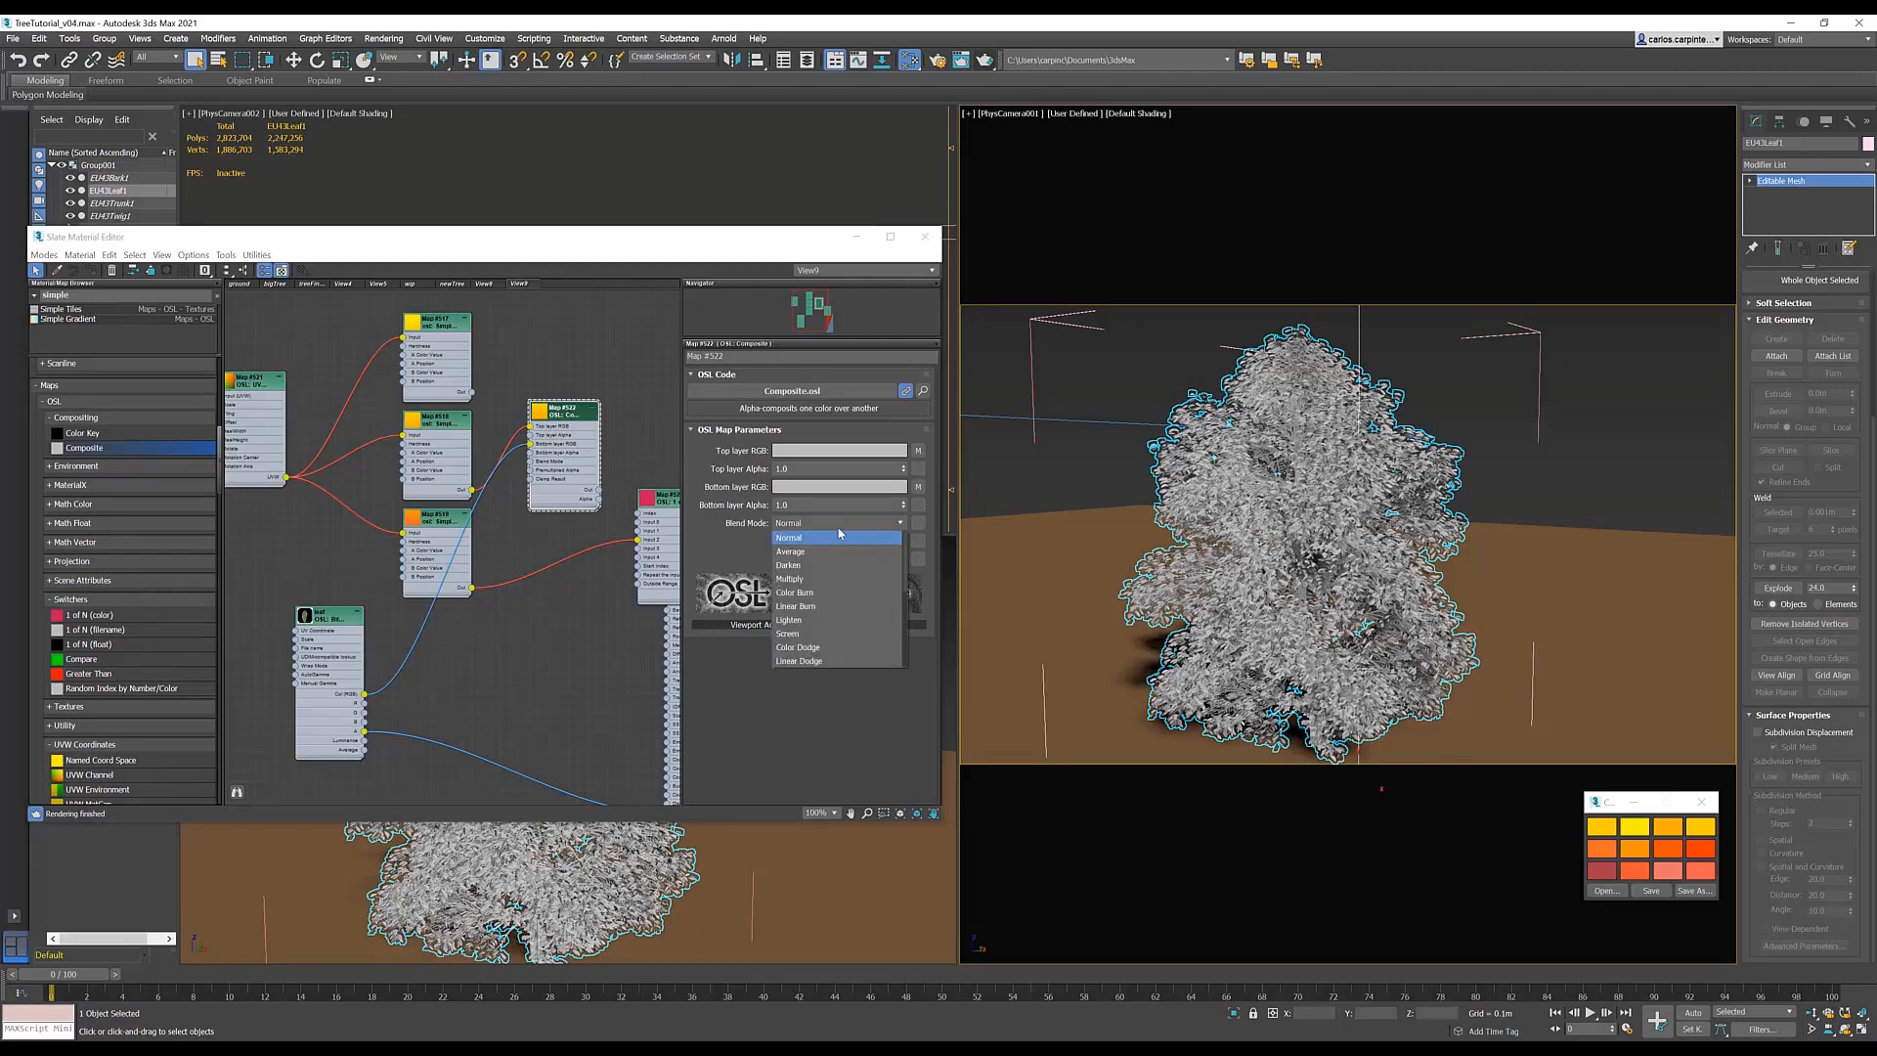
pyautogui.click(810, 649)
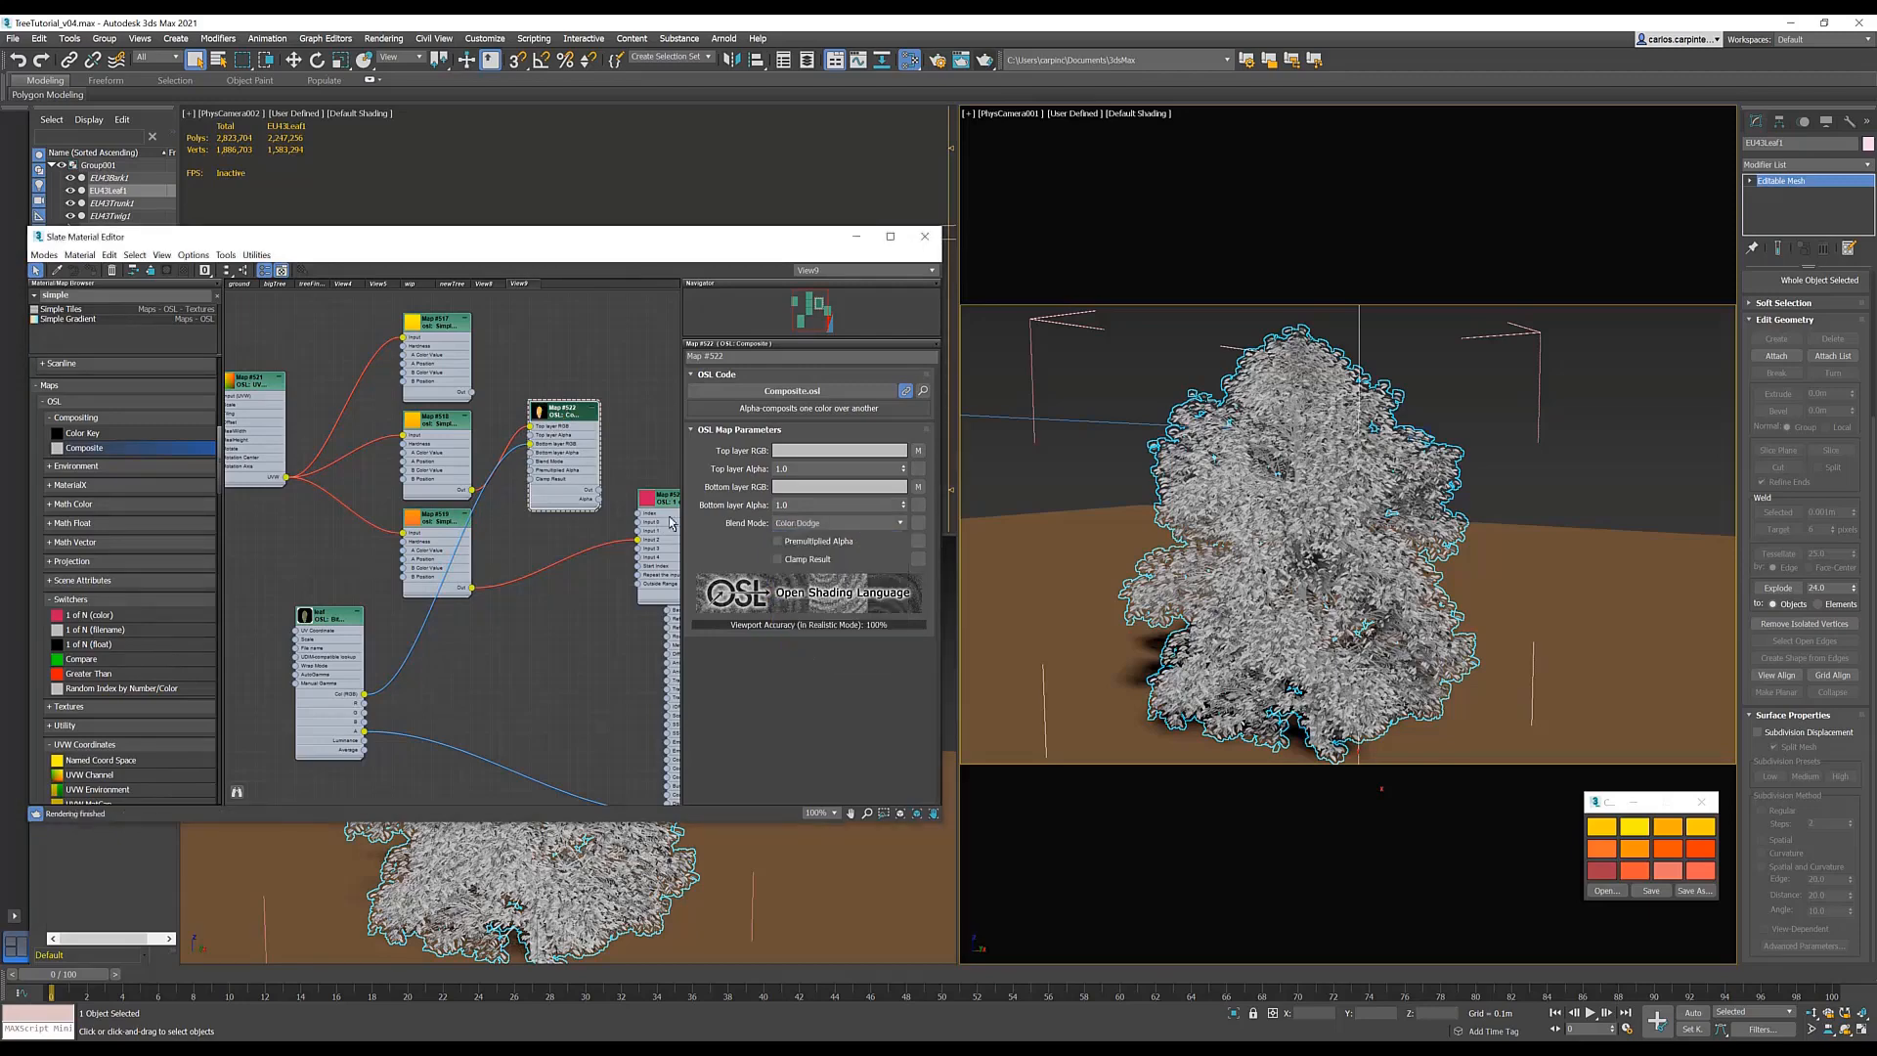
pyautogui.moveTo(566, 401); pyautogui.dragTo(566, 391)
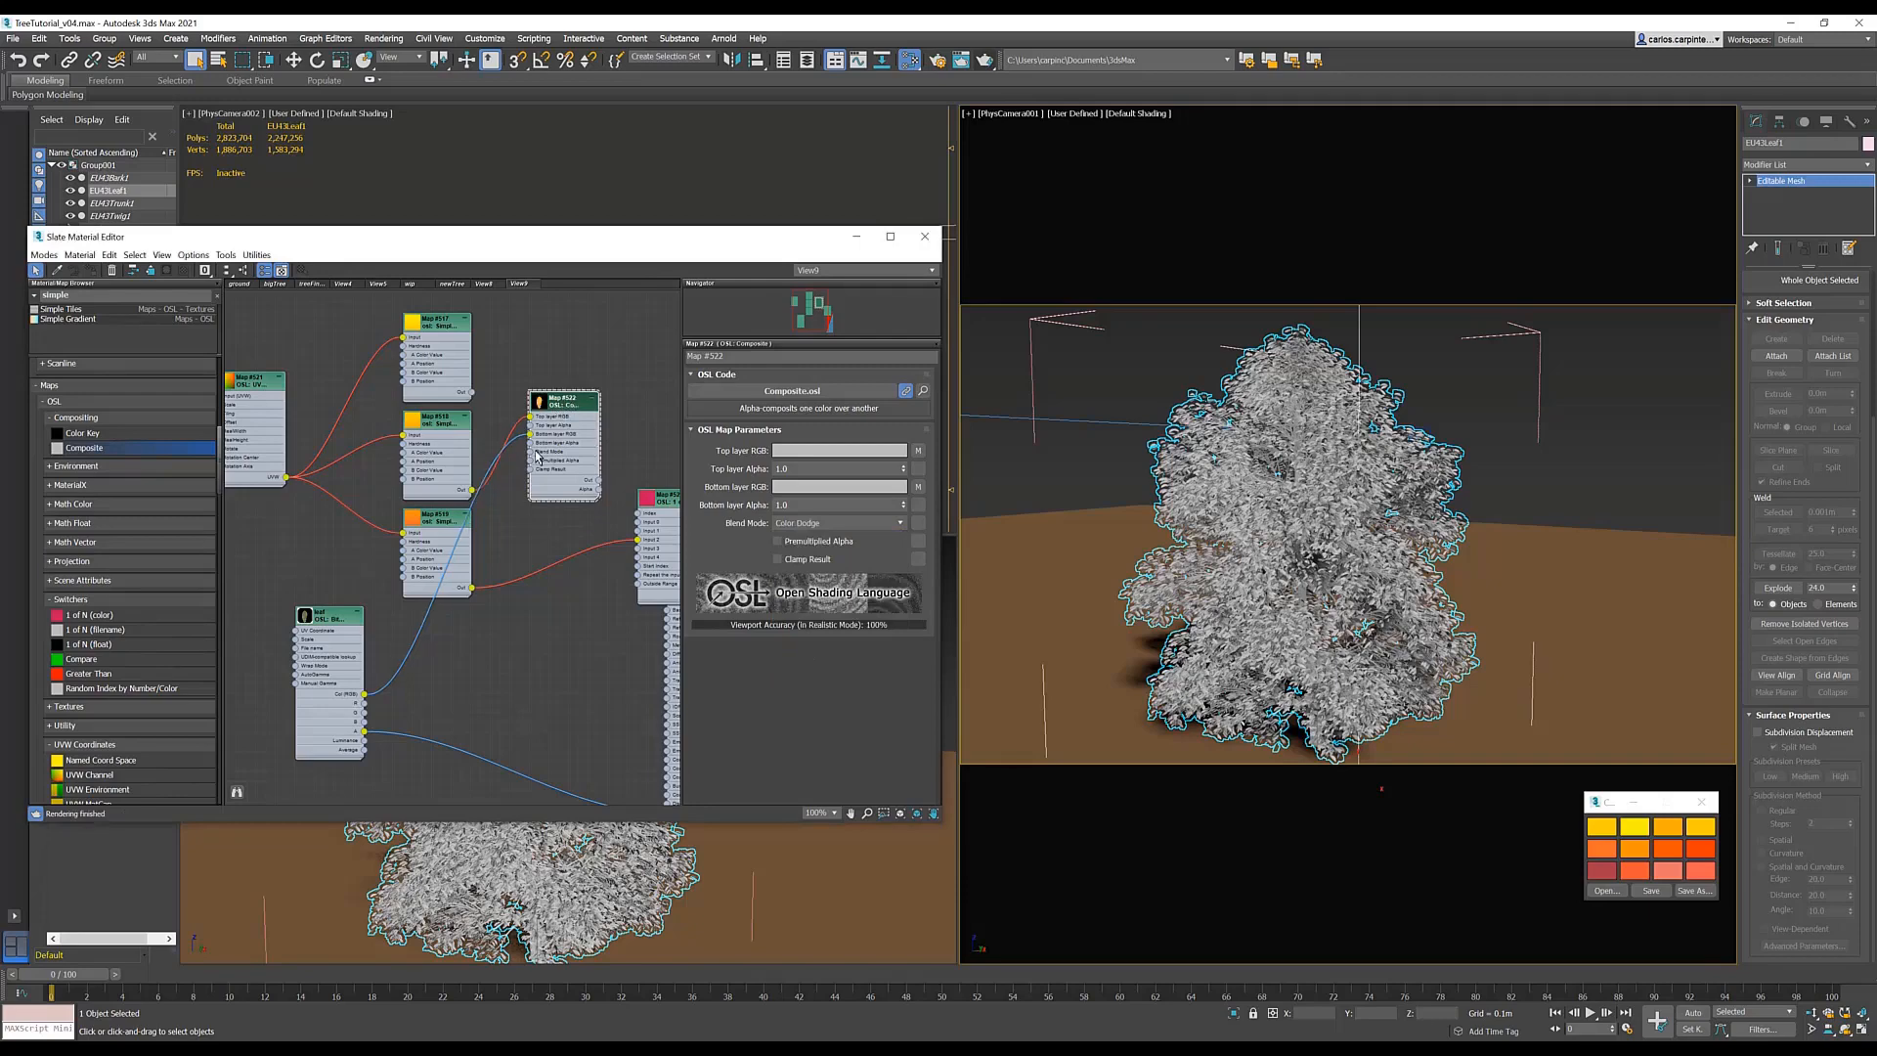
# - Render a preview of the Composite map to check the blended leaf coloring
pyautogui.rightClick(560, 403)
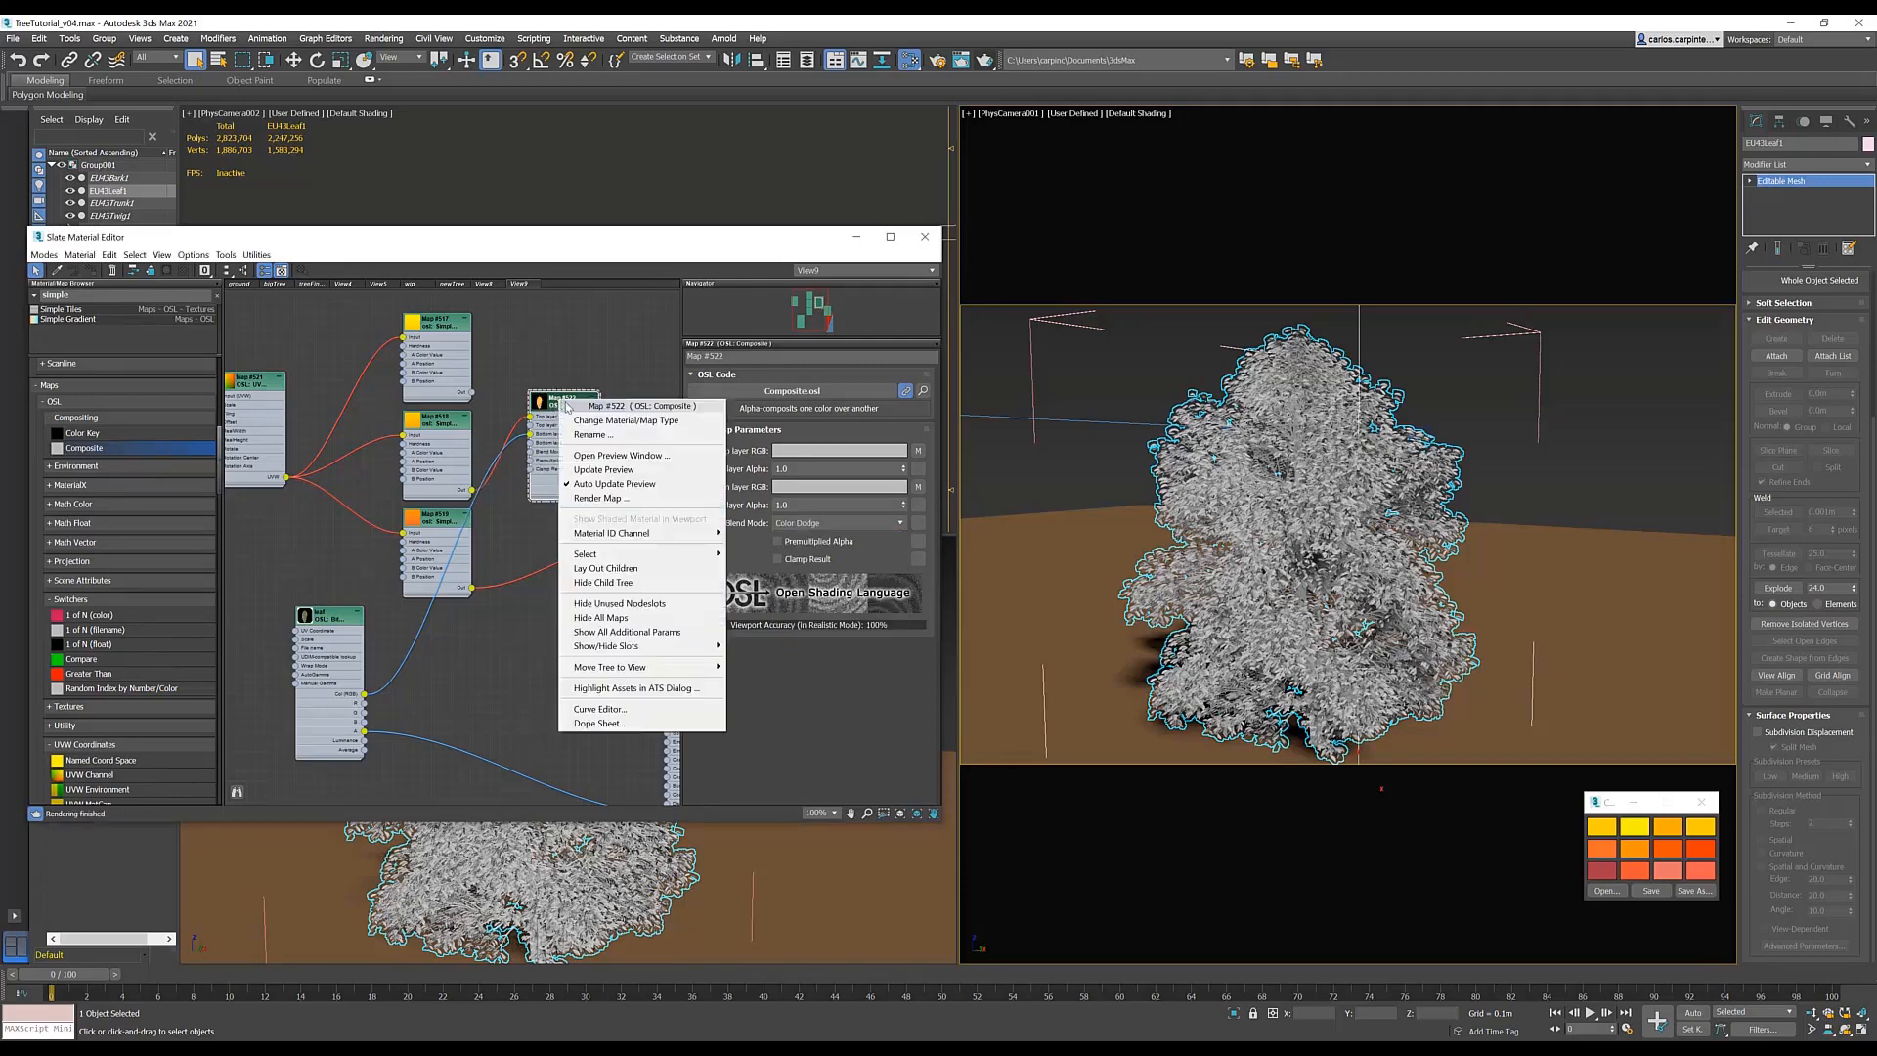
pyautogui.click(587, 505)
pyautogui.click(529, 619)
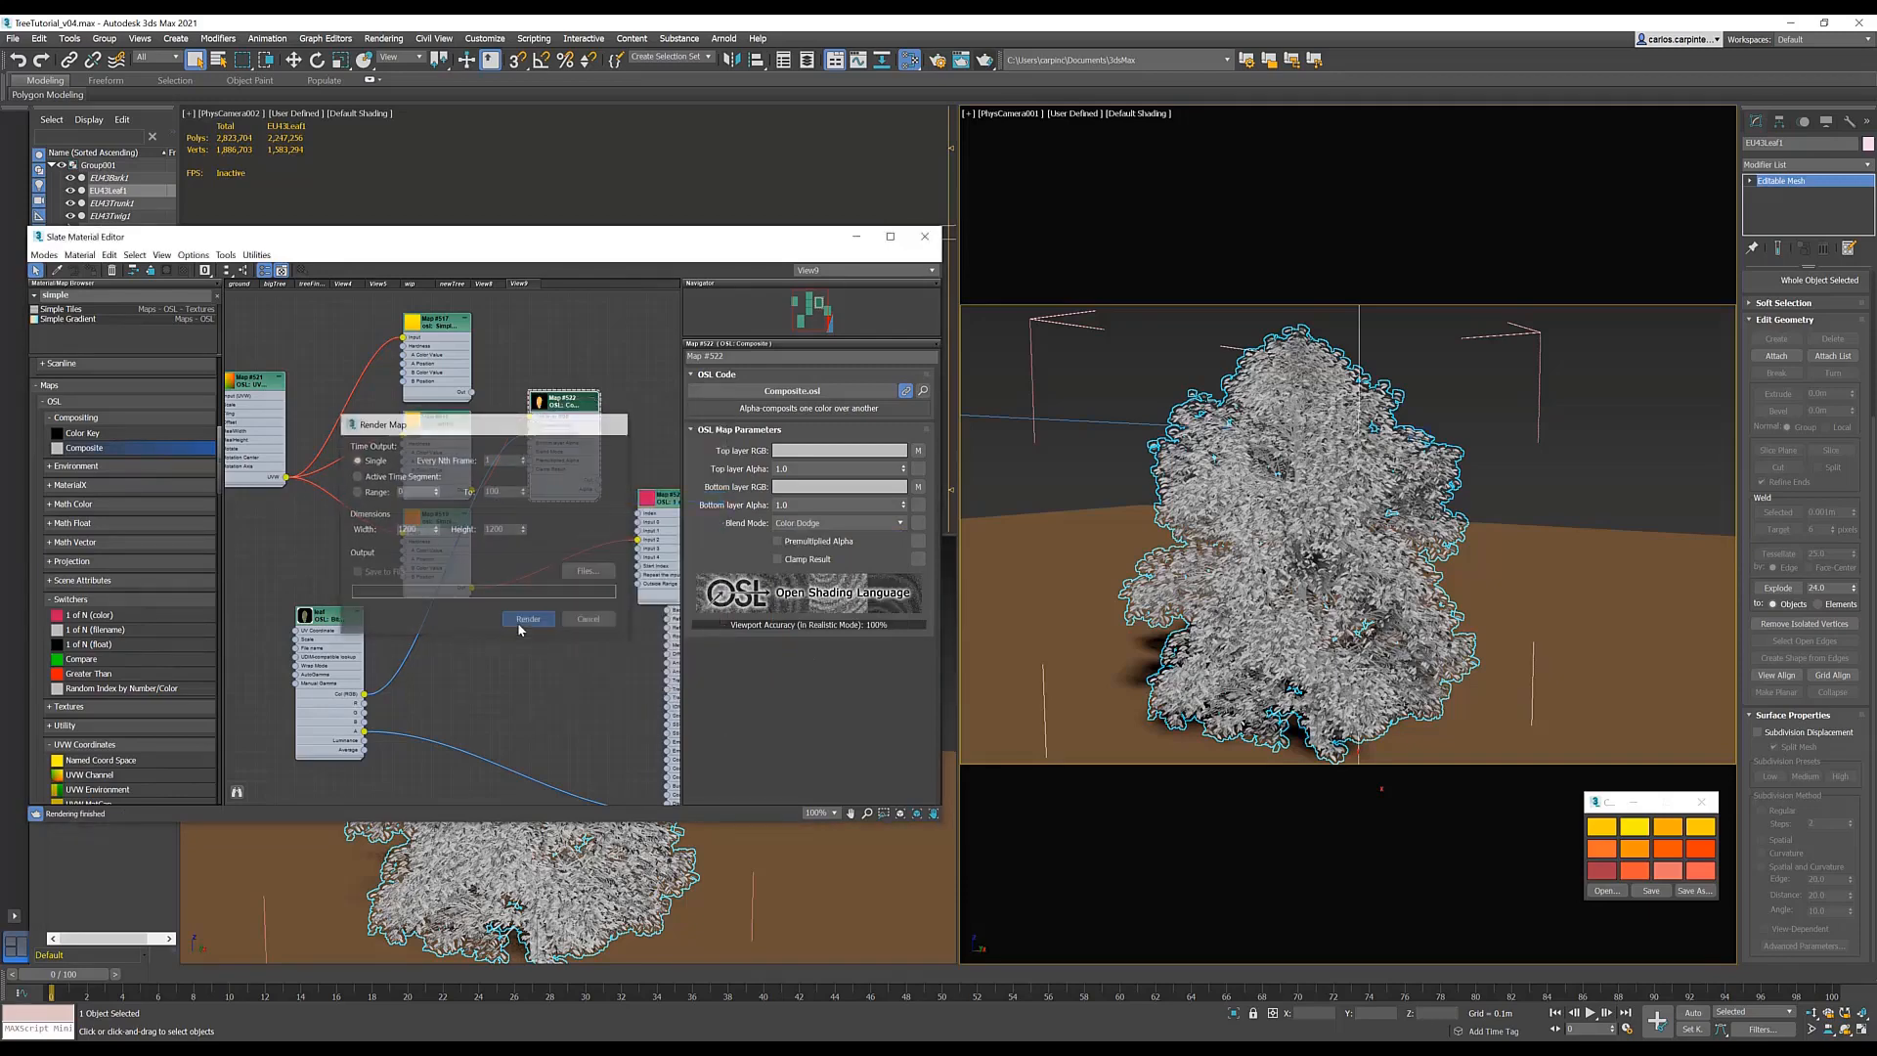
pyautogui.moveTo(383, 37); pyautogui.dragTo(485, 129)
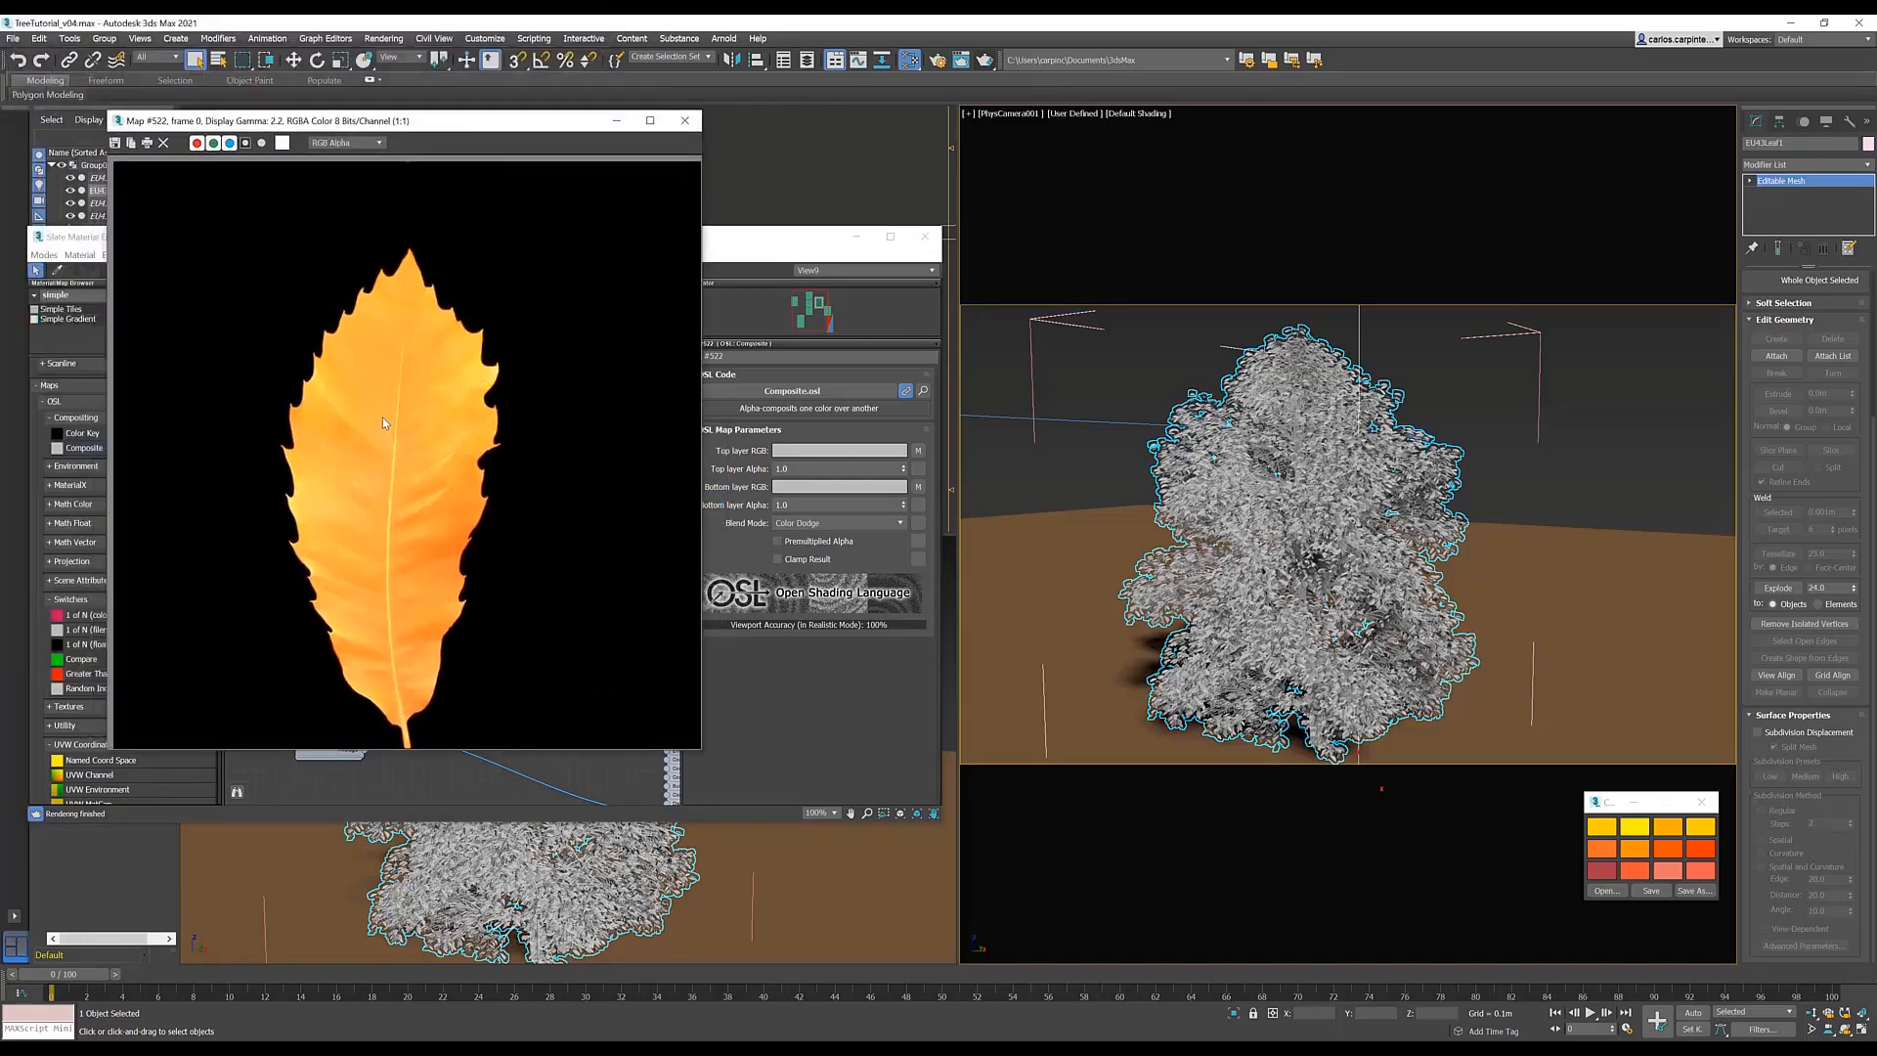
pyautogui.click(686, 121)
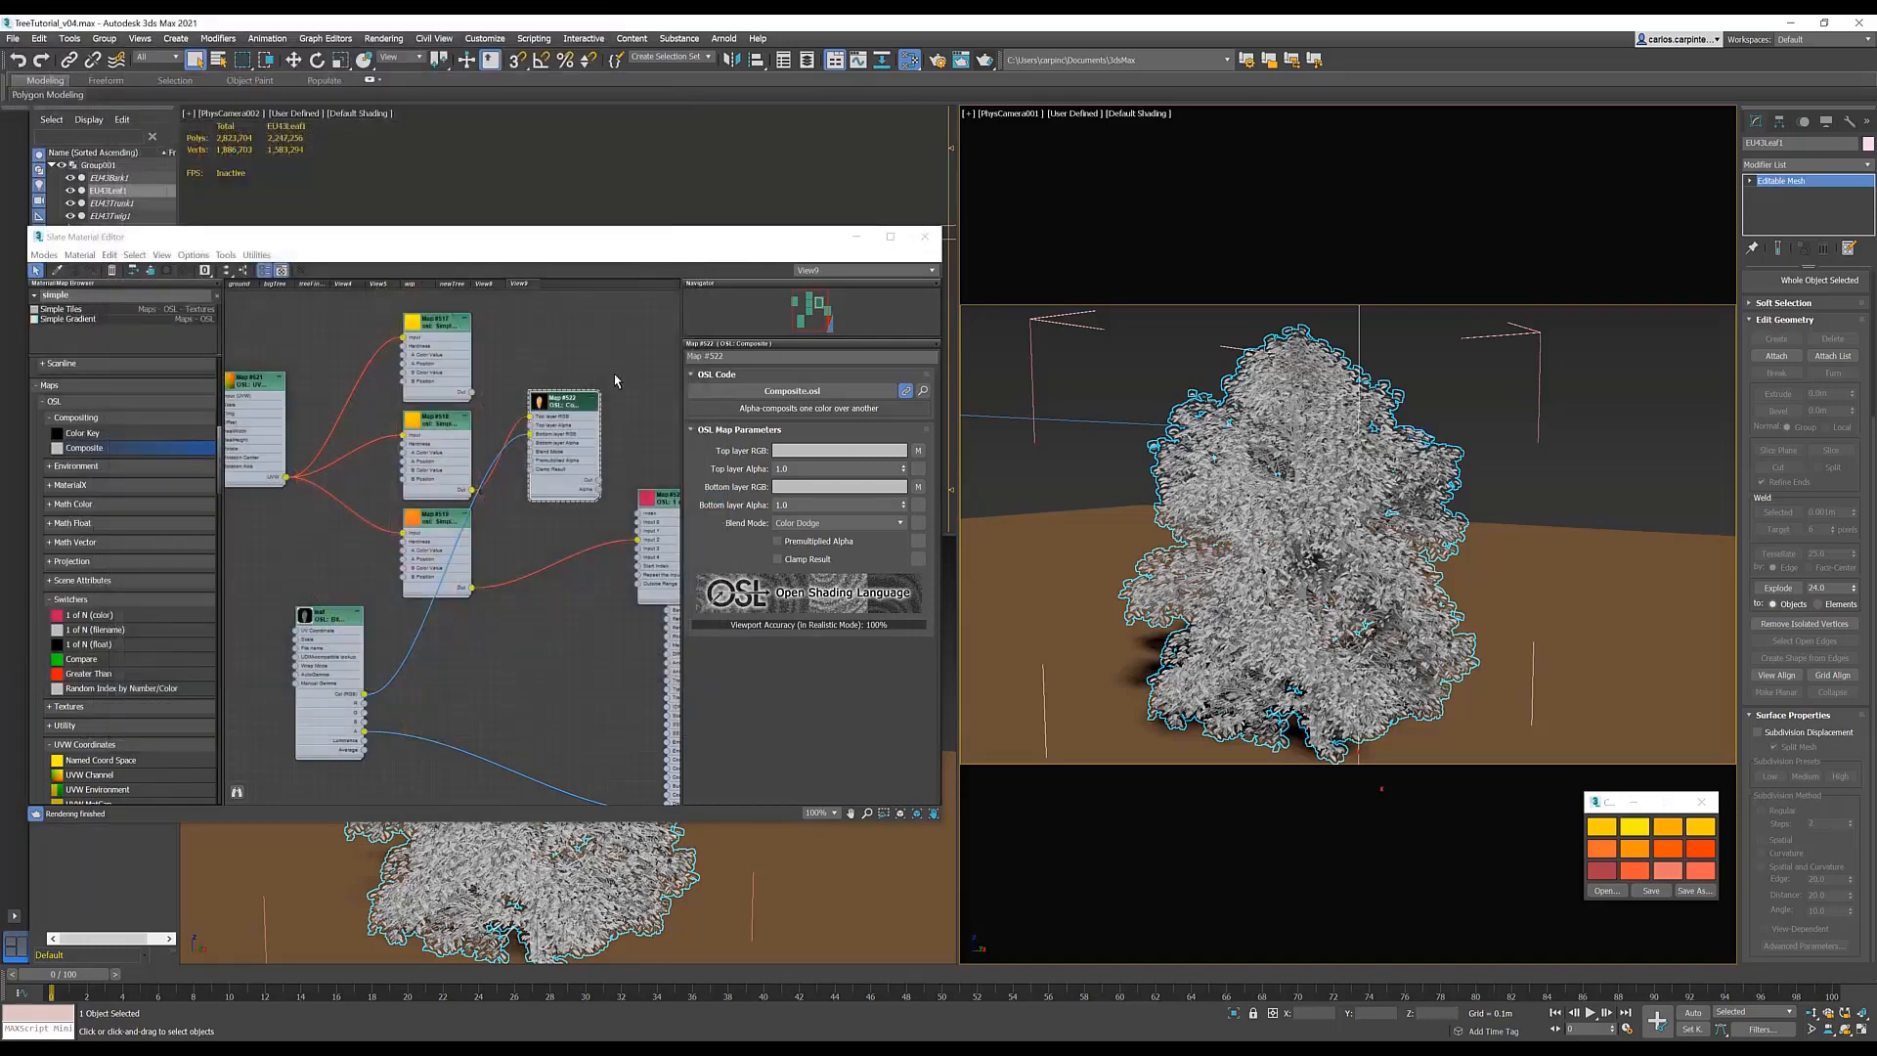
# - Add an OSL Color Correction map after the Composite and feed the Composite's output into its input
pyautogui.moveTo(556, 364); pyautogui.dragTo(402, 336, button='middle')
pyautogui.moveTo(569, 564); pyautogui.dragTo(645, 601)
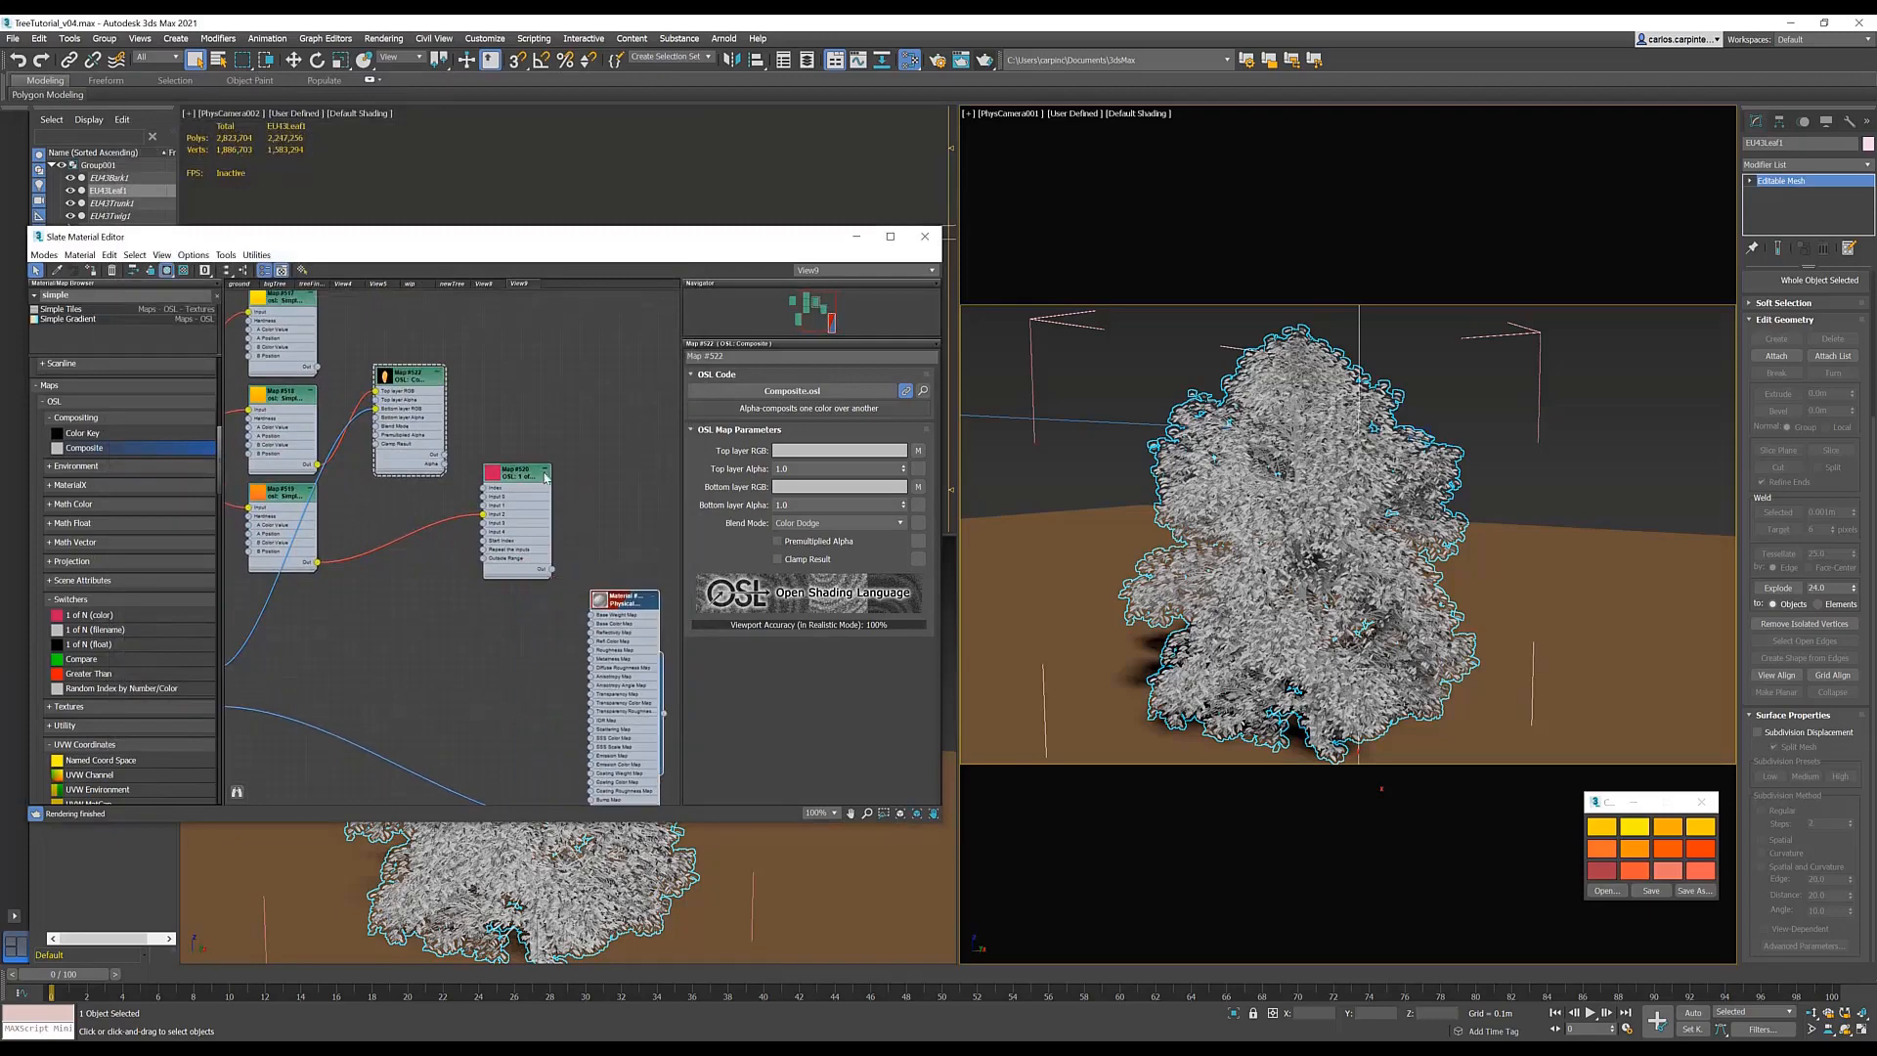
pyautogui.moveTo(544, 478); pyautogui.dragTo(555, 545)
pyautogui.scroll(-8, 185, 566)
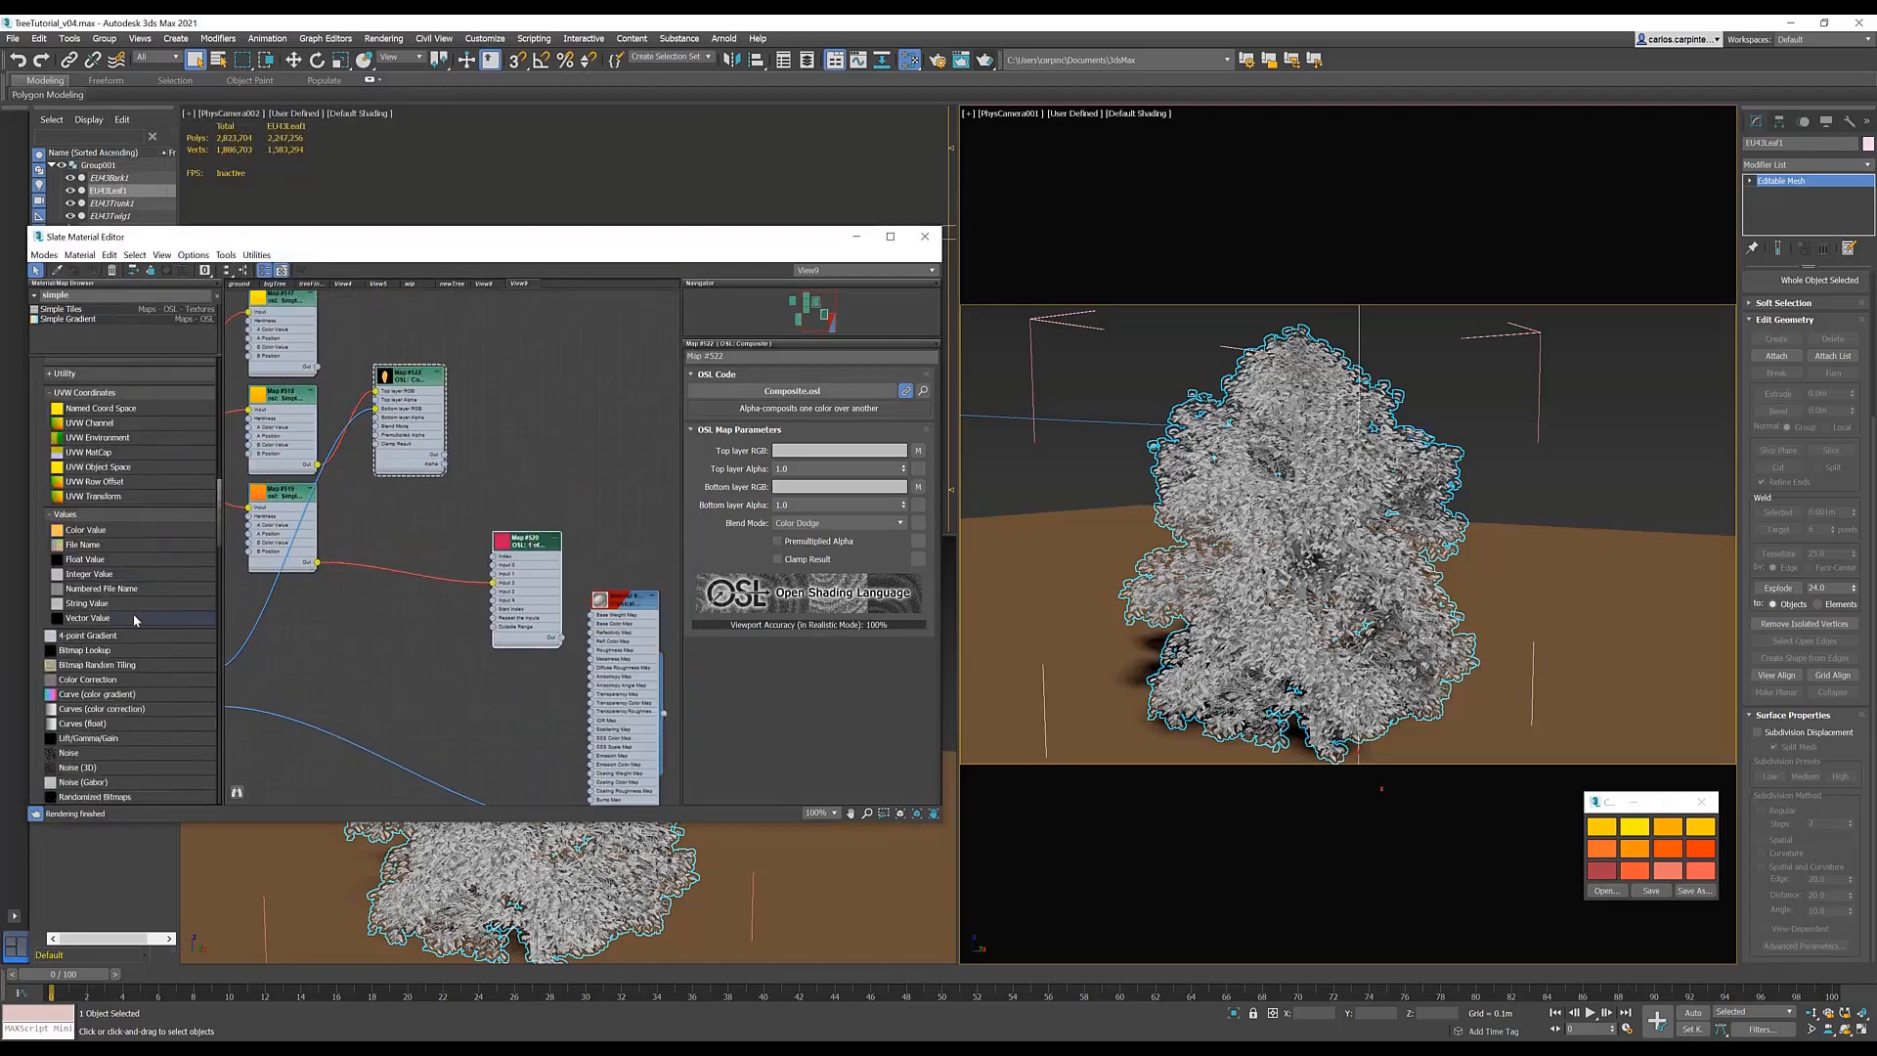
pyautogui.scroll(-3, 121, 630)
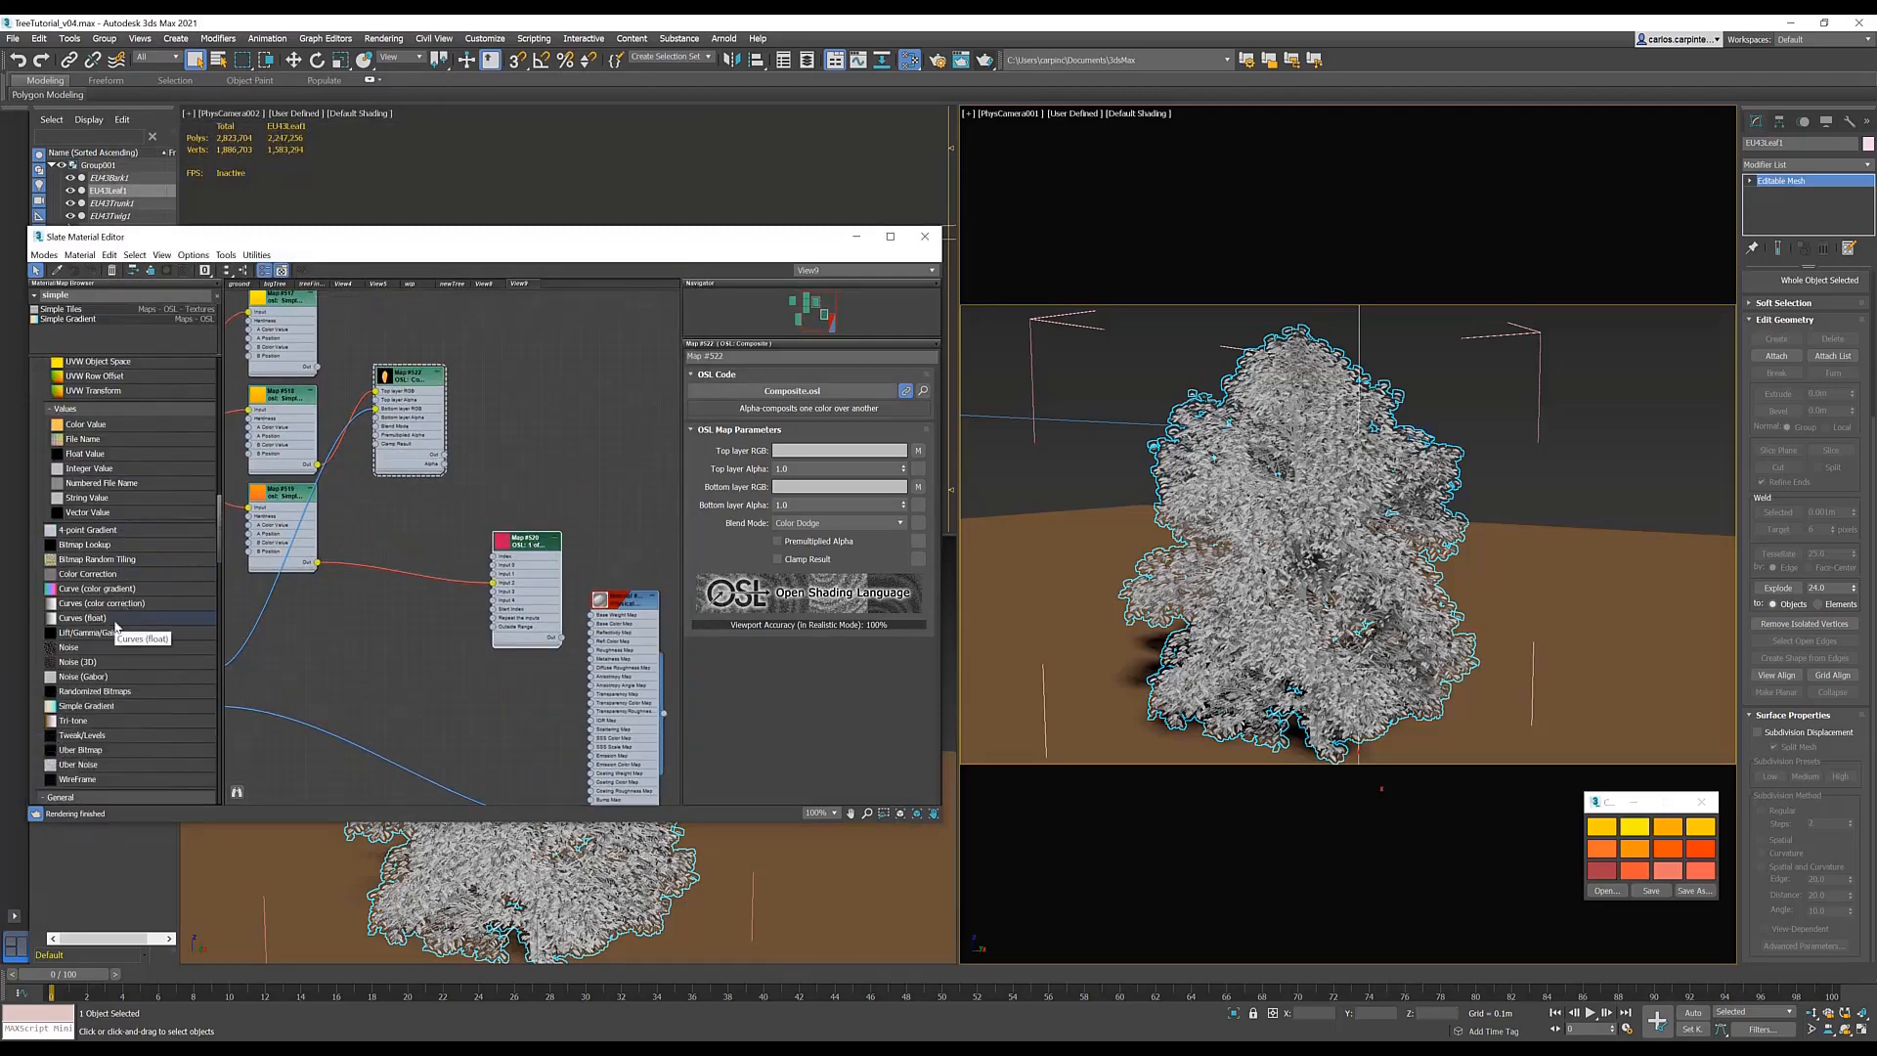
pyautogui.moveTo(114, 575); pyautogui.dragTo(517, 356)
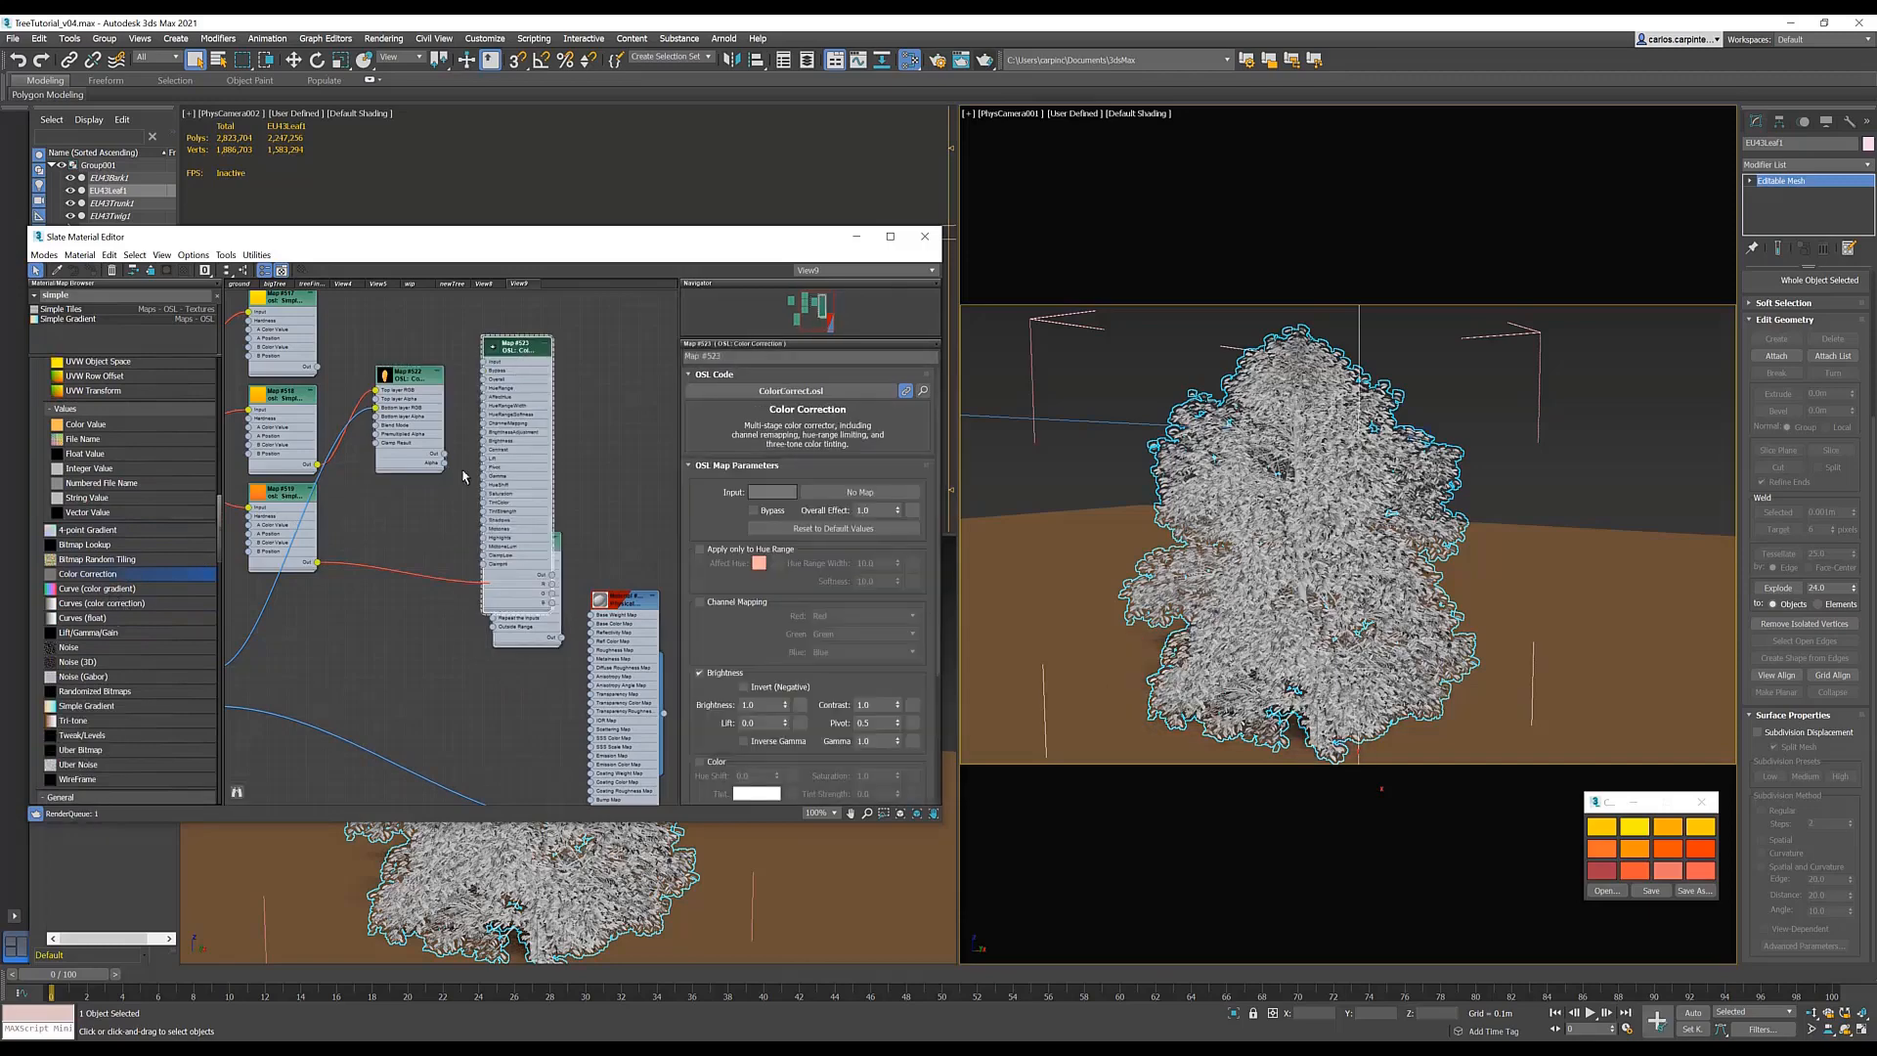
pyautogui.moveTo(447, 454); pyautogui.dragTo(486, 363)
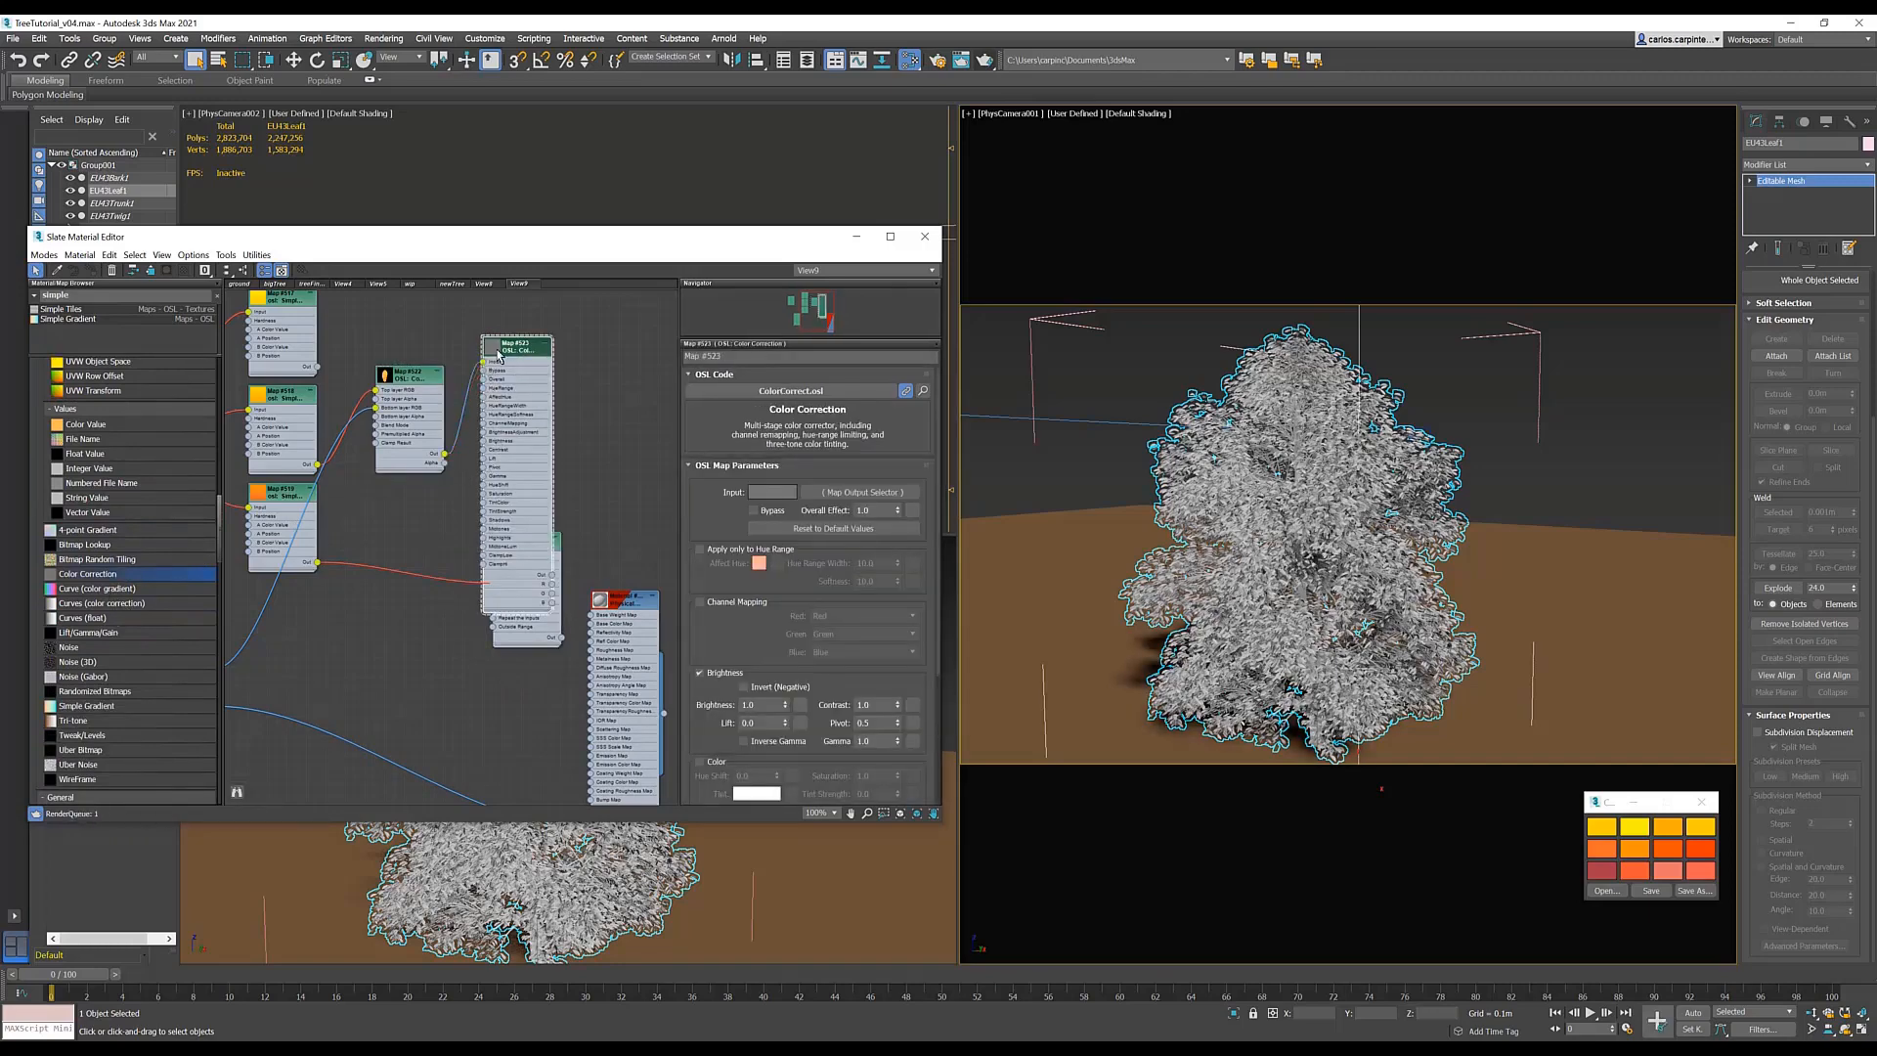
# - Enable the Color Correction's Color section with Saturation 1.2, and collapse the node beside the Composite
pyautogui.scroll(-1, 715, 691)
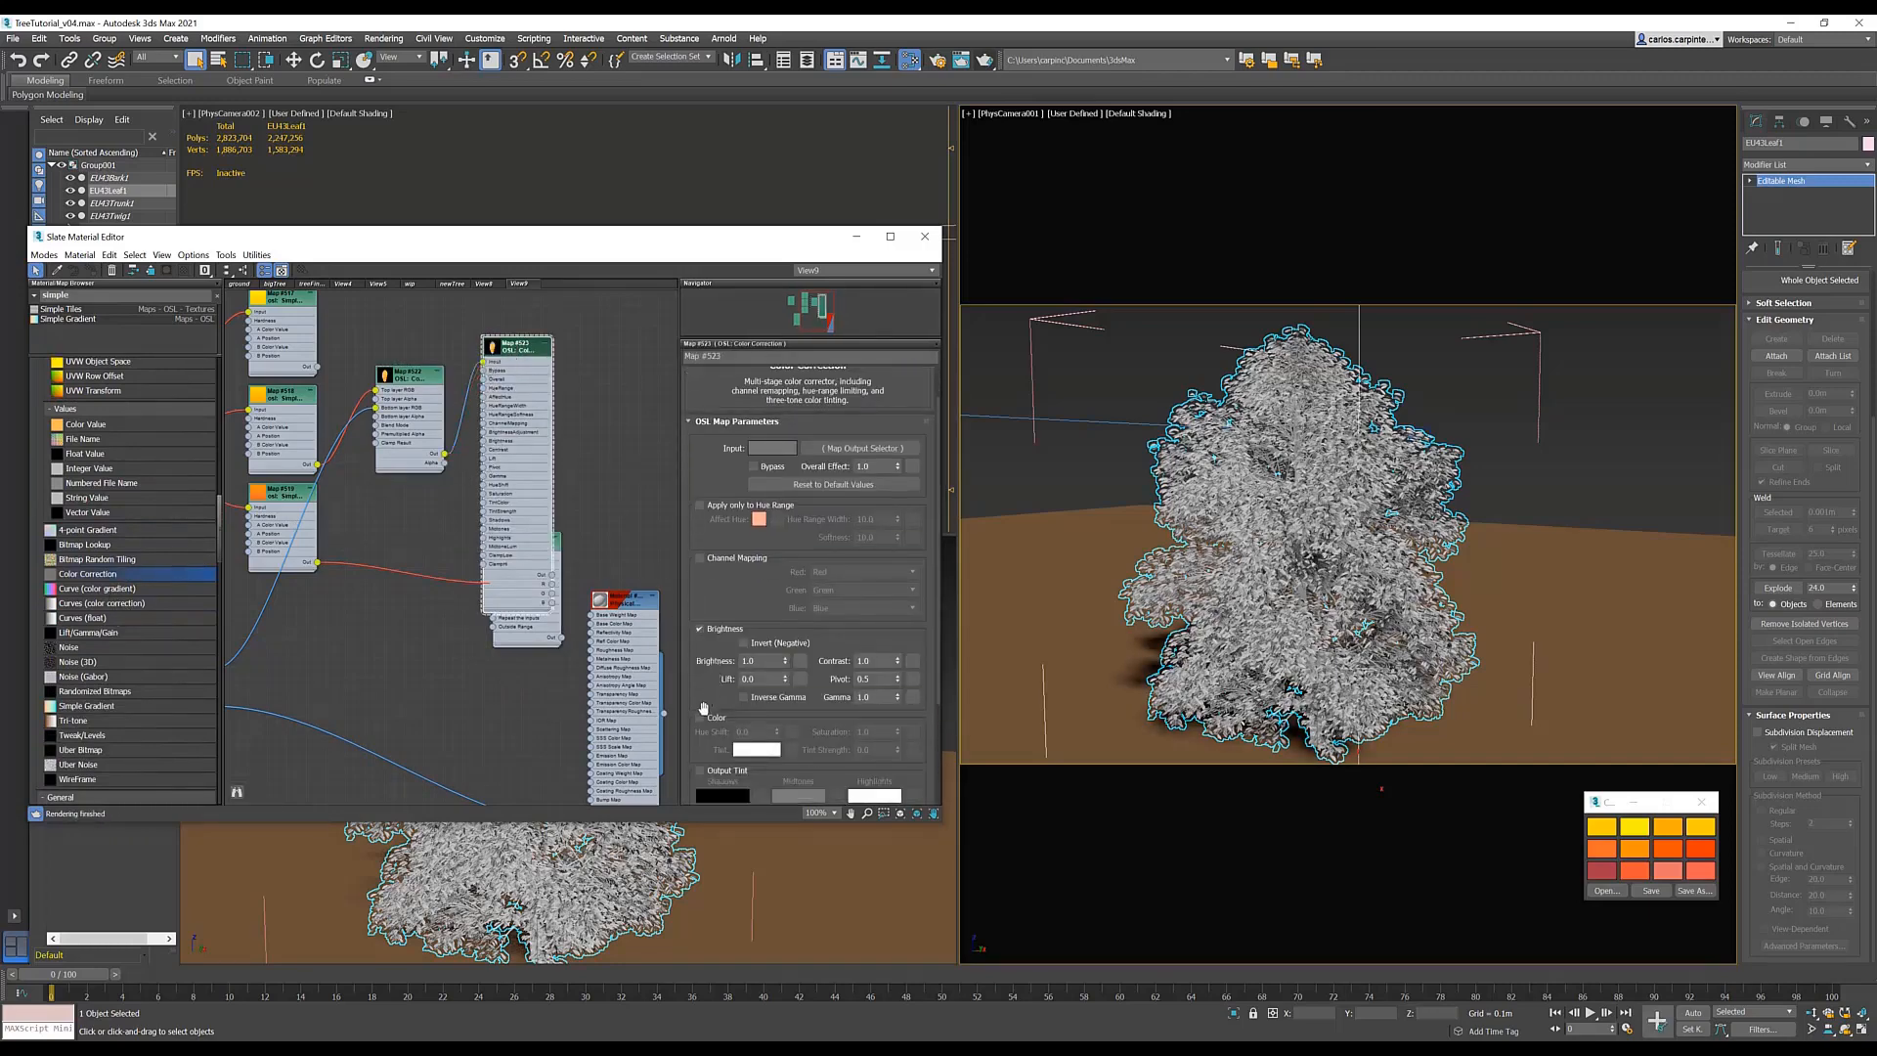
pyautogui.click(700, 718)
pyautogui.click(865, 731)
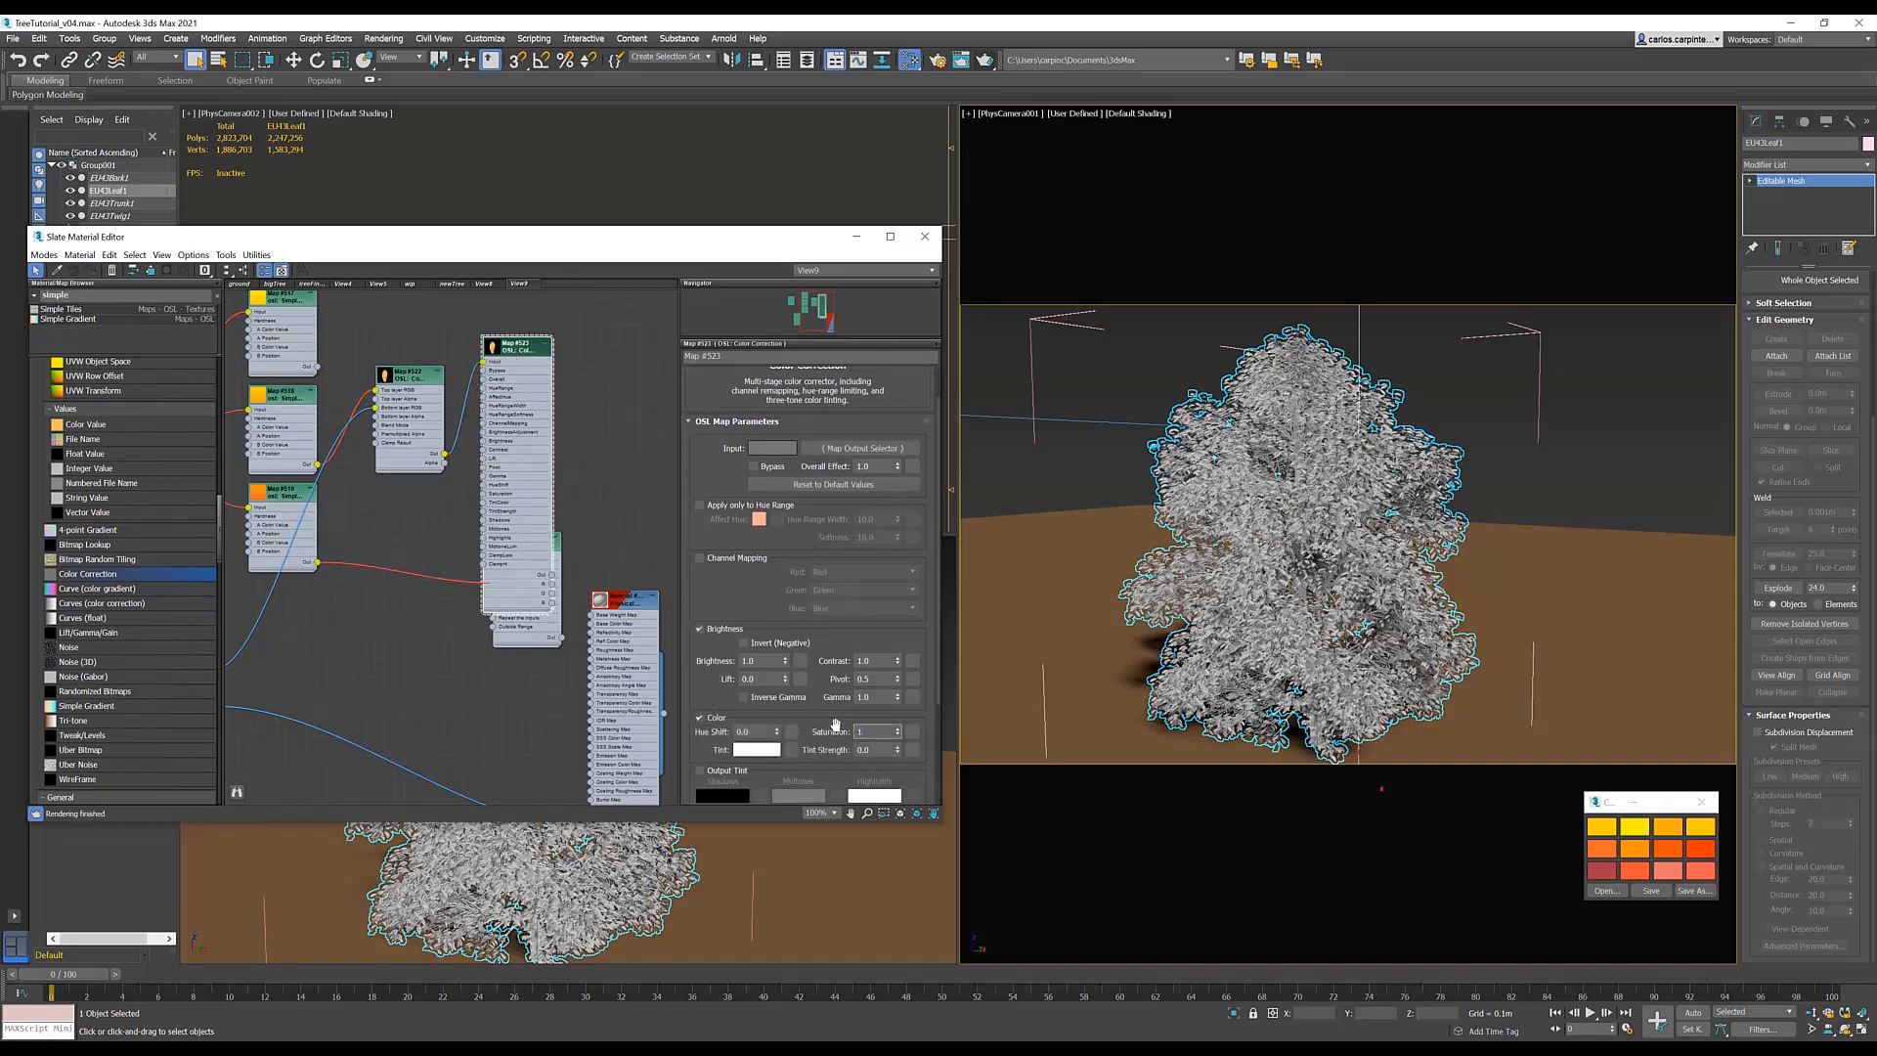
pyautogui.write('1.2')
pyautogui.press('Return')
pyautogui.click(547, 343)
pyautogui.moveTo(515, 352); pyautogui.dragTo(505, 408)
# - Render a preview of the Color Correction map to check the saturated leaf
pyautogui.rightClick(506, 407)
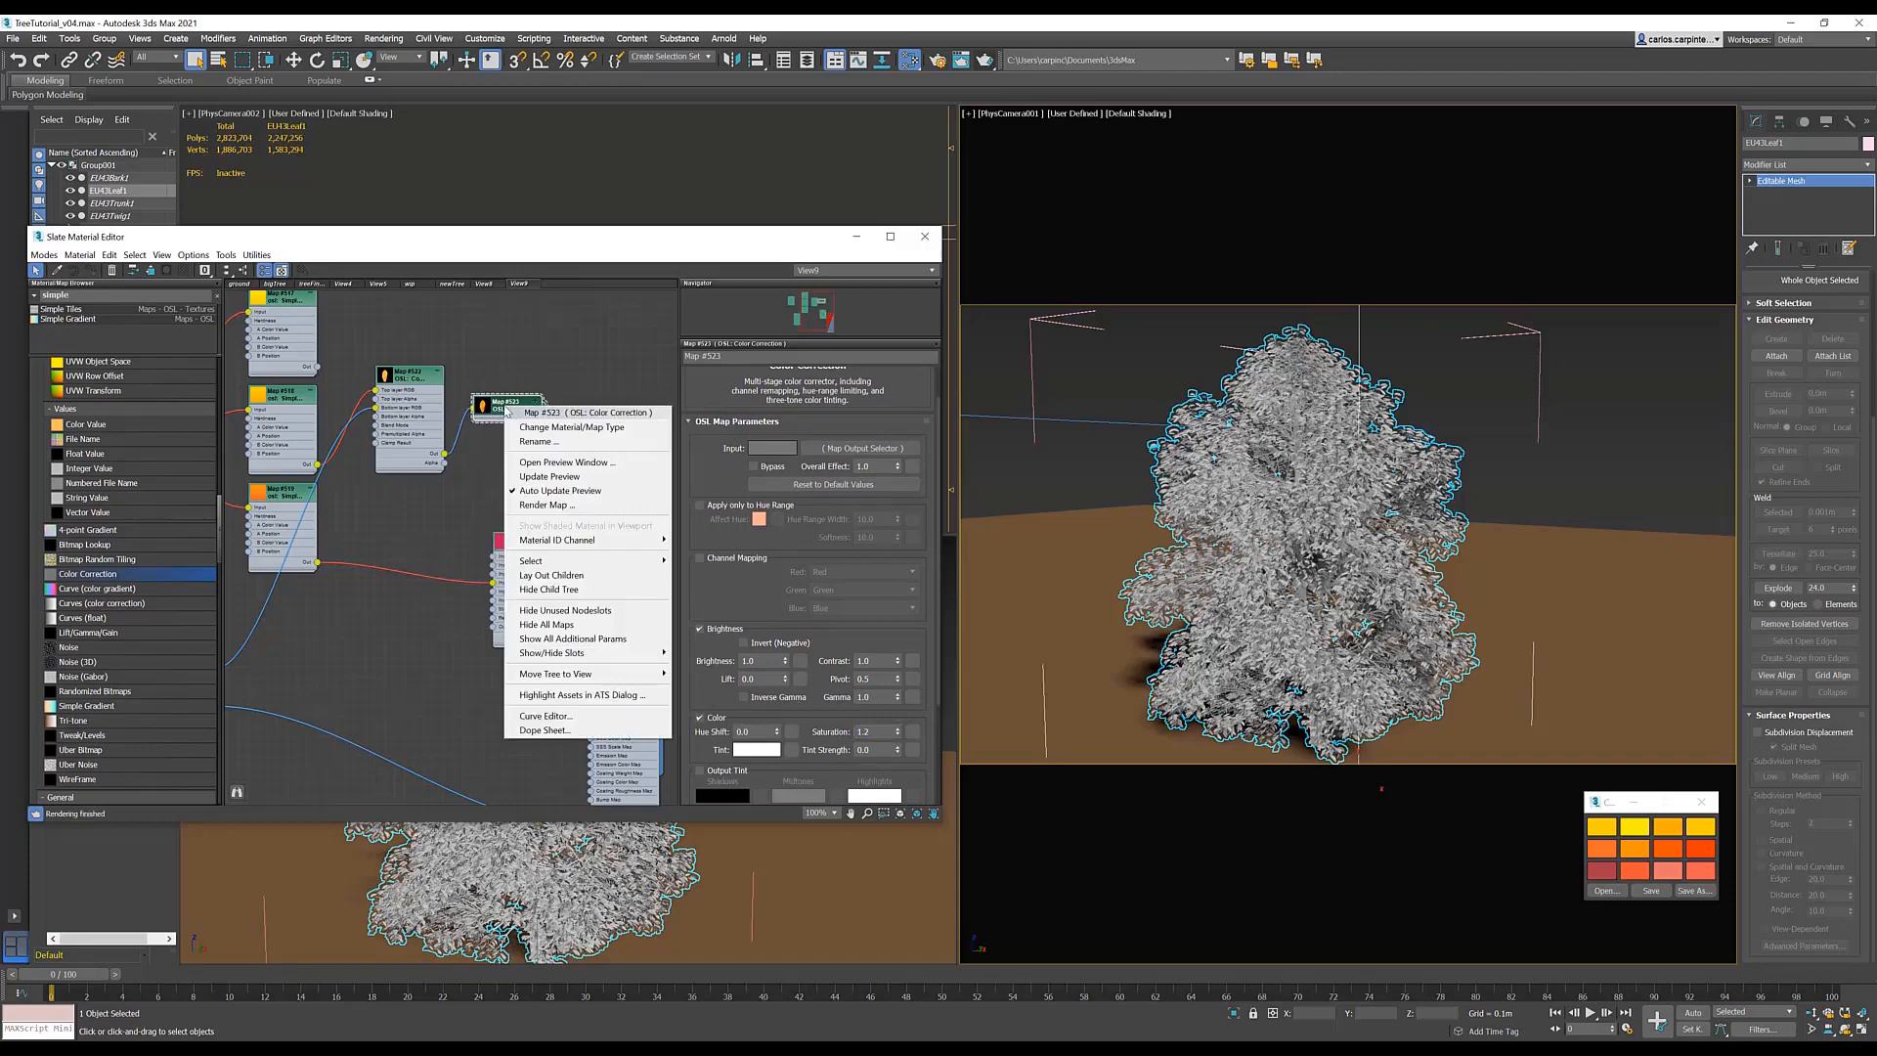
pyautogui.click(558, 505)
pyautogui.click(528, 620)
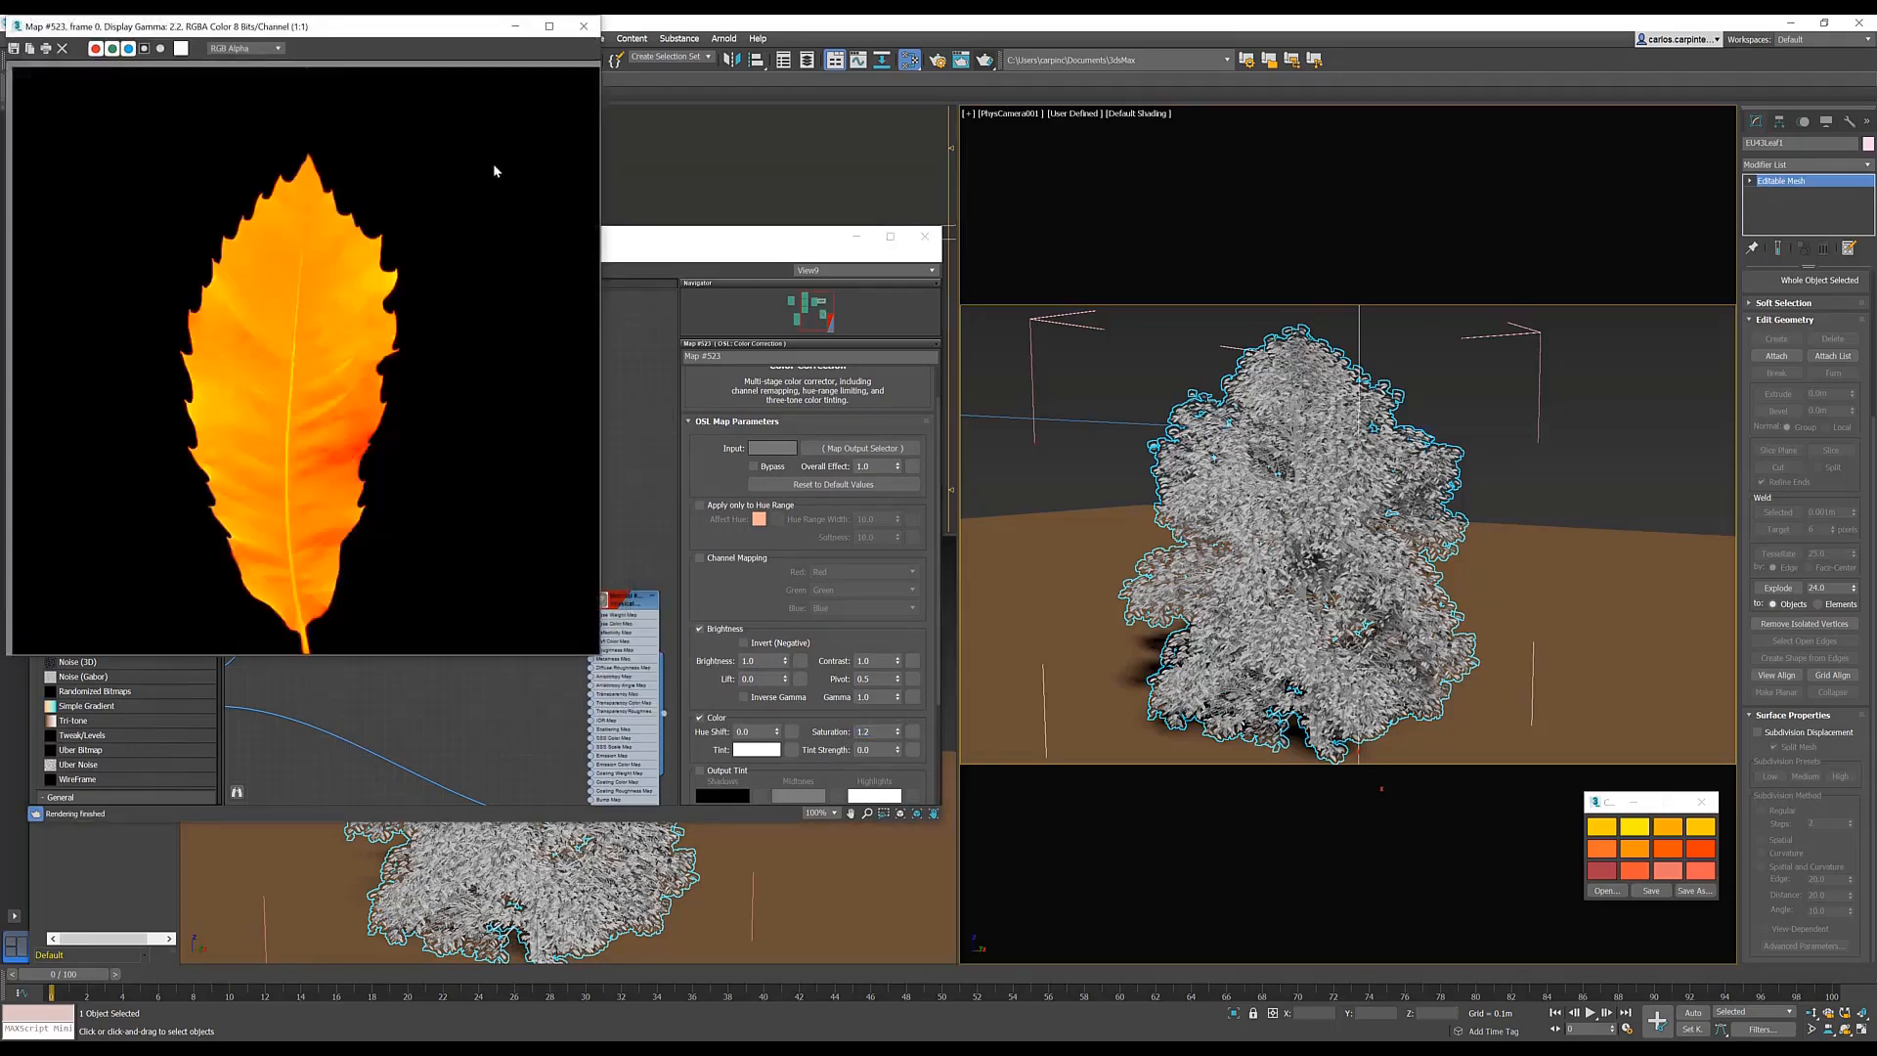
pyautogui.click(584, 26)
# - Add the OSL SmoothStep (color) and Subtract (color) maps side by side above the Composite and Color Correction nodes
pyautogui.moveTo(548, 462); pyautogui.dragTo(518, 511)
pyautogui.moveTo(254, 477); pyautogui.dragTo(391, 491, button='middle')
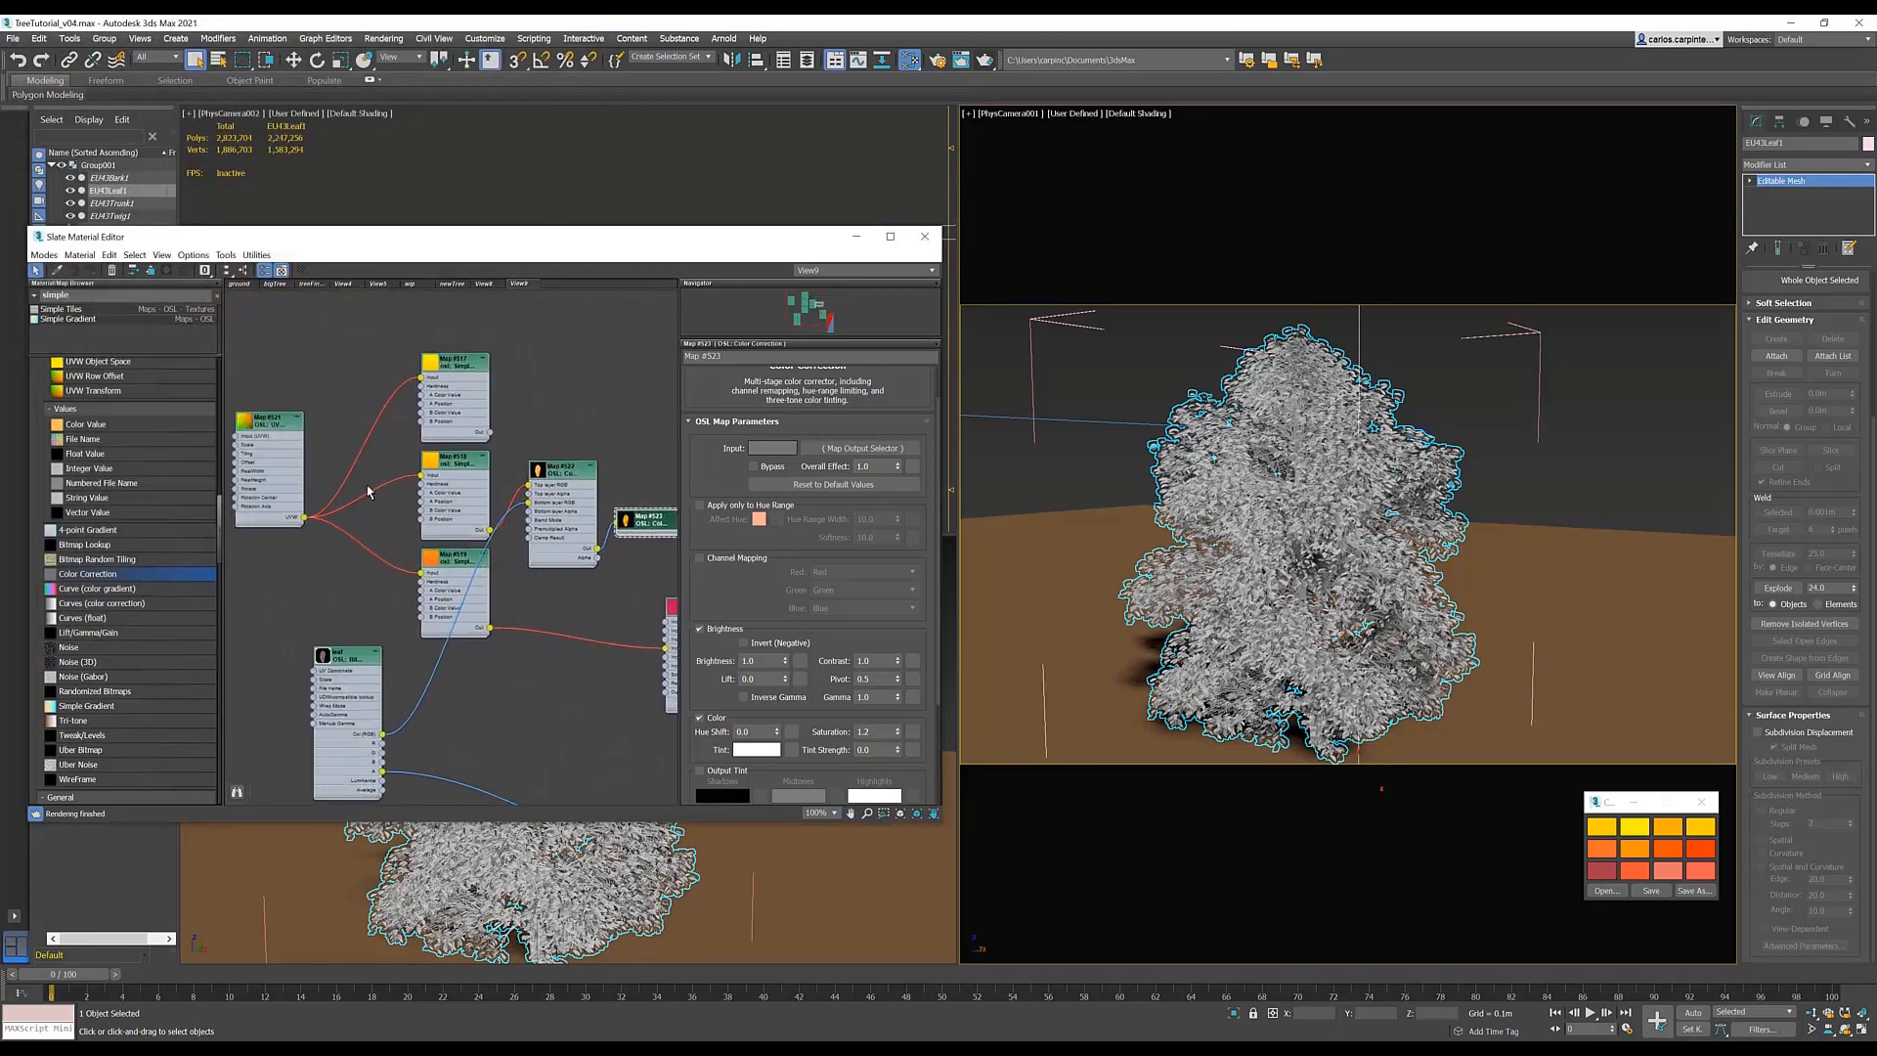
pyautogui.scroll(5, 138, 473)
pyautogui.click(78, 436)
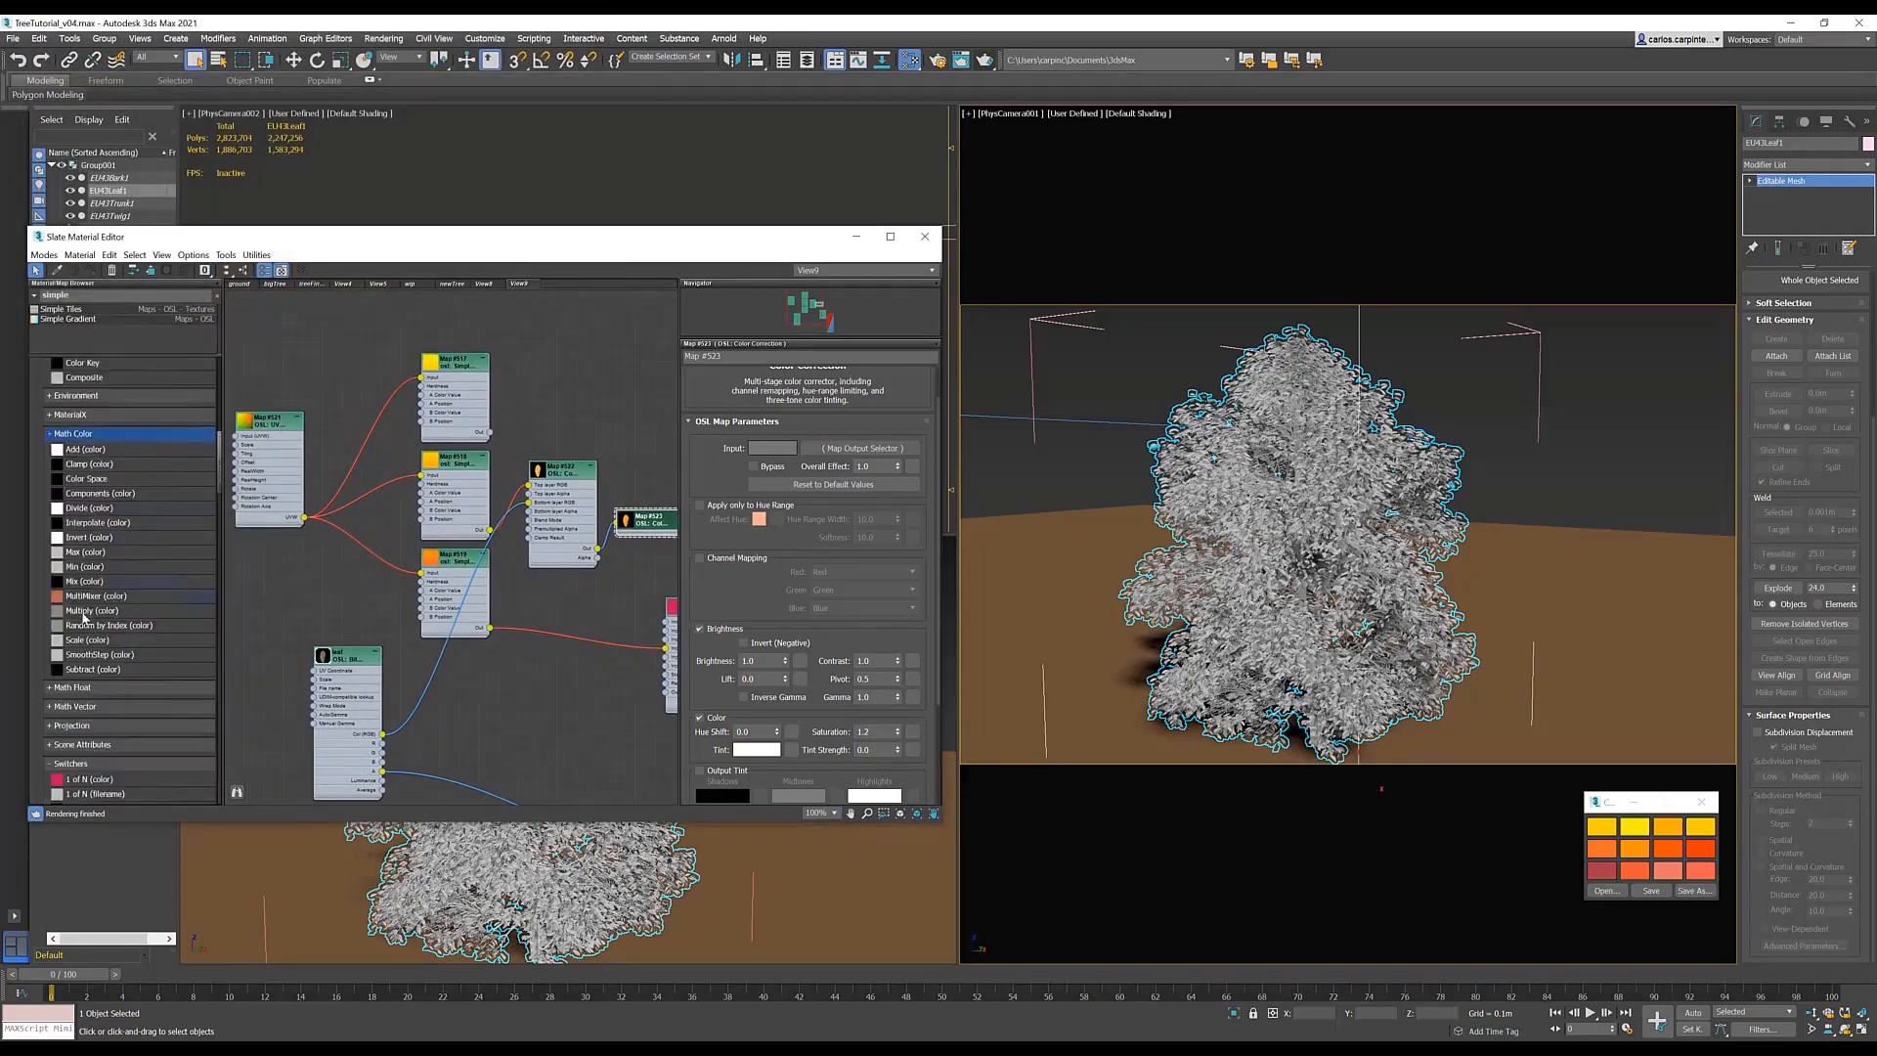
pyautogui.moveTo(95, 655); pyautogui.dragTo(586, 403)
pyautogui.doubleClick(564, 335)
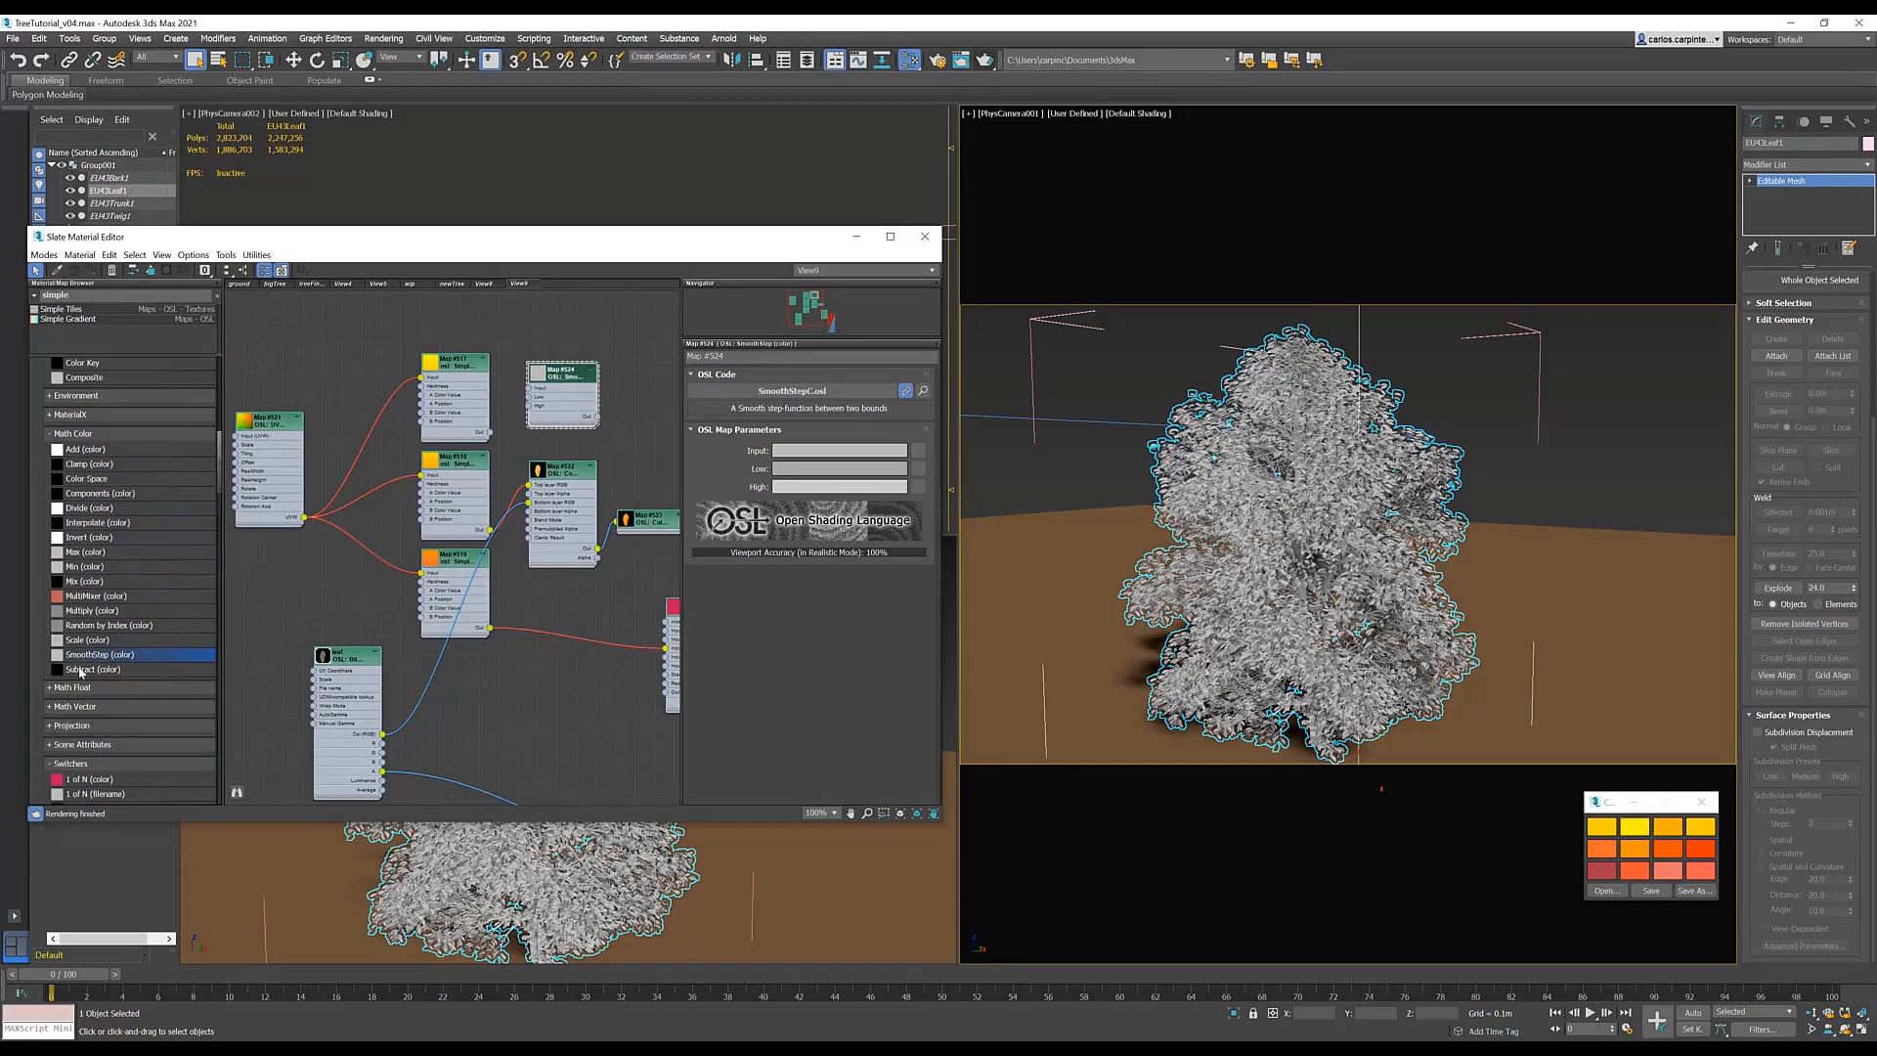
pyautogui.moveTo(80, 669); pyautogui.dragTo(640, 400)
pyautogui.moveTo(635, 401); pyautogui.dragTo(579, 403, button='middle')
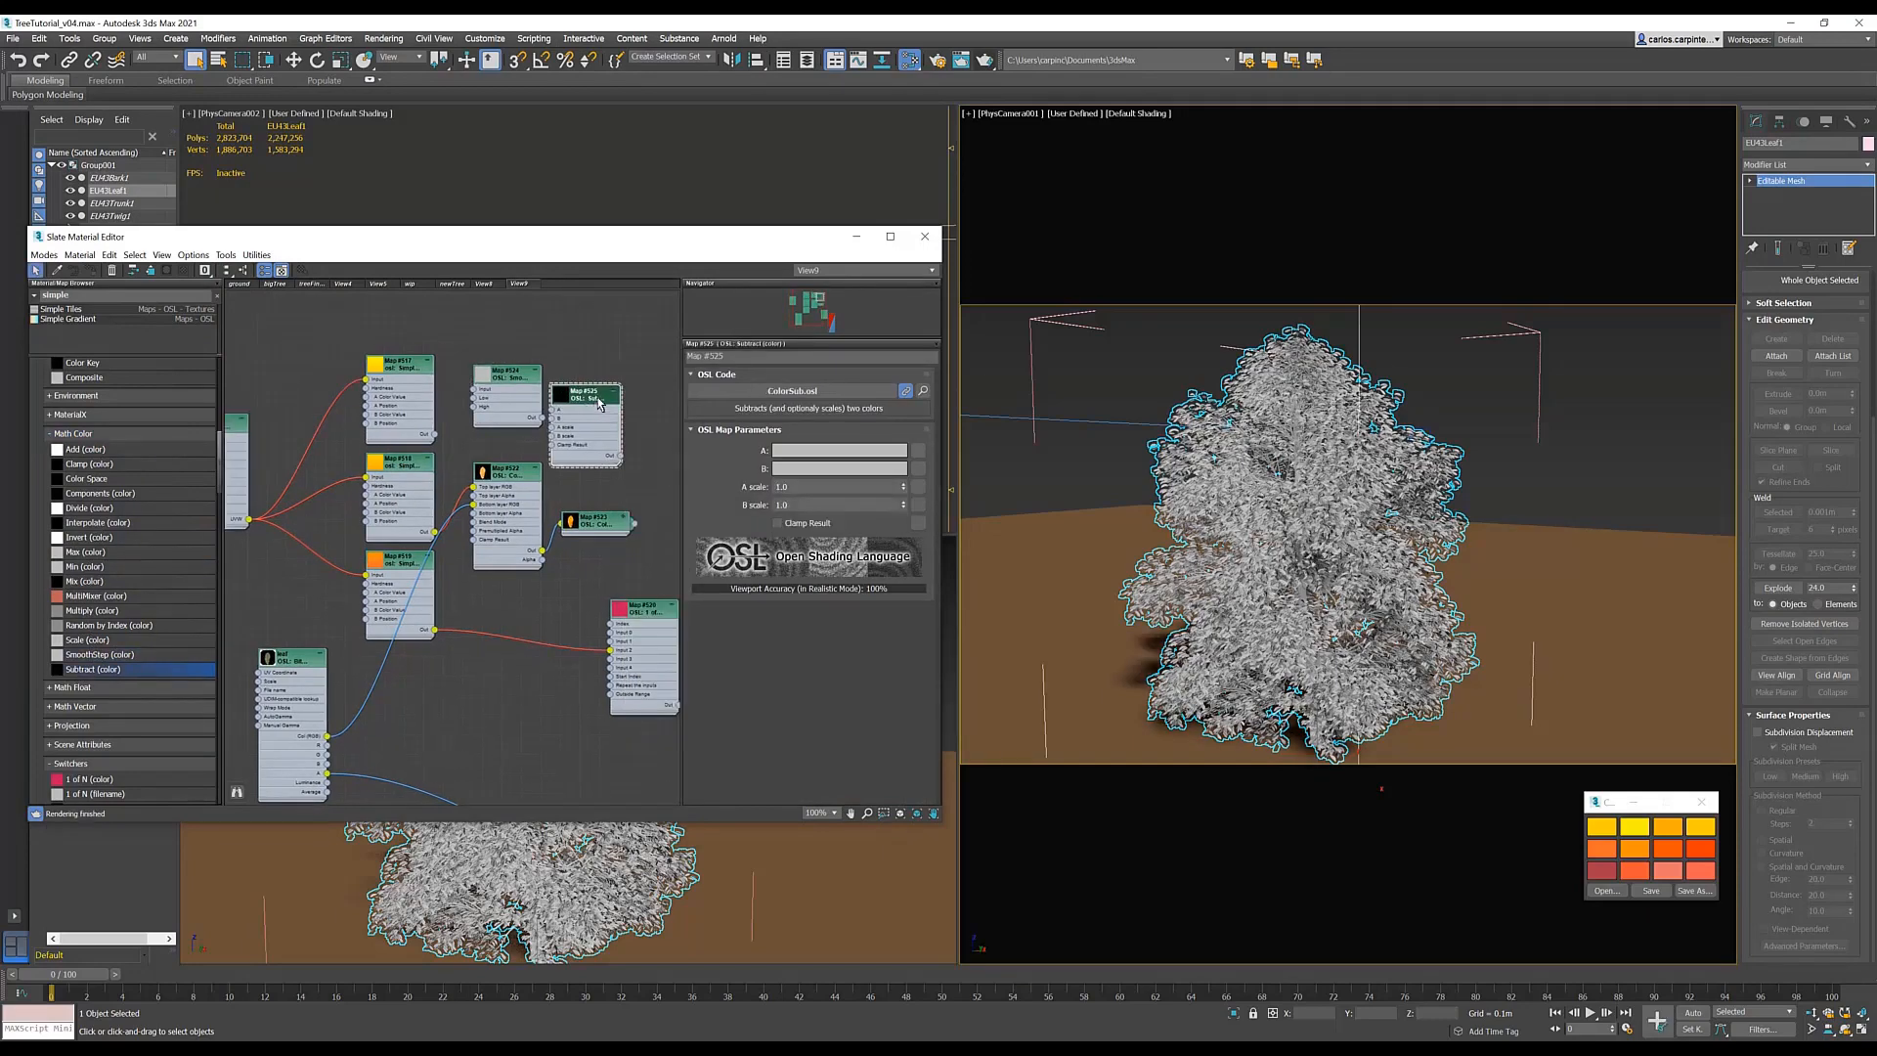
pyautogui.moveTo(599, 403); pyautogui.dragTo(629, 384)
# - Feed the leaf bitmap's color into the SmoothStep input and adjust the SmoothStep's Low and High colors
pyautogui.moveTo(328, 737); pyautogui.dragTo(475, 389)
pyautogui.click(508, 376)
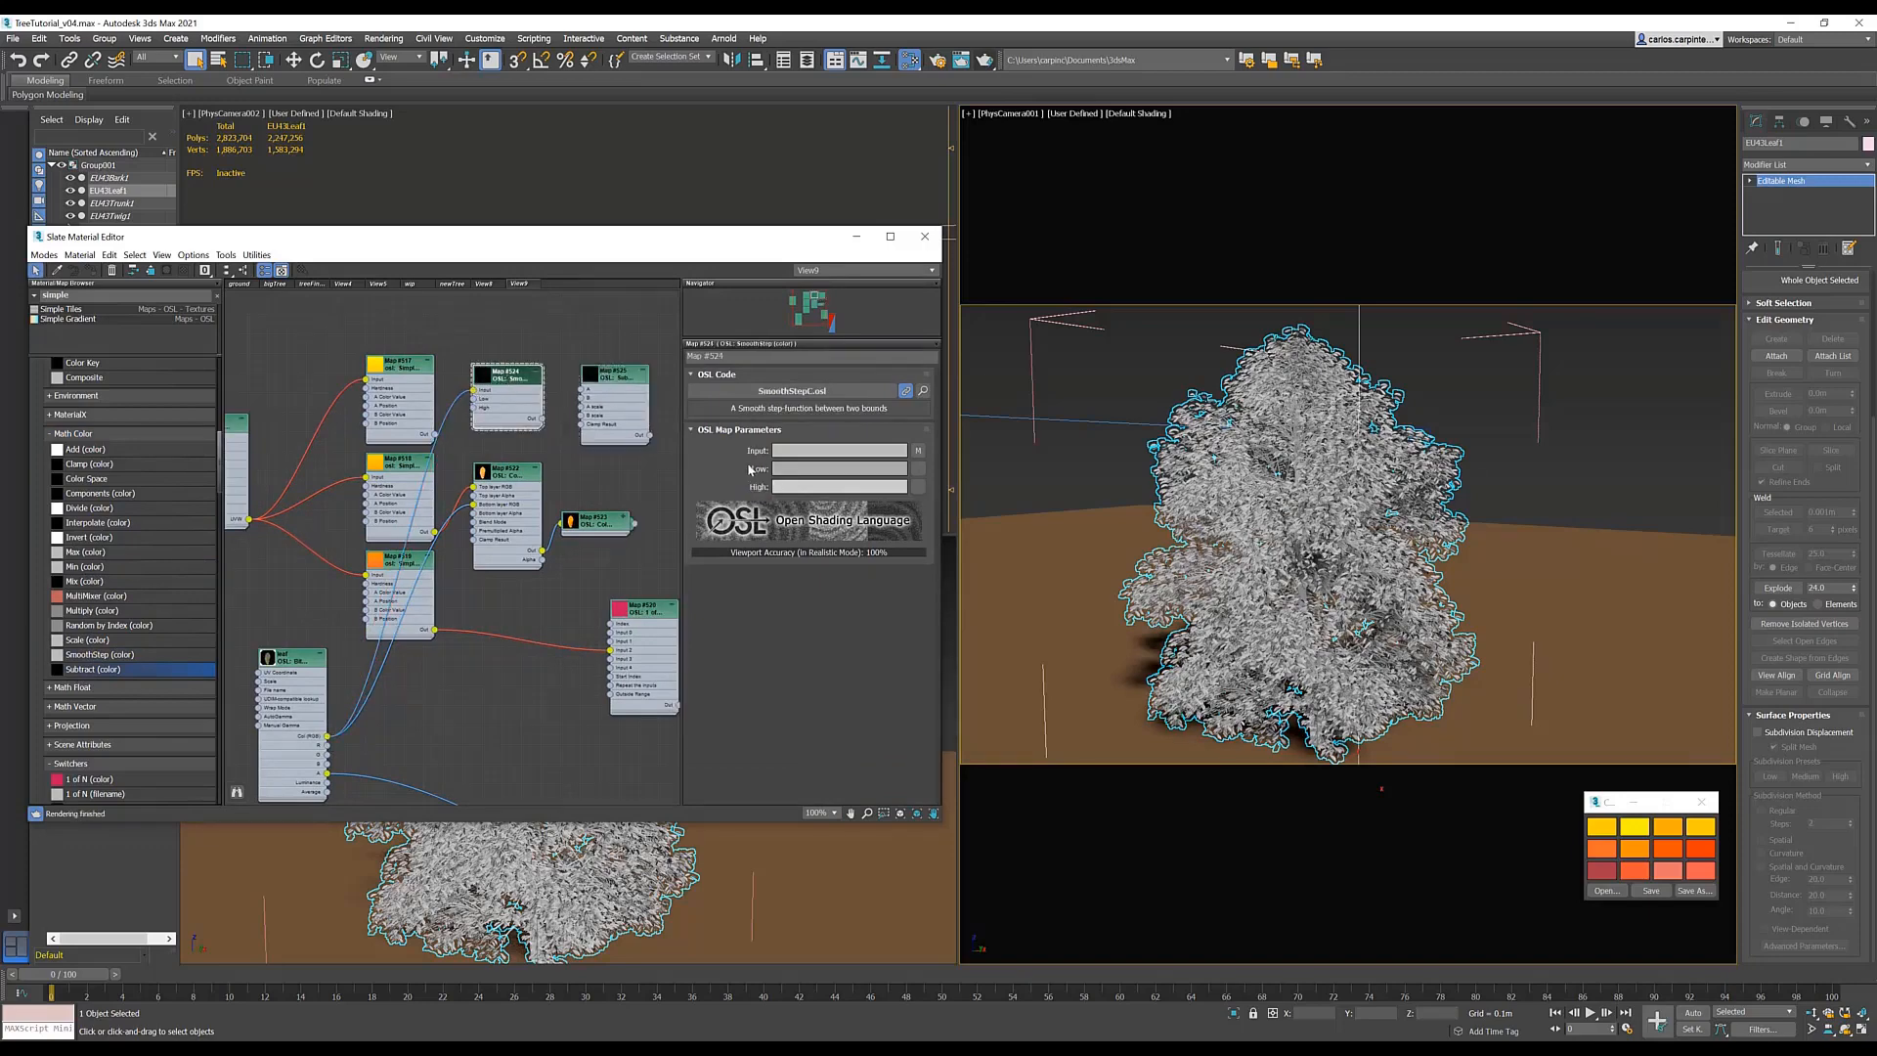
pyautogui.click(783, 469)
pyautogui.moveTo(404, 181); pyautogui.dragTo(396, 187)
pyautogui.click(448, 224)
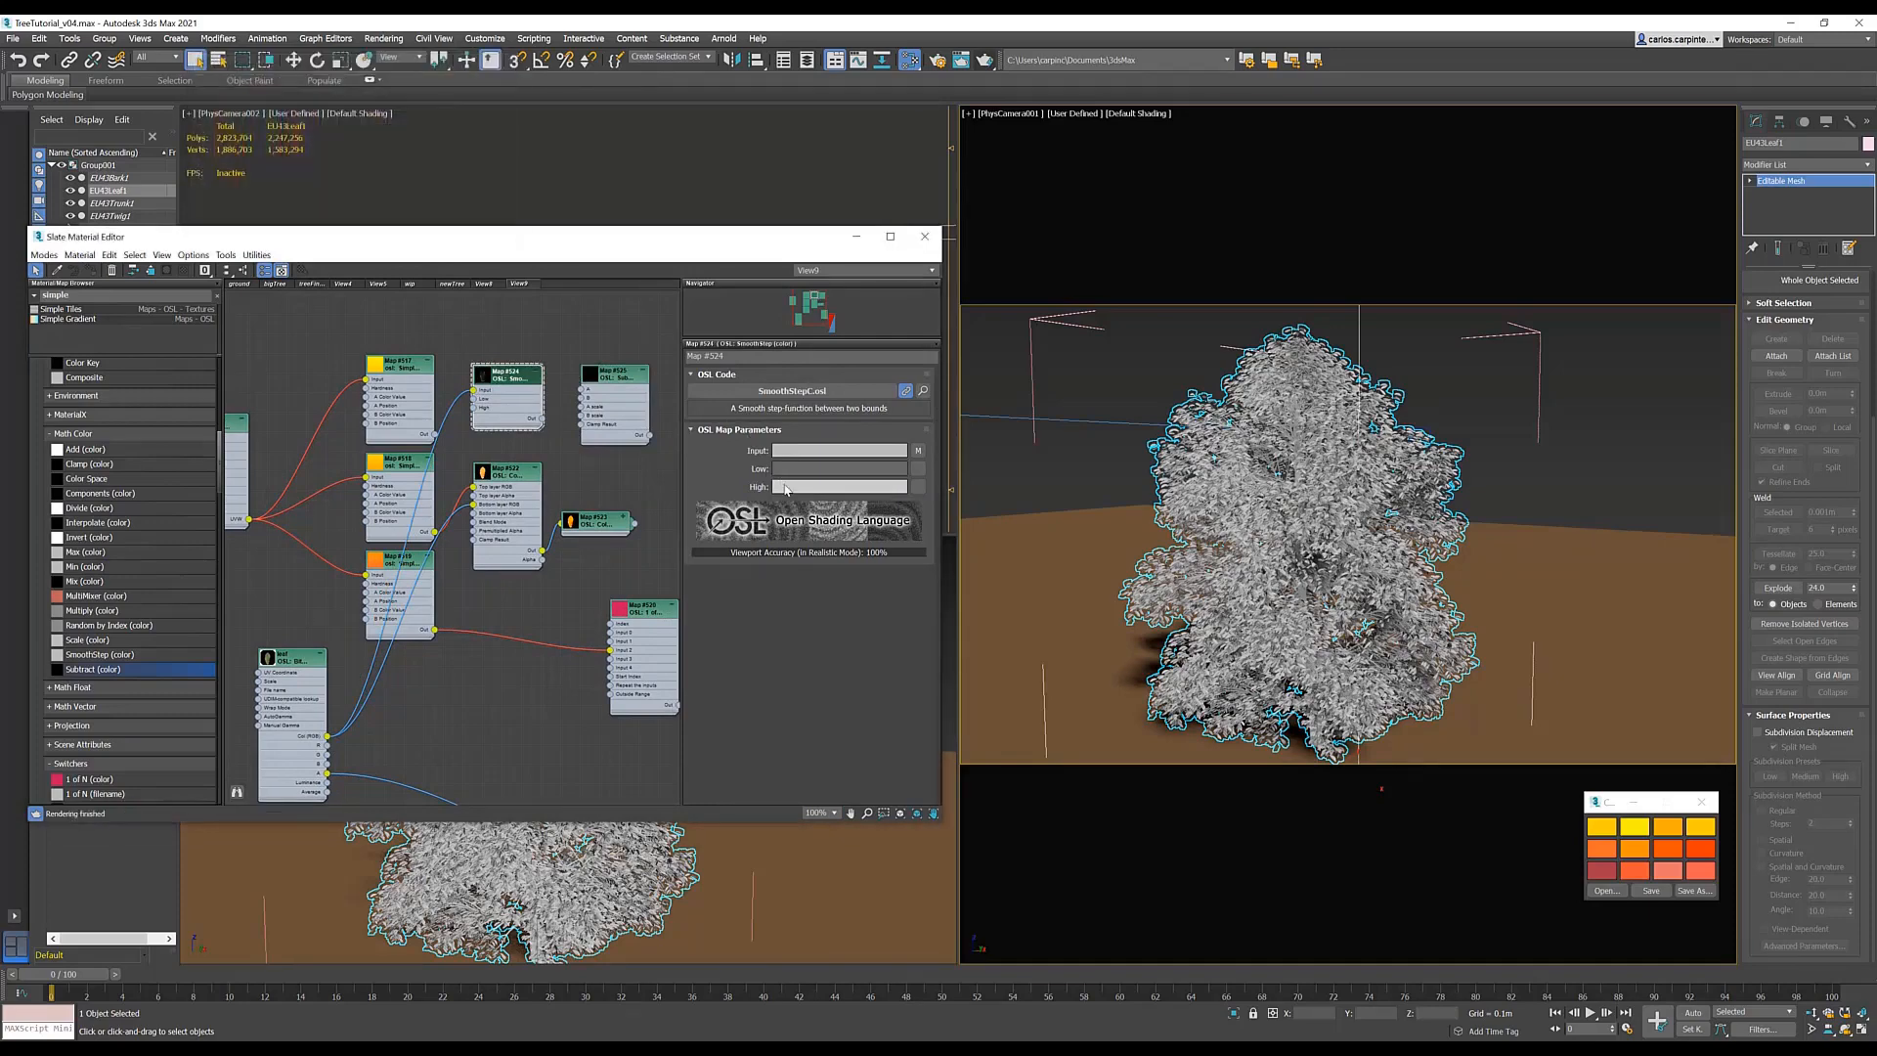
pyautogui.click(787, 487)
pyautogui.moveTo(430, 180); pyautogui.dragTo(407, 180)
pyautogui.click(450, 225)
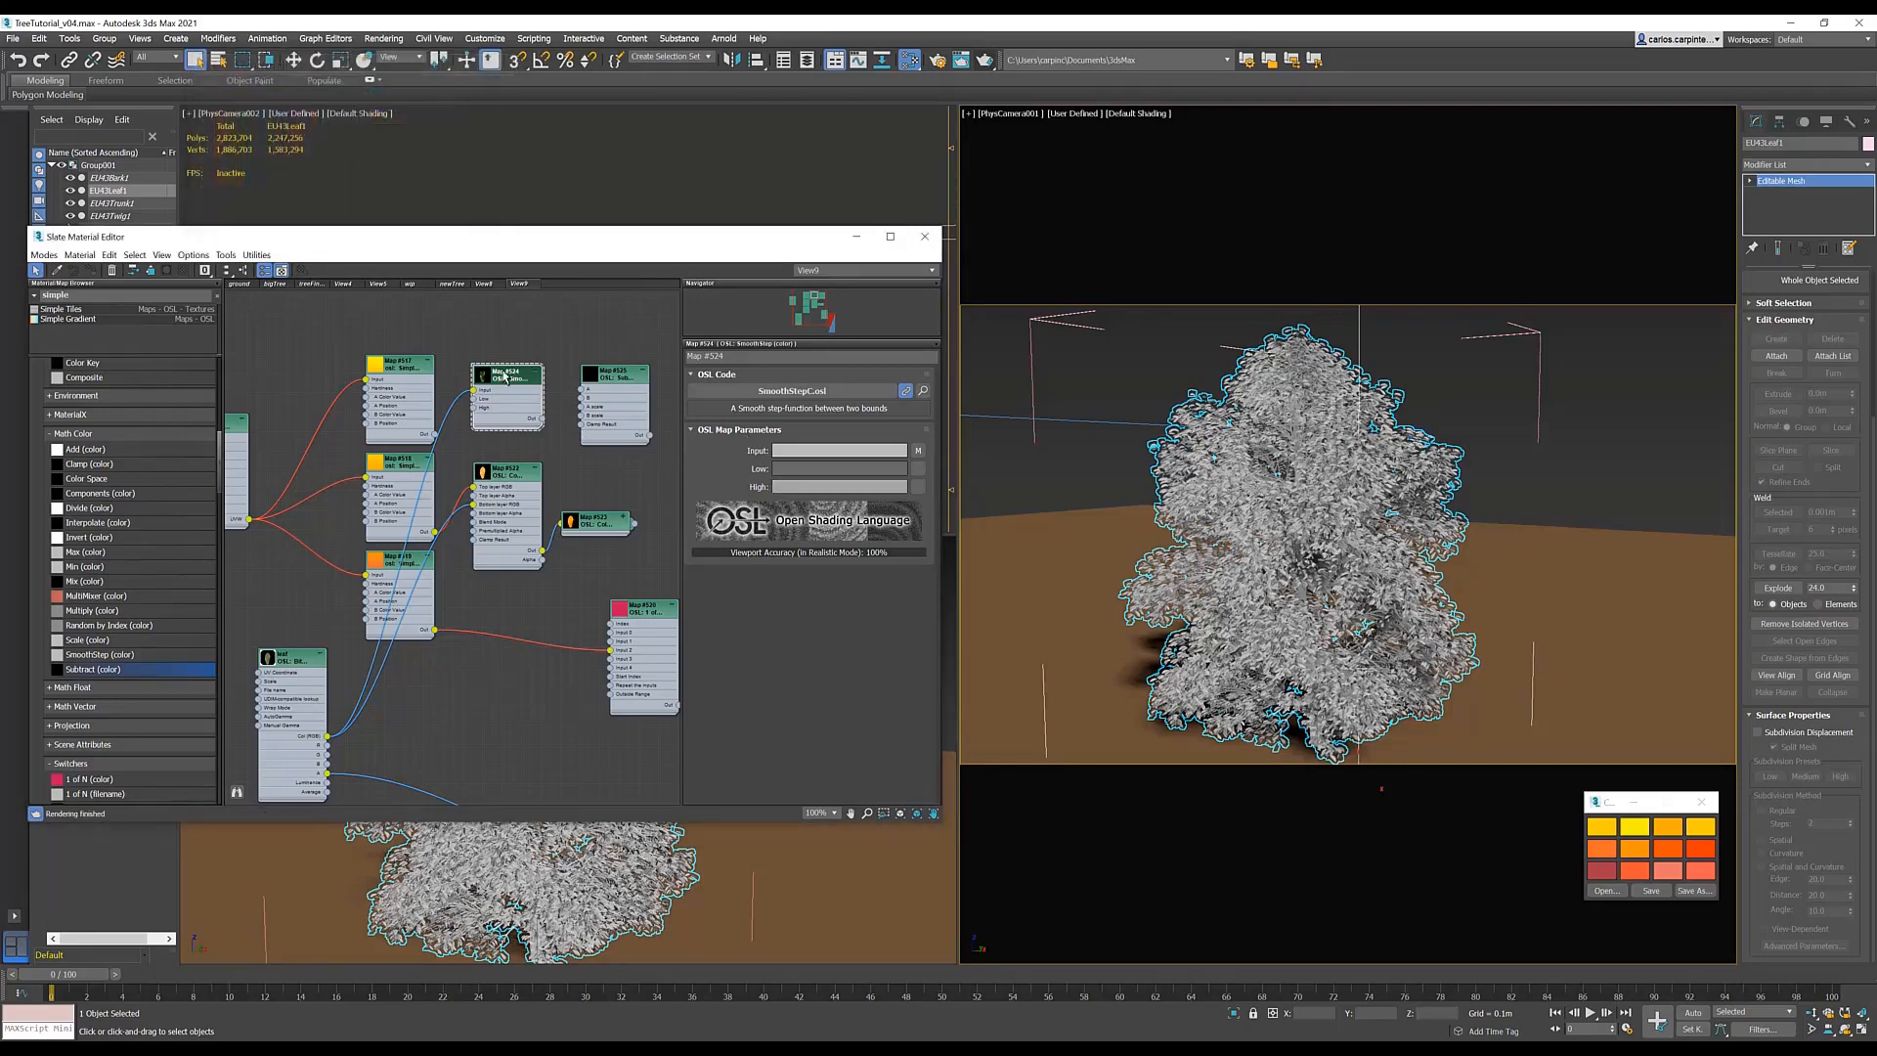
# - Render a preview of the SmoothStep map to check the leaf's contrast
pyautogui.rightClick(505, 375)
pyautogui.click(552, 476)
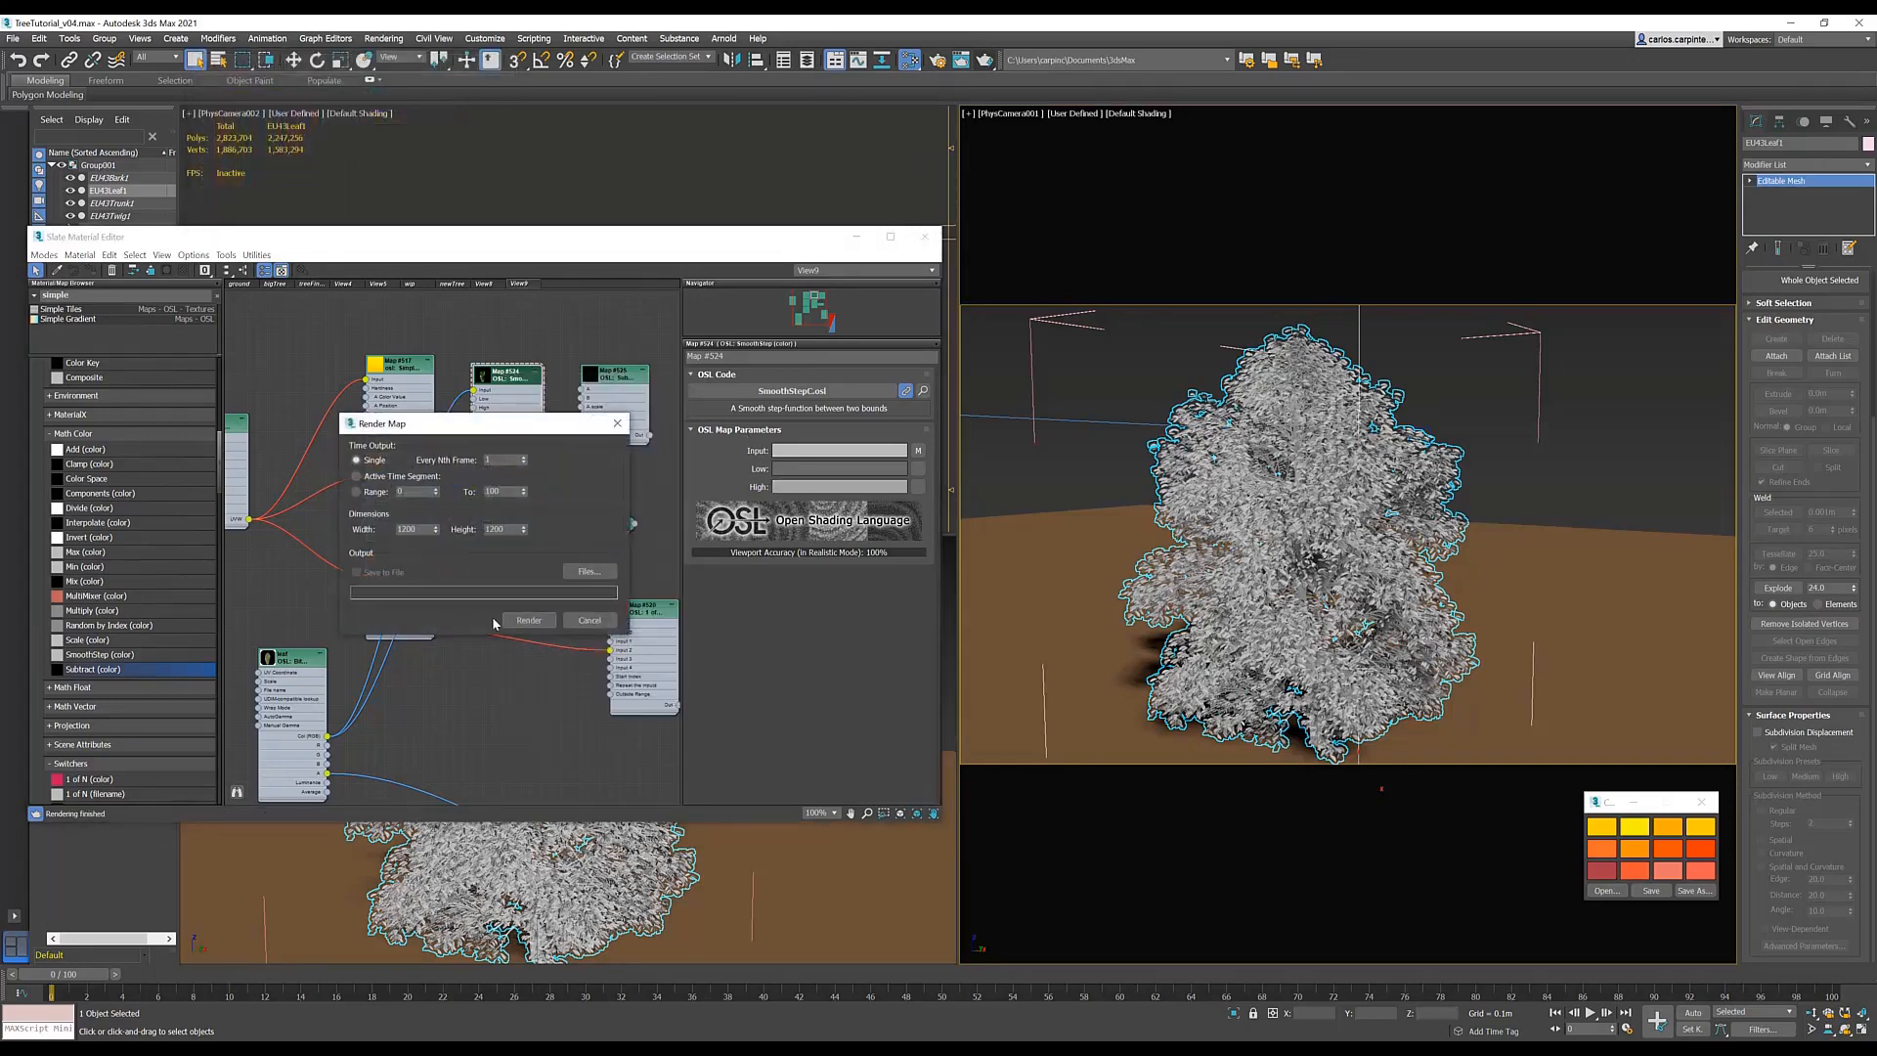
pyautogui.click(528, 619)
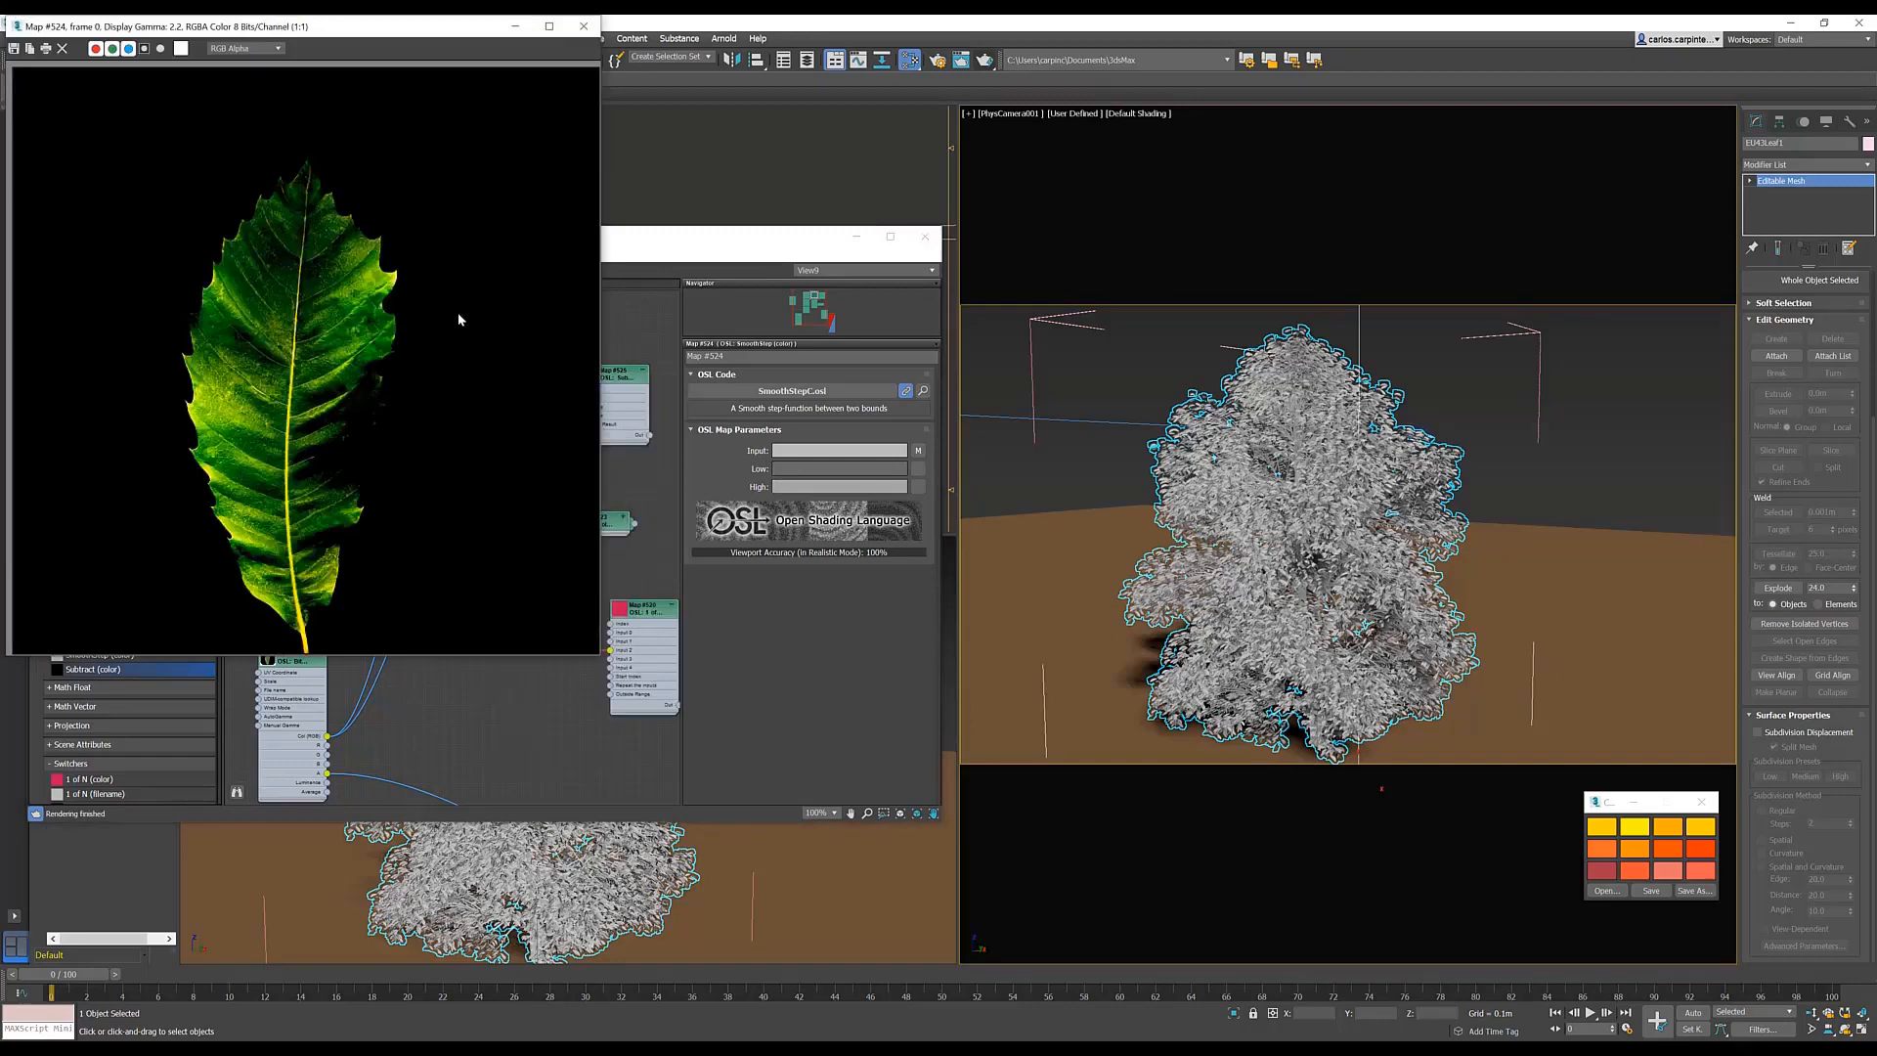
pyautogui.click(584, 26)
# - Connect the yellow gradient to input A of the Subtract map and the SmoothStep output to input B
pyautogui.moveTo(616, 379); pyautogui.dragTo(584, 412)
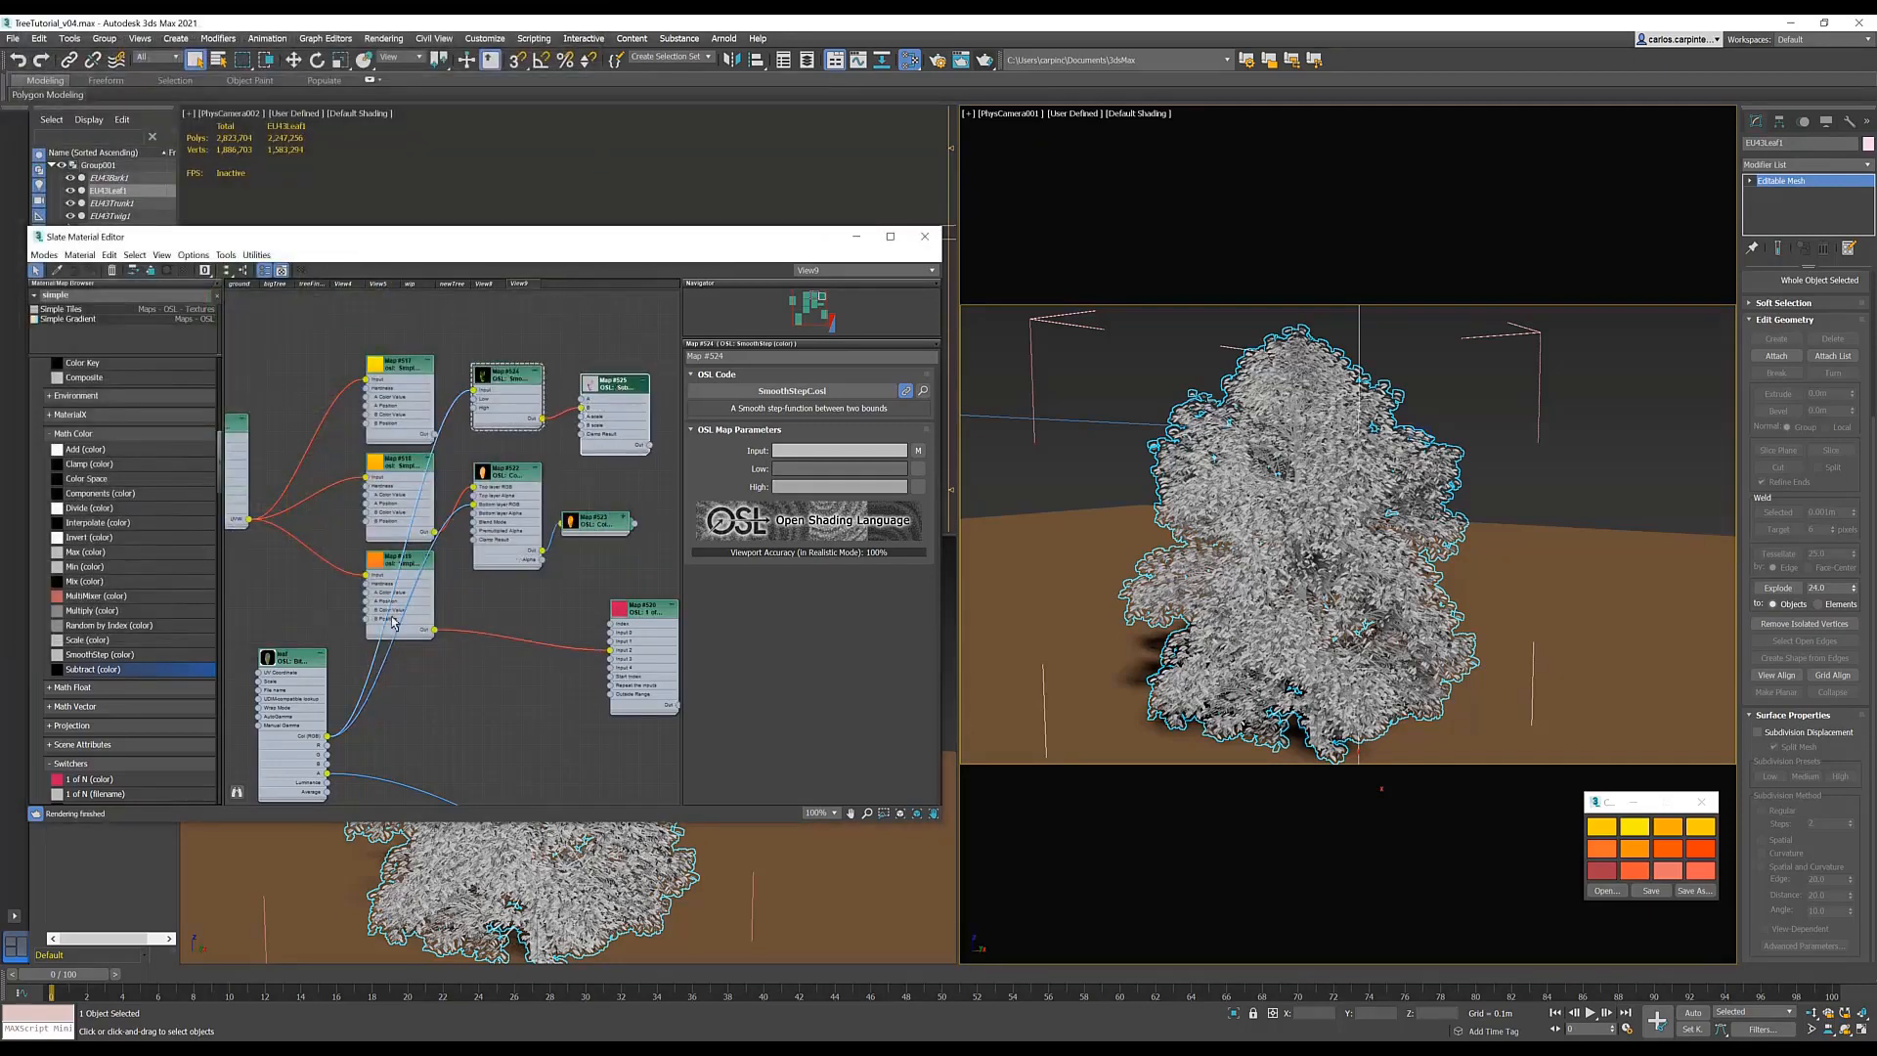
pyautogui.moveTo(469, 445); pyautogui.dragTo(583, 404)
pyautogui.click(587, 405)
# - Render a preview of the Subtract map to check the yellow leaf variation
pyautogui.rightClick(590, 383)
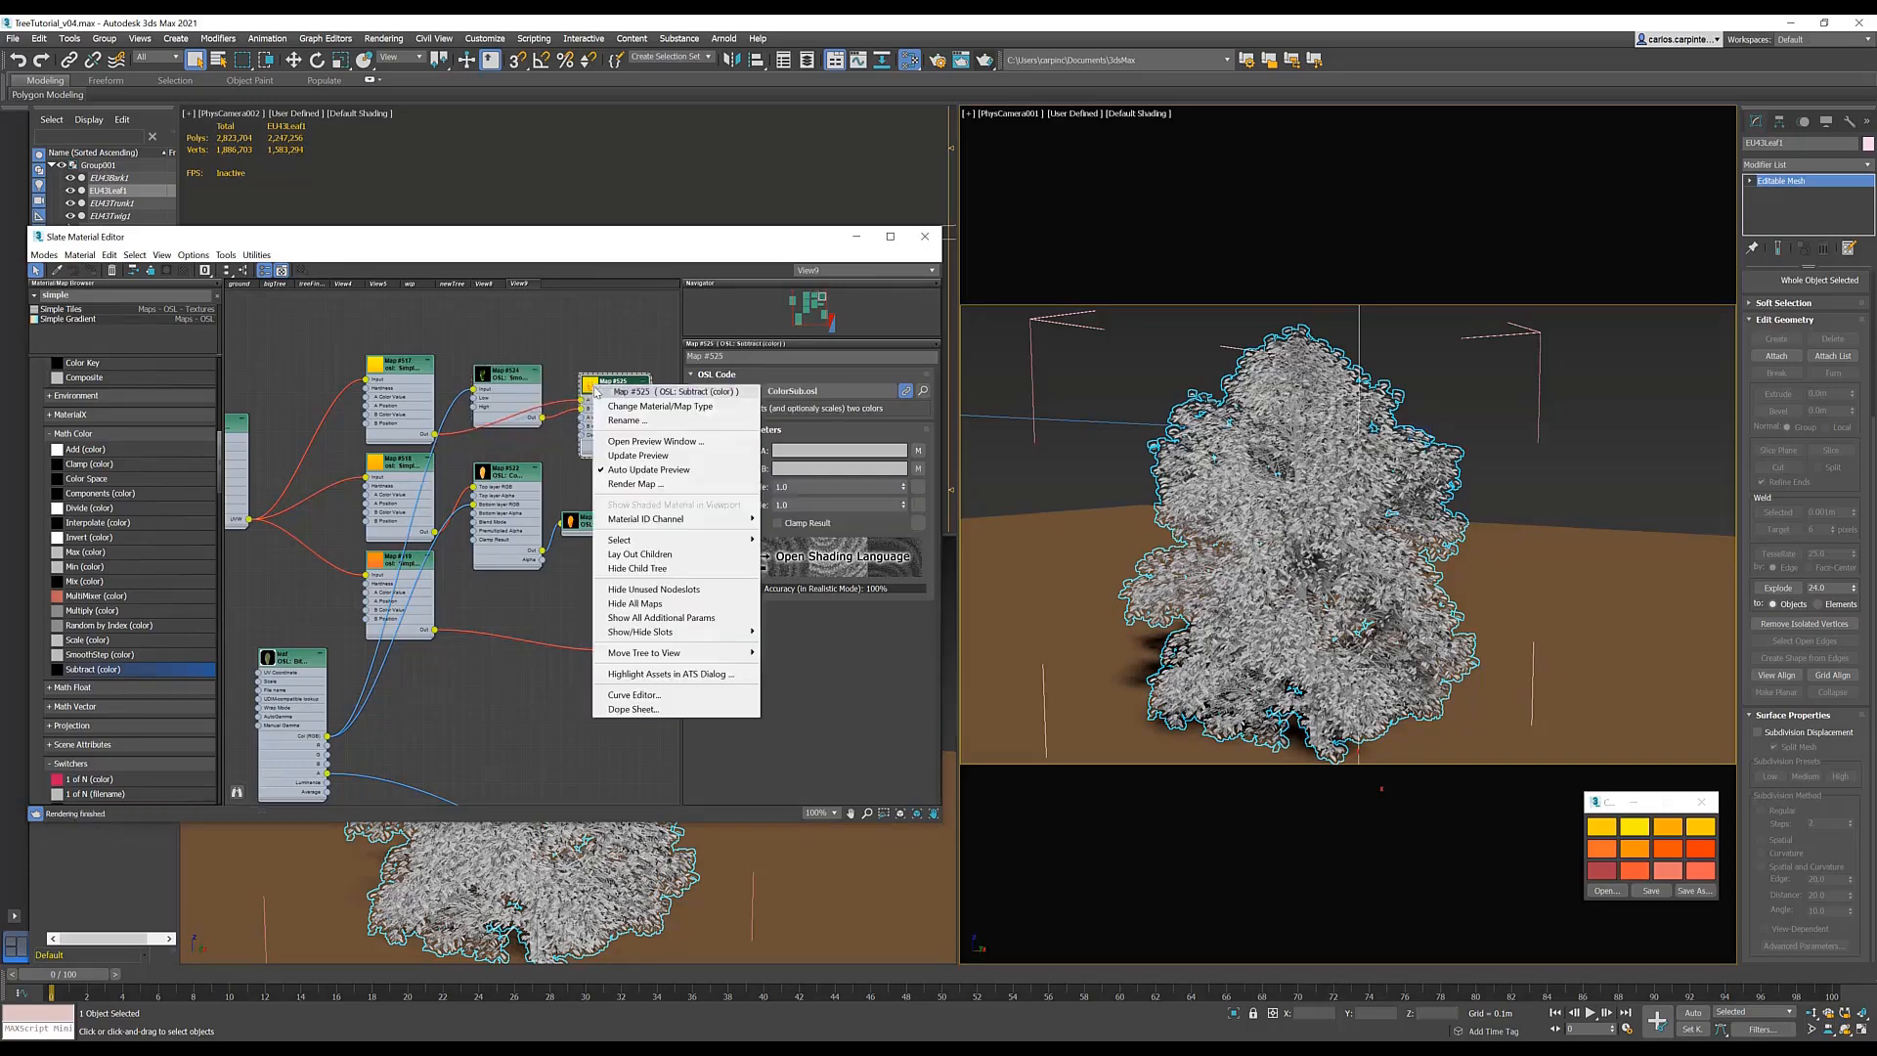
pyautogui.click(611, 479)
pyautogui.click(525, 620)
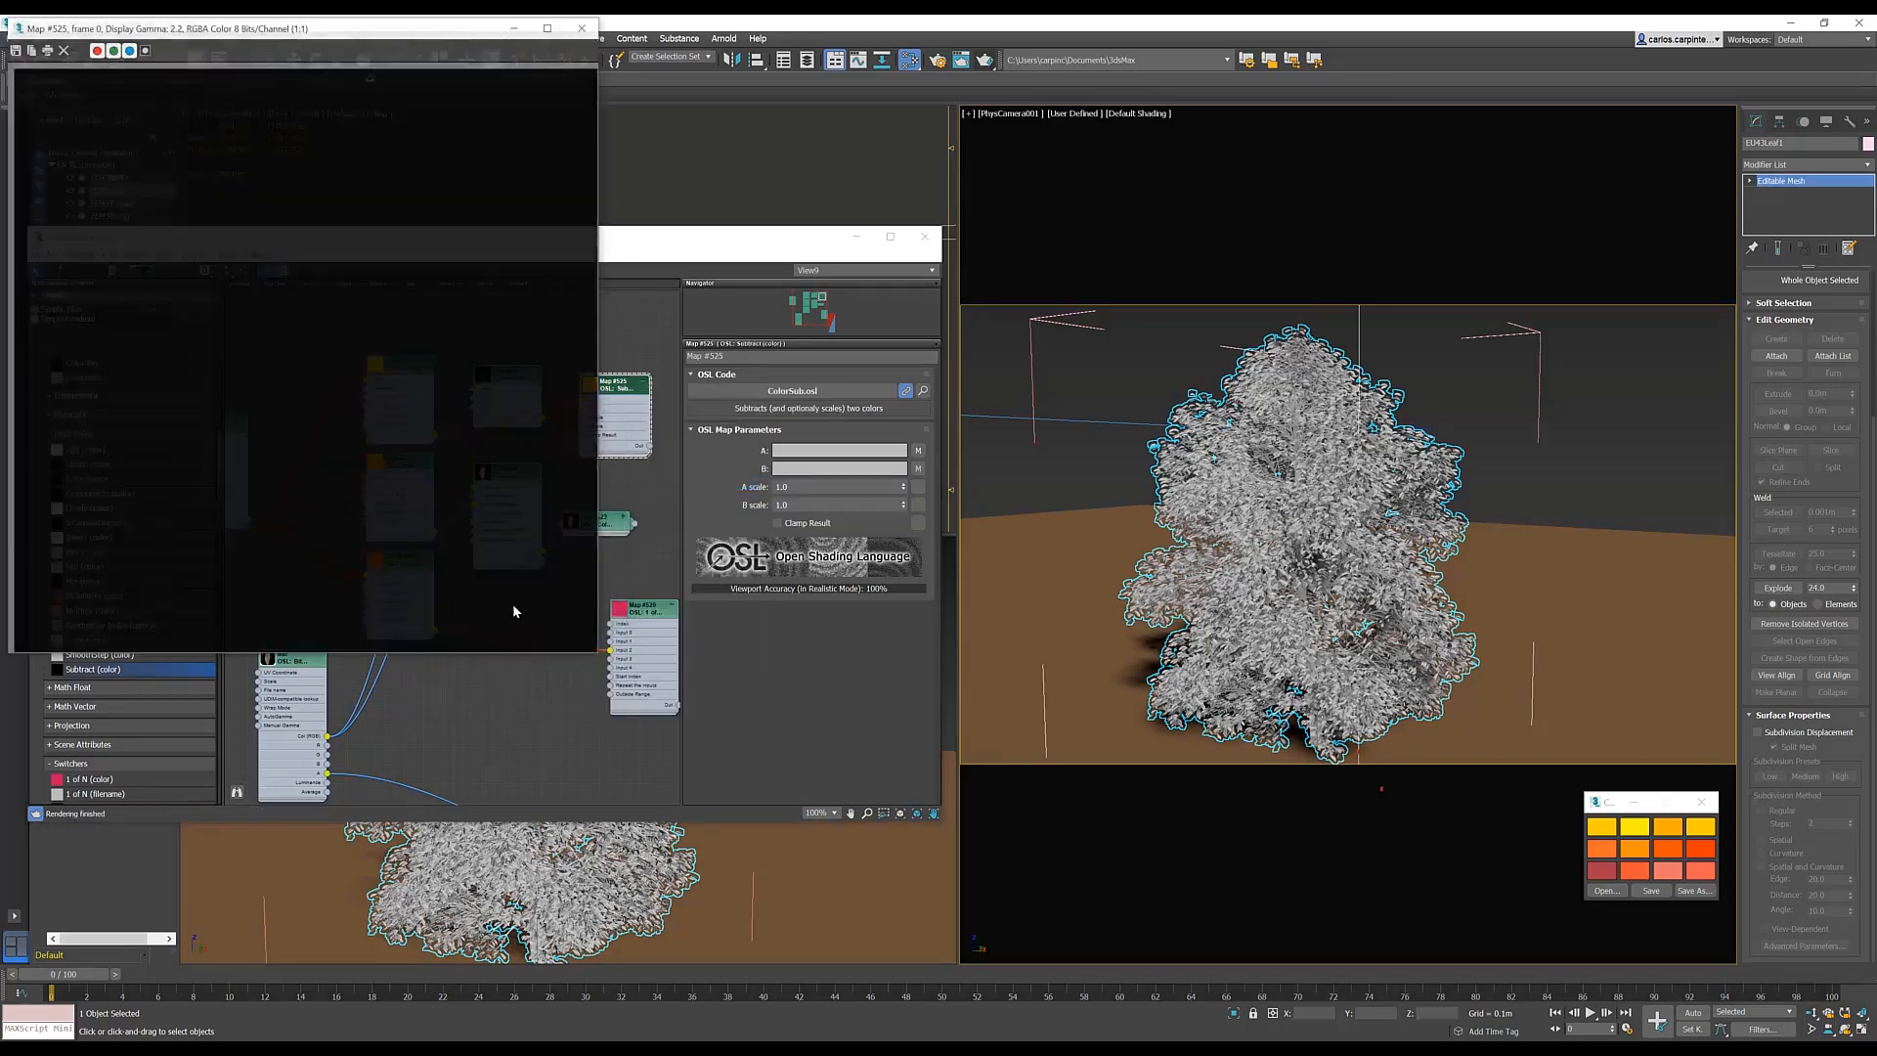
pyautogui.moveTo(389, 33); pyautogui.dragTo(610, 106)
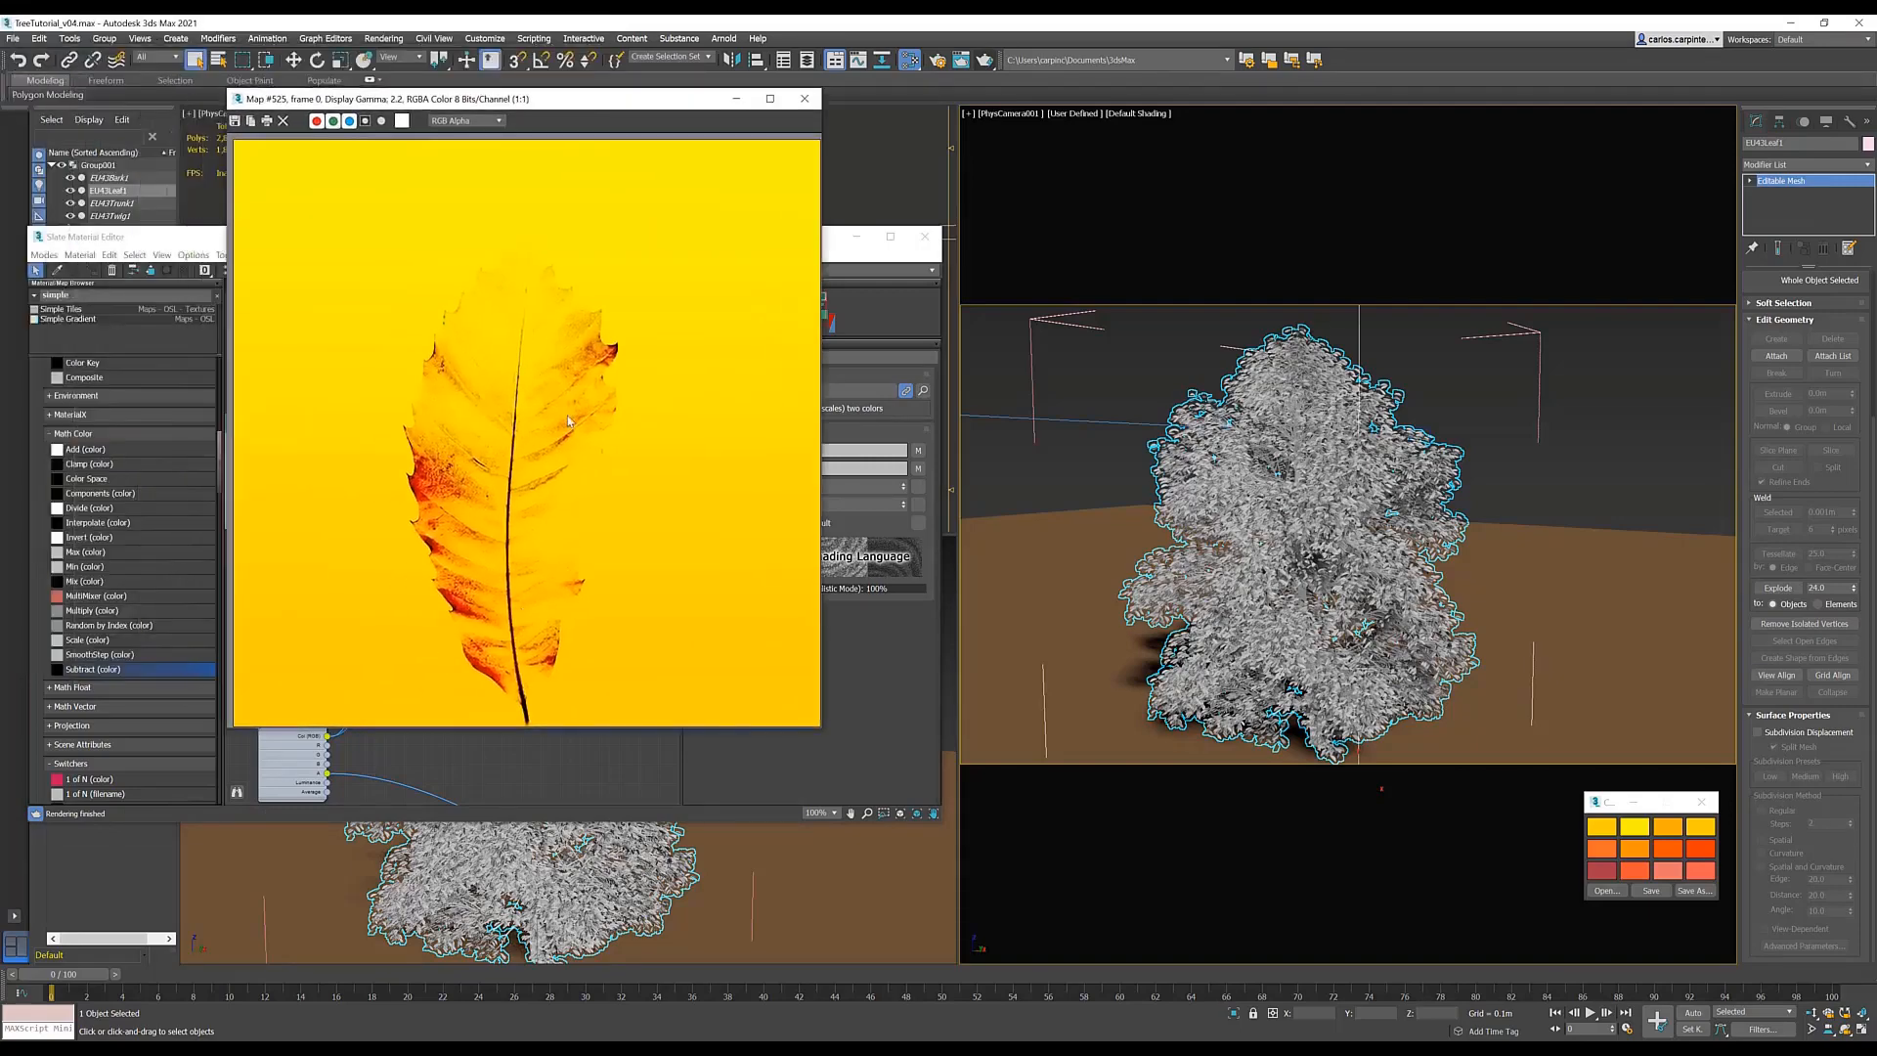
pyautogui.click(804, 99)
# - Connect the Color Correction output to Input 1 of the 1 of N map and the Subtract output to Input 0
pyautogui.moveTo(597, 362); pyautogui.dragTo(398, 300, button='middle')
pyautogui.moveTo(452, 554); pyautogui.dragTo(498, 475)
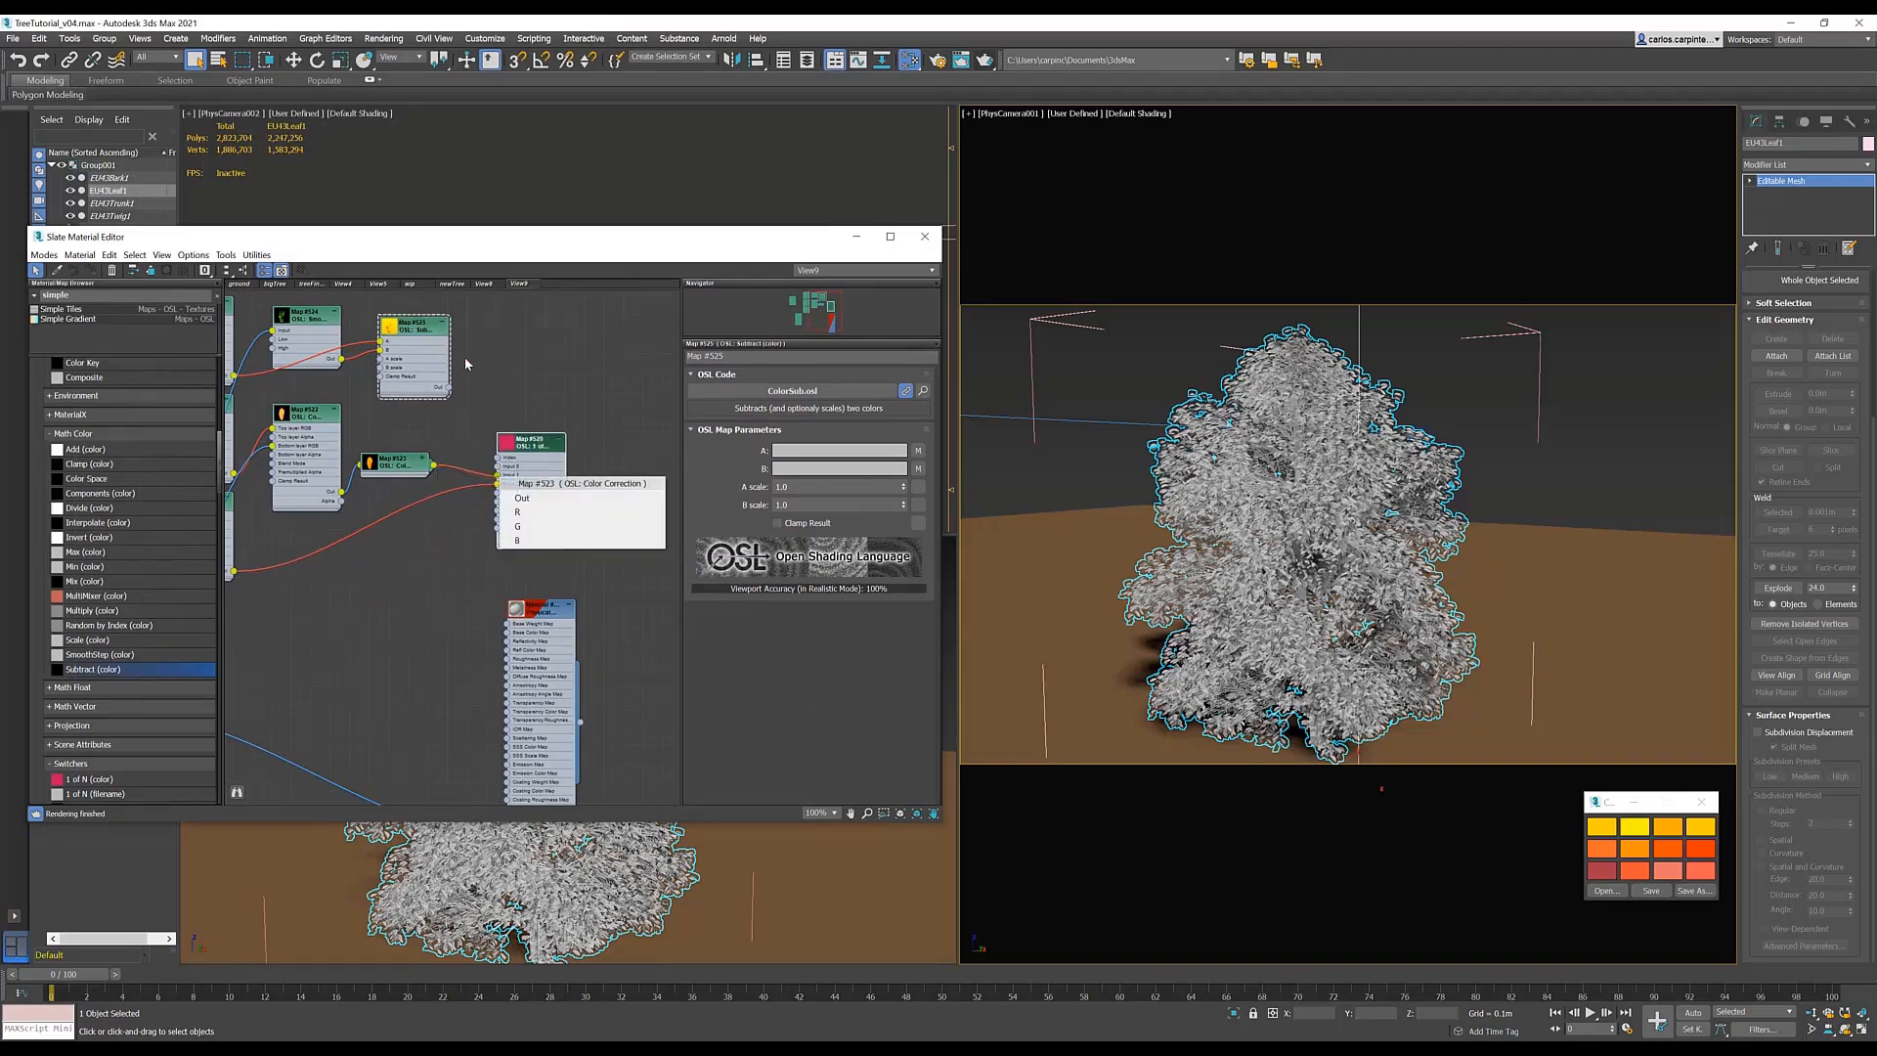
pyautogui.click(522, 497)
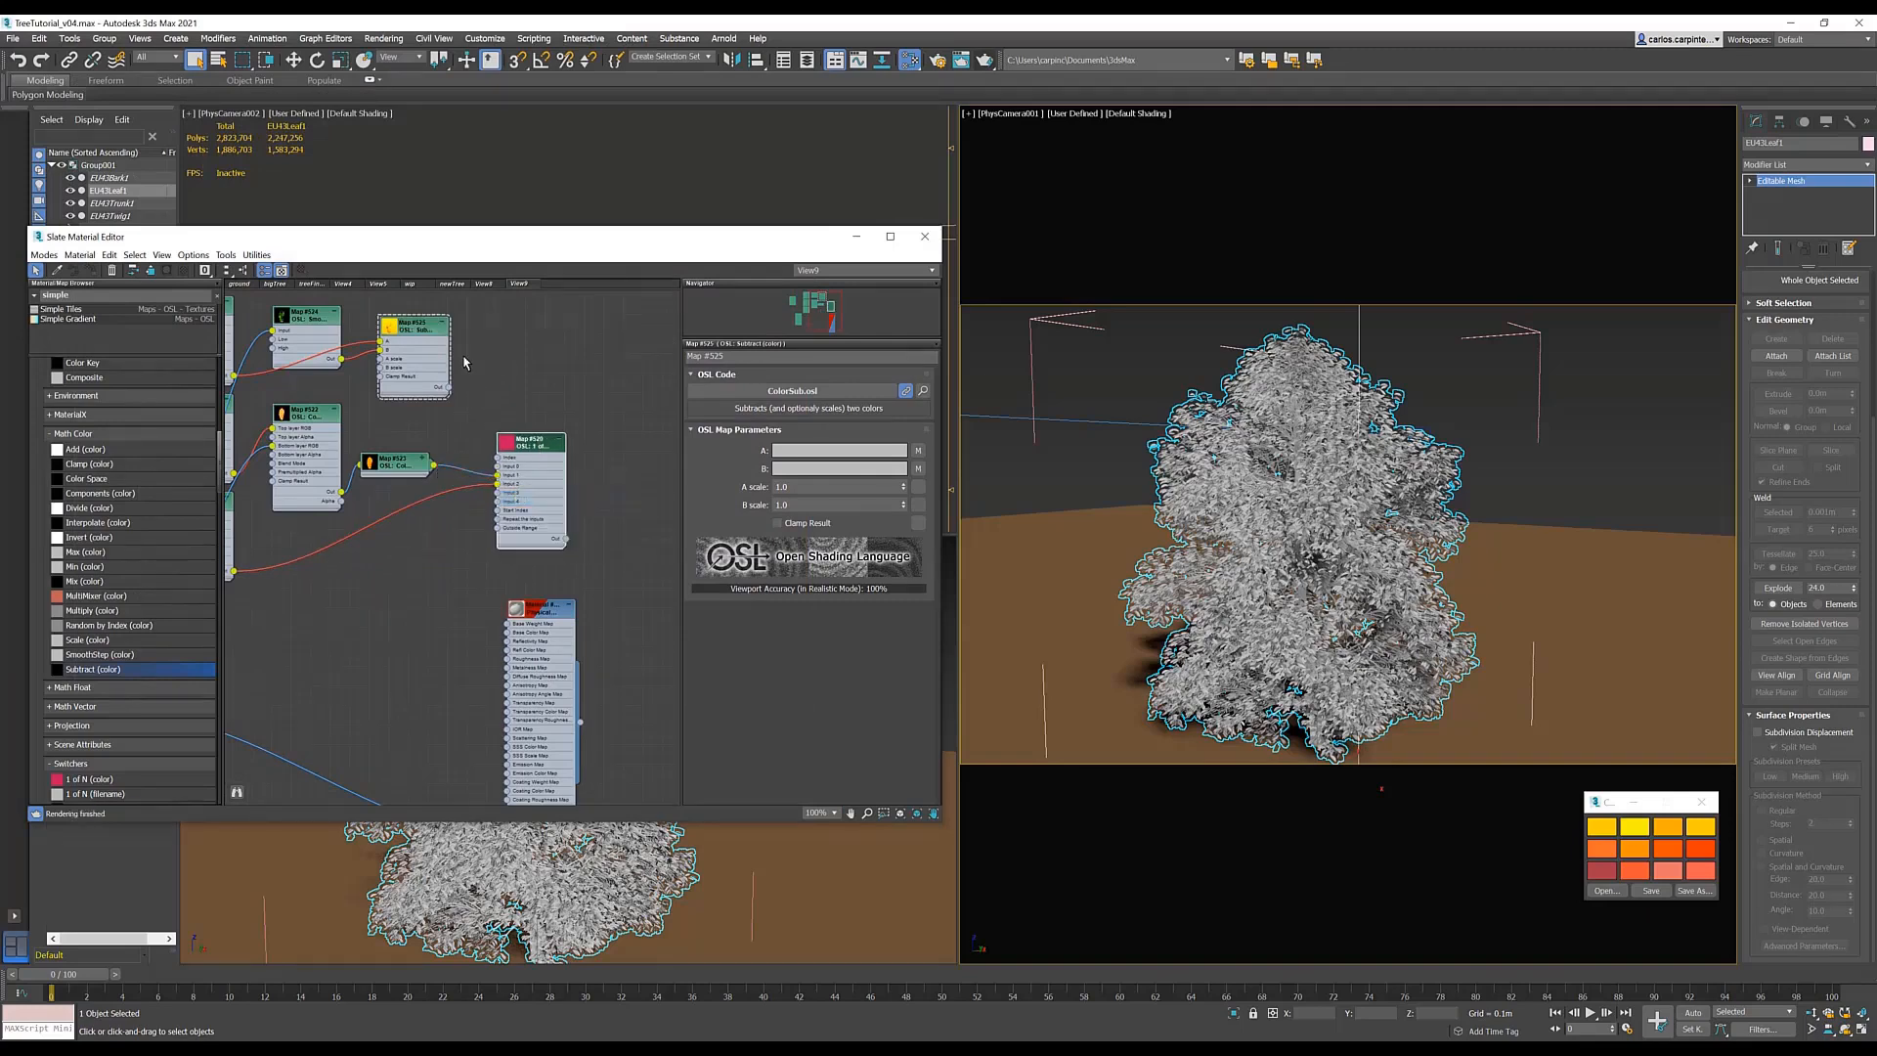
pyautogui.moveTo(463, 420); pyautogui.dragTo(525, 452)
pyautogui.doubleClick(525, 451)
# - Move the material node aside and lower the 1 of N map to make room in the graph
pyautogui.moveTo(528, 606); pyautogui.dragTo(597, 489, button='middle')
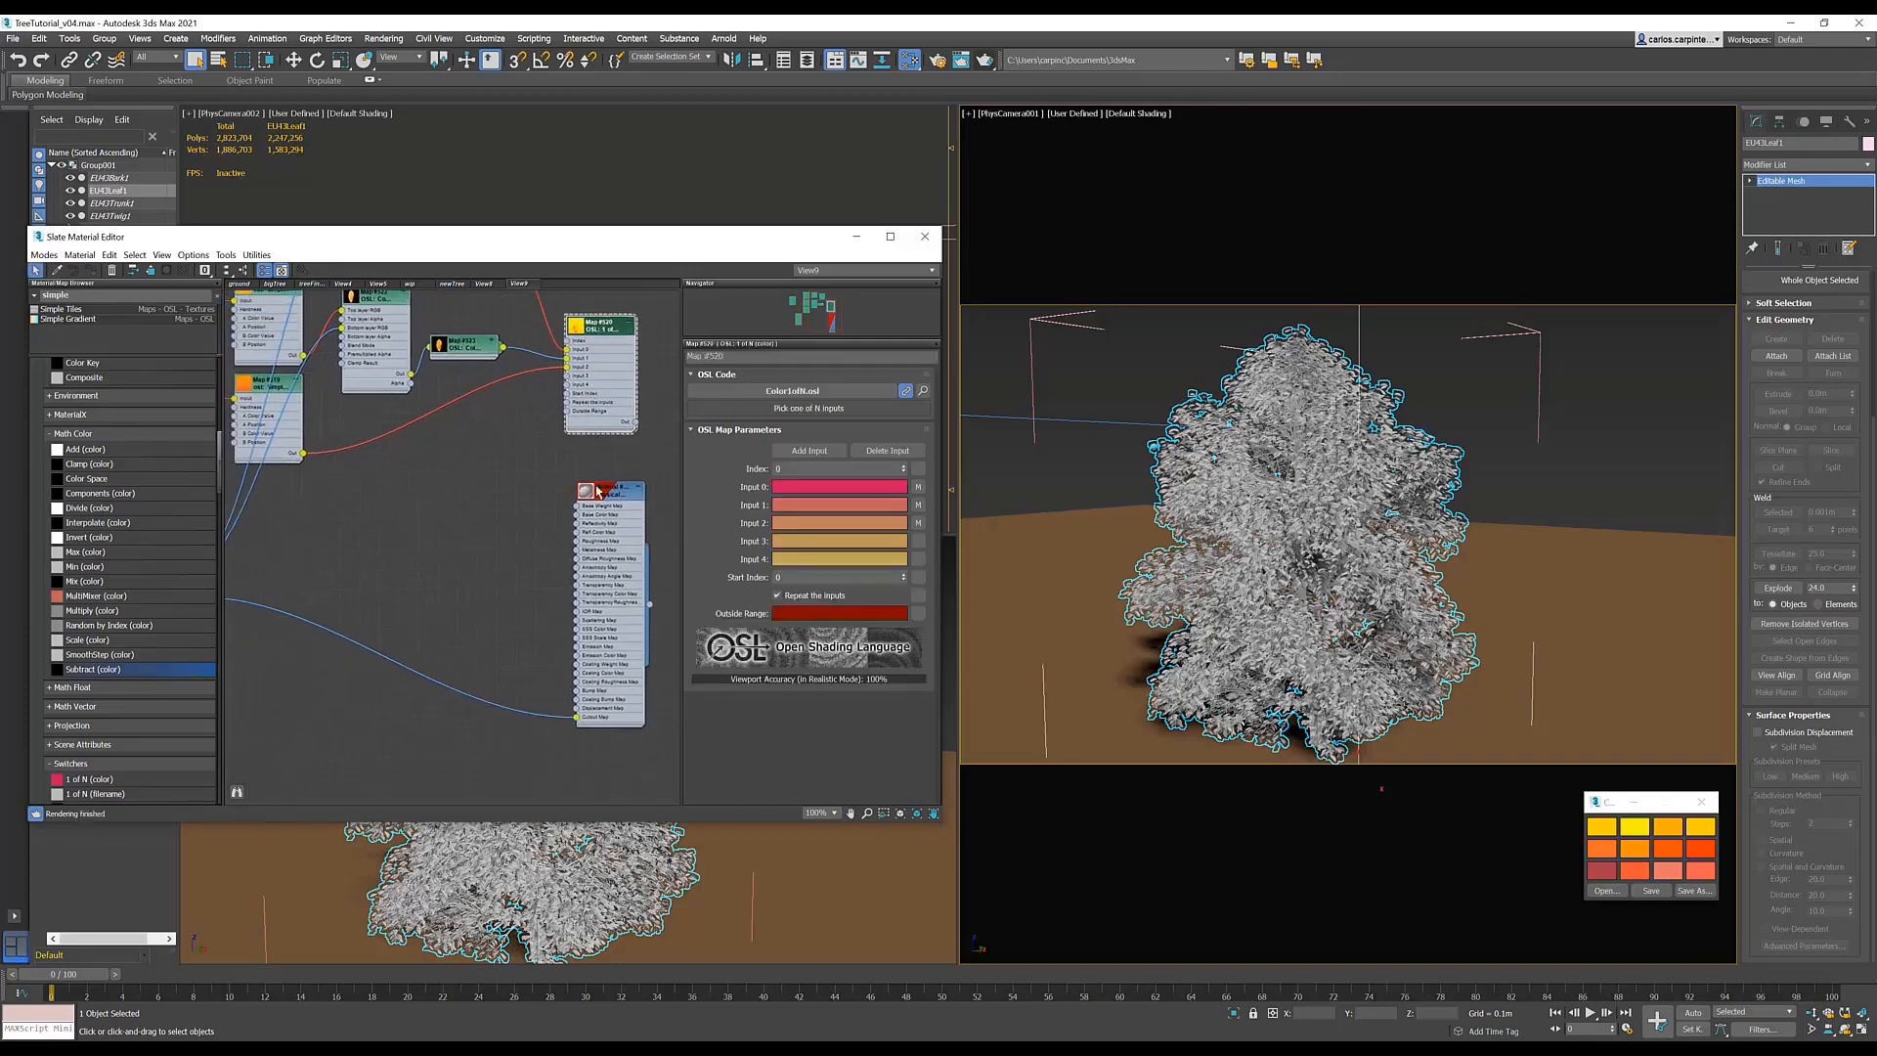
pyautogui.moveTo(598, 490); pyautogui.dragTo(684, 480)
pyautogui.moveTo(609, 332); pyautogui.dragTo(599, 402)
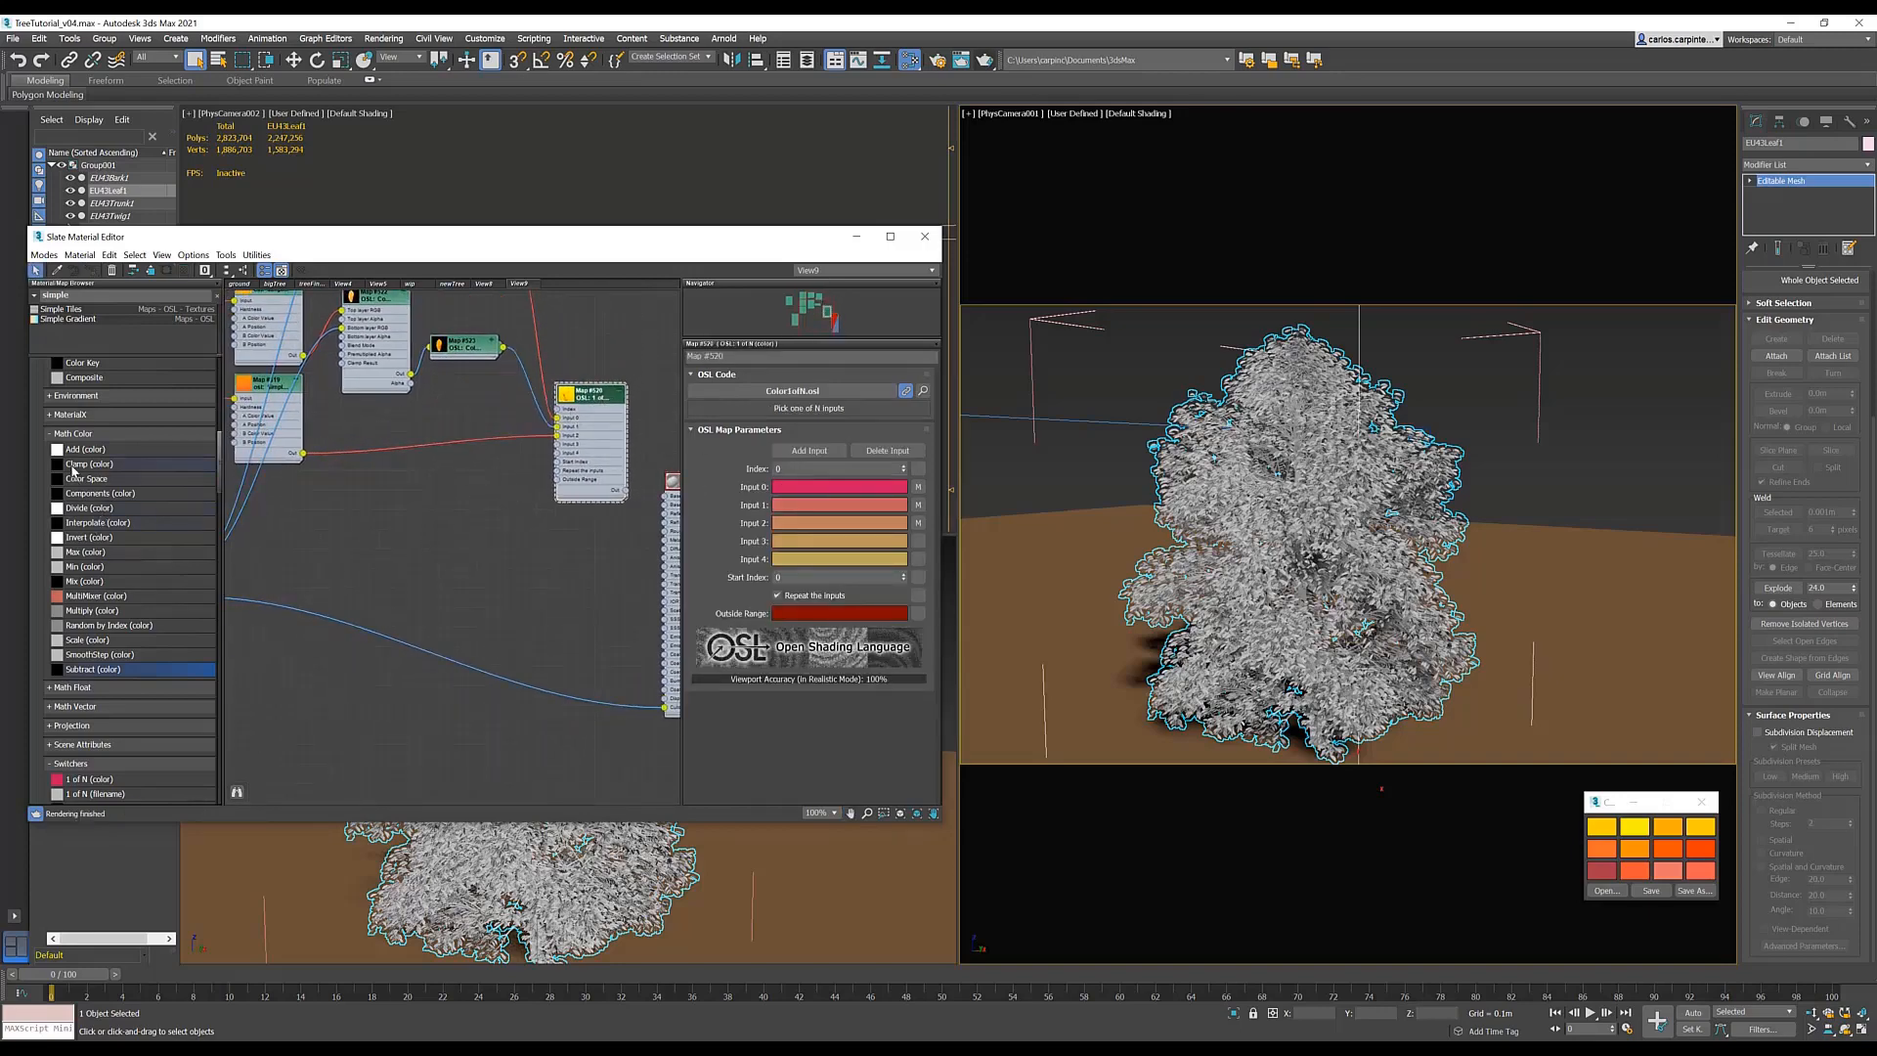
# - Add an OSL Material ID map below the gradients and connect its numeric output to the 1 of N map's Index
pyautogui.click(70, 433)
pyautogui.scroll(3, 79, 540)
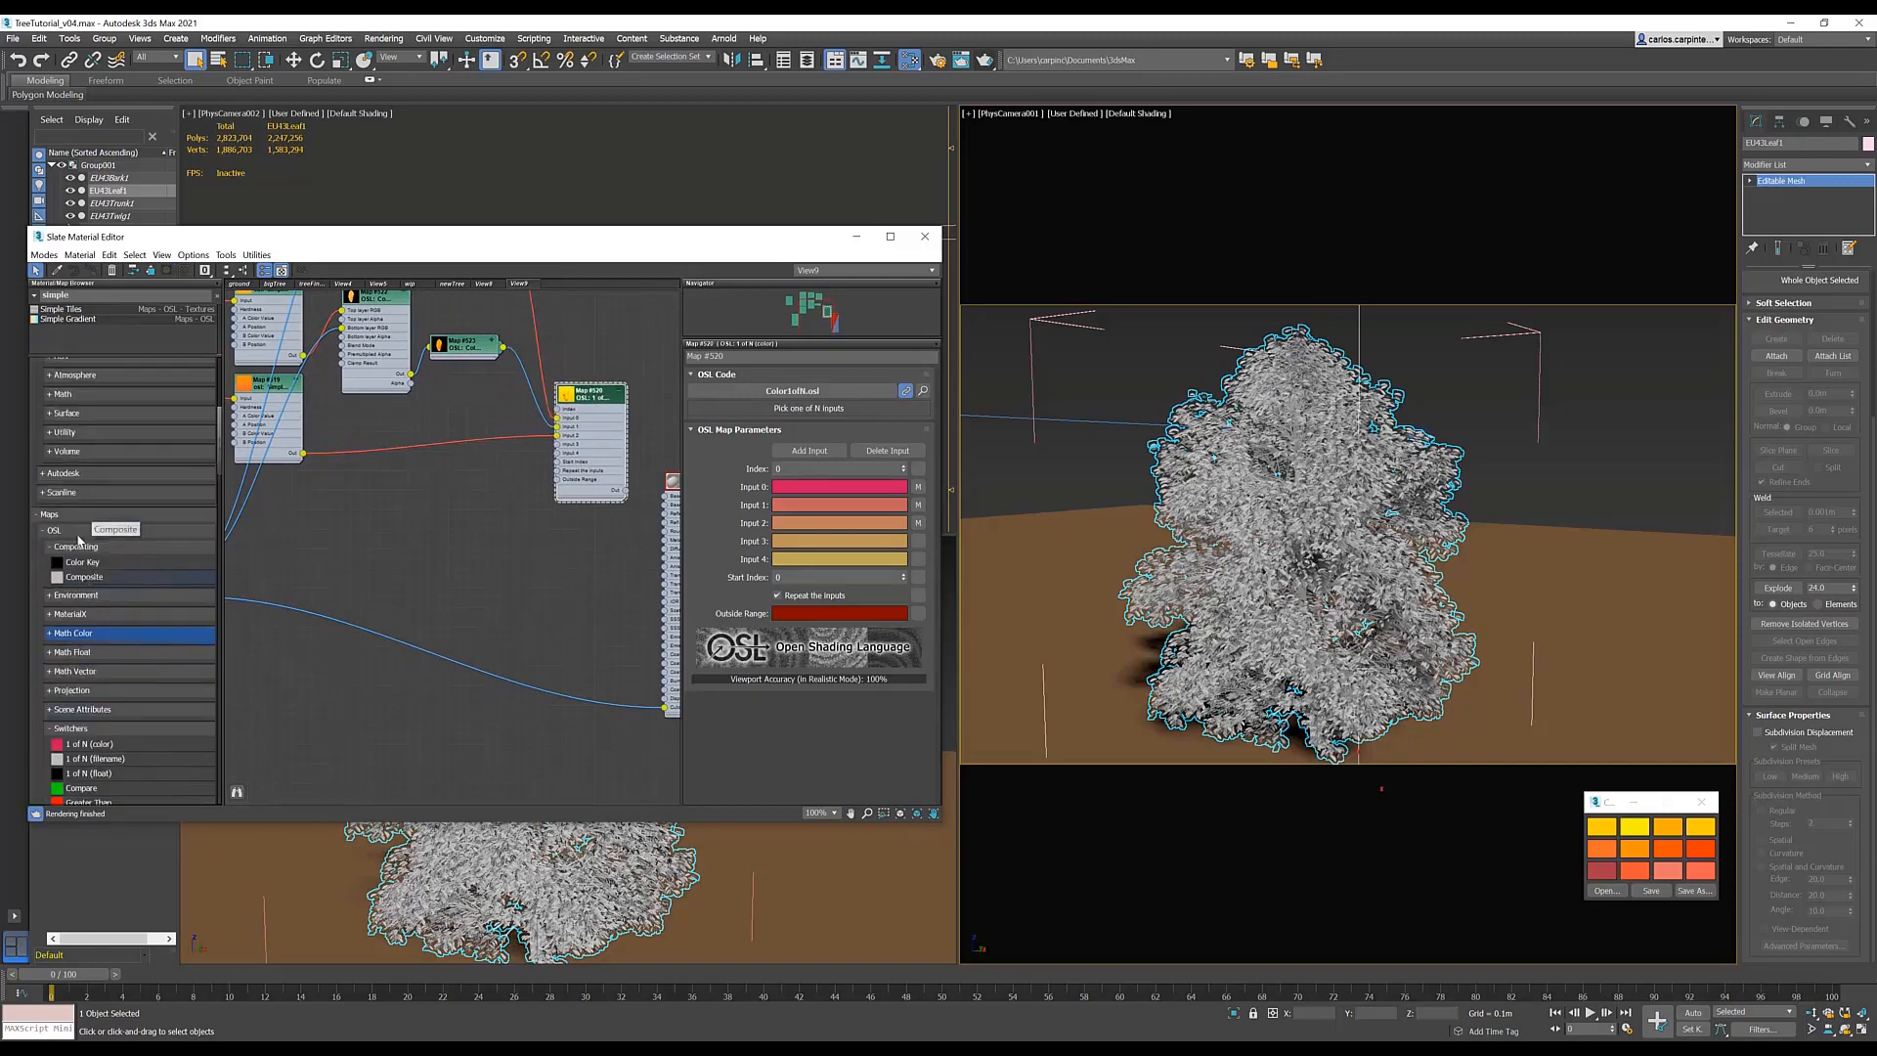
pyautogui.scroll(2, 79, 539)
pyautogui.scroll(-4, 76, 557)
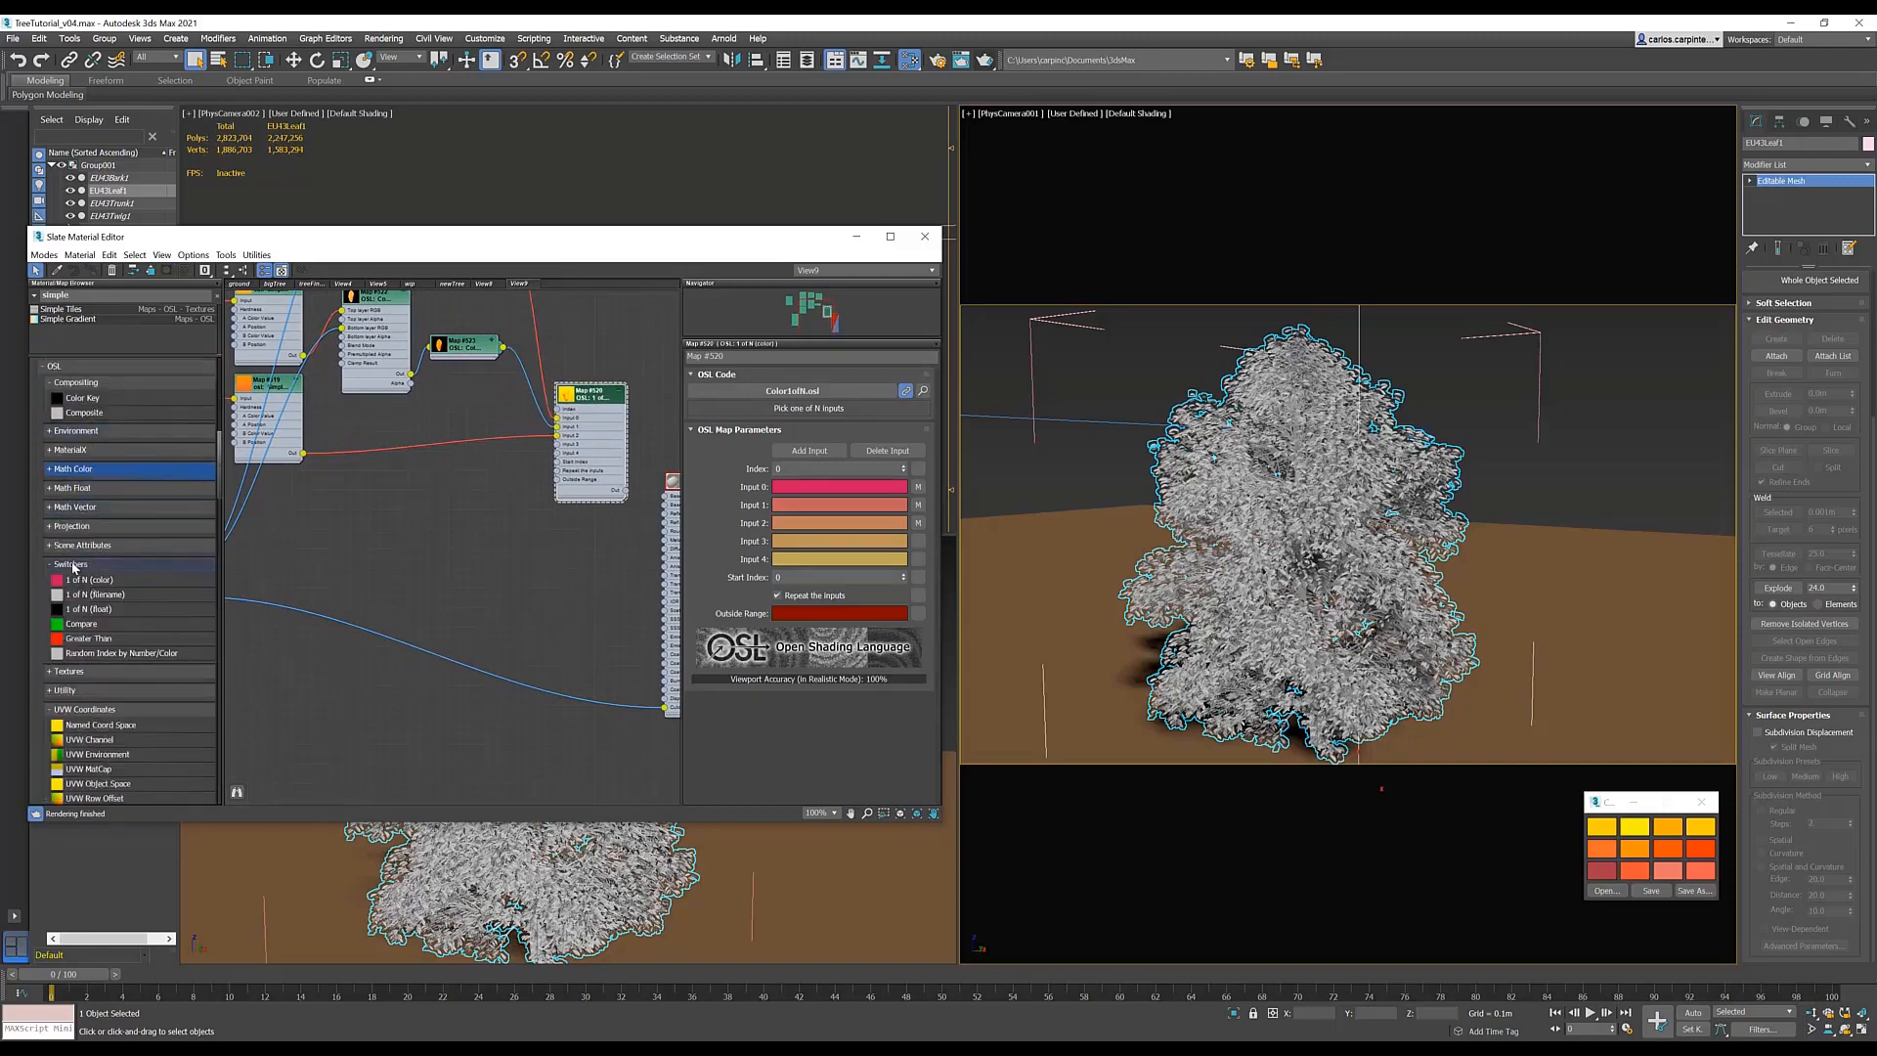
pyautogui.click(79, 544)
pyautogui.click(73, 576)
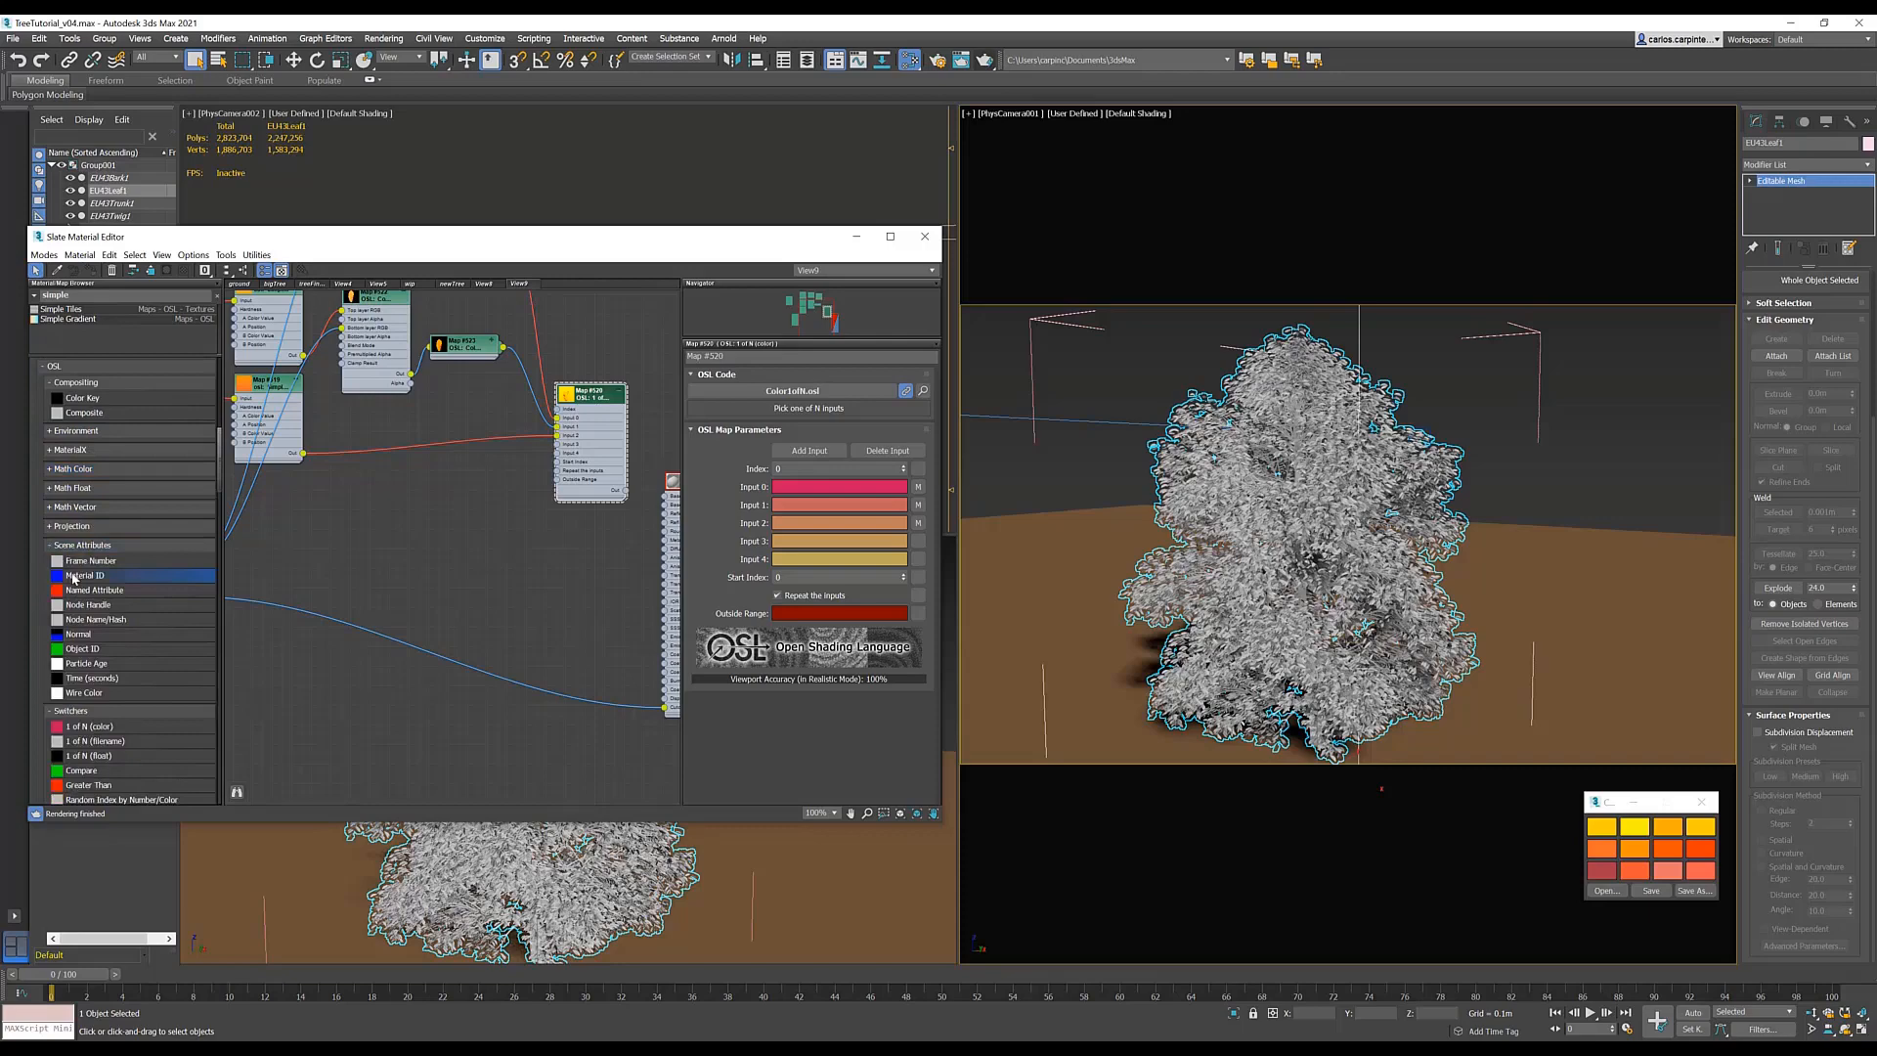
pyautogui.click(377, 484)
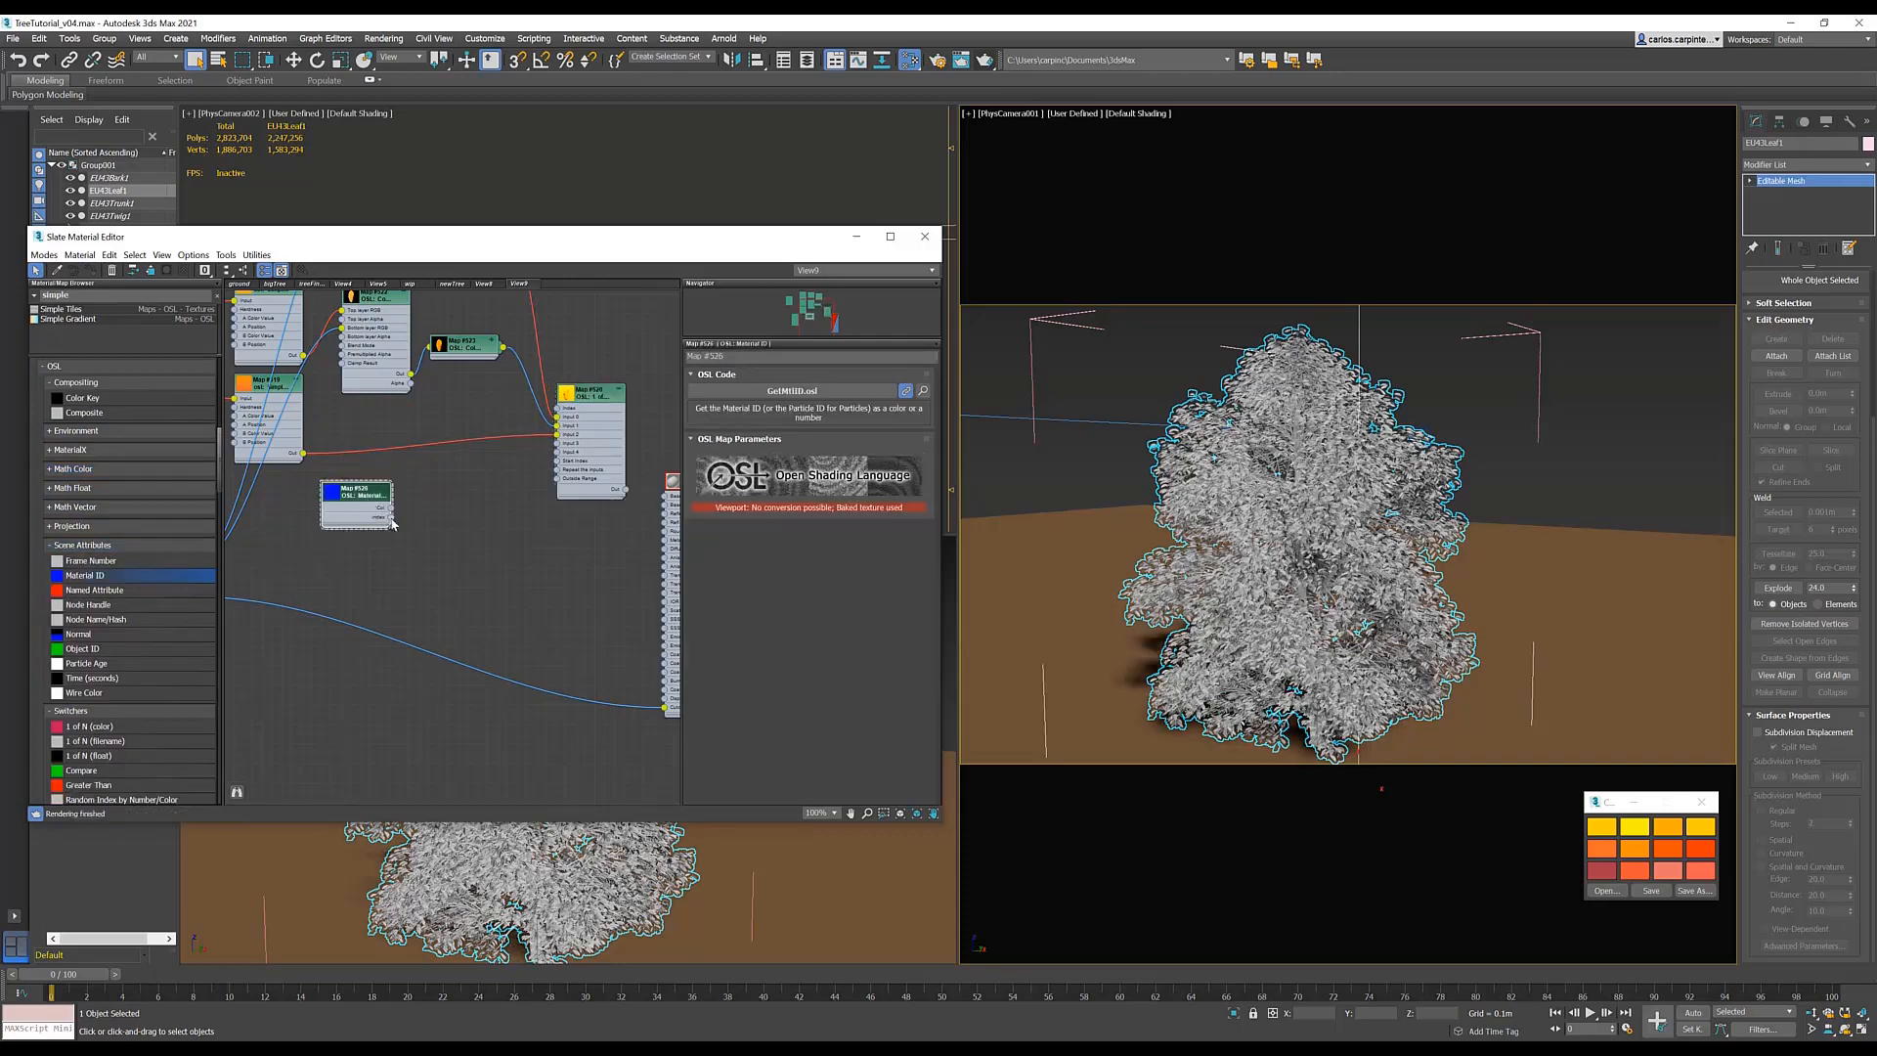
pyautogui.moveTo(391, 518); pyautogui.dragTo(556, 425)
pyautogui.moveTo(552, 571); pyautogui.dragTo(379, 555, button='middle')
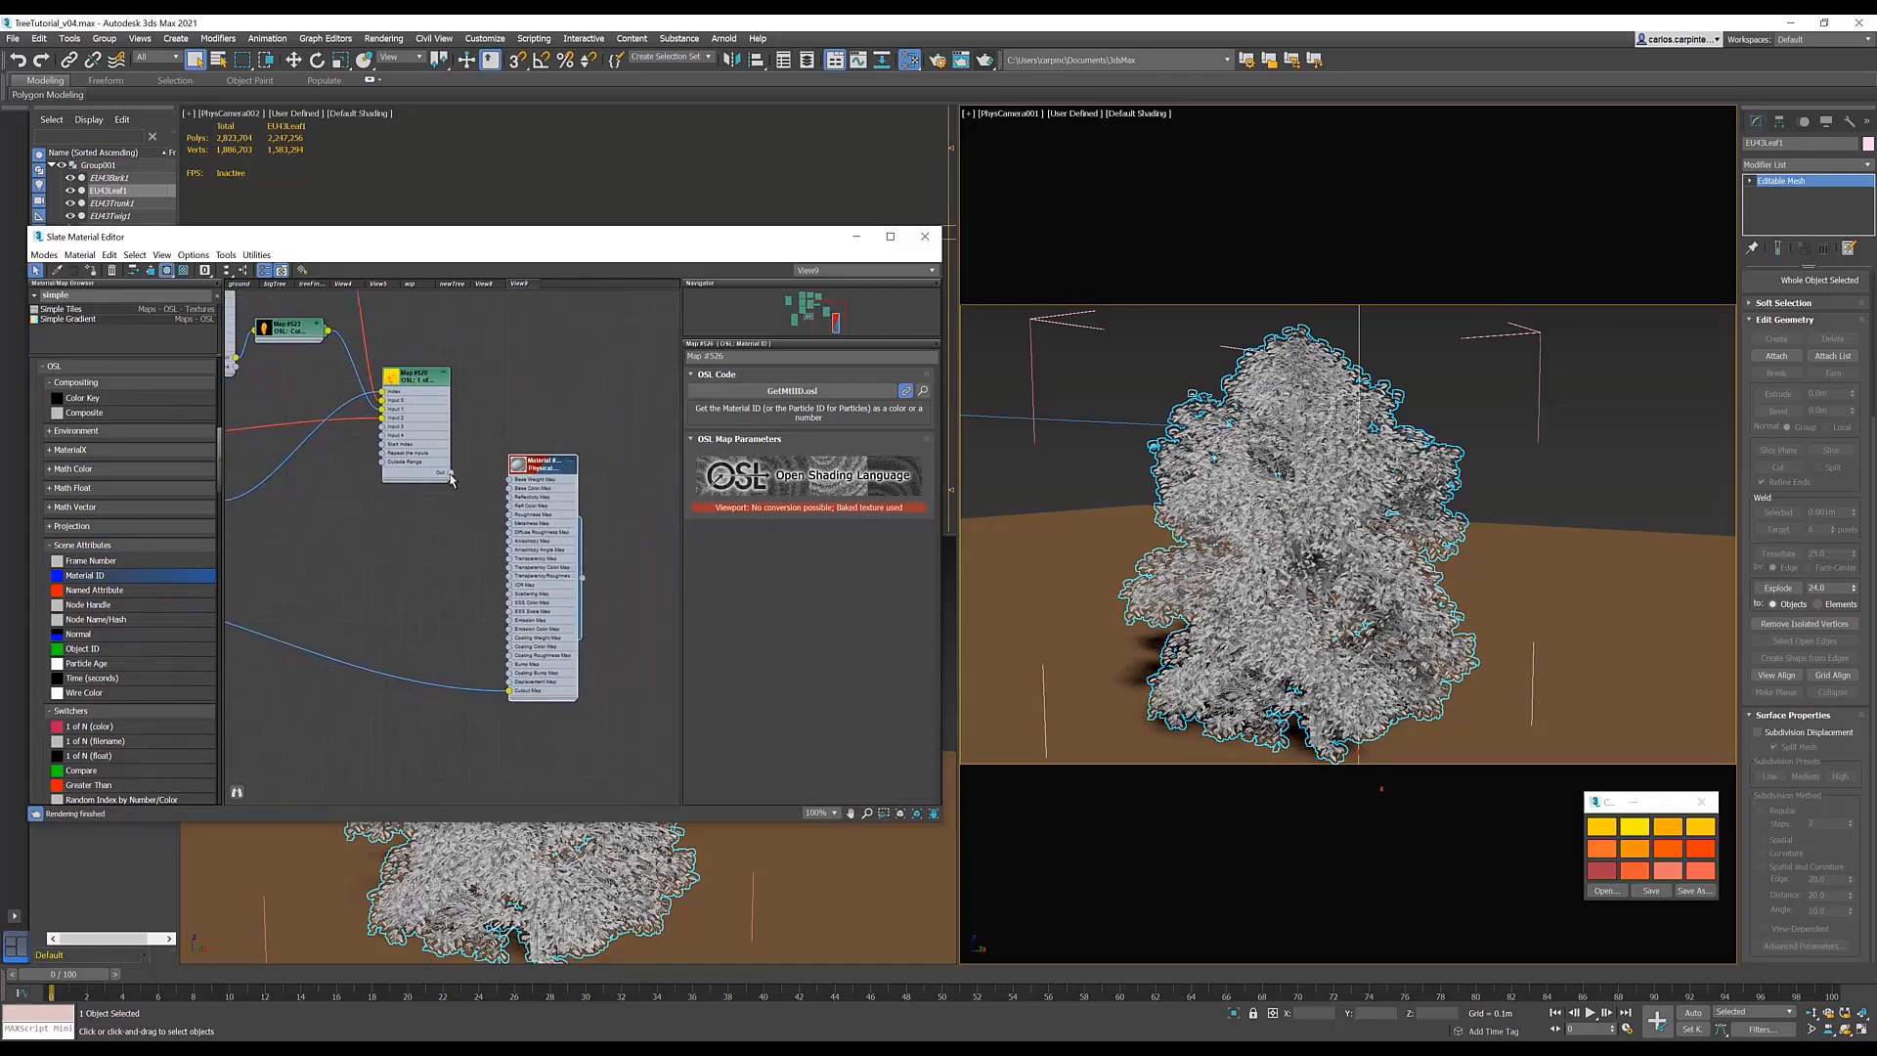
# - Connect the 1 of N map's output to the Physical Material's Base Color Map and SSS Color Map
pyautogui.moveTo(503, 496); pyautogui.dragTo(509, 487)
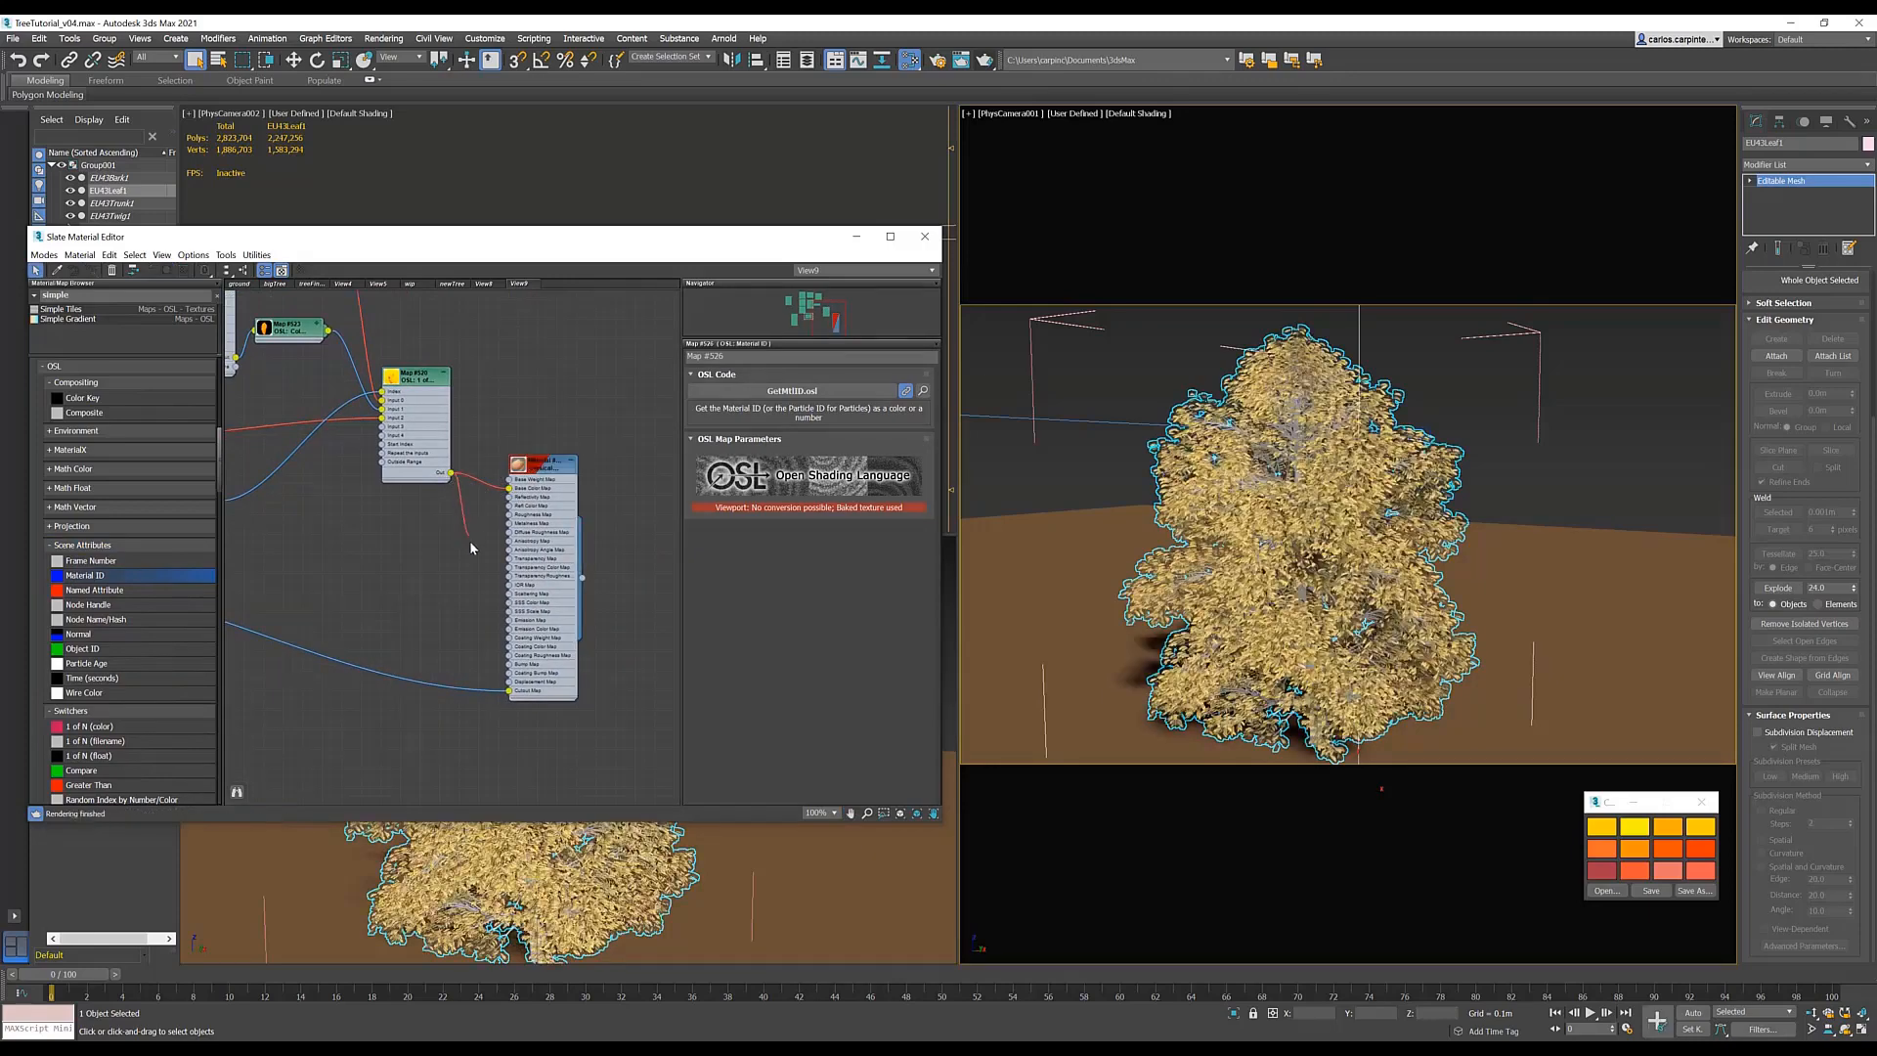
pyautogui.moveTo(483, 614); pyautogui.dragTo(525, 599)
pyautogui.doubleClick(545, 466)
pyautogui.click(1579, 432)
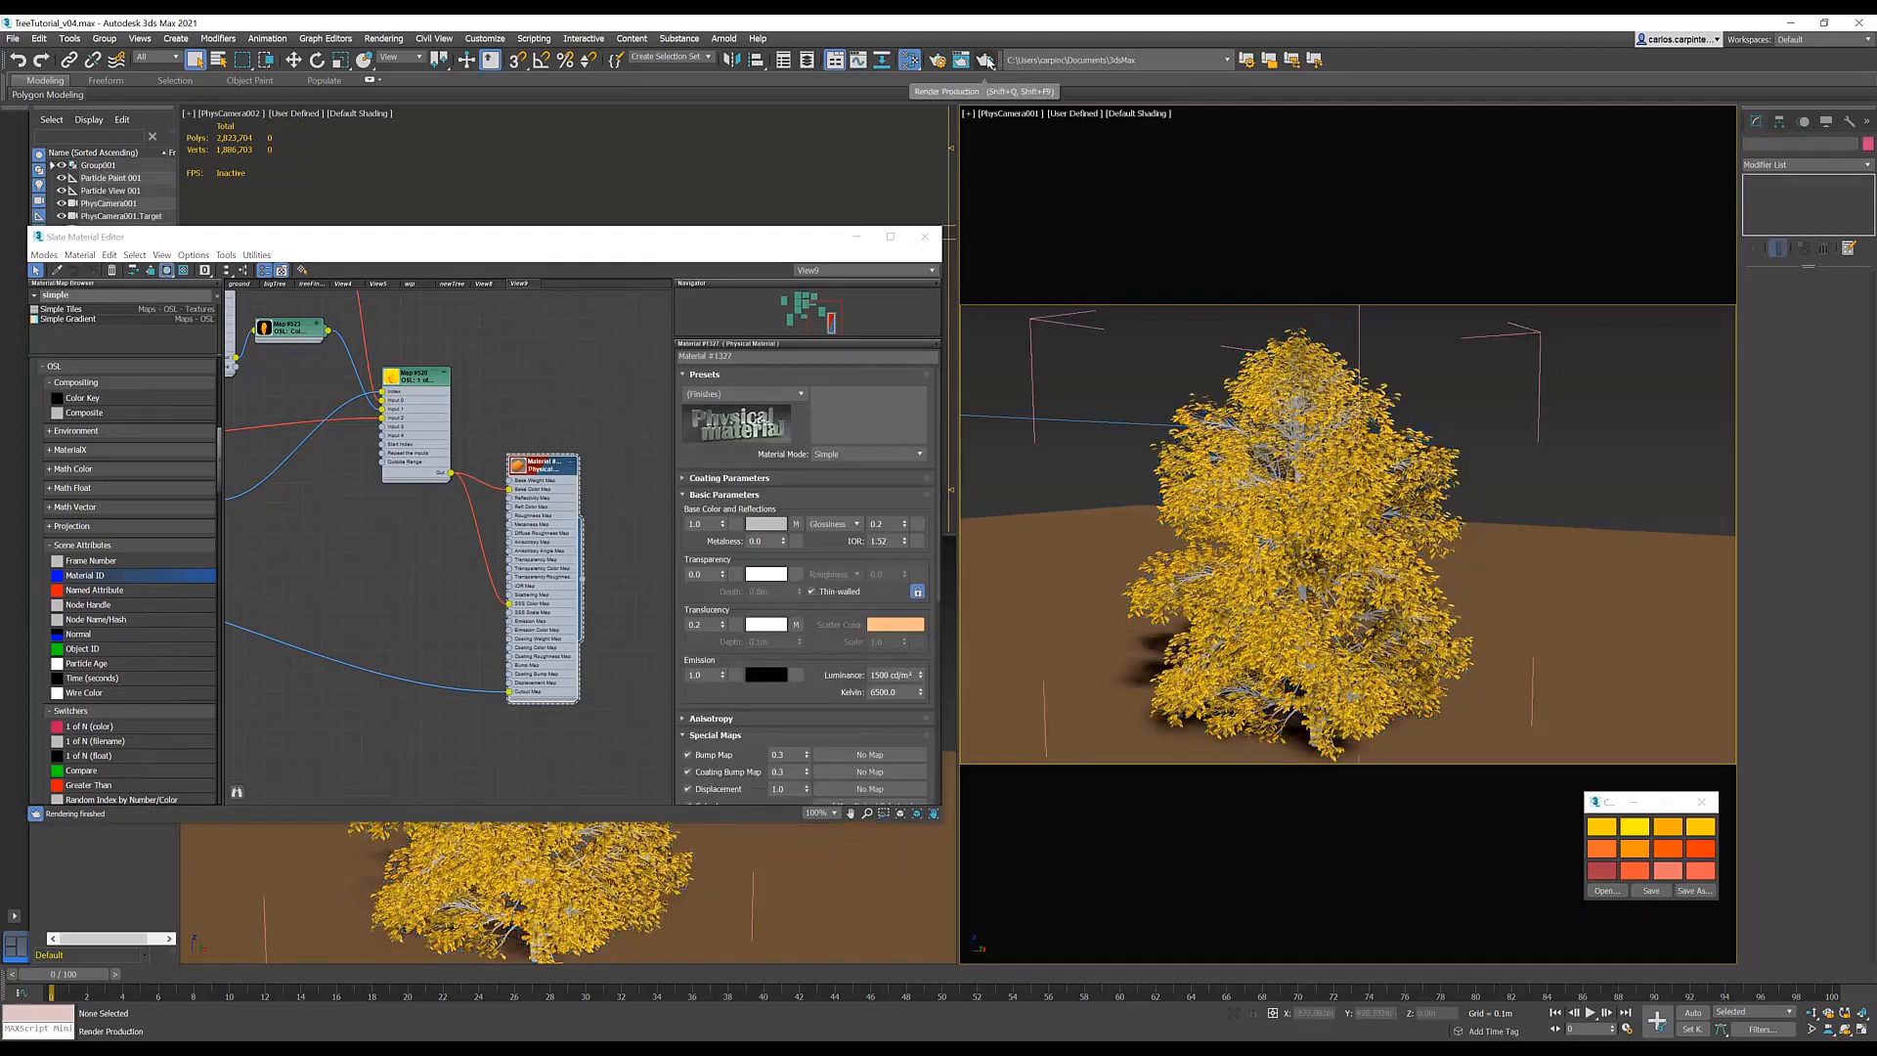
# - Render the PhysCamera001 view to check the yellow and orange leaf mix, and close the render windows
pyautogui.click(988, 61)
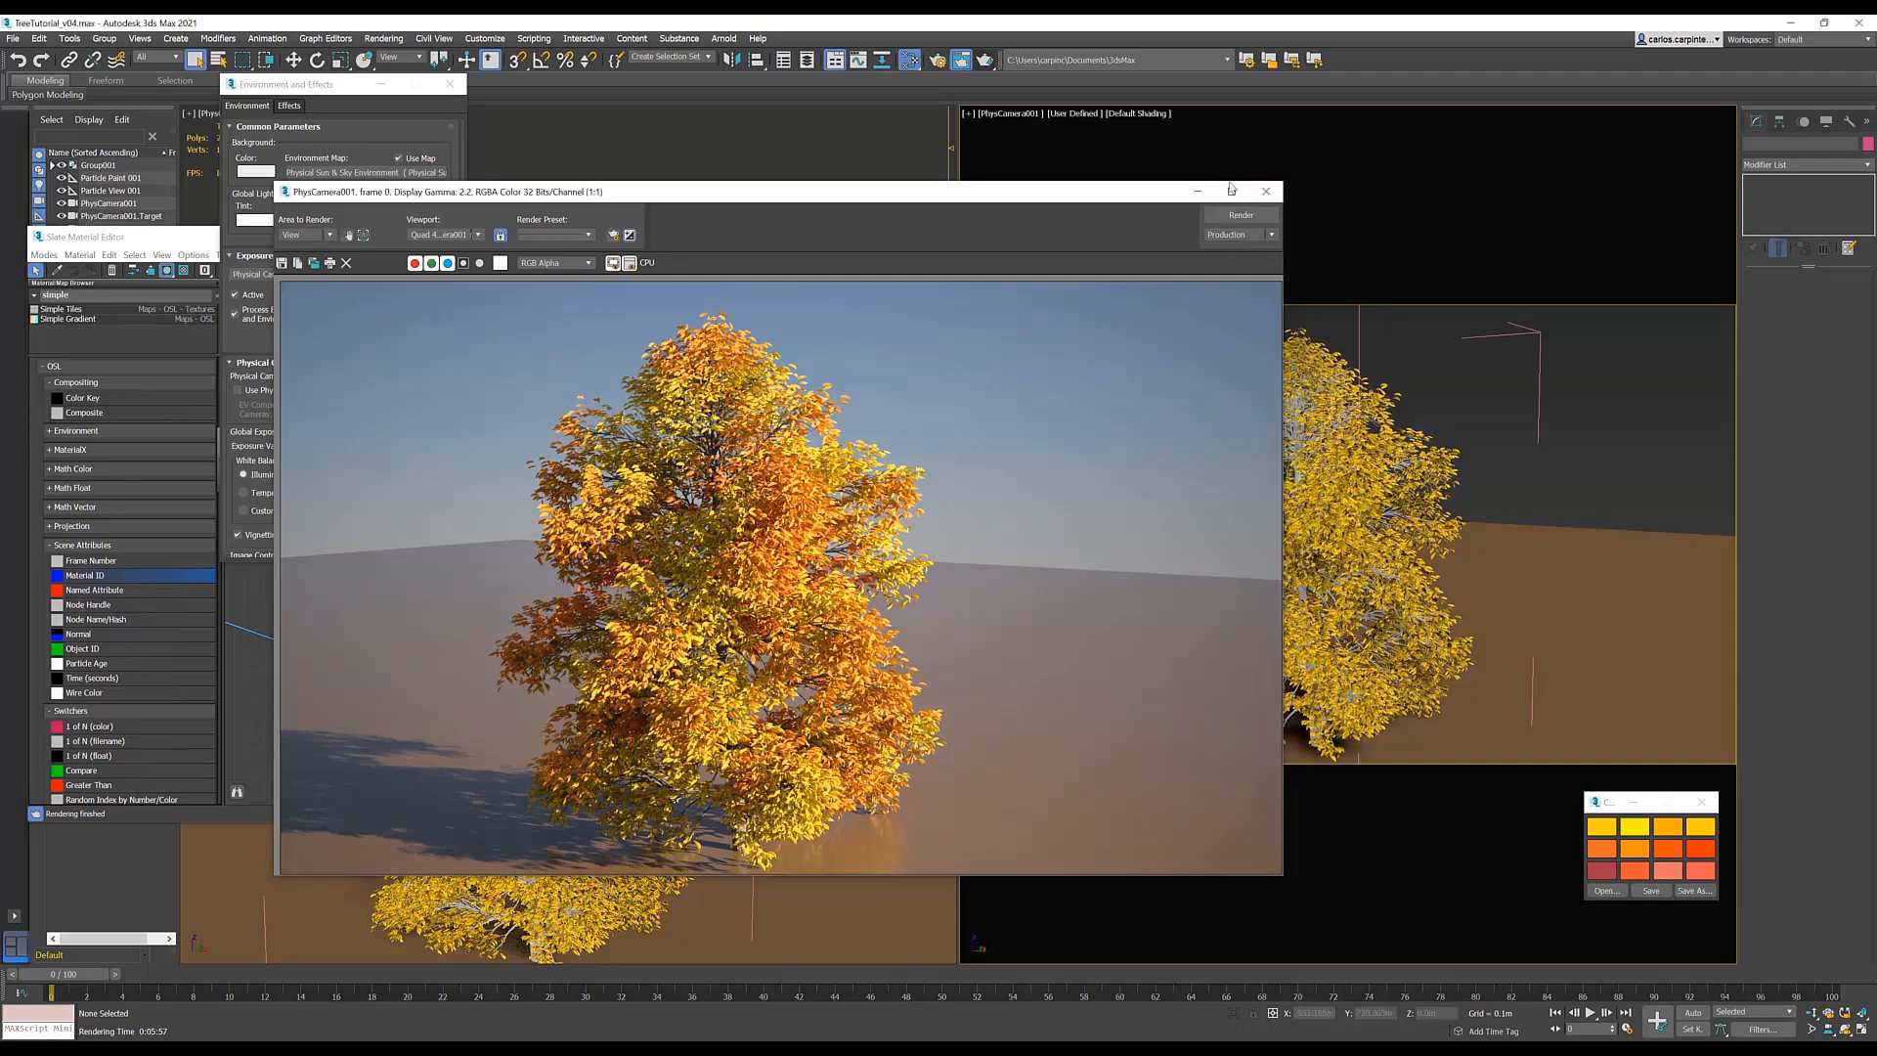
pyautogui.click(1265, 192)
pyautogui.click(450, 84)
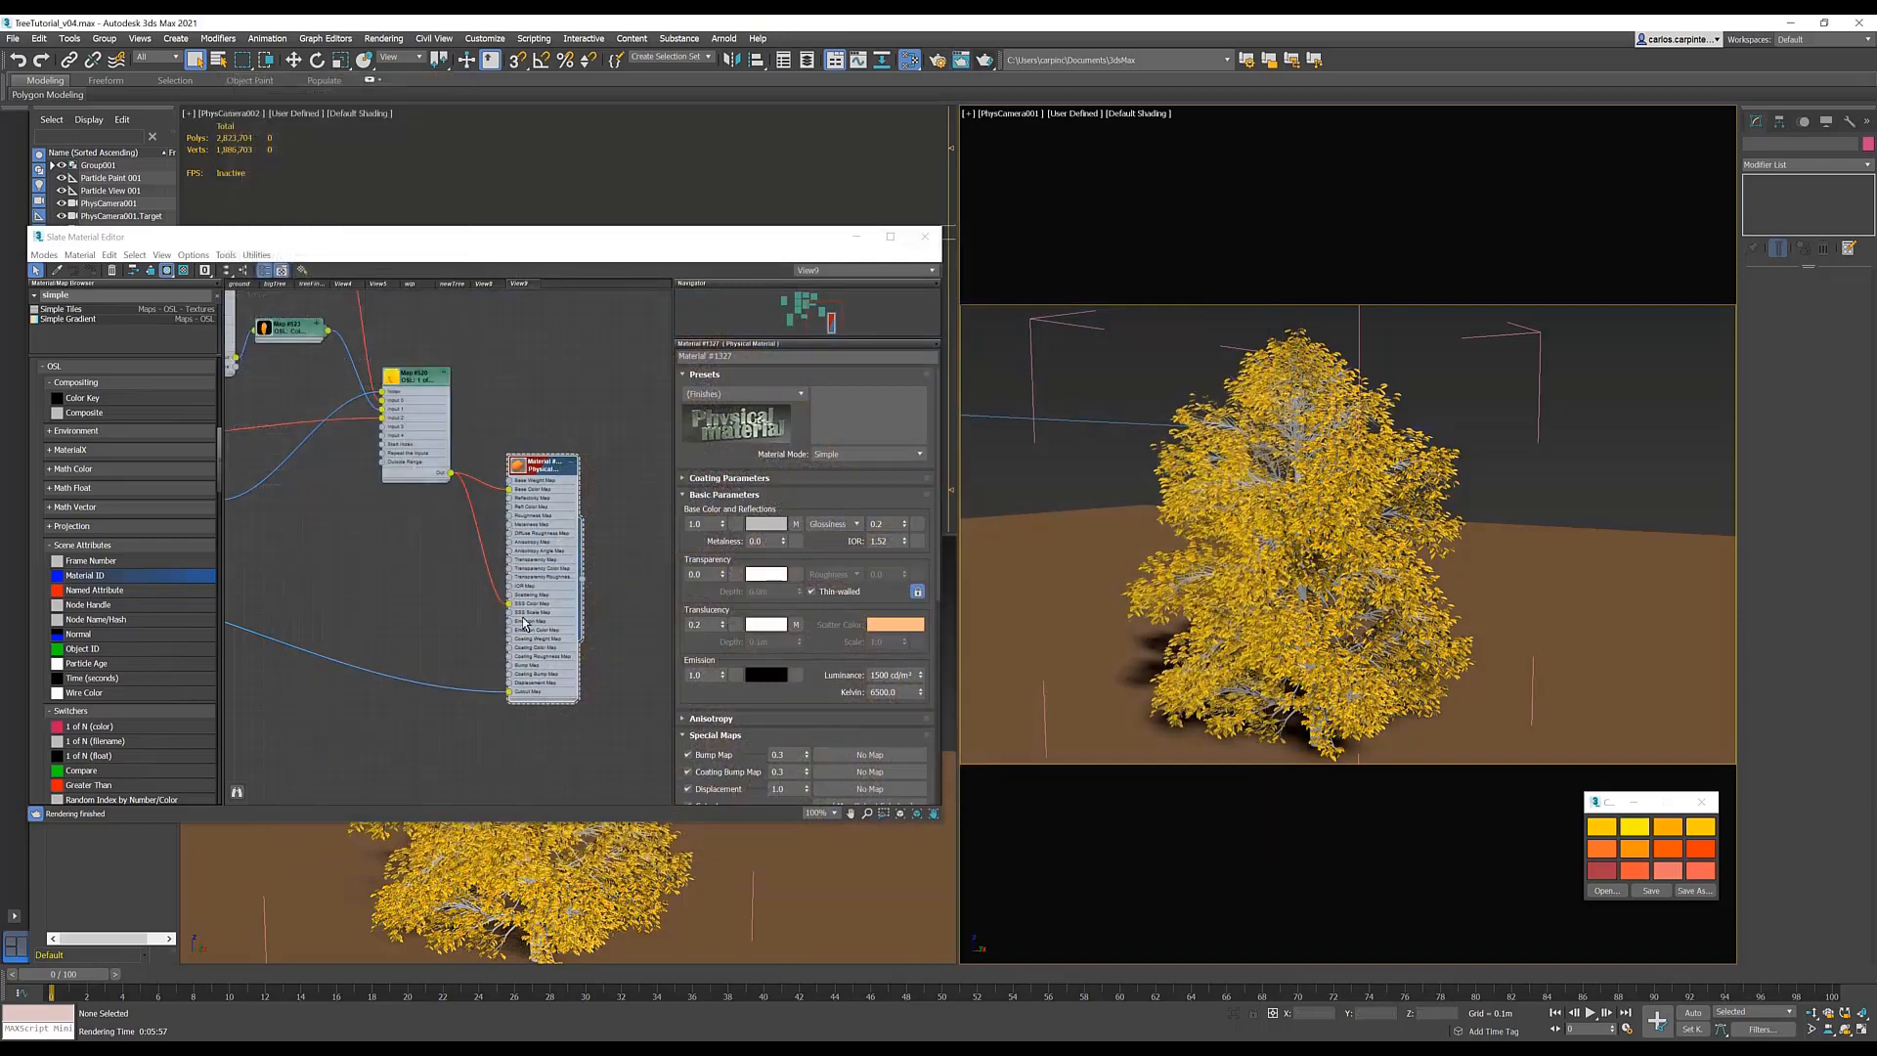
# - Duplicate the gradient, blending and 1 of N nodes below the originals and move the Physical Material node aside
pyautogui.scroll(-5, 530, 583)
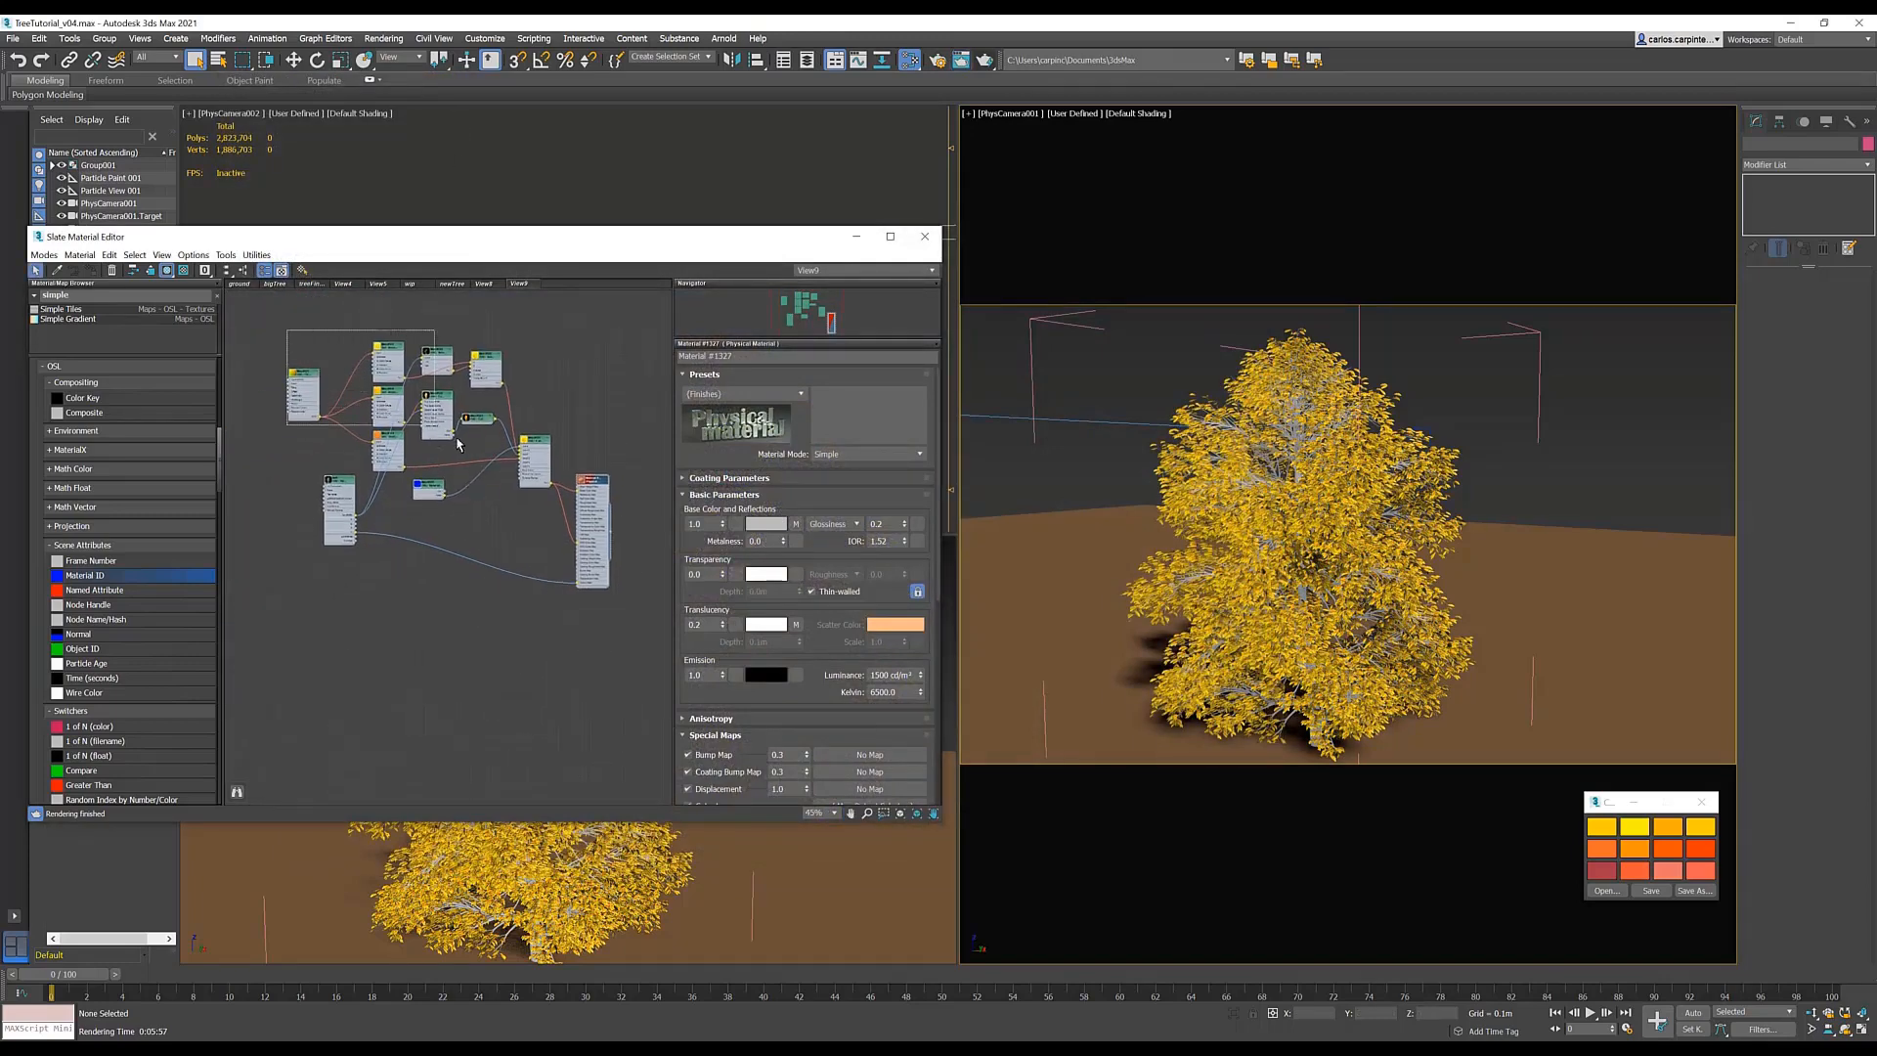
pyautogui.click(532, 449)
pyautogui.keyDown('shift'); pyautogui.moveTo(533, 449); pyautogui.dragTo(518, 688); pyautogui.keyUp('shift')
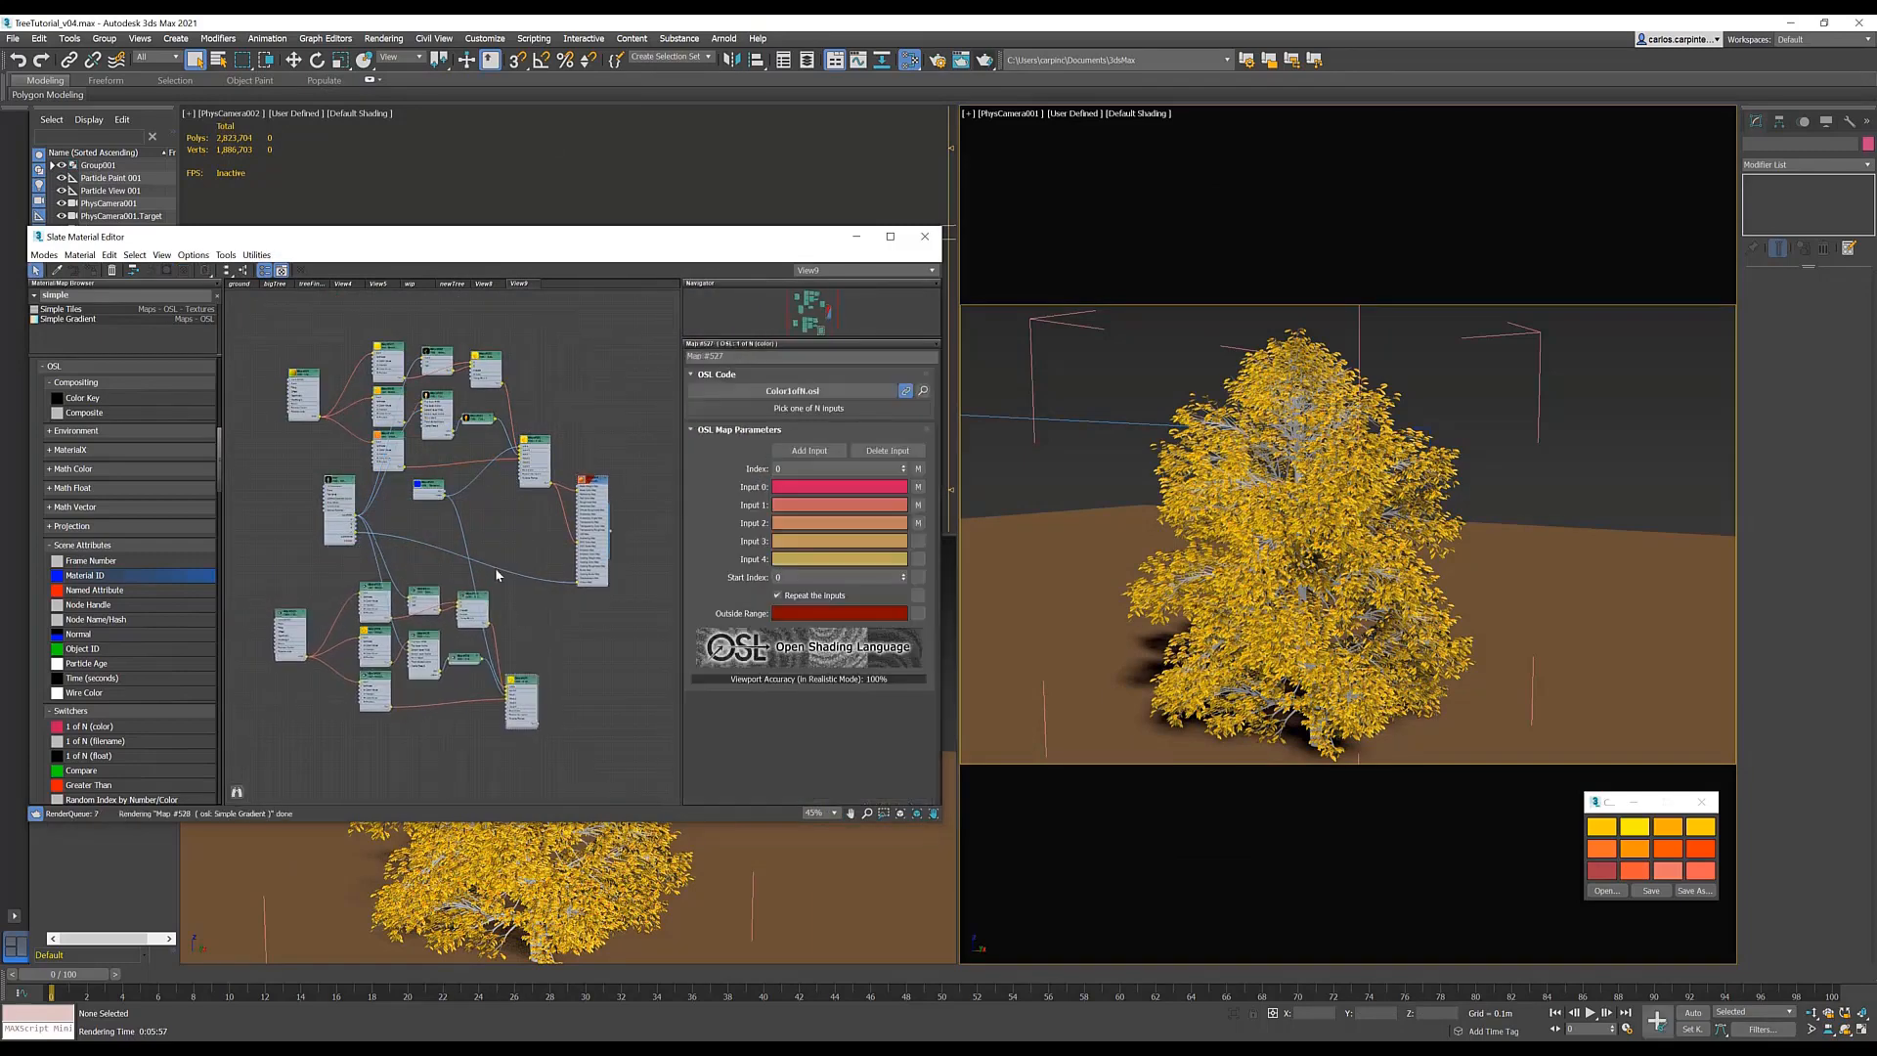
pyautogui.scroll(3, 537, 577)
pyautogui.moveTo(536, 329); pyautogui.dragTo(609, 461)
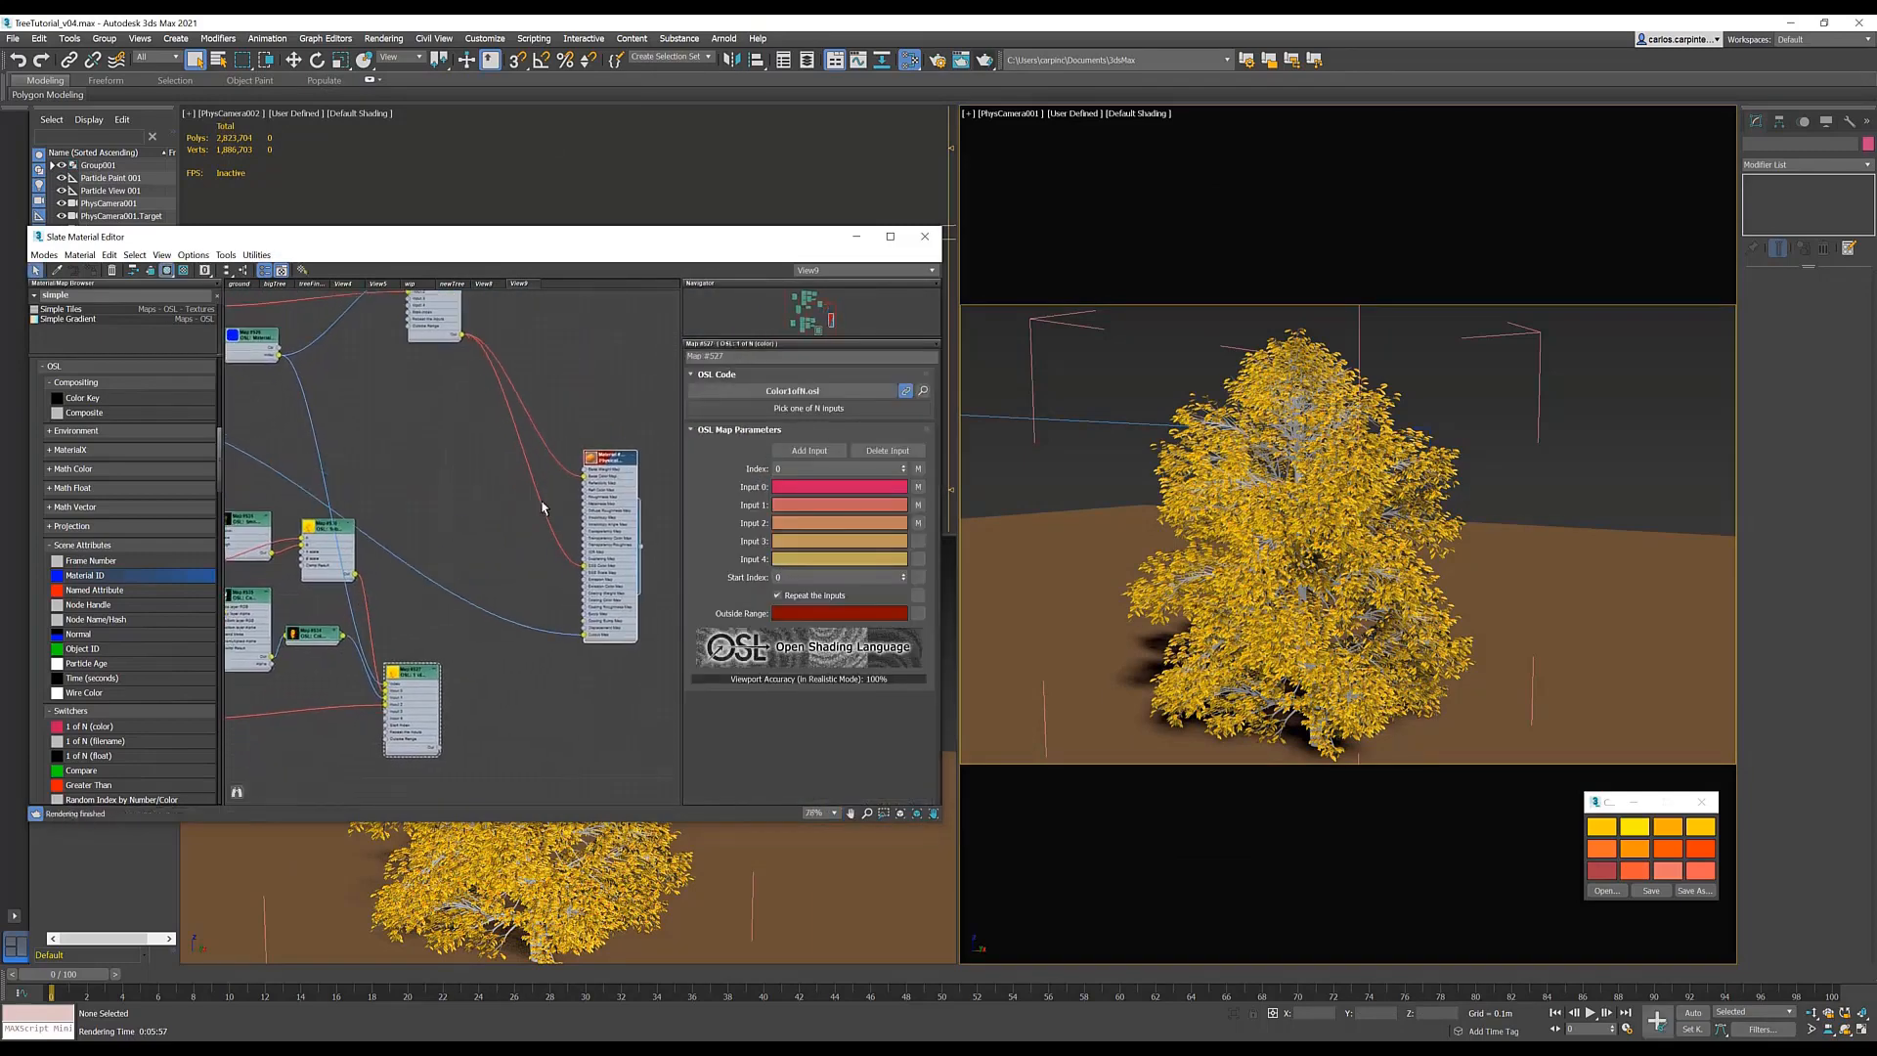
# - Set the top duplicated gradient's A color to orange and B color to red-orange, sampled from the color palette
pyautogui.moveTo(283, 479); pyautogui.dragTo(512, 418, button='middle')
pyautogui.doubleClick(383, 451)
pyautogui.click(837, 487)
pyautogui.click(216, 223)
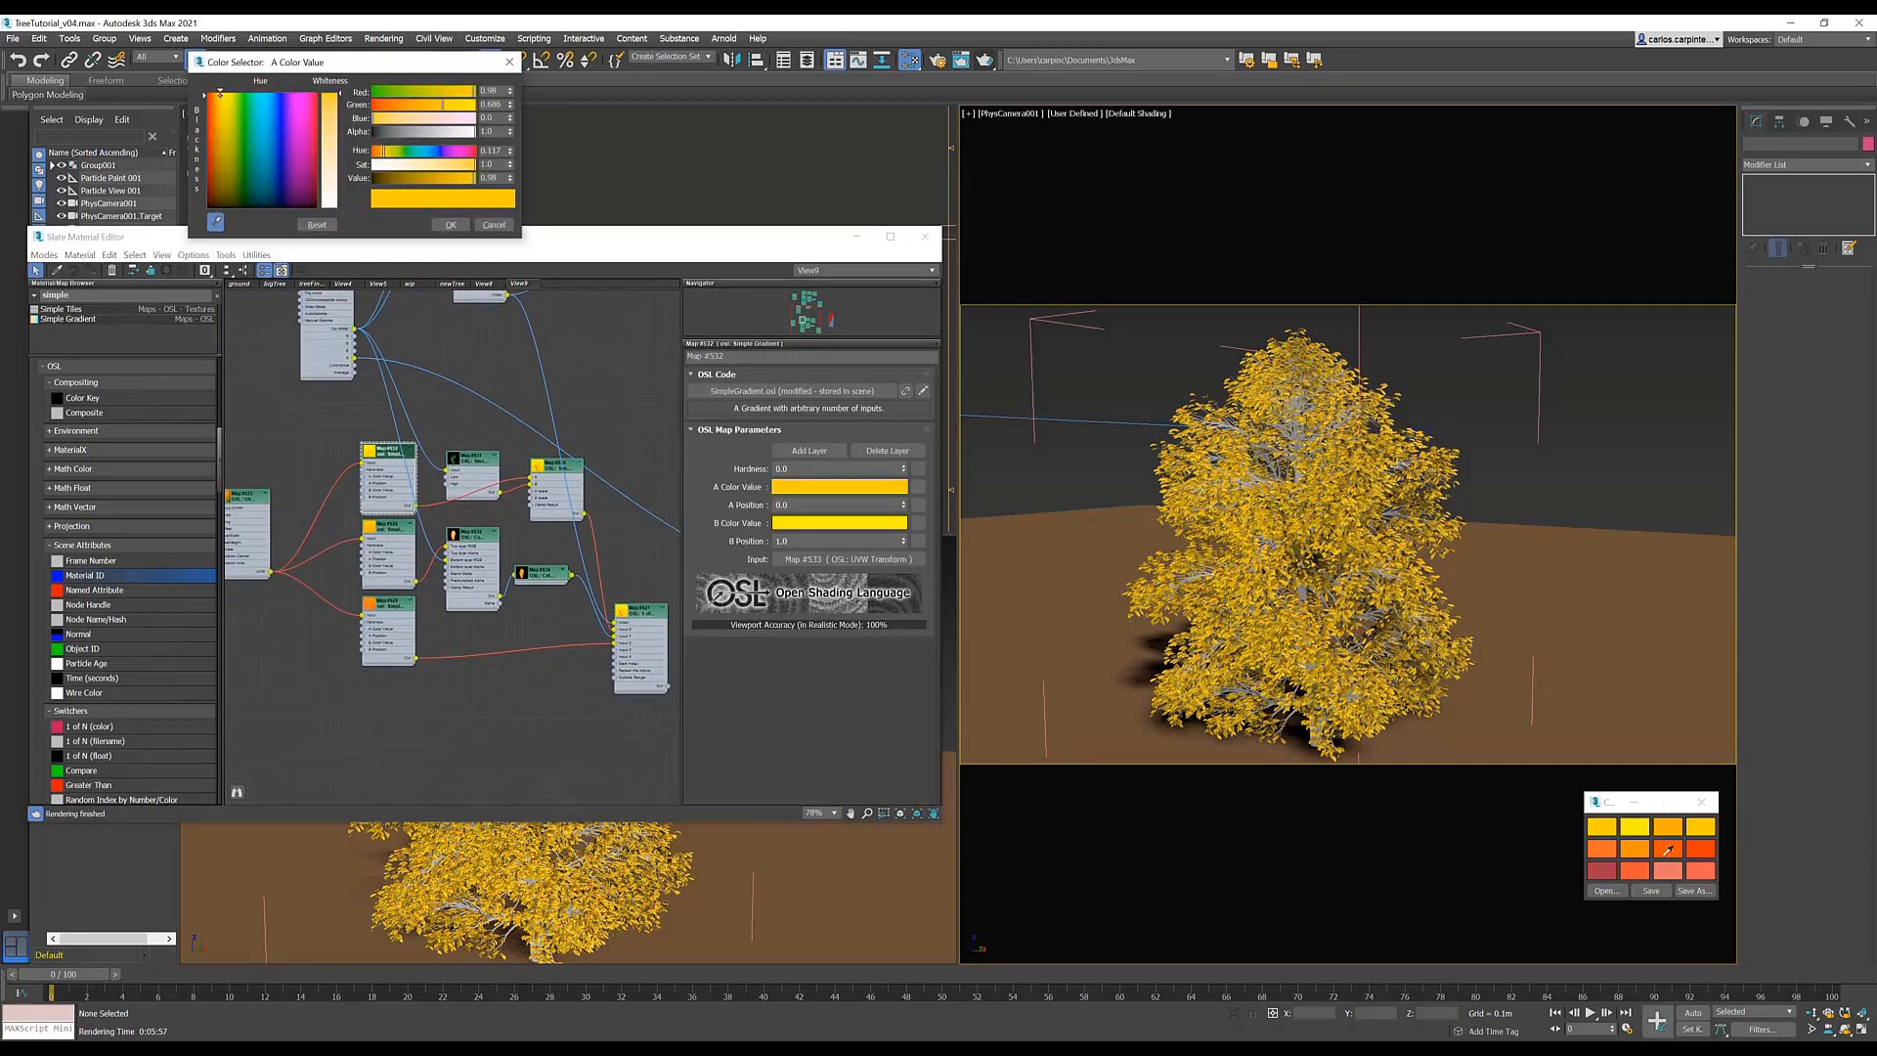
pyautogui.click(1667, 848)
pyautogui.click(450, 225)
pyautogui.click(833, 522)
pyautogui.click(216, 223)
pyautogui.click(1700, 845)
pyautogui.click(450, 225)
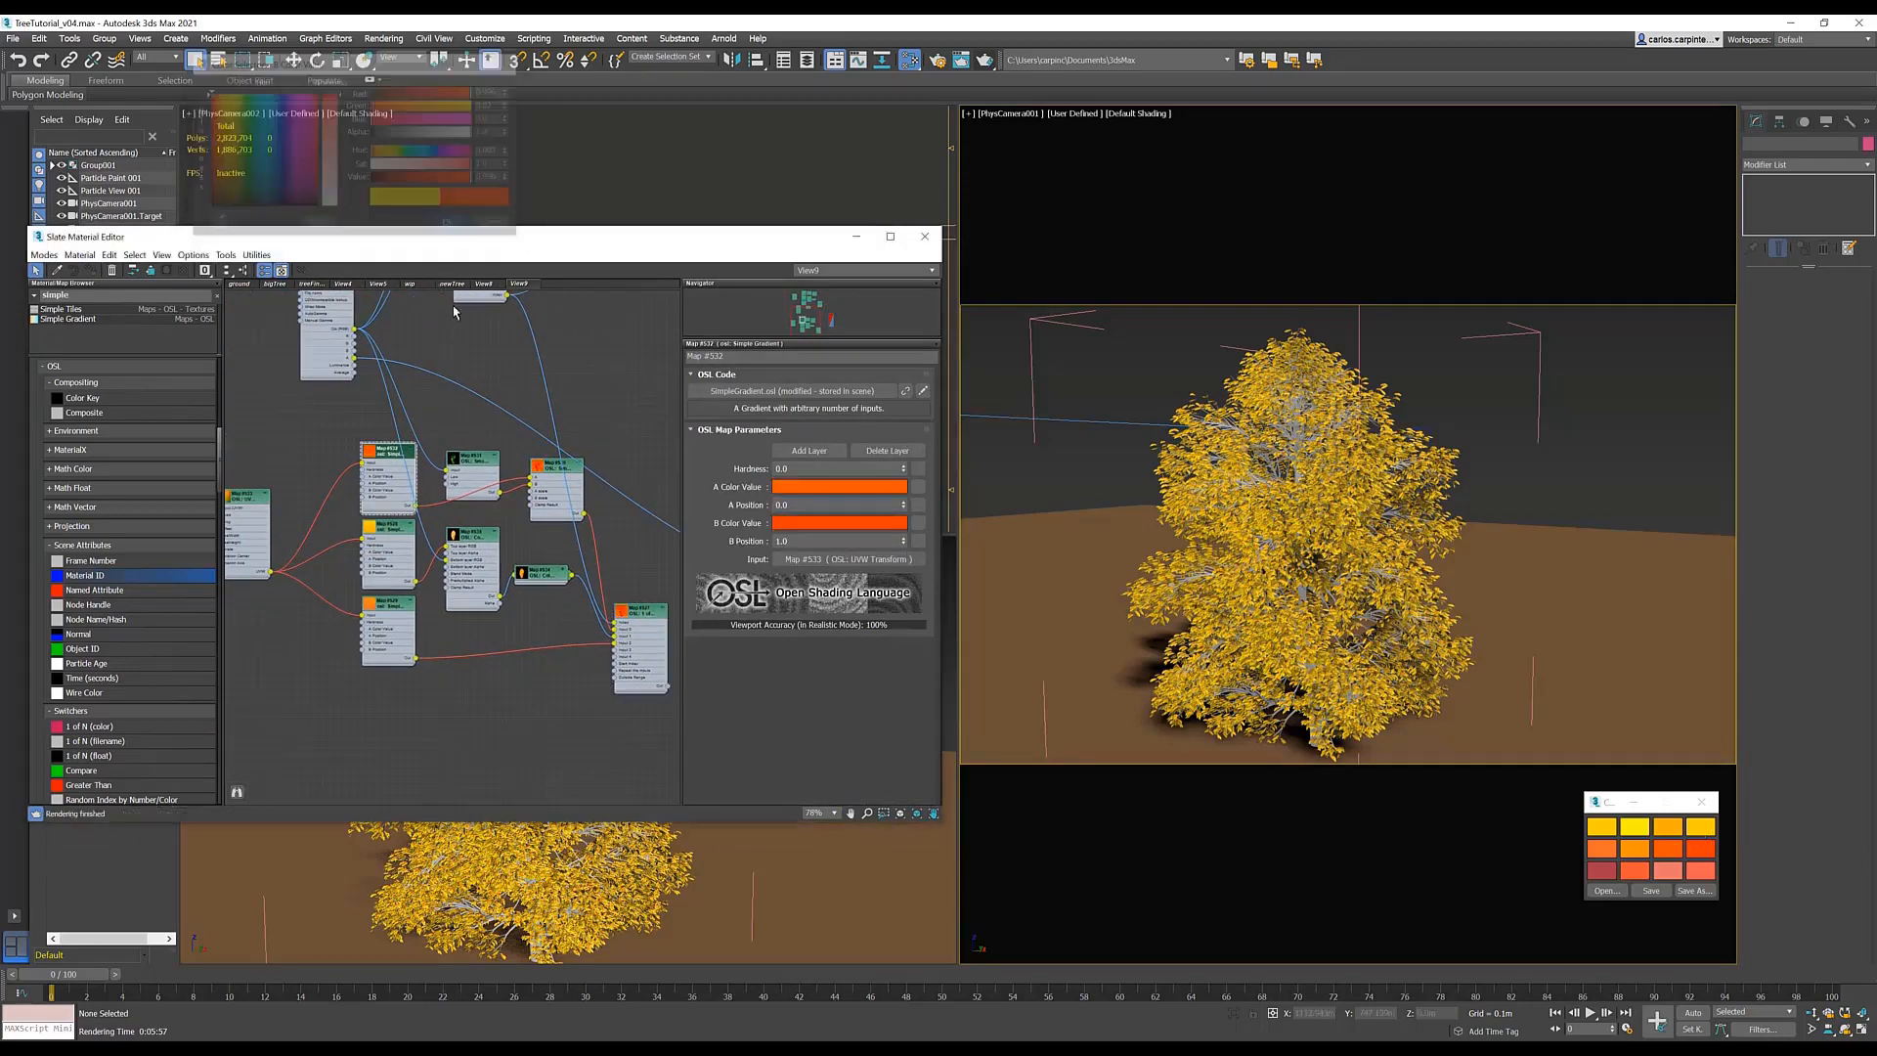
# - Set the middle duplicated gradient's A color to dark red and B color to orange, sampled from the palette
pyautogui.doubleClick(386, 528)
pyautogui.click(837, 486)
pyautogui.click(315, 169)
pyautogui.click(450, 225)
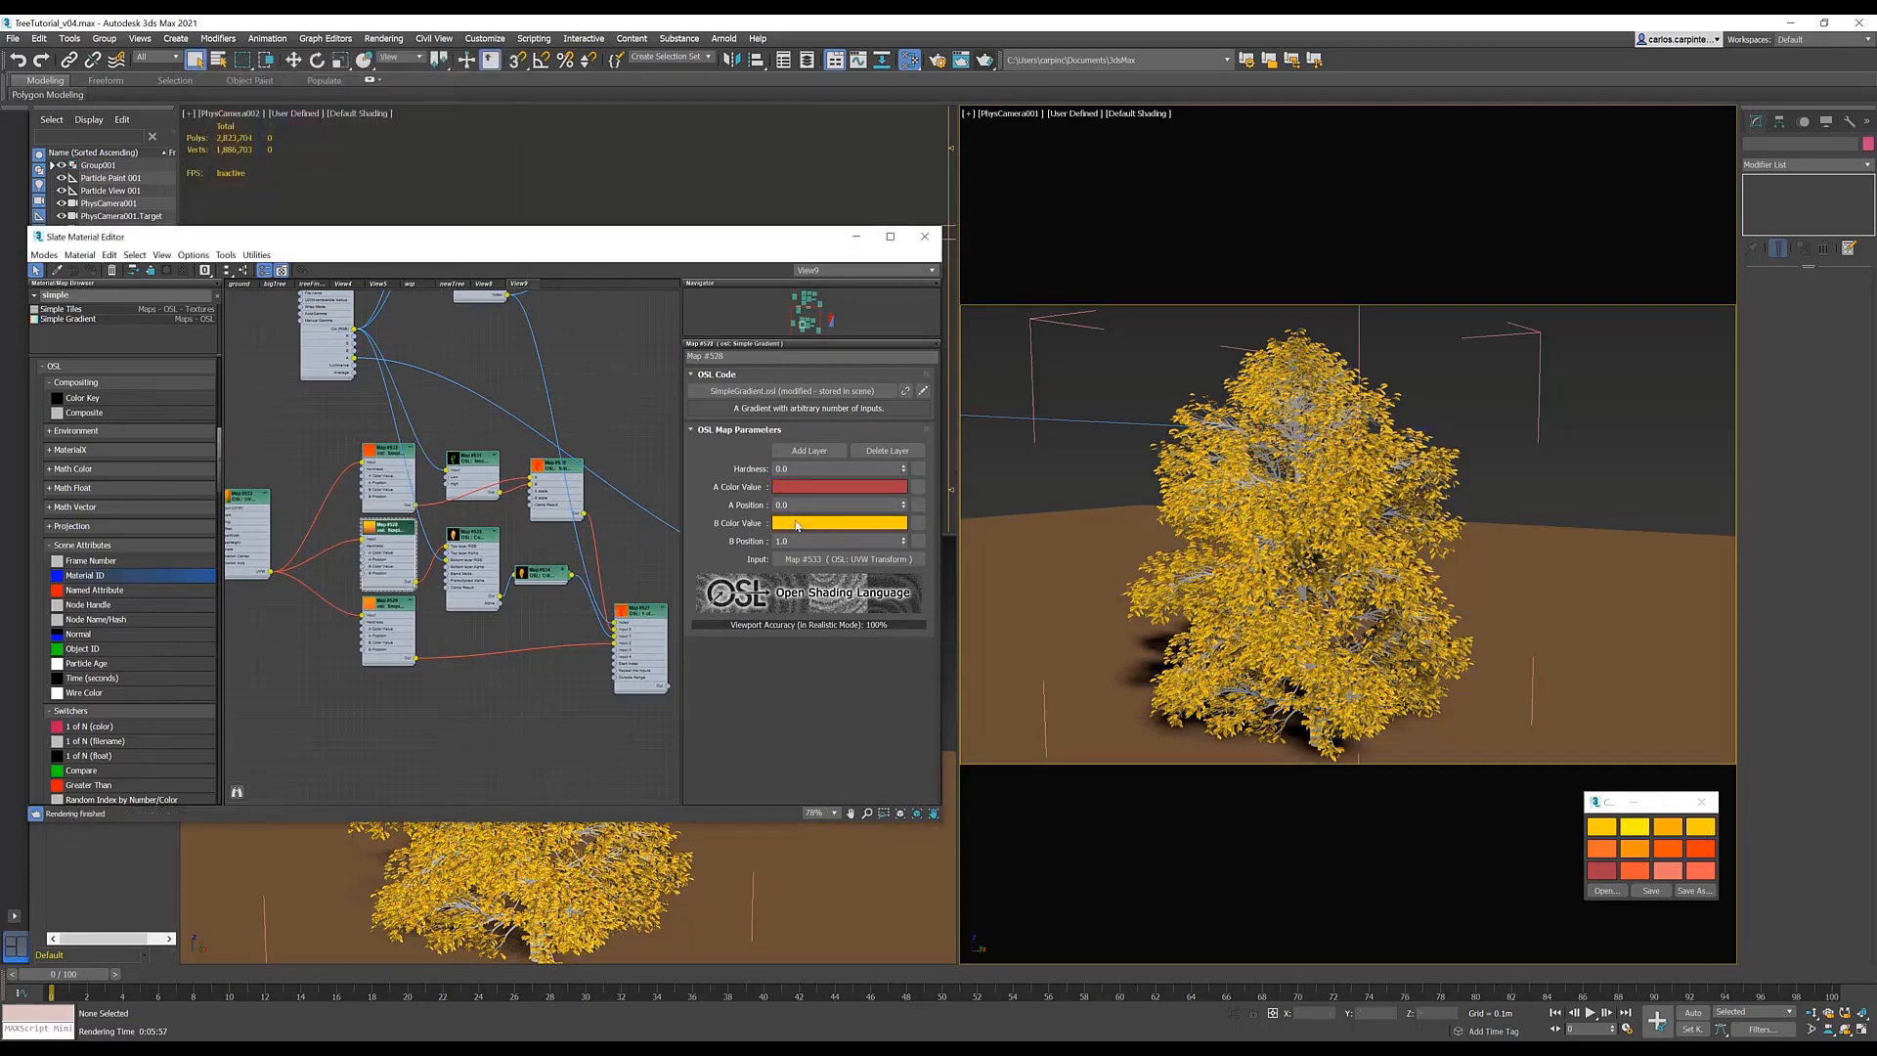
pyautogui.click(836, 522)
pyautogui.click(216, 223)
pyautogui.click(1668, 849)
pyautogui.click(451, 225)
# - Set the bottom duplicated gradient's A color to salmon and B color to coral, sampled from the palette
pyautogui.doubleClick(388, 605)
pyautogui.click(837, 487)
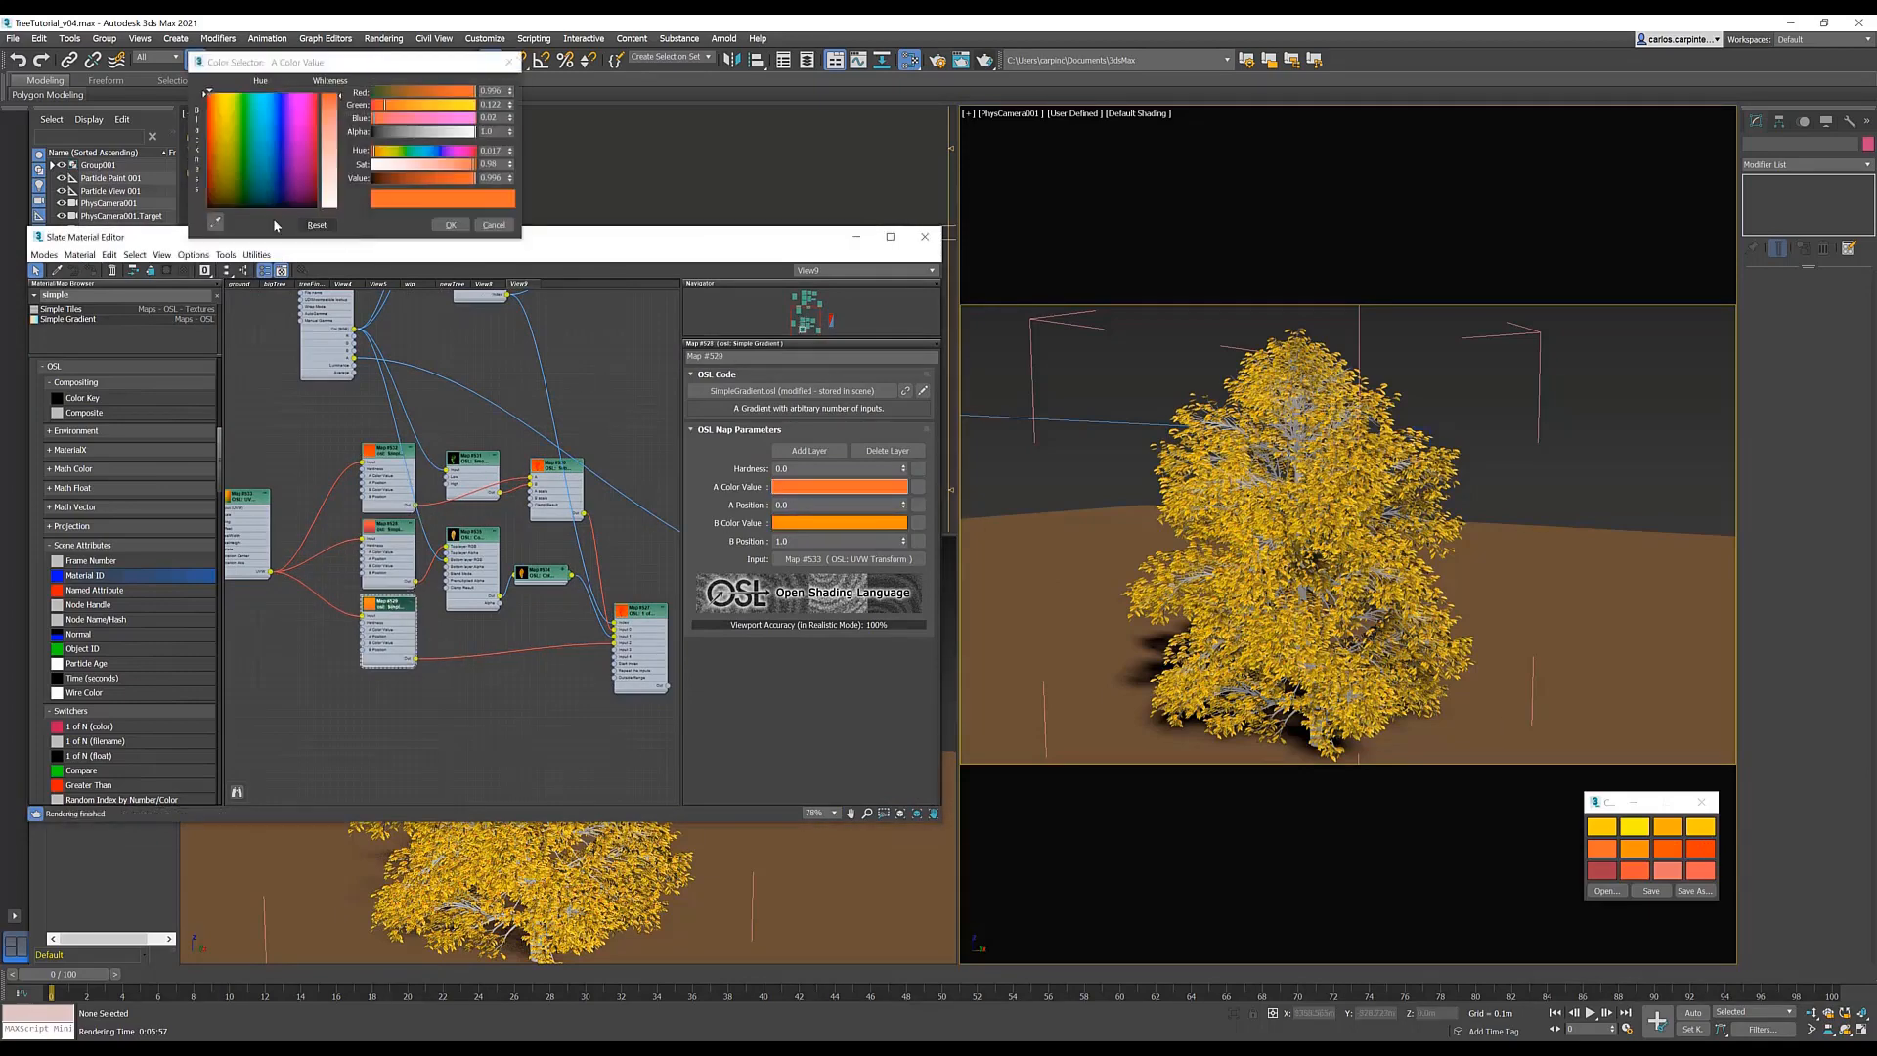
pyautogui.click(216, 223)
pyautogui.click(1668, 870)
pyautogui.click(450, 225)
pyautogui.click(837, 522)
pyautogui.click(216, 223)
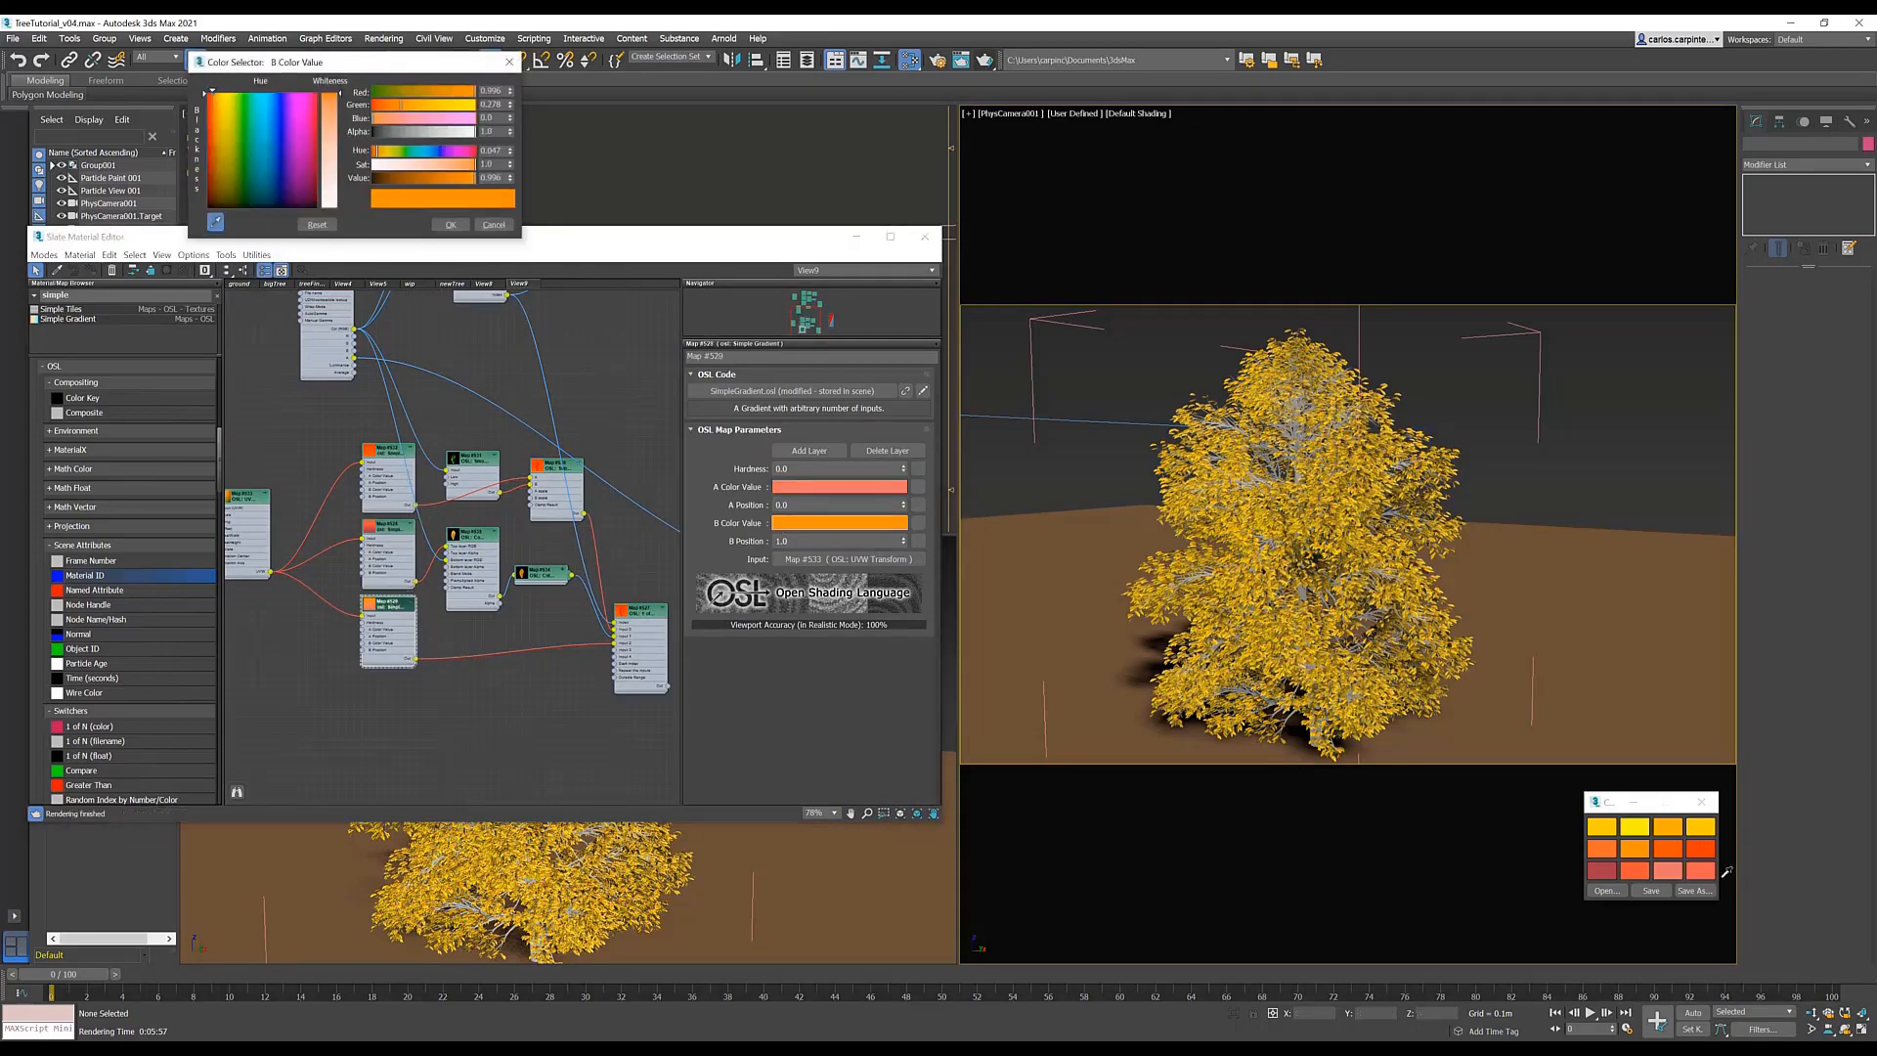
pyautogui.click(1701, 870)
pyautogui.click(451, 225)
# - Set the duplicated Composite map's blend mode to Linear Dodge and tidy the nodes around it
pyautogui.moveTo(464, 459); pyautogui.dragTo(465, 436)
pyautogui.moveTo(530, 459); pyautogui.dragTo(474, 457, button='middle')
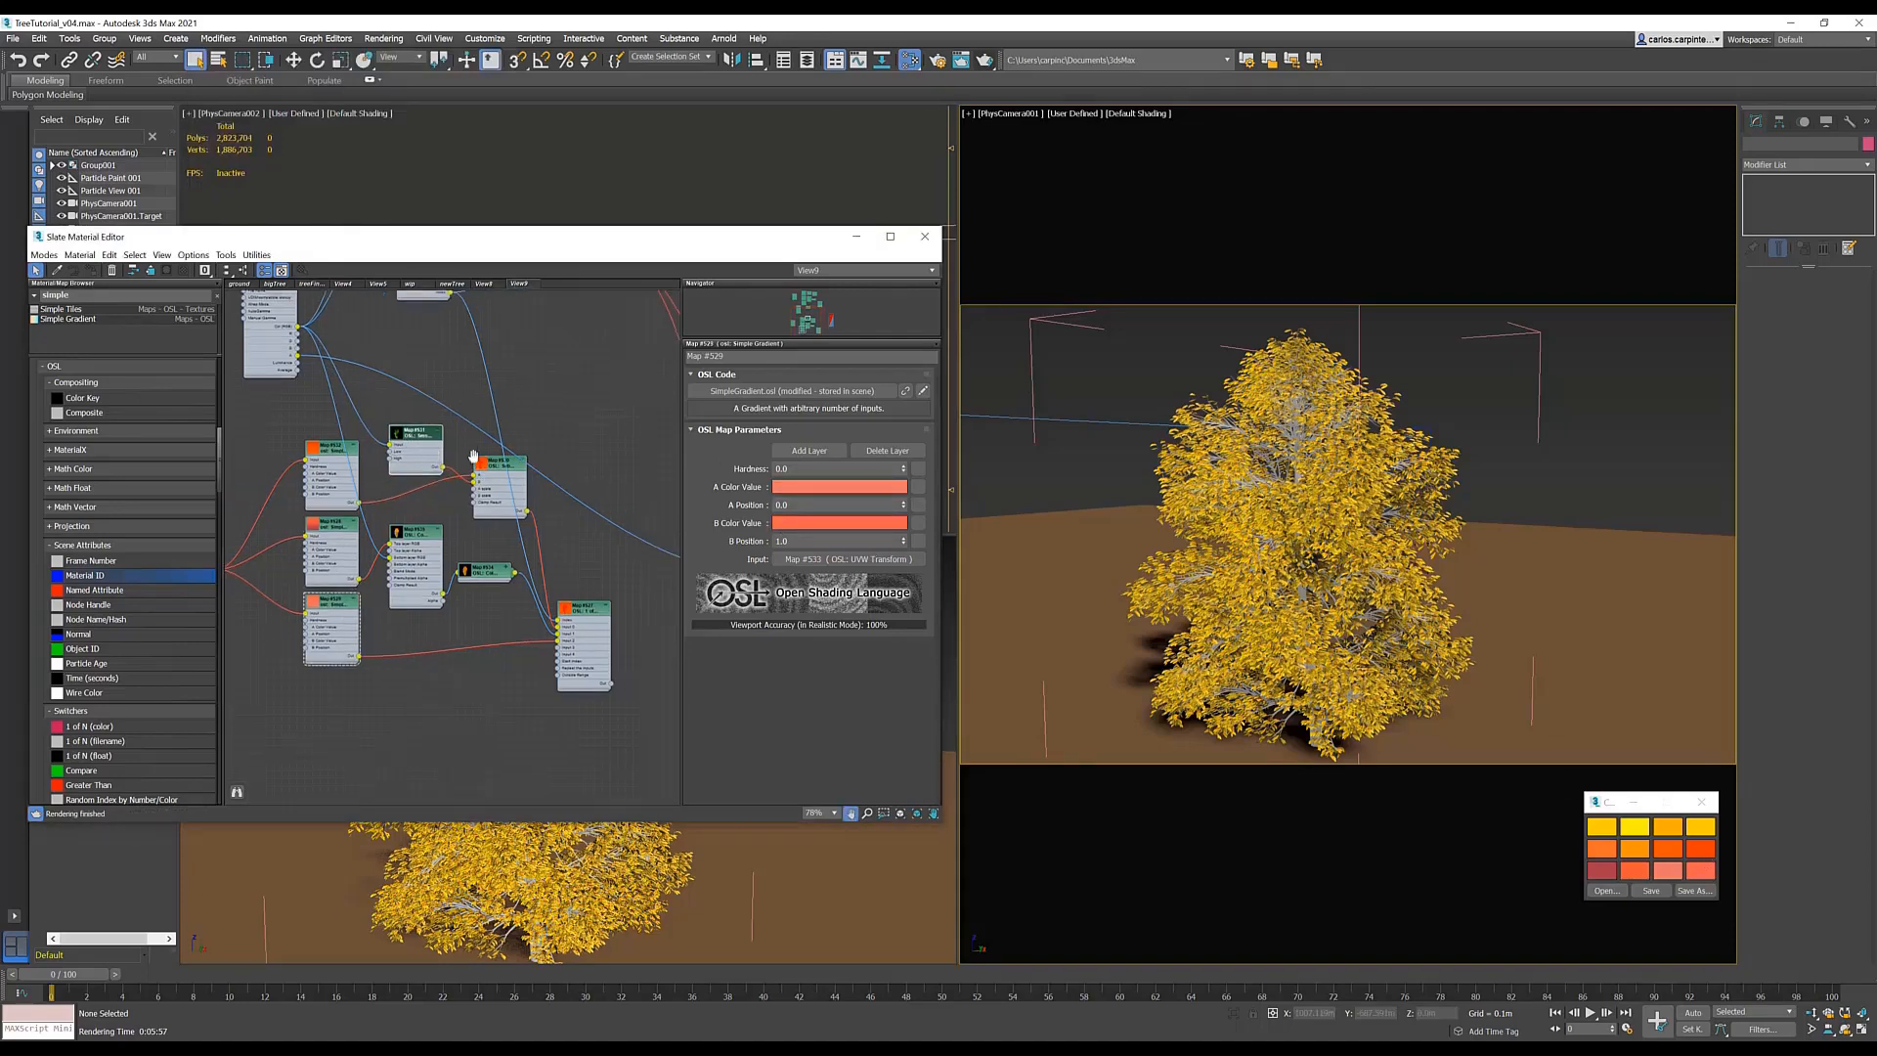
pyautogui.doubleClick(479, 572)
pyautogui.doubleClick(433, 536)
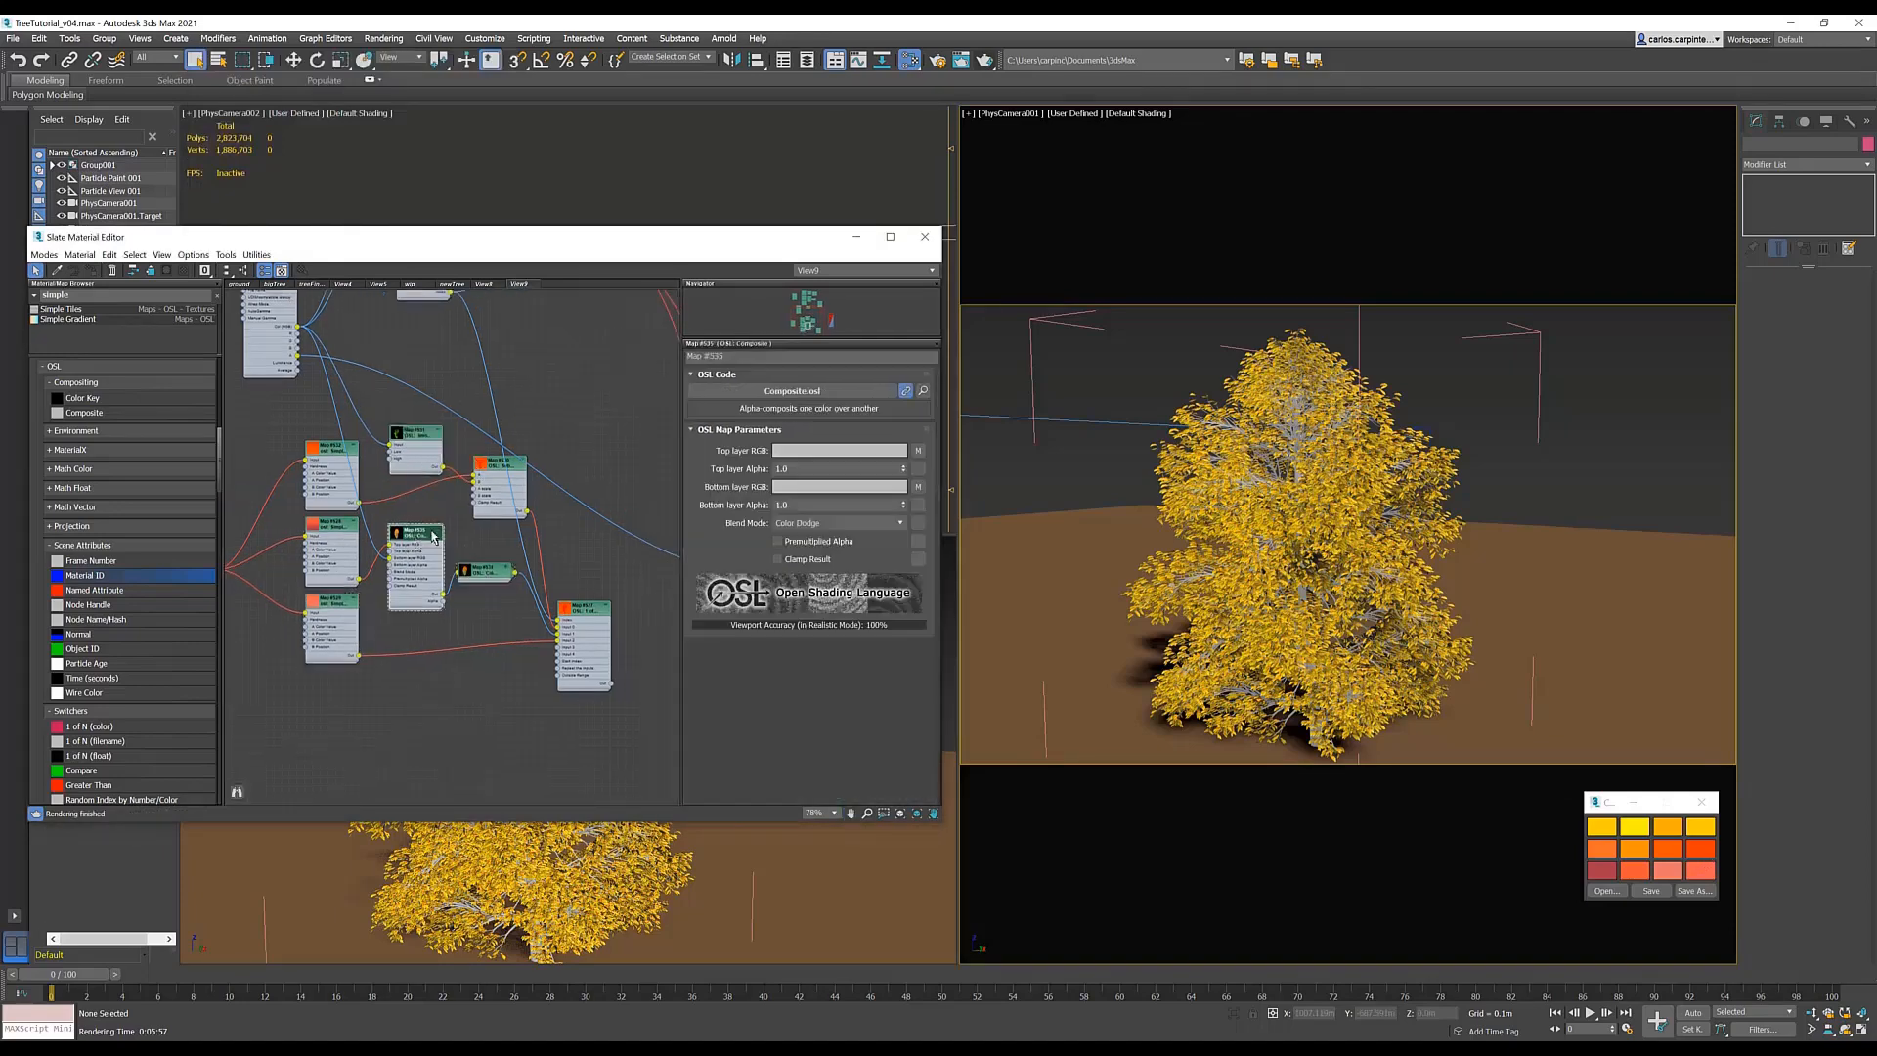
pyautogui.click(794, 523)
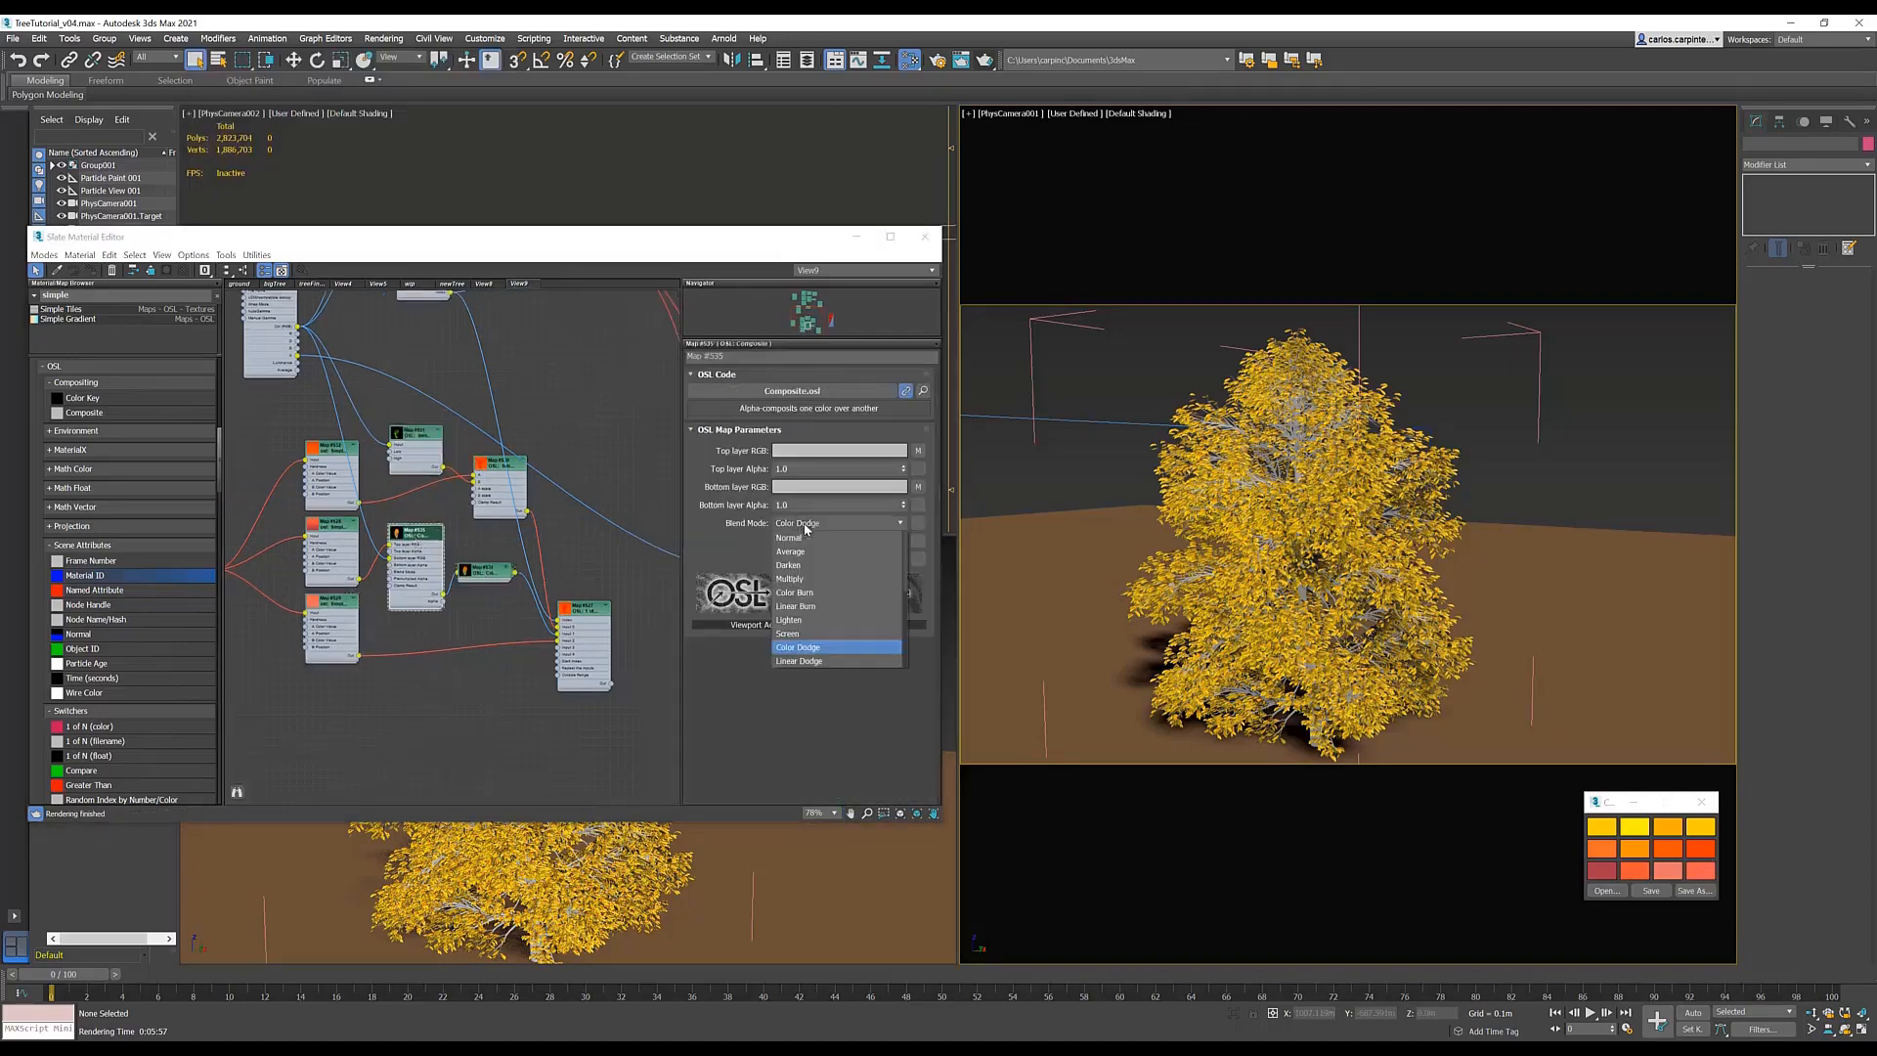
pyautogui.click(795, 661)
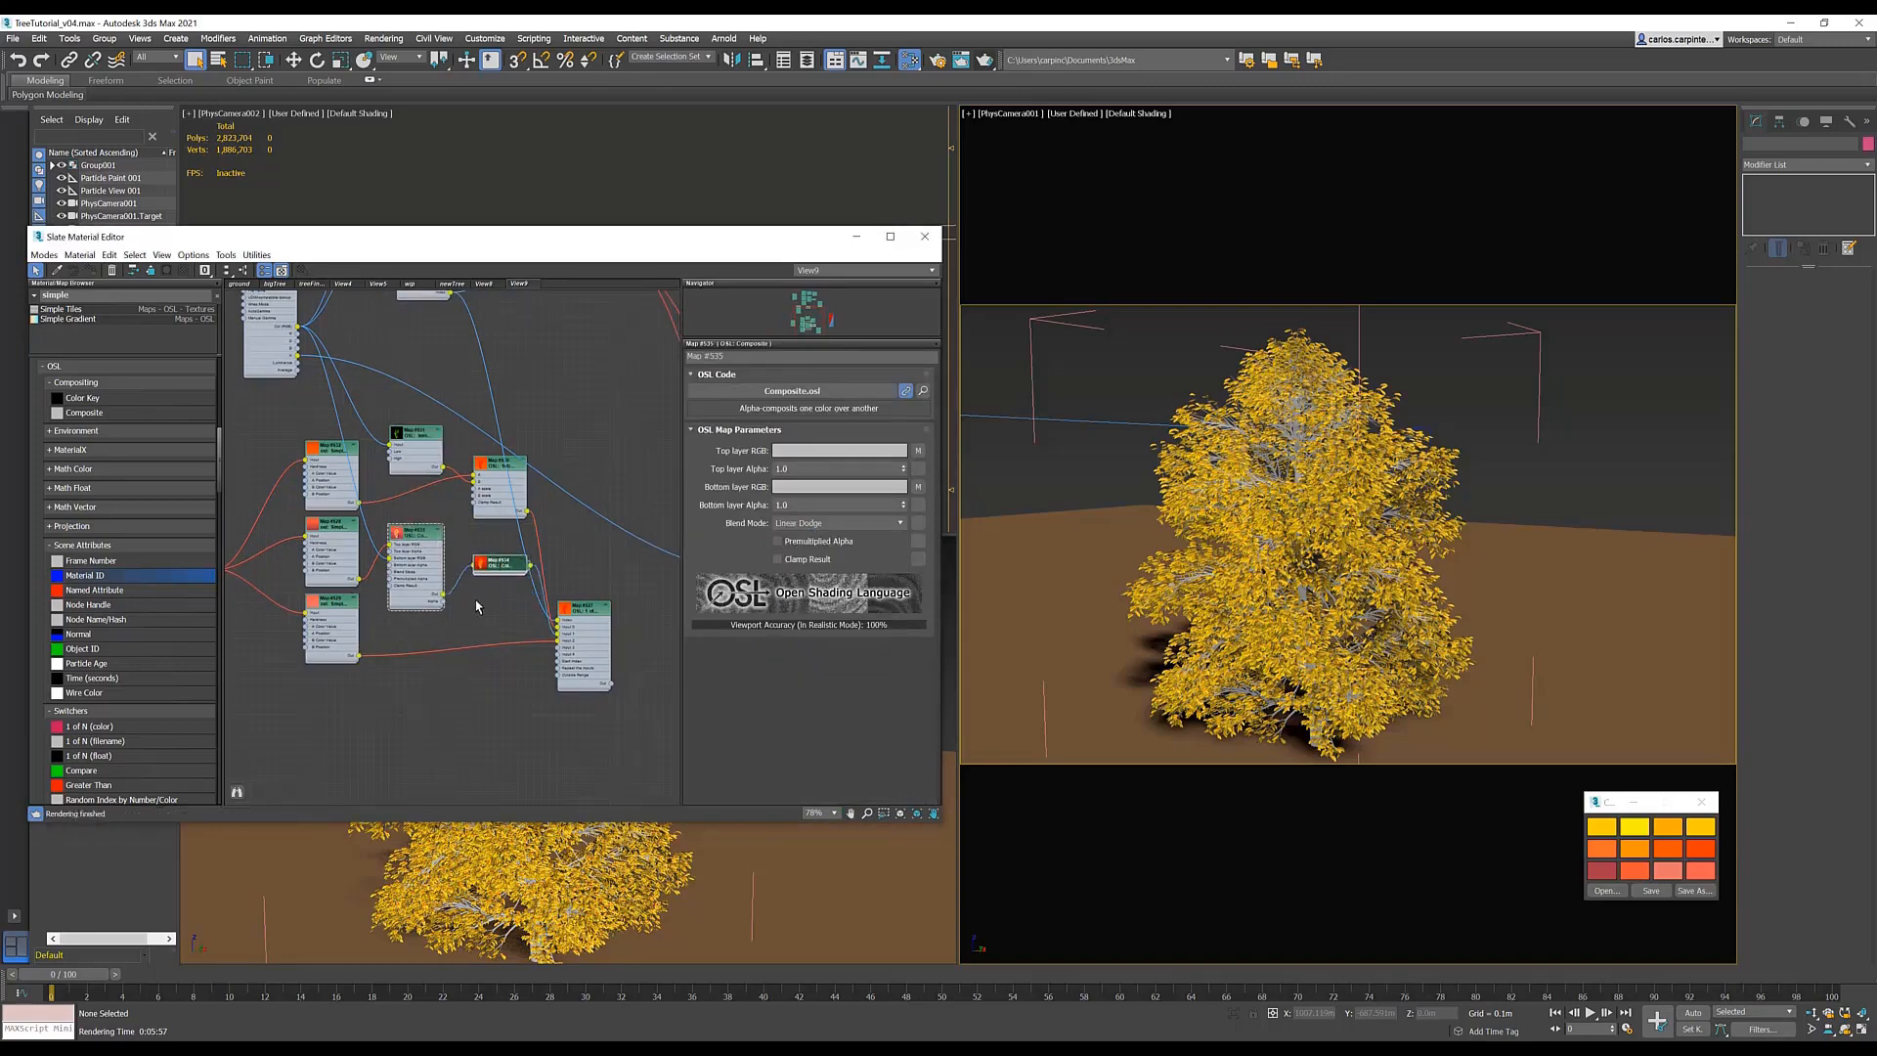
pyautogui.moveTo(570, 613); pyautogui.dragTo(508, 613, button='middle')
pyautogui.moveTo(507, 613); pyautogui.dragTo(576, 582)
pyautogui.moveTo(445, 572); pyautogui.dragTo(451, 586)
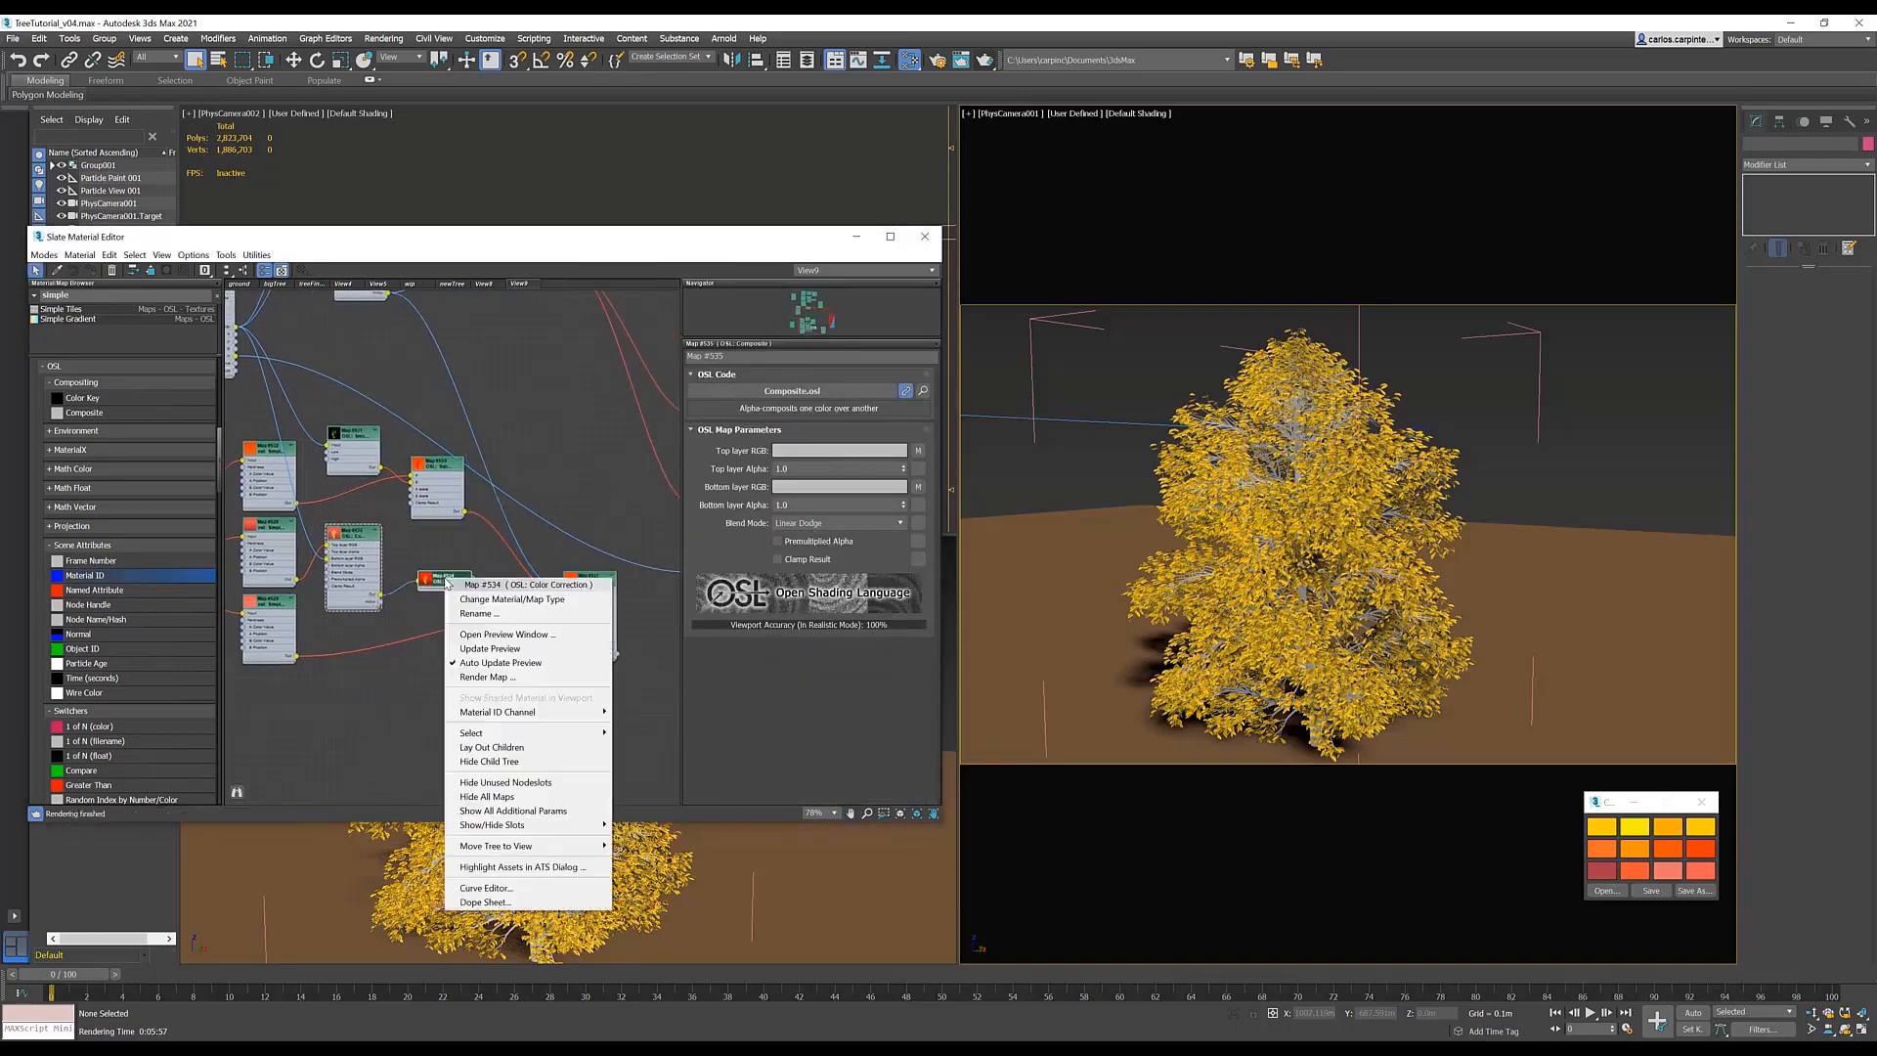
# - Render a preview of the duplicated Color Correction map to check the orange leaf variation
pyautogui.rightClick(450, 584)
pyautogui.click(486, 678)
pyautogui.click(528, 620)
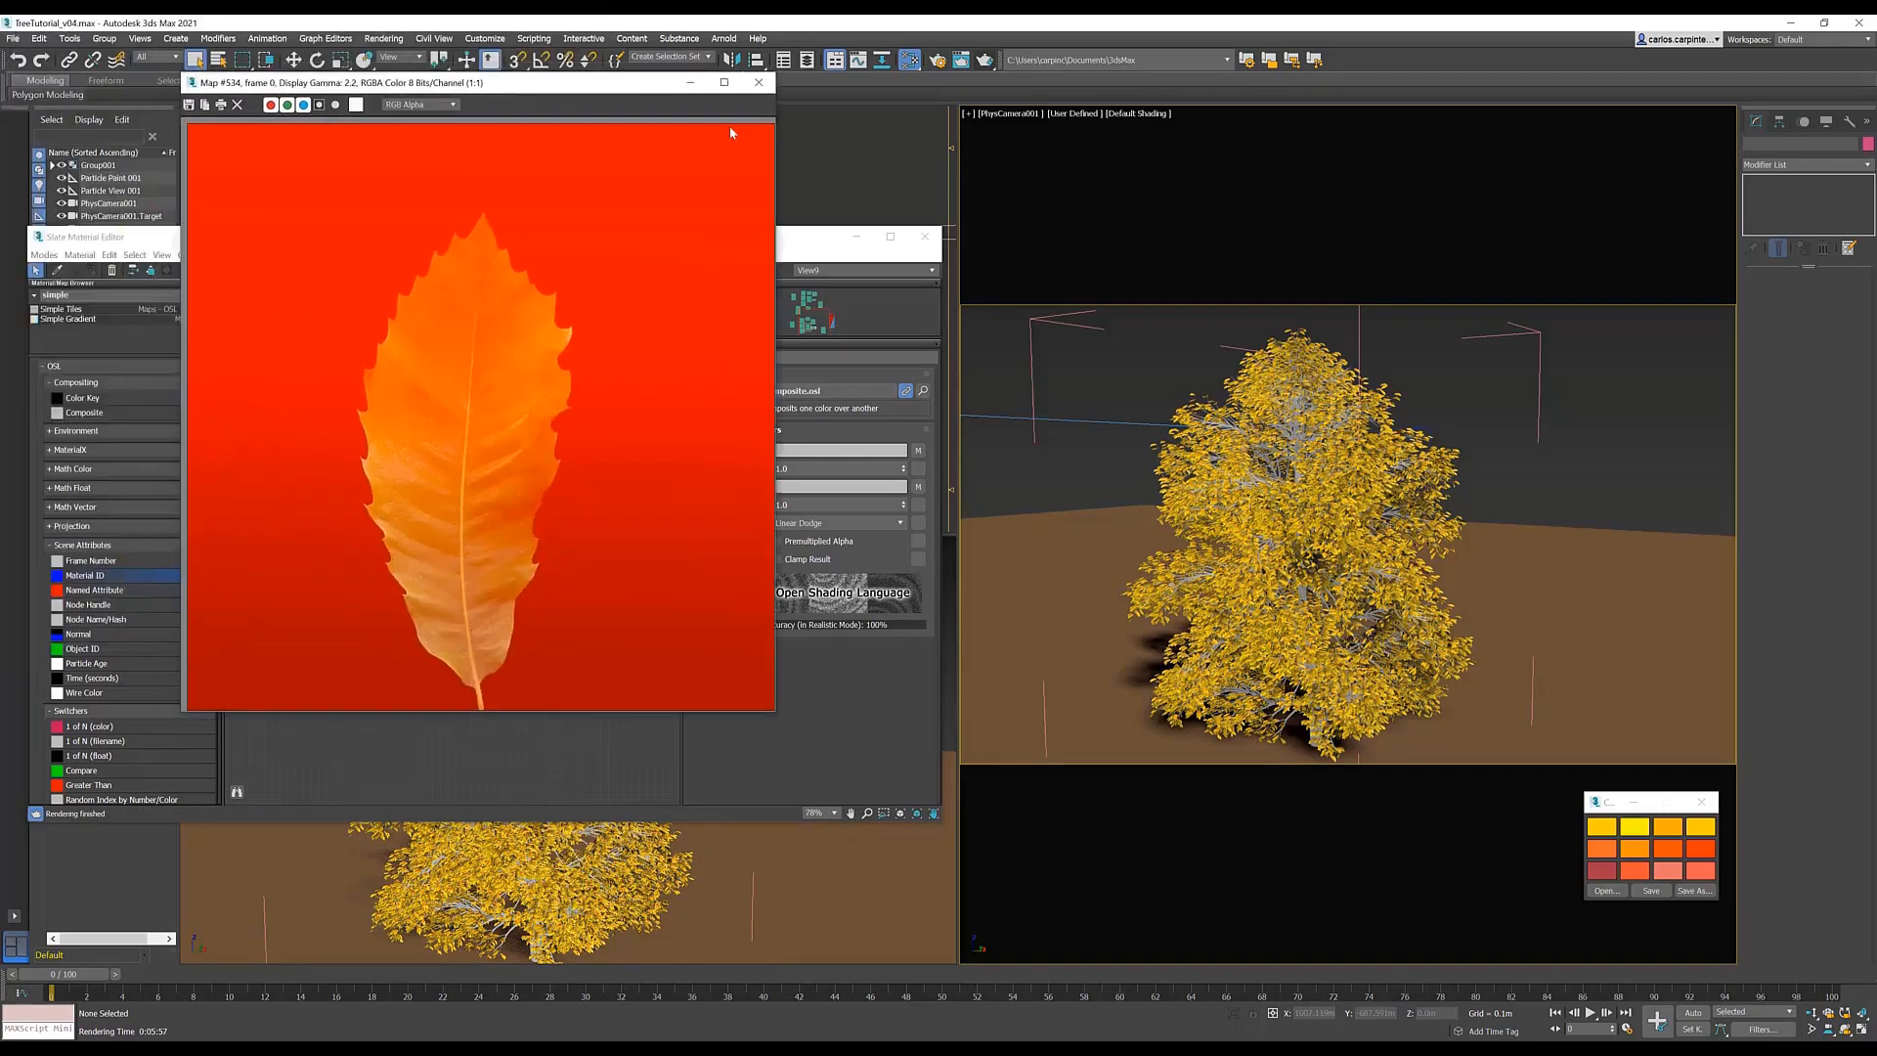
pyautogui.click(758, 83)
# - Render a preview of the duplicated Subtract map to check the red leaf variation
pyautogui.rightClick(438, 467)
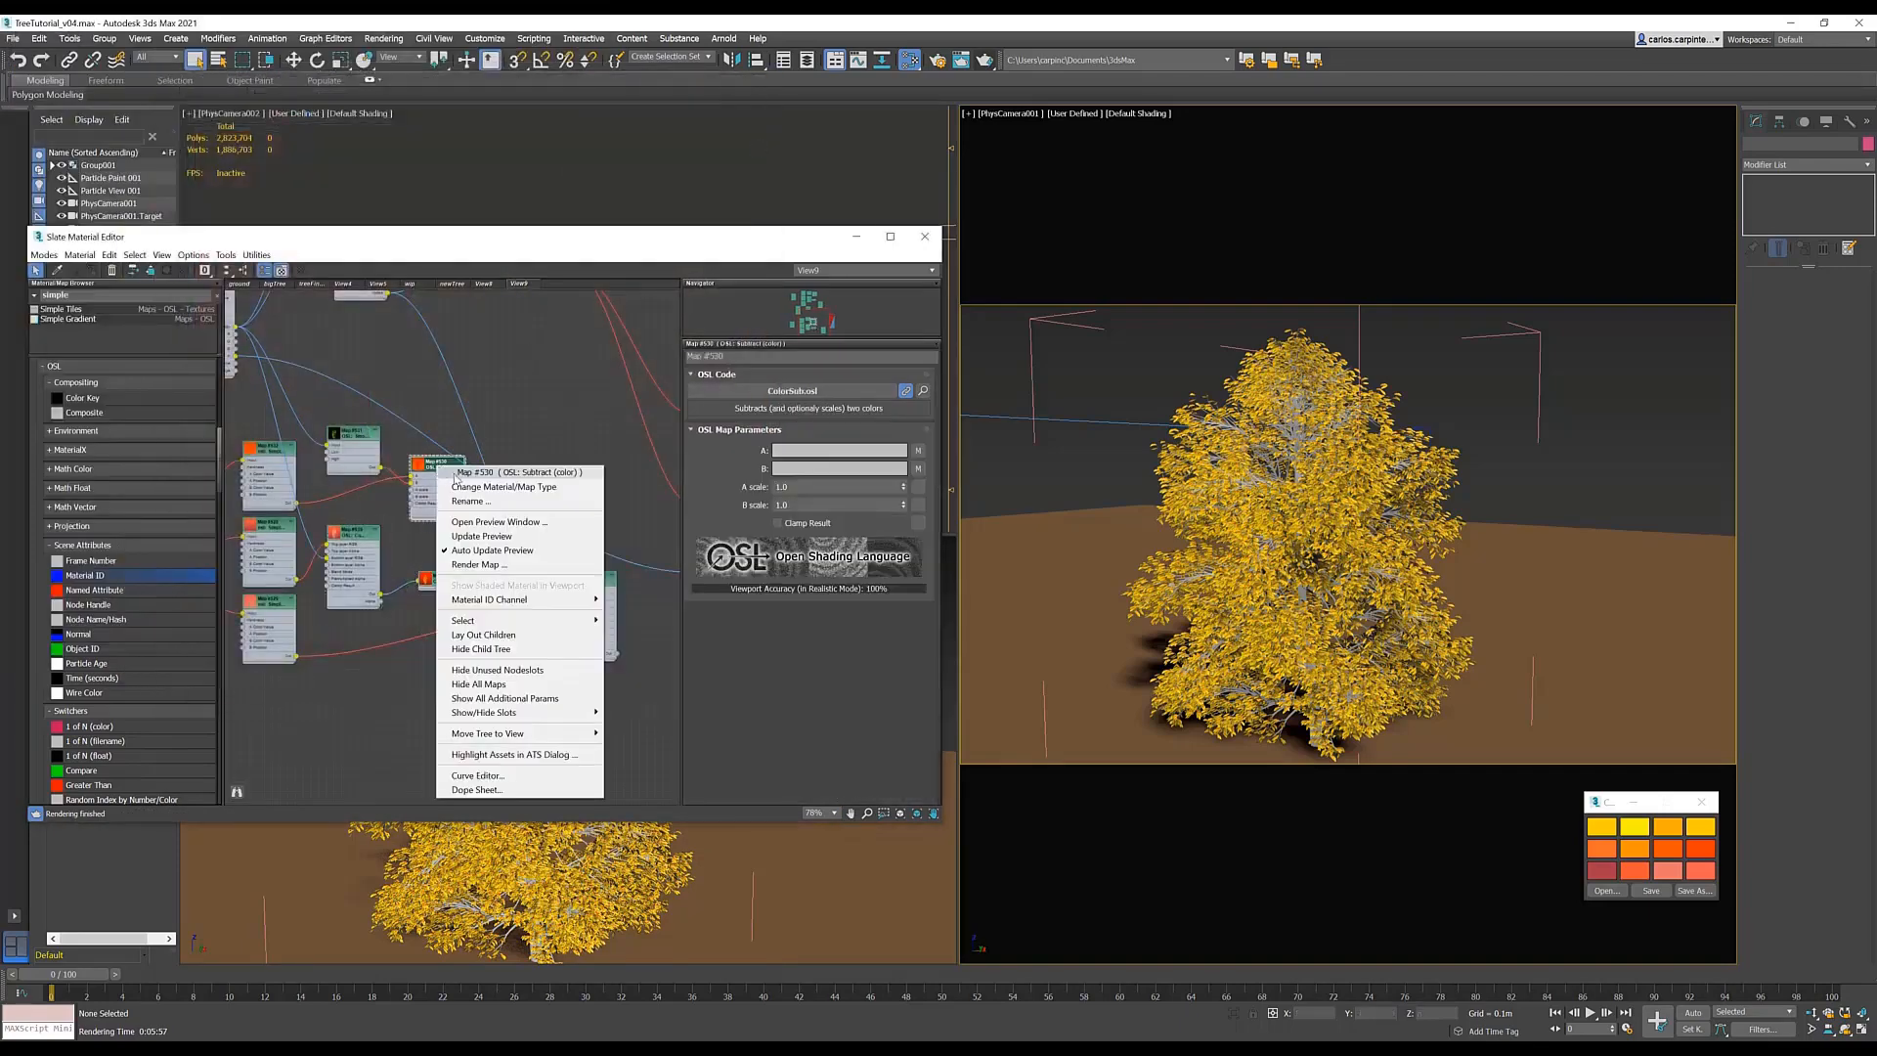
pyautogui.click(486, 565)
pyautogui.click(528, 619)
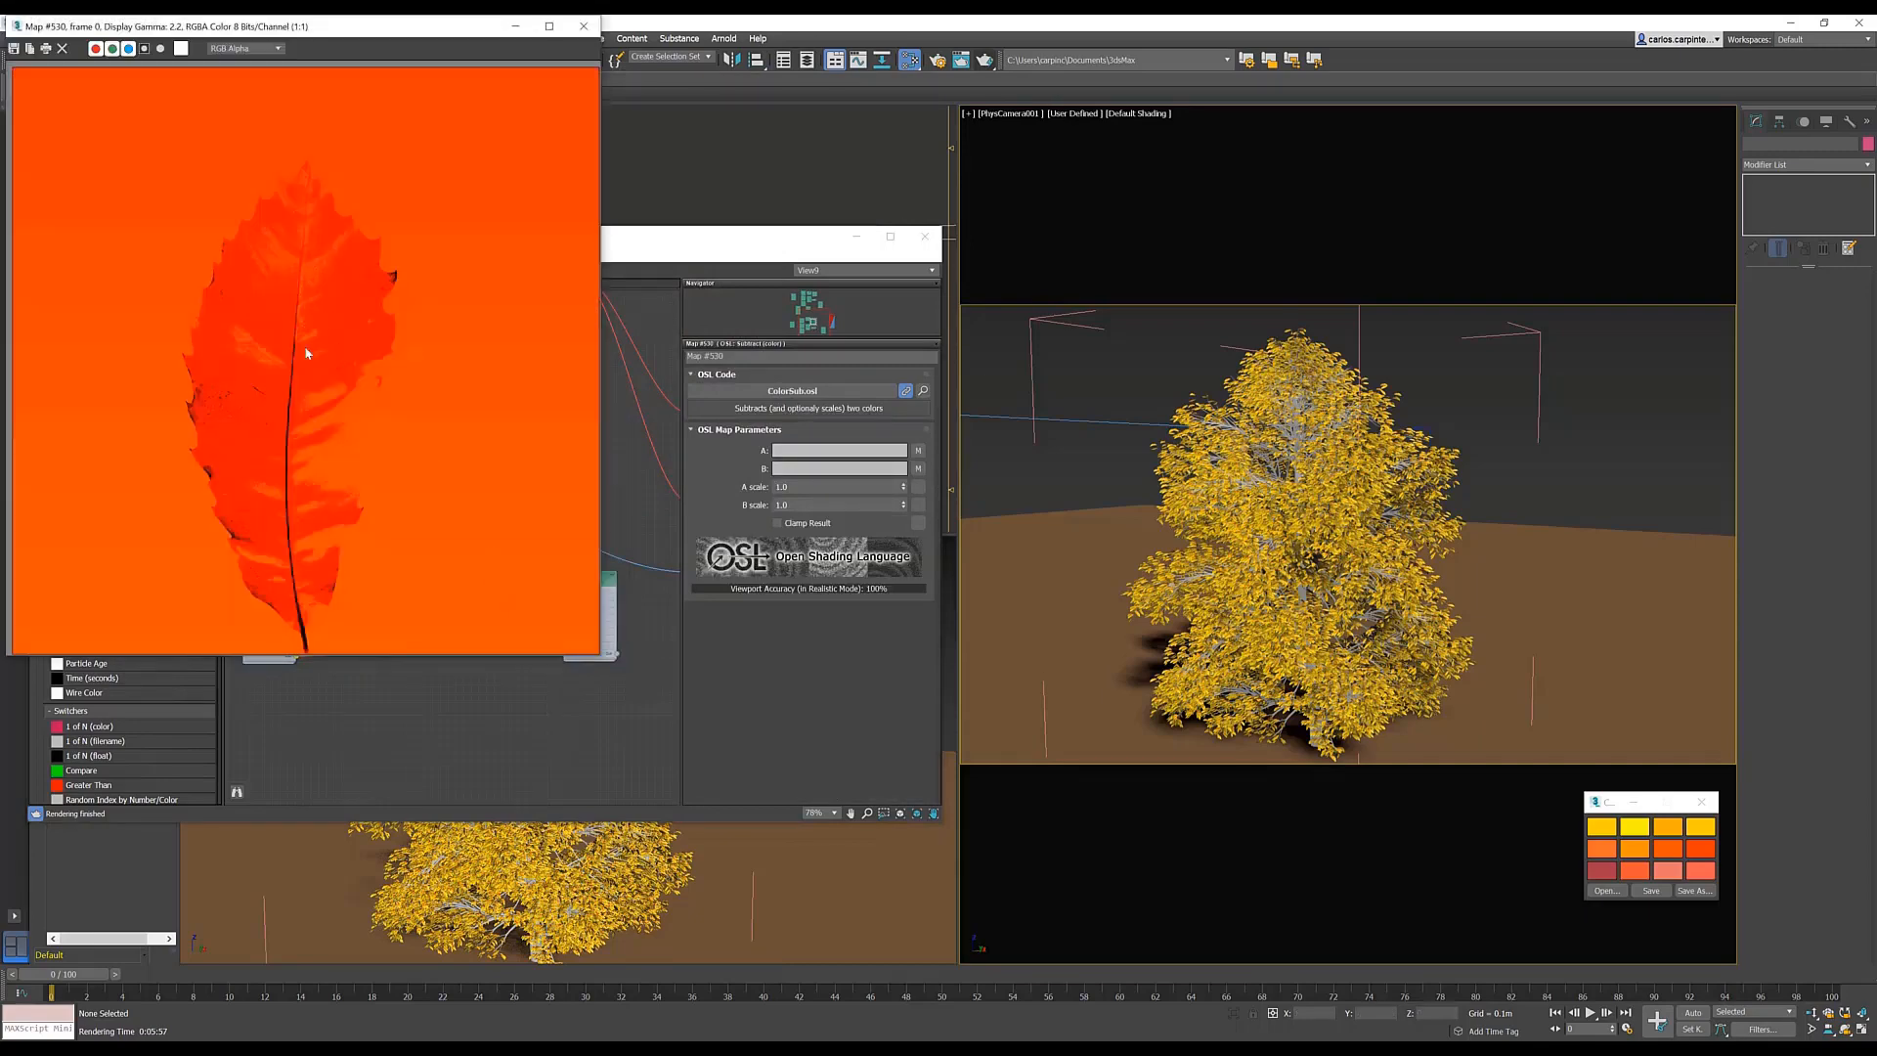
pyautogui.click(583, 26)
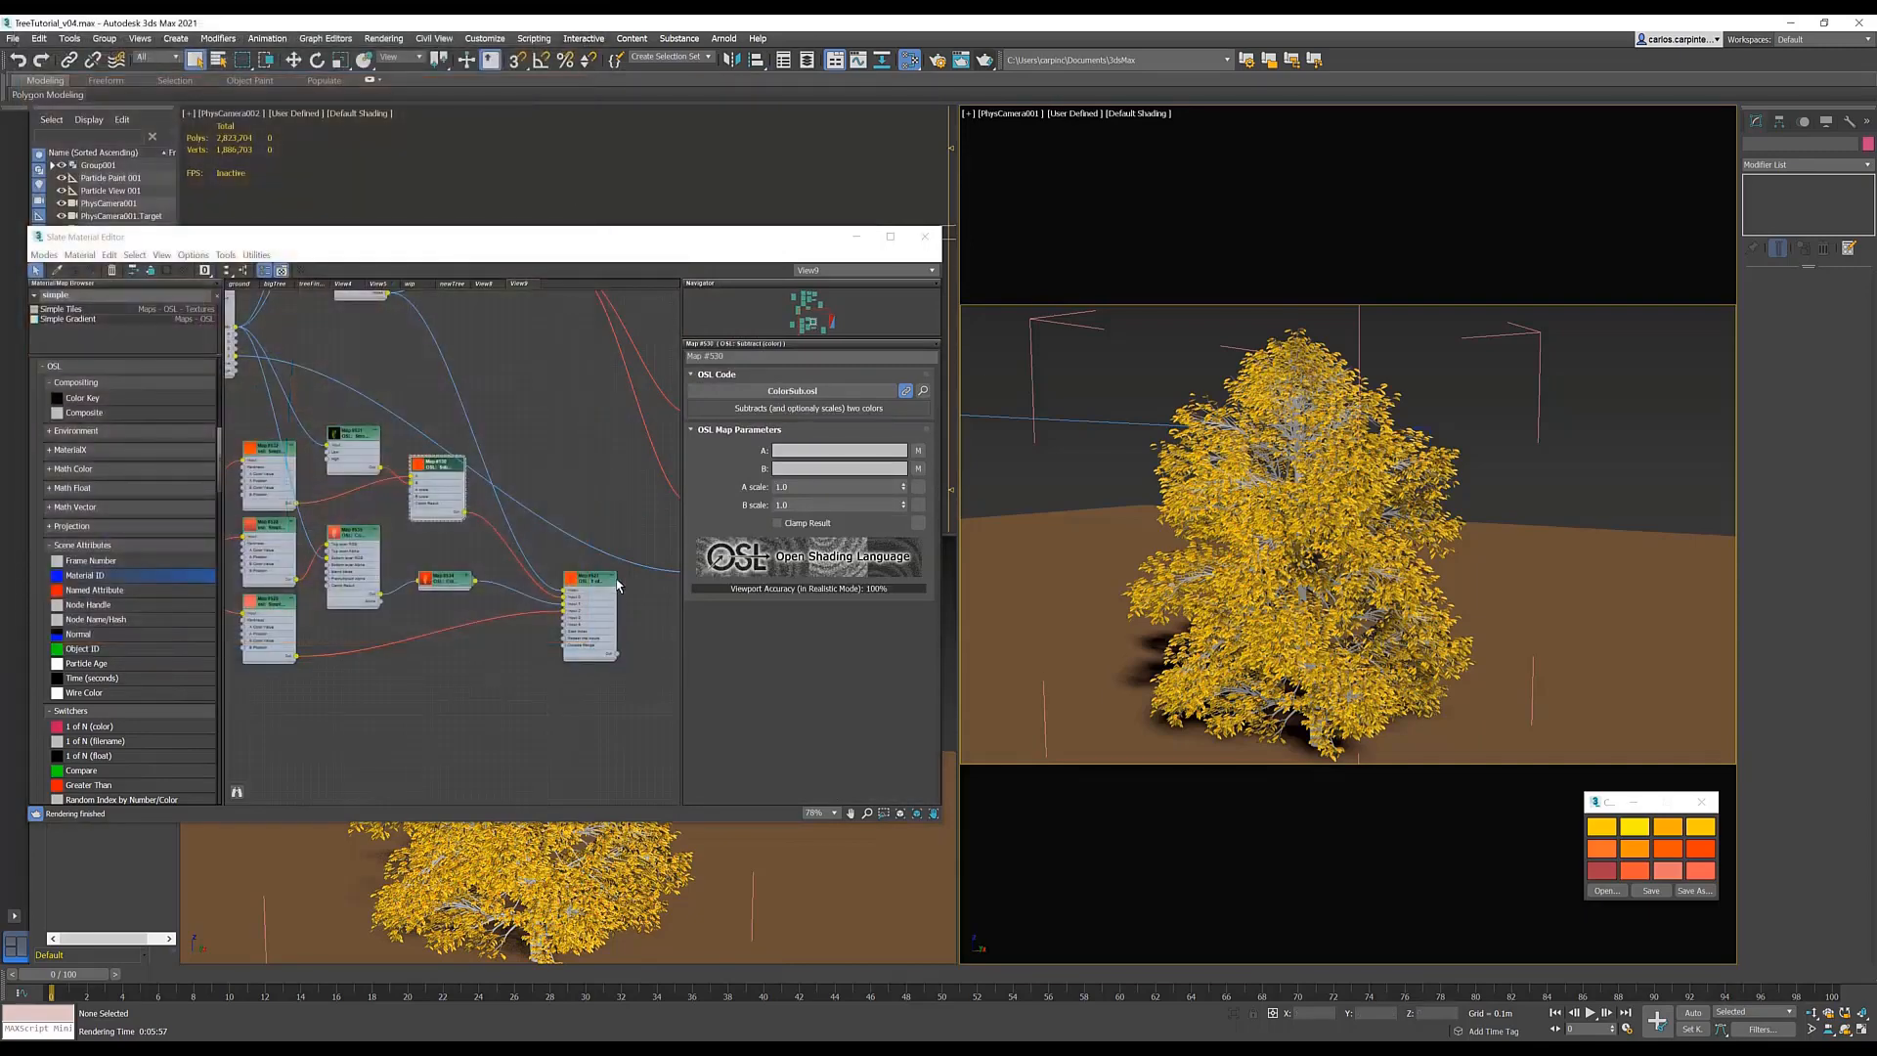
# - Move the duplicated 1 of N map up near the material and reposition the Material ID map between both networks
pyautogui.moveTo(617, 585); pyautogui.dragTo(543, 657, button='middle')
pyautogui.moveTo(544, 657); pyautogui.dragTo(554, 525)
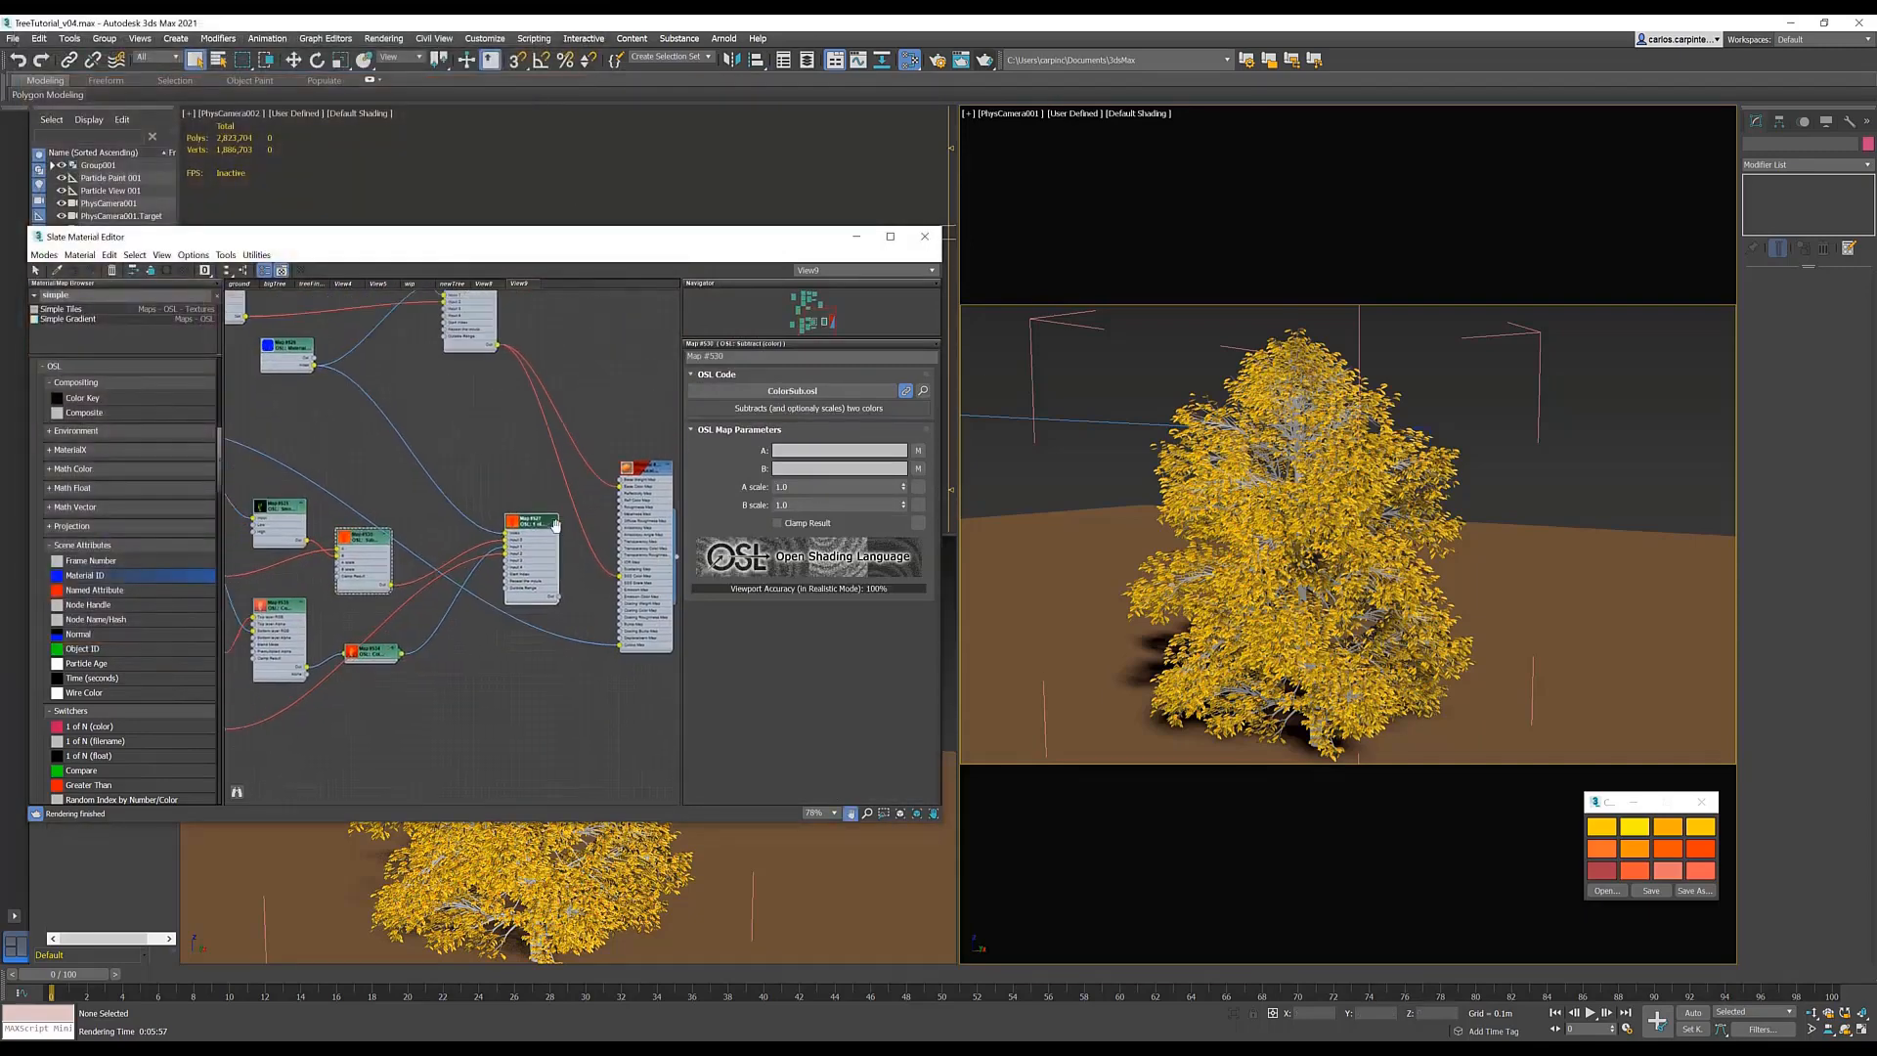
pyautogui.moveTo(555, 525); pyautogui.dragTo(598, 578, button='middle')
pyautogui.moveTo(332, 401); pyautogui.dragTo(363, 439)
pyautogui.click(550, 575)
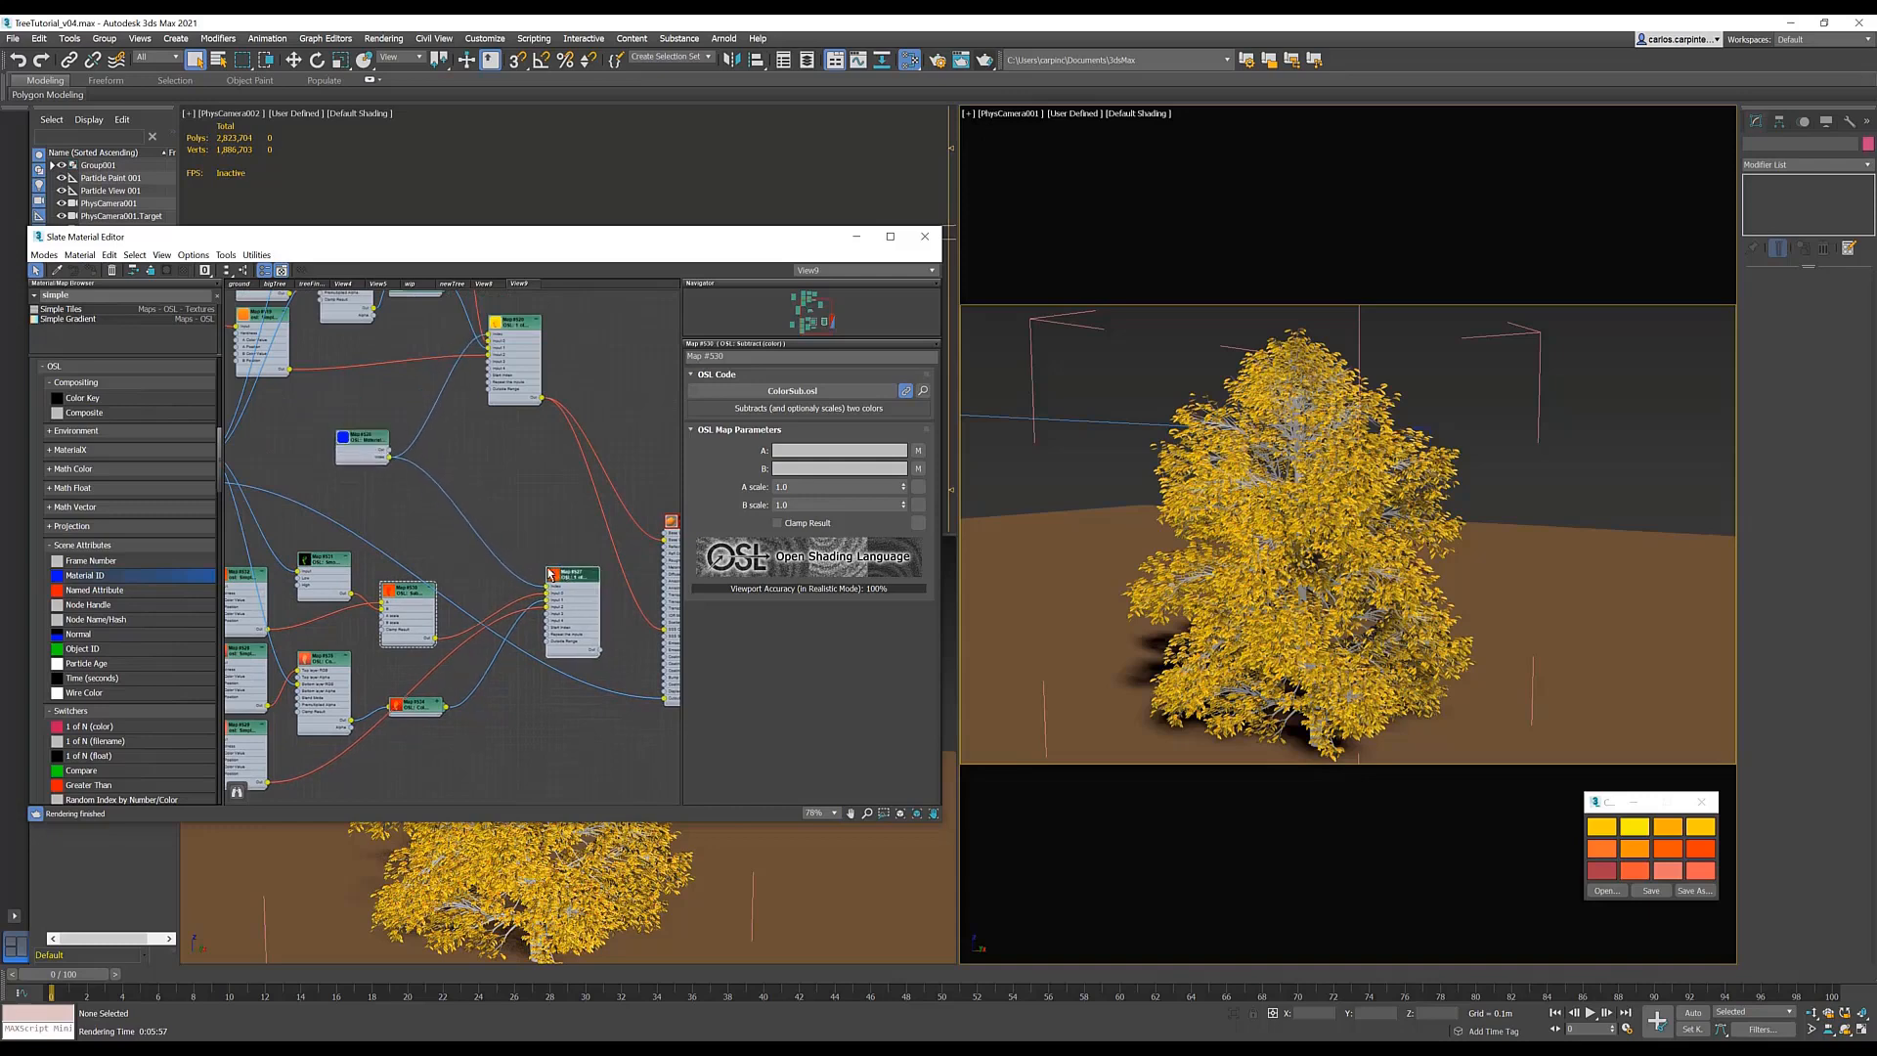
pyautogui.moveTo(550, 575); pyautogui.dragTo(507, 560)
# - Connect the duplicated 1 of N map's output to the material's Base Color Map and SSS Color Map
pyautogui.moveTo(586, 538); pyautogui.dragTo(463, 536, button='middle')
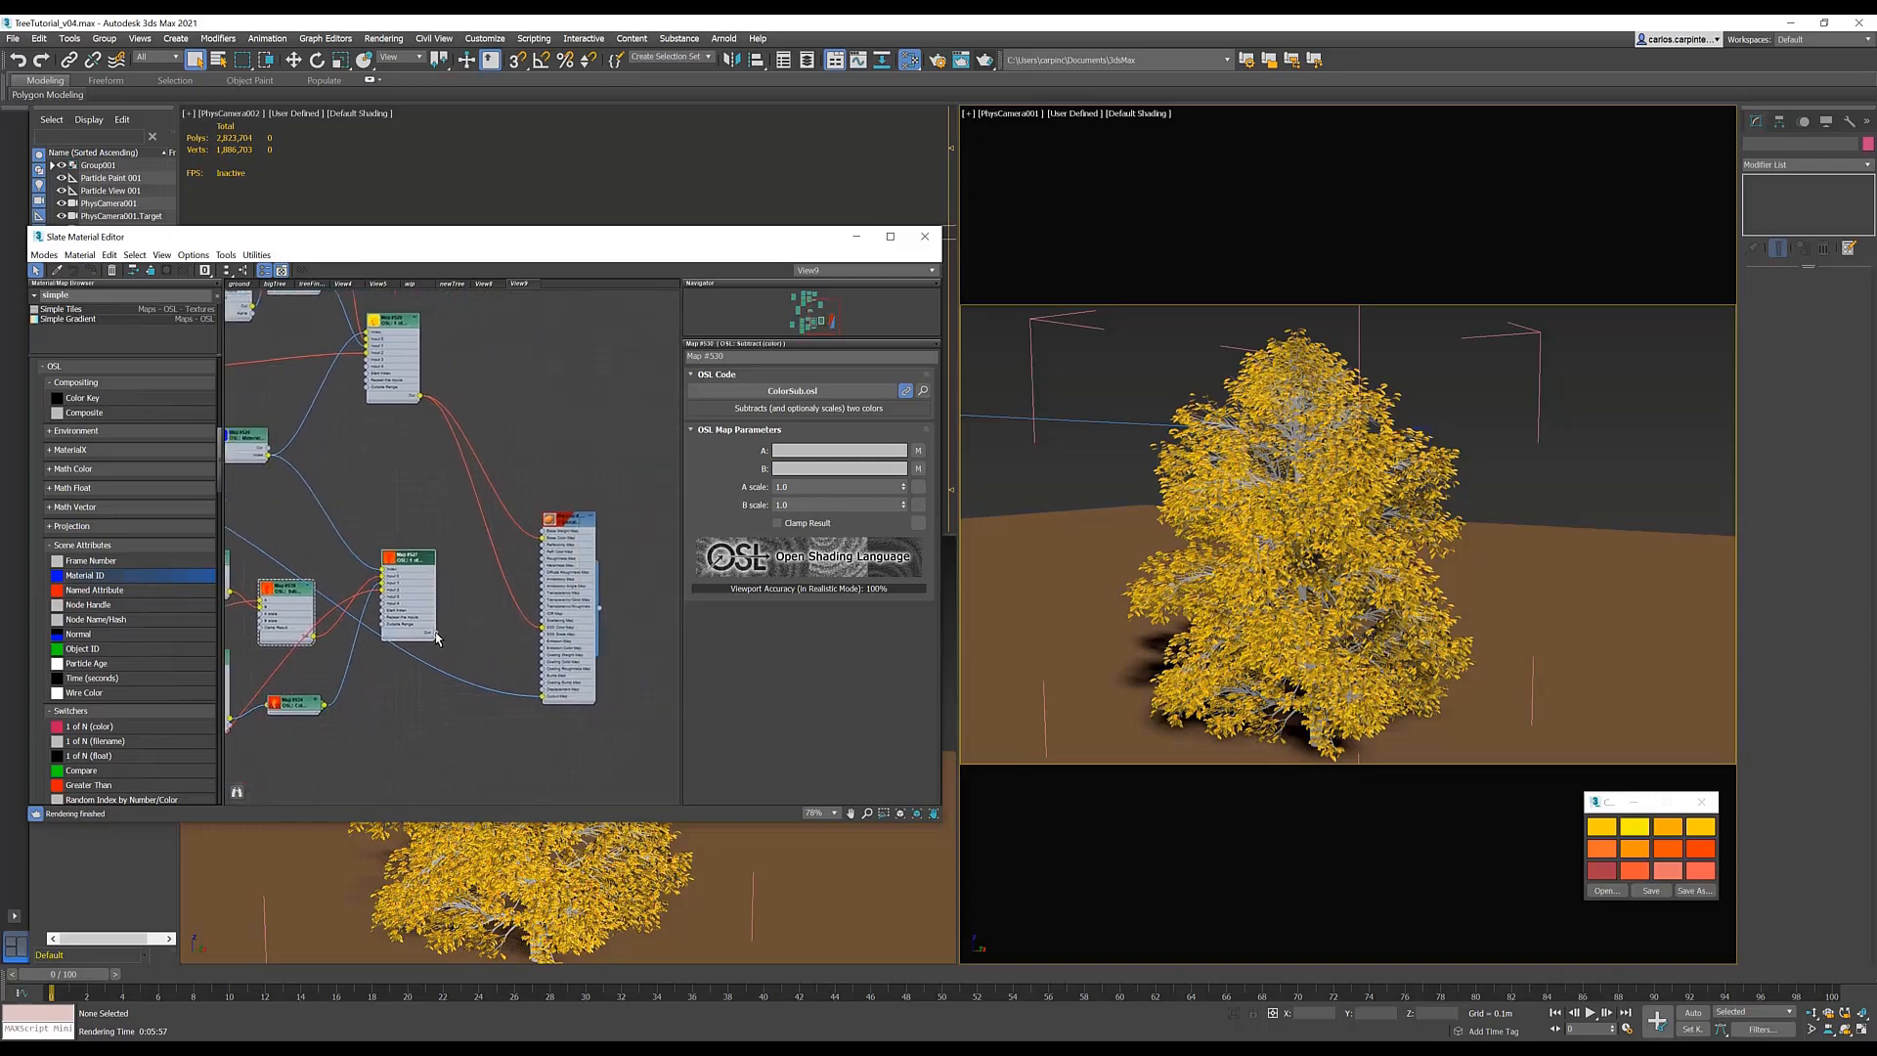
pyautogui.moveTo(545, 540); pyautogui.dragTo(543, 538)
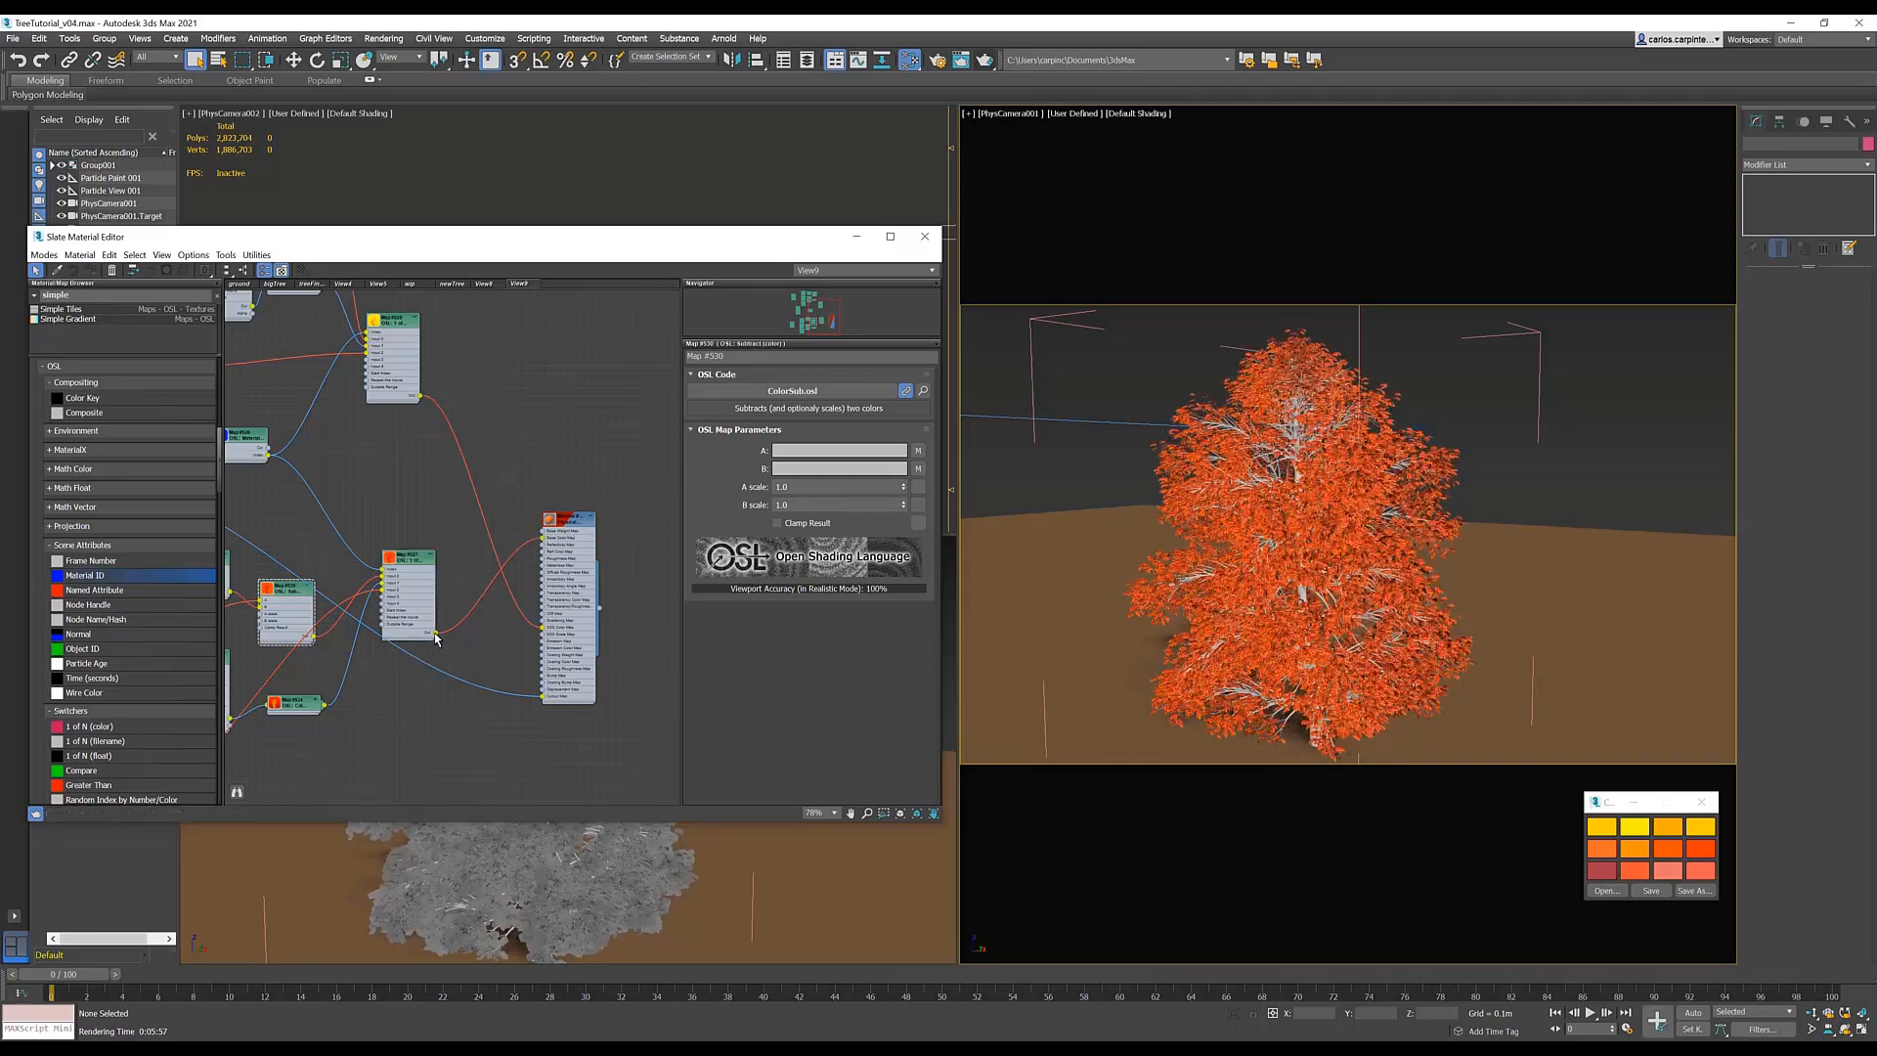
pyautogui.moveTo(437, 637); pyautogui.dragTo(543, 628)
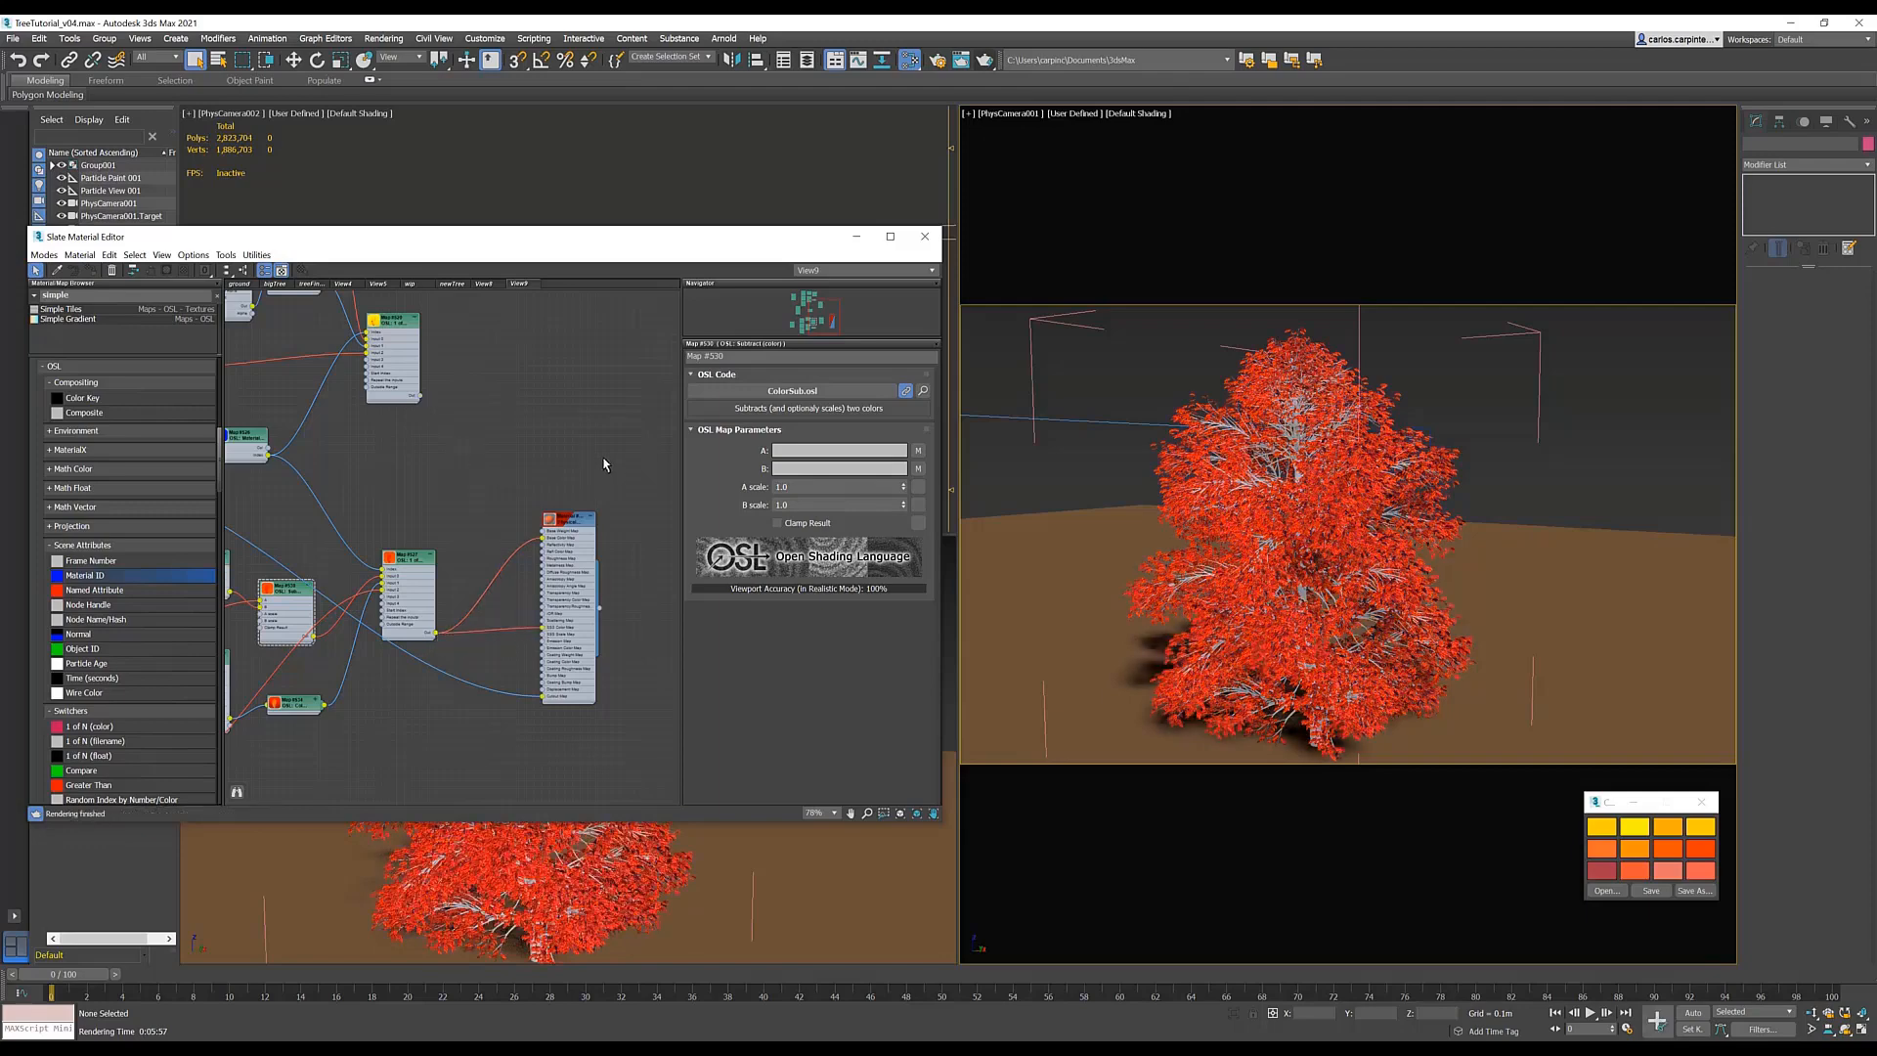
# - Render the PhysCamera001 view to check the red and orange leaf variations on the tree, and close the render
pyautogui.click(985, 61)
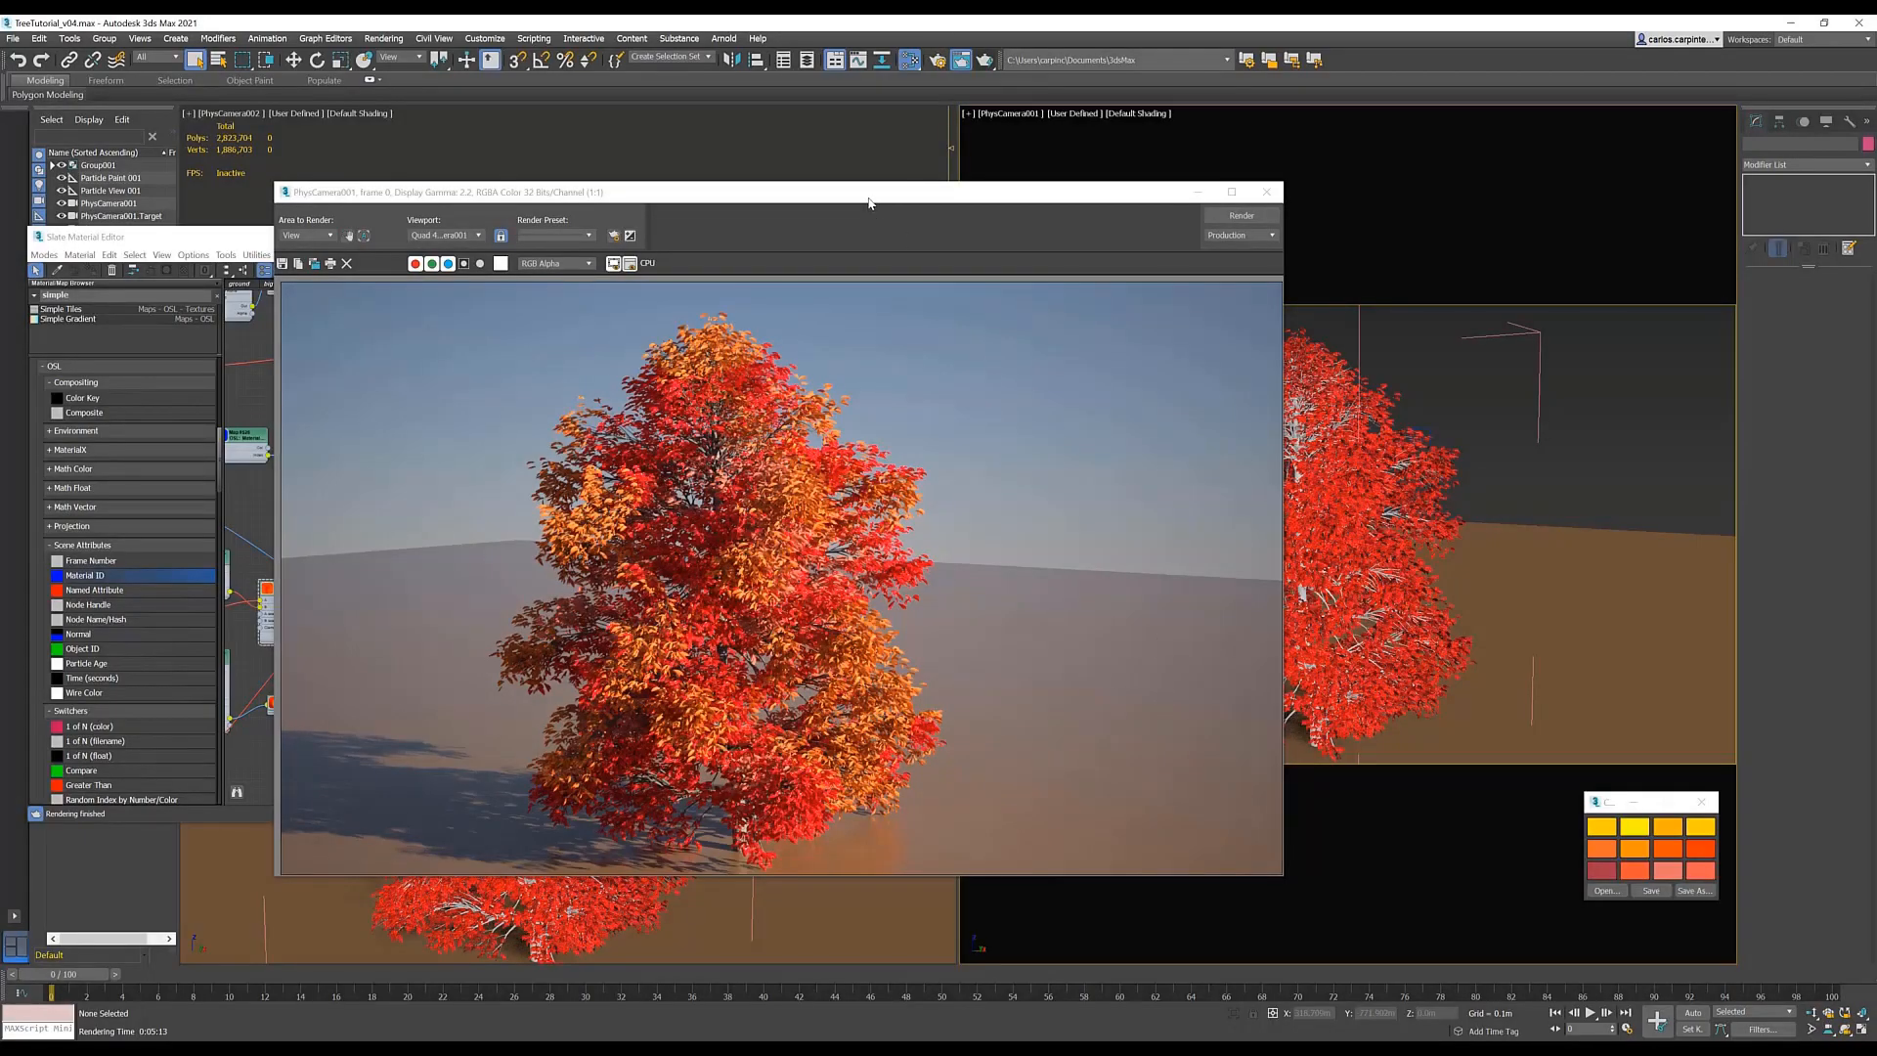
pyautogui.moveTo(885, 200); pyautogui.dragTo(1066, 175)
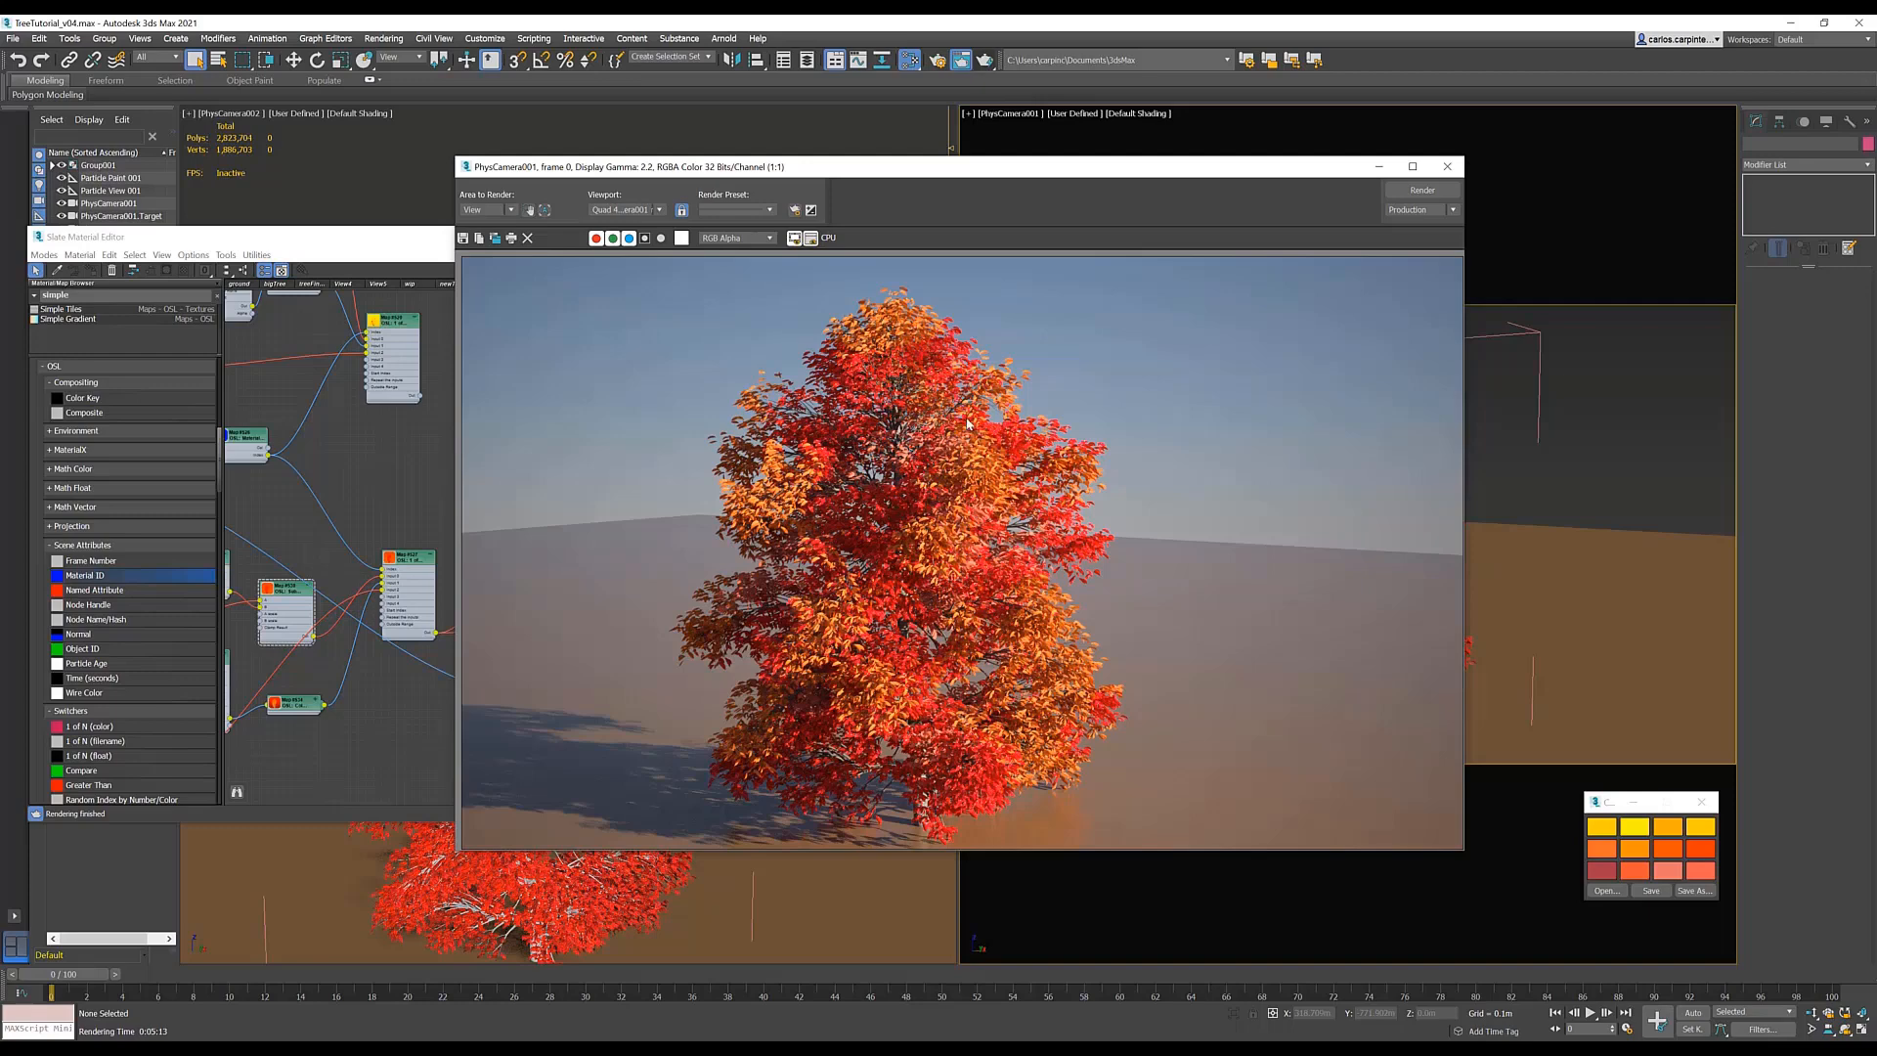
pyautogui.click(1443, 166)
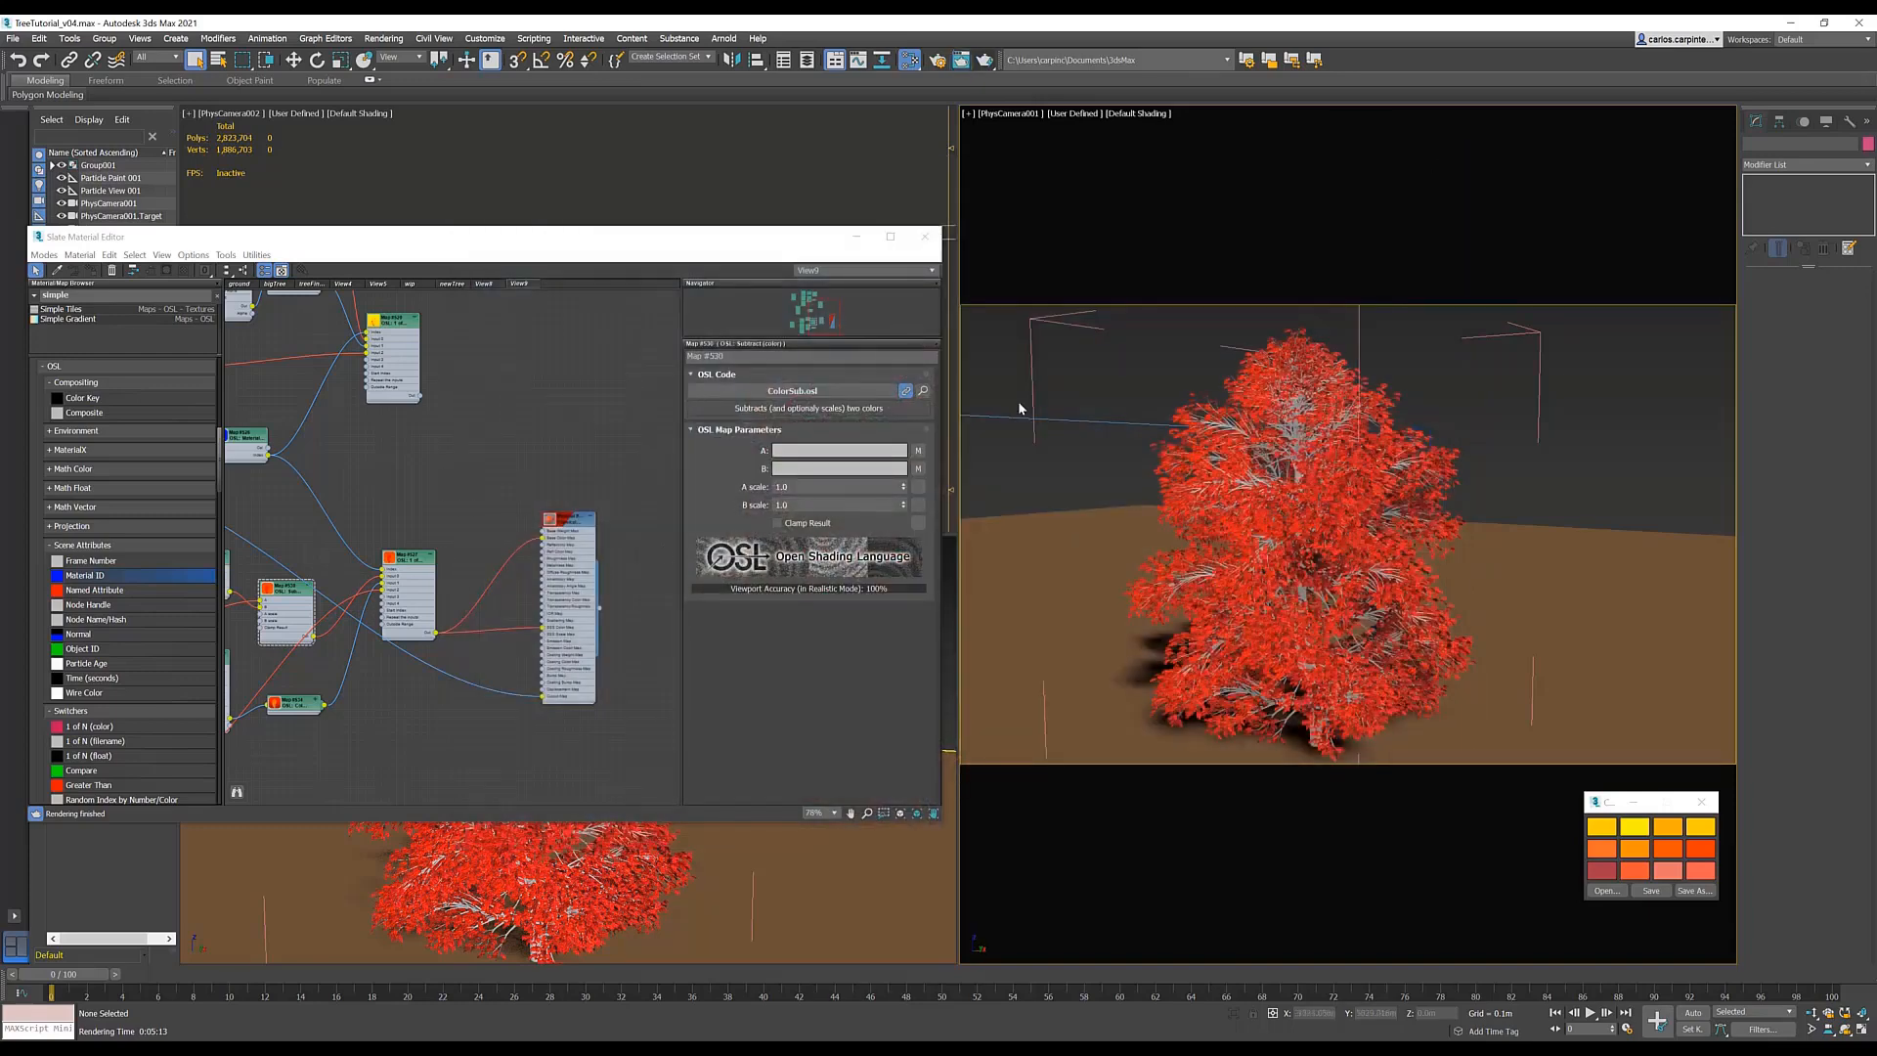
# - Replace Plane002 with SM_Background_2 as the visible ground and switch the viewport to PhysCamera002
pyautogui.moveTo(206, 231); pyautogui.dragTo(401, 373)
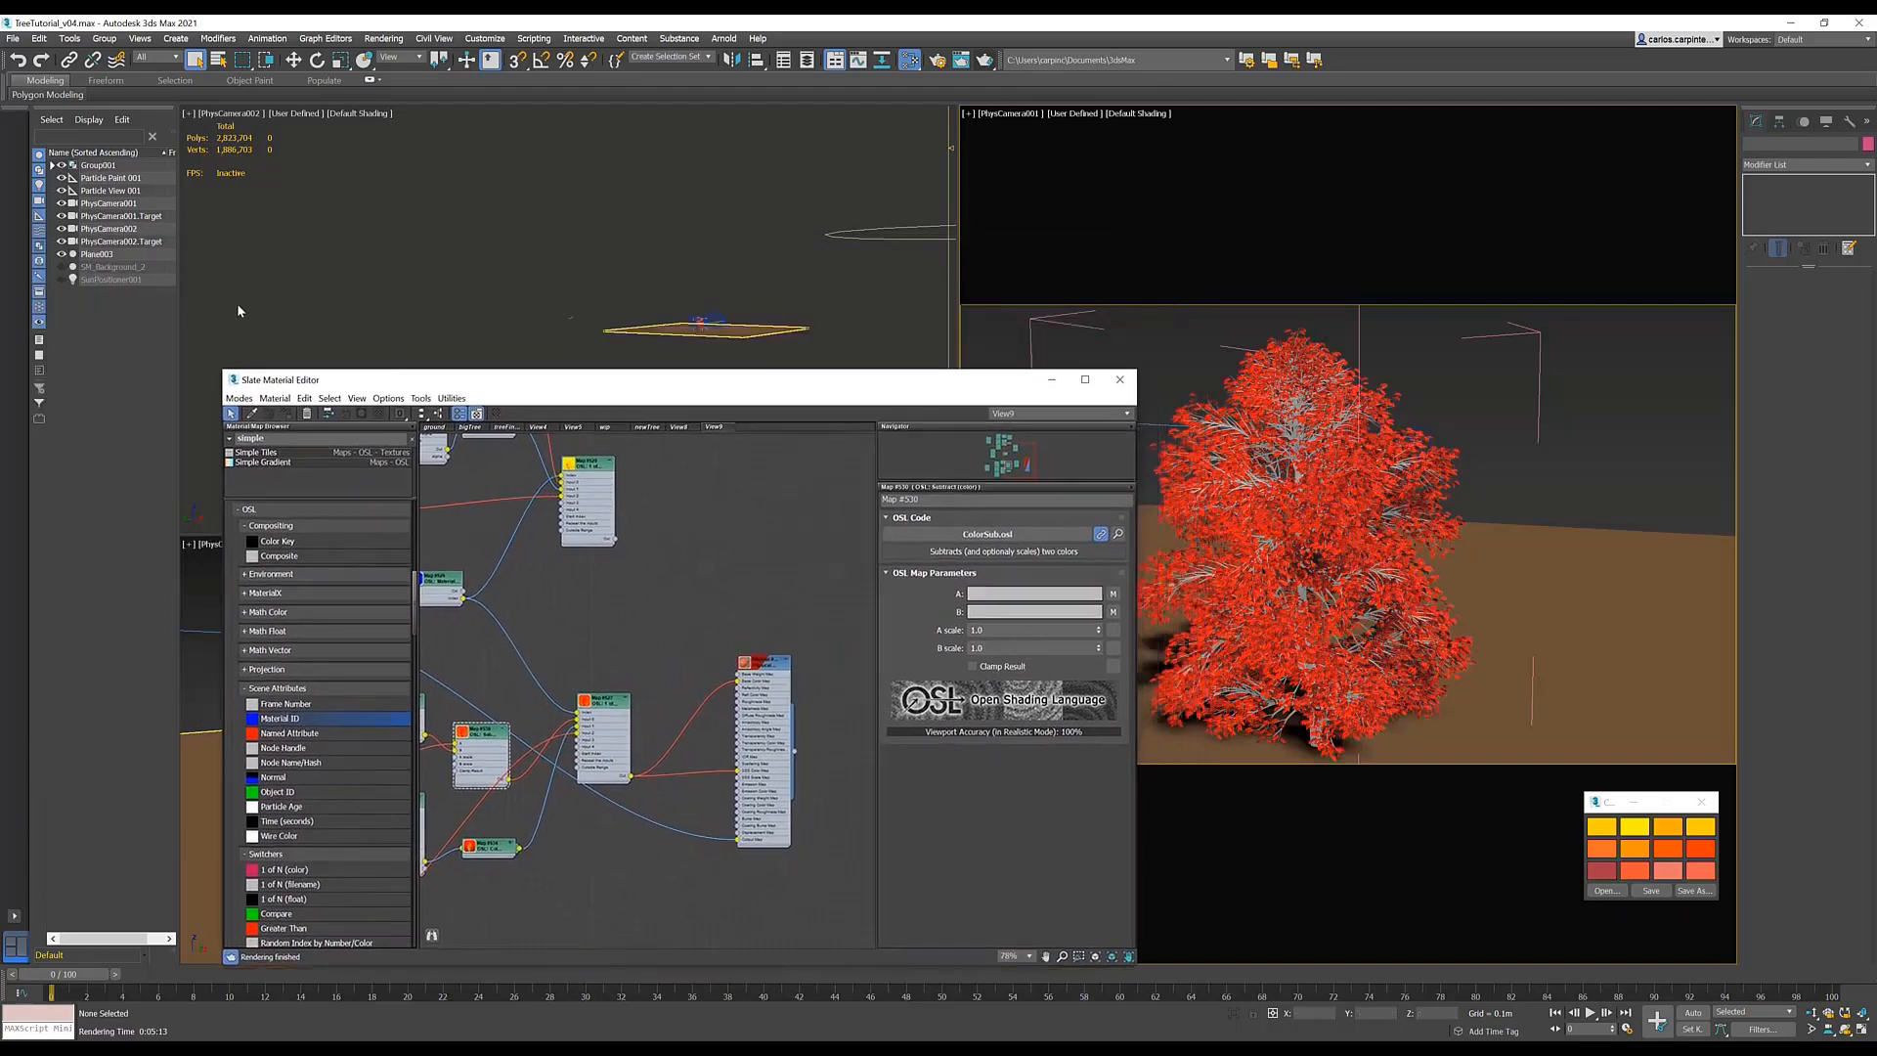
pyautogui.click(61, 254)
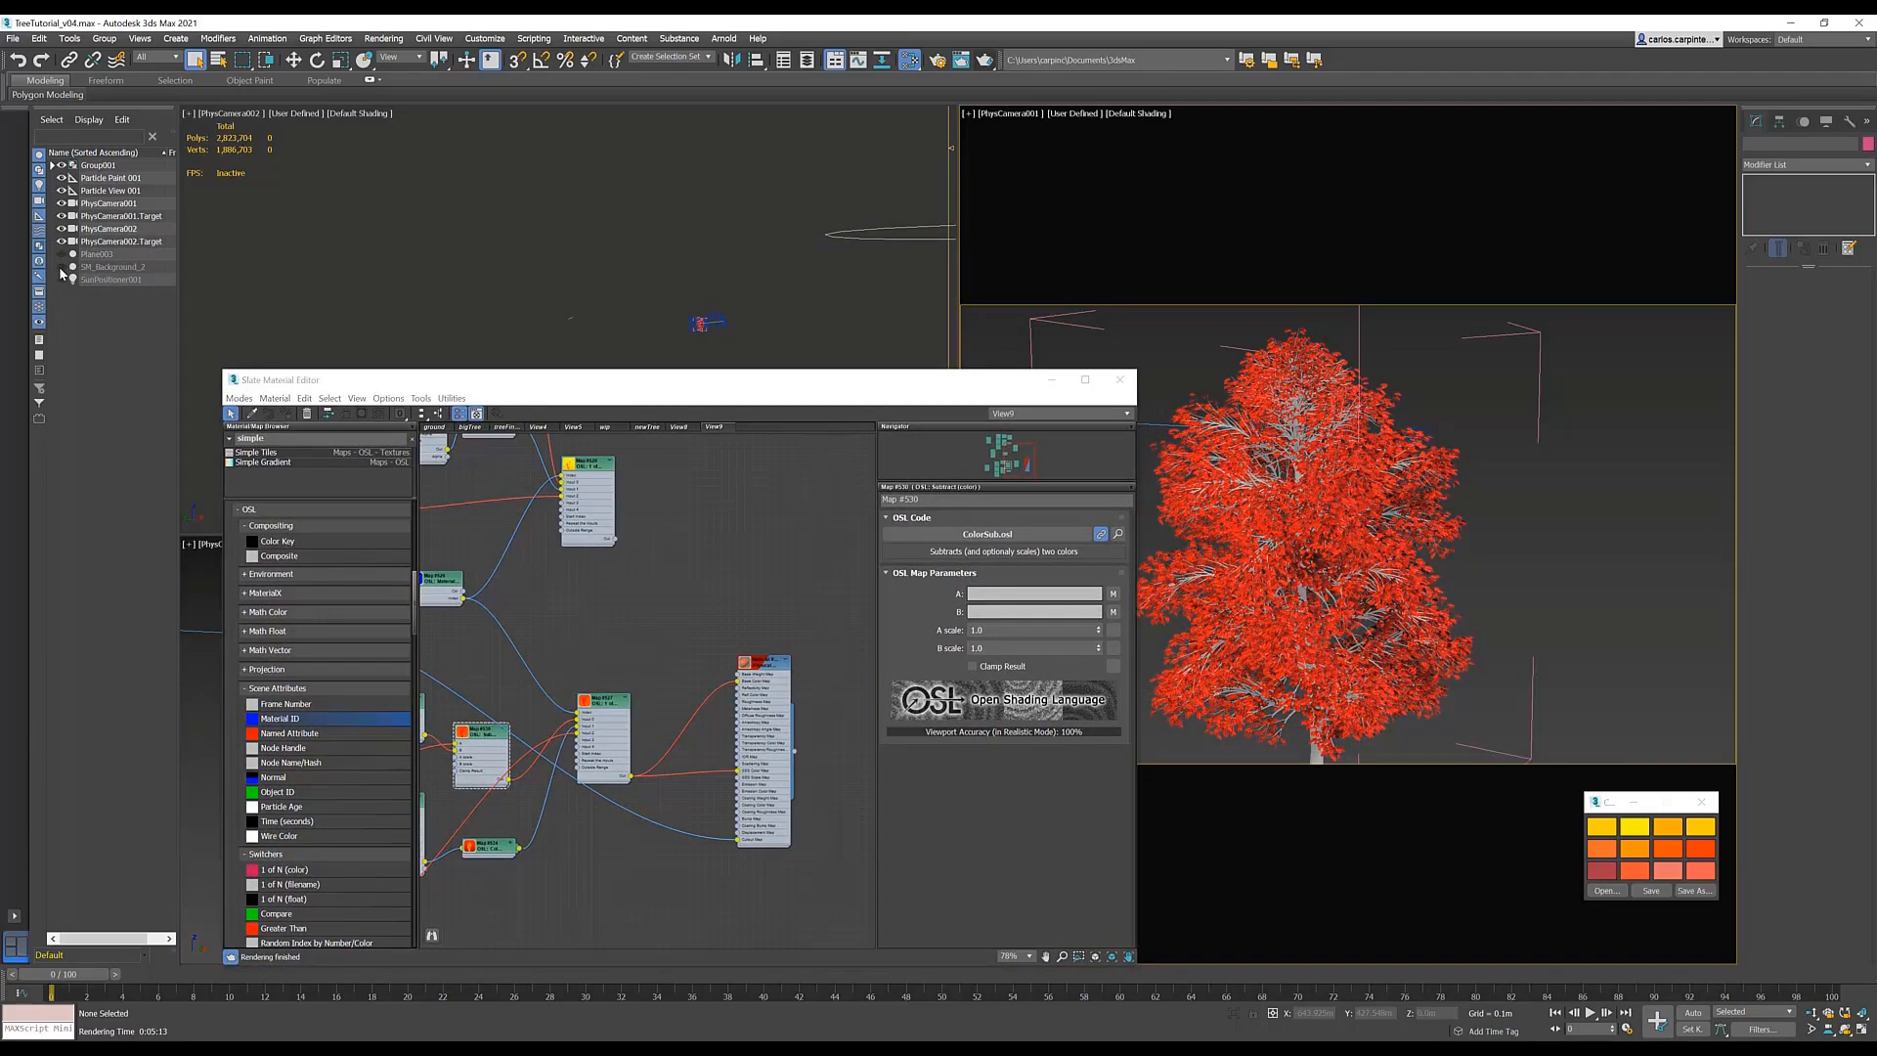
pyautogui.click(1006, 117)
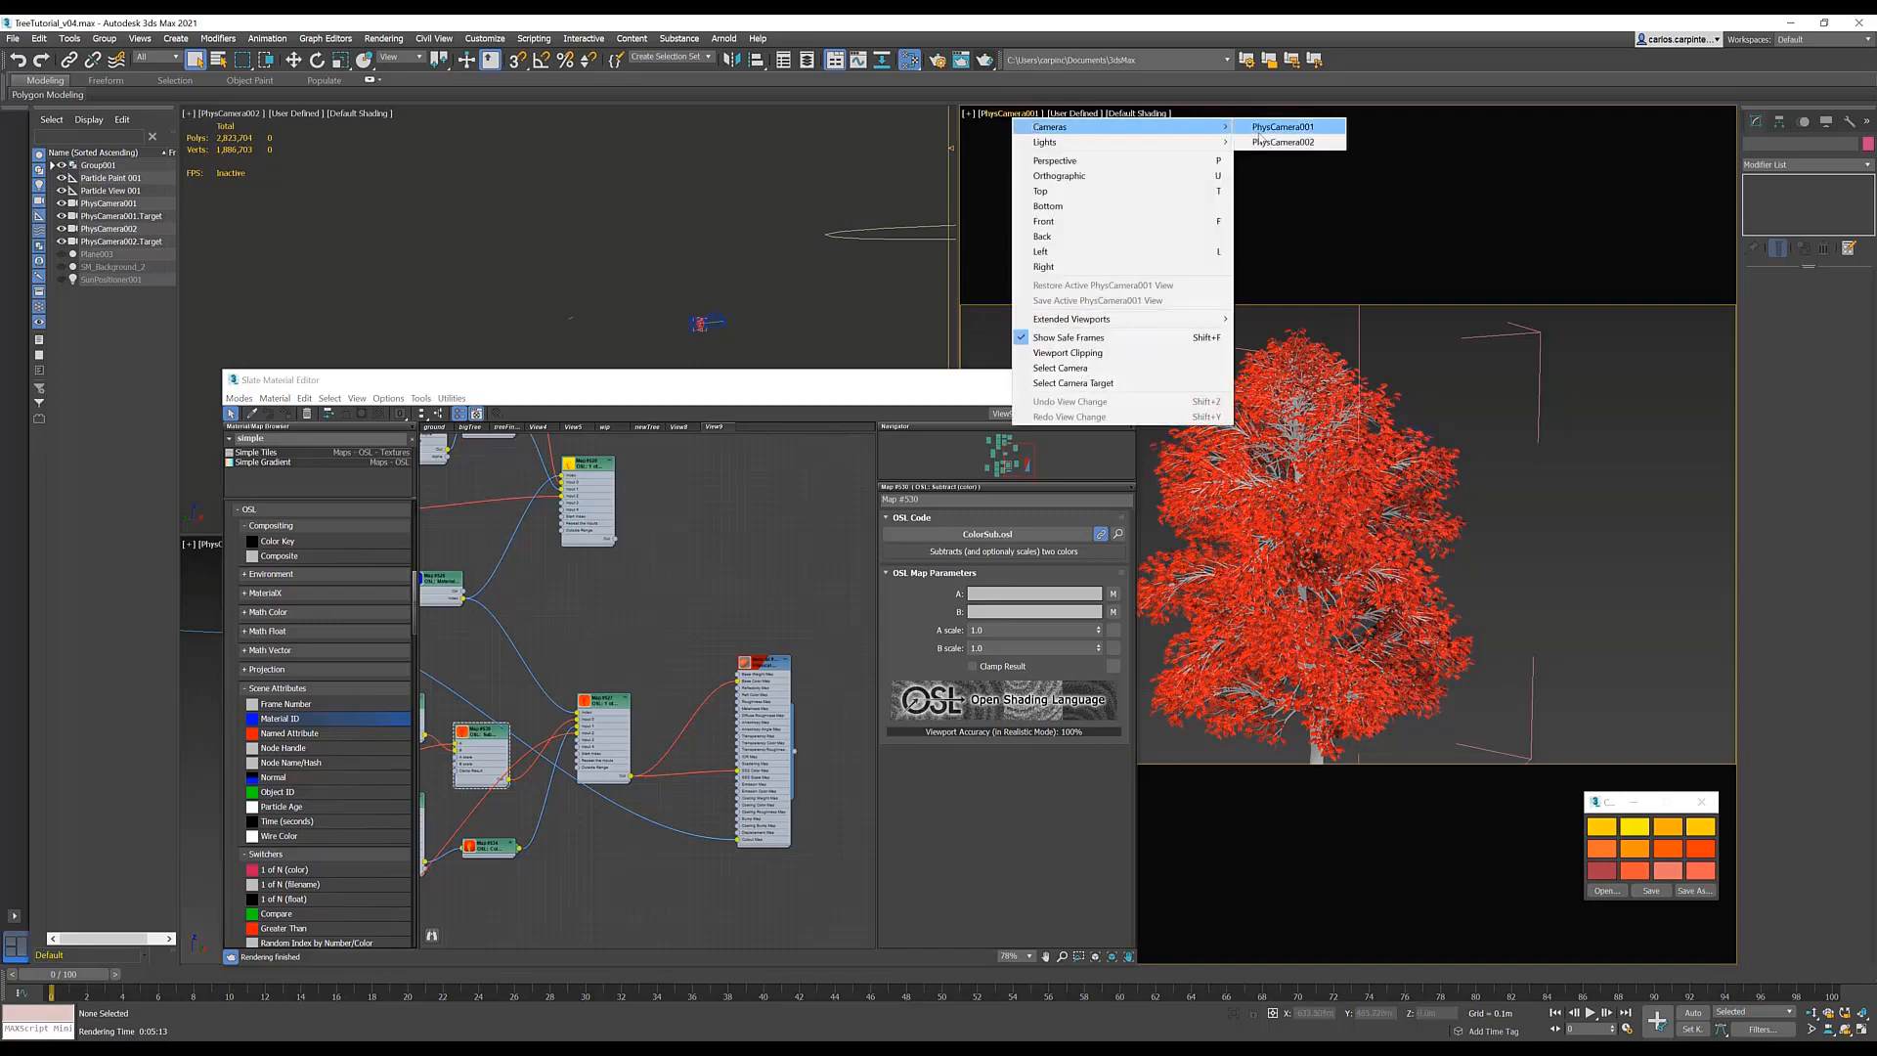
pyautogui.click(1261, 142)
pyautogui.click(61, 267)
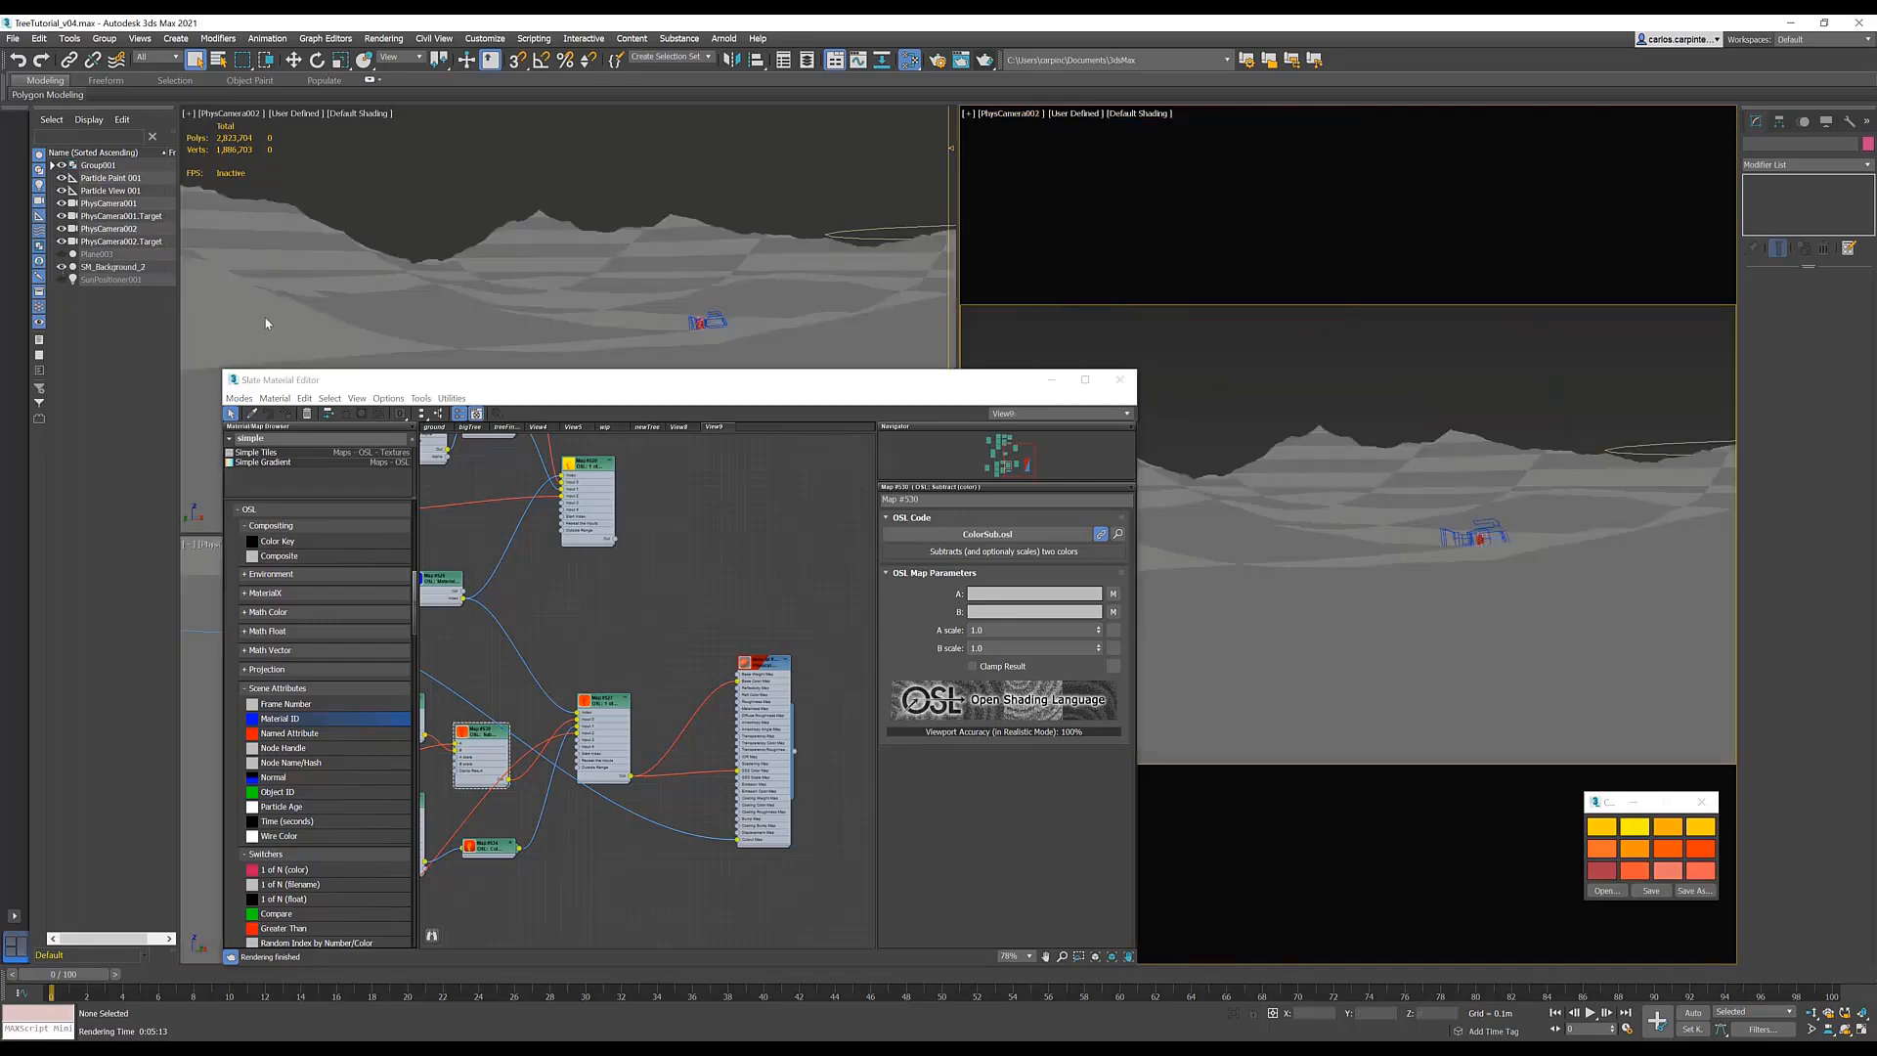
# - Move the material editor out of the way and select Particle Paint 001 to view its seeds and settings
pyautogui.moveTo(803, 384); pyautogui.dragTo(616, 381)
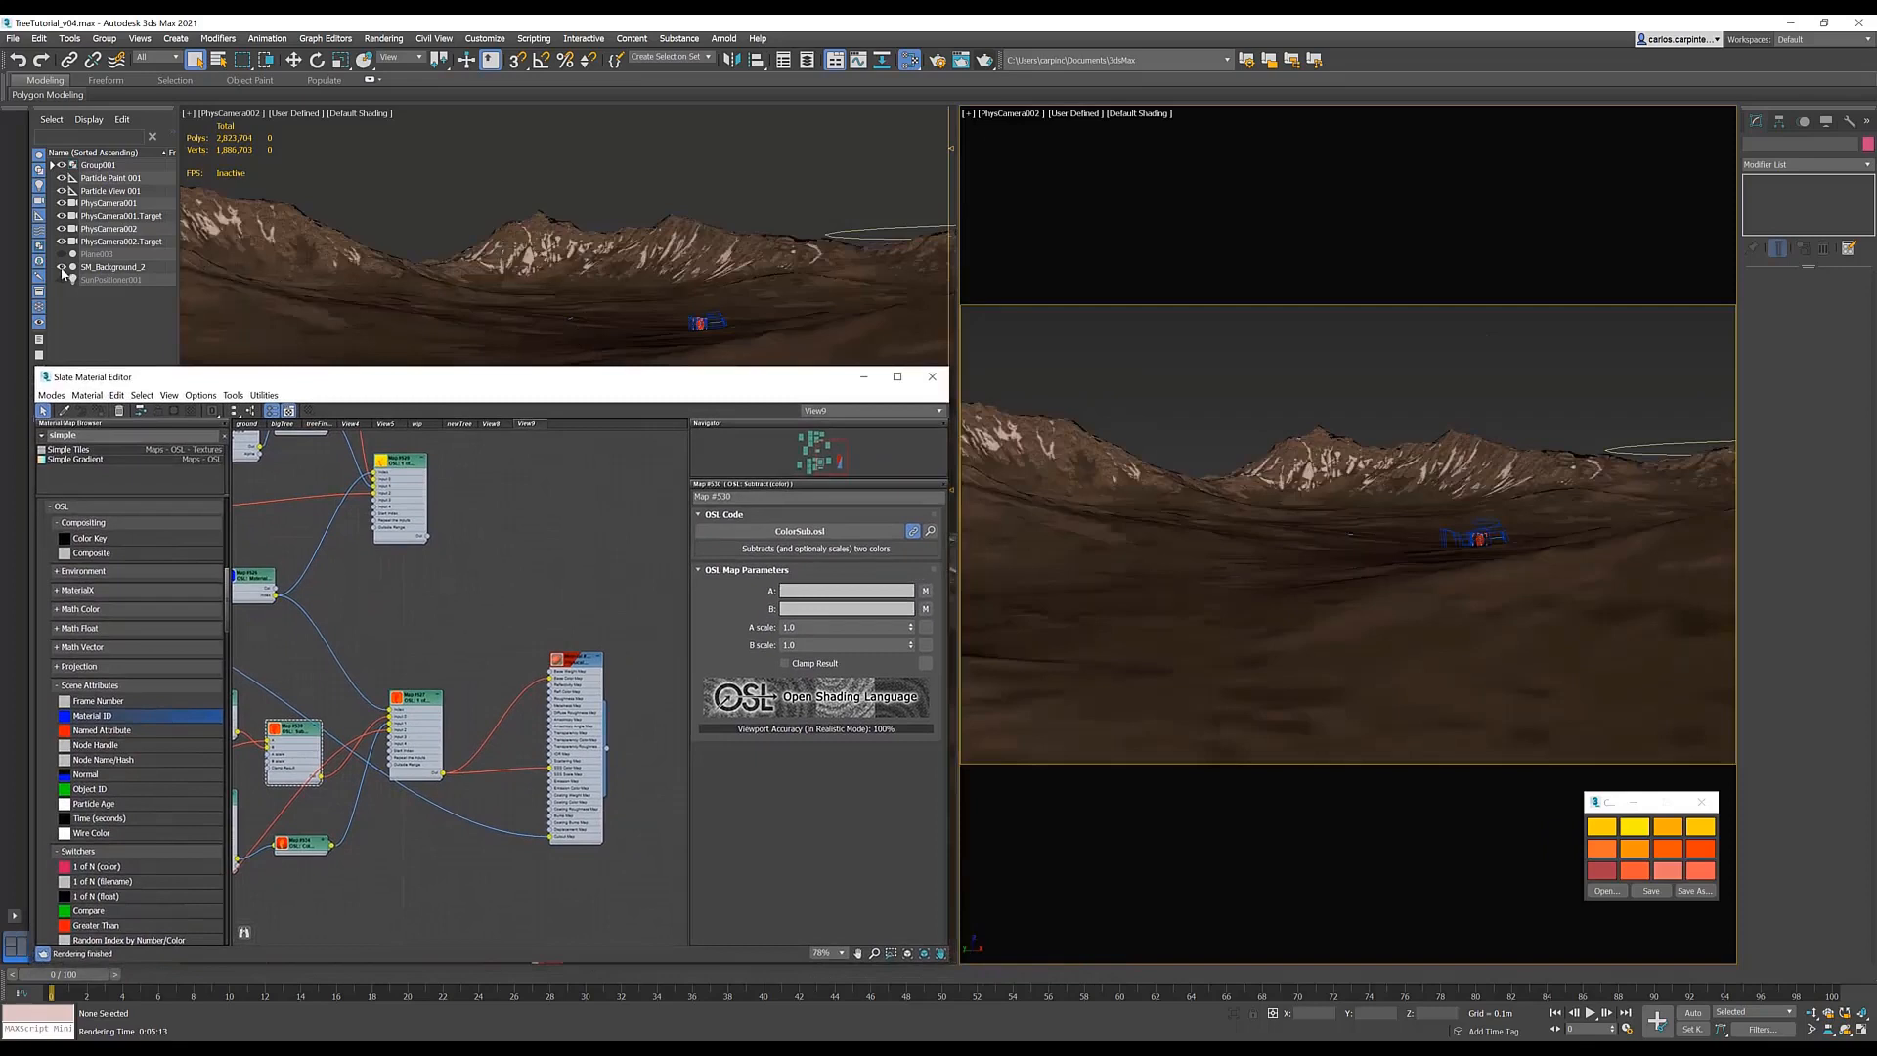
pyautogui.click(107, 177)
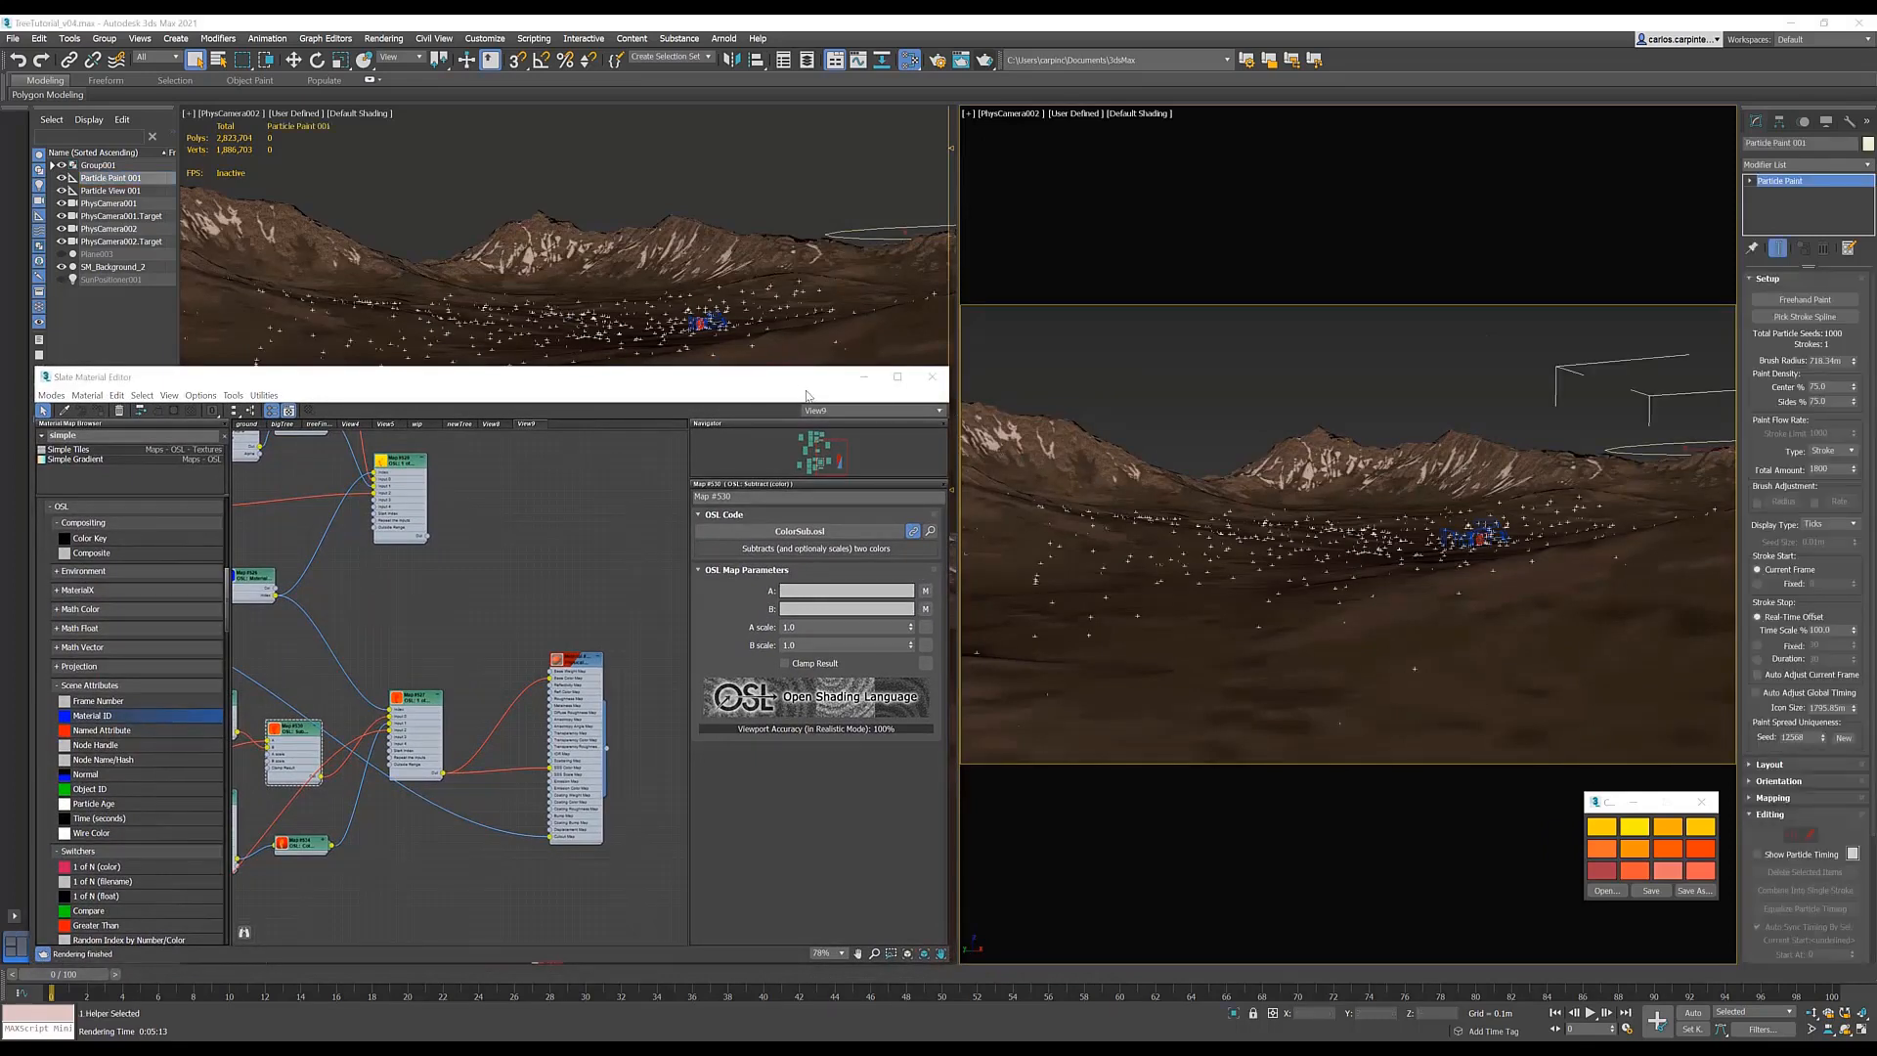
# - Switch the PhysCamera002 viewport above the PhysCamera001 view to Perspective to inspect the painted particle seeds, and deselect Particle Paint 001
pyautogui.moveTo(807, 395); pyautogui.dragTo(793, 756)
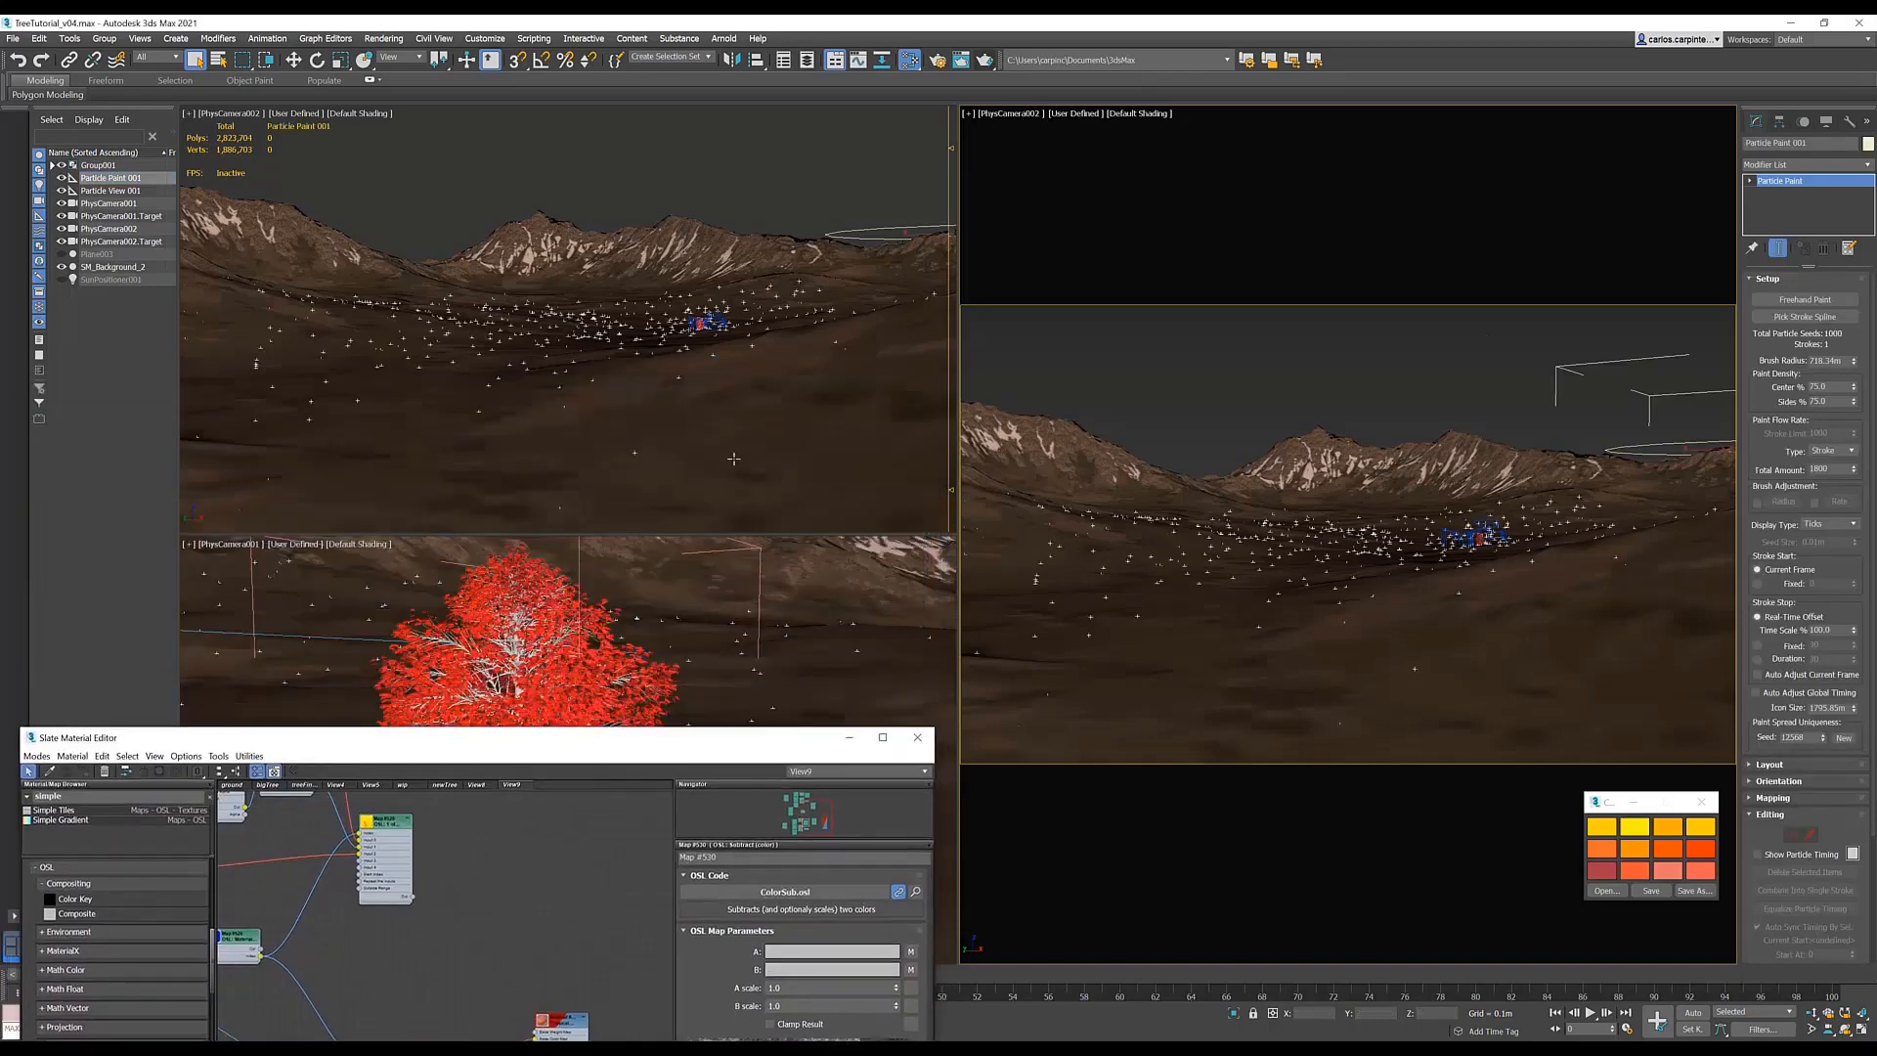
pyautogui.click(254, 120)
pyautogui.click(279, 169)
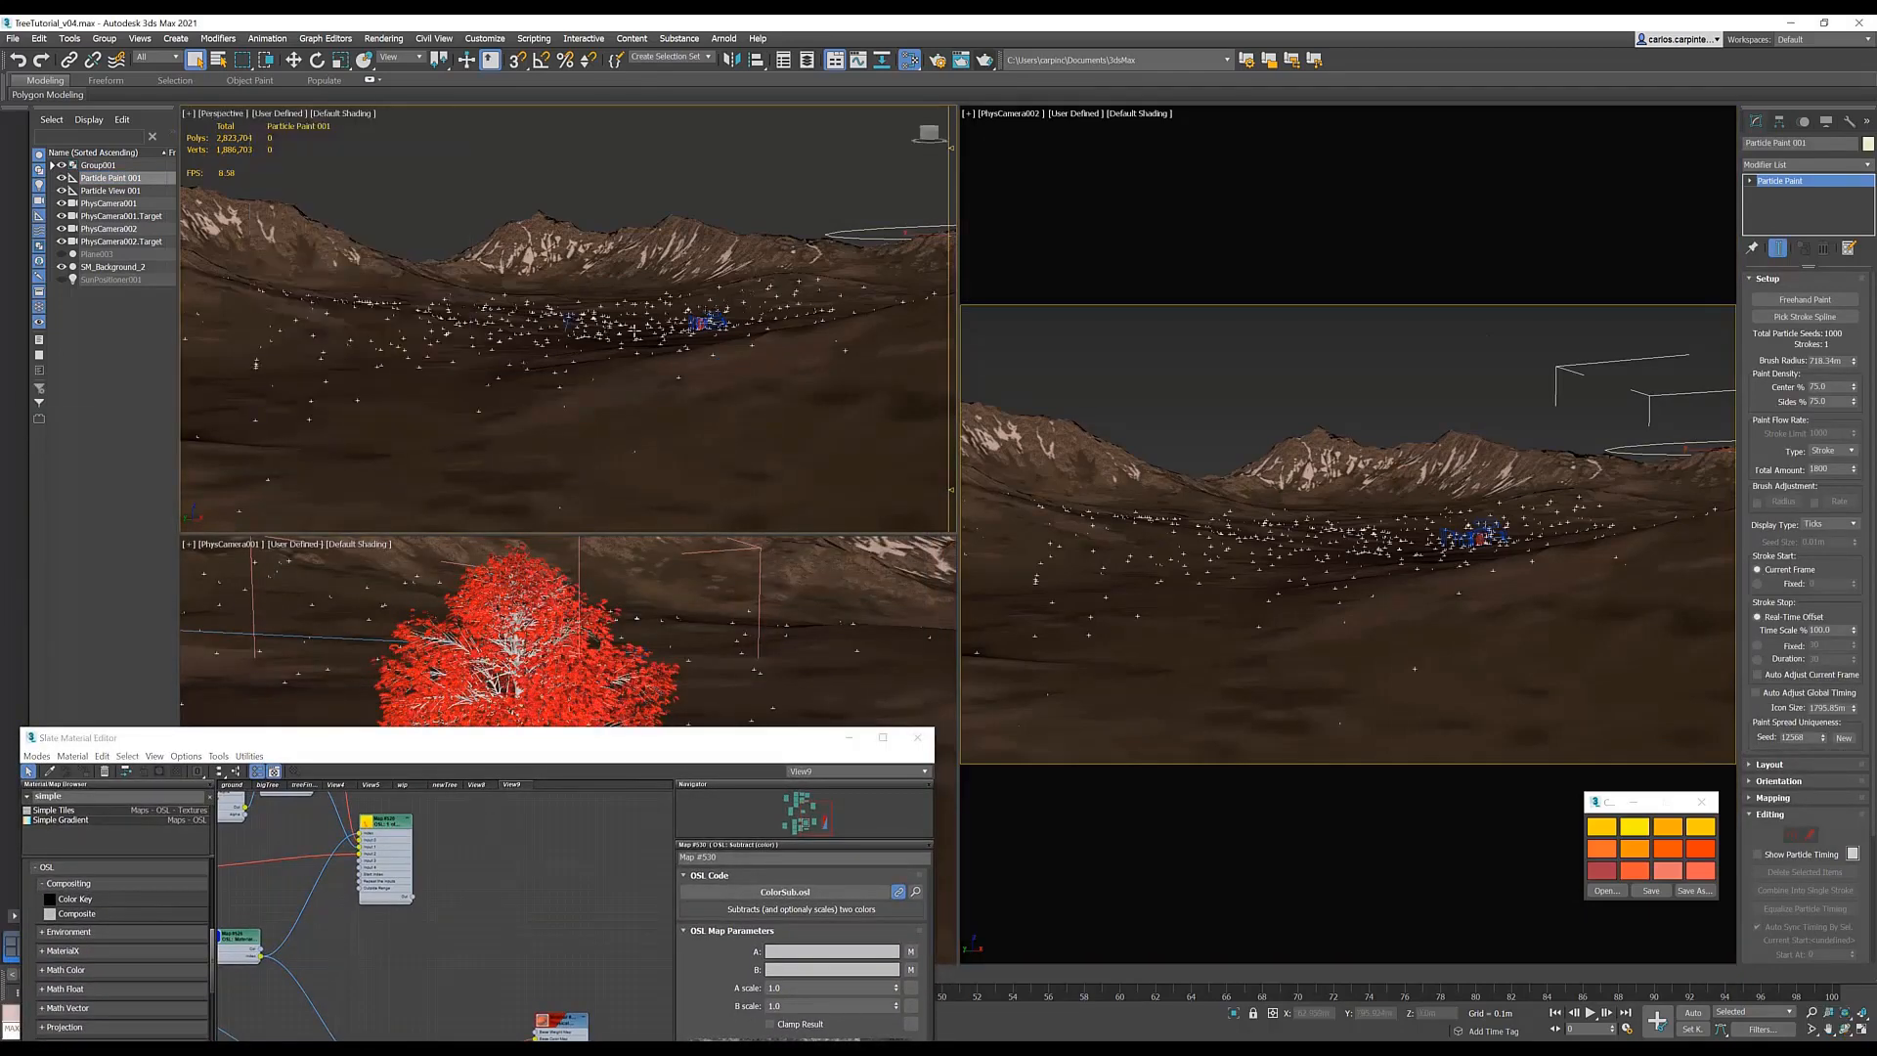
pyautogui.scroll(10, 640, 323)
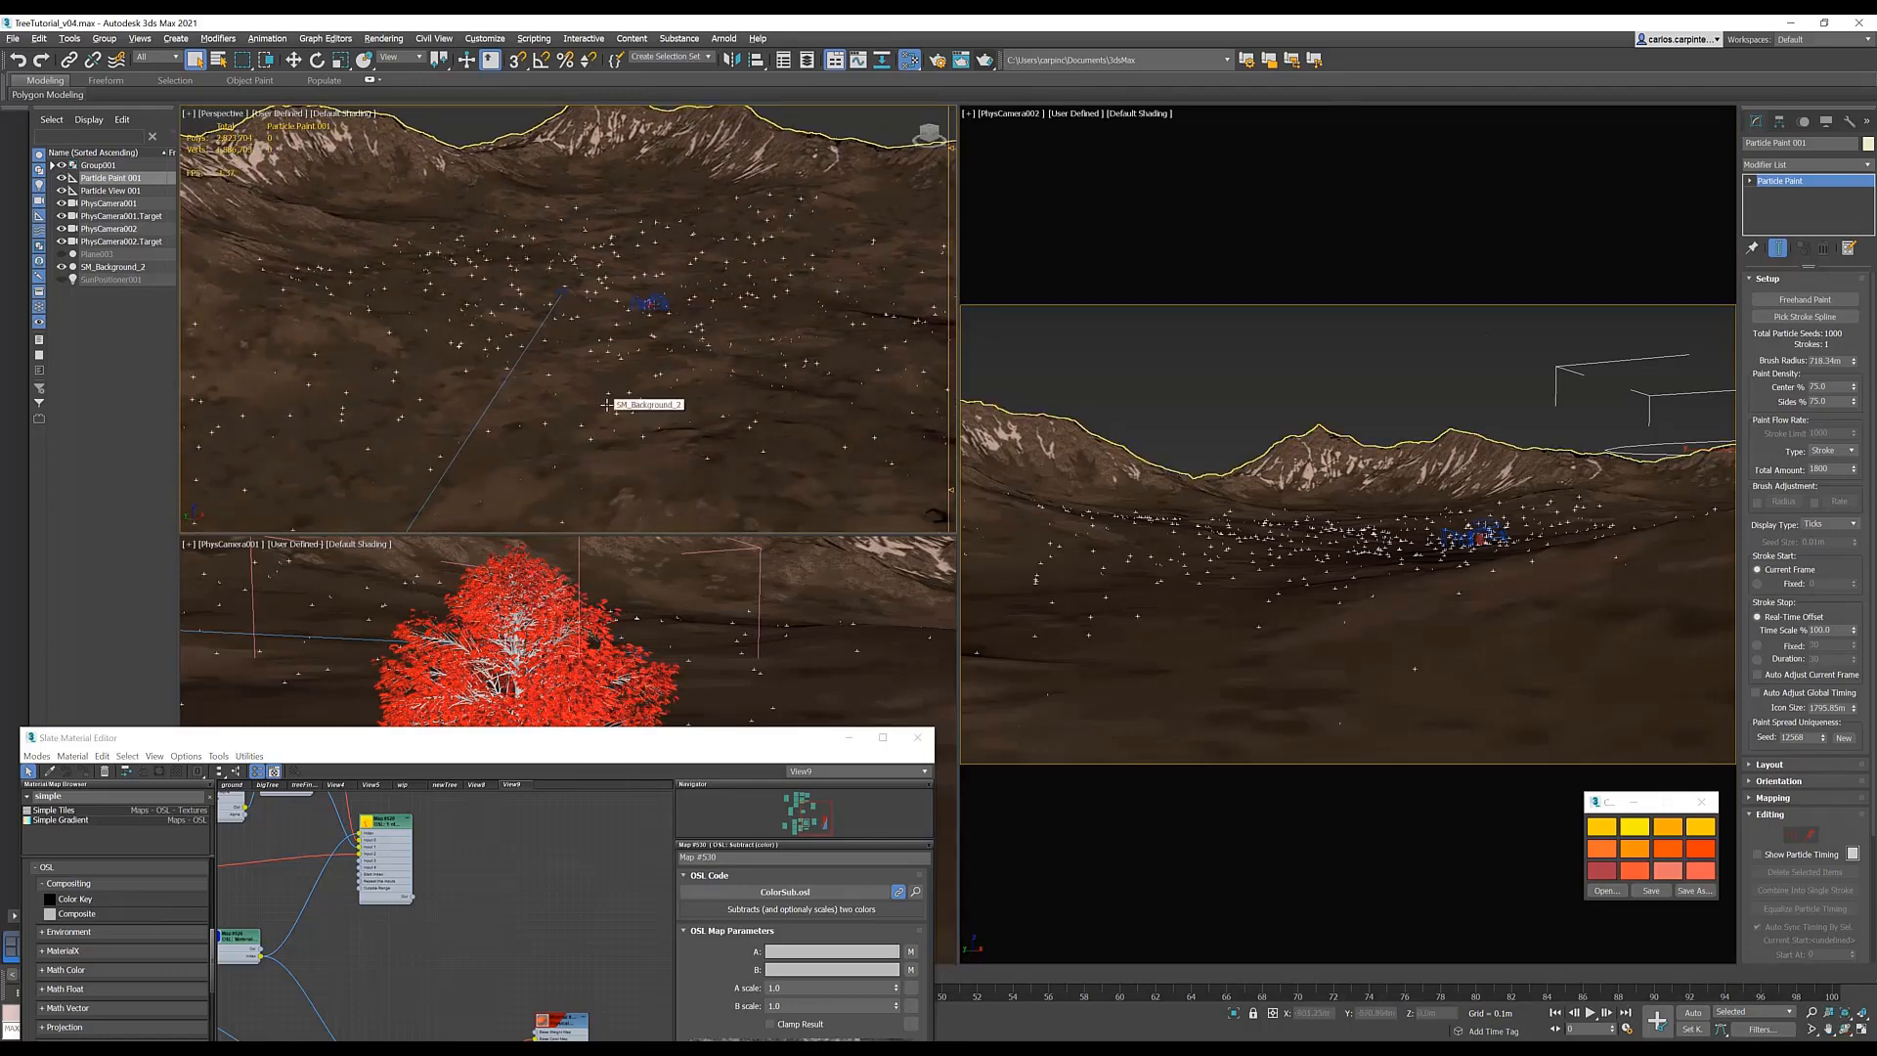
pyautogui.click(1216, 371)
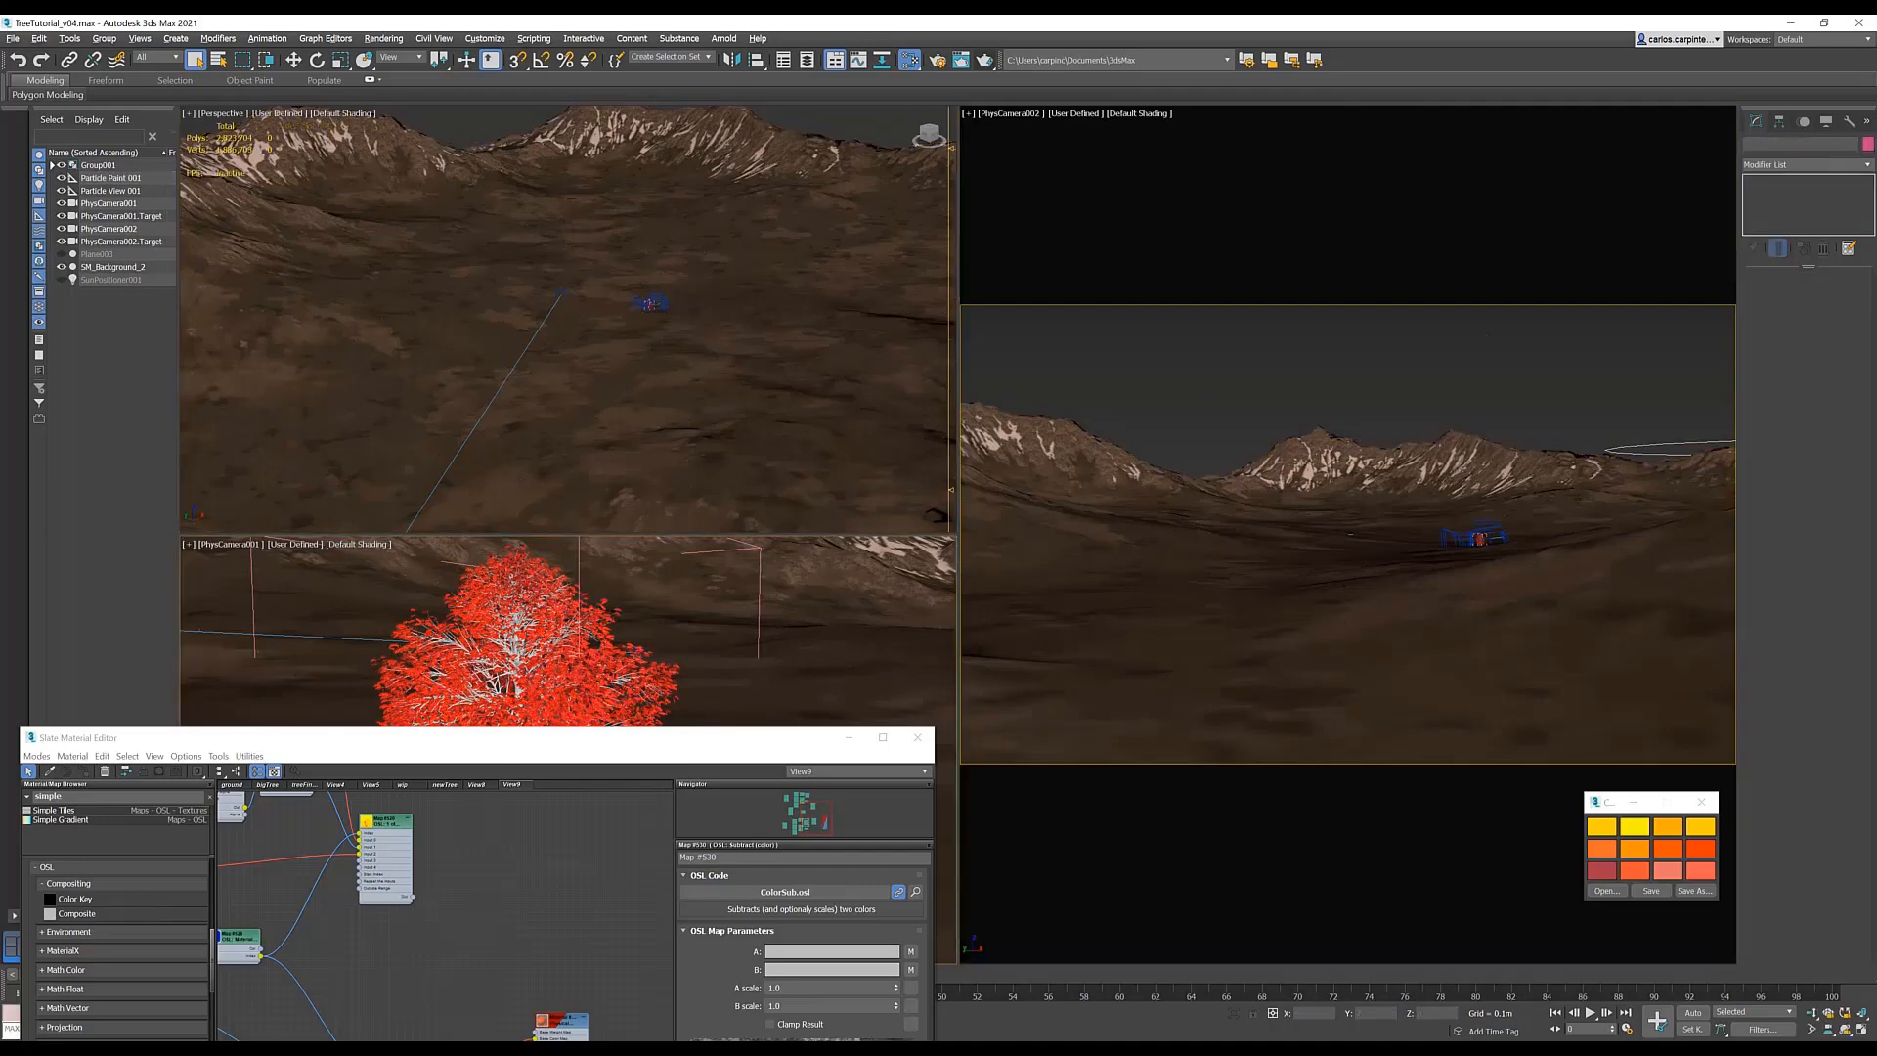
# - Open Particle View and create a Standard Flow particle system in it
pyautogui.press('6')
pyautogui.moveTo(1692, 486); pyautogui.dragTo(363, 240)
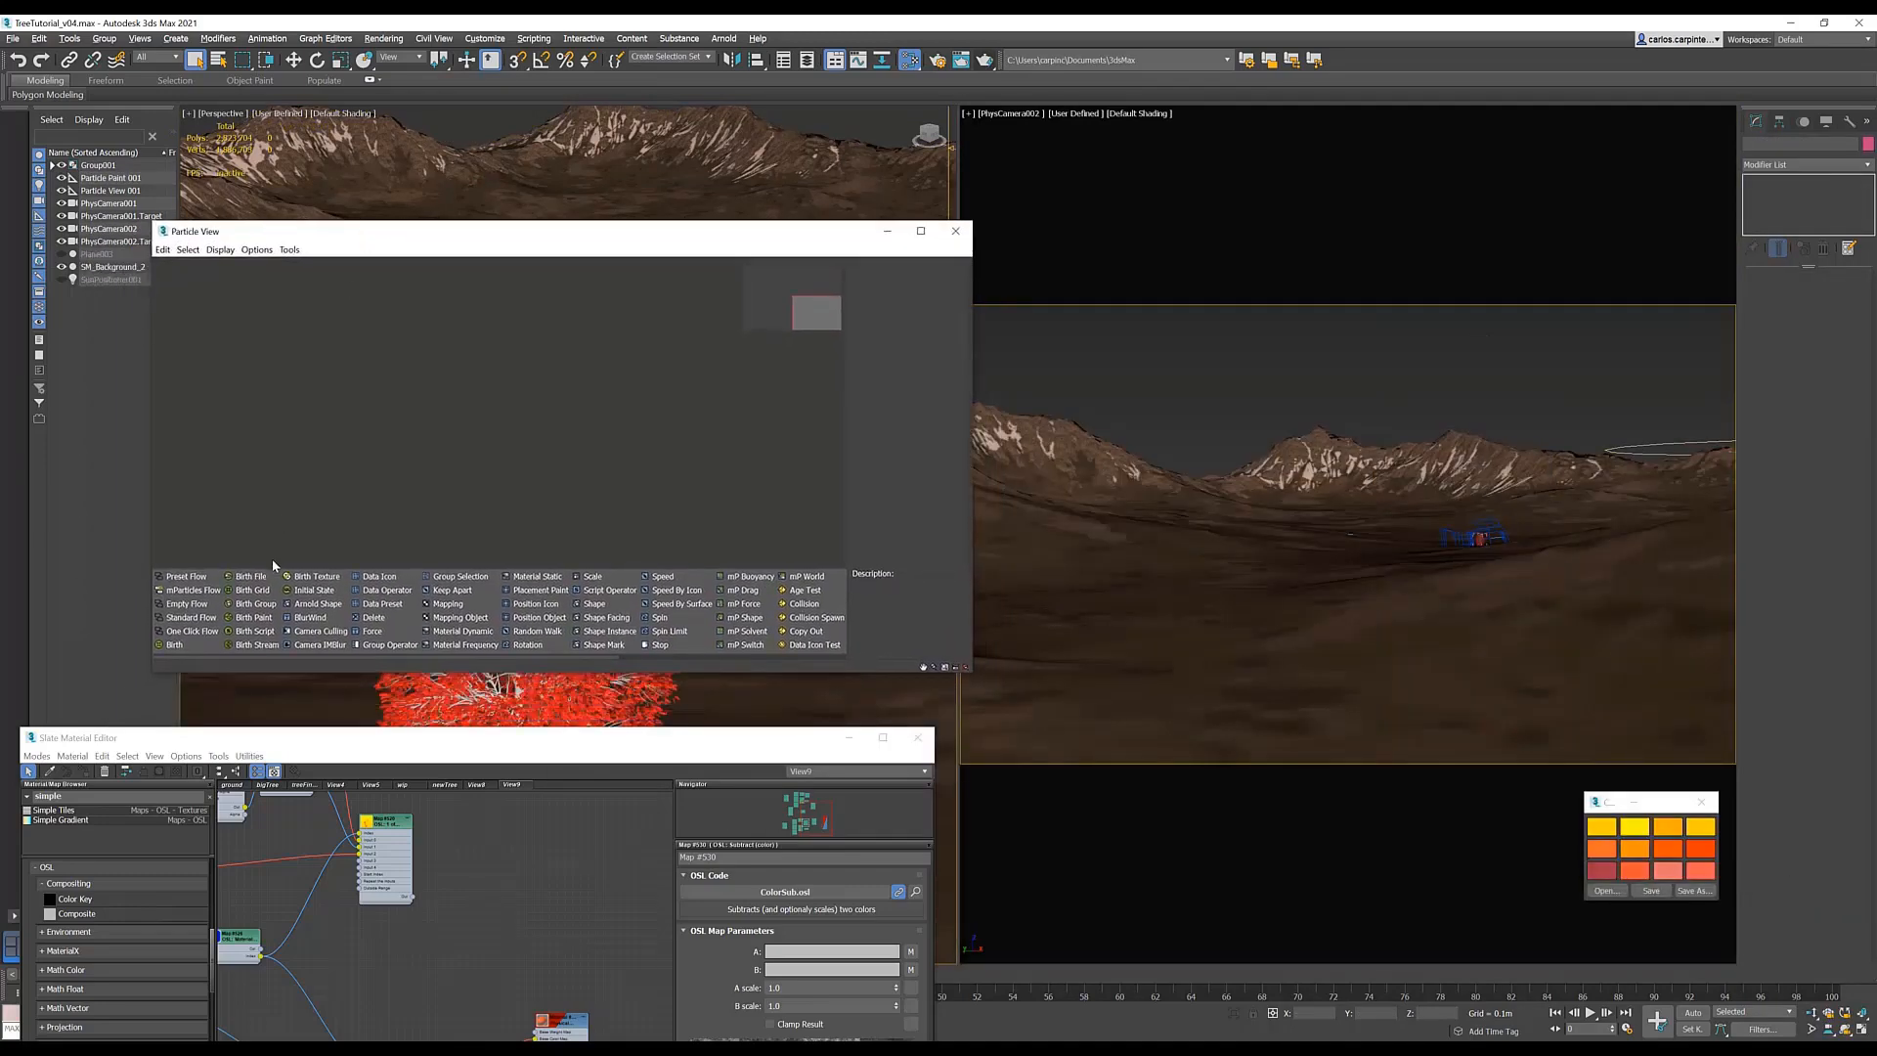
pyautogui.moveTo(191, 617); pyautogui.dragTo(624, 342)
pyautogui.moveTo(590, 400); pyautogui.dragTo(559, 362, button='middle')
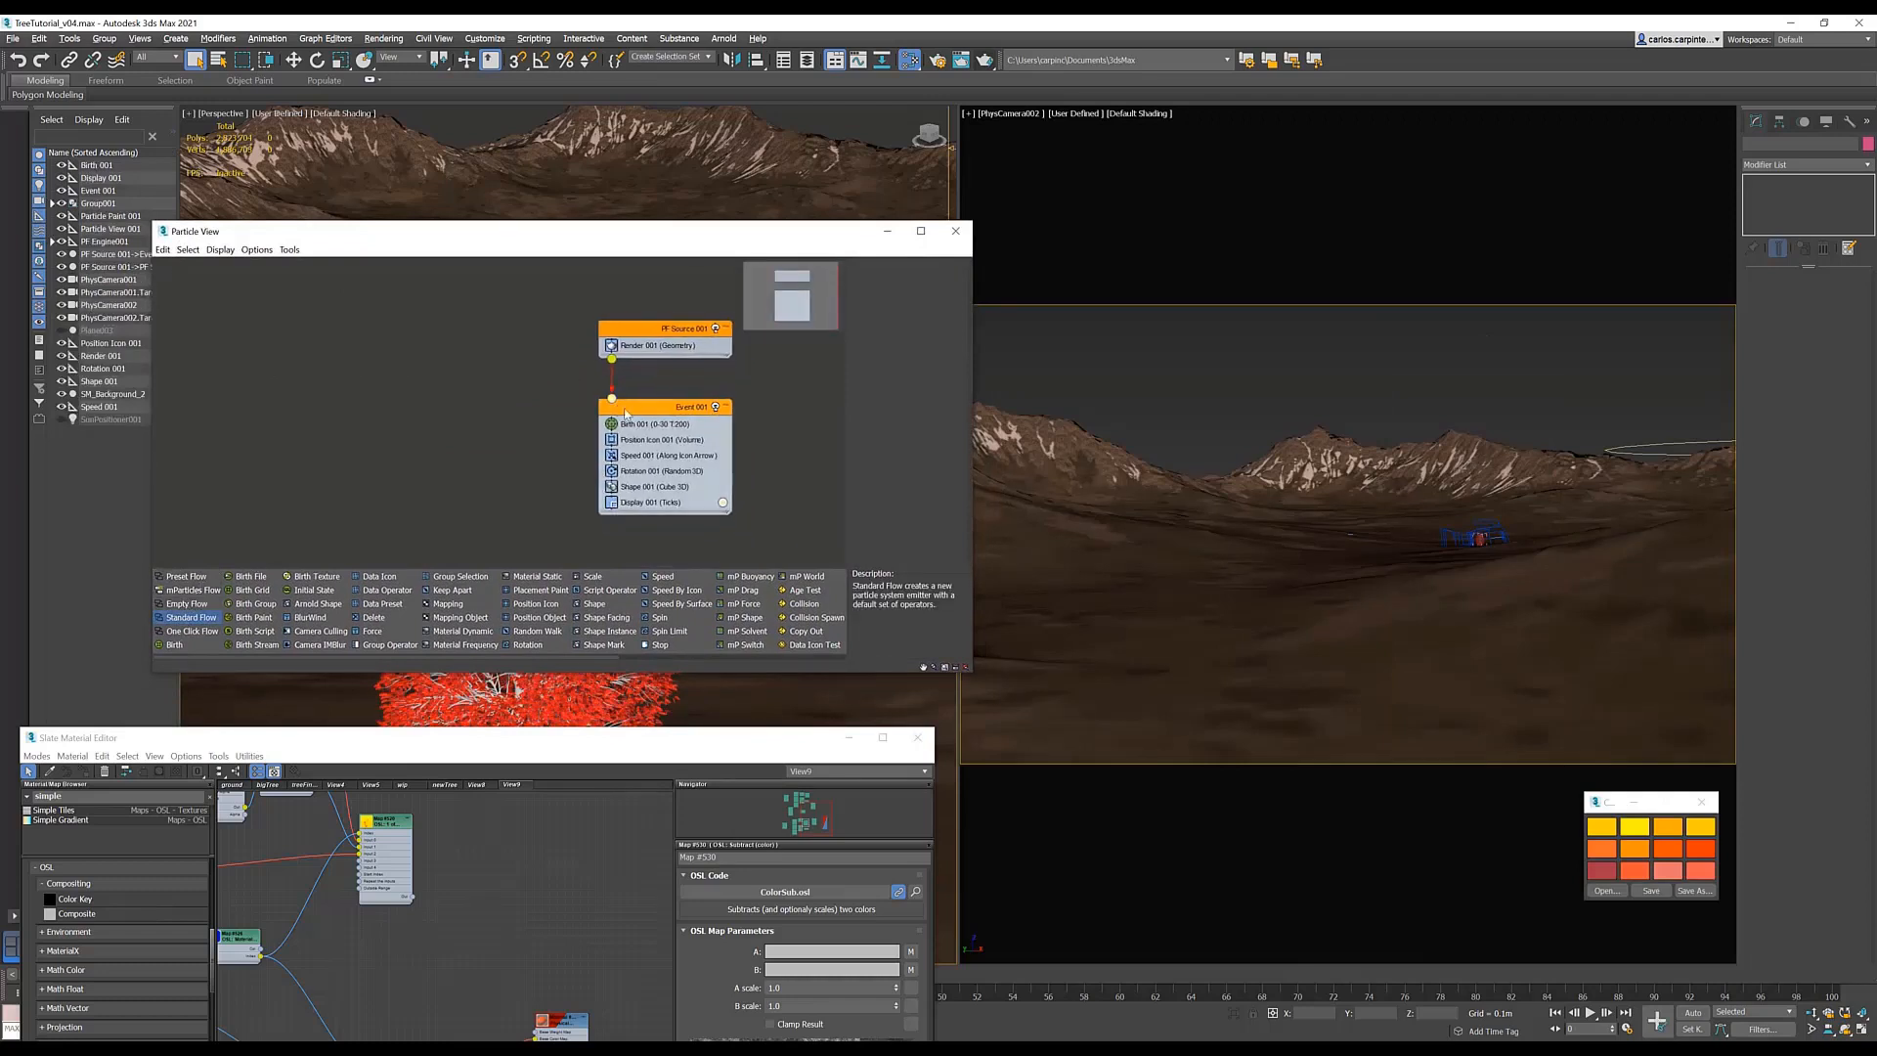
# - Replace the flow's Birth operator with Birth Paint and assign Particle Paint 001 as its helper
pyautogui.moveTo(253, 616)
pyautogui.mouseDown()
pyautogui.moveTo(613, 475)
pyautogui.moveTo(616, 424)
pyautogui.mouseUp()
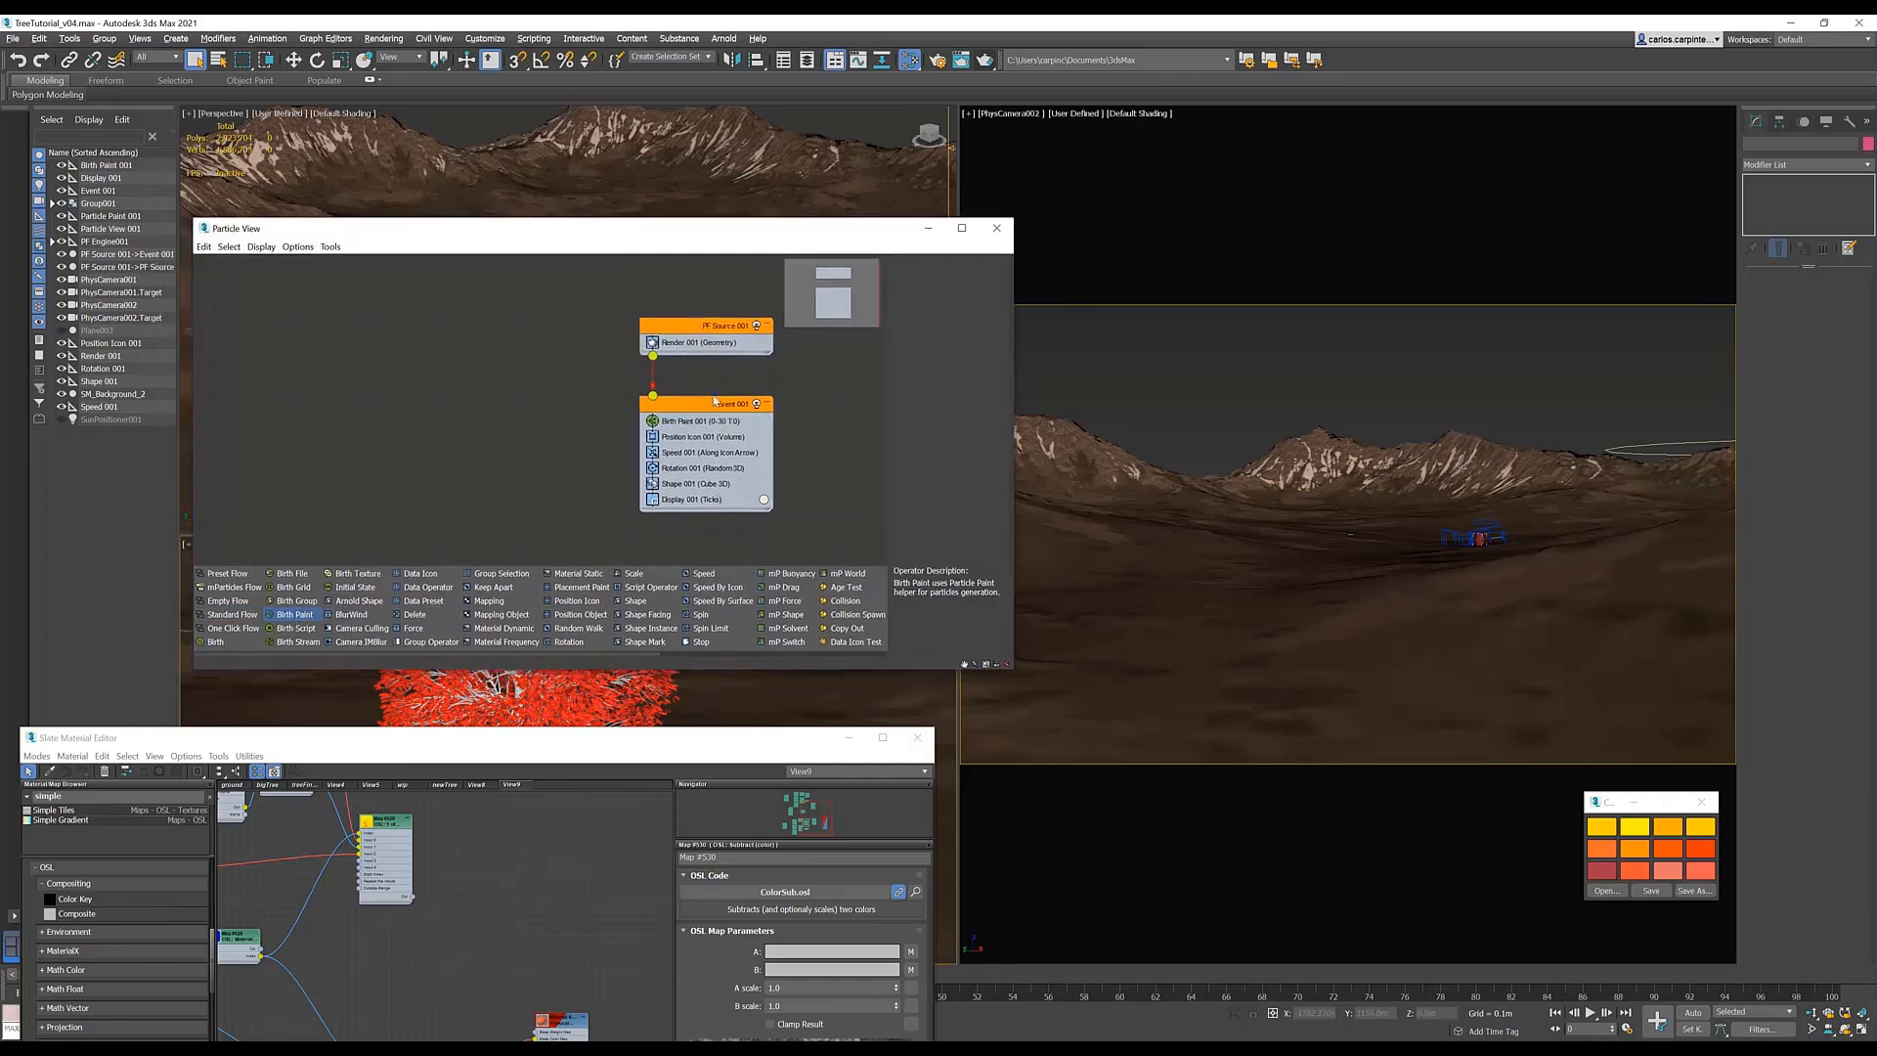
pyautogui.click(707, 421)
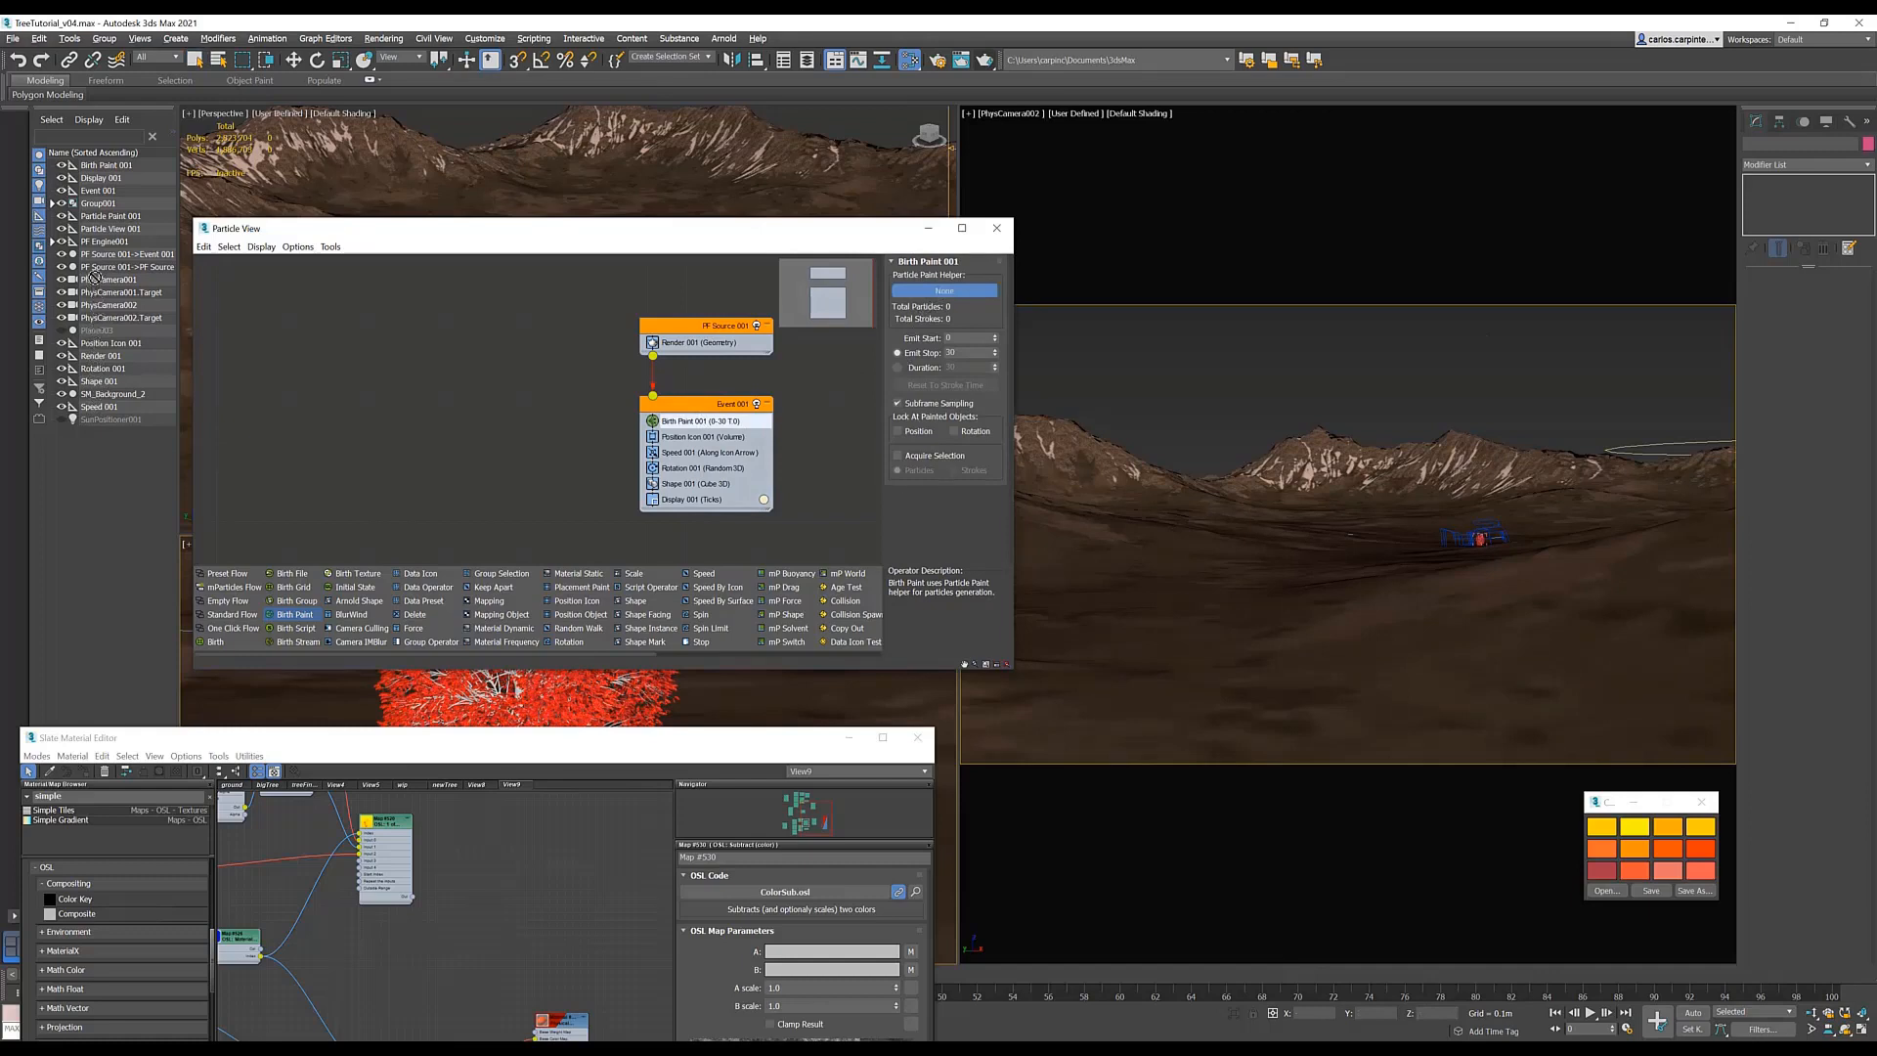
pyautogui.click(102, 216)
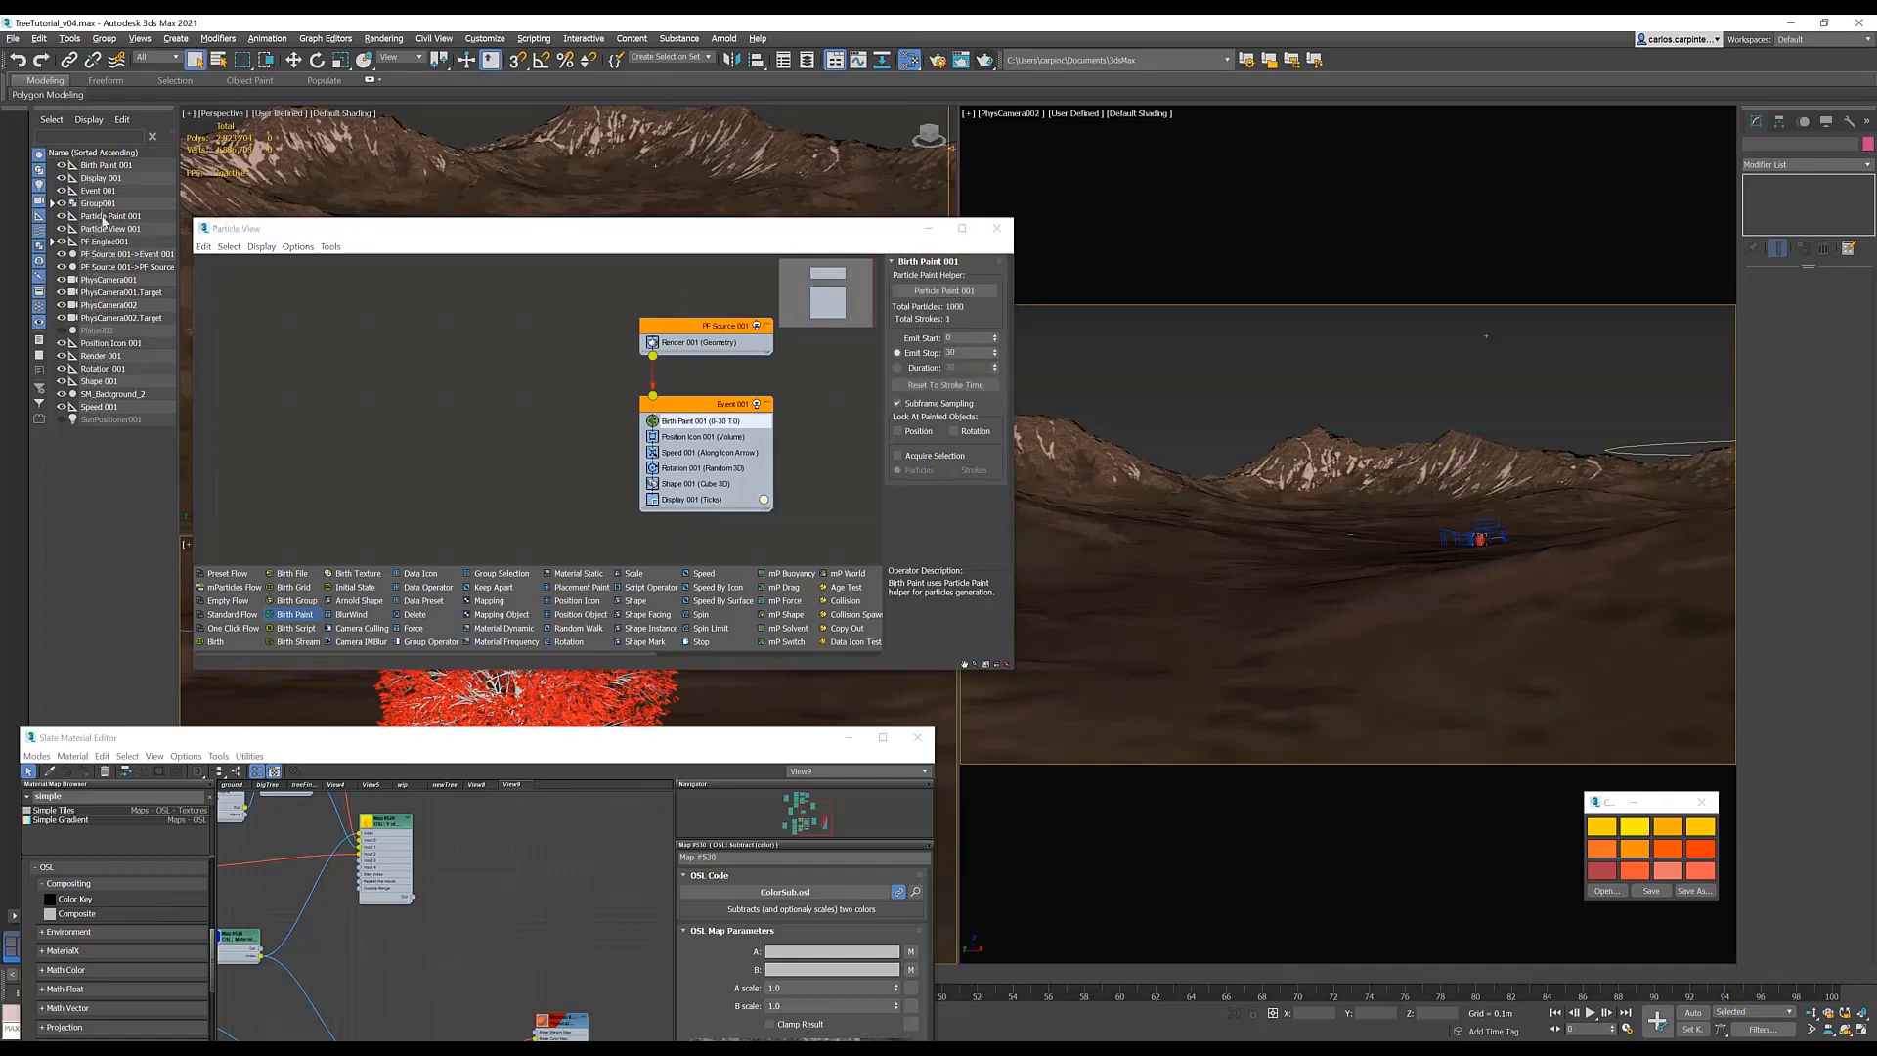
# - Replace the Position Icon operator with Placement Paint, and set Birth Paint's Emit Stop to 0
pyautogui.click(702, 436)
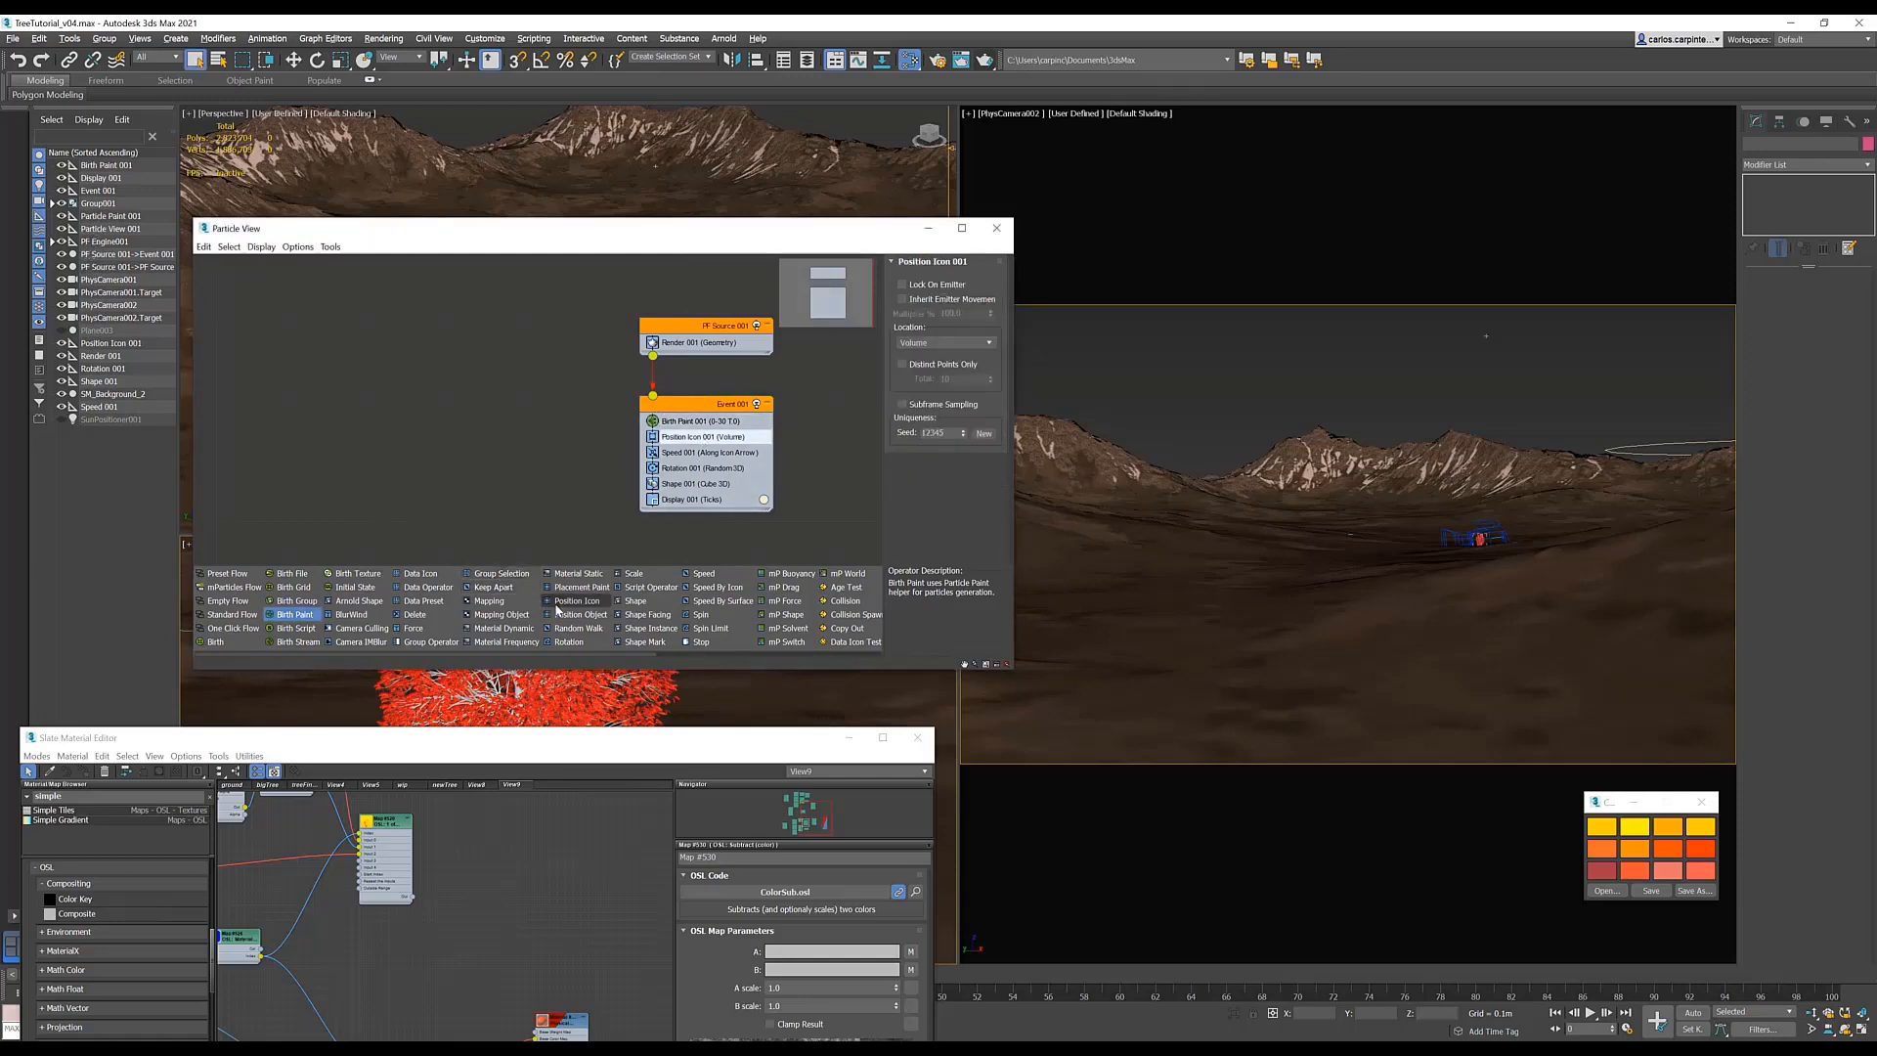
pyautogui.moveTo(580, 587); pyautogui.dragTo(700, 438)
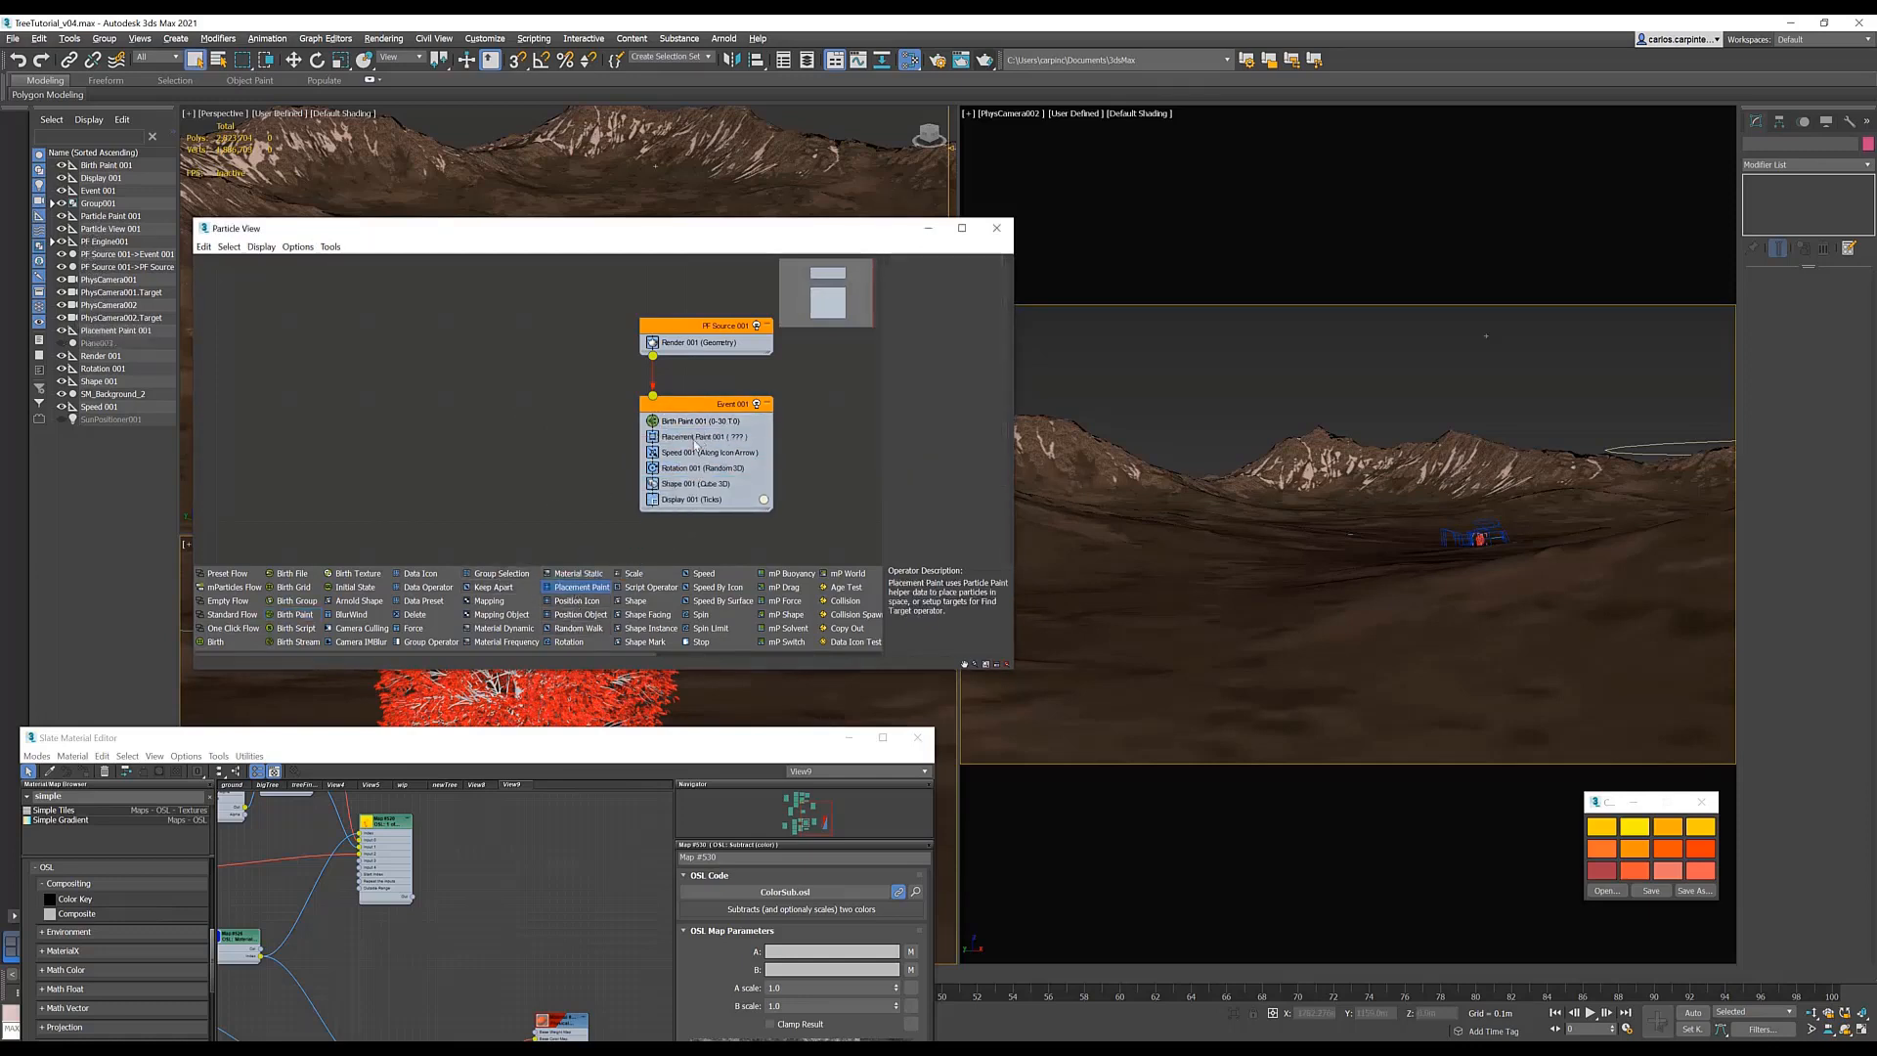
pyautogui.click(708, 422)
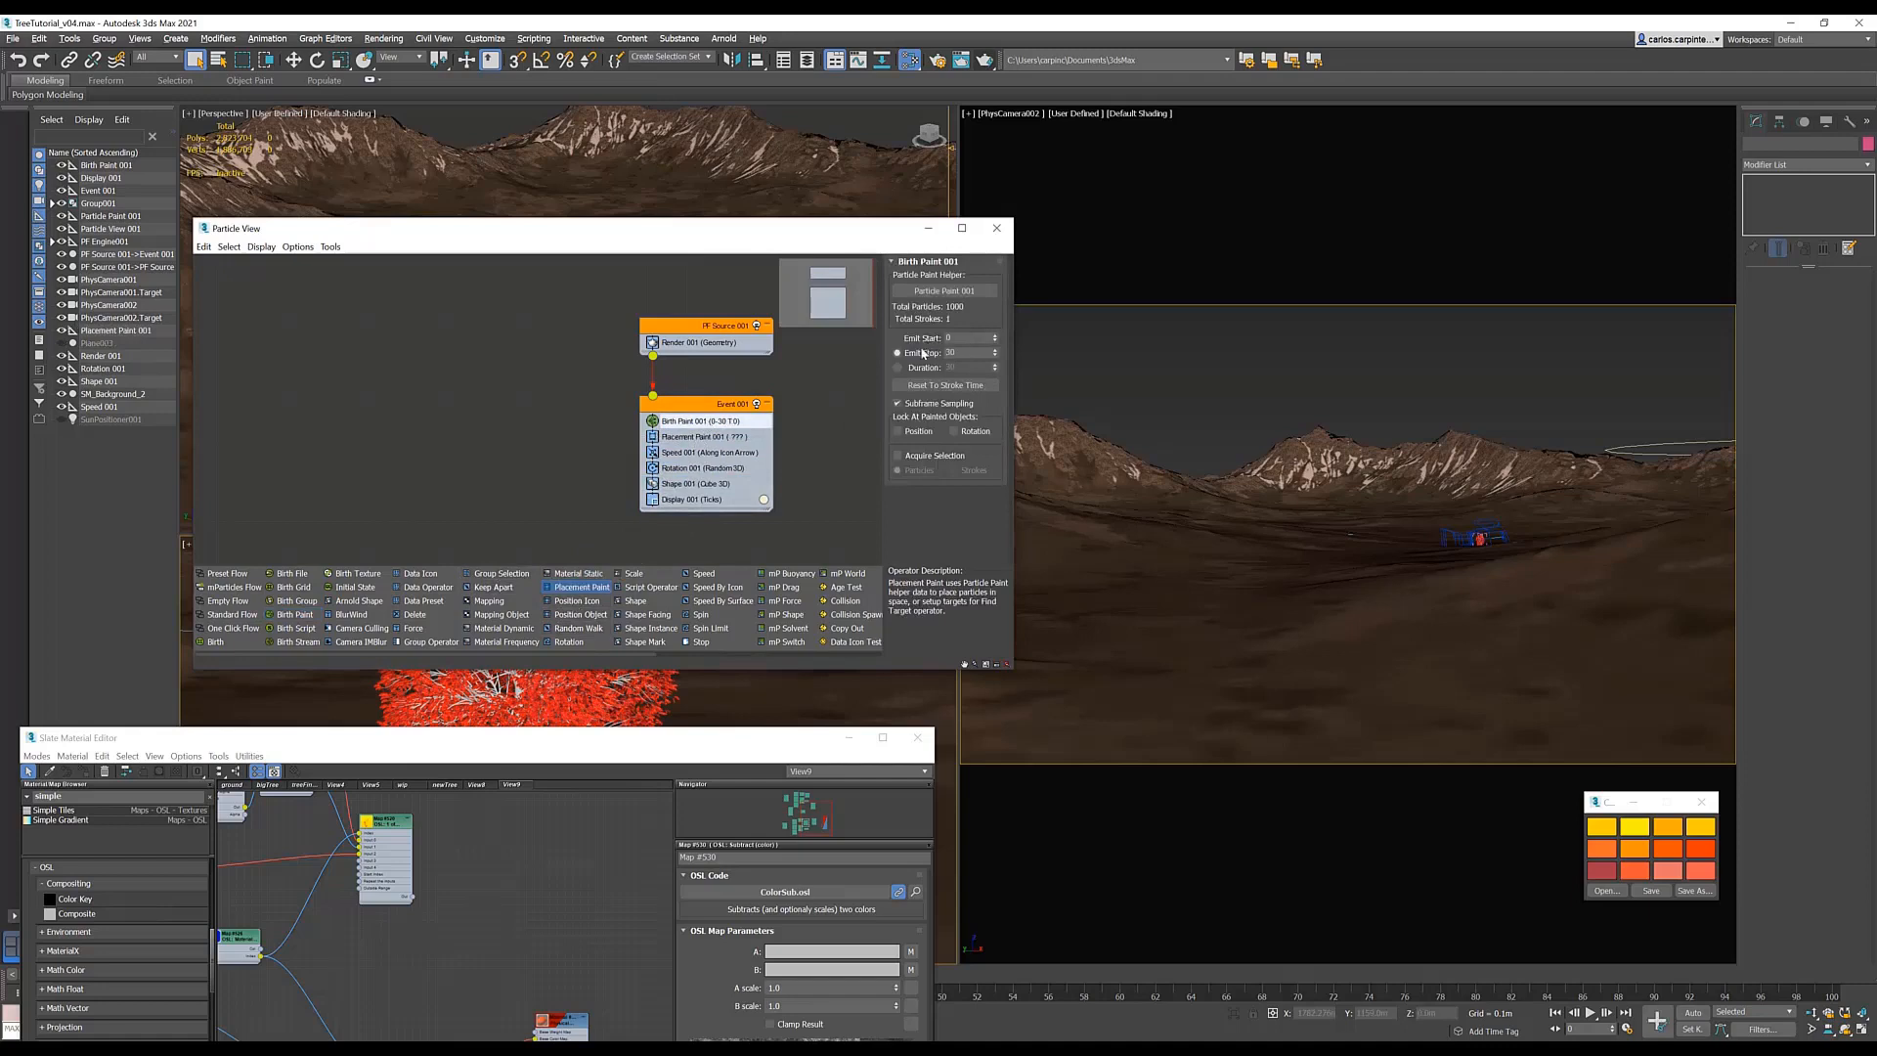
pyautogui.press('Return')
# - Assign Particle Paint 001 as the particle paint helper of the Placement Paint operator
pyautogui.click(703, 438)
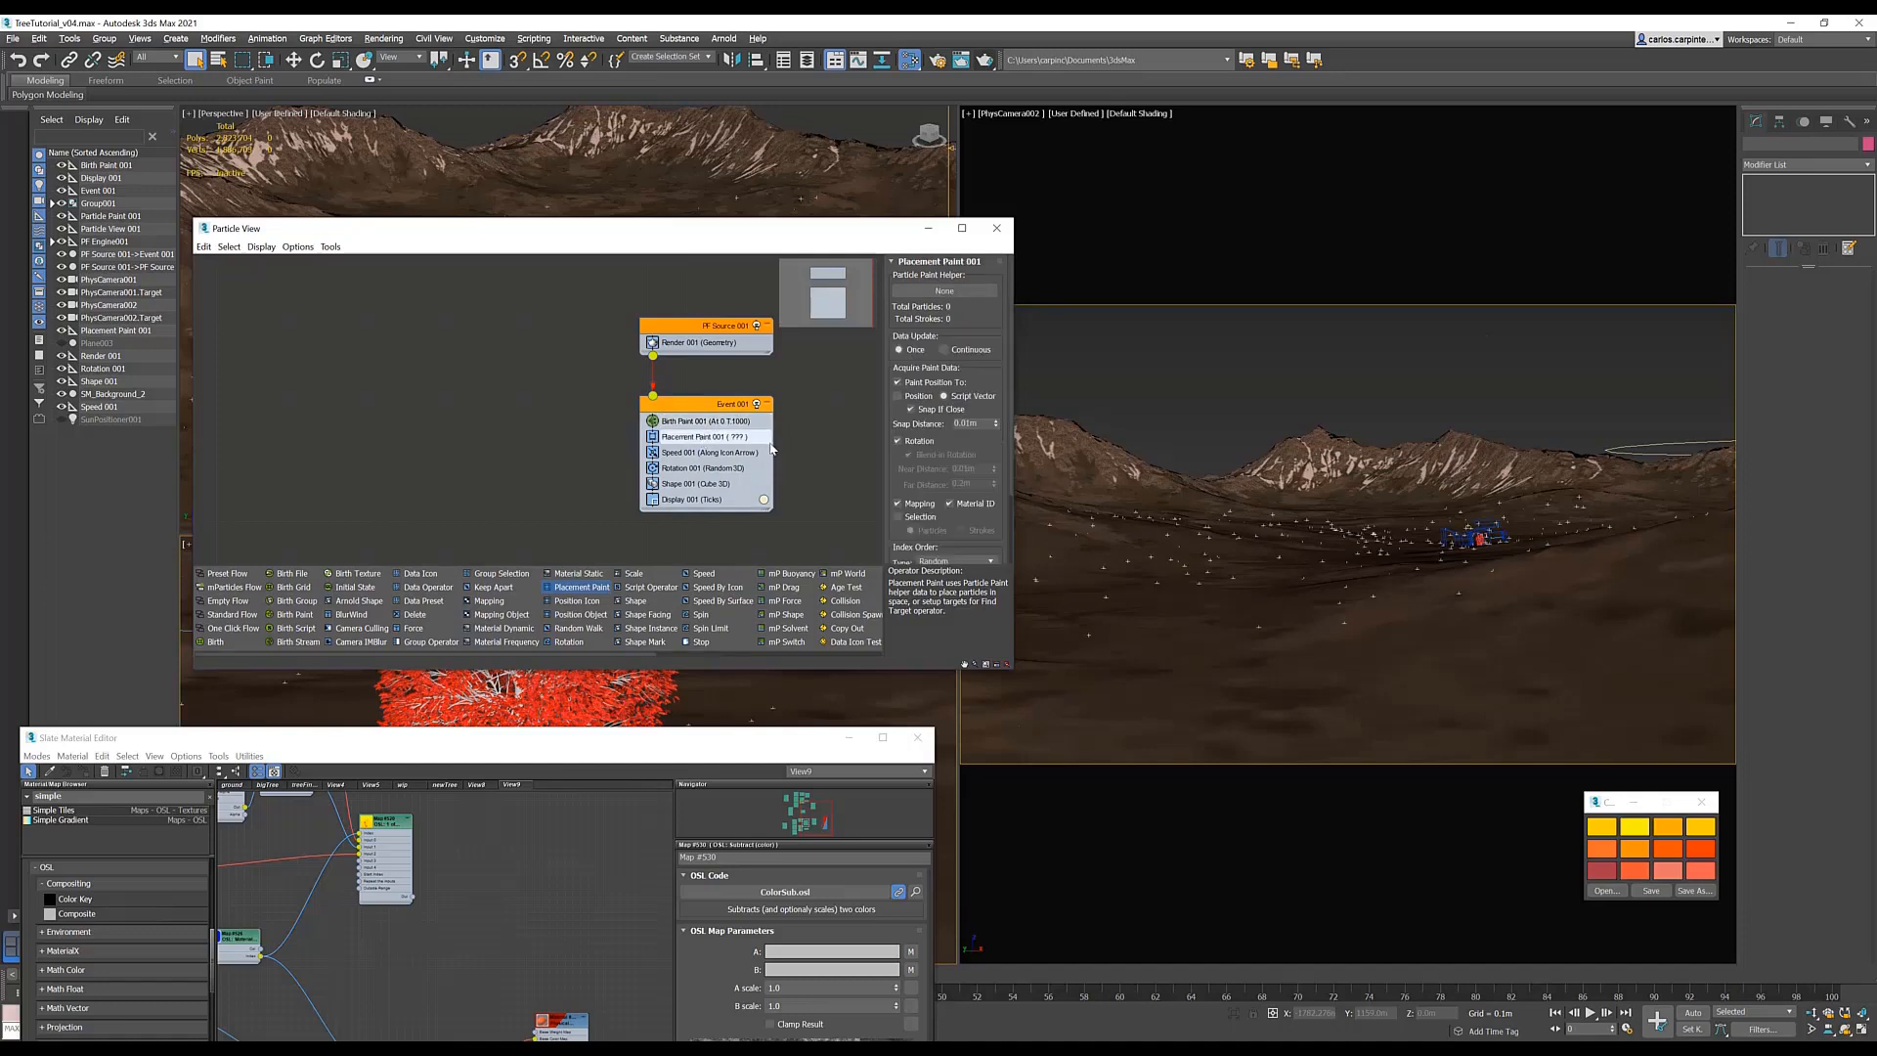
pyautogui.click(944, 291)
pyautogui.click(110, 217)
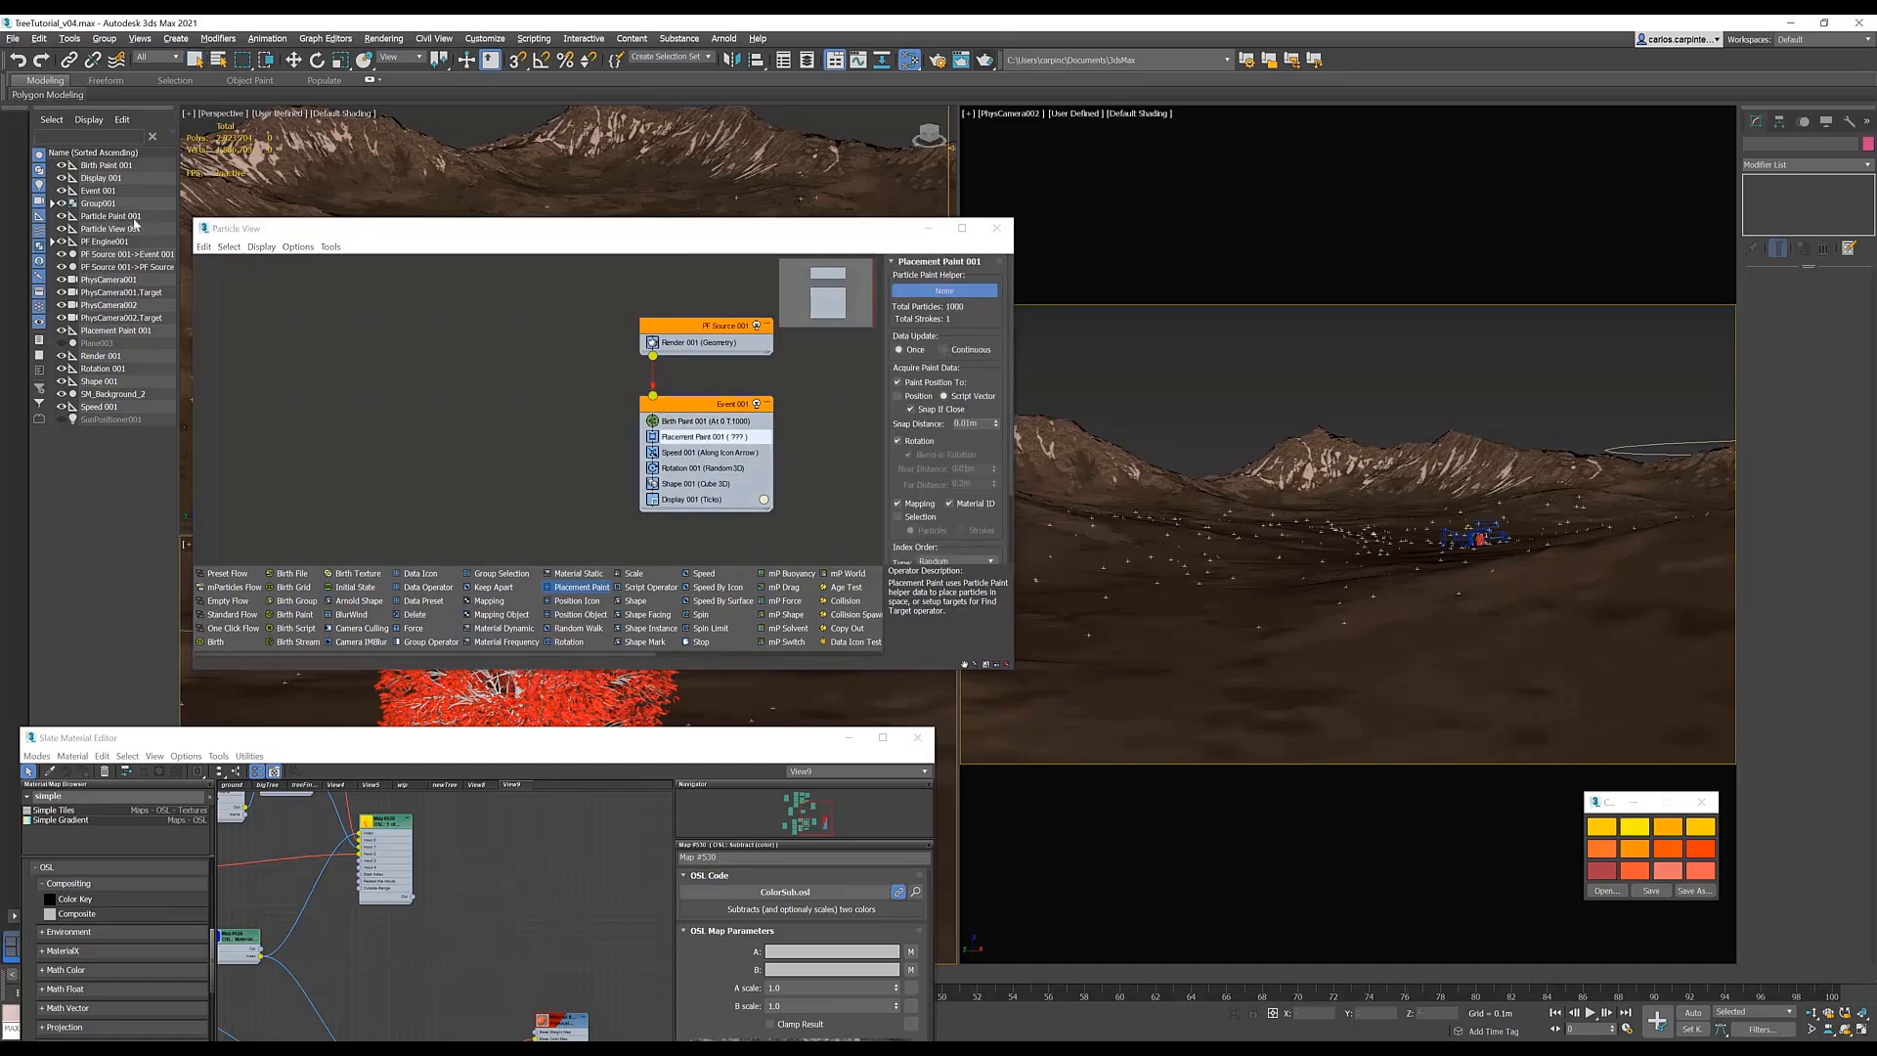
pyautogui.click(133, 218)
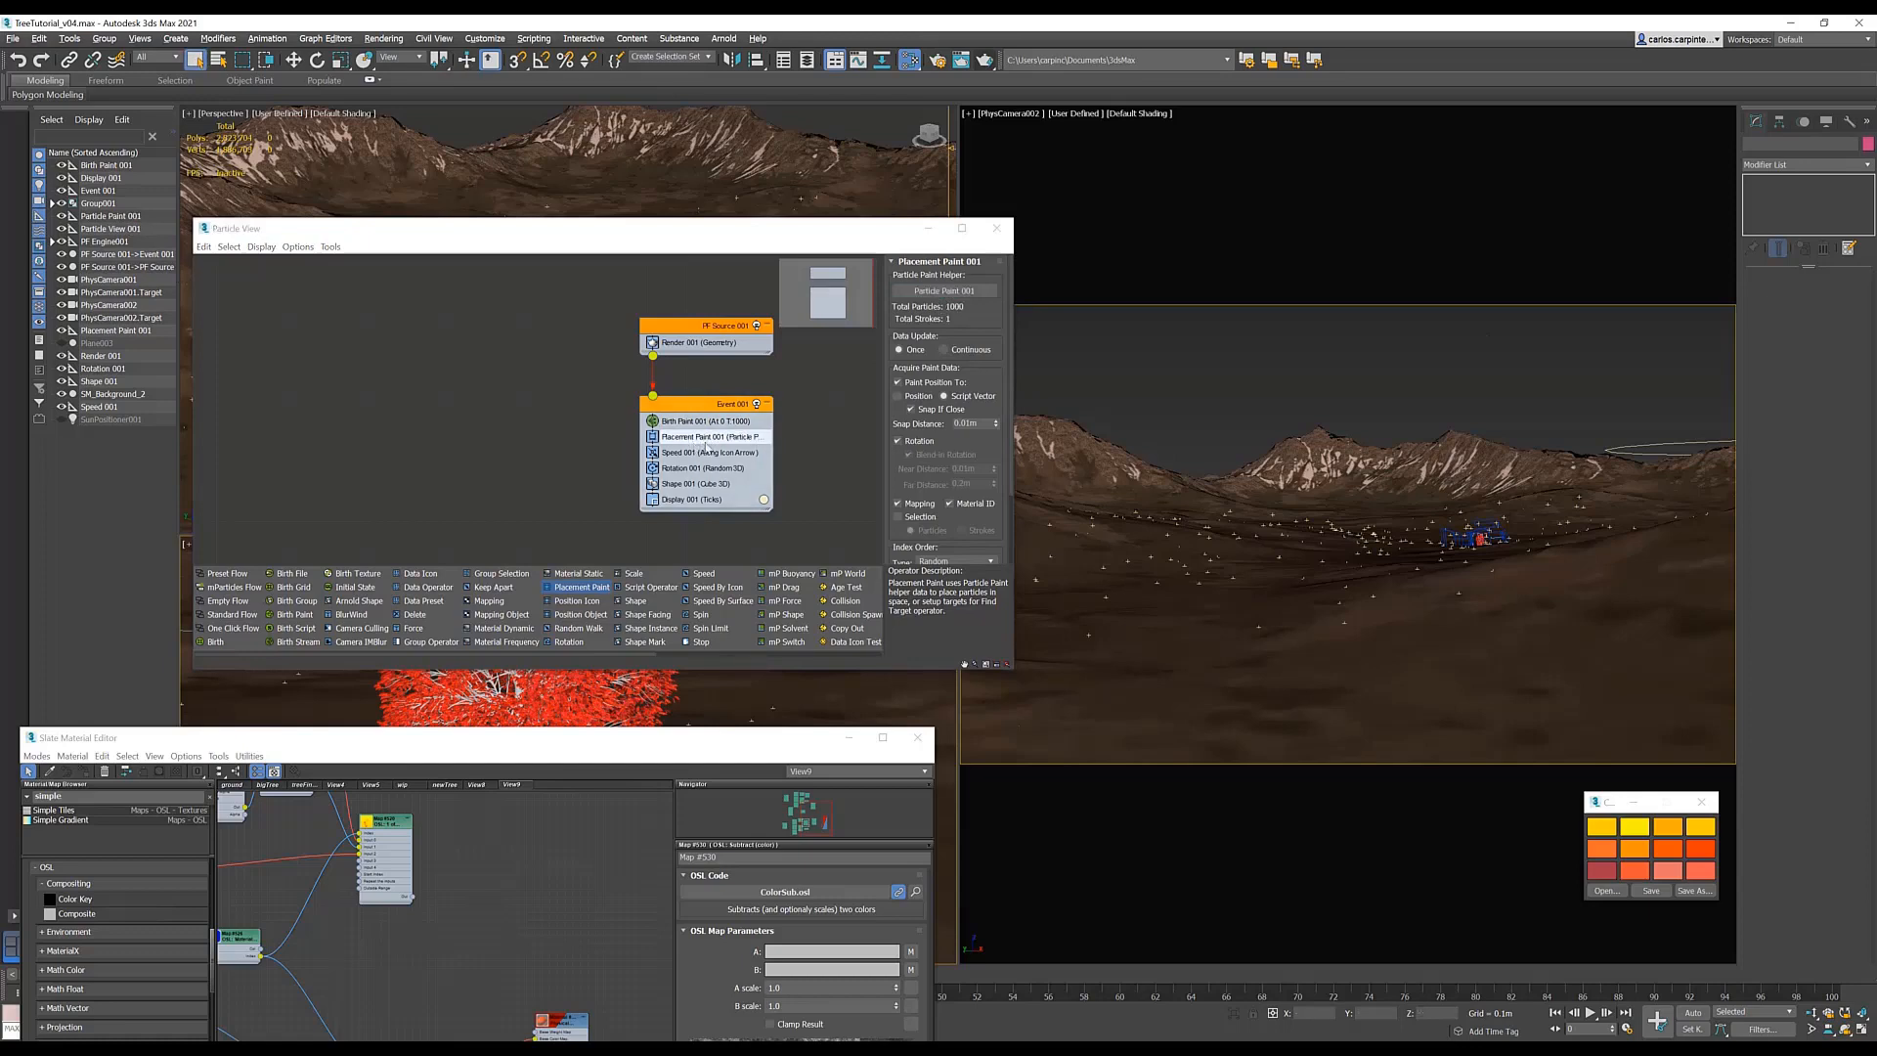
# - Delete the Speed operator from Event 001 and set the Rotation operator's orientation matrix to Random Horizontal
pyautogui.click(702, 454)
pyautogui.rightClick(700, 453)
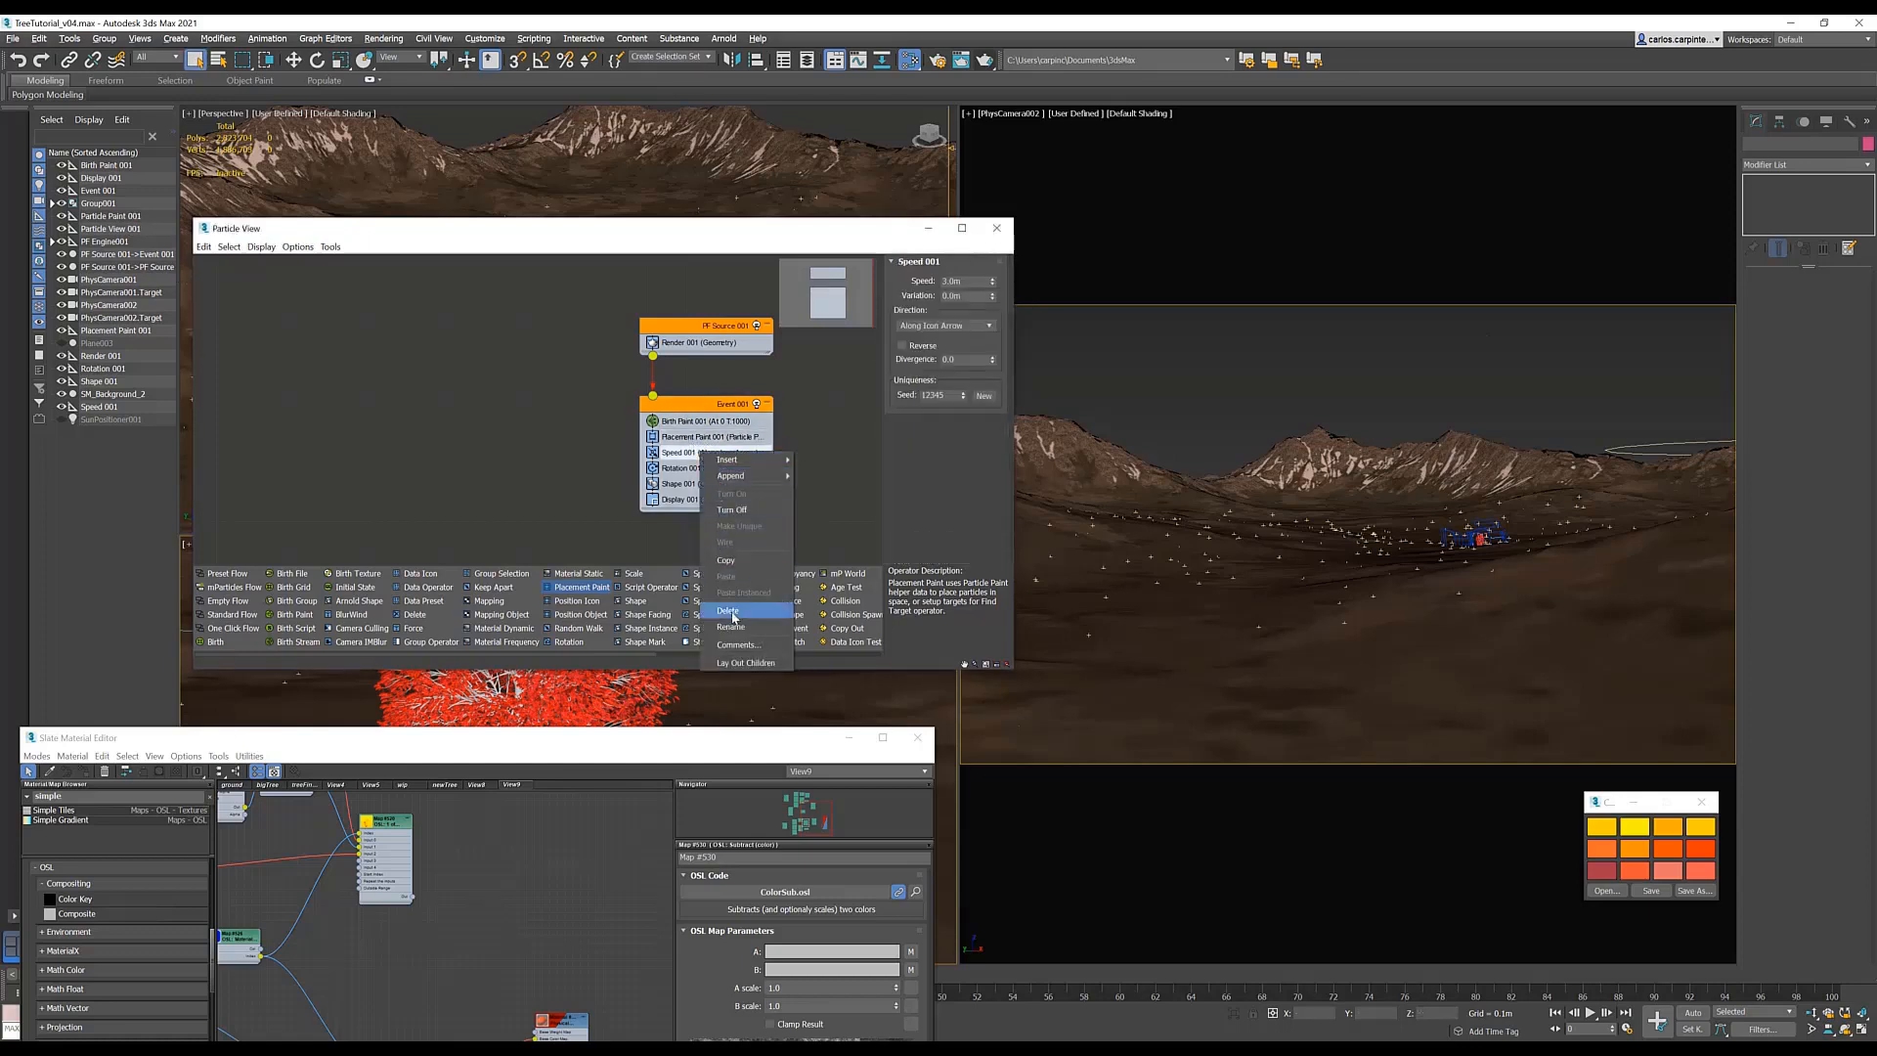
pyautogui.click(738, 612)
pyautogui.click(702, 452)
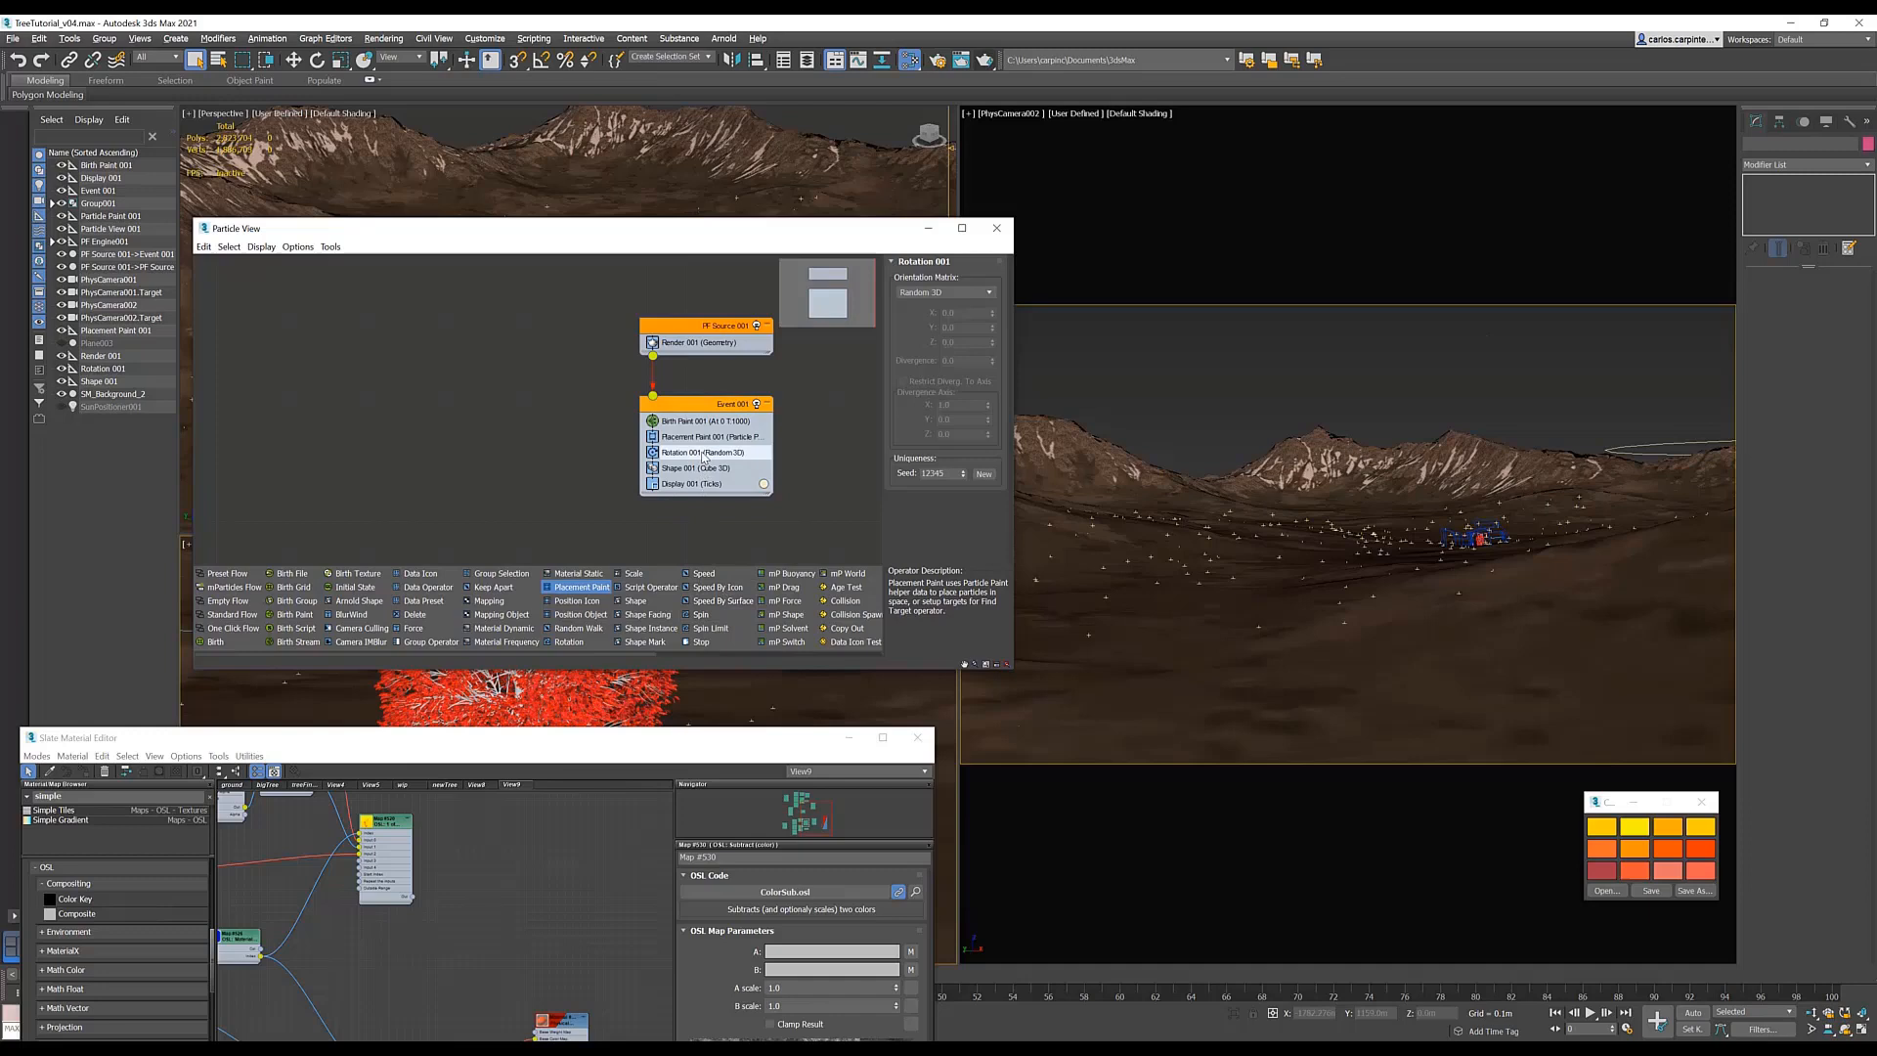
pyautogui.click(930, 292)
pyautogui.click(925, 311)
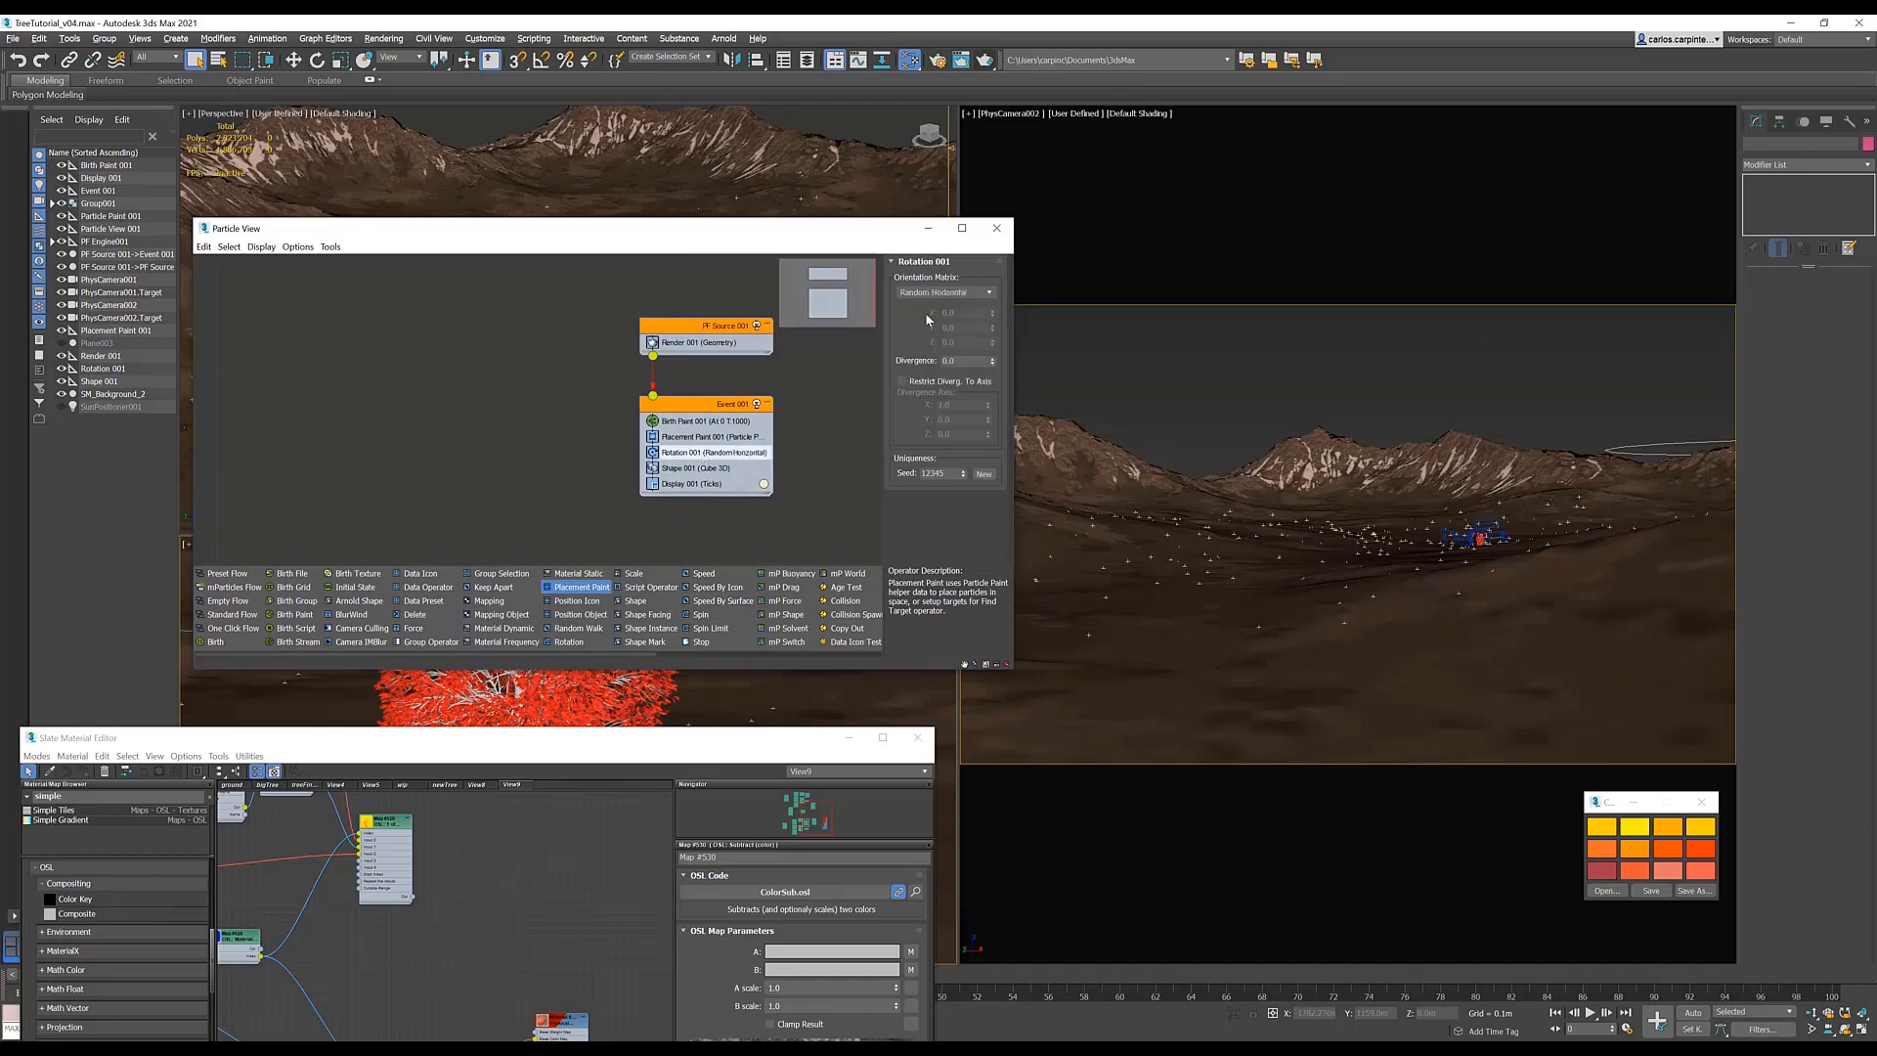
# - Replace the Shape operator with Arnold Shape and pick EU43Bark1 from Group001 as its particle geometry object
pyautogui.click(696, 467)
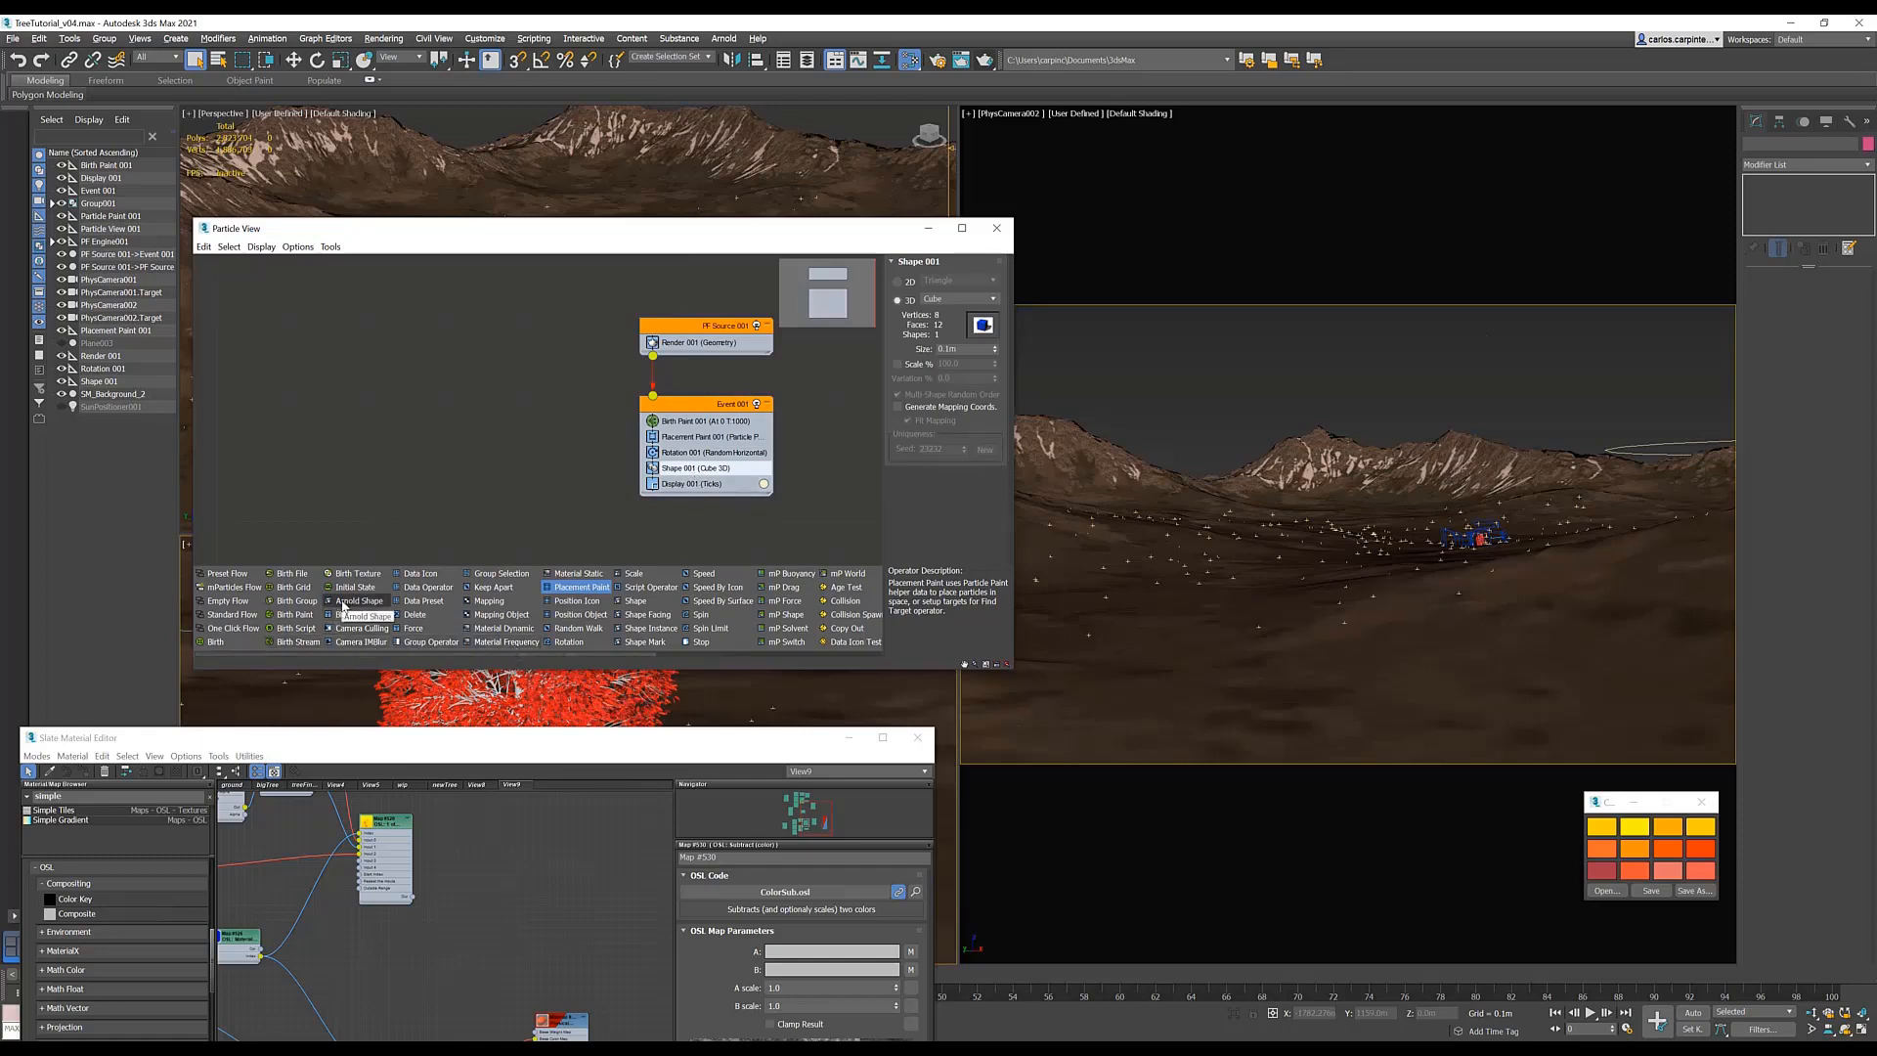
pyautogui.moveTo(343, 605); pyautogui.dragTo(684, 471)
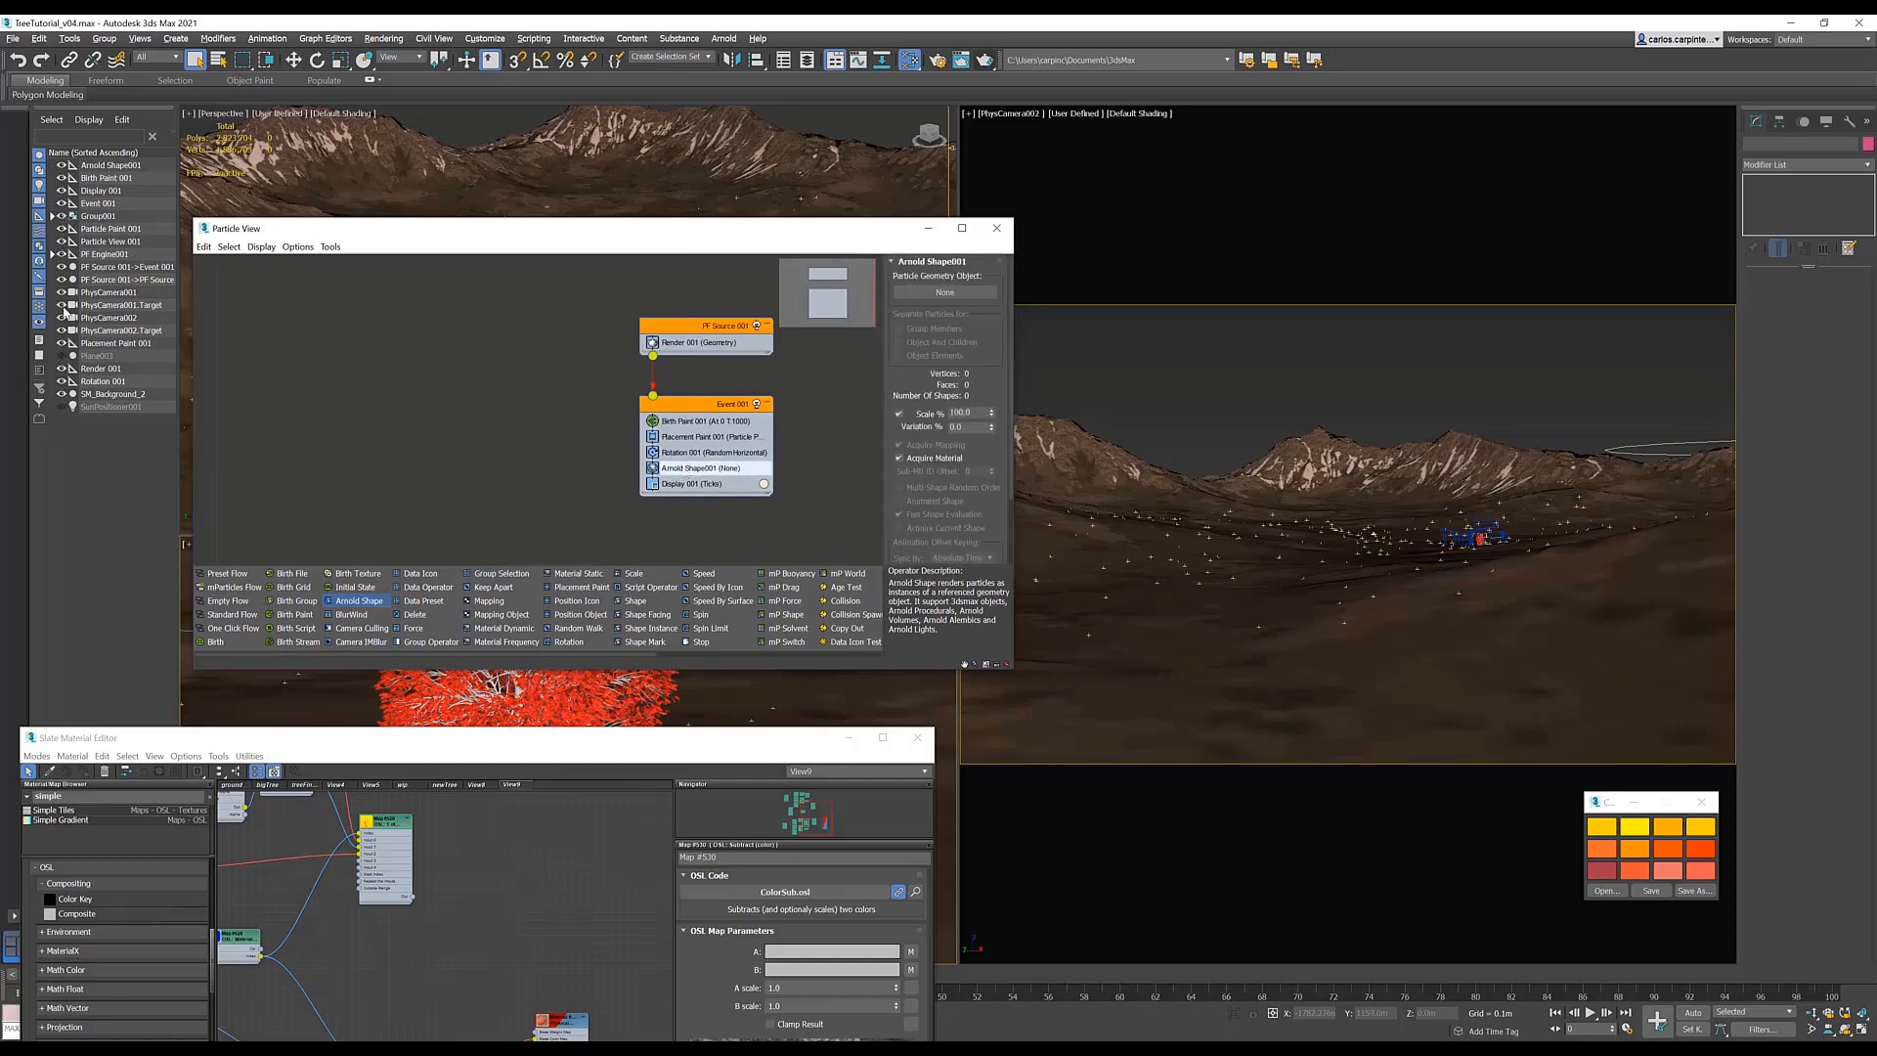
pyautogui.click(52, 215)
pyautogui.click(944, 292)
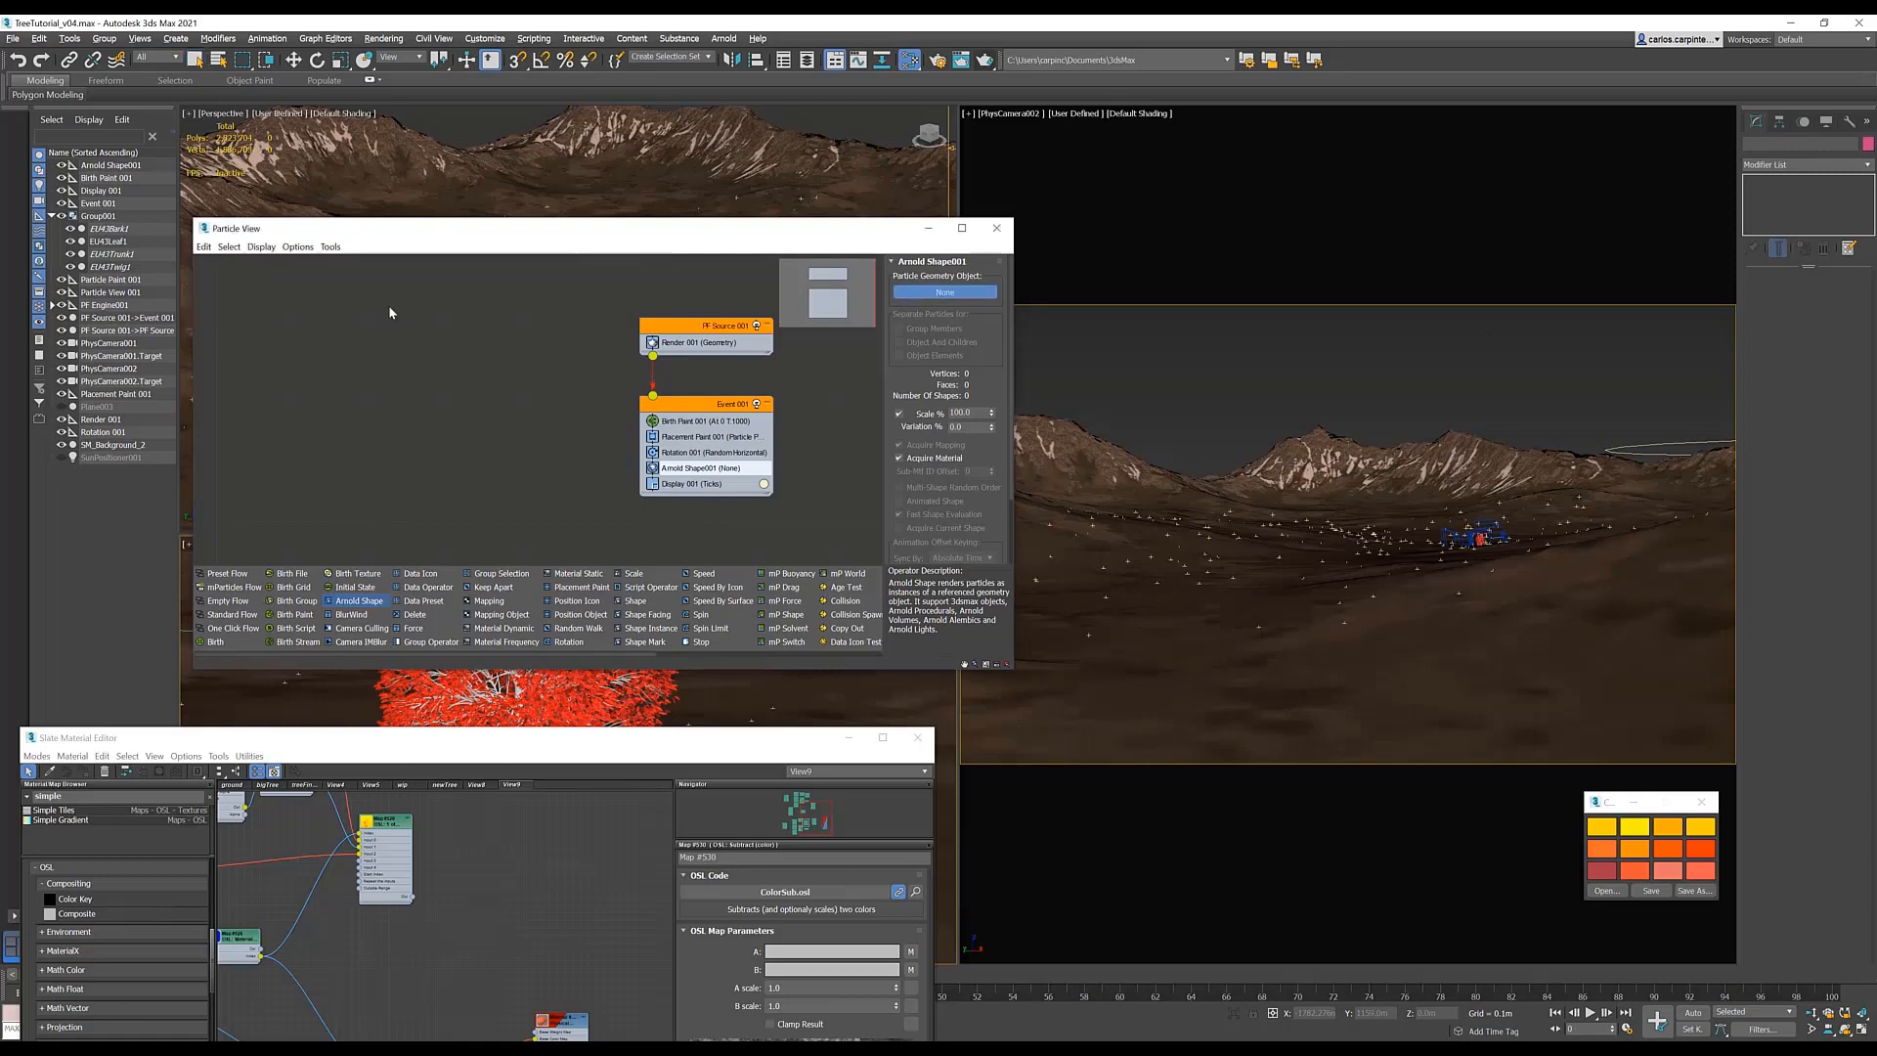
pyautogui.click(113, 231)
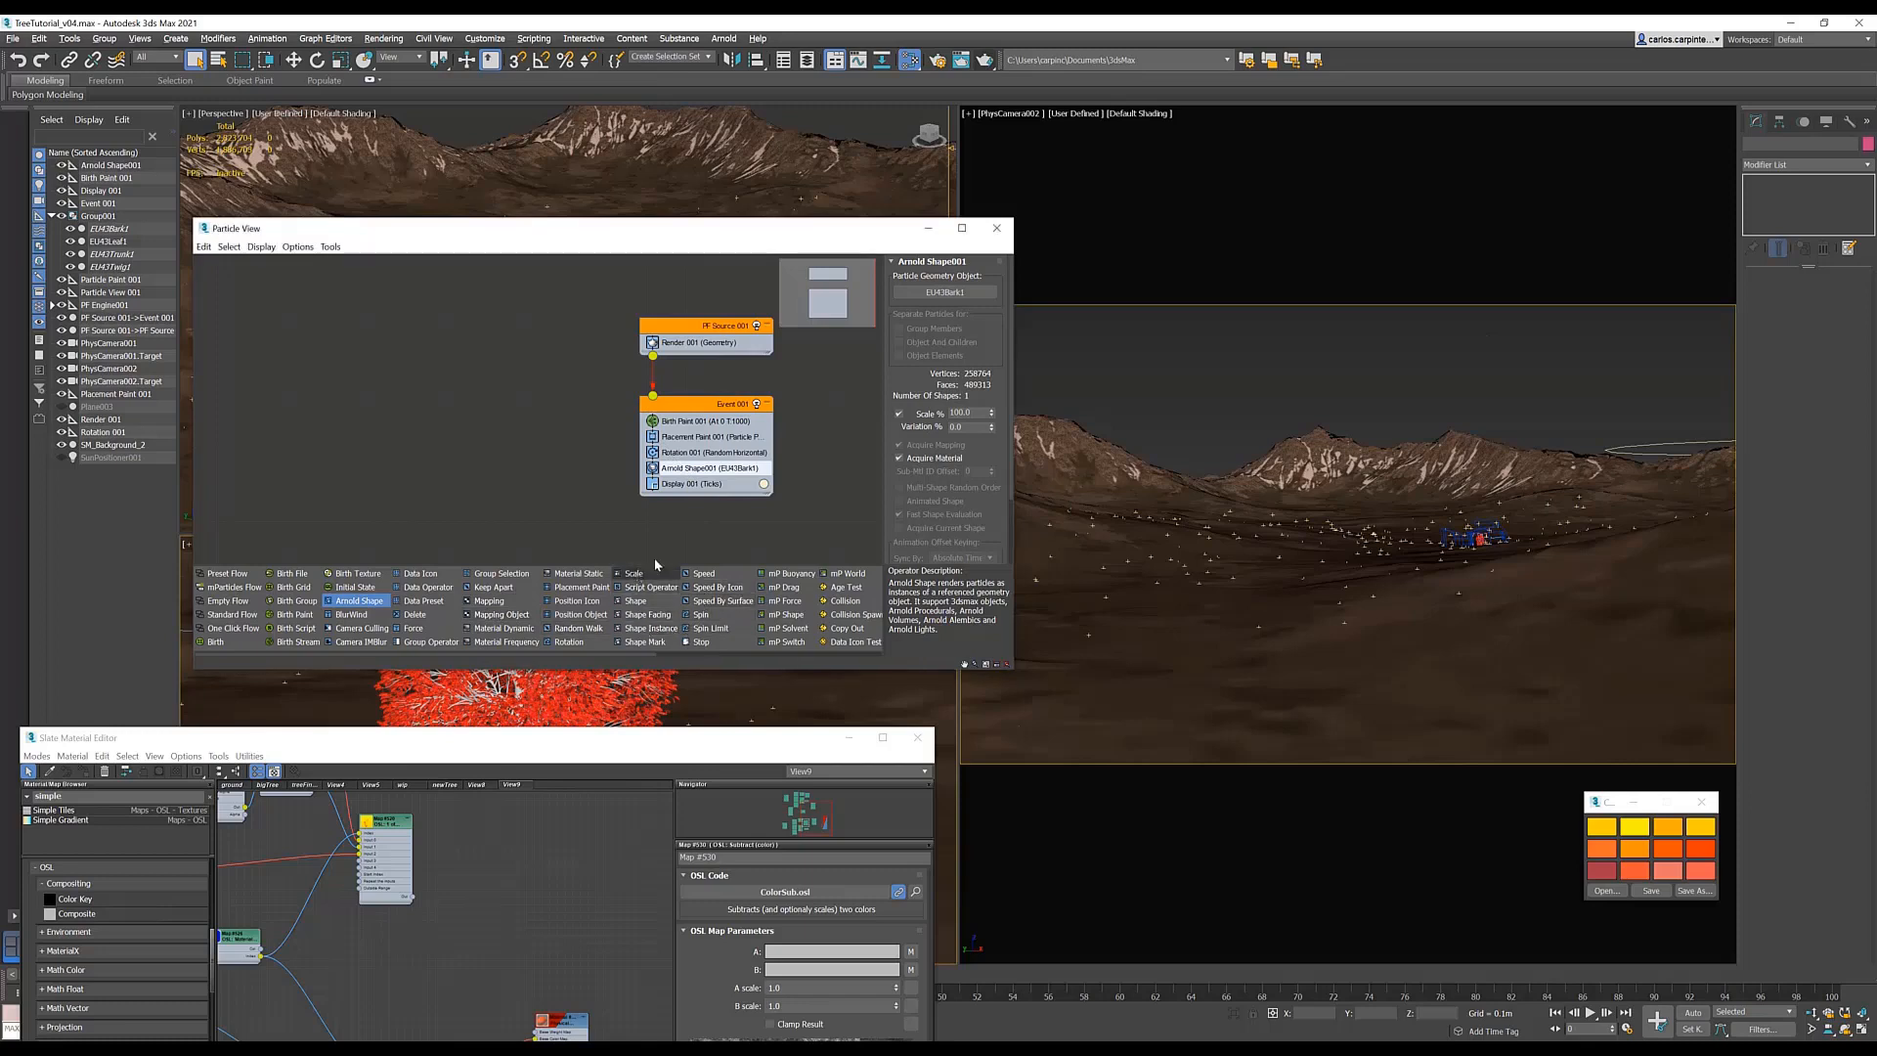
# - Add a Scale operator below Arnold Shape, turn off proportional scale variation, and set the X and Y variation to 50%
pyautogui.moveTo(655, 567); pyautogui.dragTo(681, 483)
pyautogui.click(681, 484)
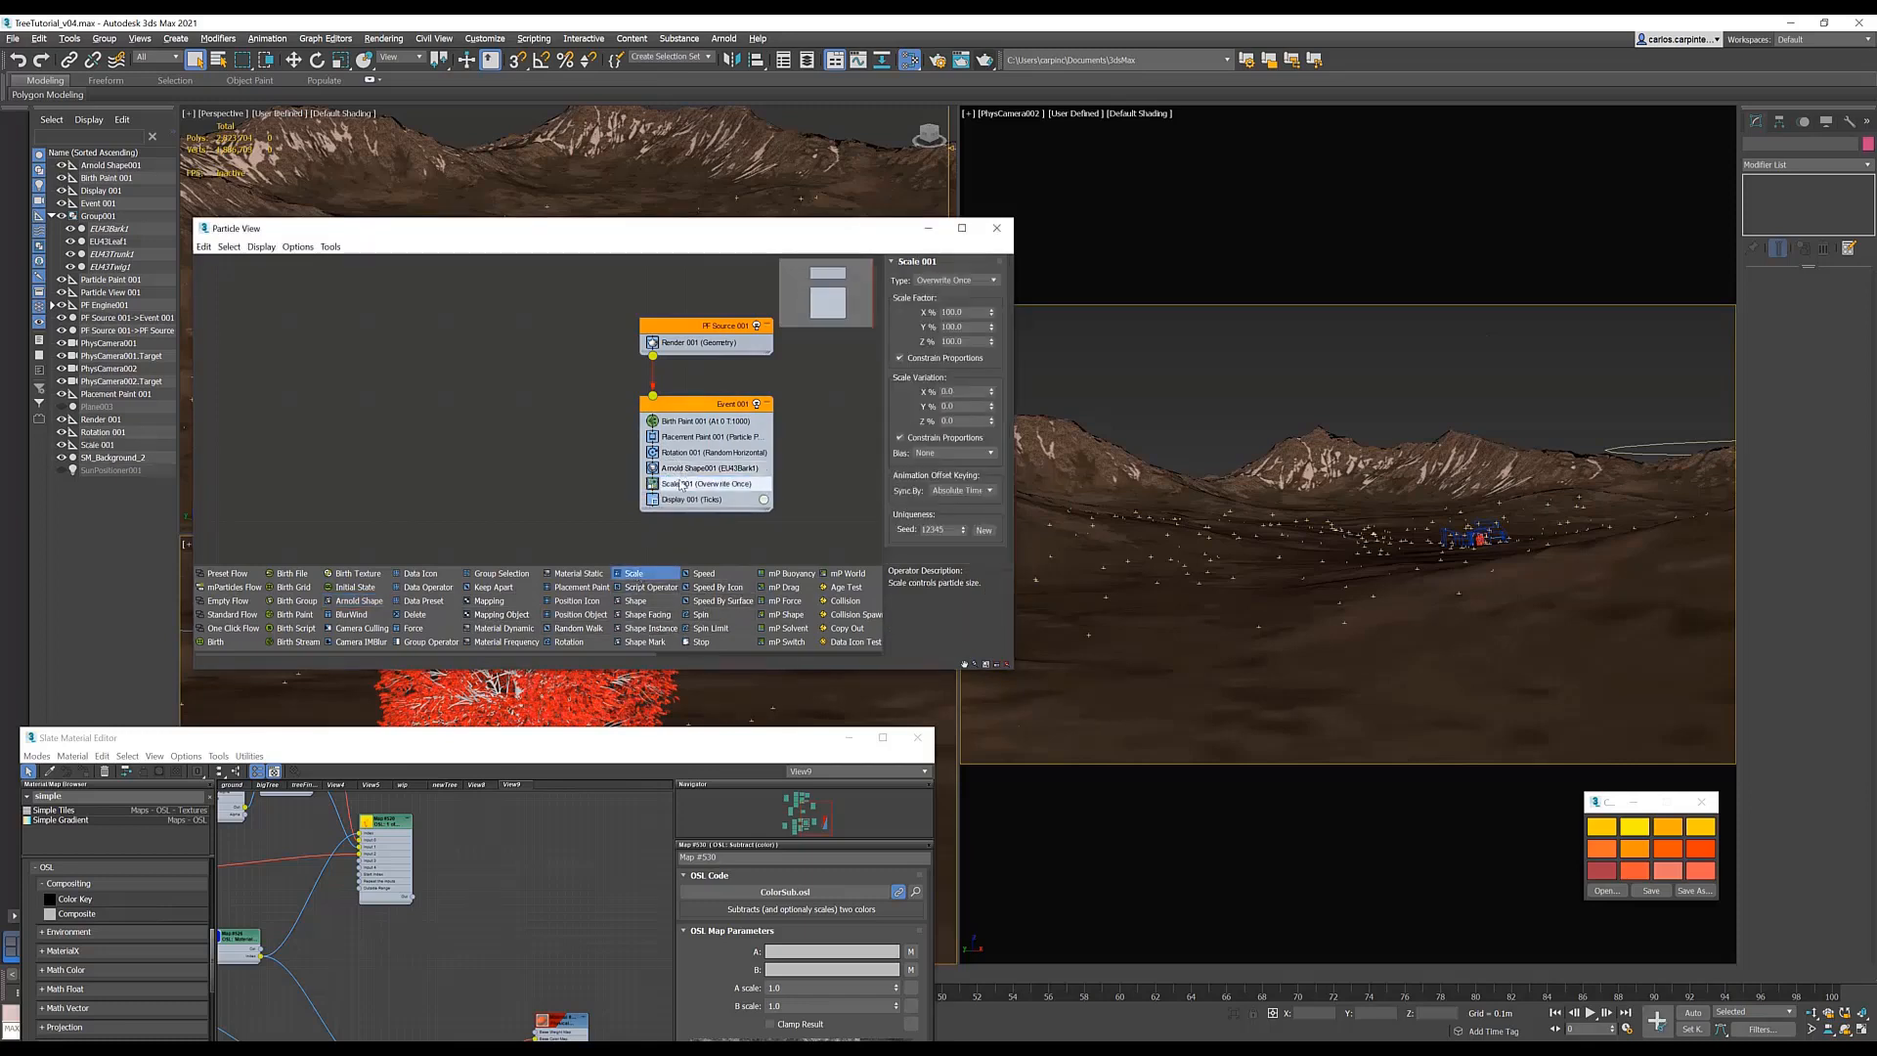
pyautogui.doubleClick(965, 312)
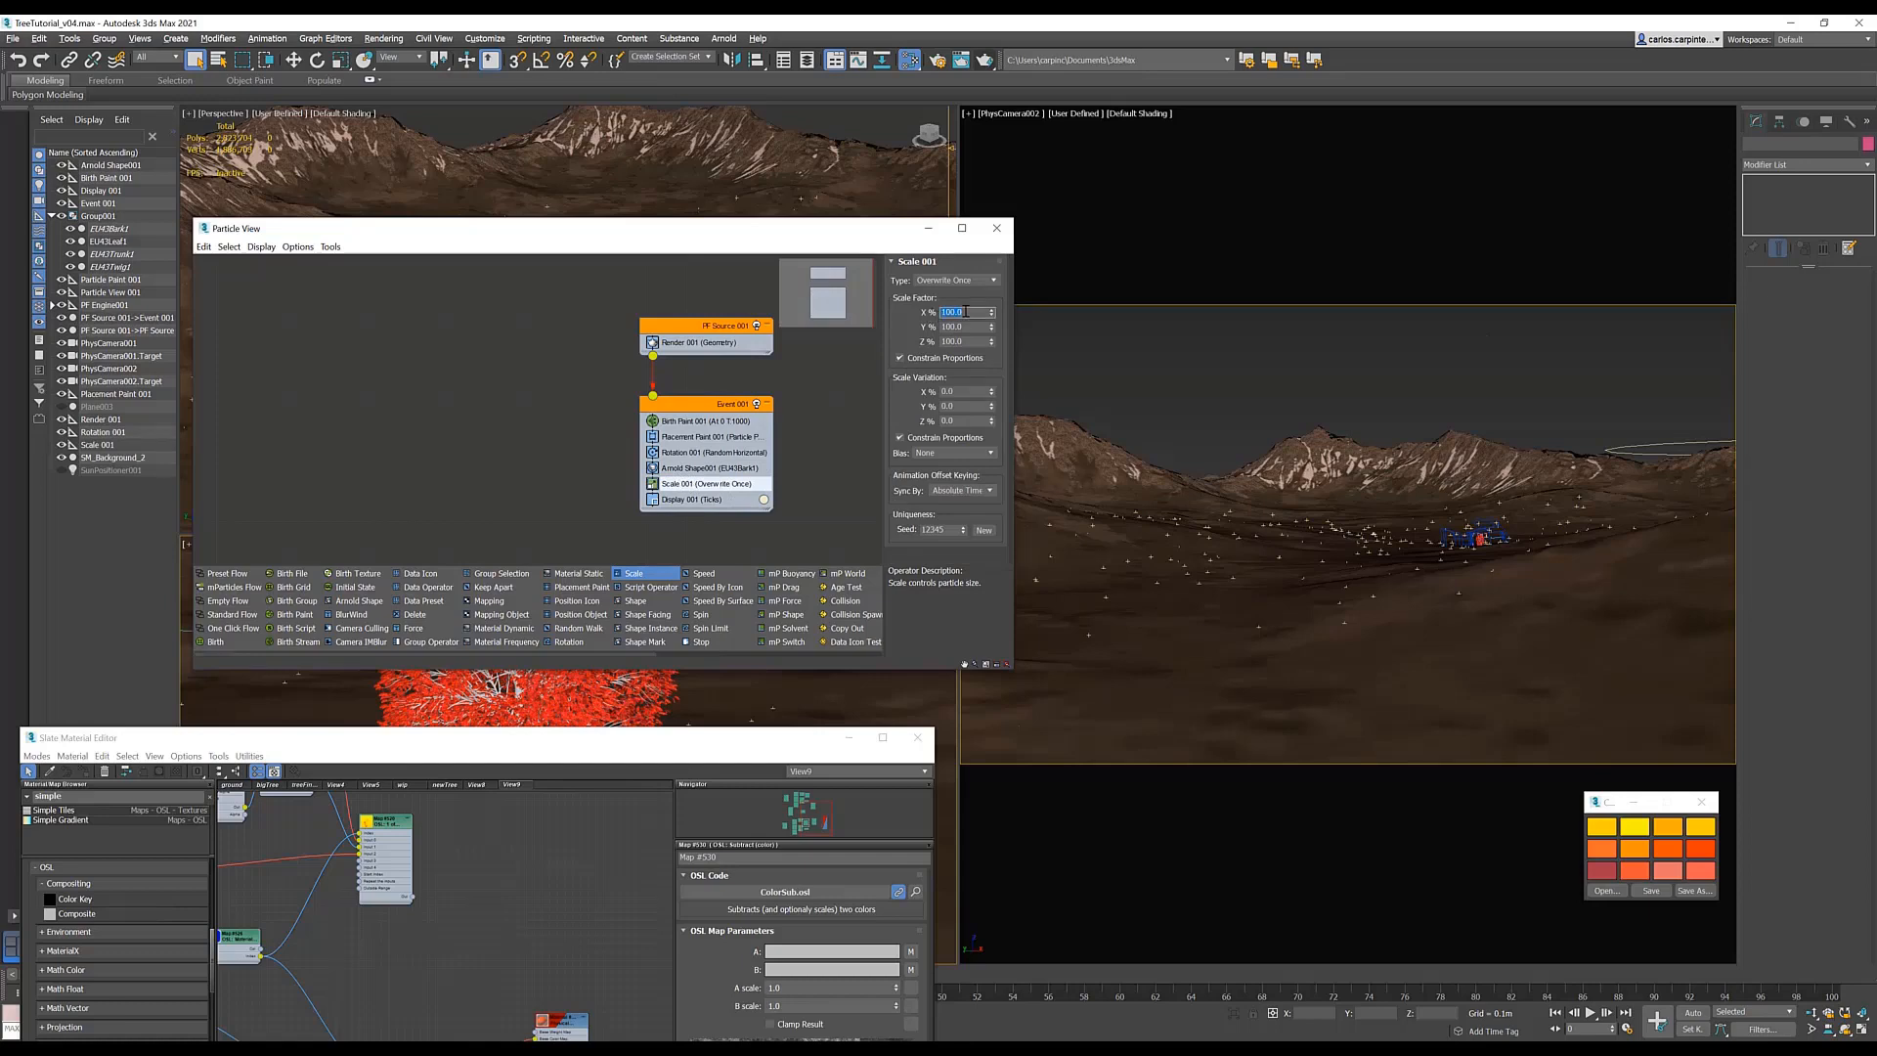
pyautogui.doubleClick(973, 327)
pyautogui.click(900, 438)
pyautogui.doubleClick(944, 392)
pyautogui.write('50')
pyautogui.doubleClick(958, 405)
pyautogui.write('50')
pyautogui.doubleClick(960, 419)
pyautogui.click(707, 483)
# - Clone Event 001 as an instance and place the new Event 002 beside it
pyautogui.click(699, 407)
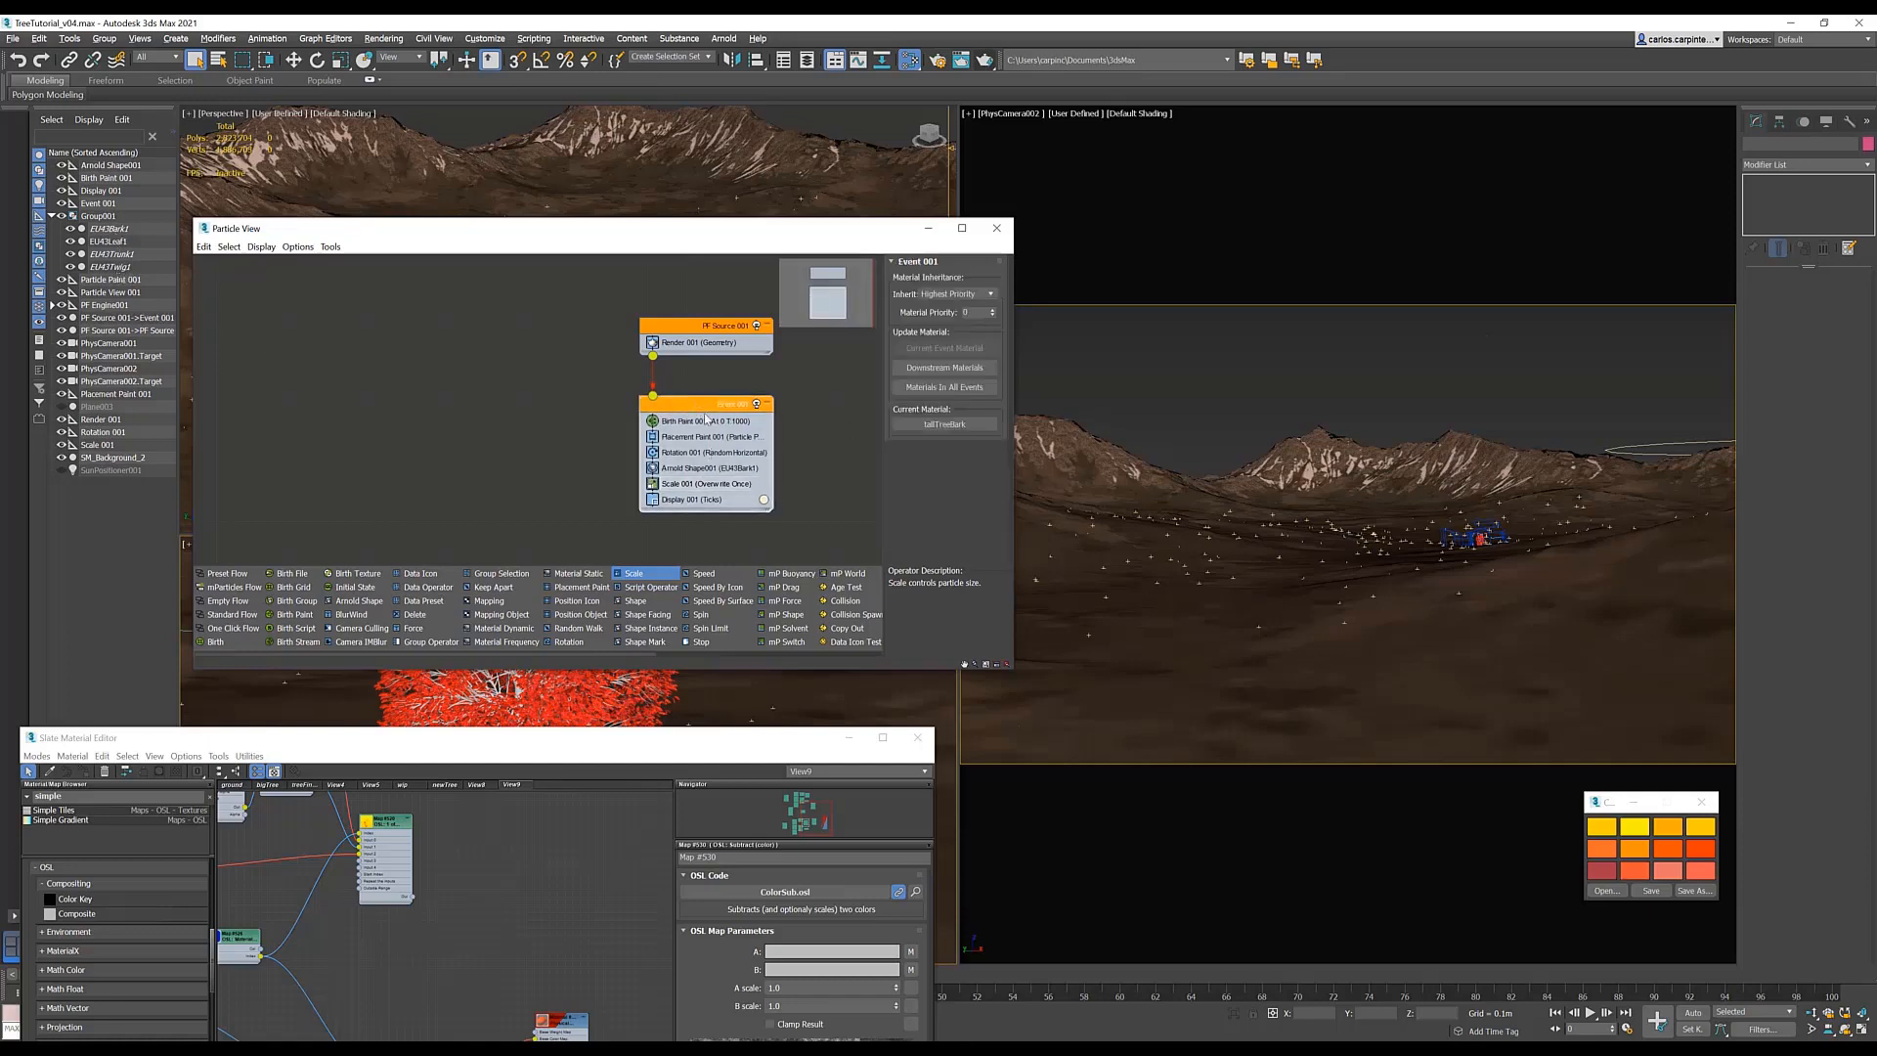
pyautogui.keyDown('shift'); pyautogui.moveTo(707, 418); pyautogui.dragTo(544, 419); pyautogui.keyUp('shift')
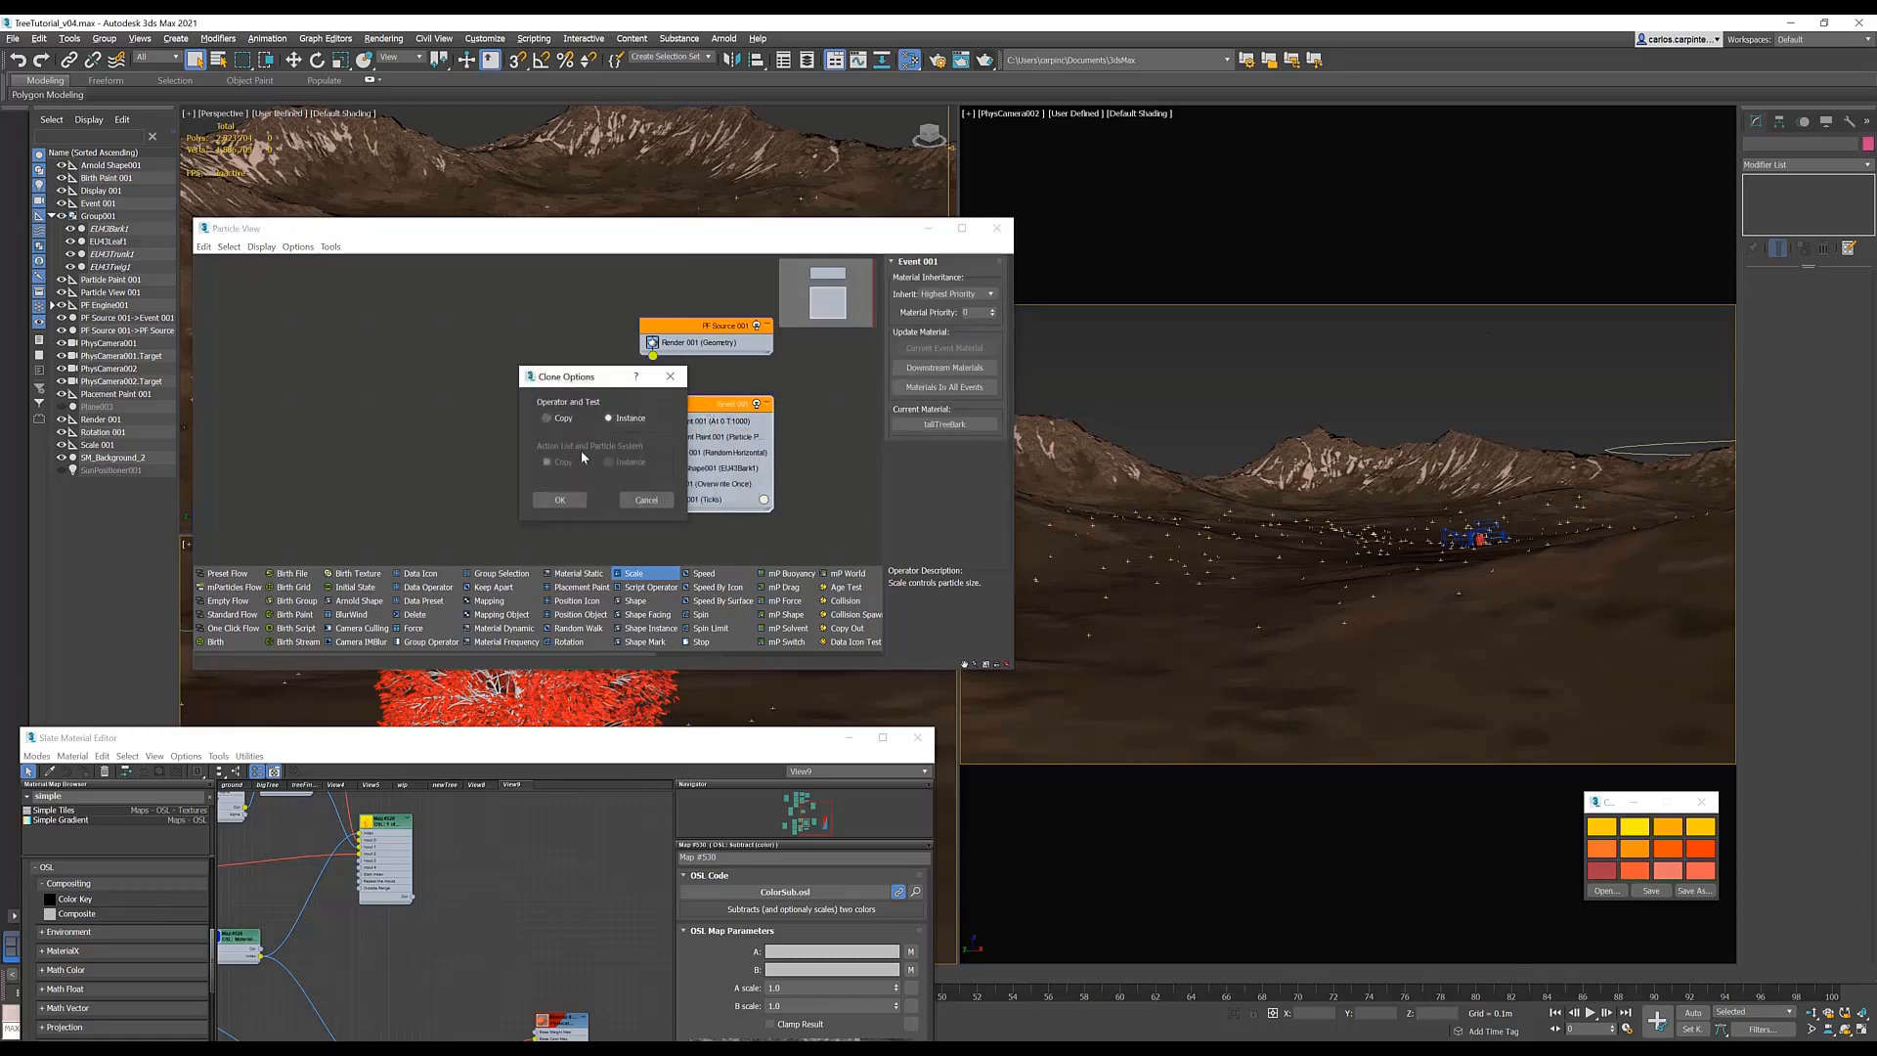
pyautogui.click(559, 499)
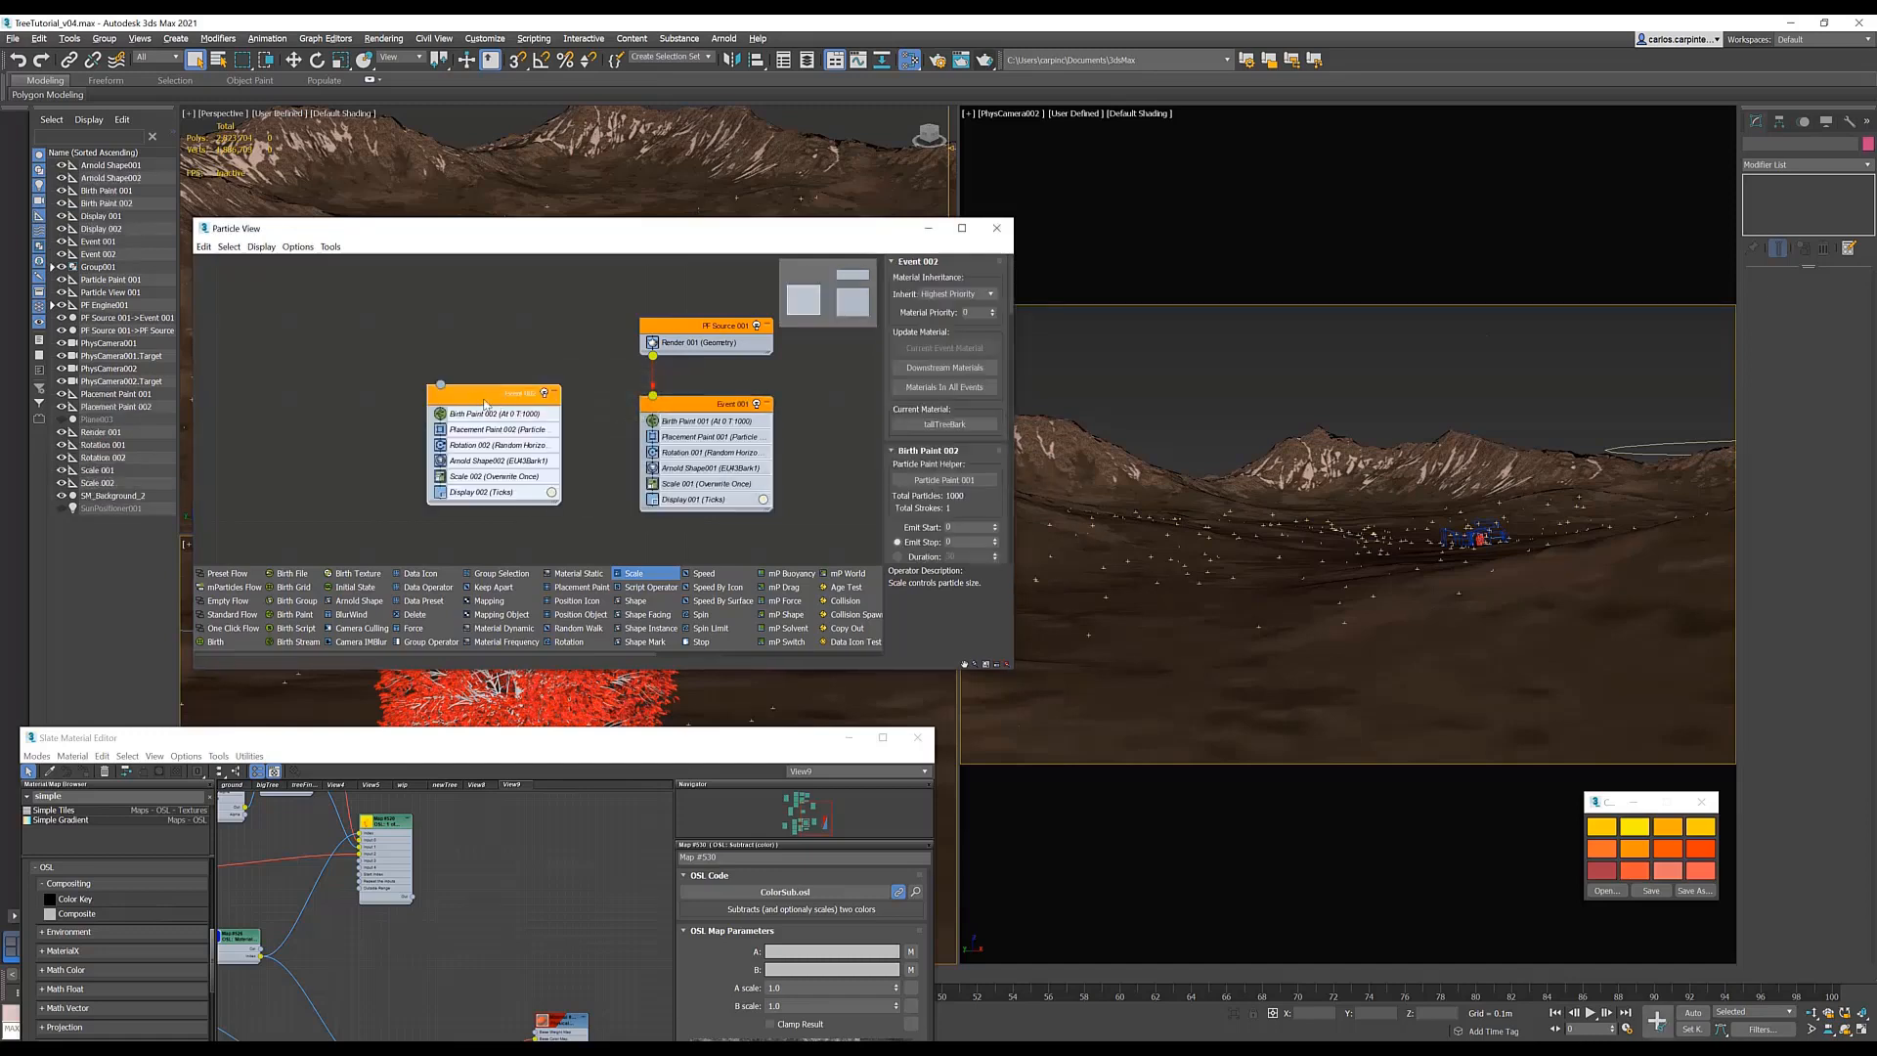
pyautogui.moveTo(484, 404); pyautogui.dragTo(540, 415)
# - Make Event 002's Arnold Shape operator unique and set its particle geometry object to EU43Leaf1
pyautogui.click(528, 472)
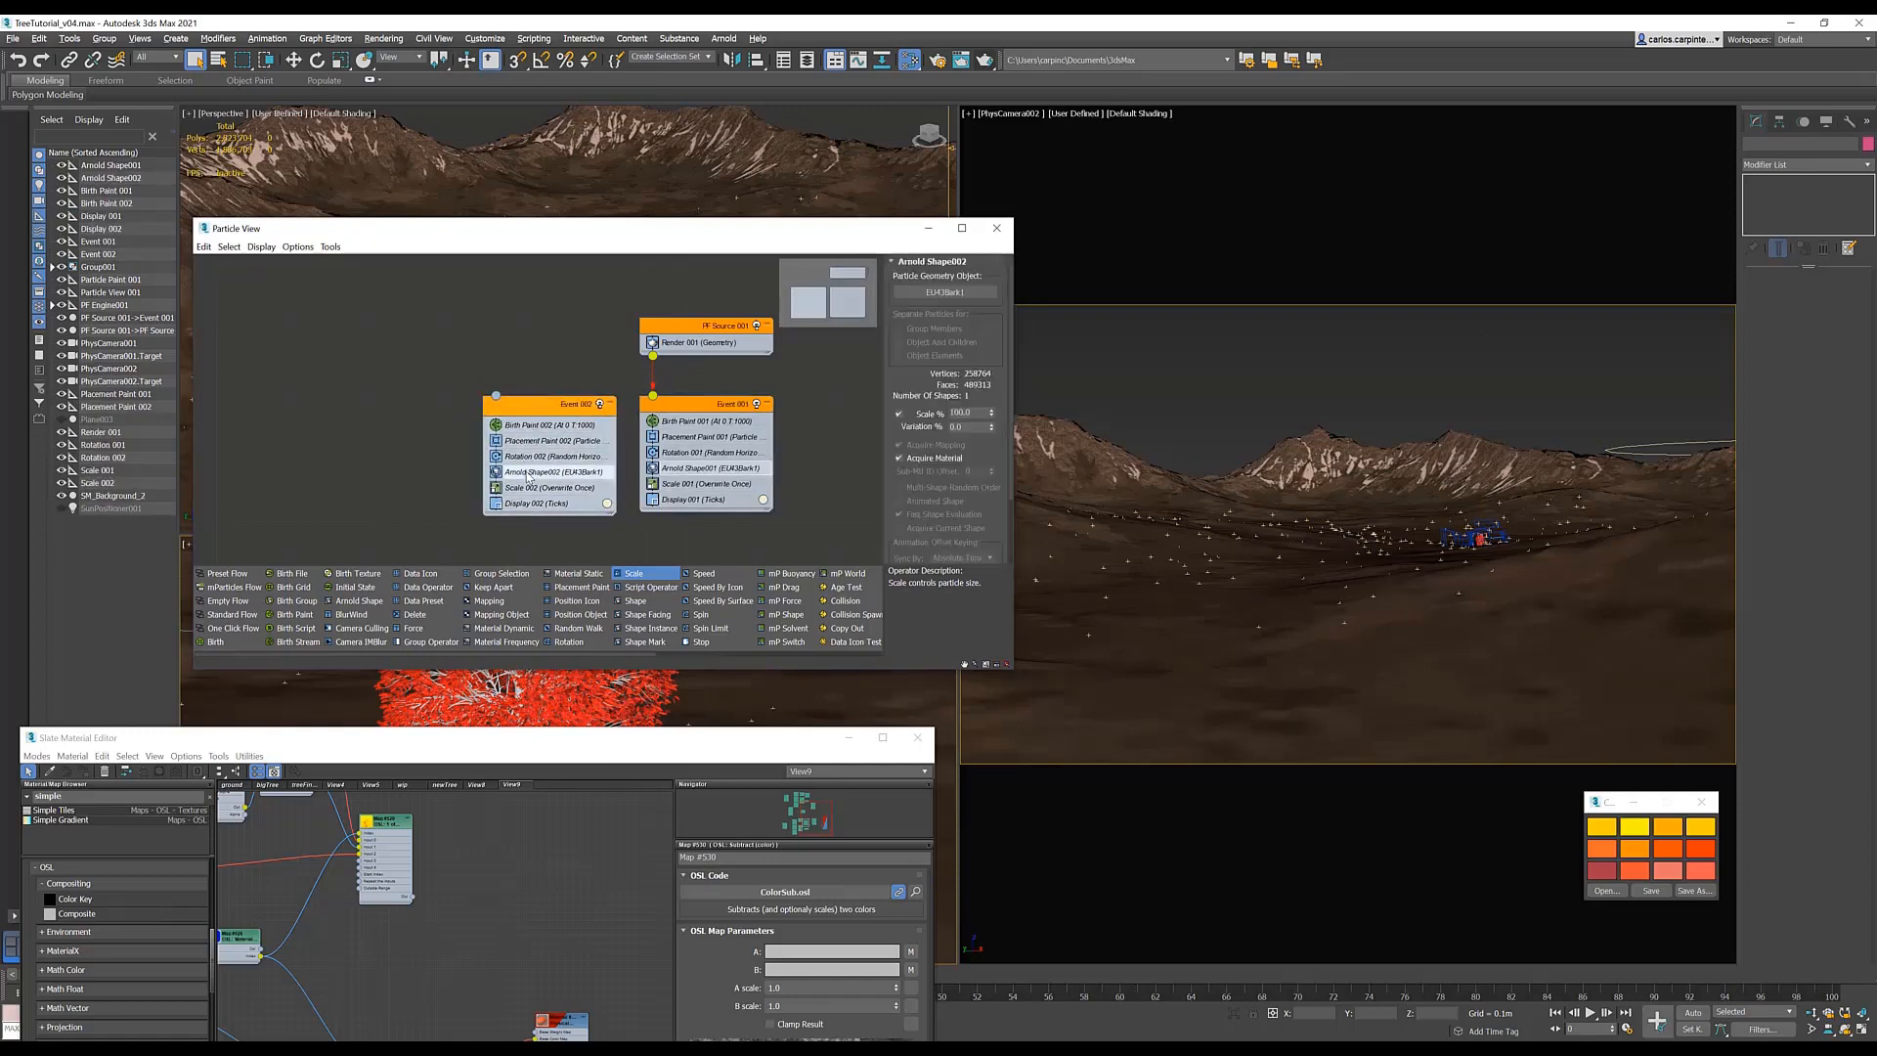
pyautogui.rightClick(526, 471)
pyautogui.click(559, 544)
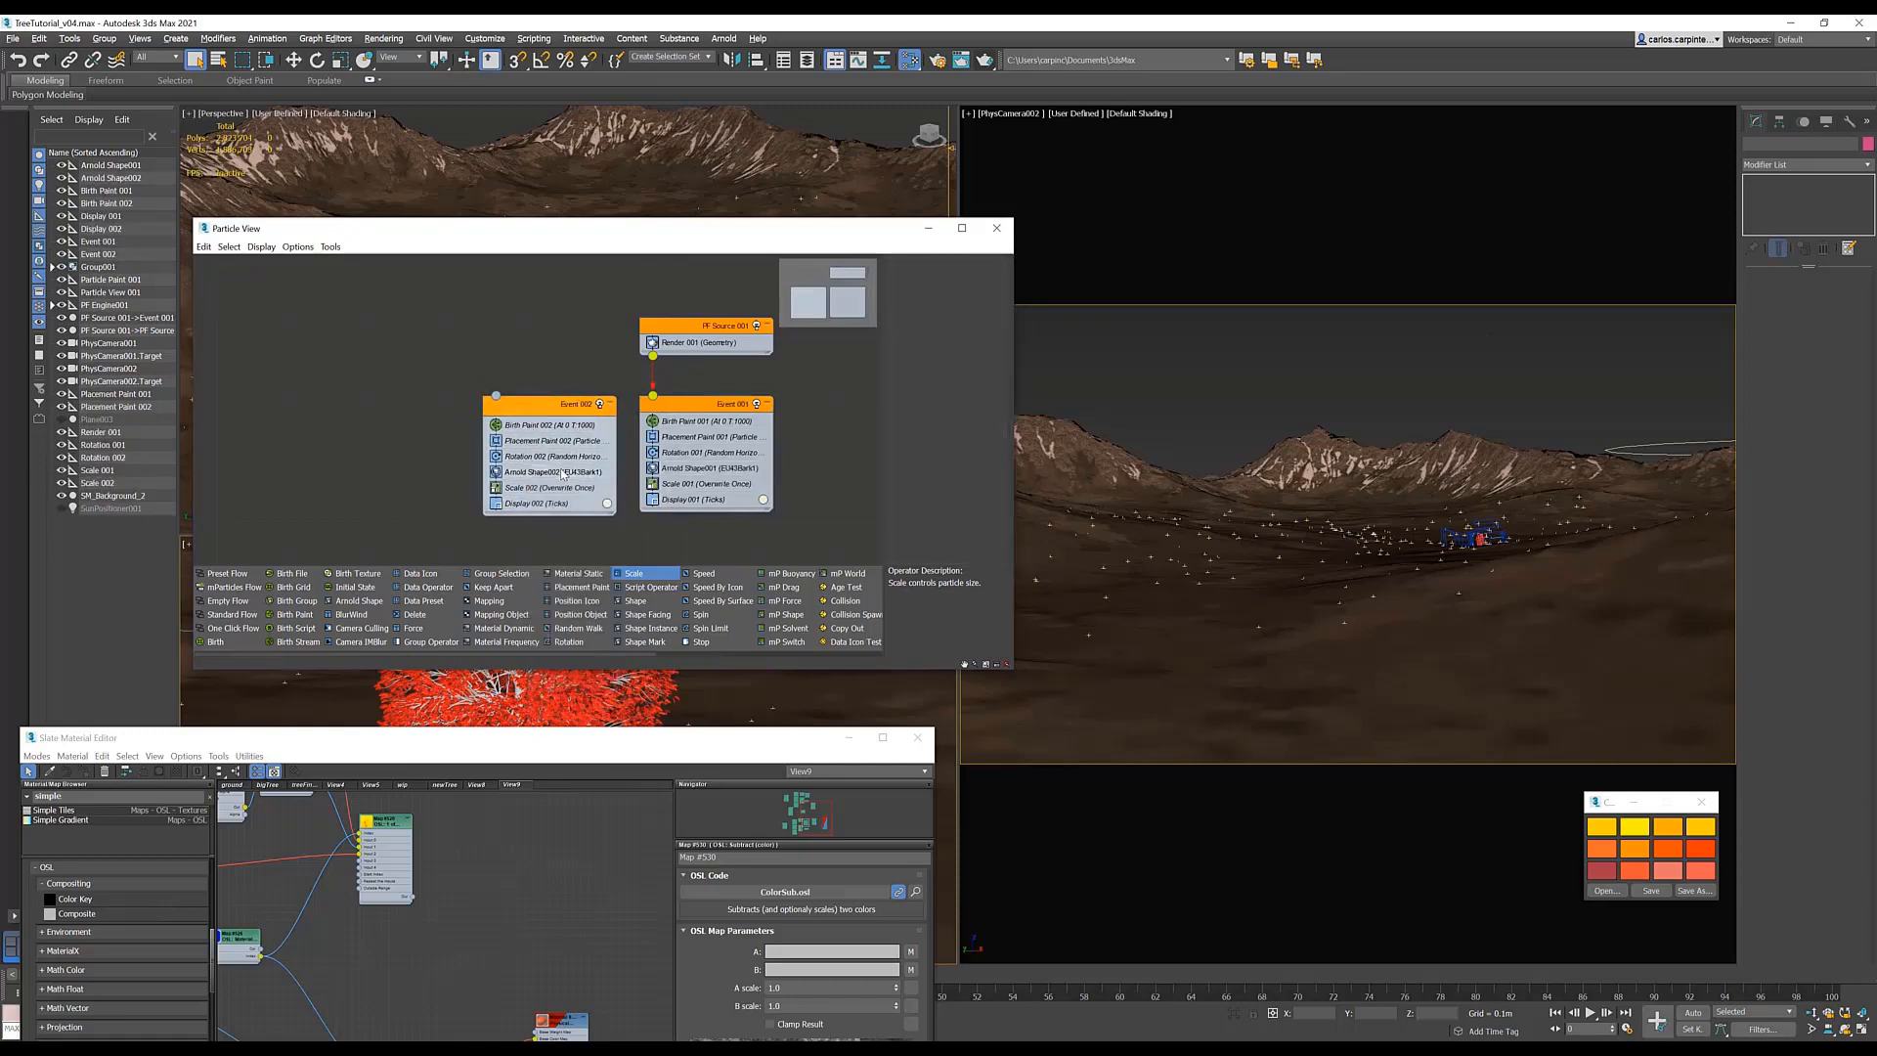
pyautogui.click(935, 292)
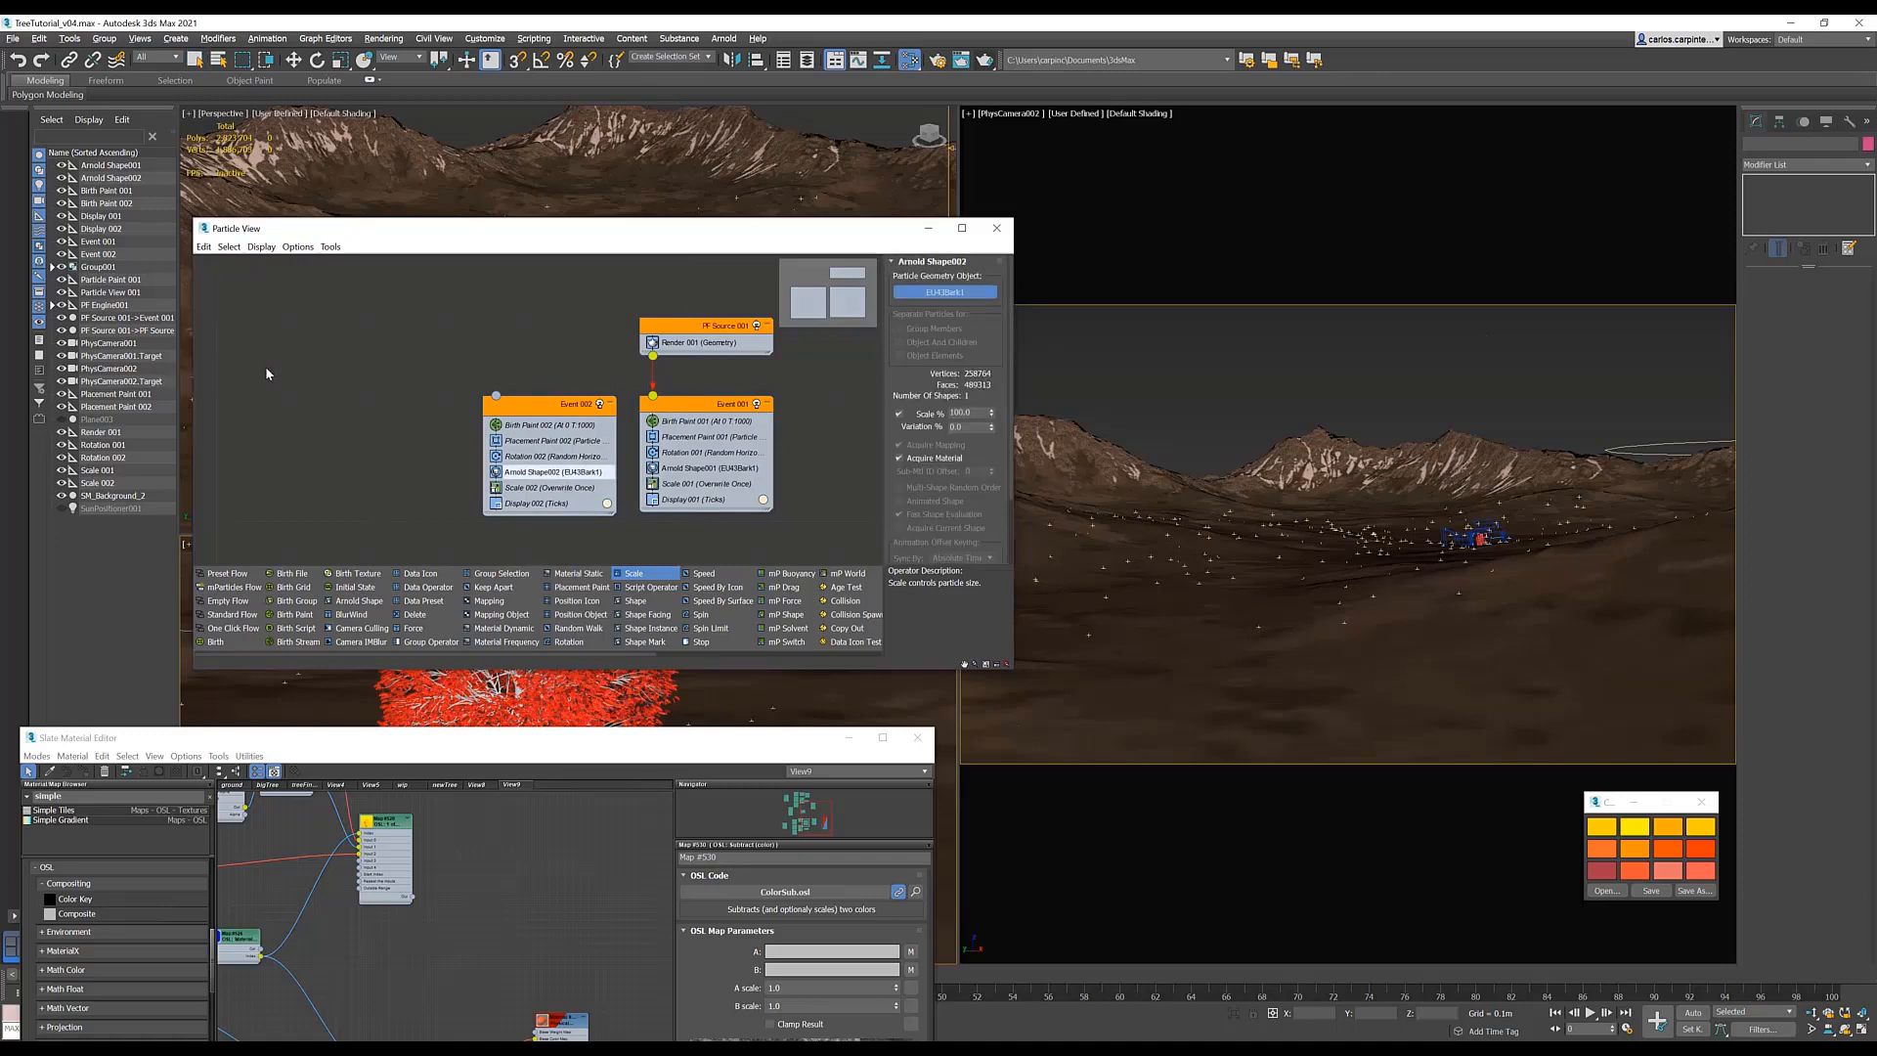
pyautogui.click(293, 59)
pyautogui.click(53, 267)
pyautogui.click(969, 292)
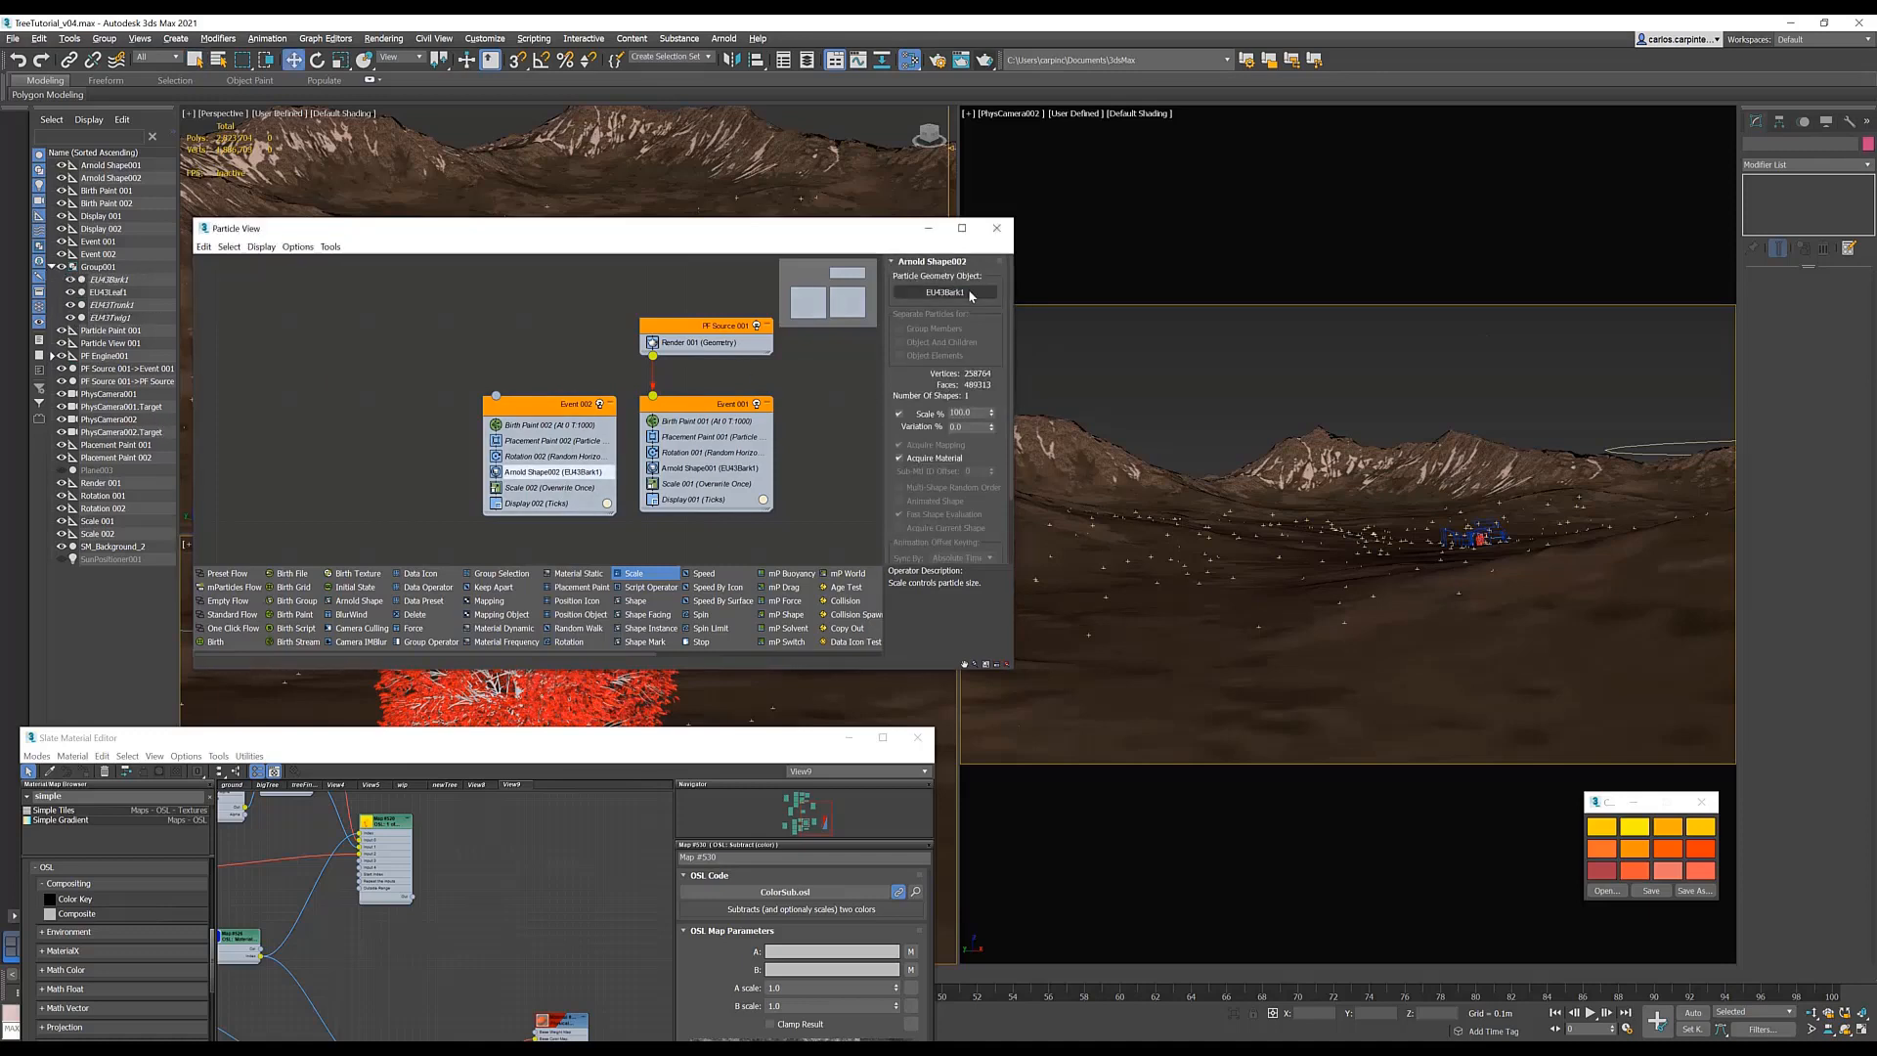
pyautogui.click(119, 293)
# - Clone Event 002 twice as instances to create Event 003 and Event 004, lined up beside it
pyautogui.moveTo(543, 404)
pyautogui.keyDown('shift'); pyautogui.mouseDown()
pyautogui.moveTo(337, 396)
pyautogui.moveTo(369, 393)
pyautogui.mouseUp(); pyautogui.keyUp('shift')
pyautogui.click(541, 503)
pyautogui.moveTo(370, 393); pyautogui.dragTo(454, 404, button='middle')
pyautogui.moveTo(455, 404); pyautogui.dragTo(466, 416)
pyautogui.keyDown('shift'); pyautogui.moveTo(466, 417); pyautogui.dragTo(342, 411); pyautogui.keyUp('shift')
pyautogui.click(561, 503)
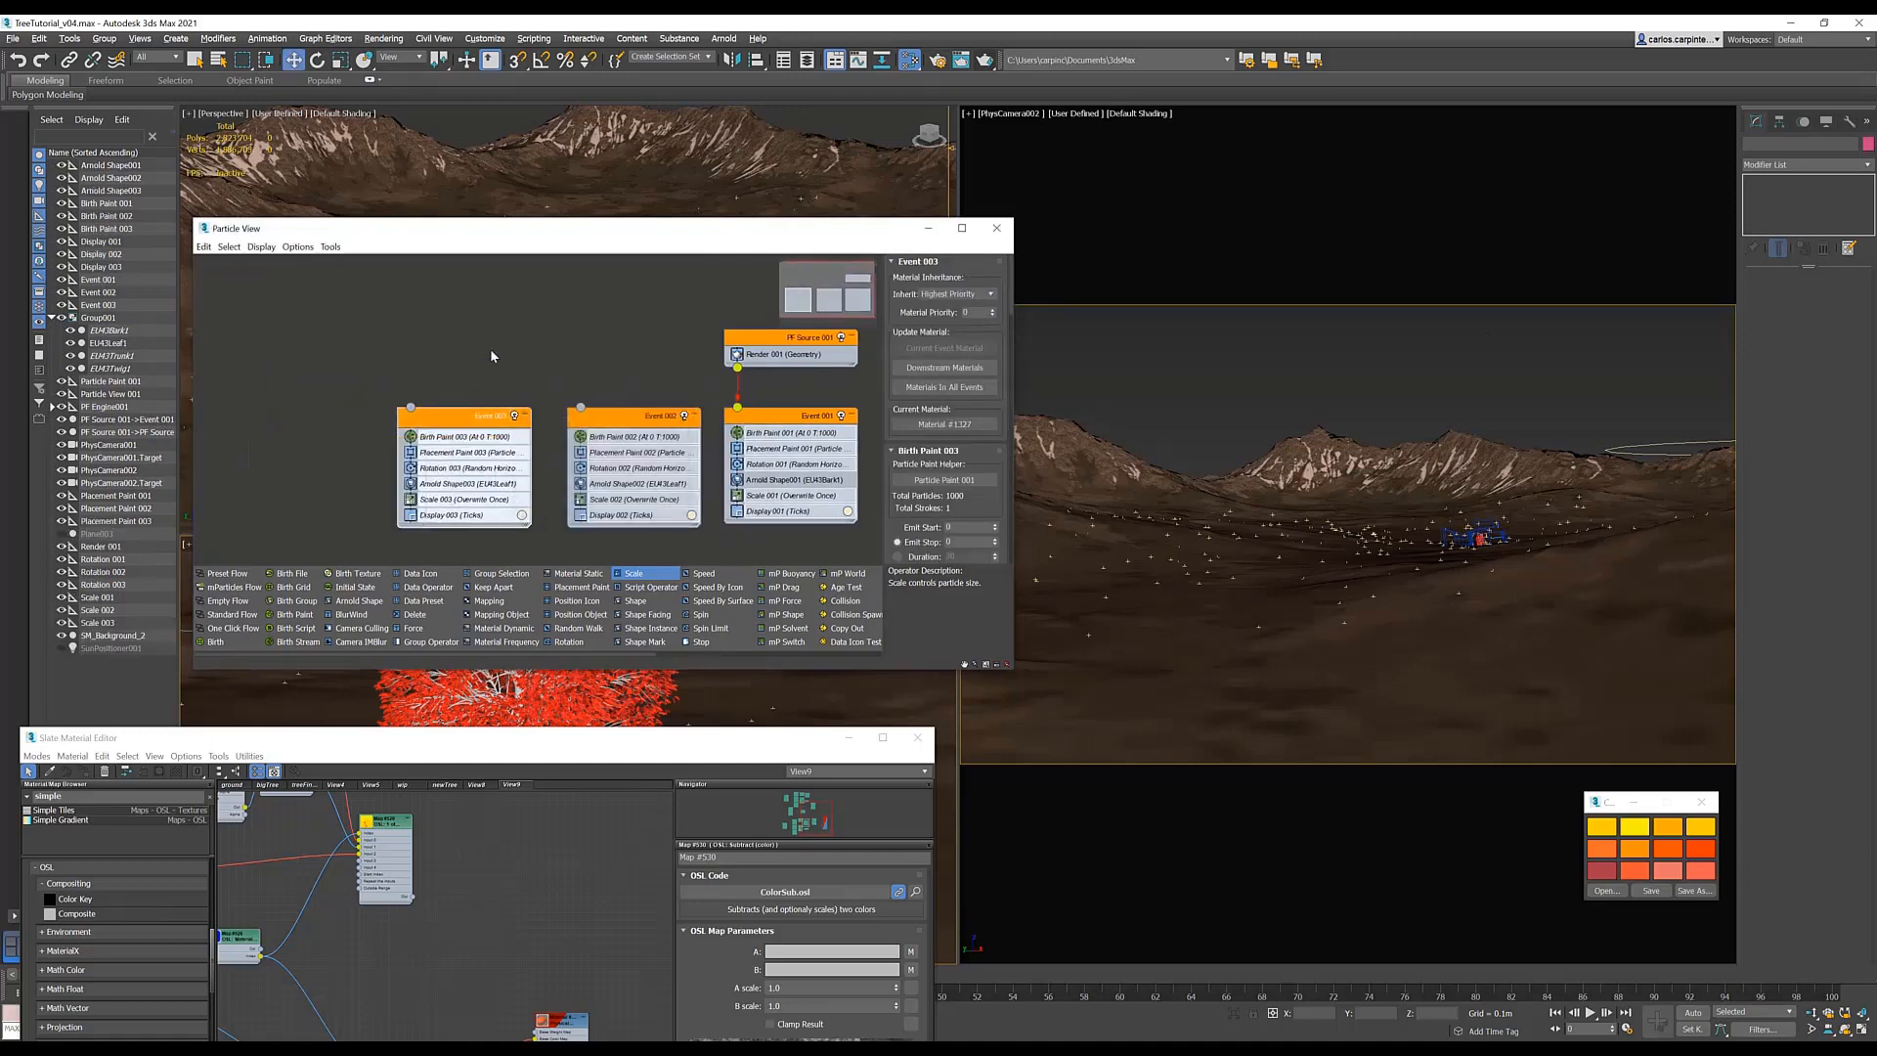
# - Make Event 003's Arnold Shape operator unique and set its particle geometry object to EU43Trunk1
pyautogui.rightClick(457, 484)
pyautogui.click(492, 558)
pyautogui.click(473, 353)
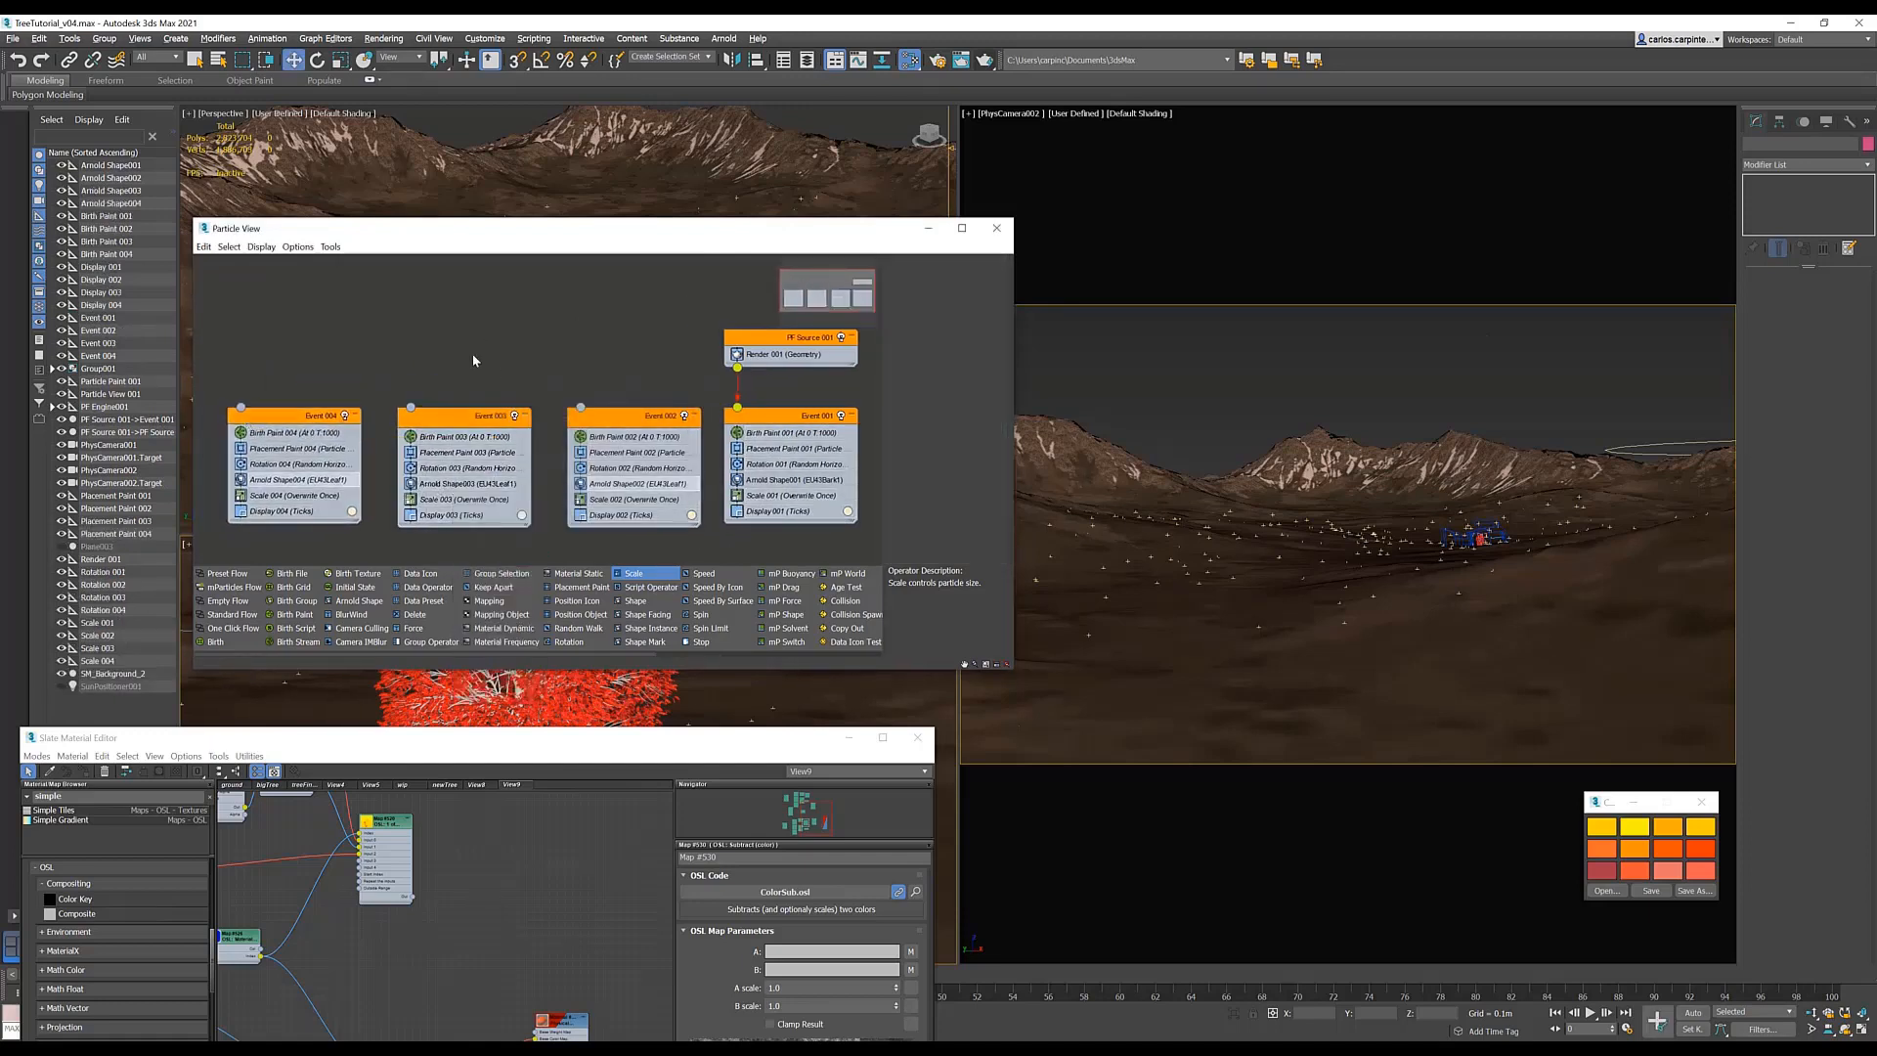
pyautogui.click(468, 484)
pyautogui.click(944, 292)
pyautogui.click(52, 368)
pyautogui.click(113, 406)
# - Make Event 004's Arnold Shape operator unique and set its particle geometry object to EU43Twig1
pyautogui.rightClick(283, 479)
pyautogui.click(944, 292)
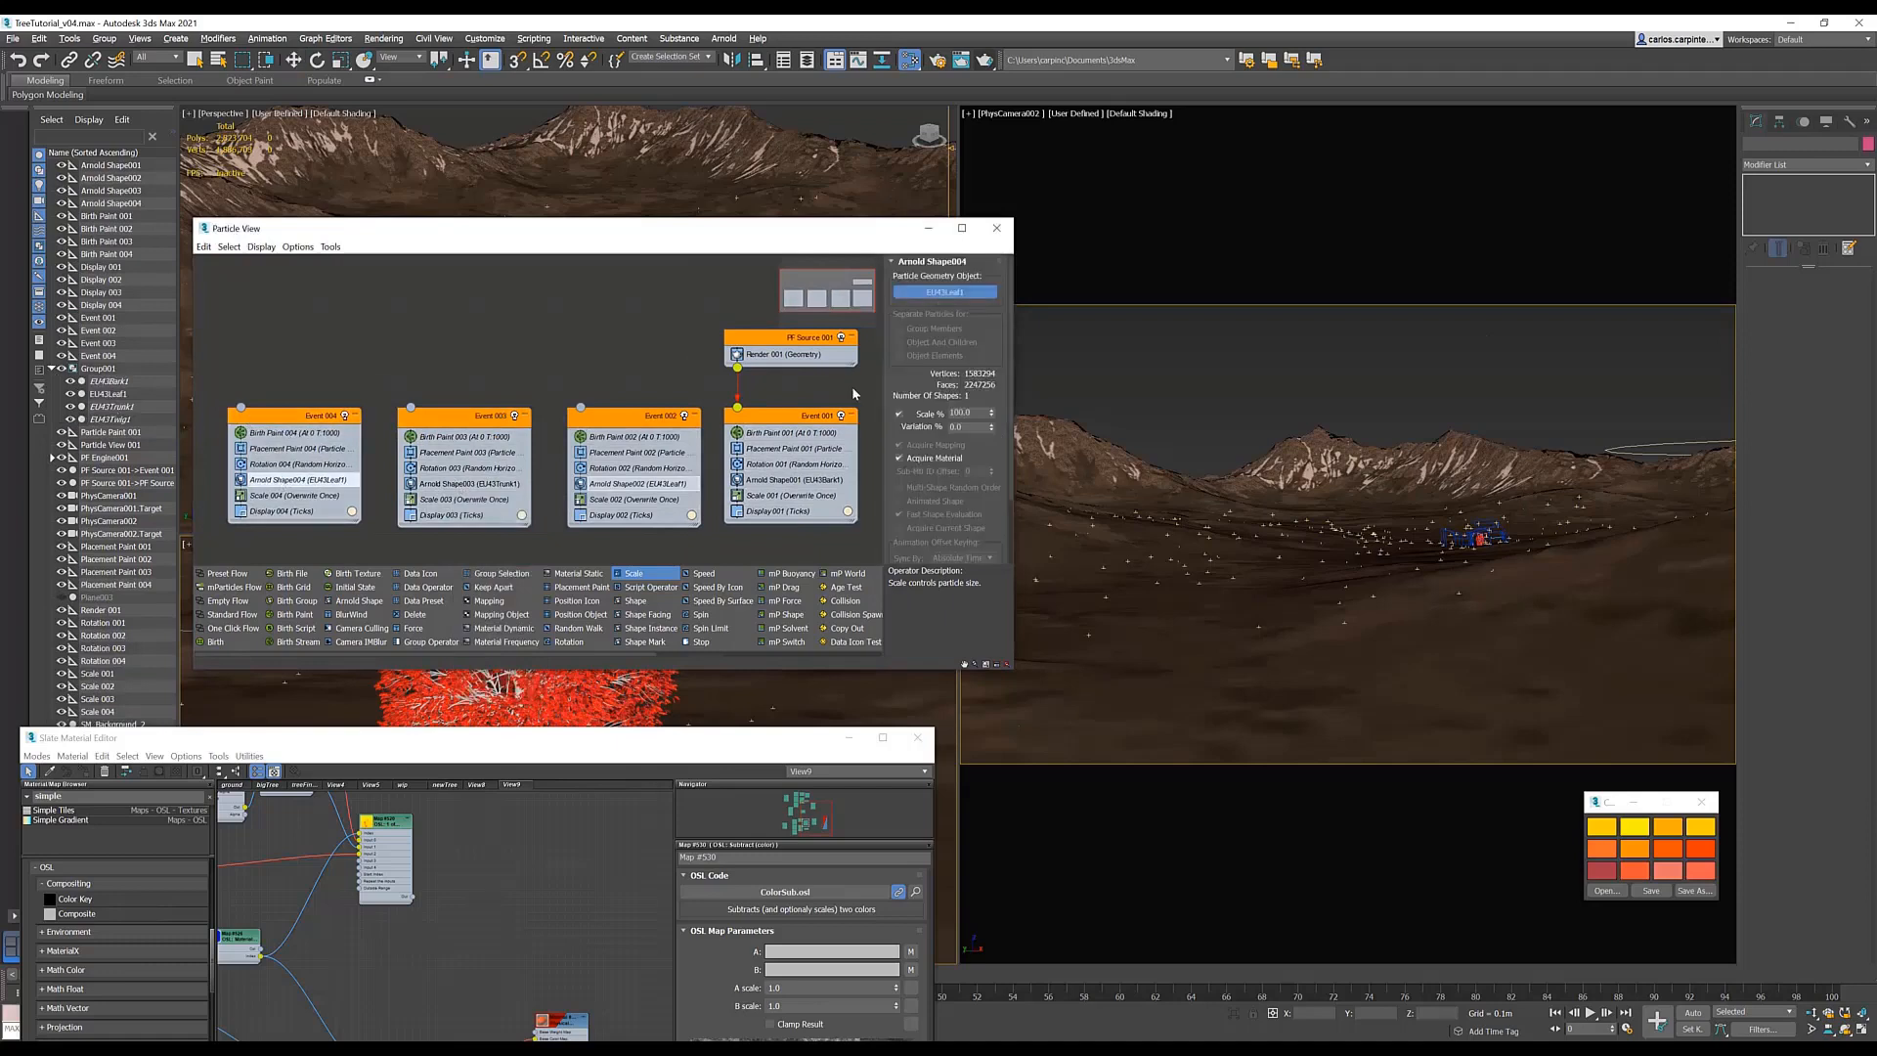
pyautogui.click(283, 376)
pyautogui.rightClick(297, 480)
pyautogui.click(331, 558)
pyautogui.click(316, 479)
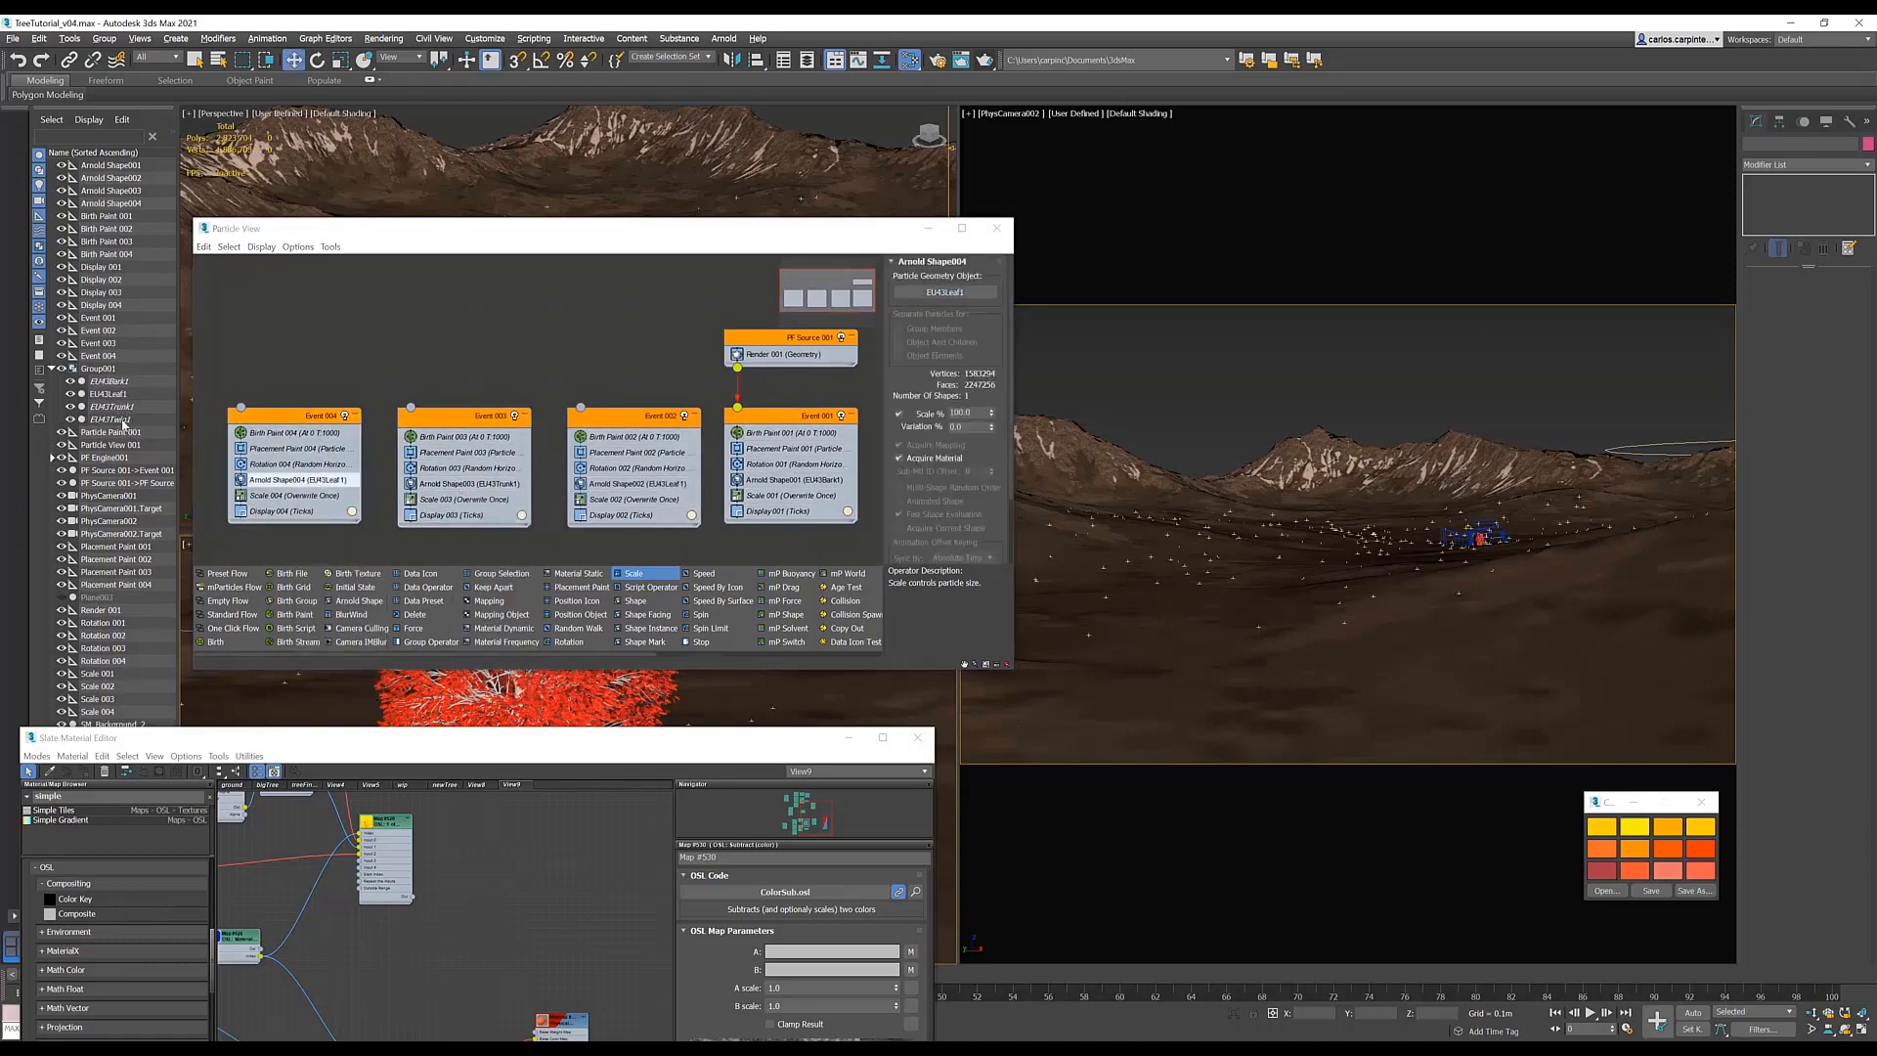
pyautogui.click(119, 421)
pyautogui.click(313, 480)
pyautogui.click(944, 294)
pyautogui.click(113, 419)
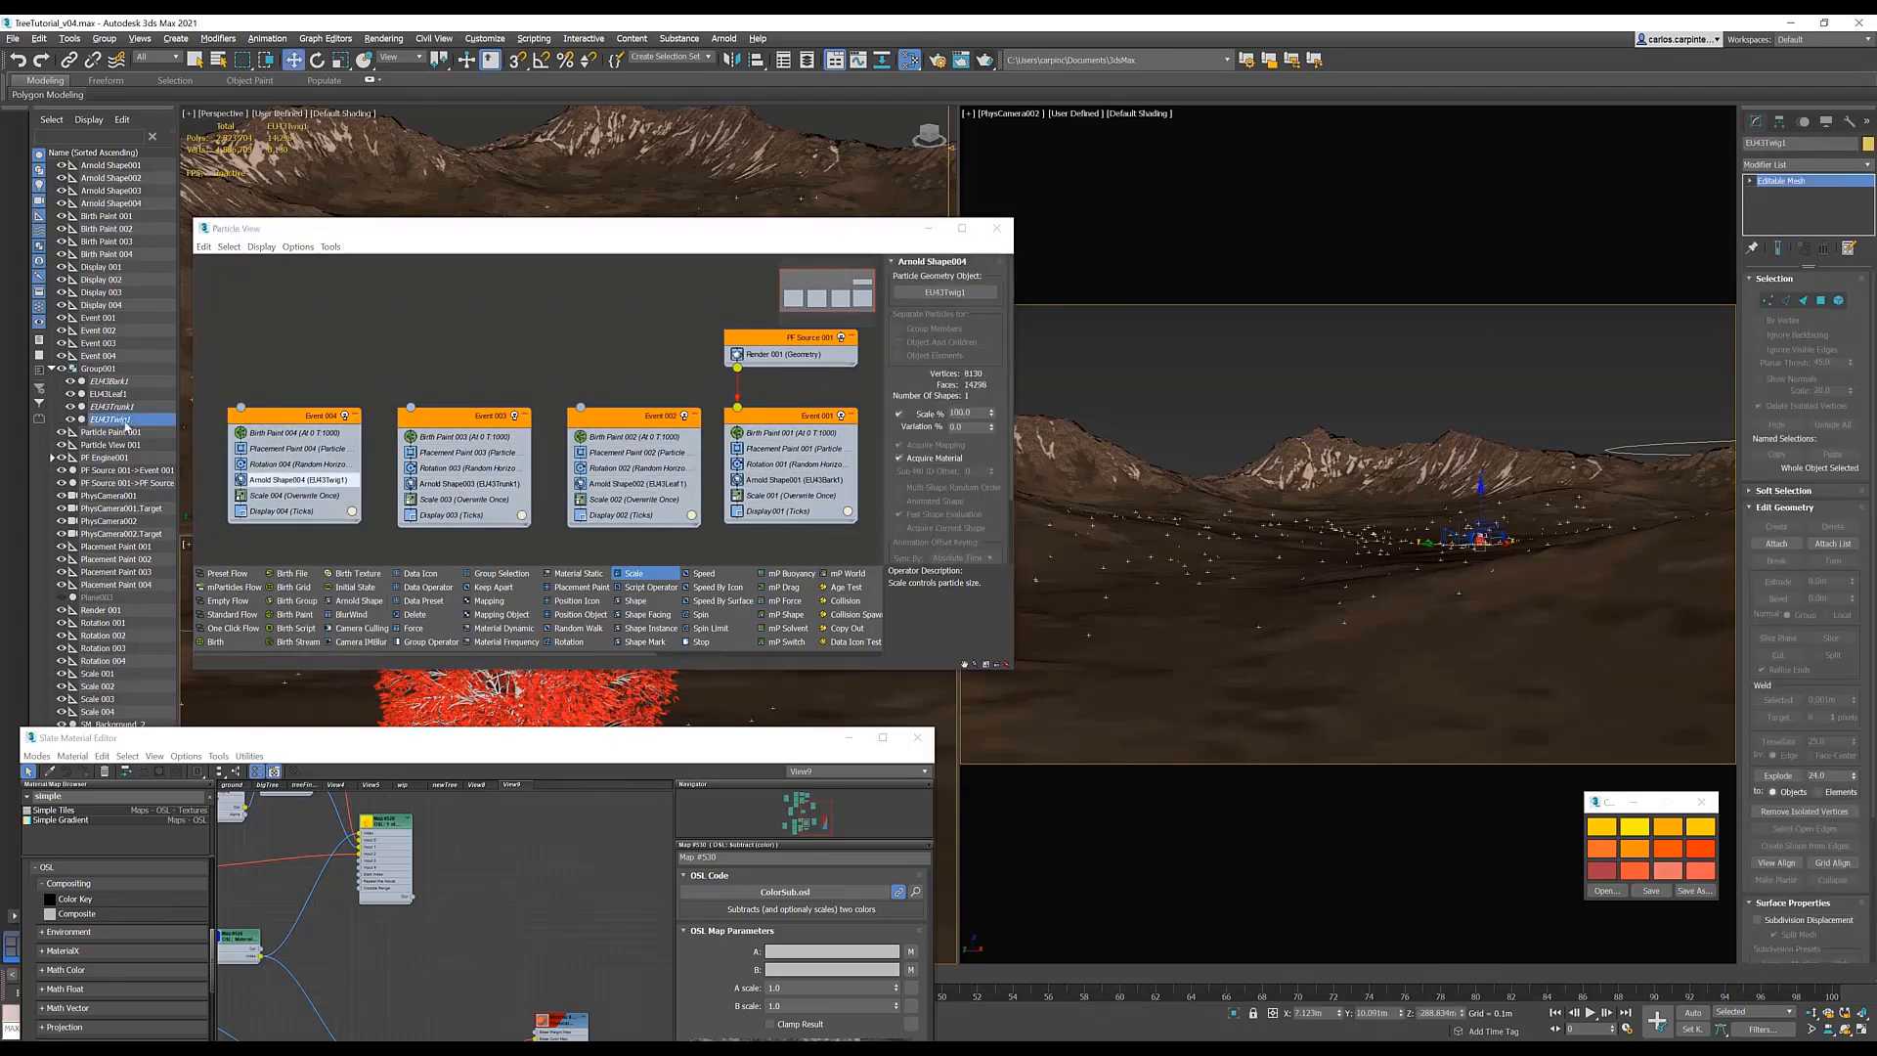
# - Wire the PF Source 001 output to Event 002, Event 003 and Event 004
pyautogui.moveTo(580, 406); pyautogui.dragTo(738, 369)
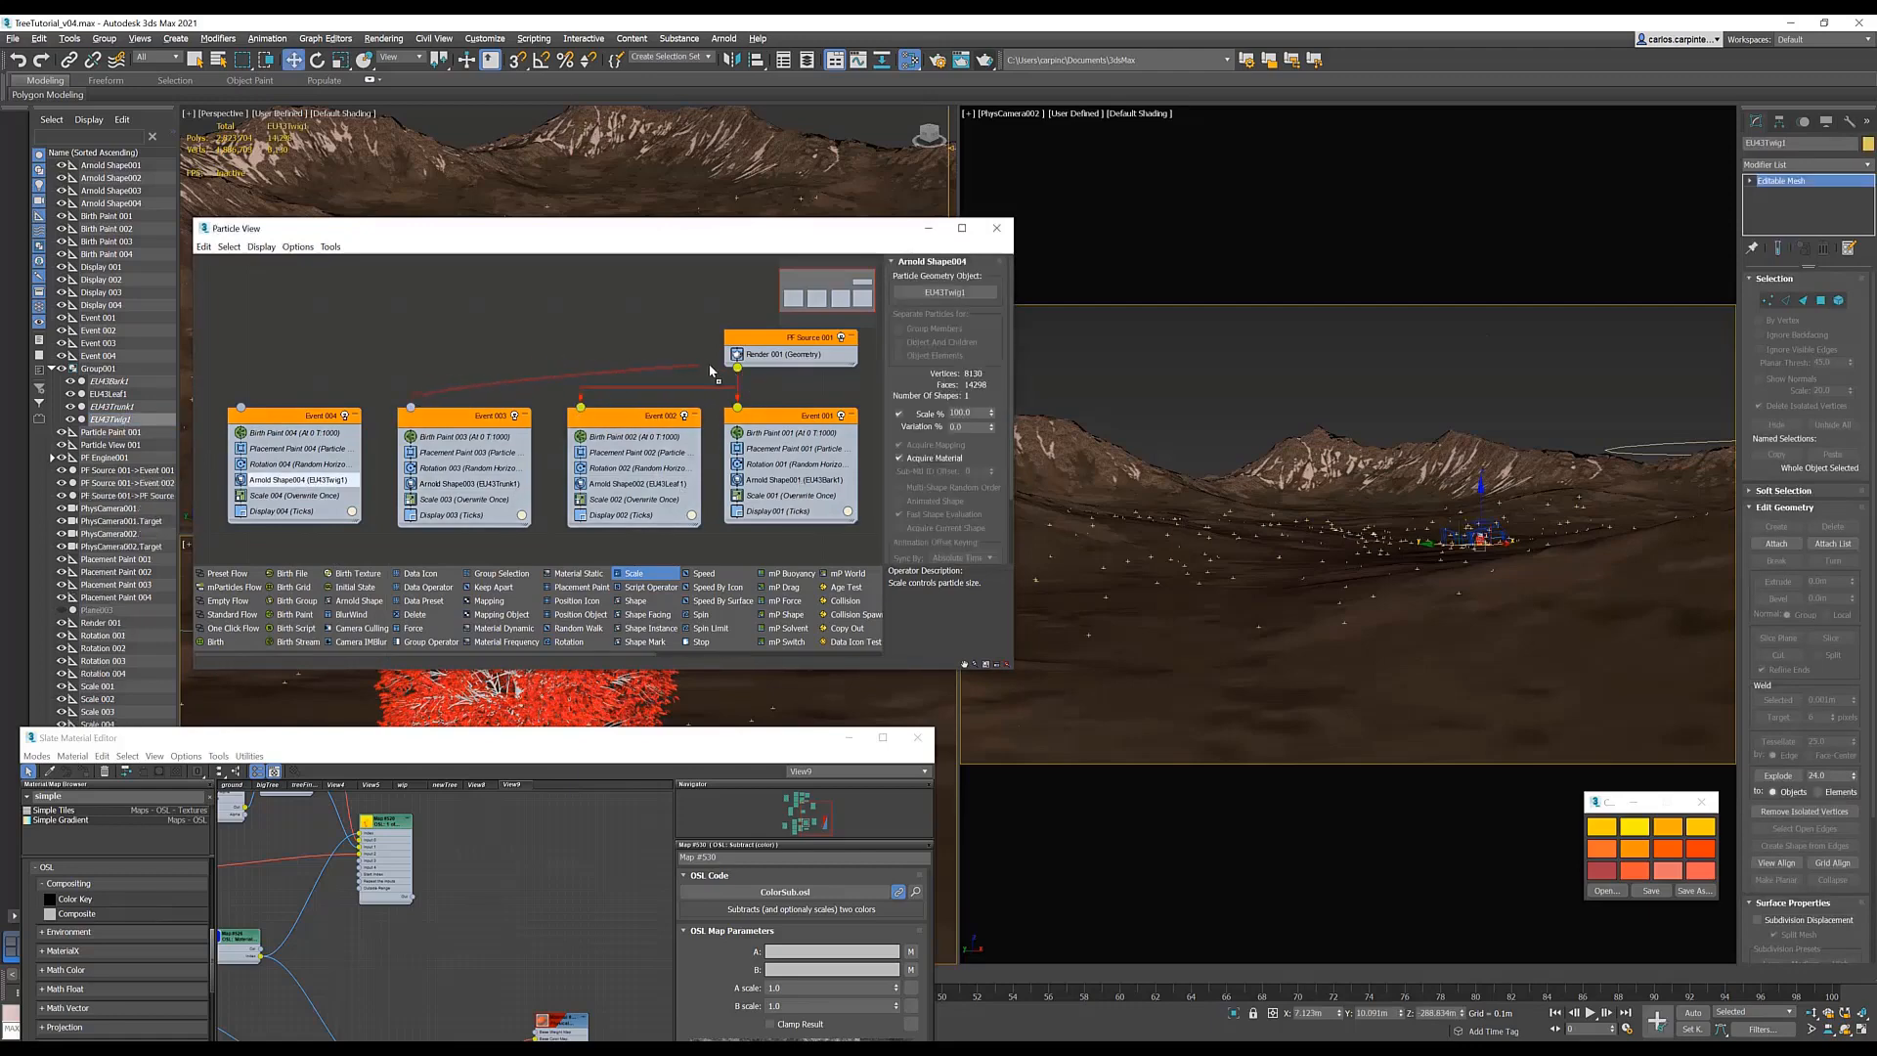
pyautogui.moveTo(738, 369); pyautogui.dragTo(411, 405)
pyautogui.moveTo(240, 406); pyautogui.dragTo(738, 367)
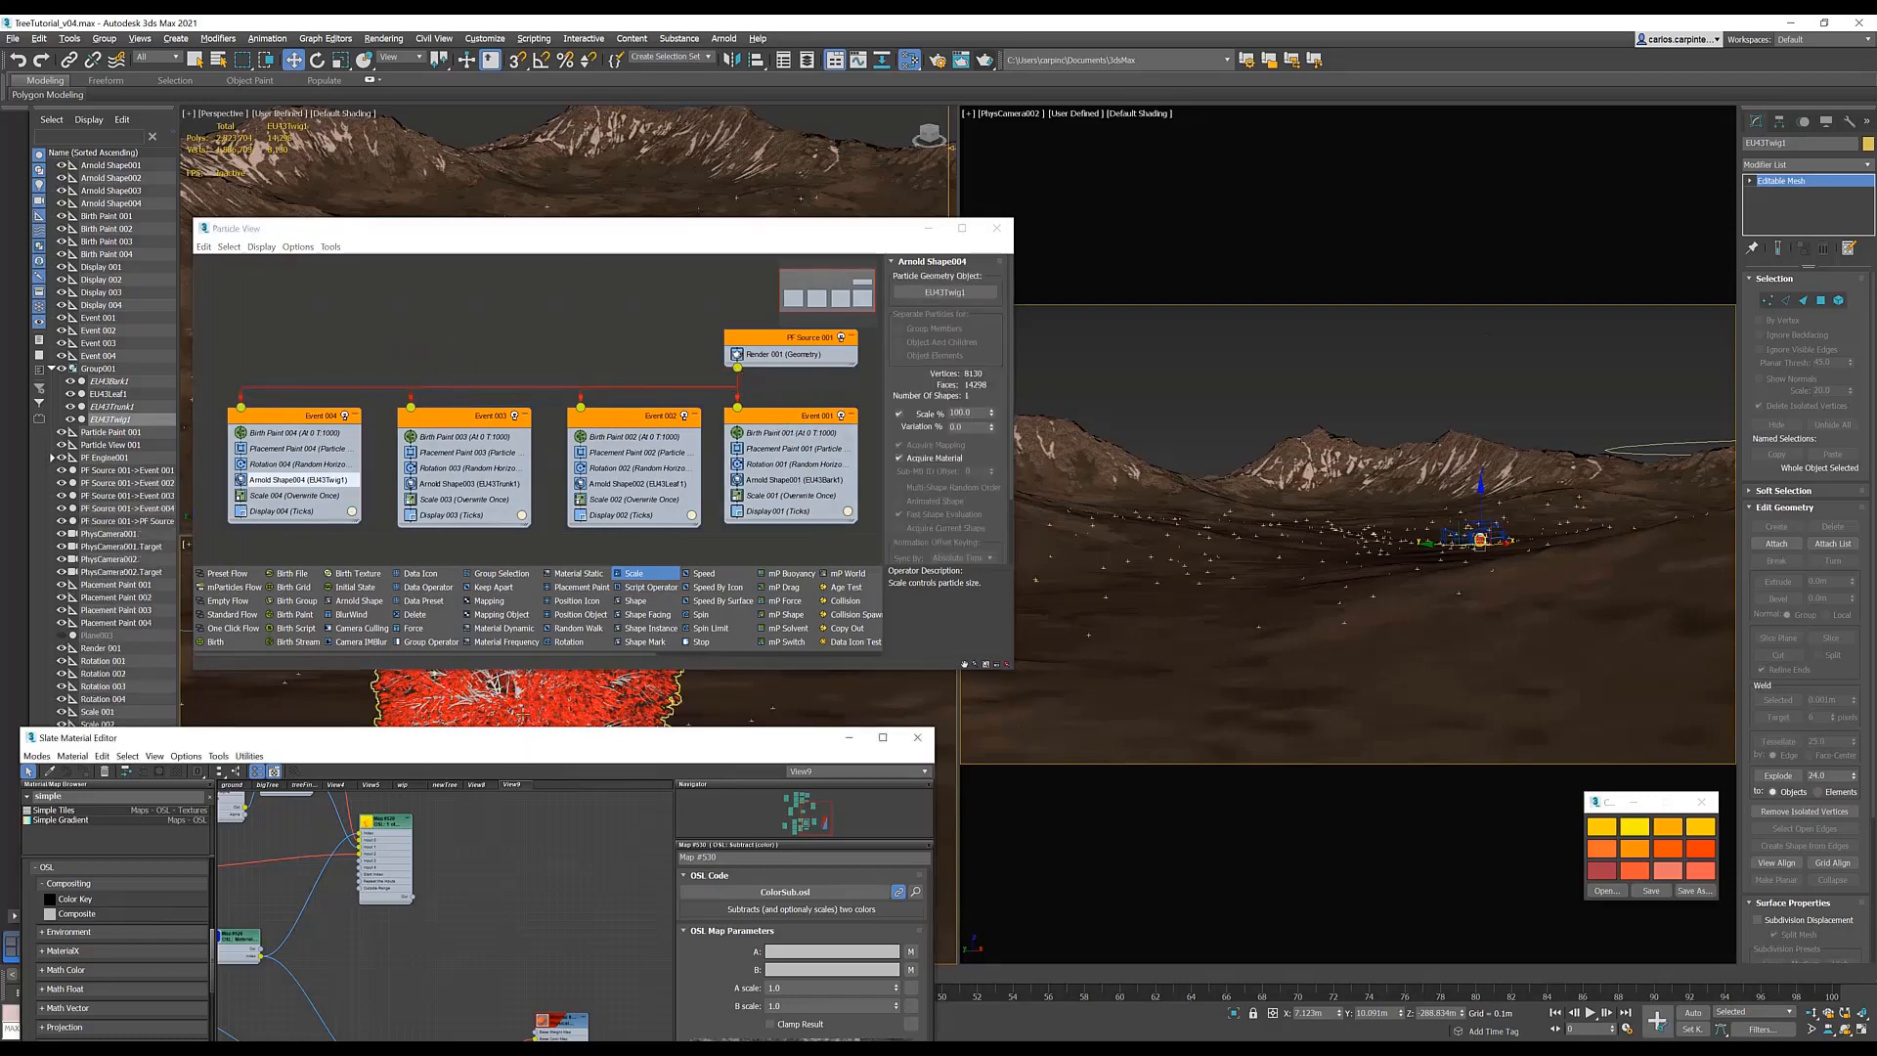
# - Add an OSL Named Attribute map to the leaf material graph, set its attribute to paID and disable User Defined Property
pyautogui.moveTo(518, 738); pyautogui.dragTo(626, 233)
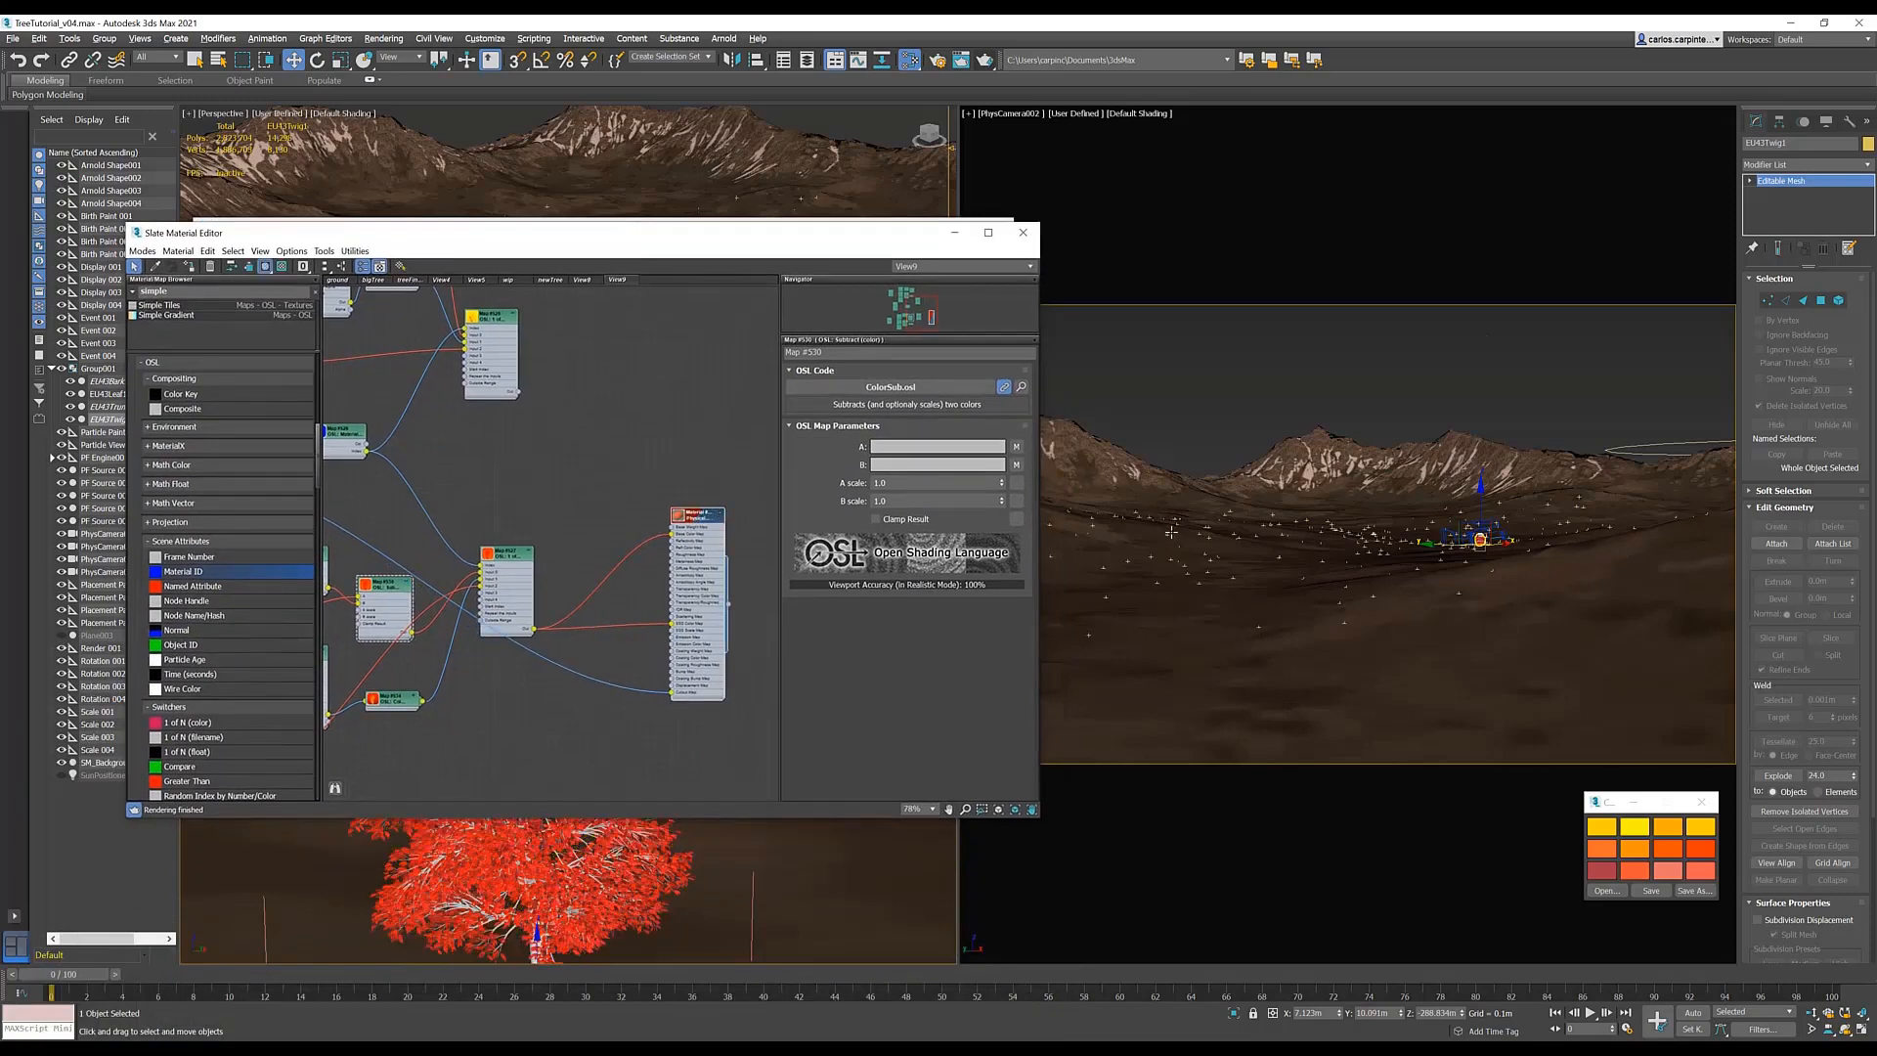
pyautogui.moveTo(486, 315); pyautogui.dragTo(494, 352)
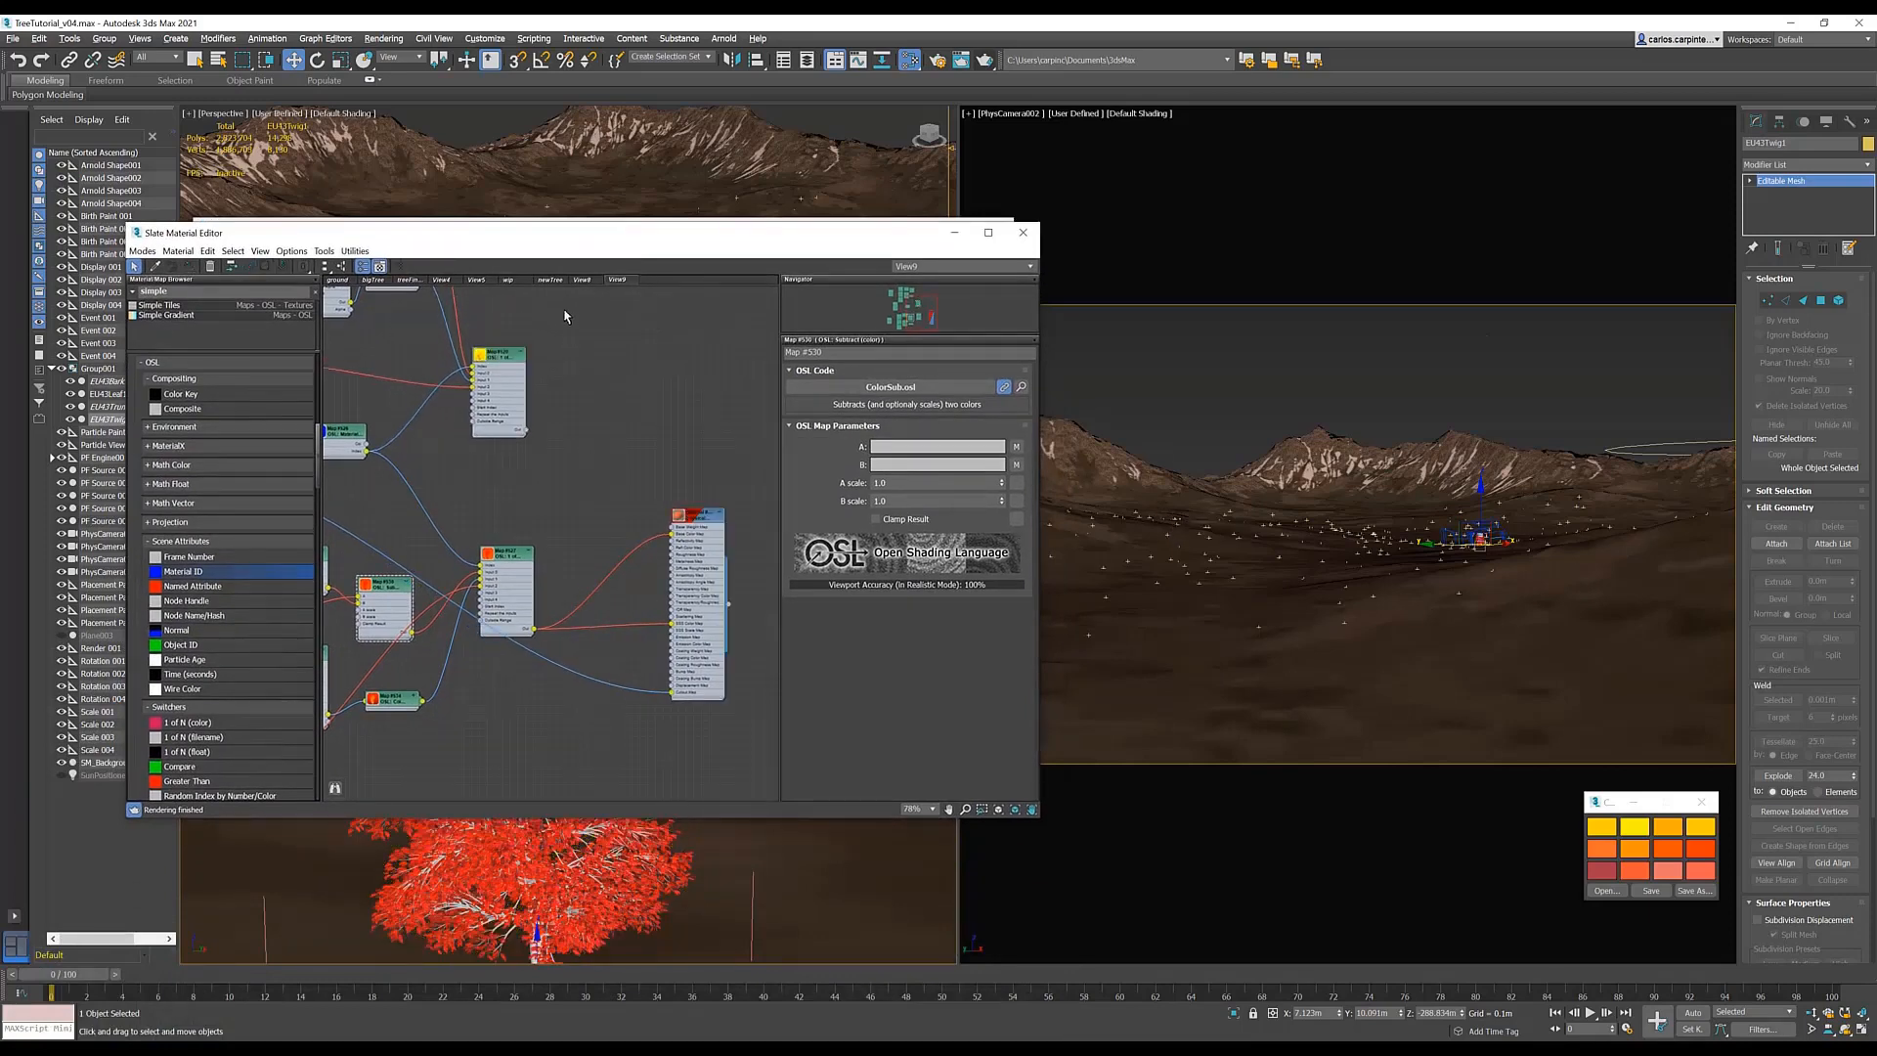
pyautogui.scroll(-3, 256, 473)
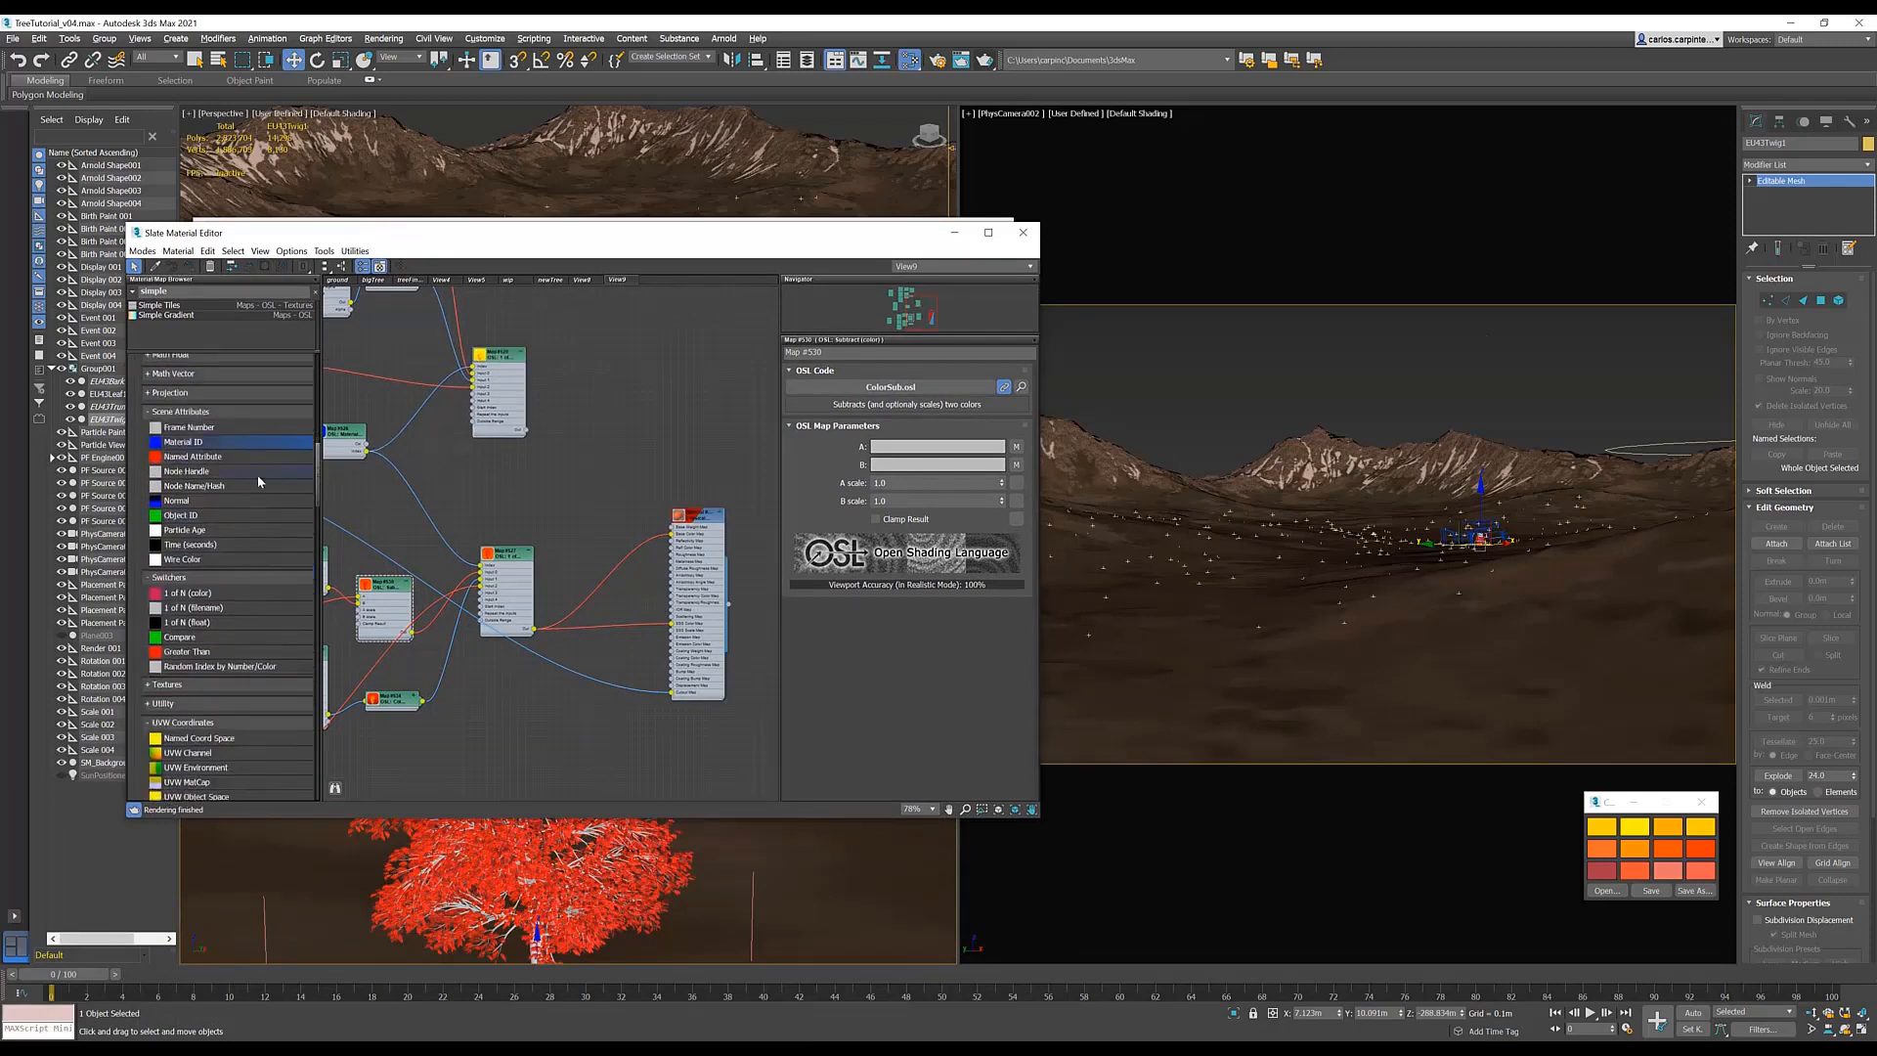
pyautogui.moveTo(211, 457); pyautogui.dragTo(587, 383)
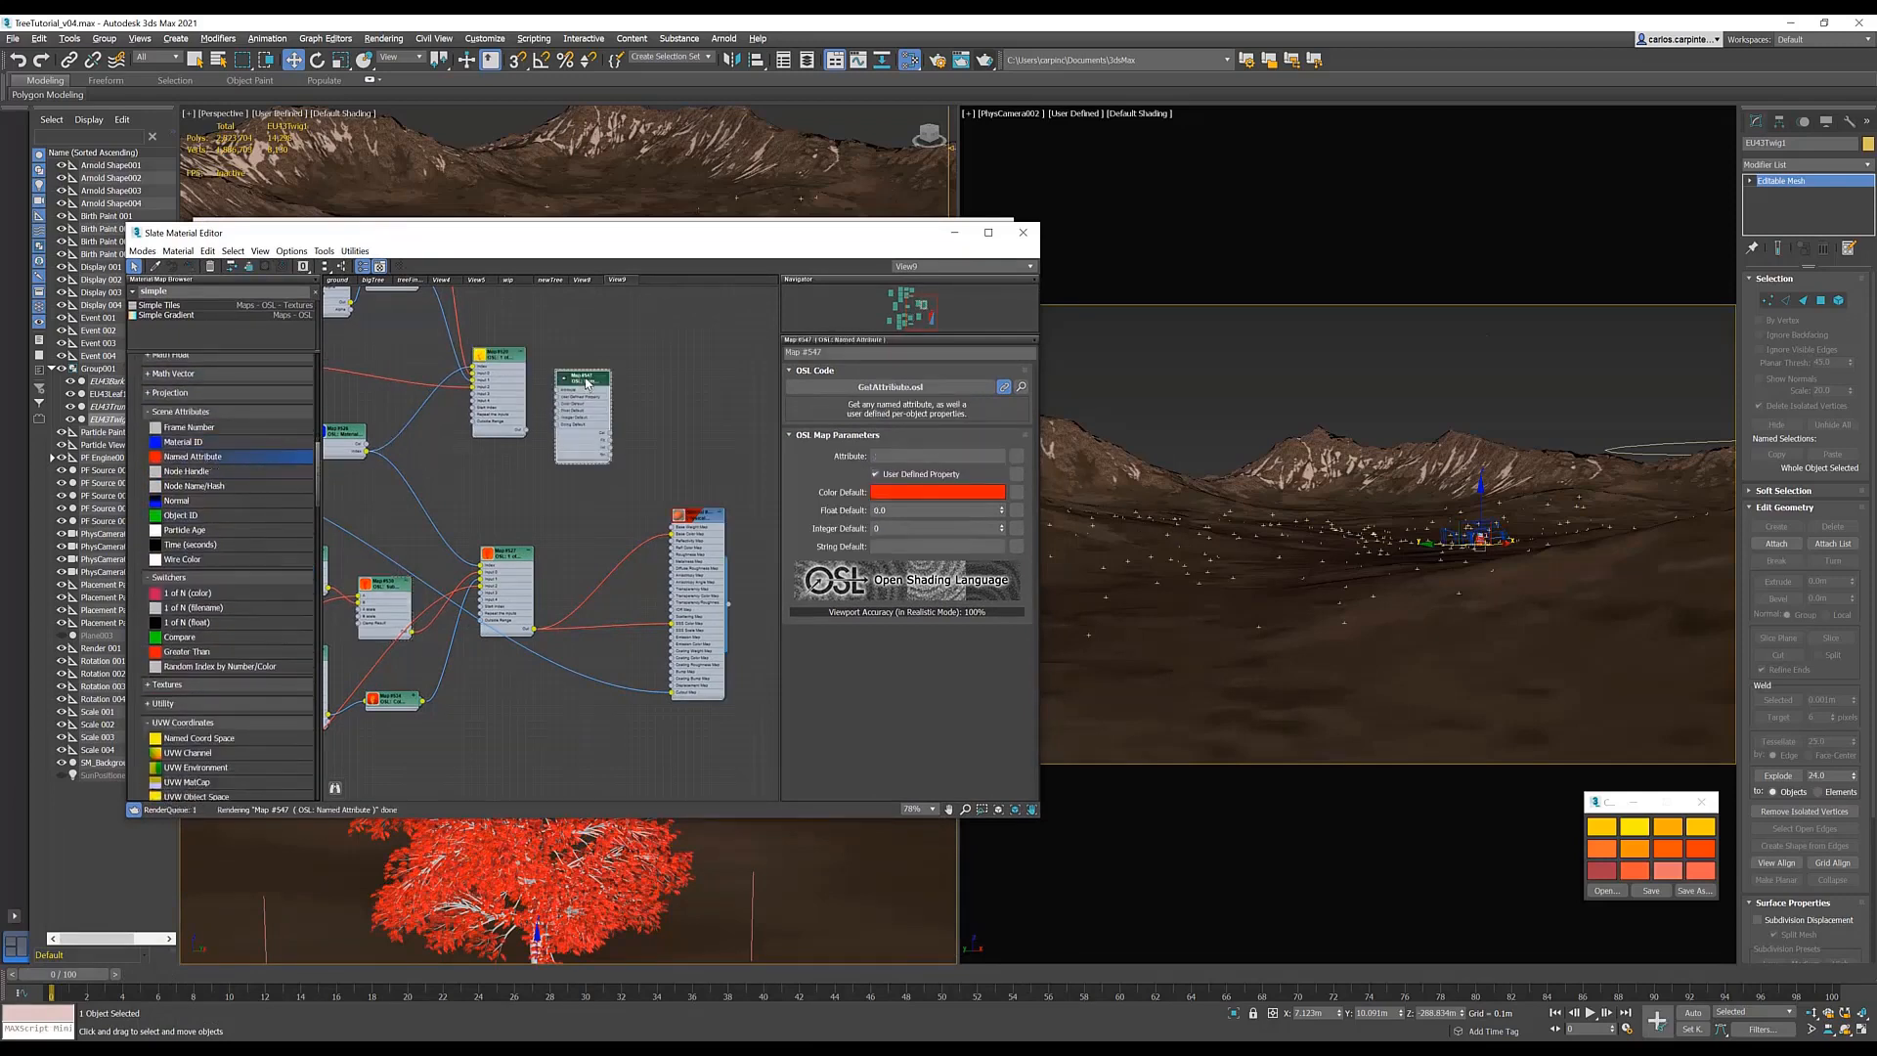
pyautogui.click(891, 453)
pyautogui.write('paID')
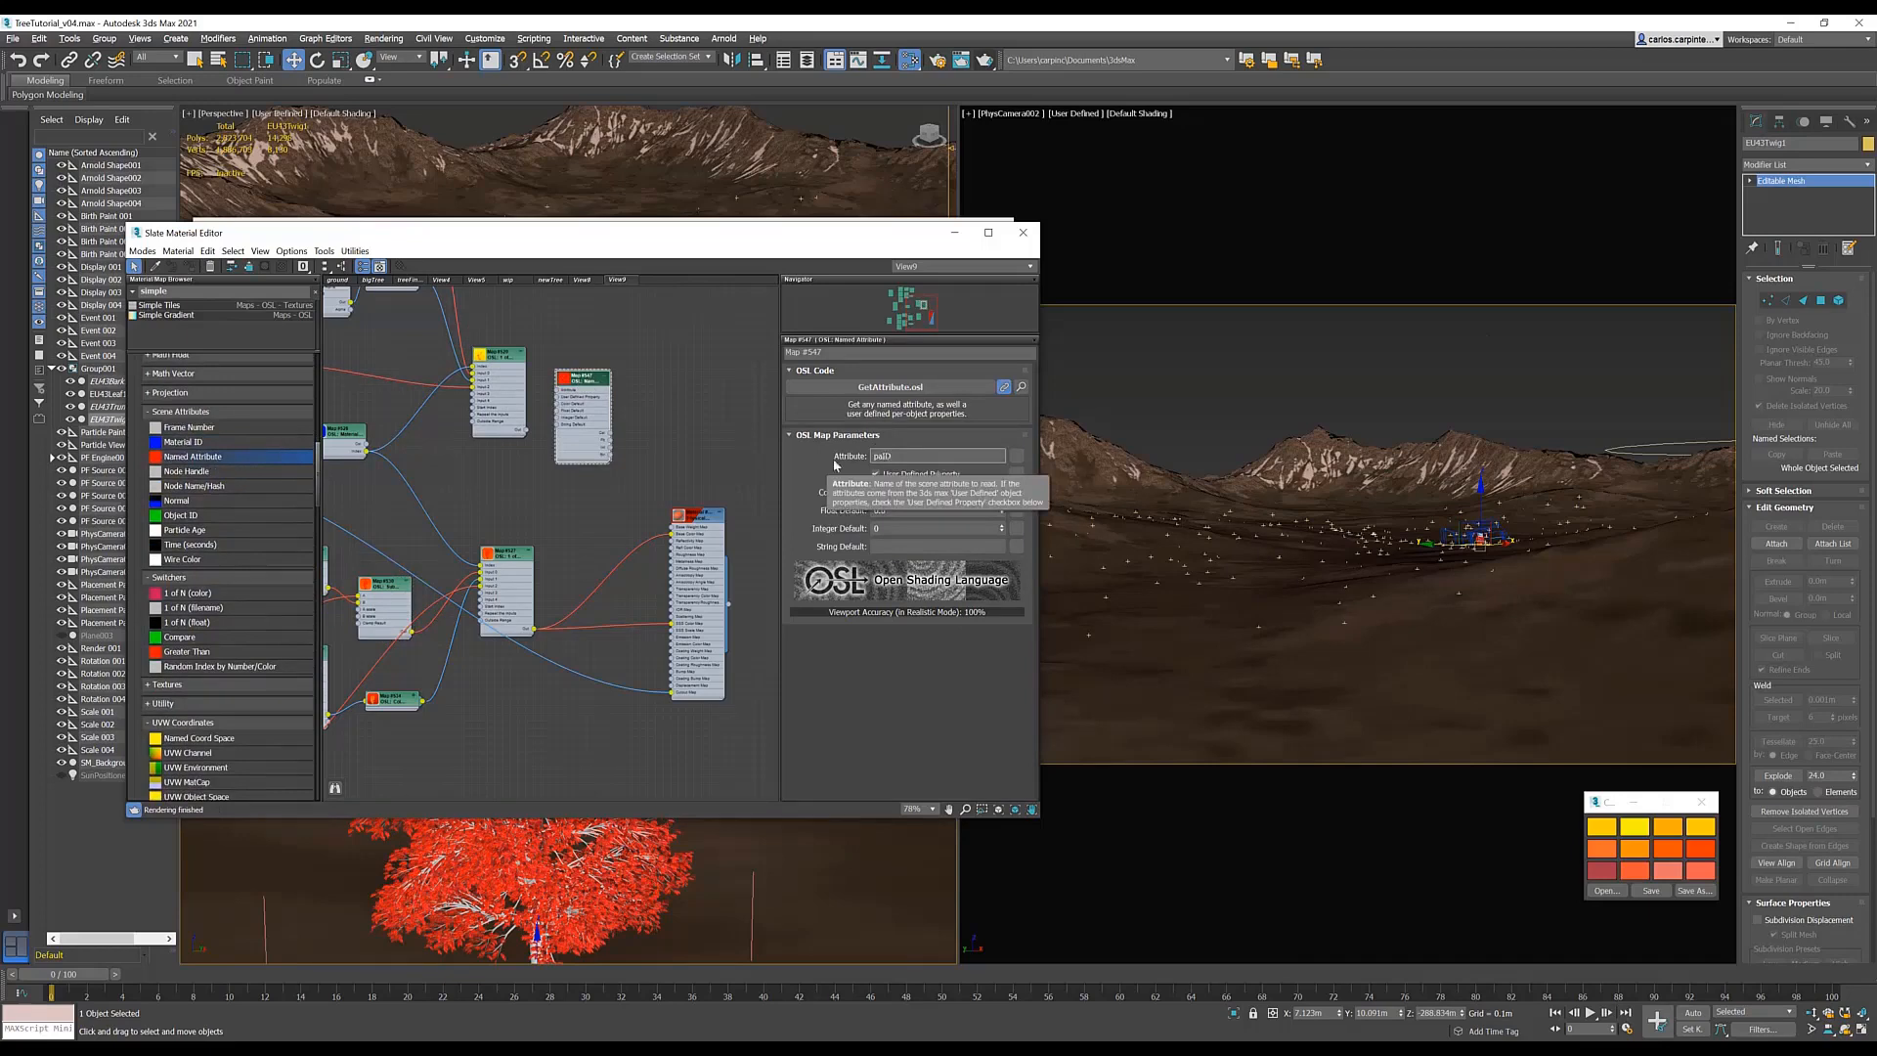
pyautogui.press('Return')
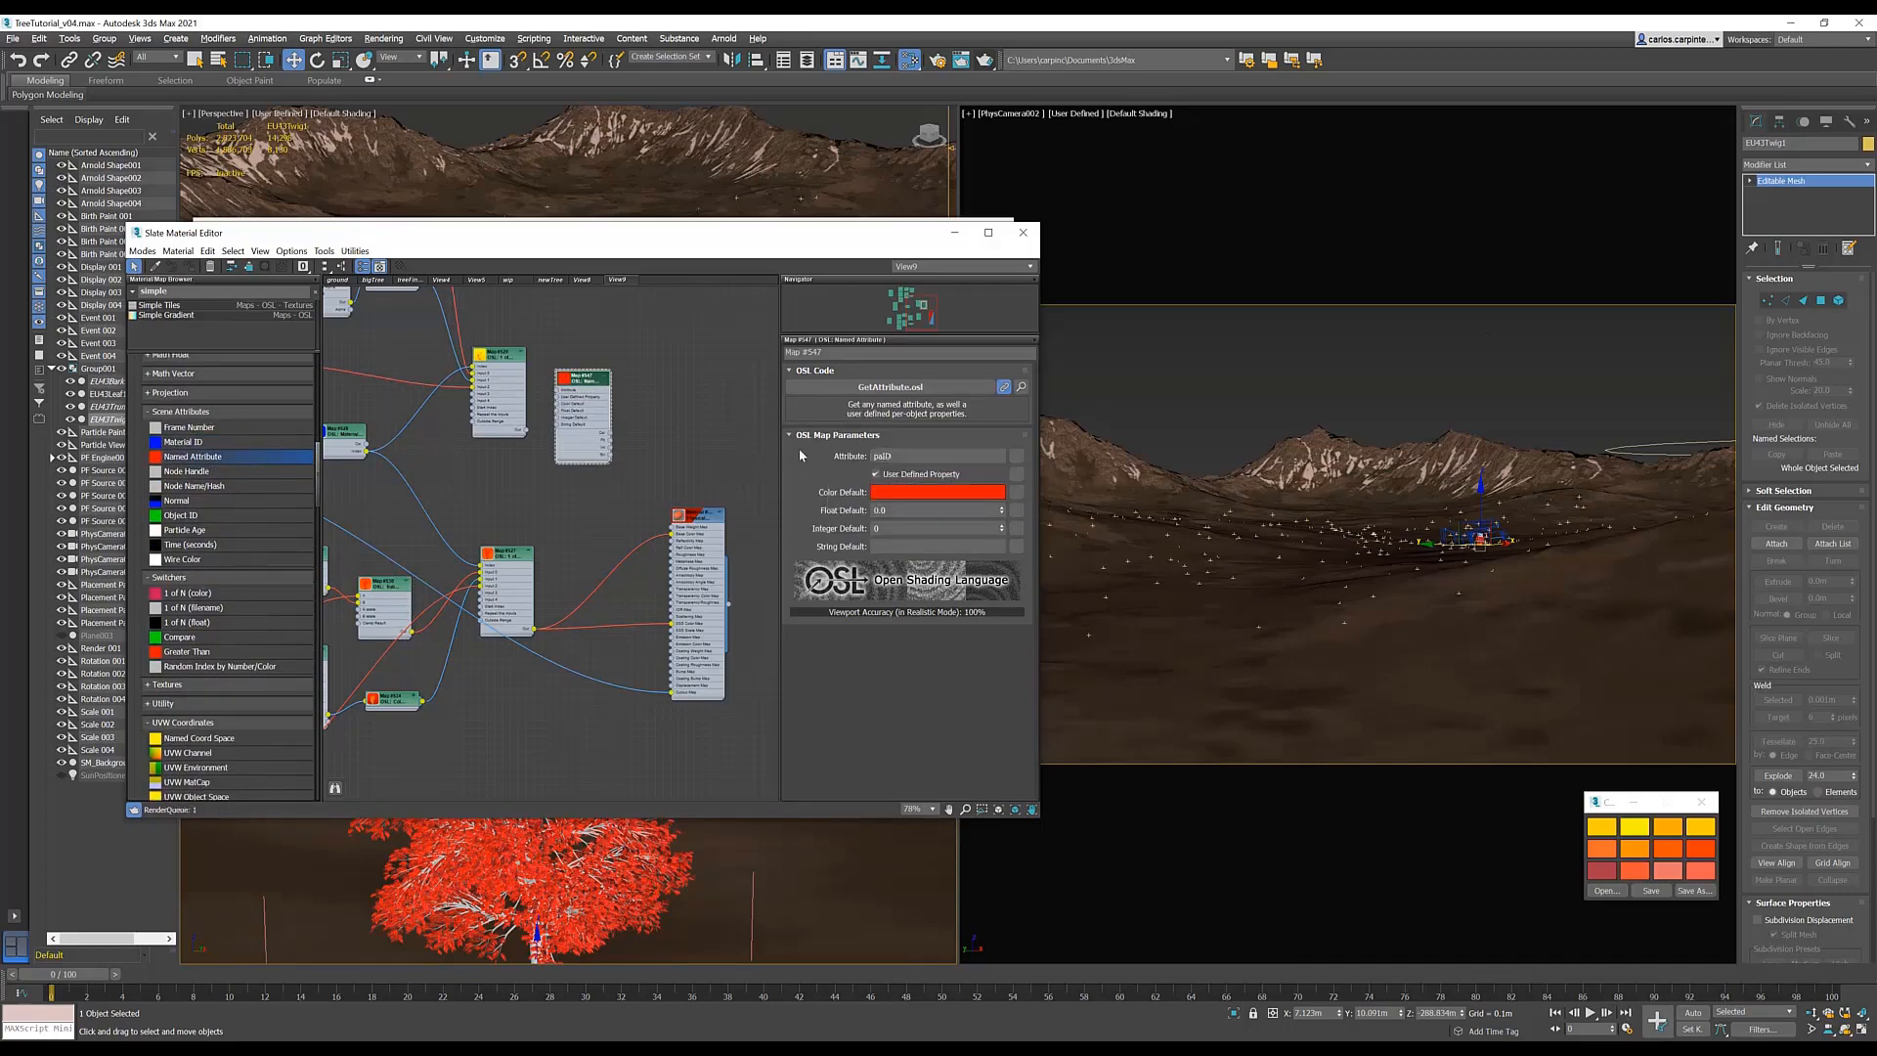
pyautogui.click(876, 475)
# - Add a Random by Index (color) map before the leaf material and connect the Named Attribute map's Int output to its Idx input
pyautogui.moveTo(704, 526); pyautogui.dragTo(749, 547)
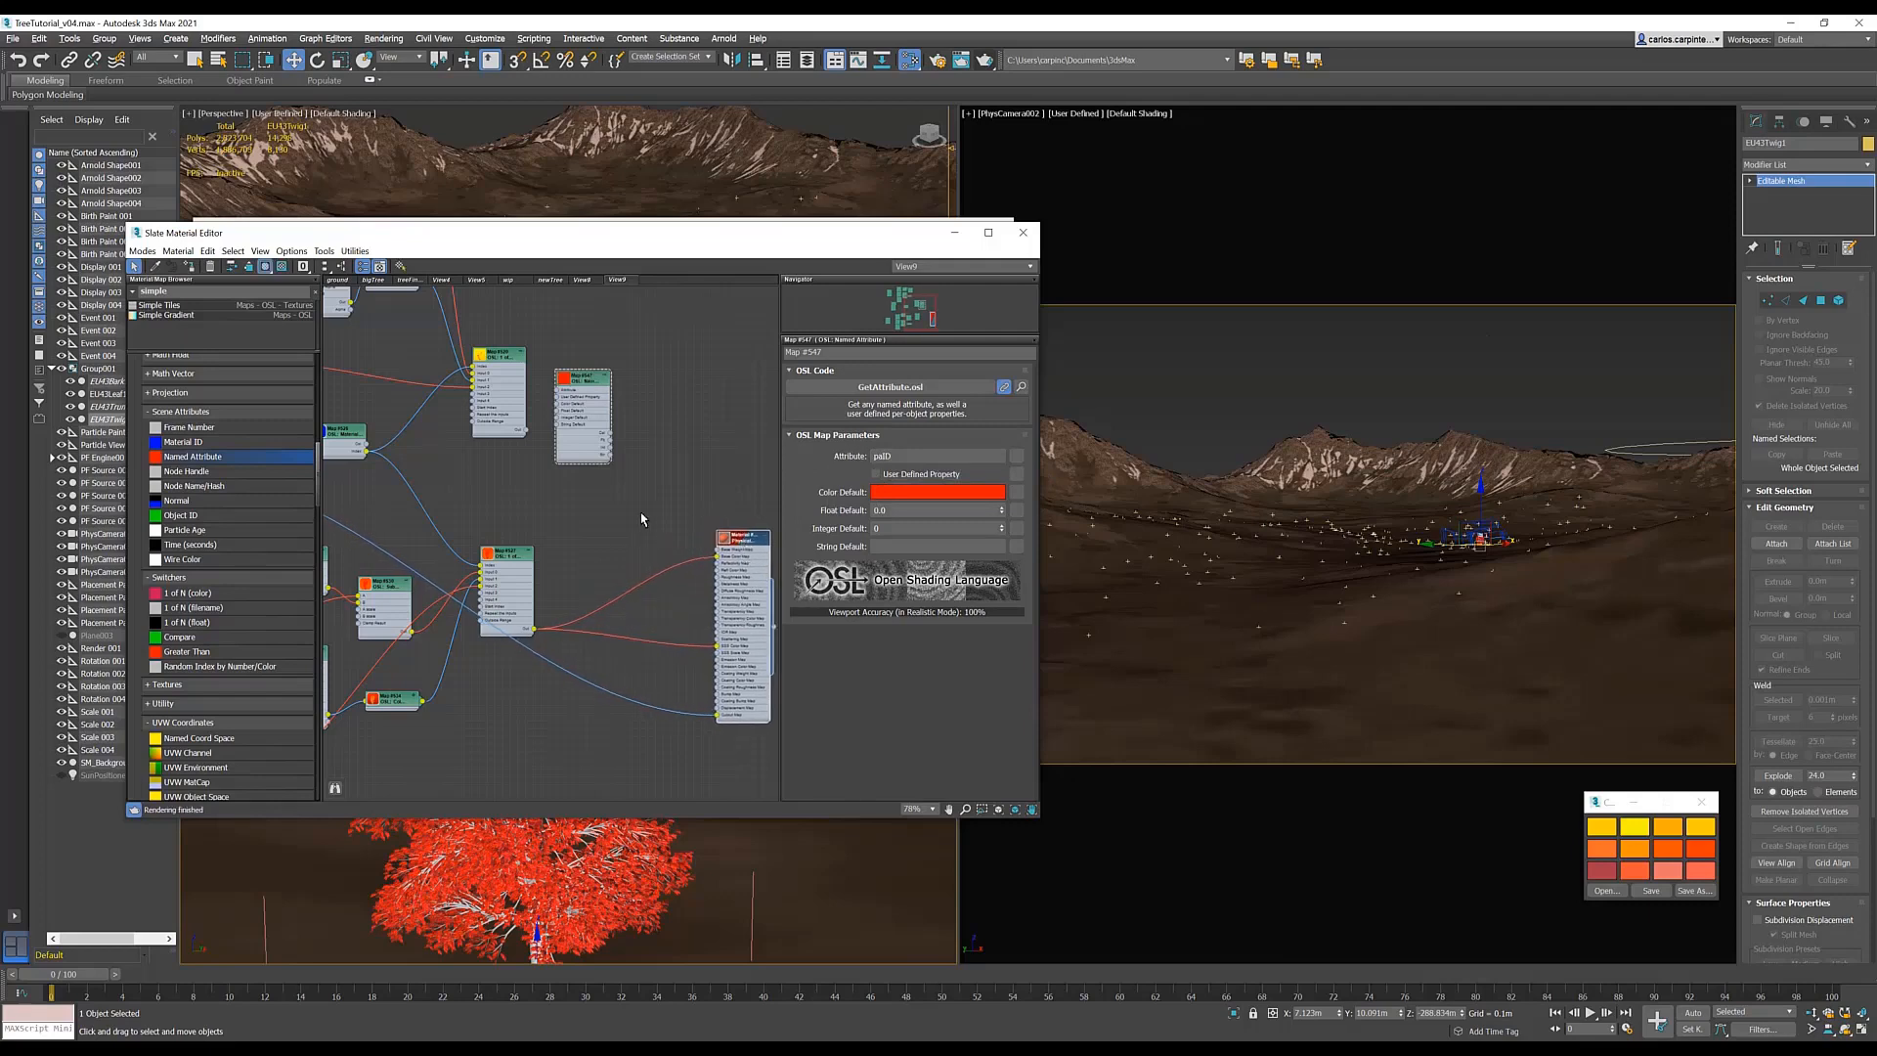
pyautogui.click(637, 513)
pyautogui.moveTo(683, 504); pyautogui.dragTo(617, 516, button='middle')
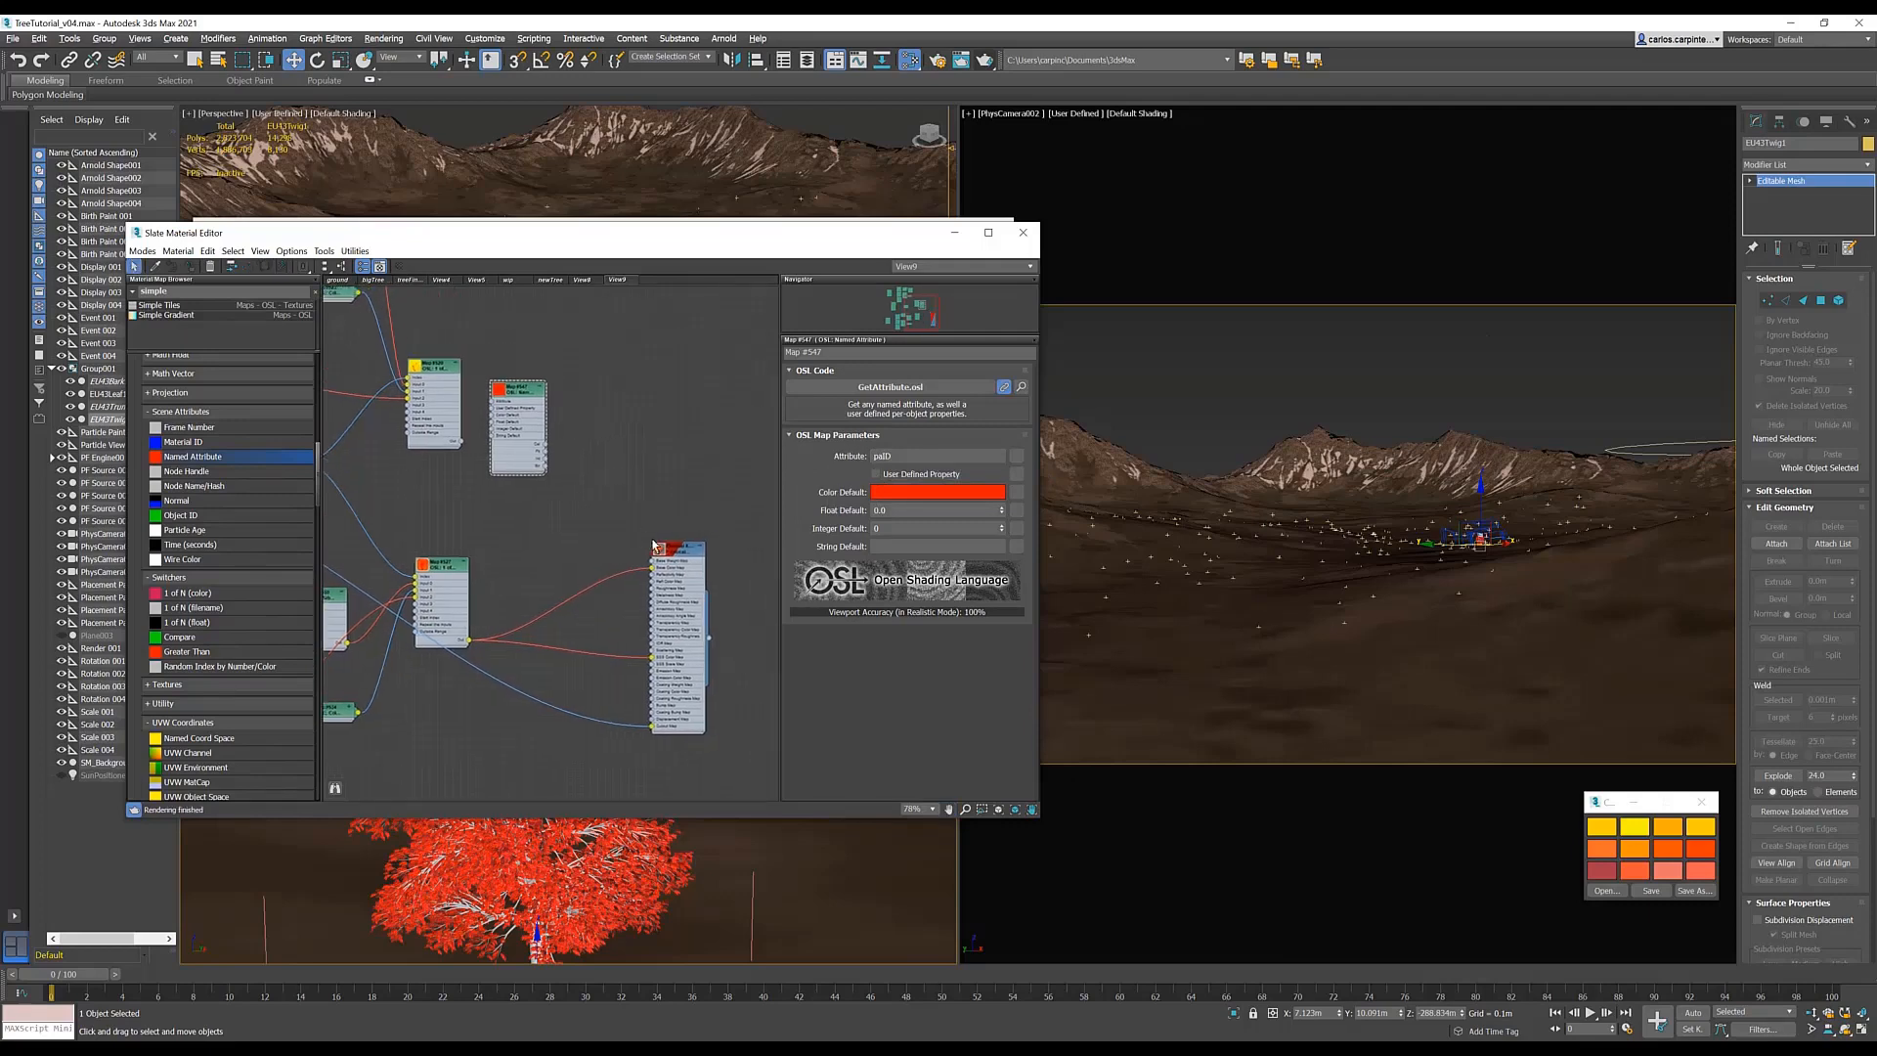
pyautogui.moveTo(674, 553); pyautogui.dragTo(700, 562)
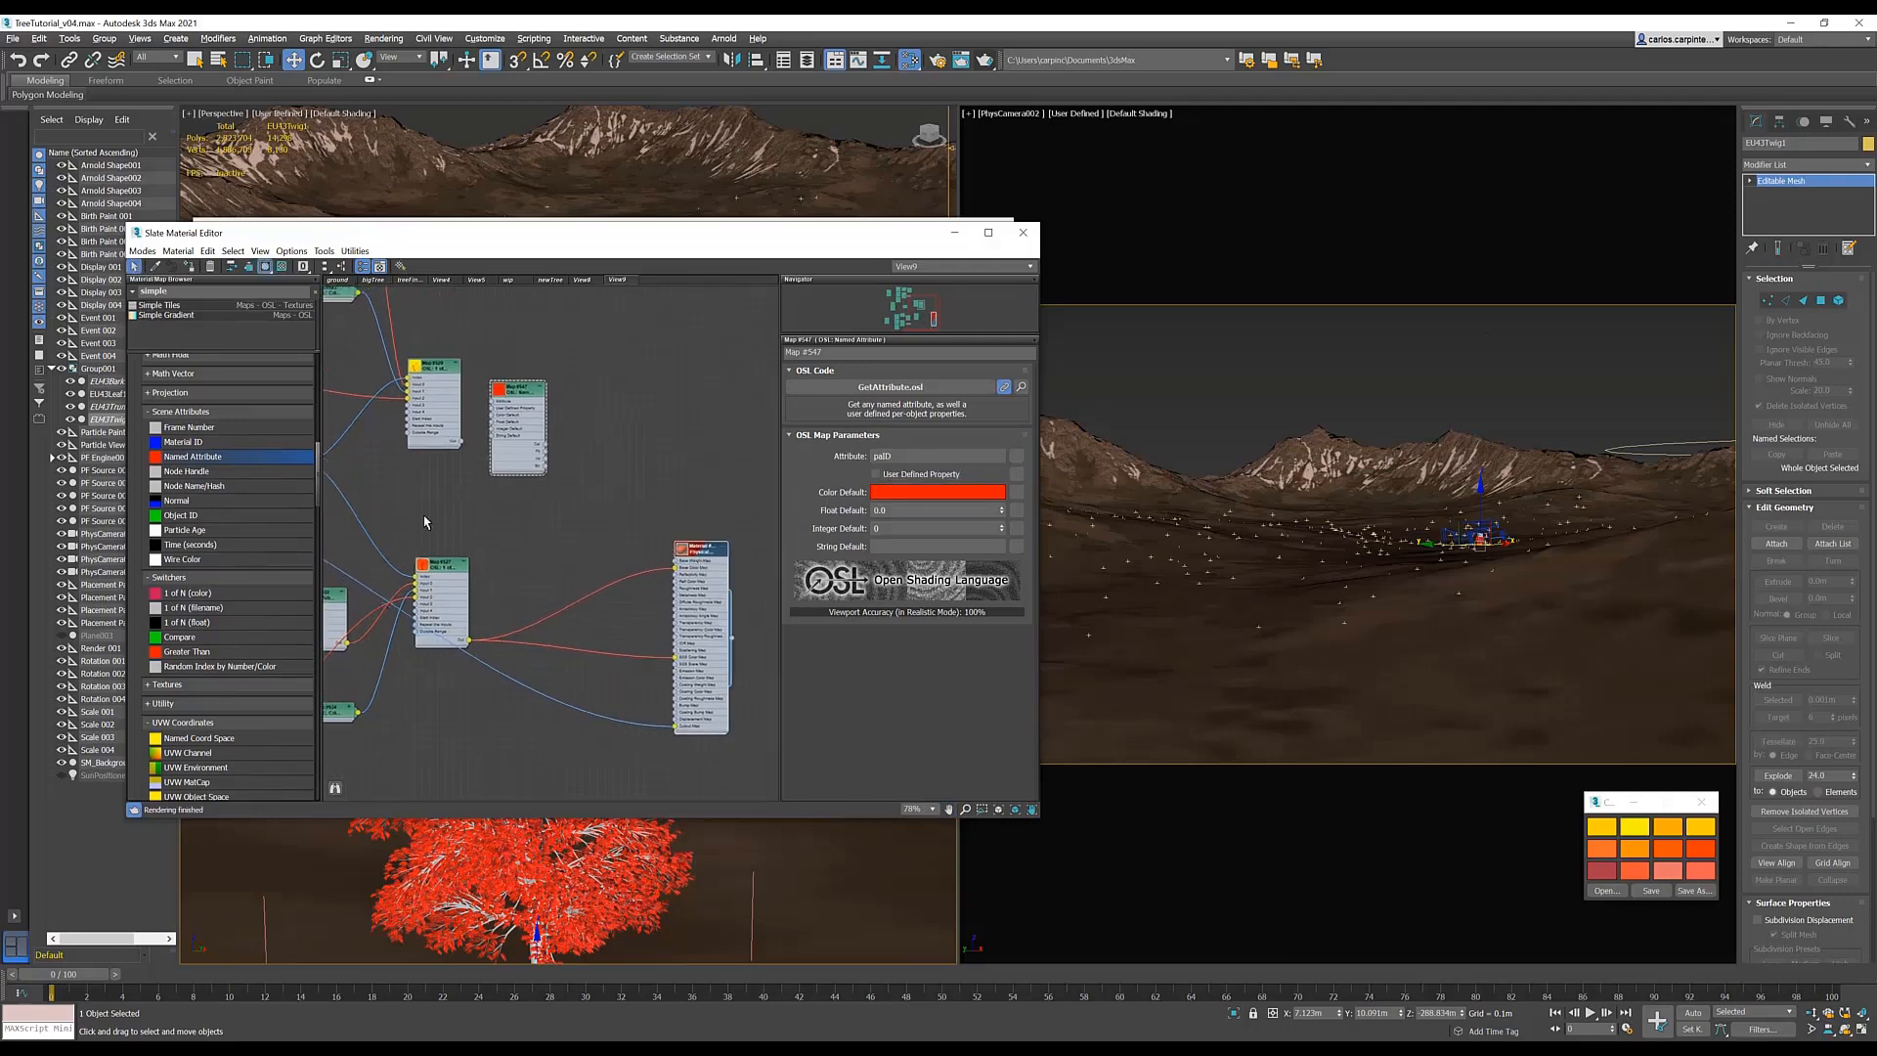
pyautogui.moveTo(321, 461)
pyautogui.mouseDown()
pyautogui.moveTo(321, 408)
pyautogui.moveTo(323, 433)
pyautogui.mouseUp()
pyautogui.click(171, 534)
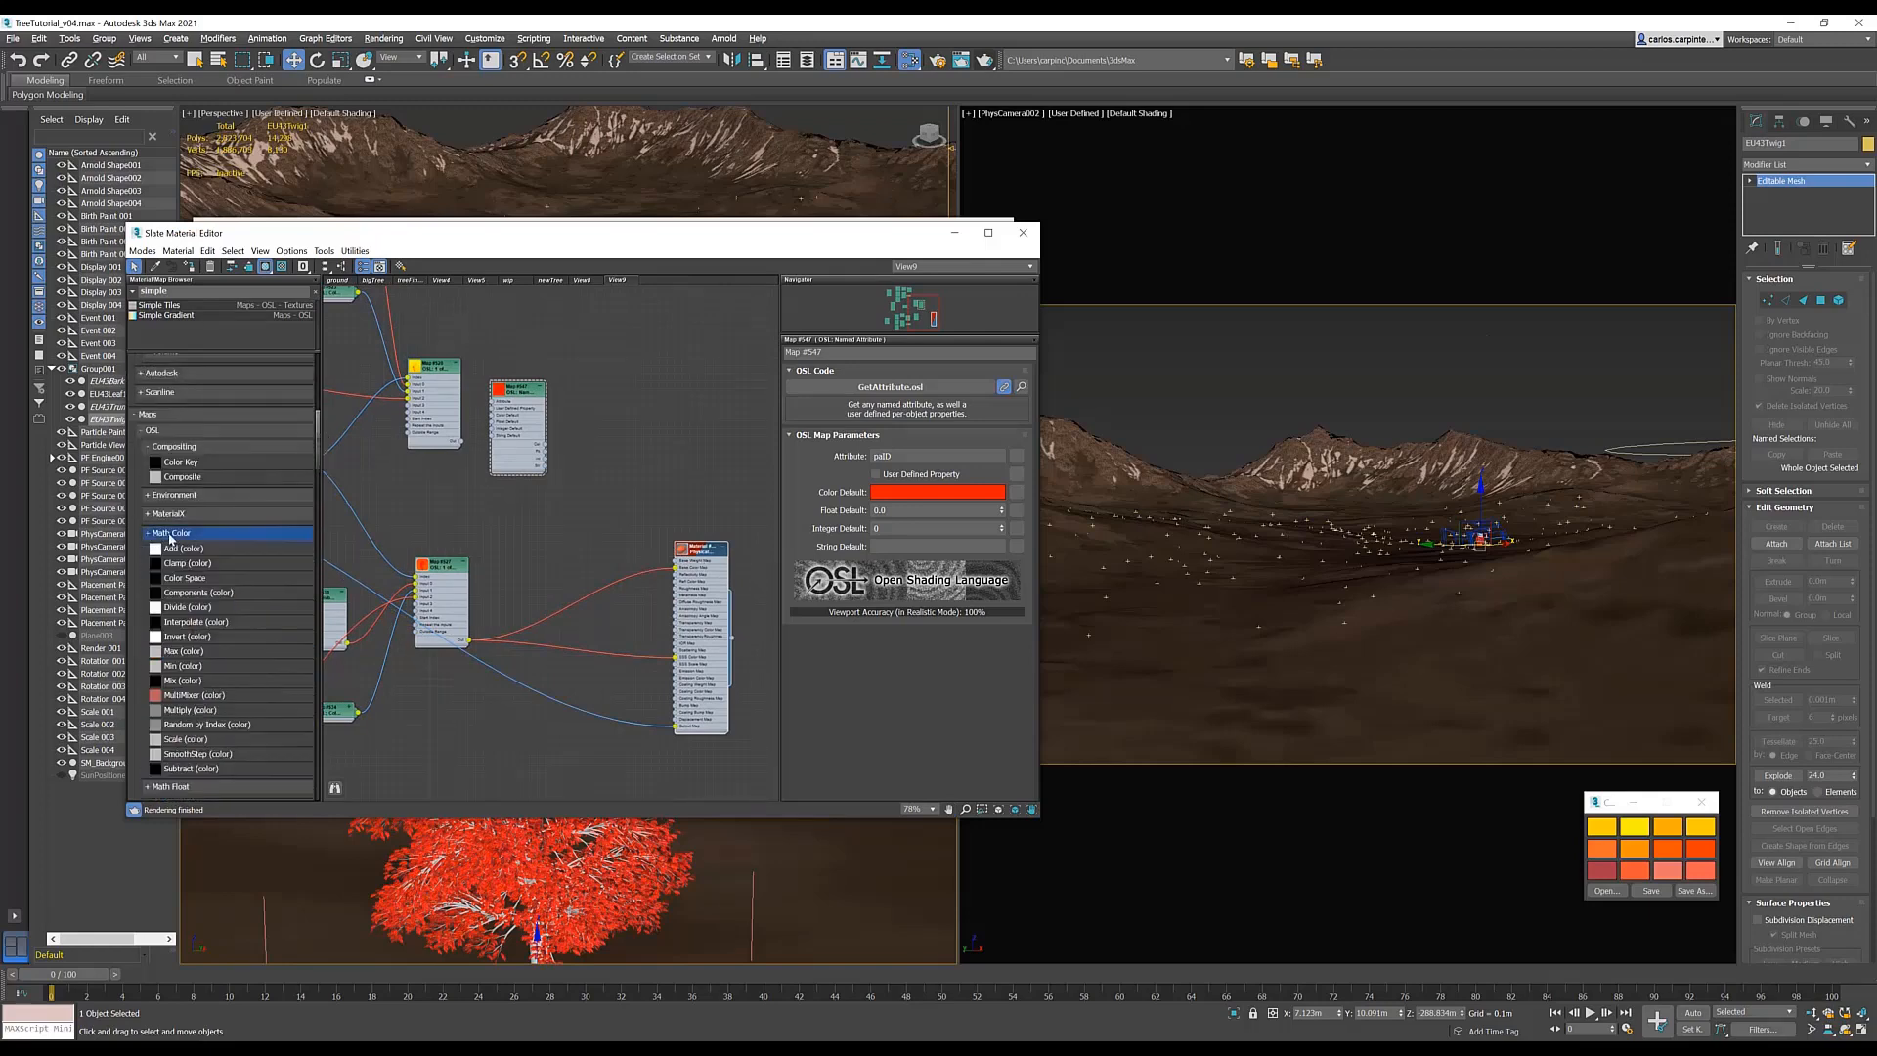
pyautogui.scroll(-2, 176, 586)
pyautogui.moveTo(181, 657); pyautogui.dragTo(637, 531)
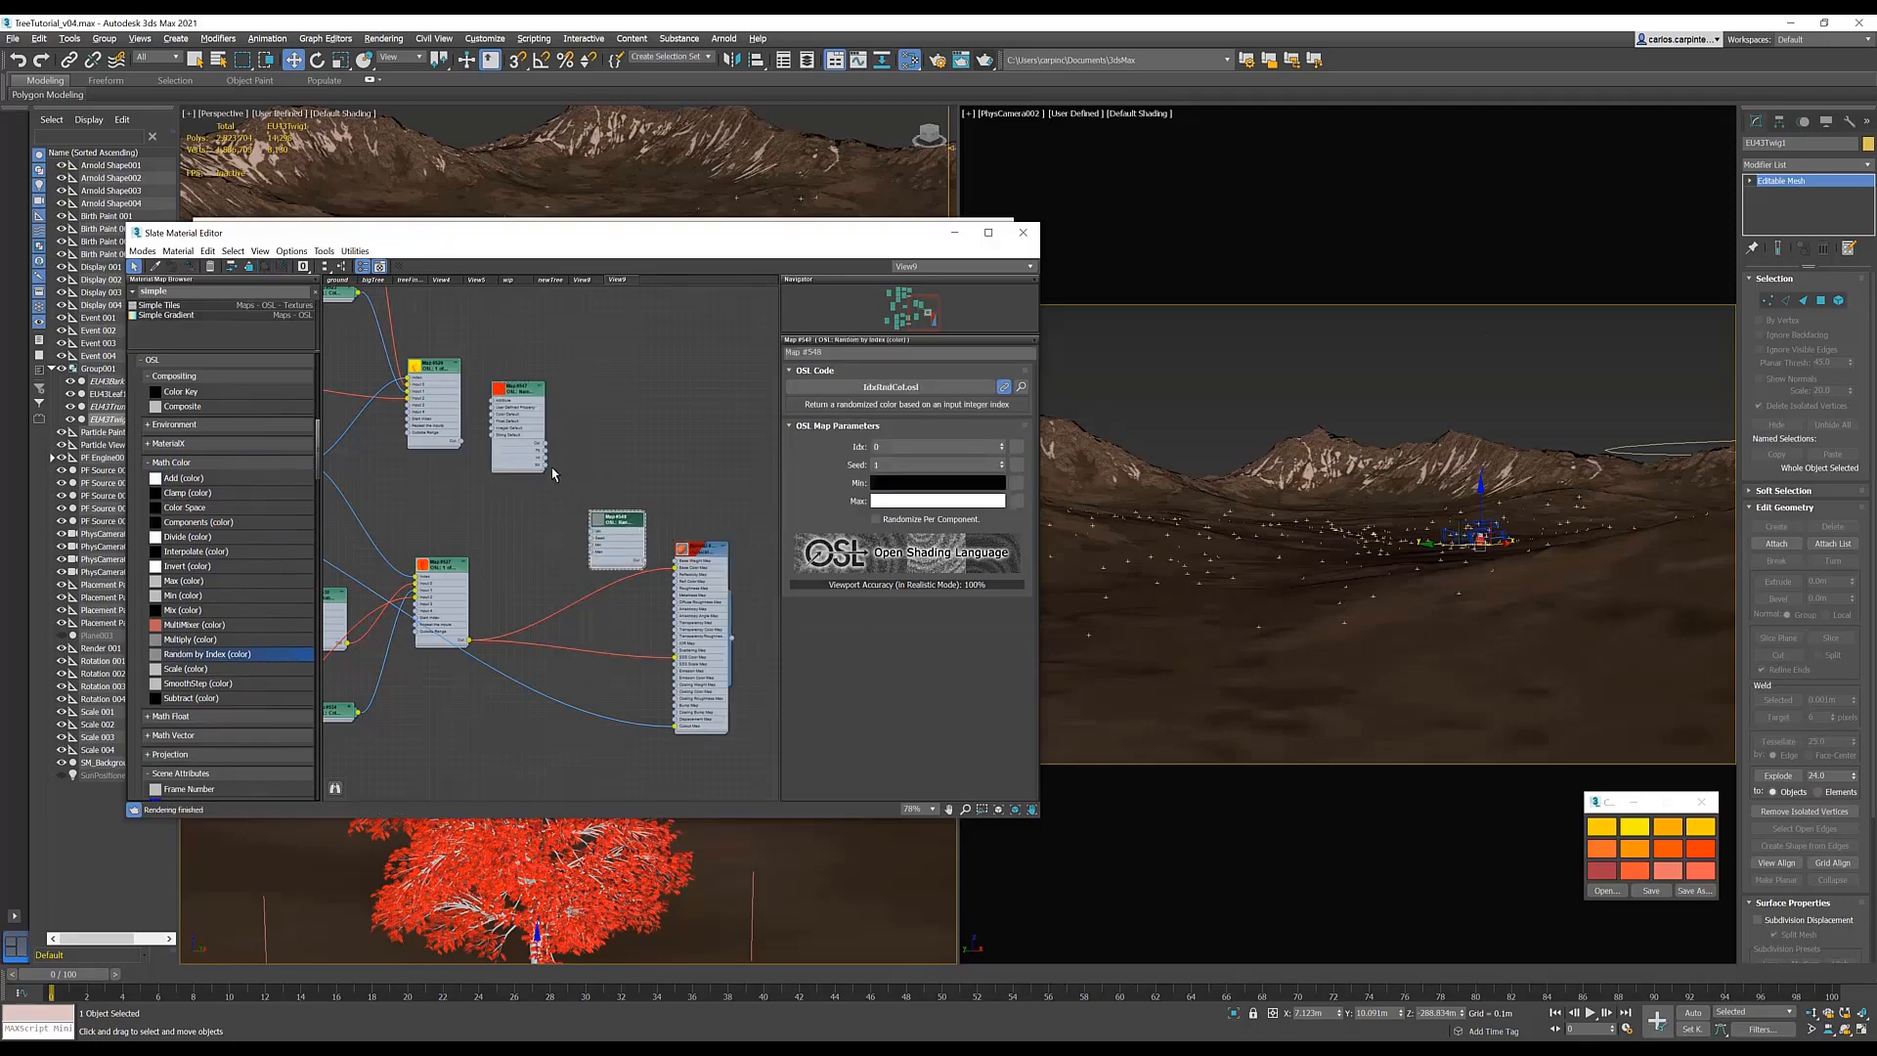
pyautogui.scroll(8, 543, 455)
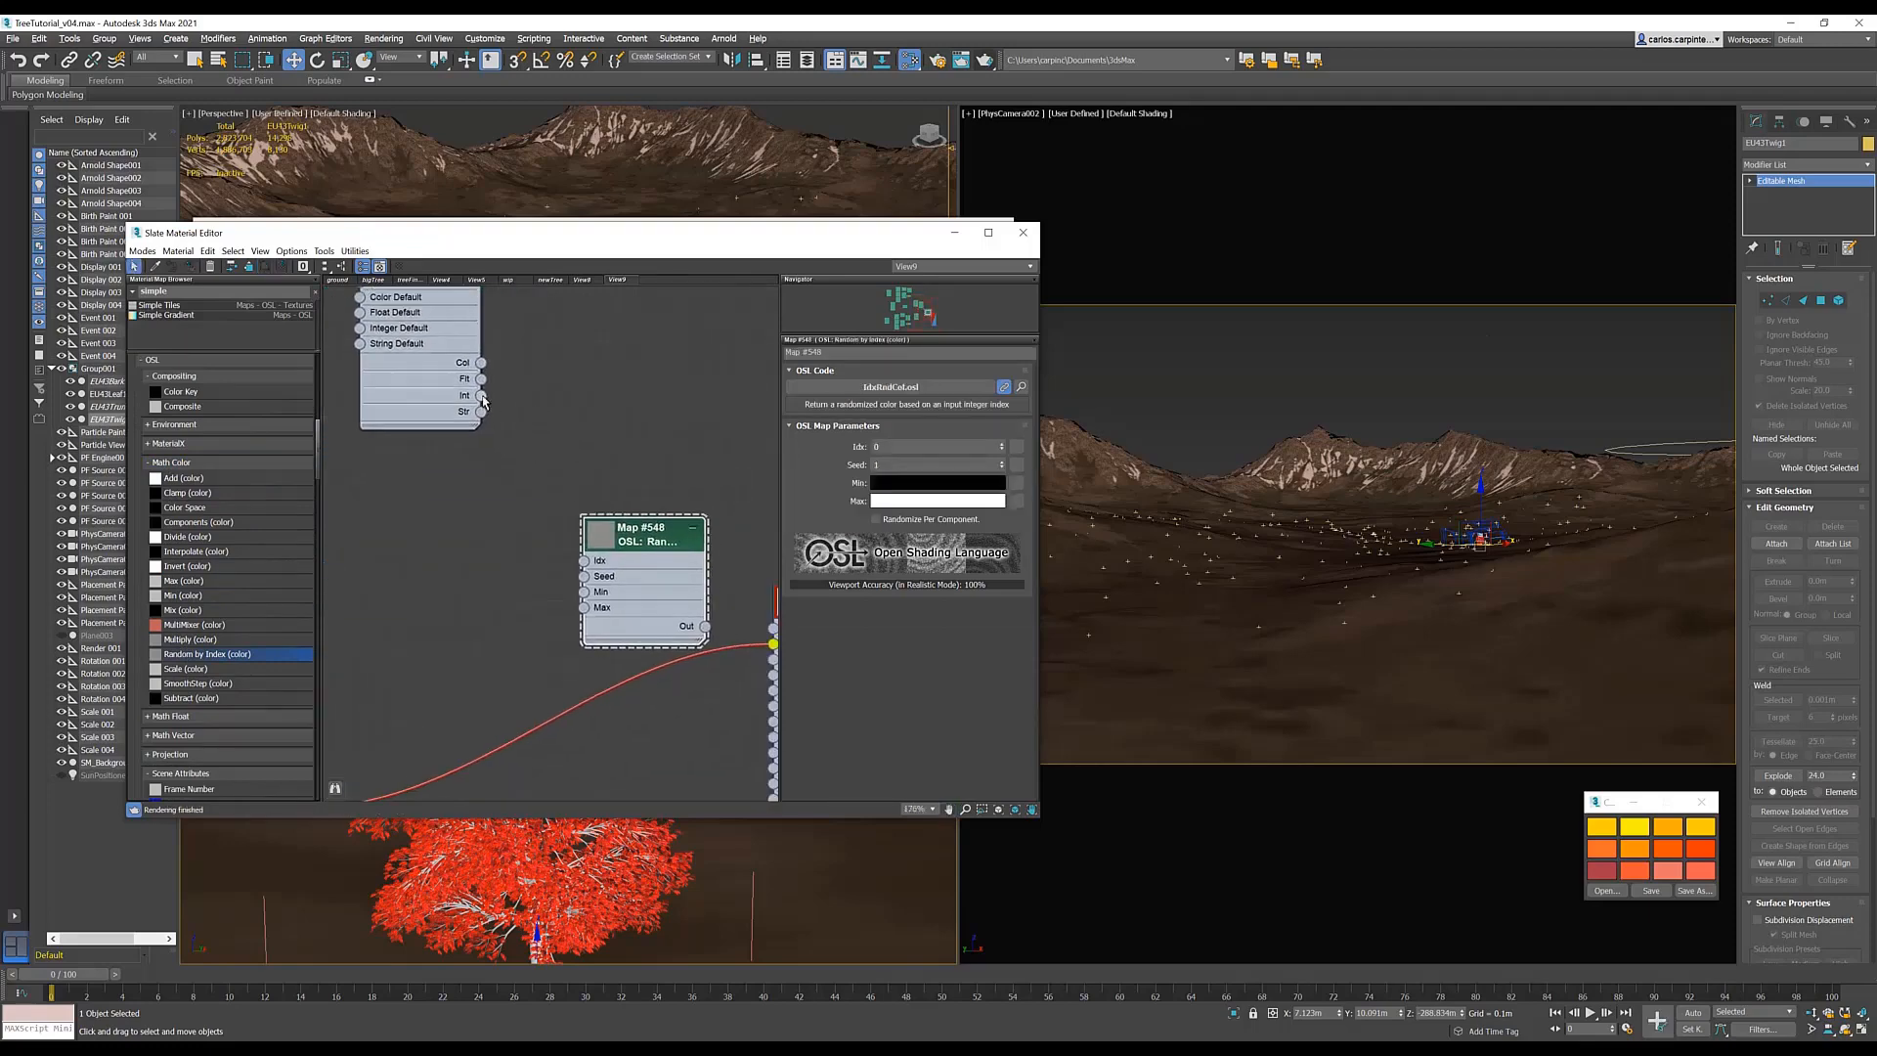
pyautogui.moveTo(481, 395); pyautogui.dragTo(584, 560)
# - Connect the upper 1 of N map to the Random by Index map's Min input and the lower 1 of N map to Max
pyautogui.scroll(-4, 551, 587)
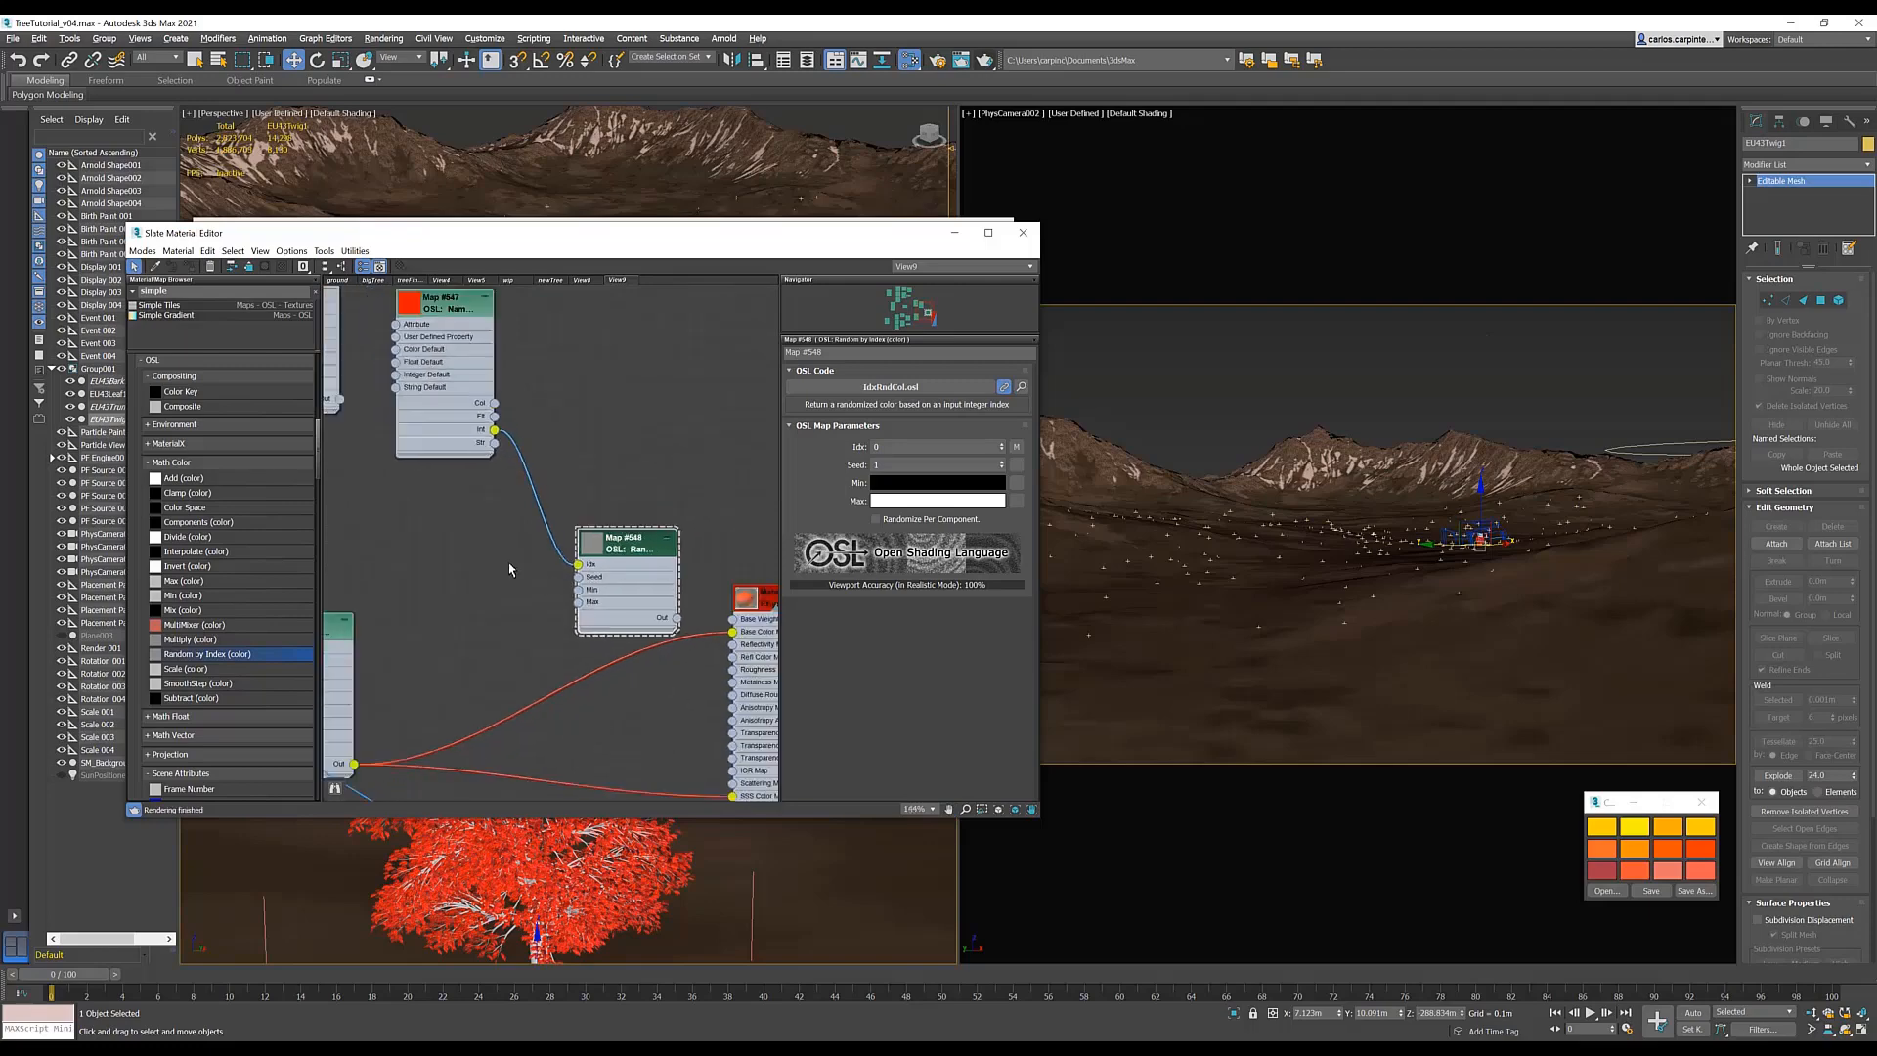
pyautogui.moveTo(354, 381); pyautogui.dragTo(465, 369, button='middle')
pyautogui.moveTo(466, 370); pyautogui.dragTo(486, 504)
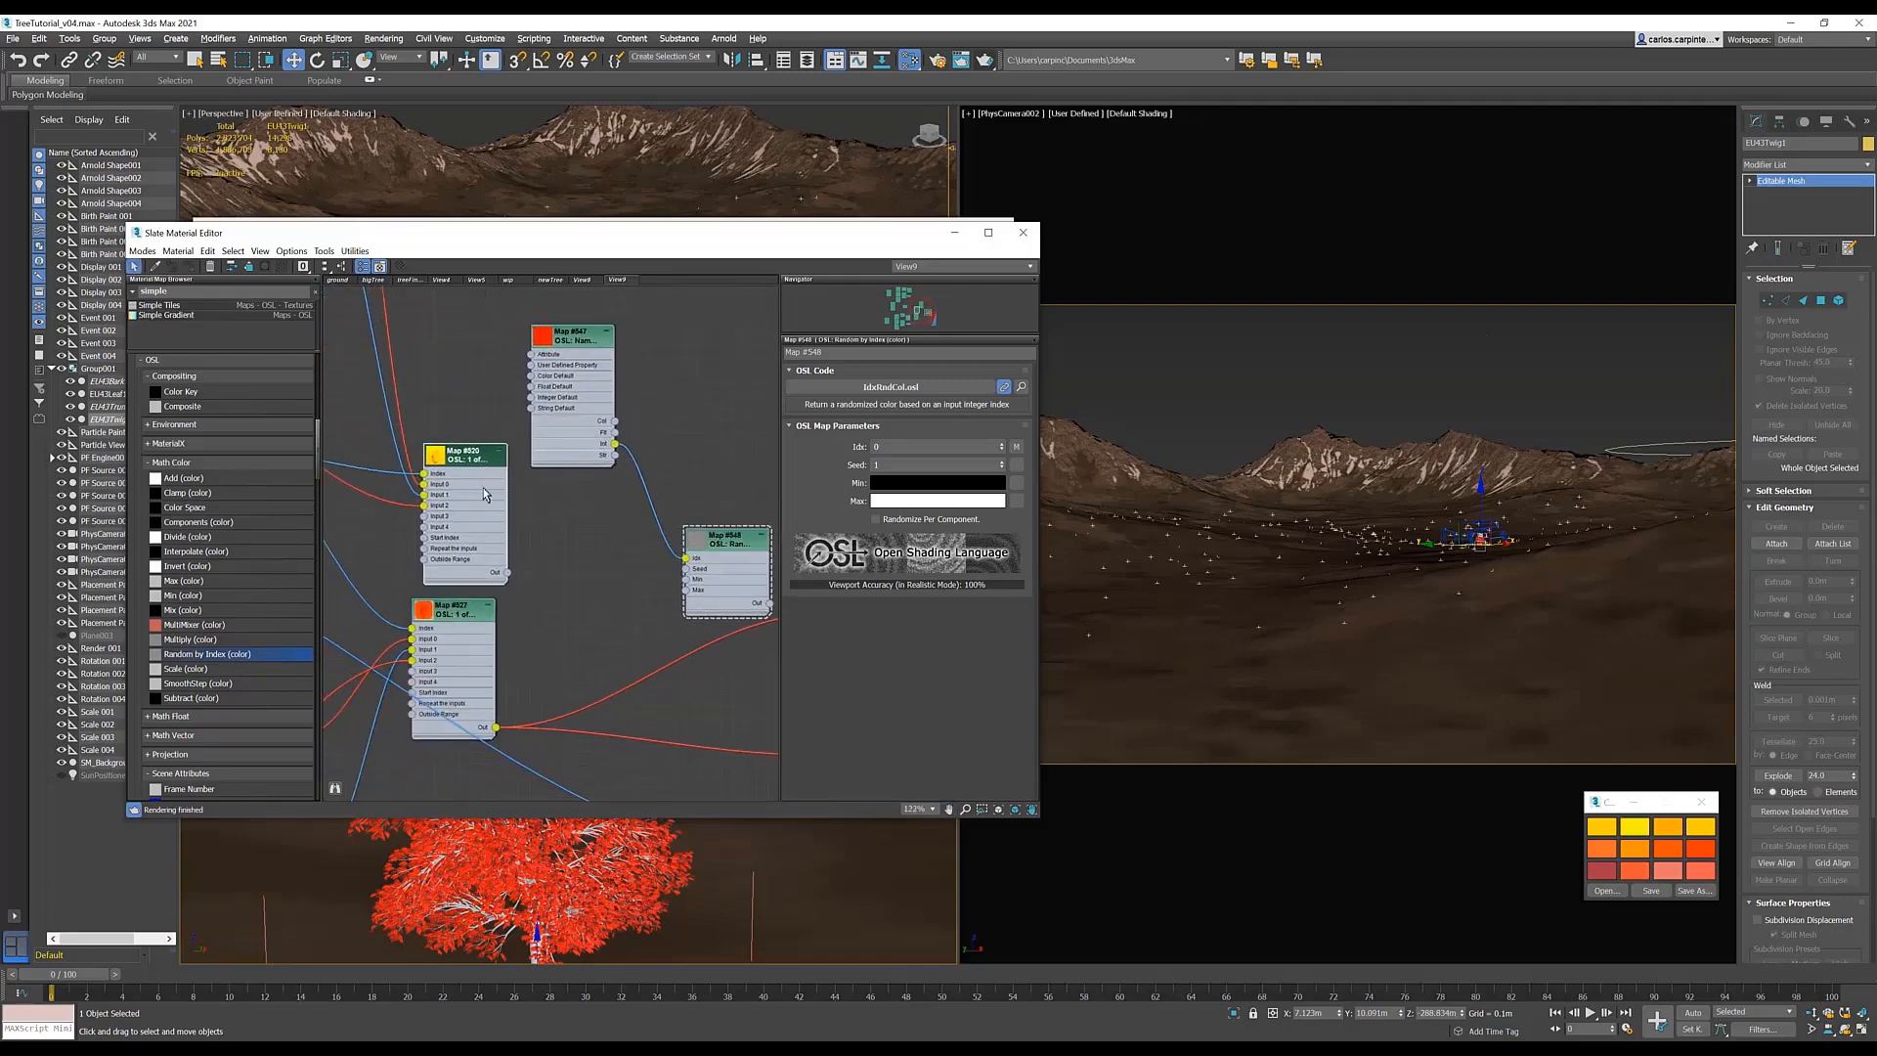
pyautogui.moveTo(464, 612); pyautogui.dragTo(686, 578)
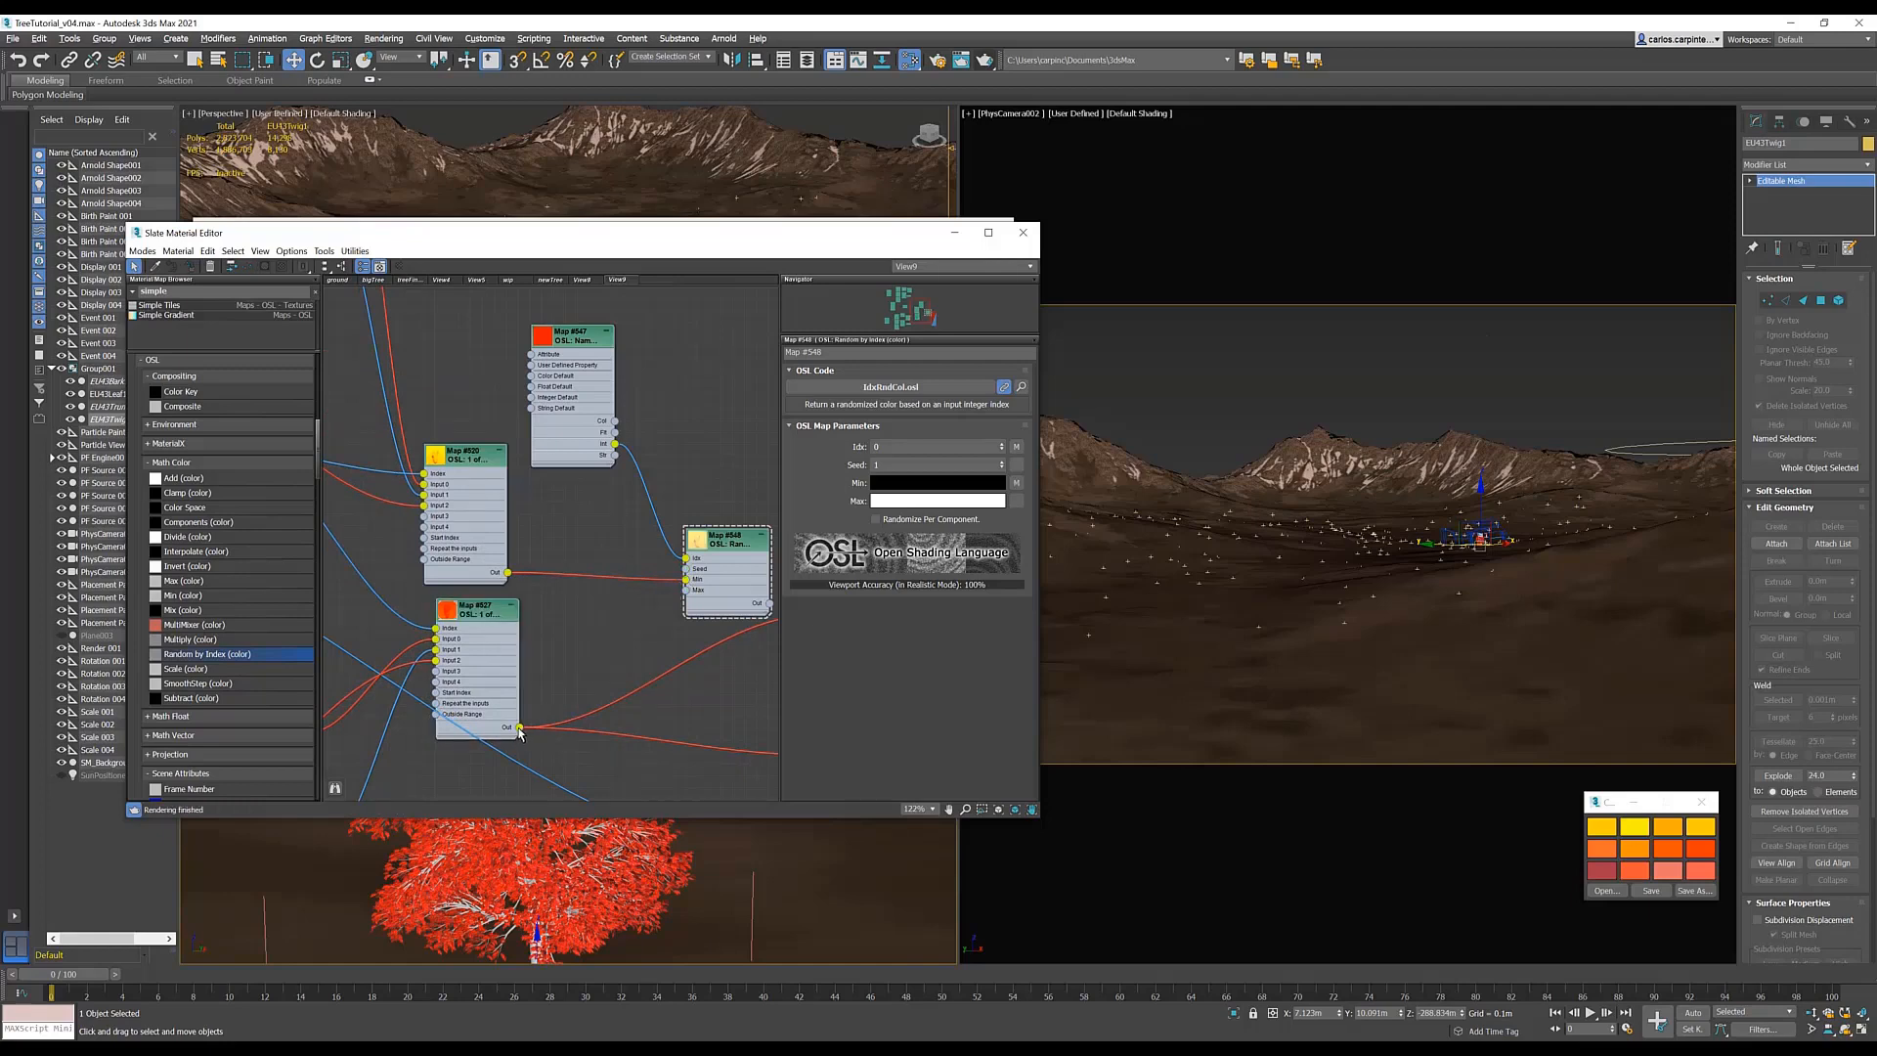
pyautogui.moveTo(519, 728); pyautogui.dragTo(684, 589)
# - Connect the Random by Index map's output to the leaf material's Base Color Map and SSS Color Map inputs
pyautogui.moveTo(748, 466); pyautogui.dragTo(459, 413, button='middle')
pyautogui.moveTo(560, 529); pyautogui.dragTo(631, 493)
pyautogui.moveTo(482, 550); pyautogui.dragTo(601, 526)
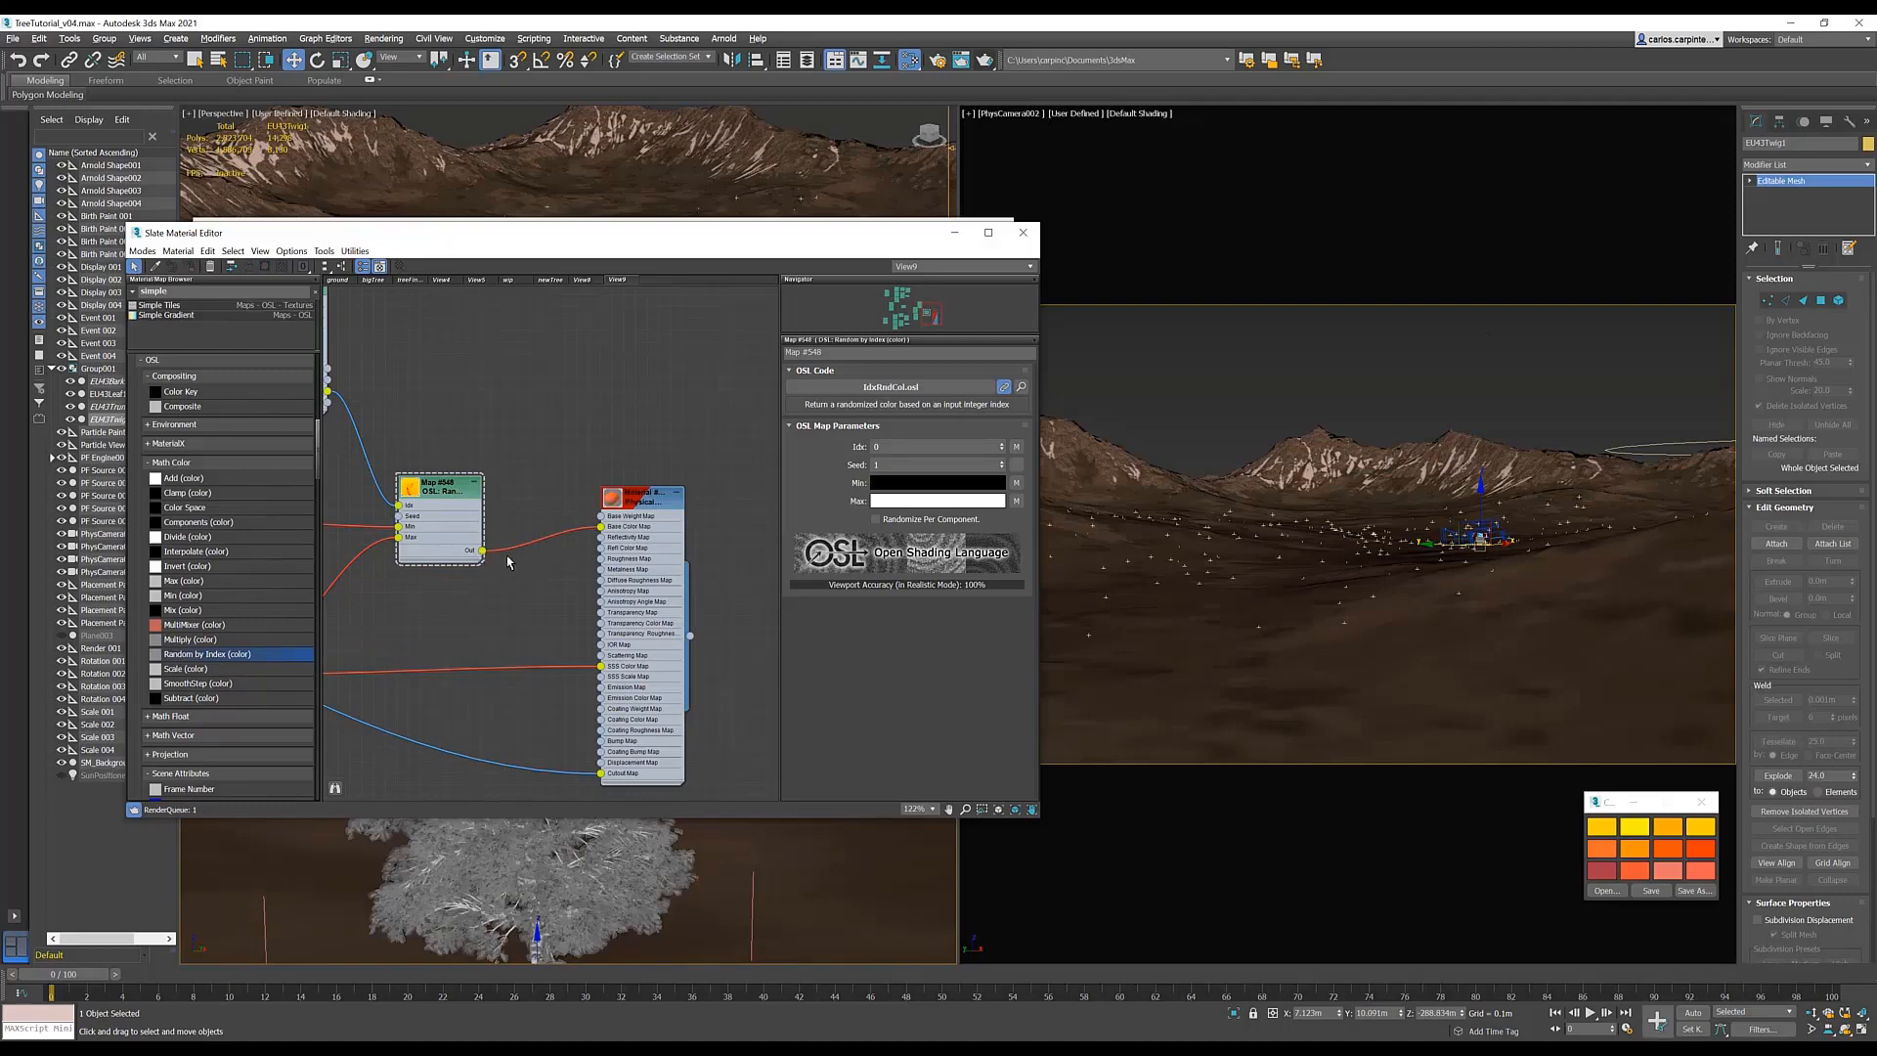
pyautogui.moveTo(482, 554); pyautogui.dragTo(598, 662)
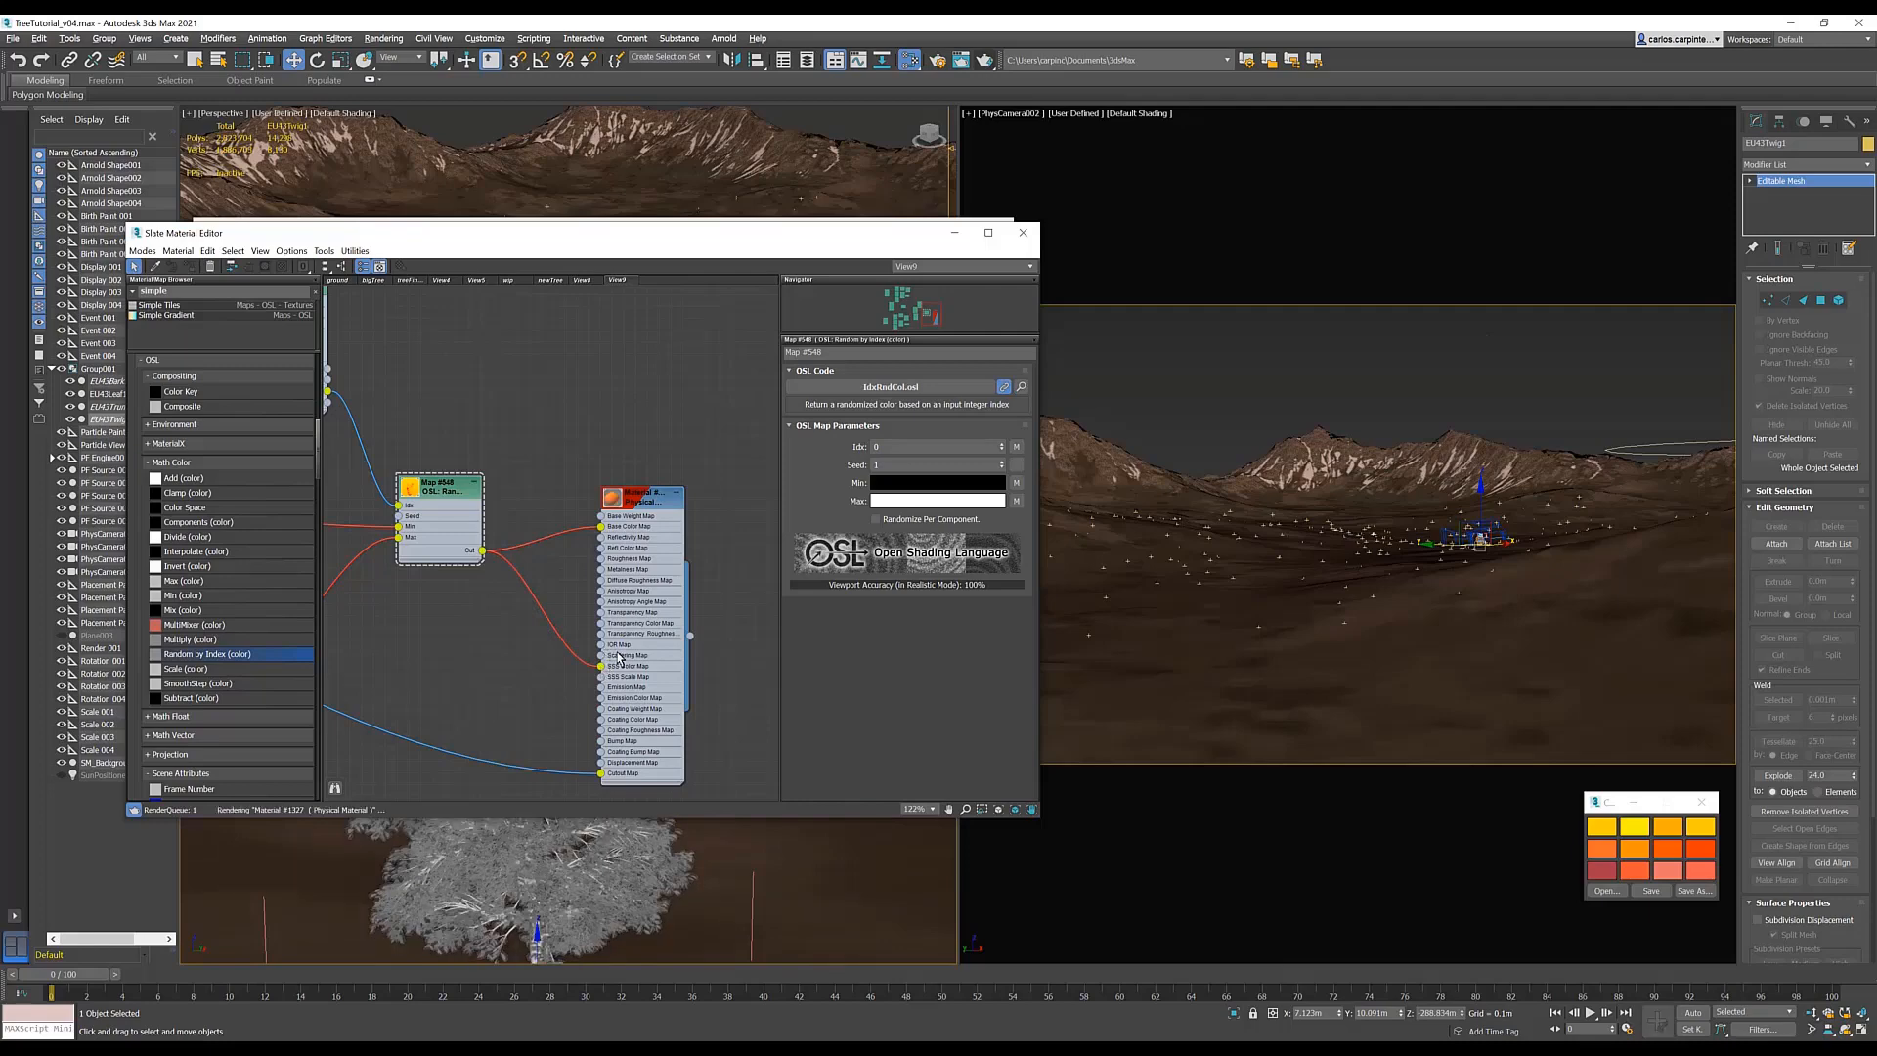
pyautogui.scroll(-2, 548, 408)
pyautogui.moveTo(548, 409); pyautogui.dragTo(628, 432, button='middle')
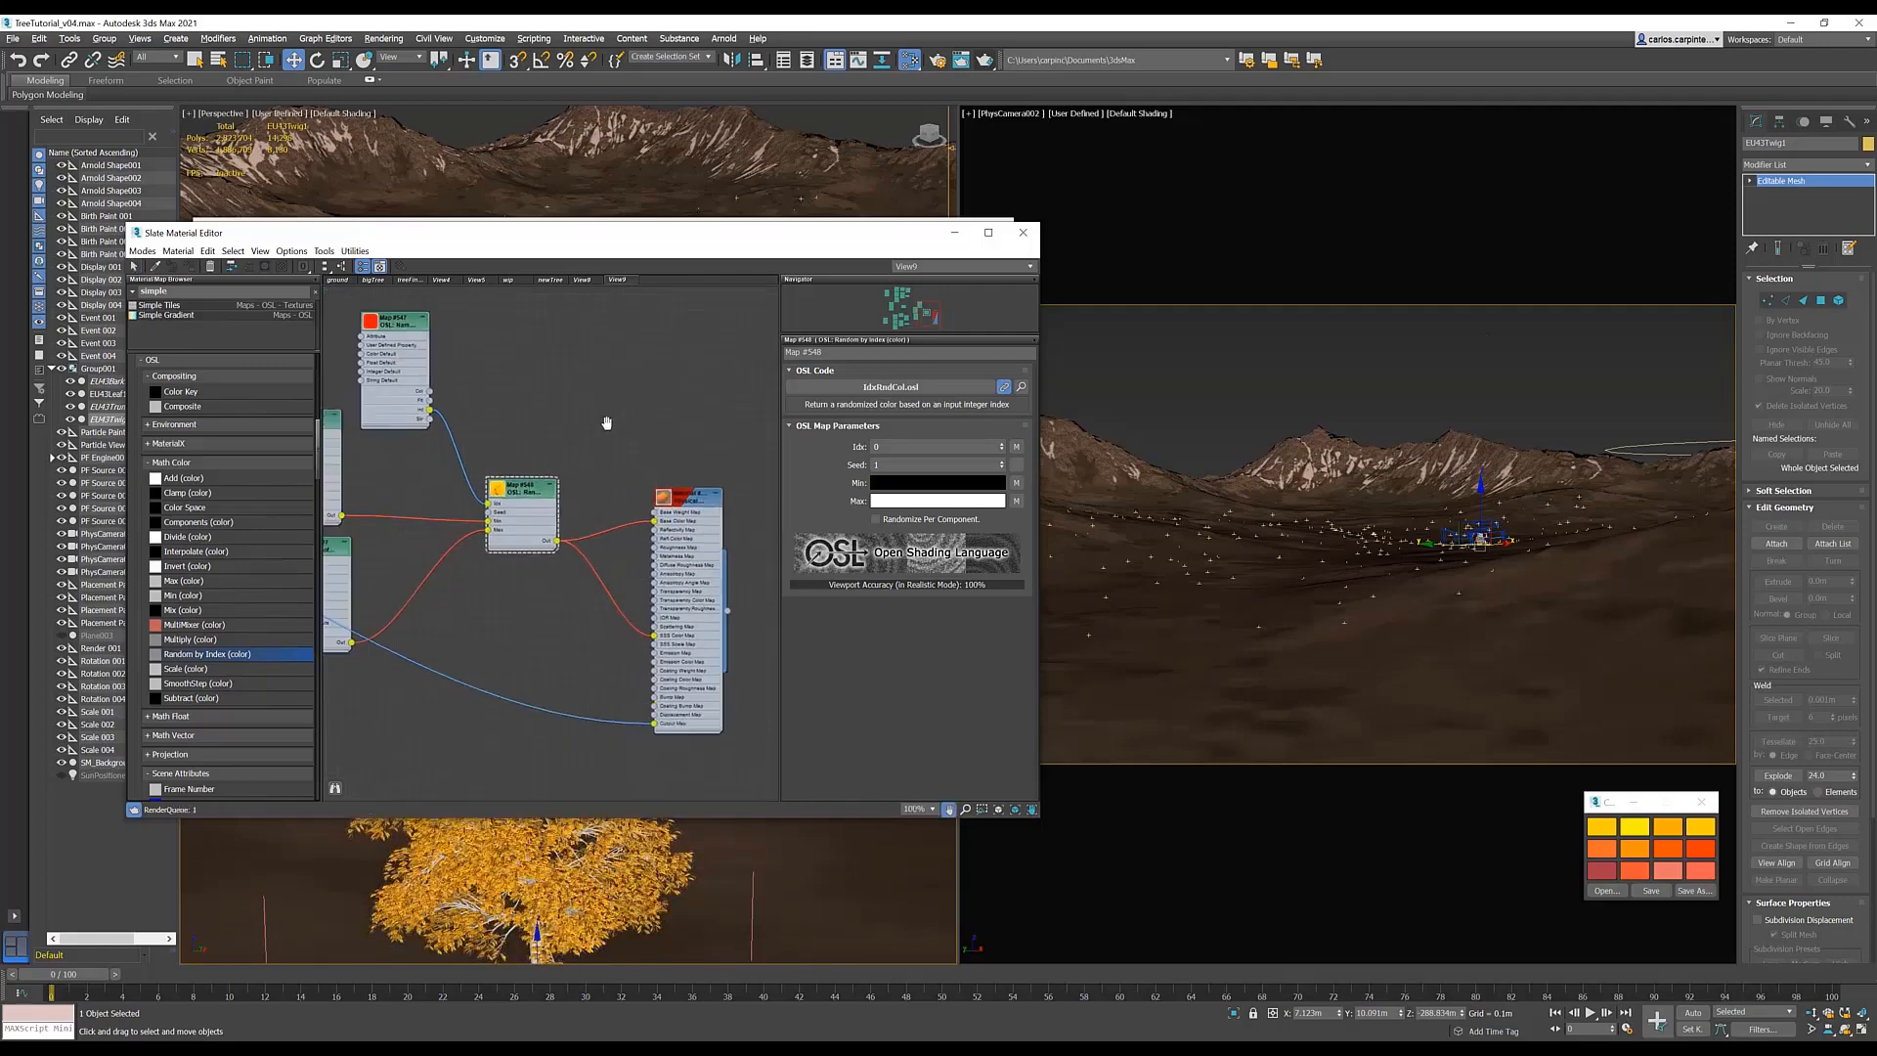
# - Render the PhysCamera002 view with Arnold from the render setup
pyautogui.moveTo(723, 238); pyautogui.dragTo(675, 316)
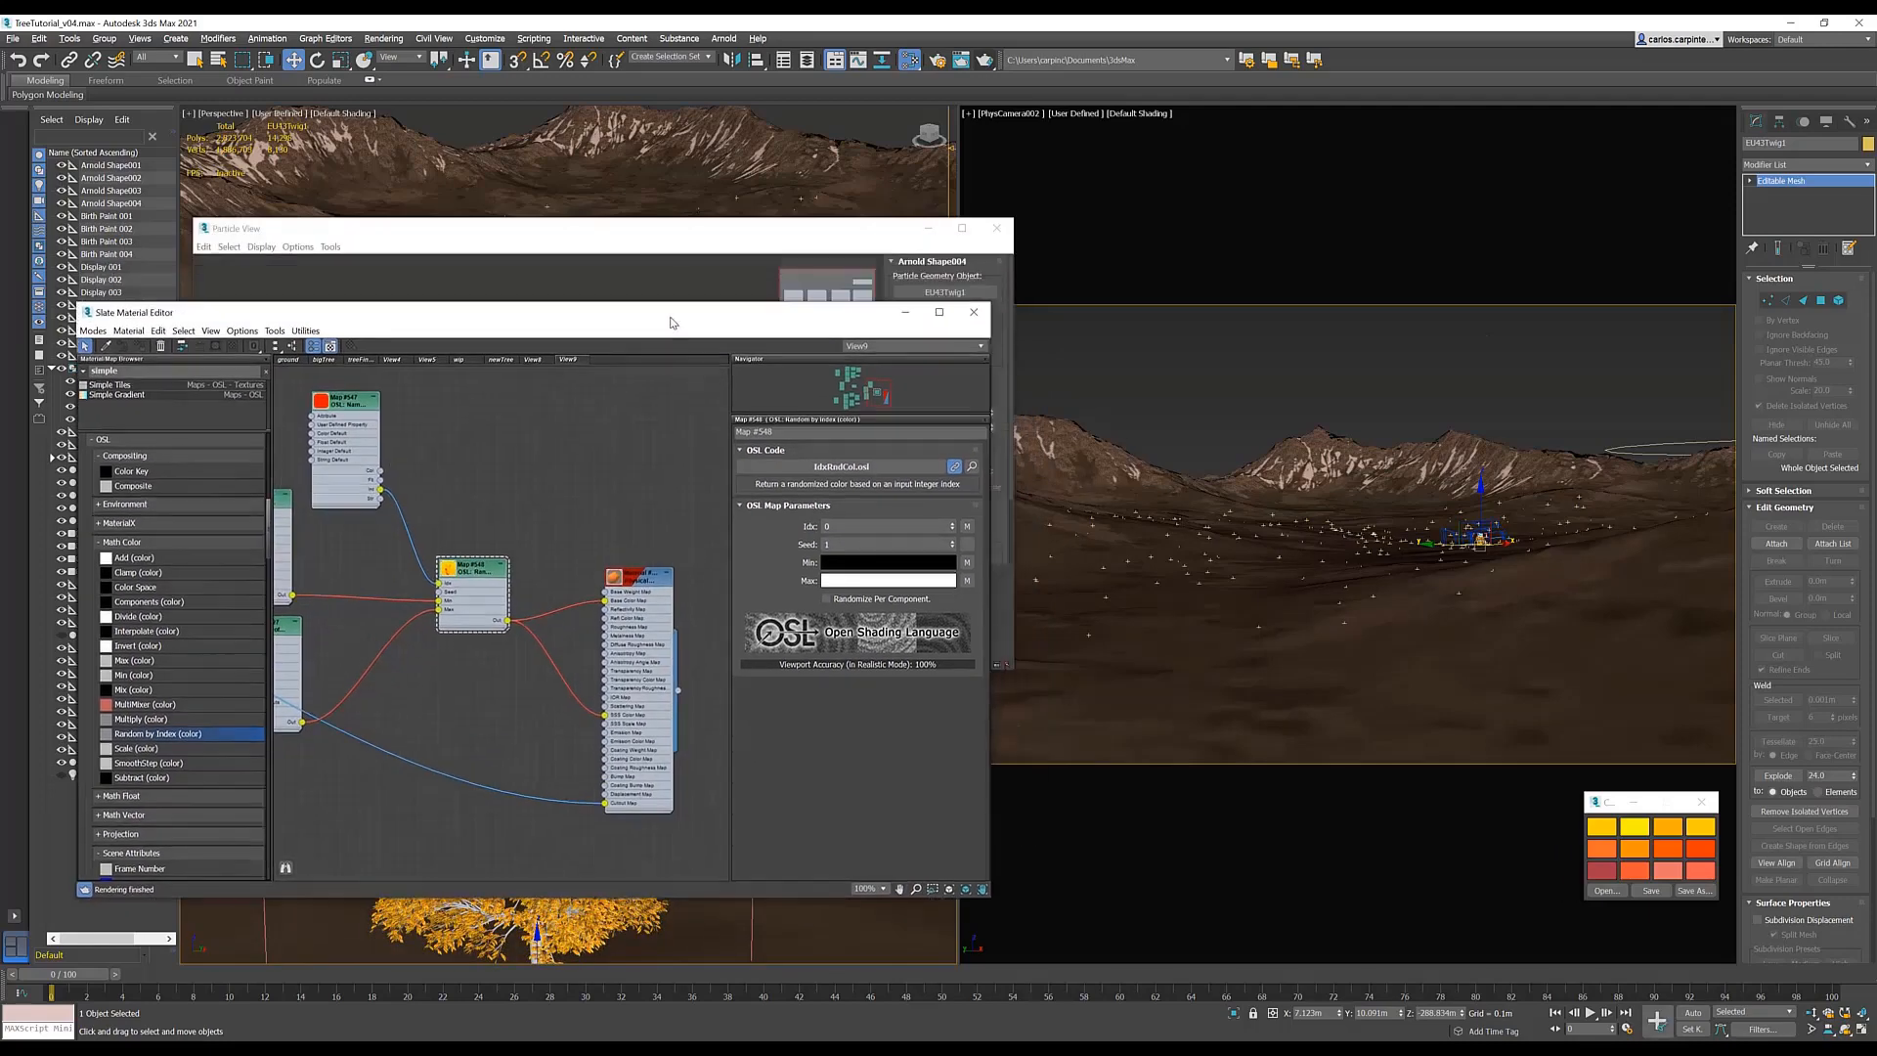
pyautogui.click(940, 60)
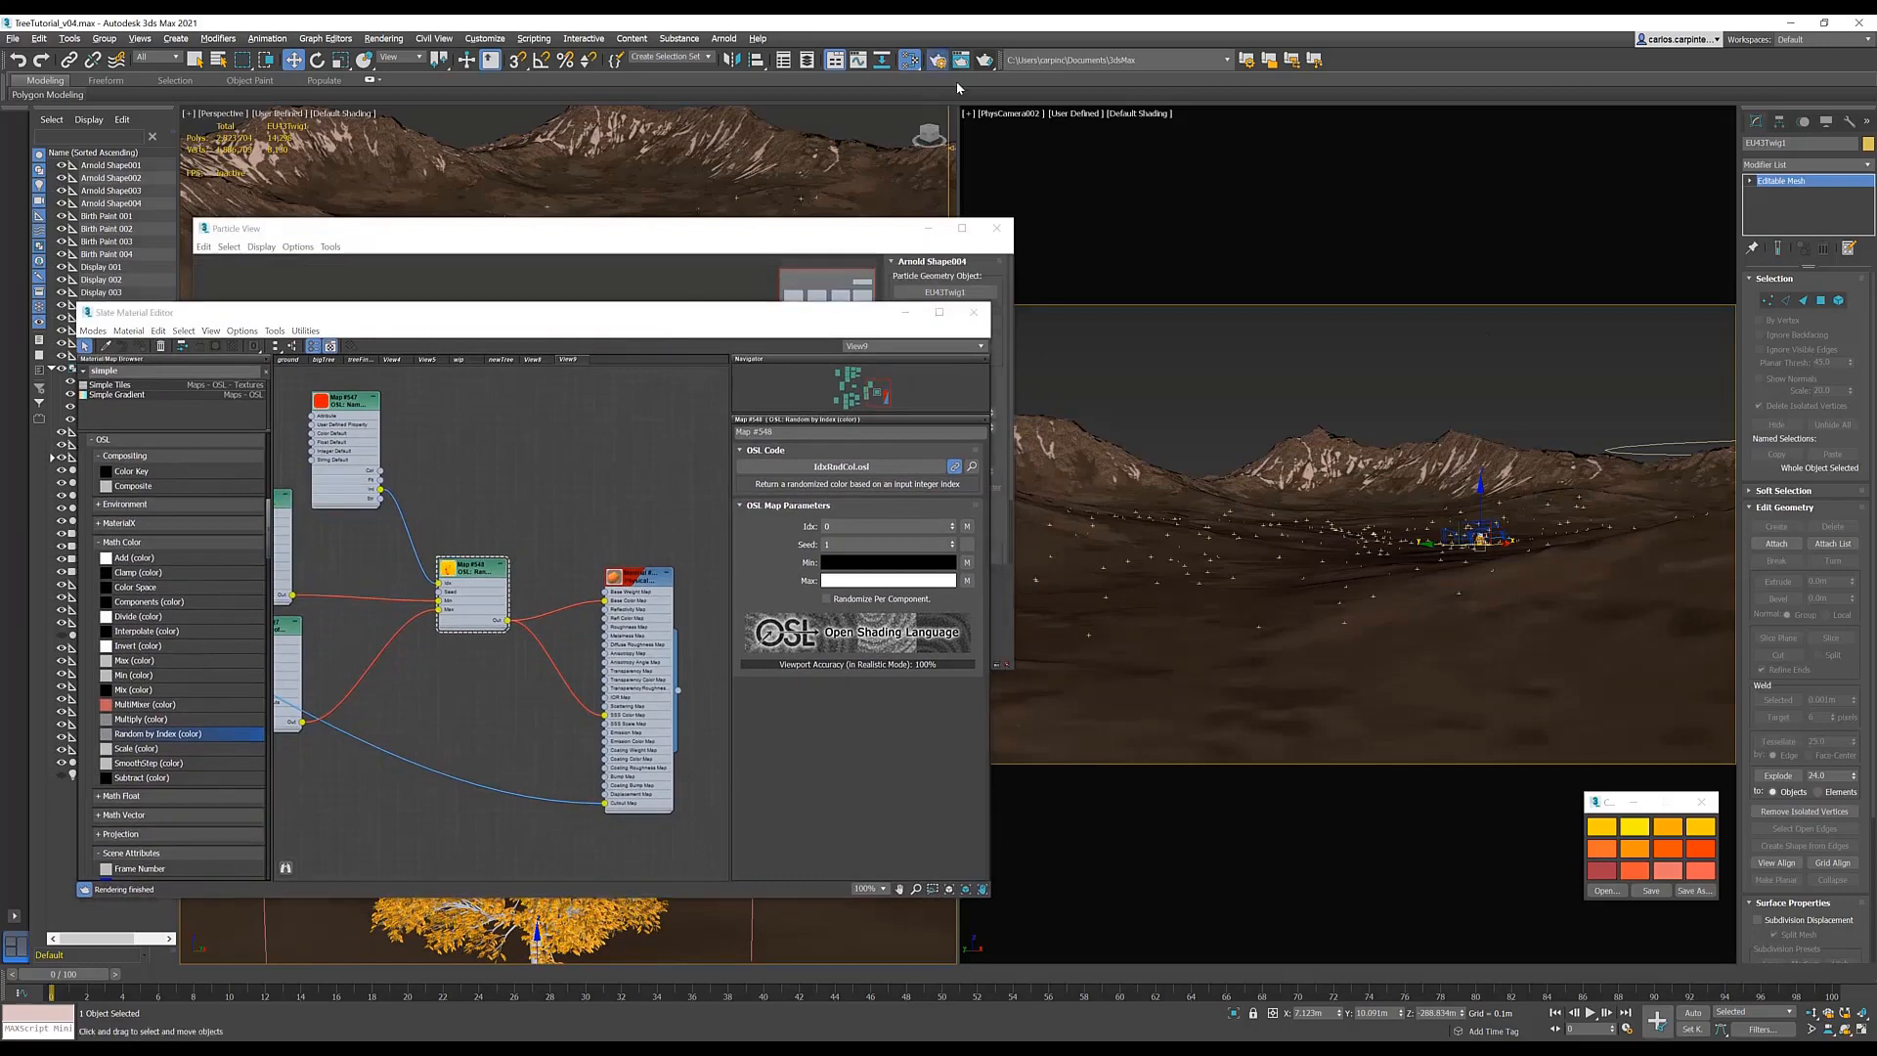
pyautogui.click(1305, 264)
pyautogui.click(1315, 306)
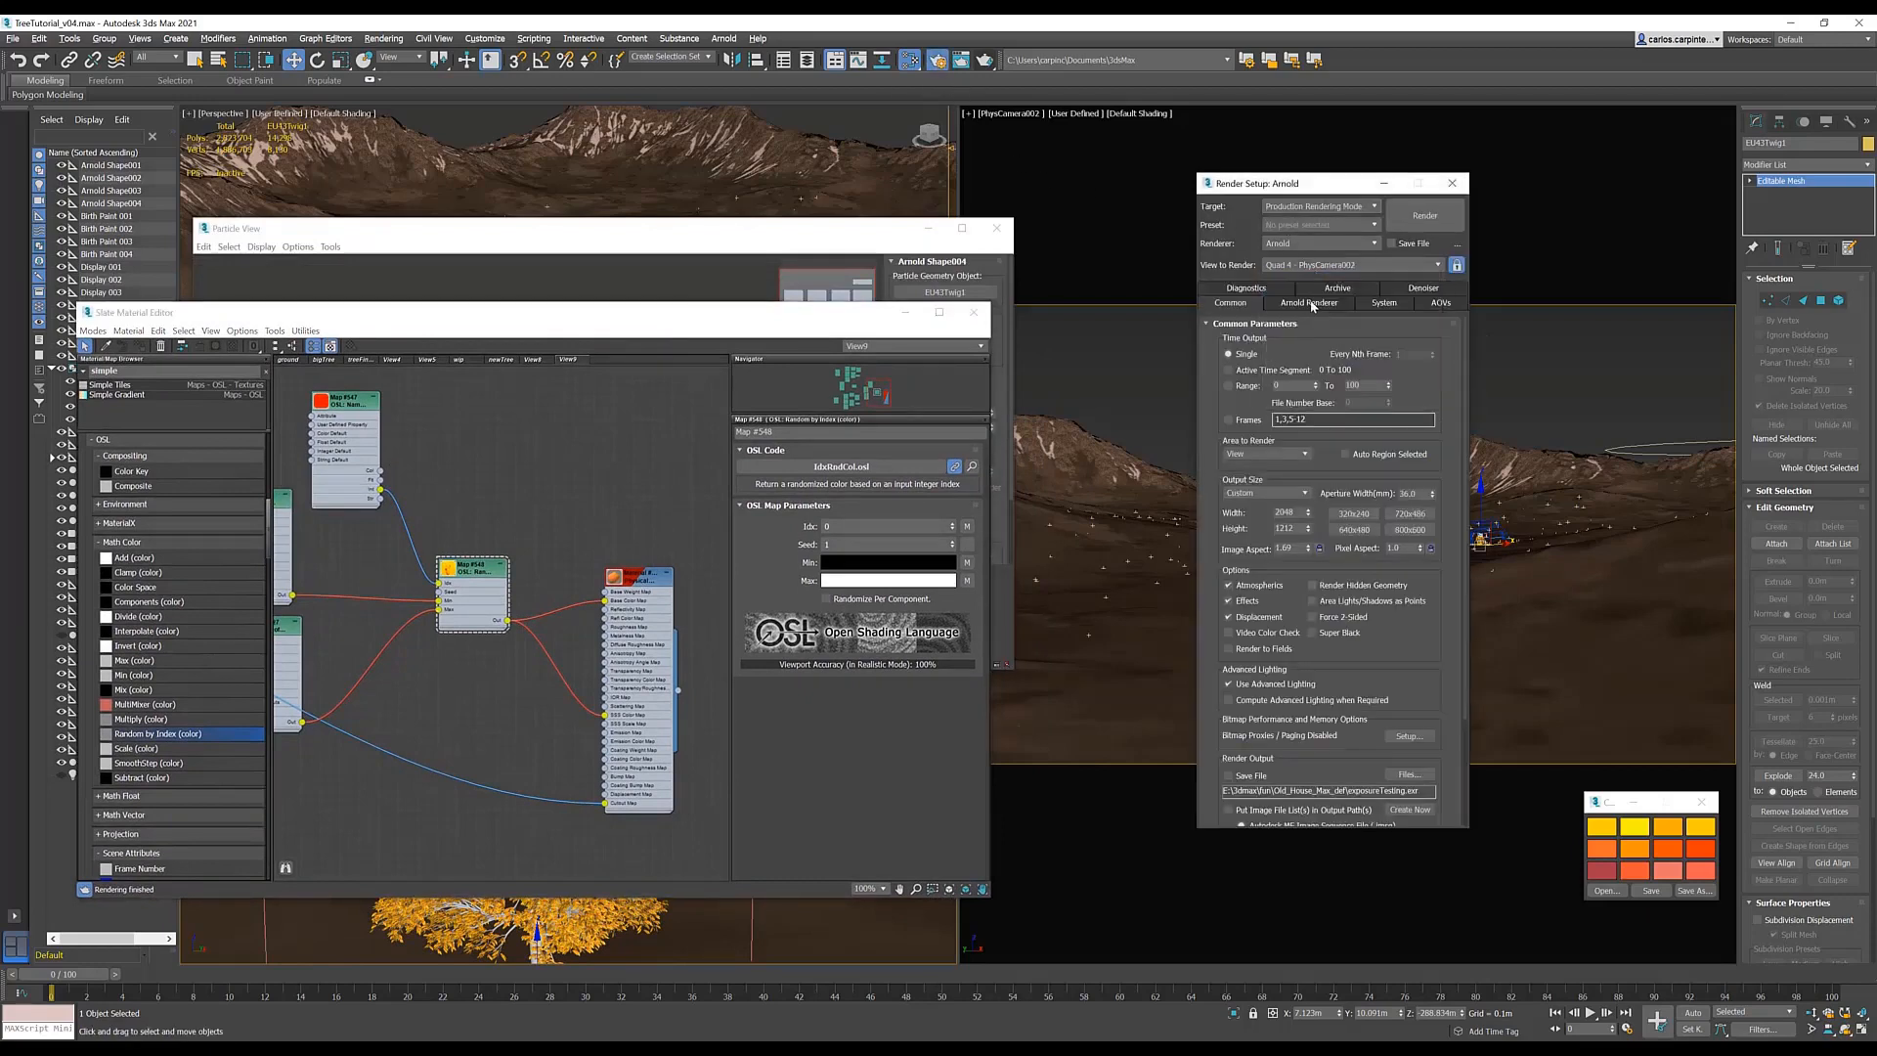
pyautogui.moveTo(1298, 192); pyautogui.dragTo(1152, 151)
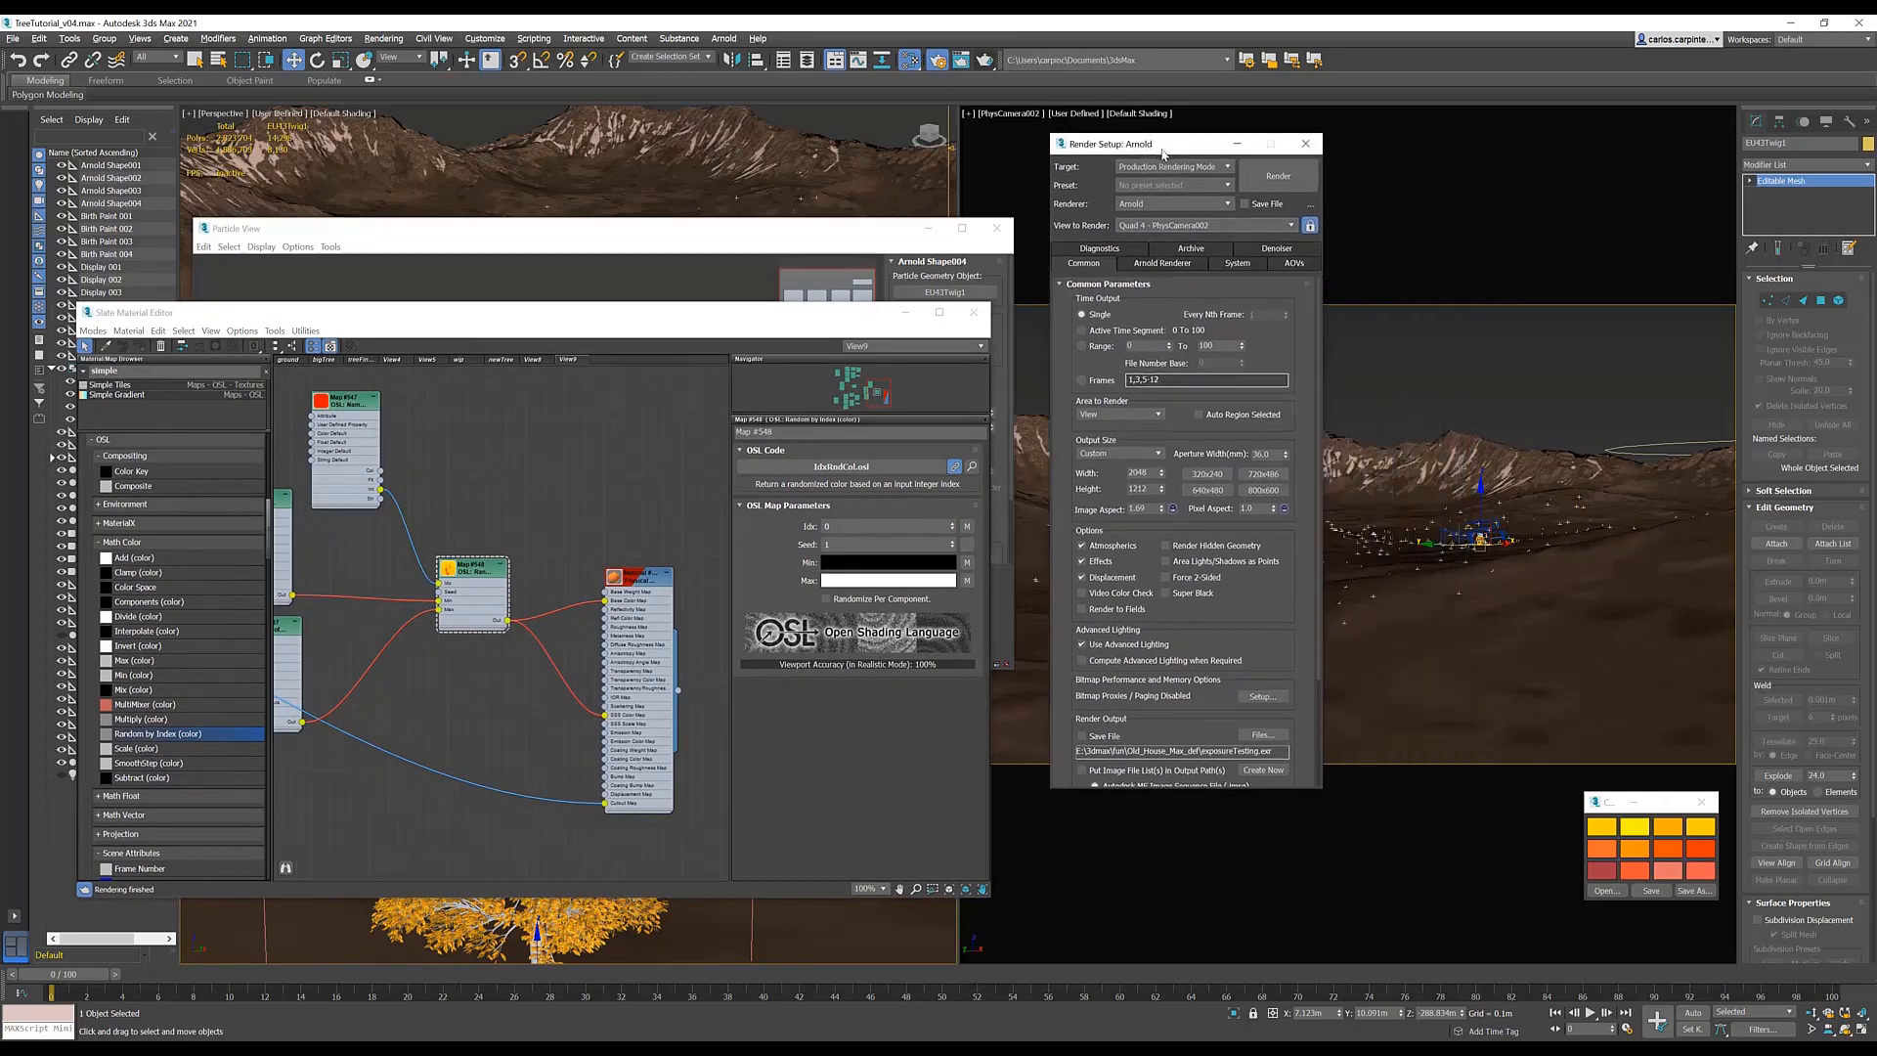
pyautogui.click(1277, 177)
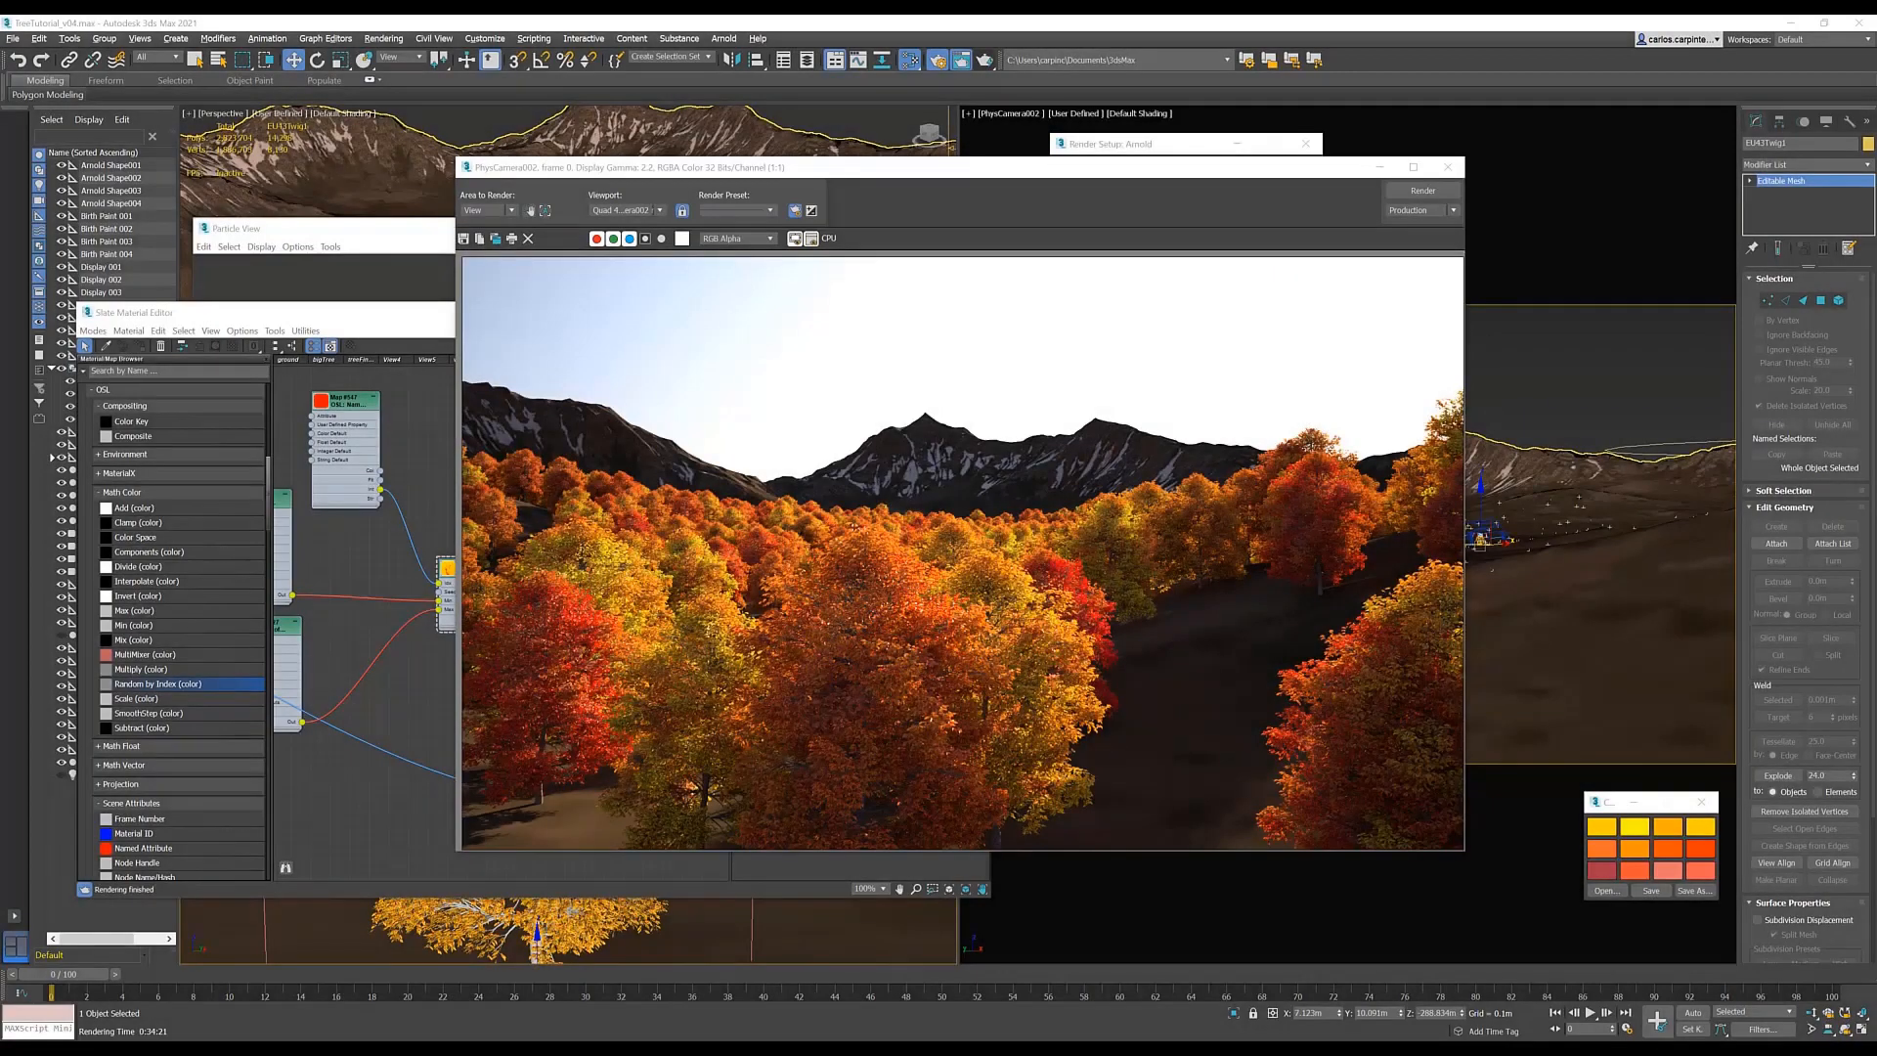